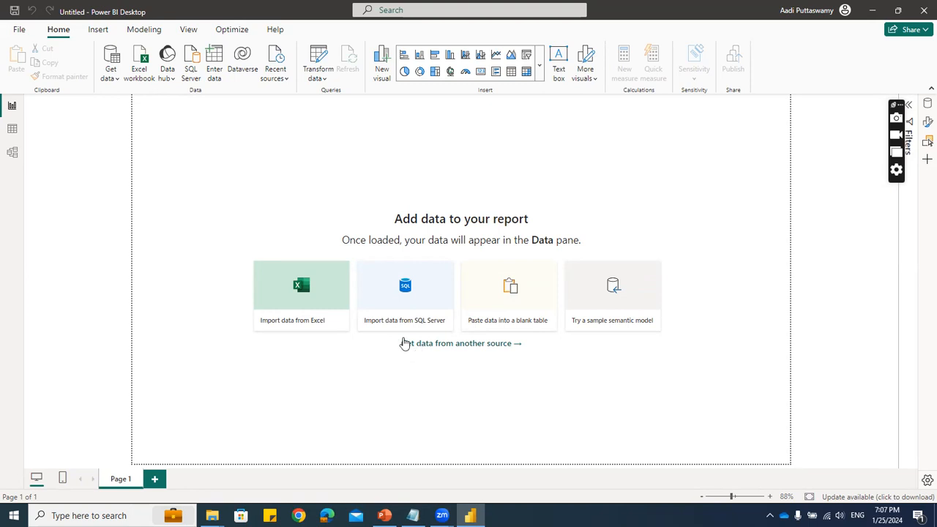
- Open the Data Visualizations.xlsx workbook from the Webinar Files folder
mouse_move(212, 515)
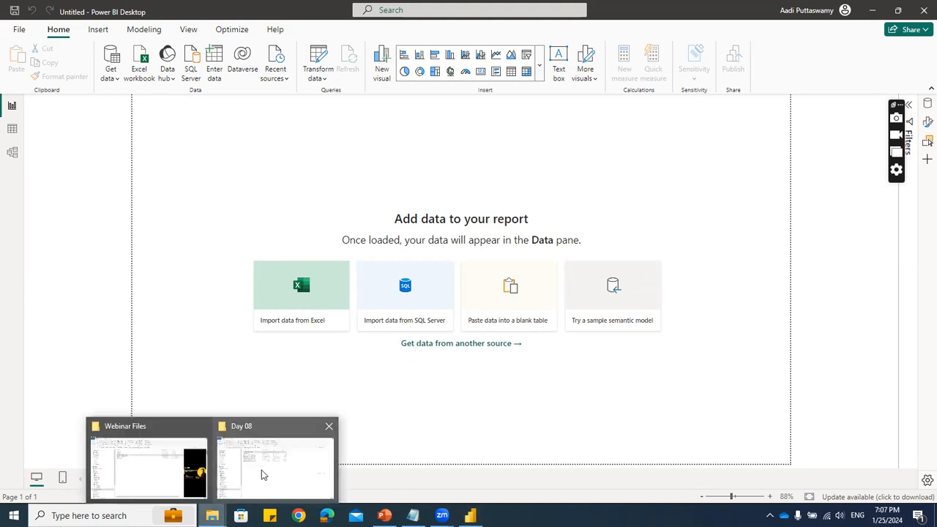
left_click(167, 471)
key("Down")
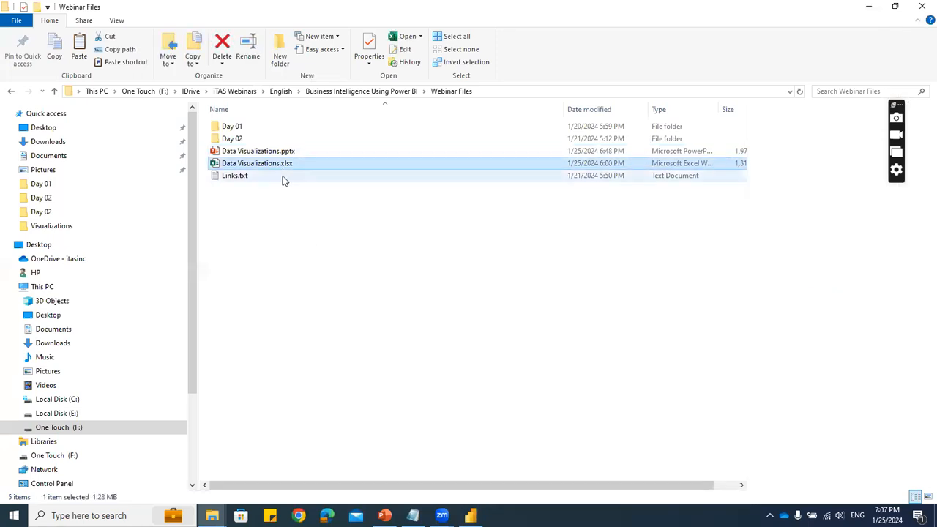
double_click(285, 169)
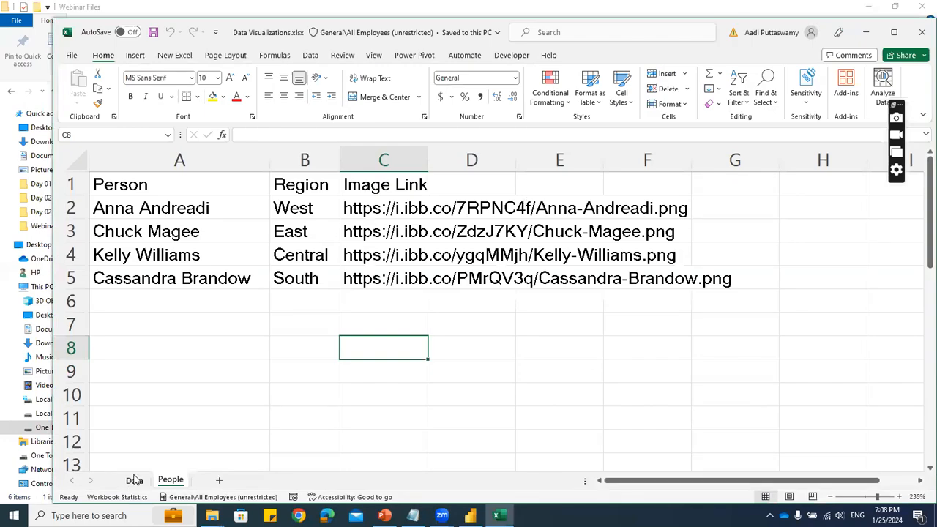
- Show the workbook's Data sheet in a maximized window and select its header cells from Row ID to Discount, dismissing the privacy notice
left_click(134, 479)
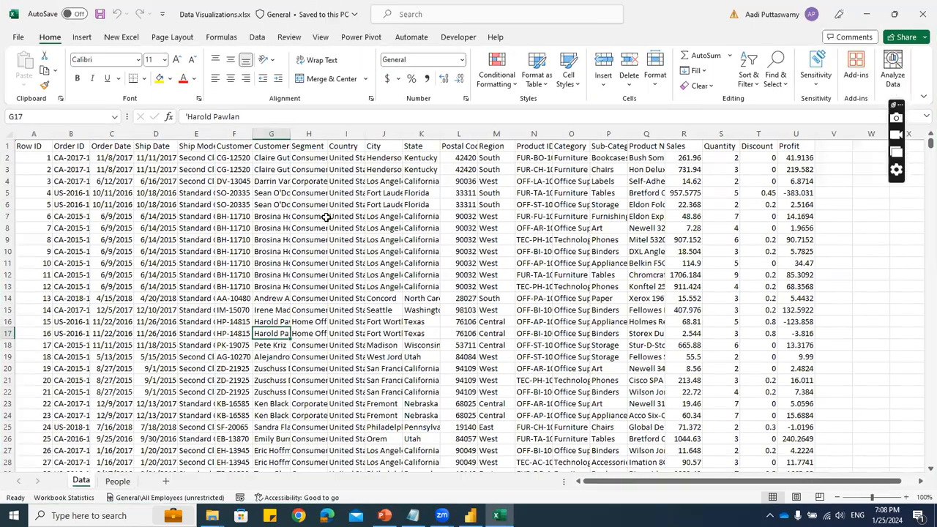
key("super+Up")
left_click_drag(30, 146, 771, 148)
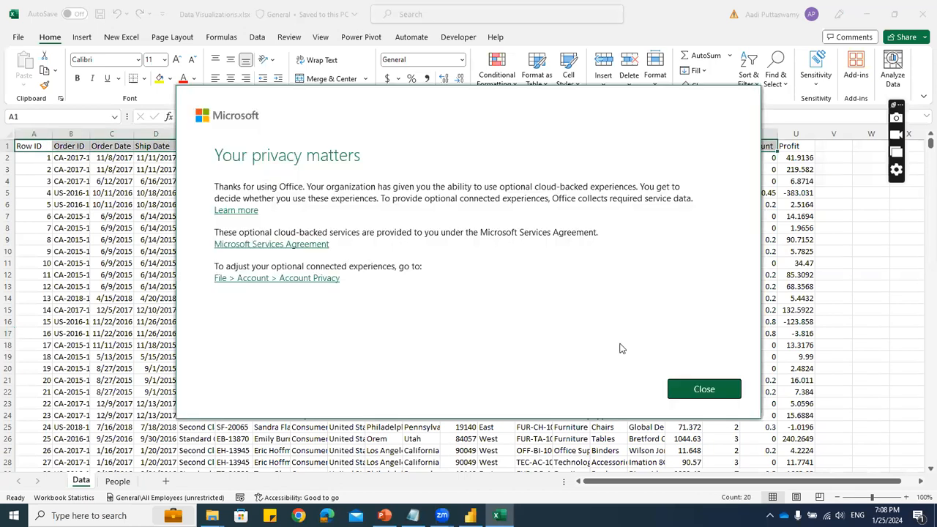
left_click(728, 390)
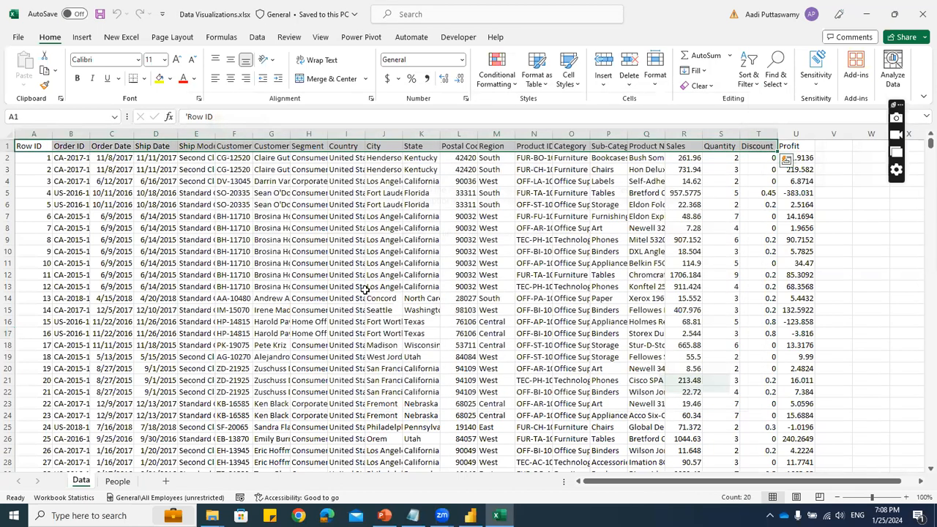
- Review the person, region and image link columns on the People sheet and close the workbook
left_click(117, 481)
left_click(158, 230)
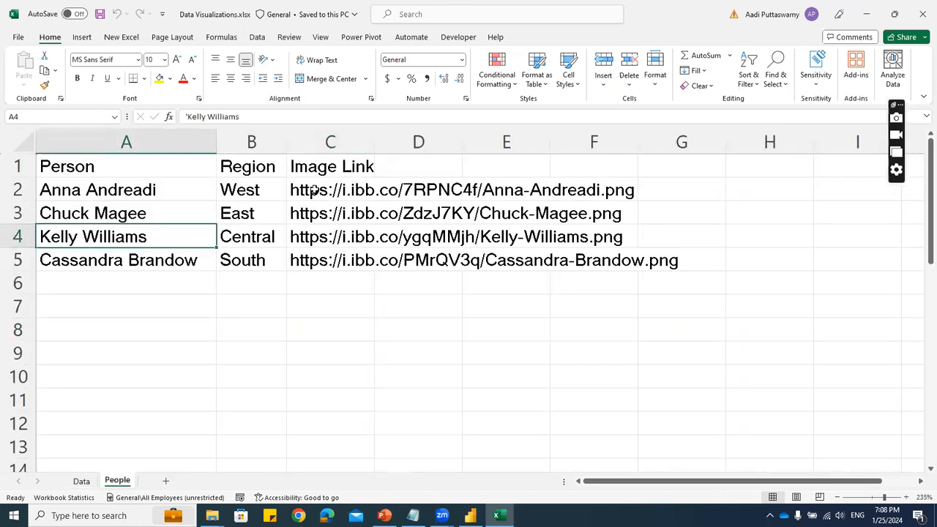
left_click_drag(315, 191, 317, 262)
left_click_drag(127, 197, 243, 260)
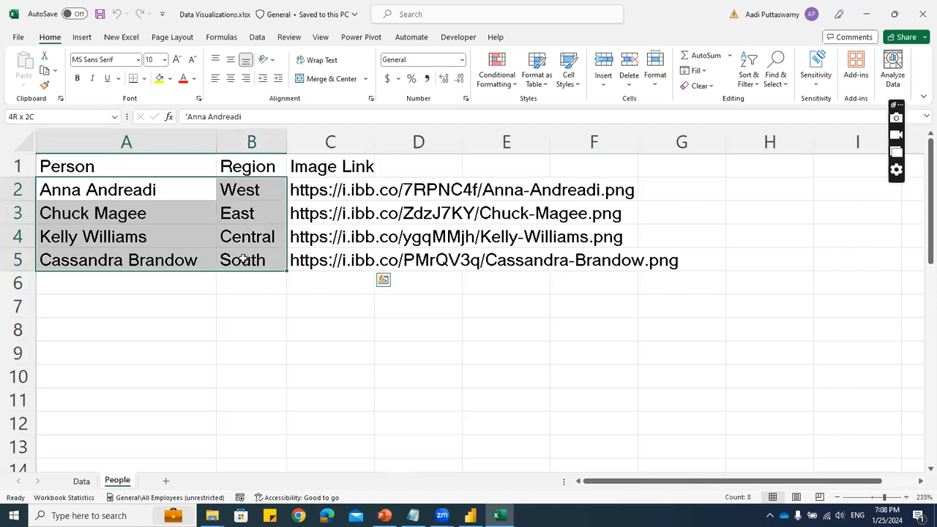
left_click(227, 218)
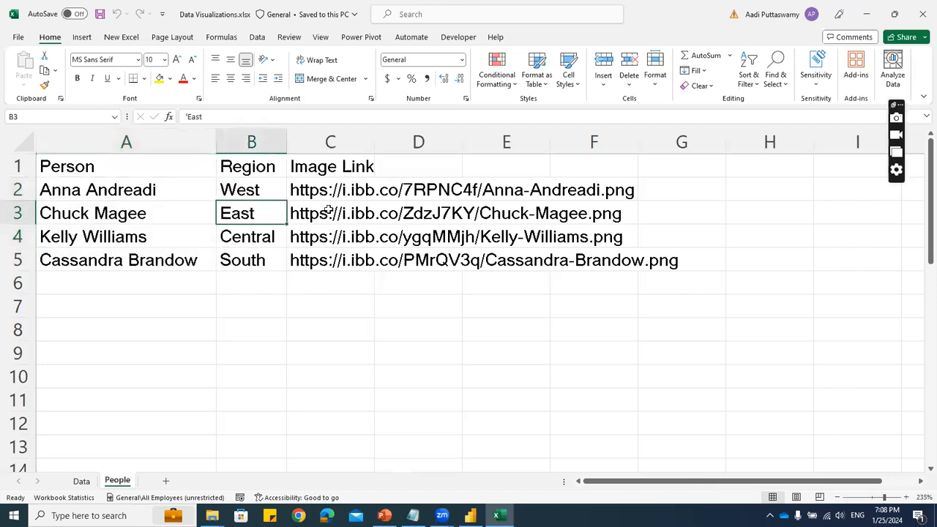
left_click(922, 14)
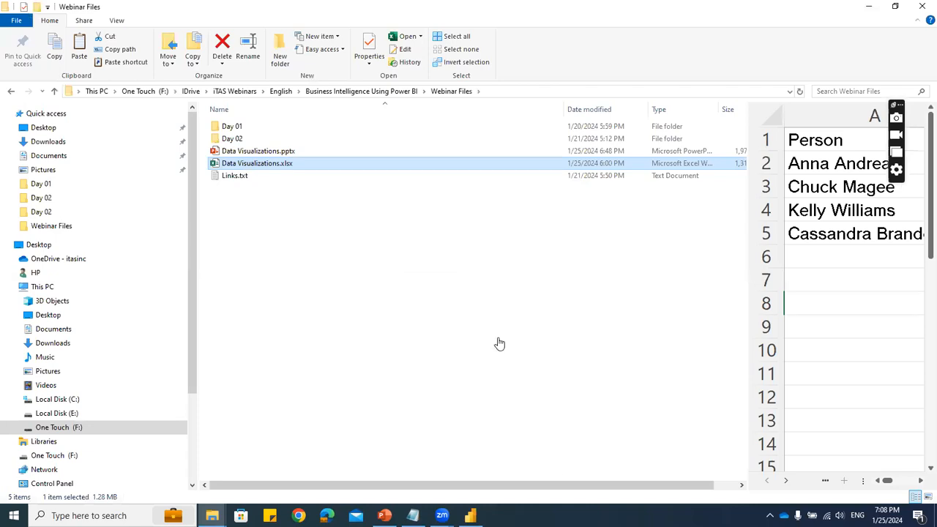
left_click(921, 7)
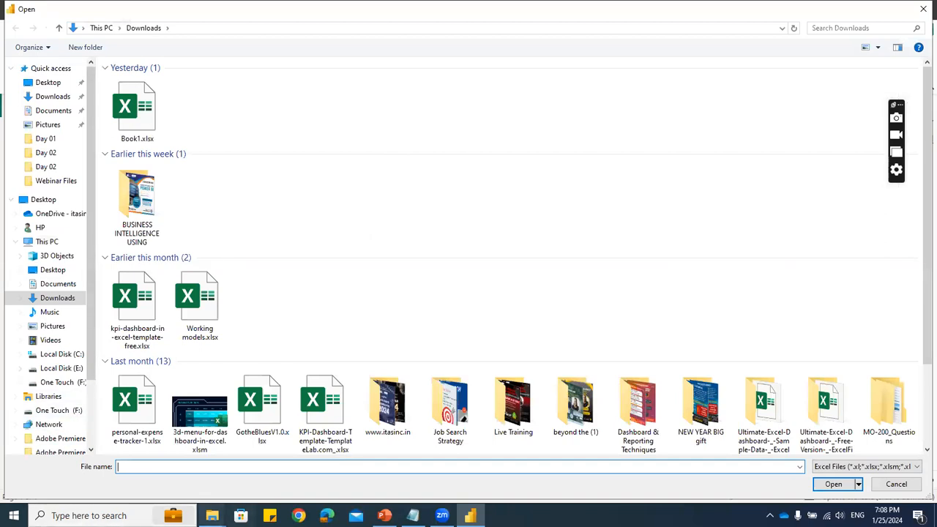
- Use the copied Webinar Files folder path to go to that folder in the Excel import's file dialog
left_click(212, 515)
left_click(189, 457)
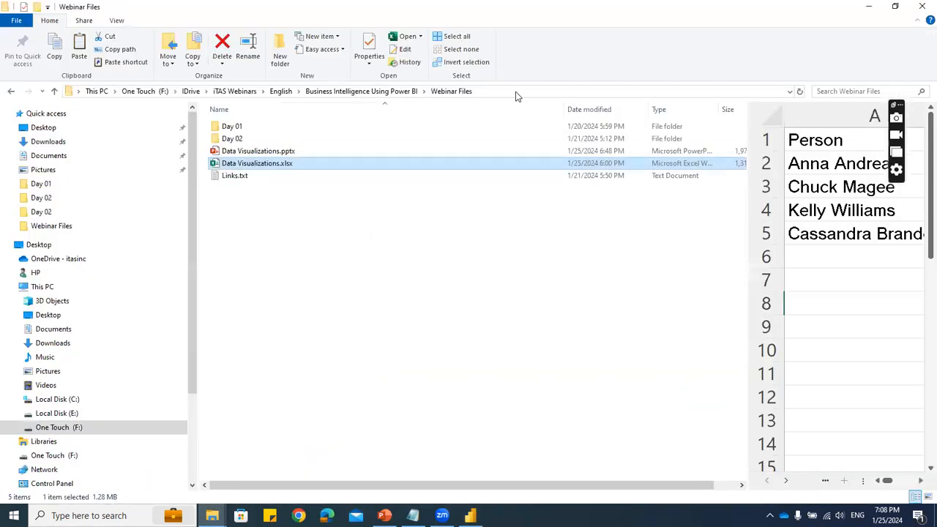
left_click(516, 93)
key("ctrl+c")
key("alt+Tab")
left_click(202, 466)
key("ctrl+v")
key("Return")
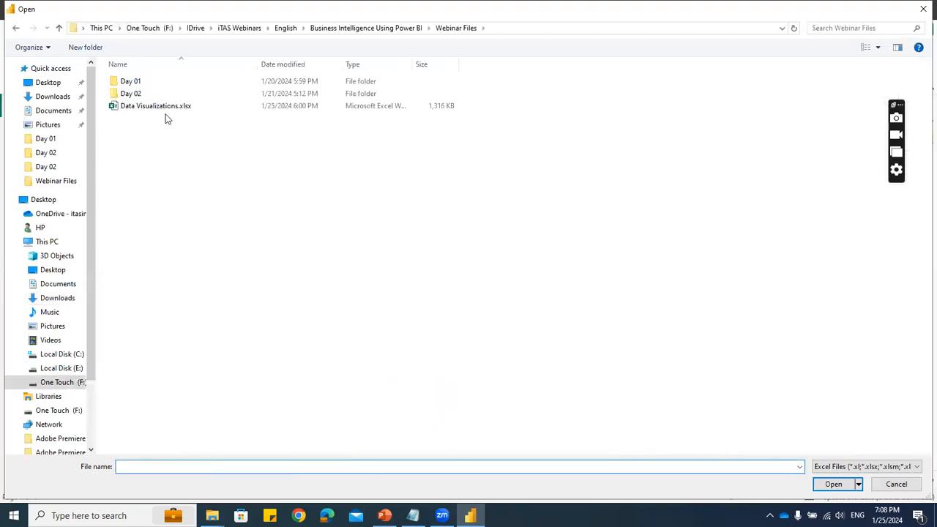
- Import Data Visualizations.xlsx and choose its Data and People sheets for transformation in Power Query
left_click(163, 108)
left_click(833, 484)
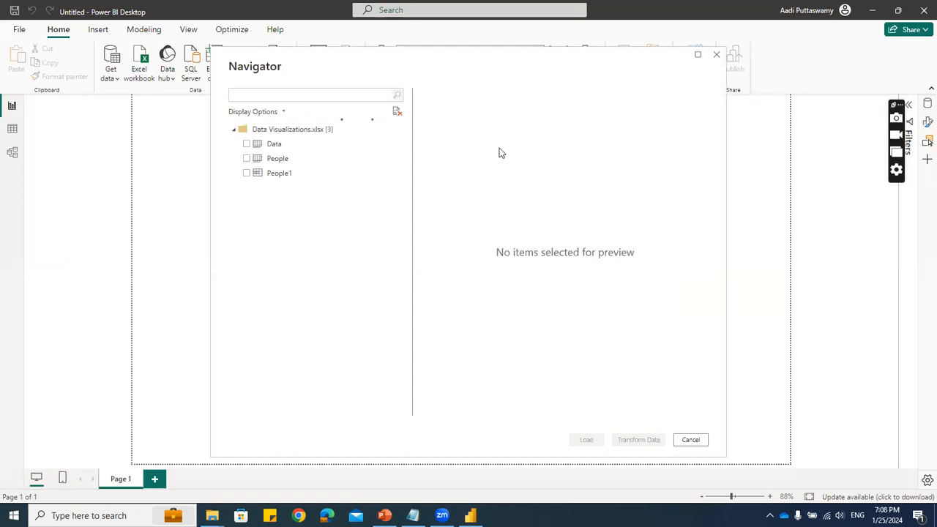
left_click(246, 144)
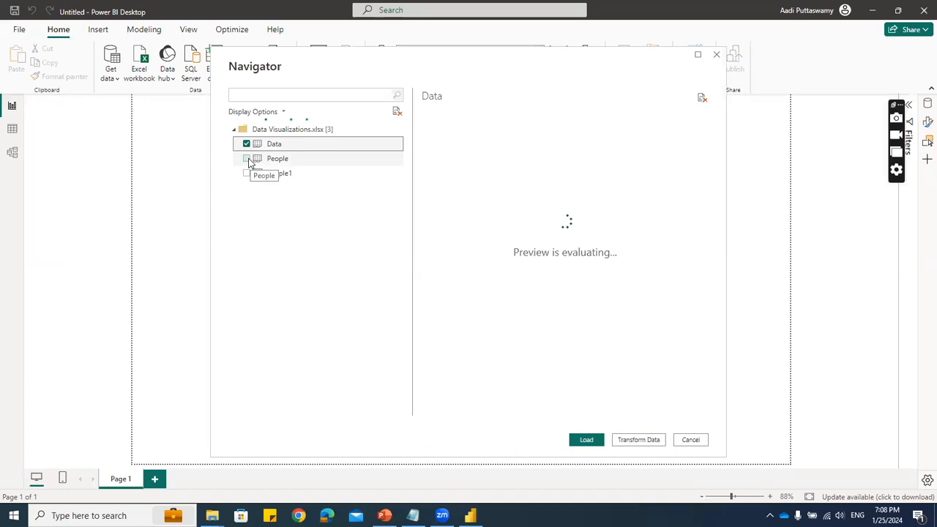
left_click(247, 159)
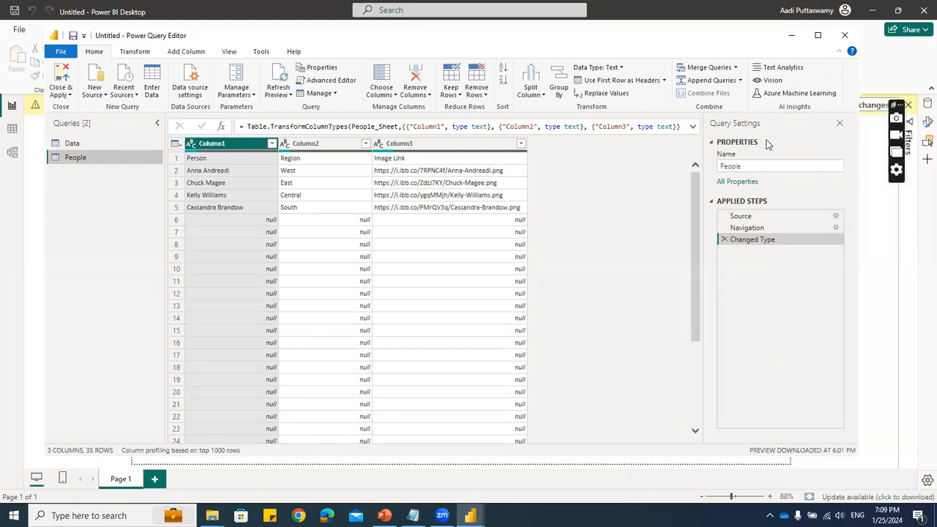
- Check the Data query, and remove the blank rows from the People query
left_click(71, 144)
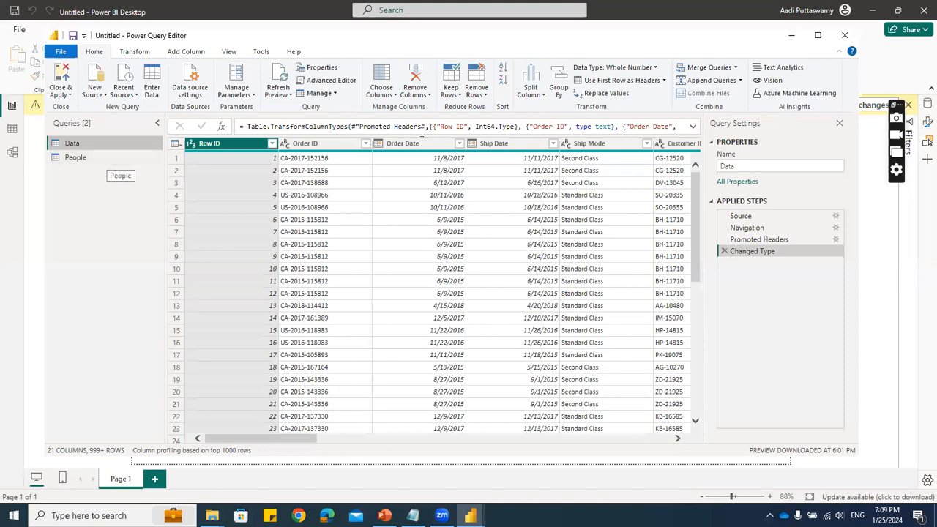
left_click(71, 160)
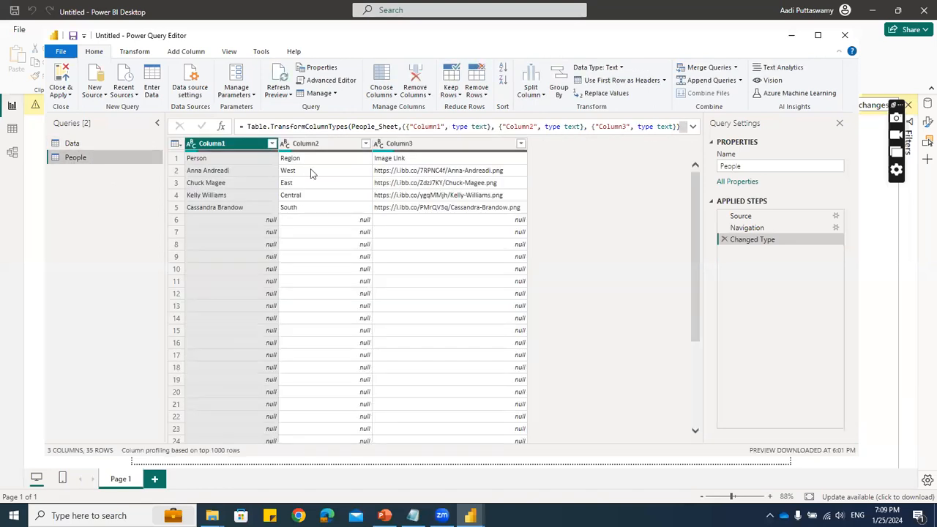
left_click(476, 95)
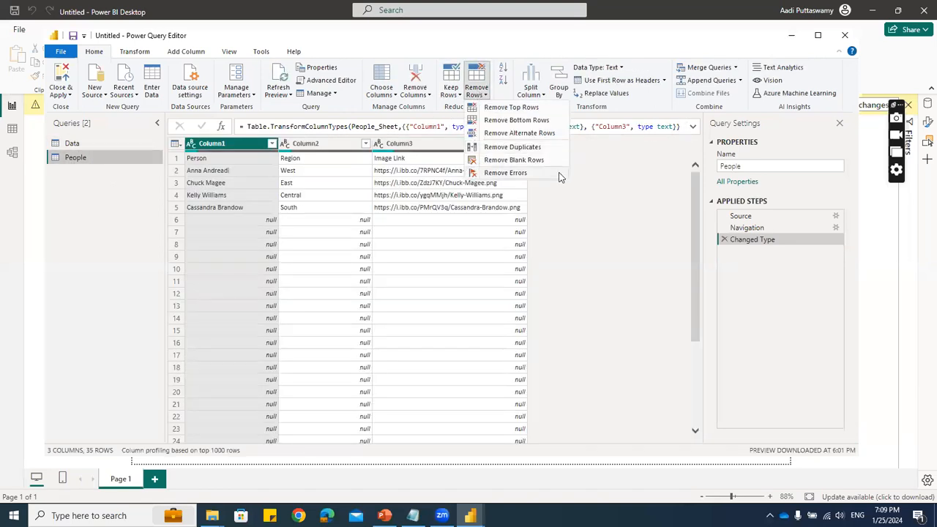
left_click(505, 206)
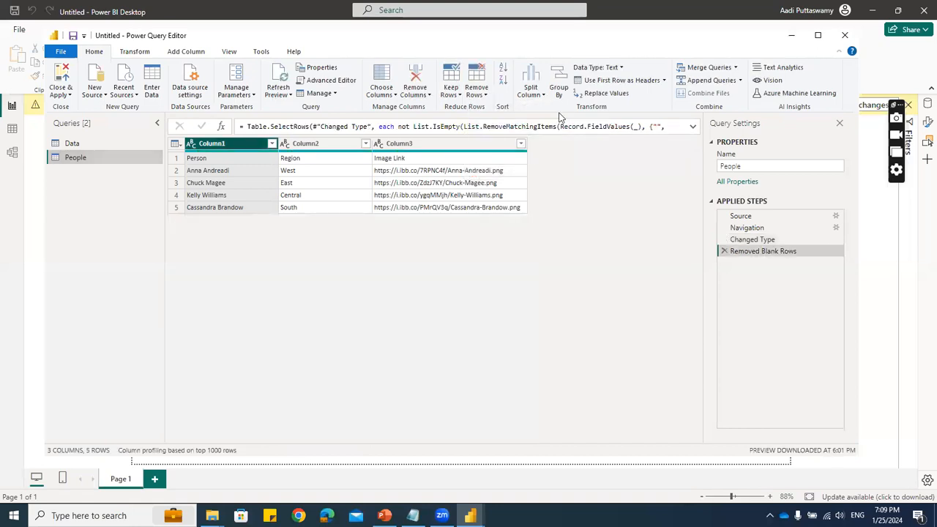
- Promote the first row of the People query to headers and apply the query changes to the report
left_click(617, 80)
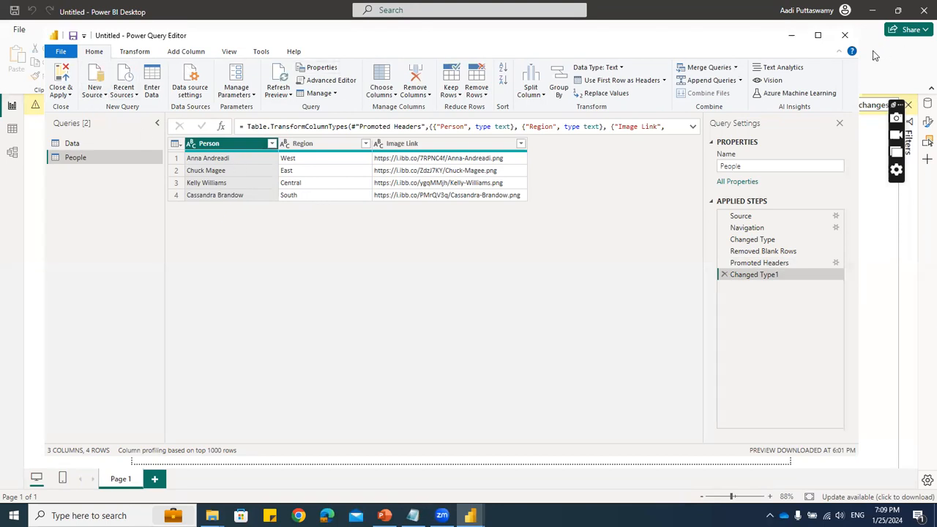
left_click(845, 37)
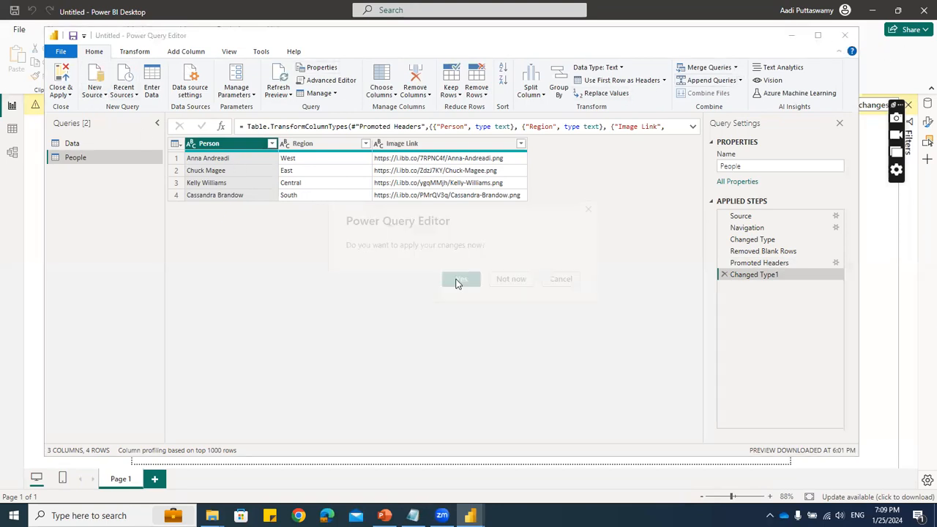
left_click(458, 279)
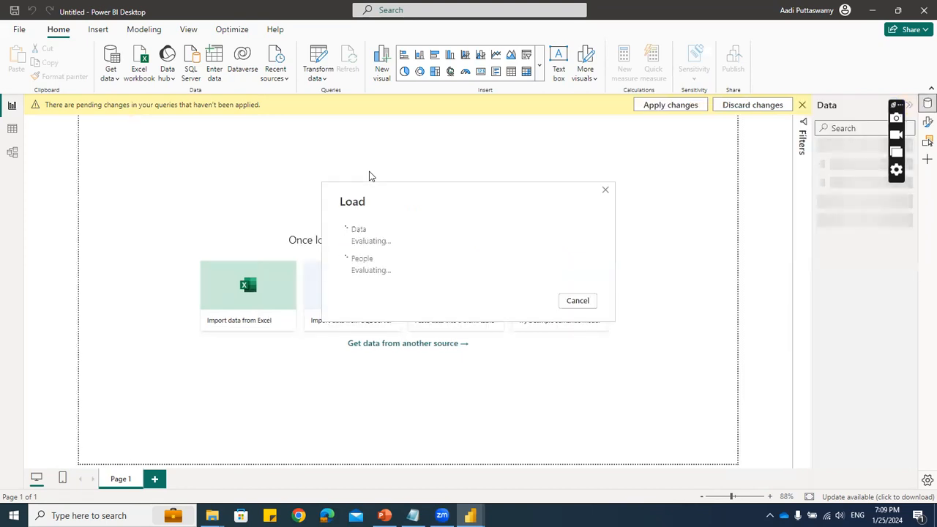
- Open a blank Notepad window and minimize it while the data loads
key("super+r")
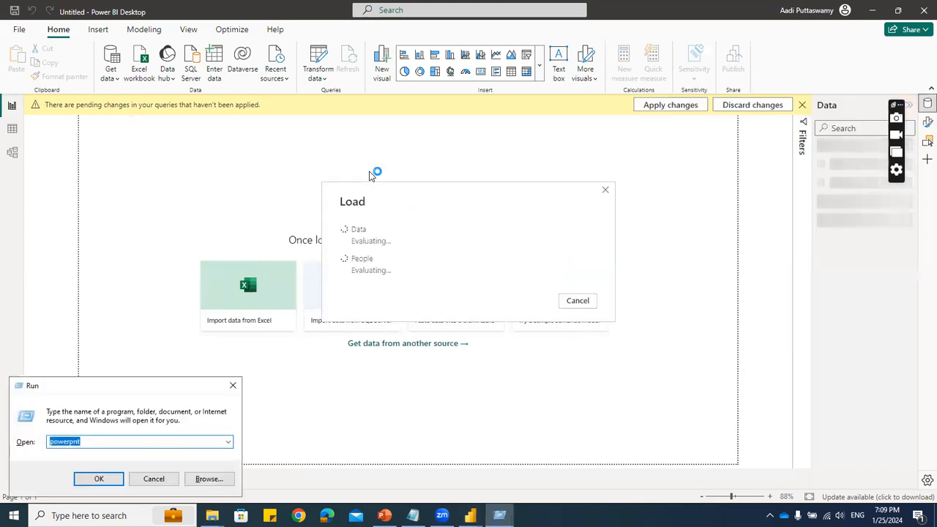
type("notepad")
key("Return")
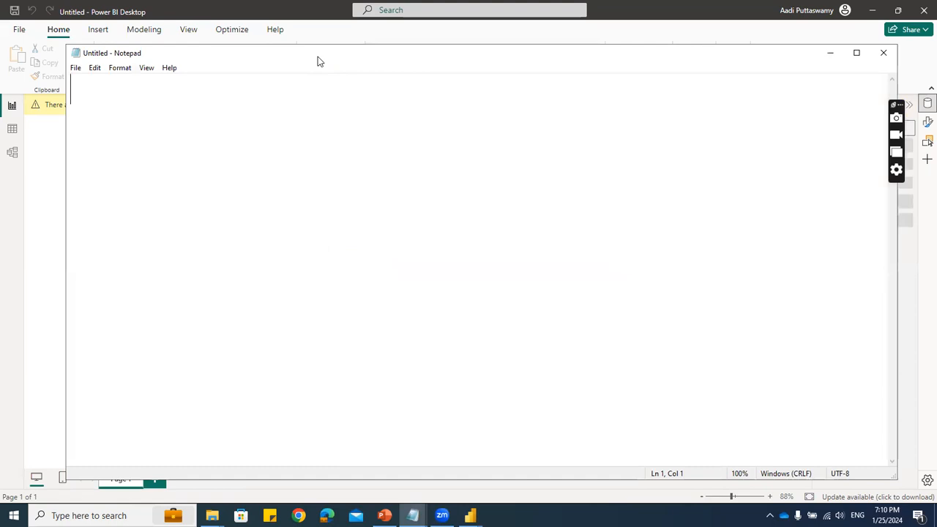
left_click_drag(317, 61, 307, 91)
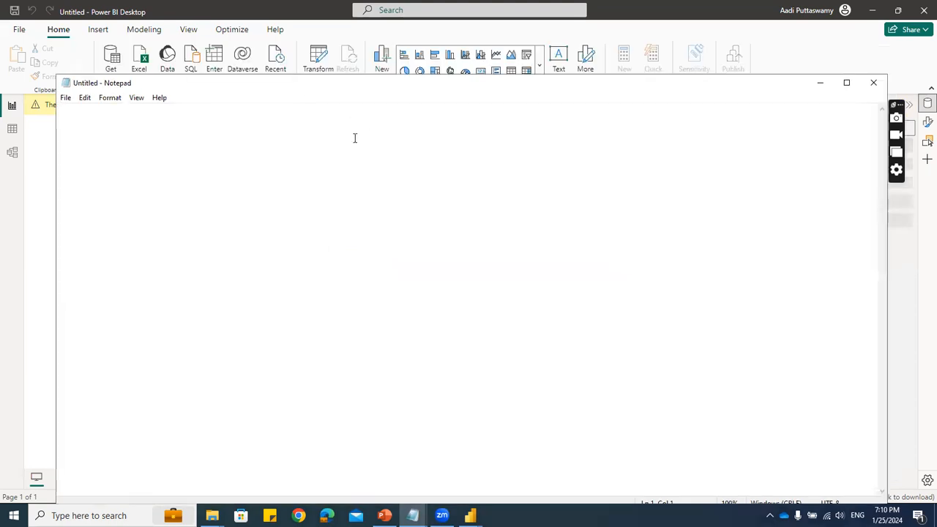
left_click(820, 81)
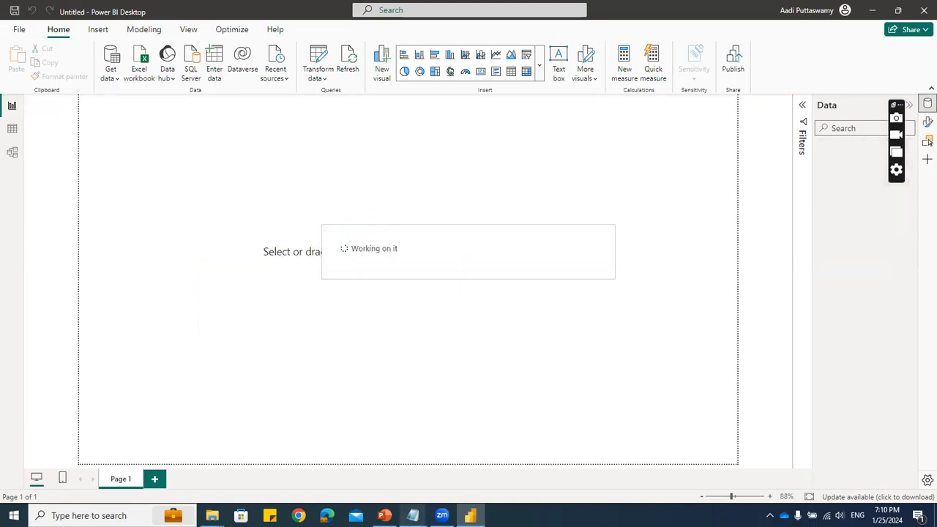
mouse_move(412, 516)
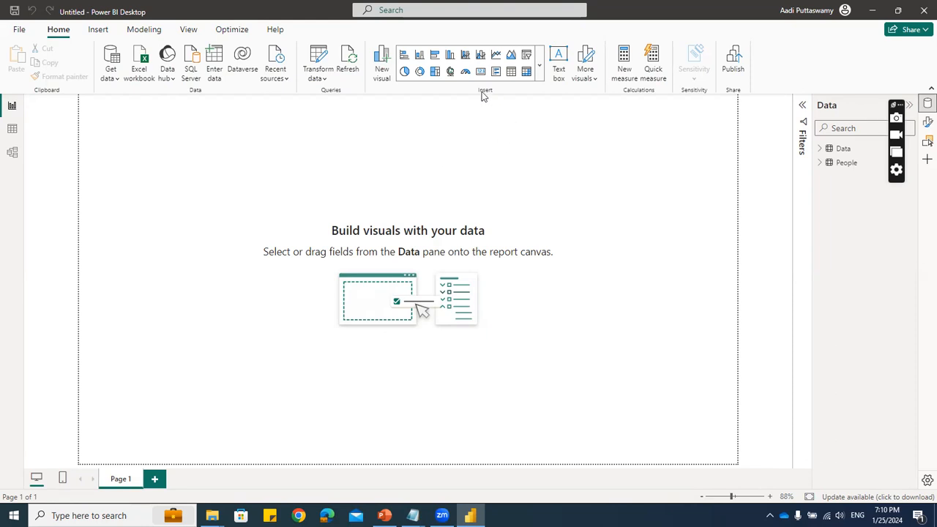
left_click(539, 65)
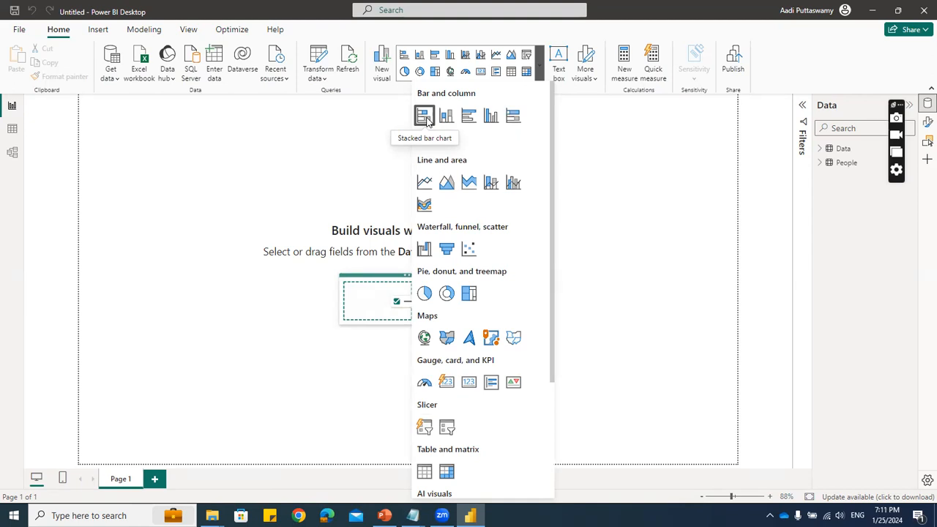
left_click(348, 150)
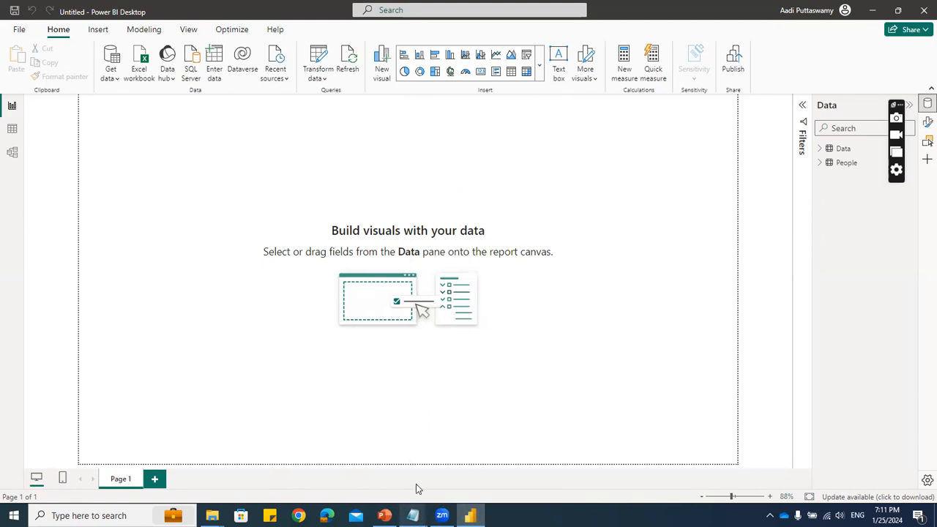
- Write the heading "Comparision" on the first line of the blank Notepad document and switch back to Power BI
mouse_move(413, 515)
left_click(508, 464)
type("Comparisoin")
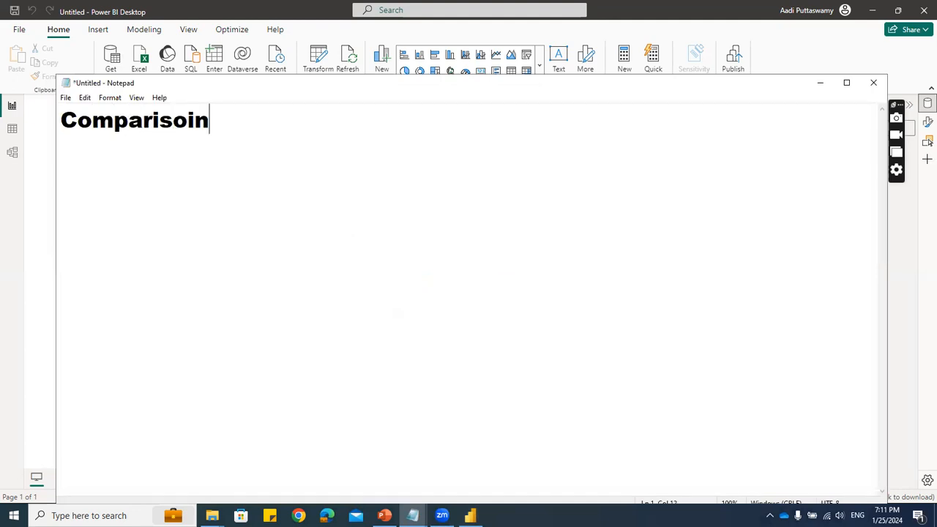
key("BackSpace")
key("BackSpace")
key("BackSpace")
type("iopn")
key("BackSpace")
key("BackSpace")
key("BackSpace")
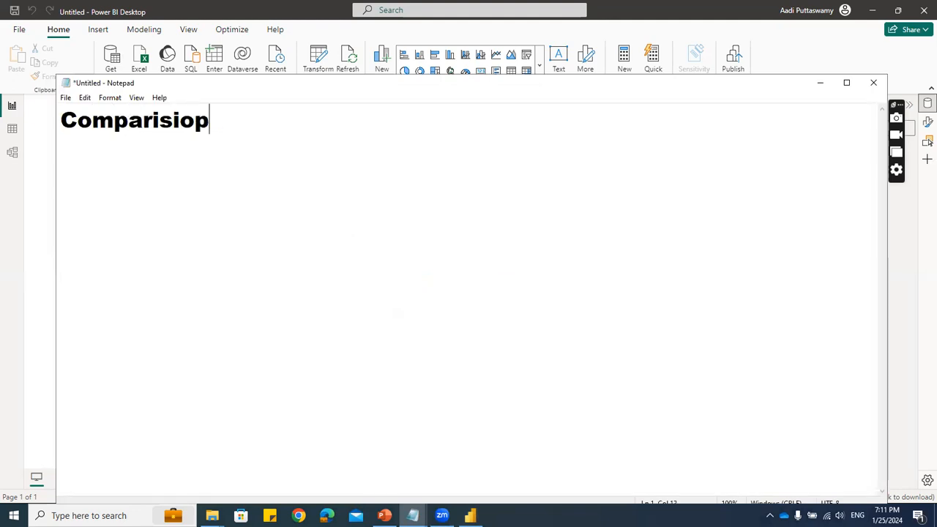
type("on")
key("Return")
key("alt+Tab")
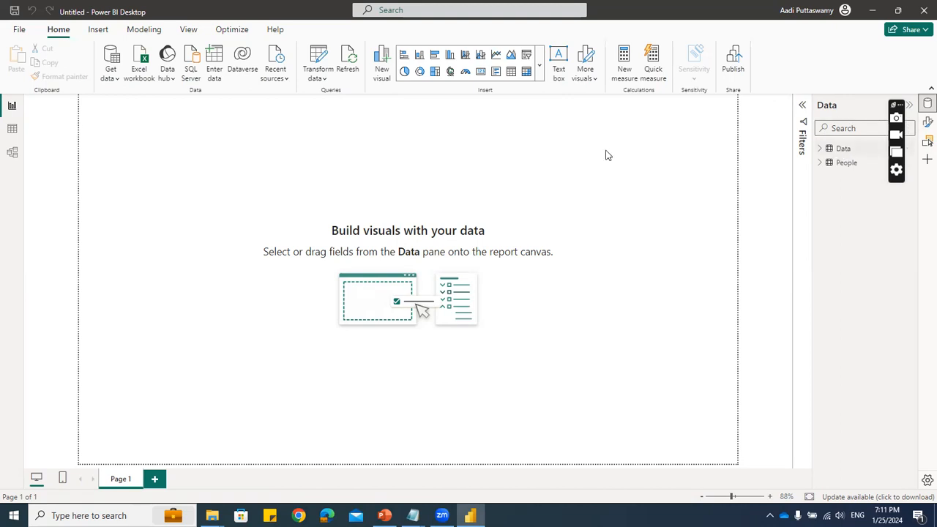
- Open the Data table in table view and select its Region column
left_click(11, 129)
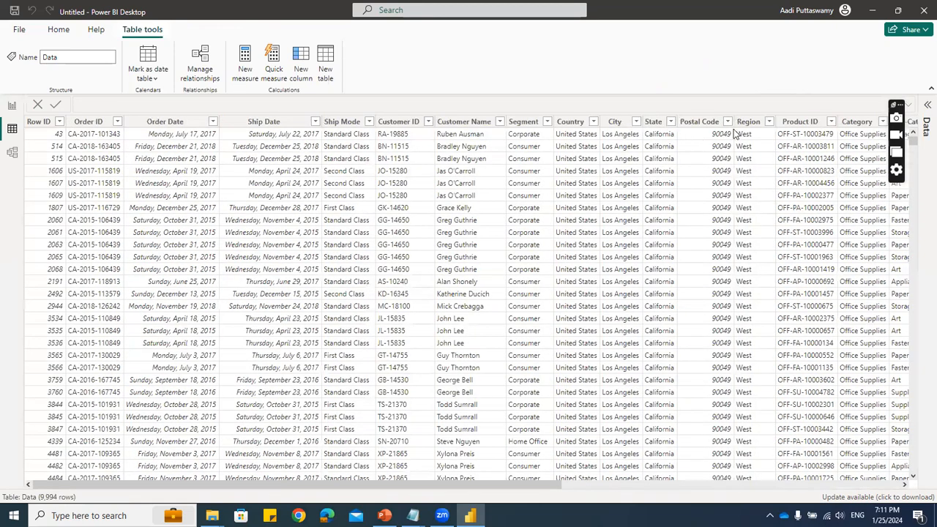
left_click(747, 123)
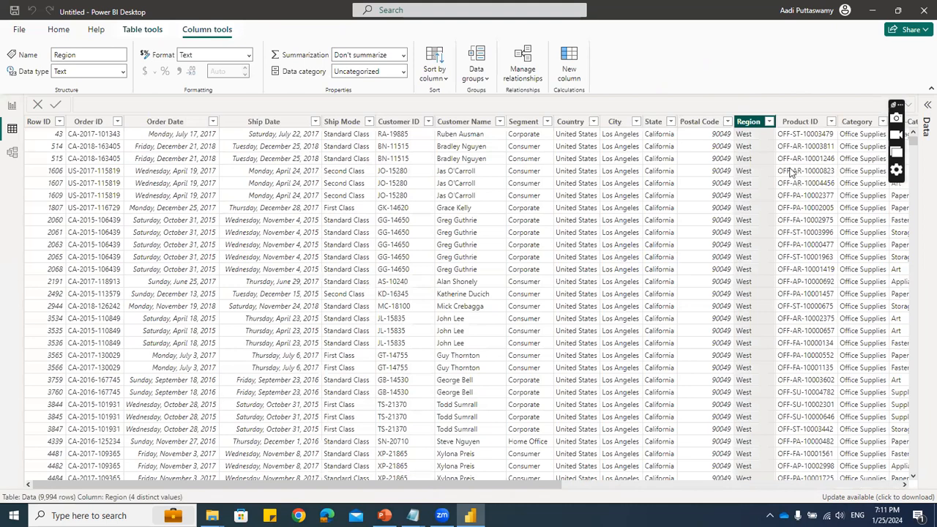
- Examine the Region column's filter values in the Data table and return to the report view
left_click(769, 123)
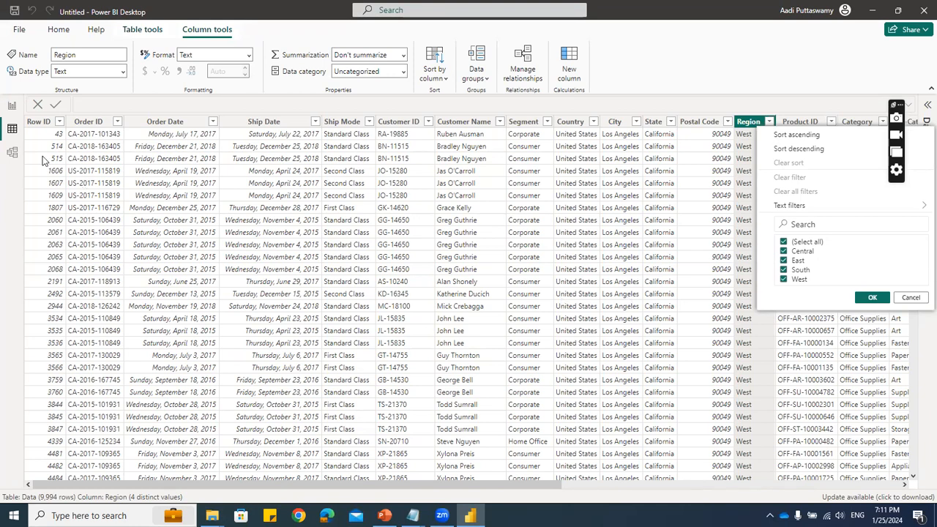
left_click(12, 107)
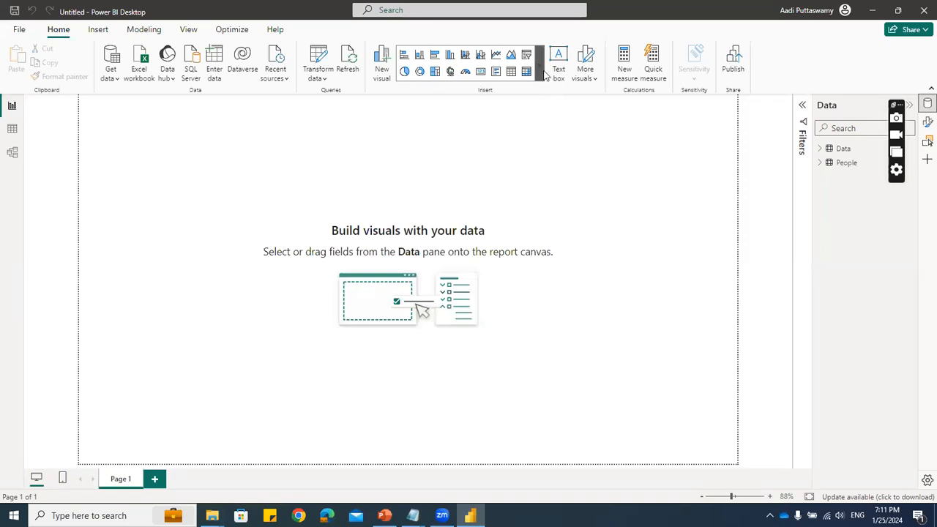
- List "- Column", "- Bar", "- Pie" and "- Donut" under the "Comparision" heading in Notepad and switch back to the Power BI report
mouse_move(413, 515)
left_click(454, 477)
left_click(235, 123)
left_click(187, 156)
type("- Column")
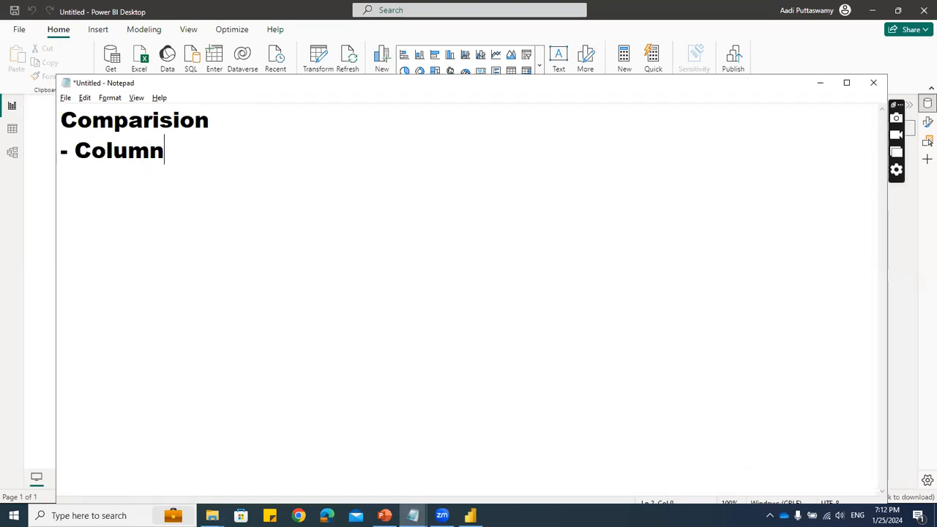
key("Return")
type("- Bar")
key("Return")
type("- Pie")
key("Return")
type("- Donut")
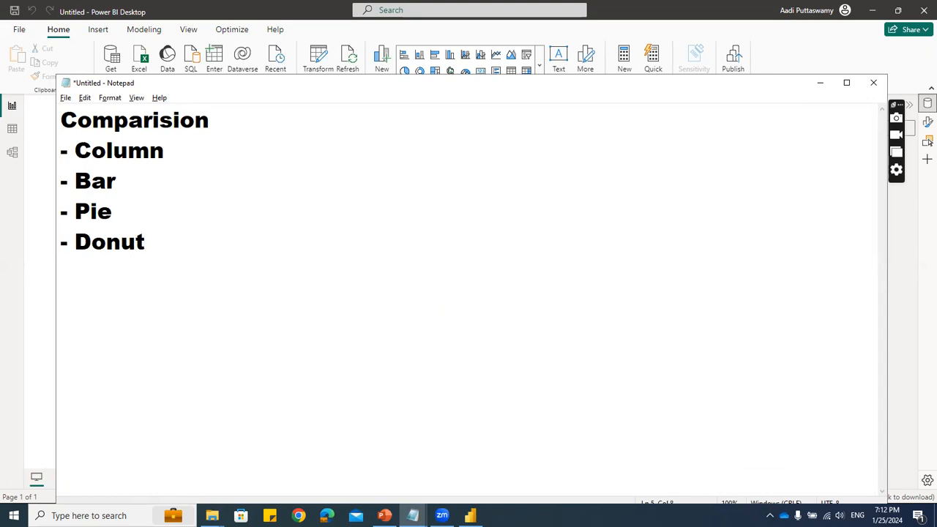
left_click(12, 106)
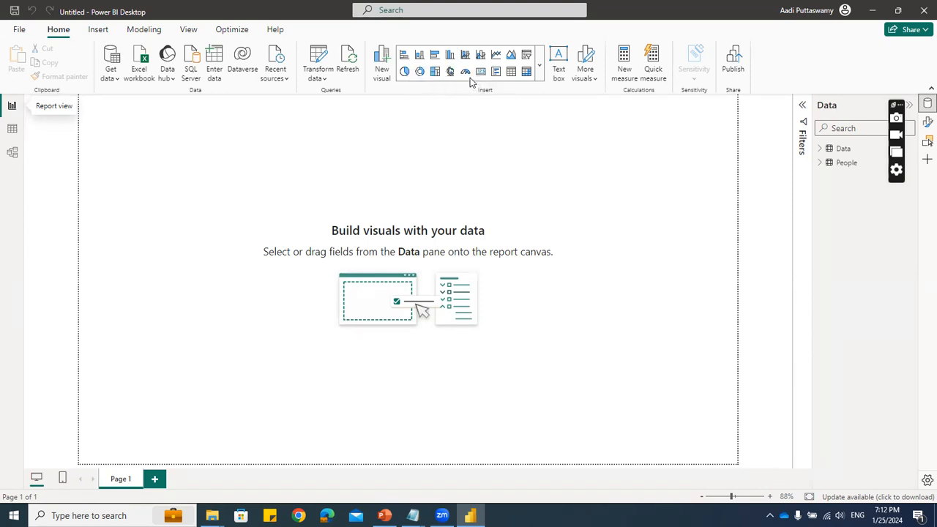
- Insert a blank clustered column chart in the upper-left corner of Page 1 and enlarge it slightly
left_click(451, 58)
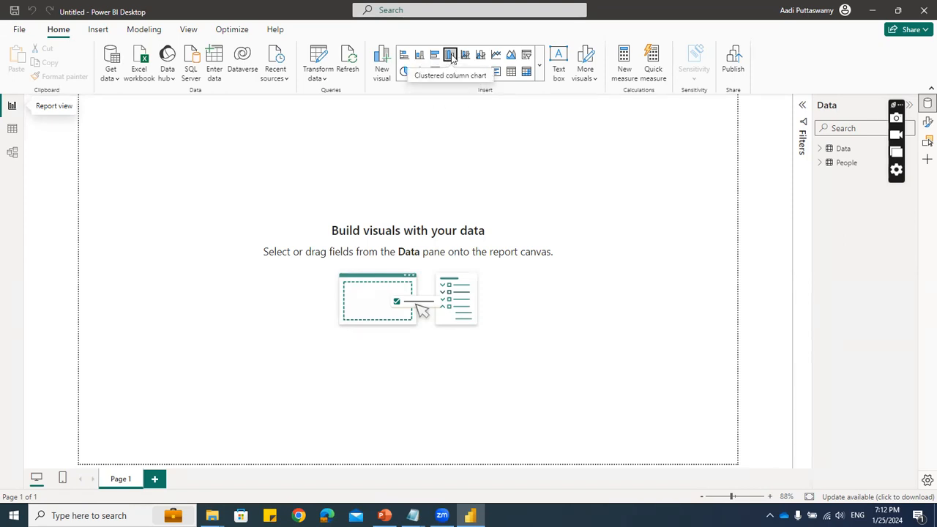
mouse_move(149, 122)
left_mouse_down()
mouse_move(229, 168)
mouse_move(155, 131)
left_mouse_up()
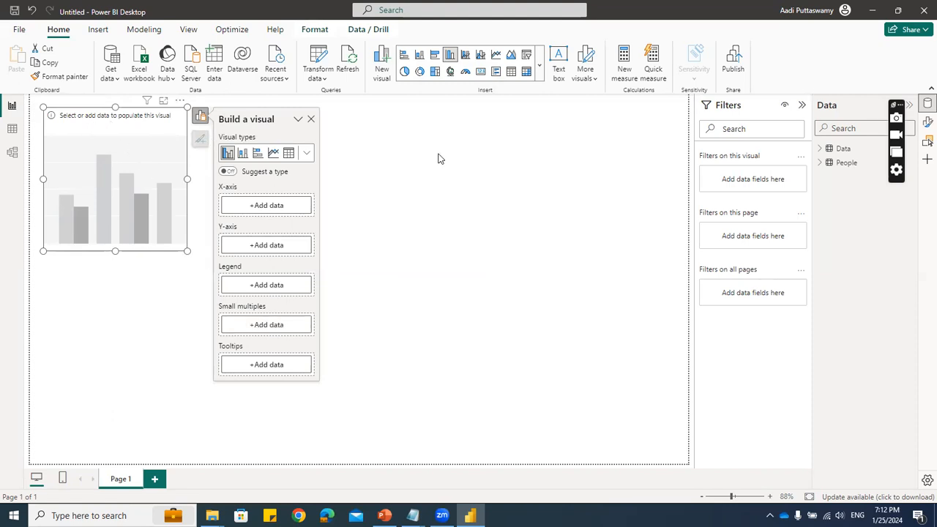
left_click(333, 156)
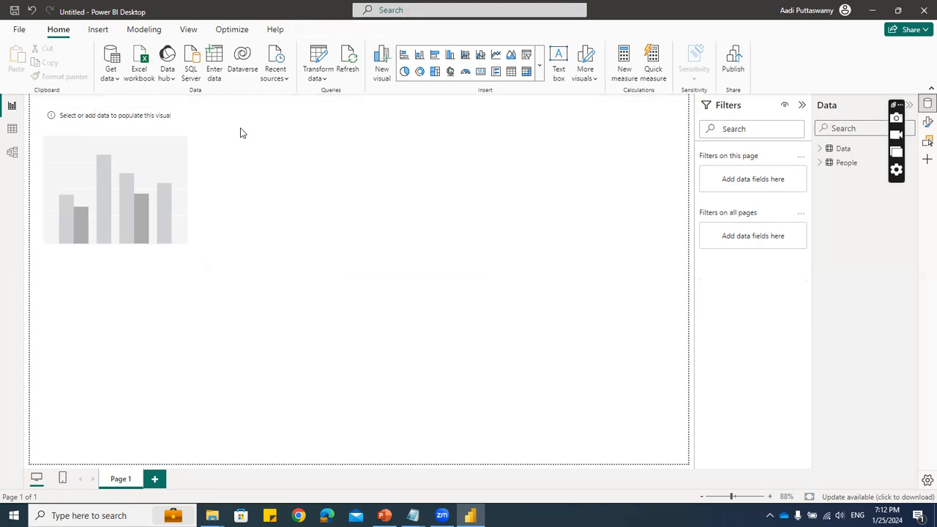
left_click(158, 130)
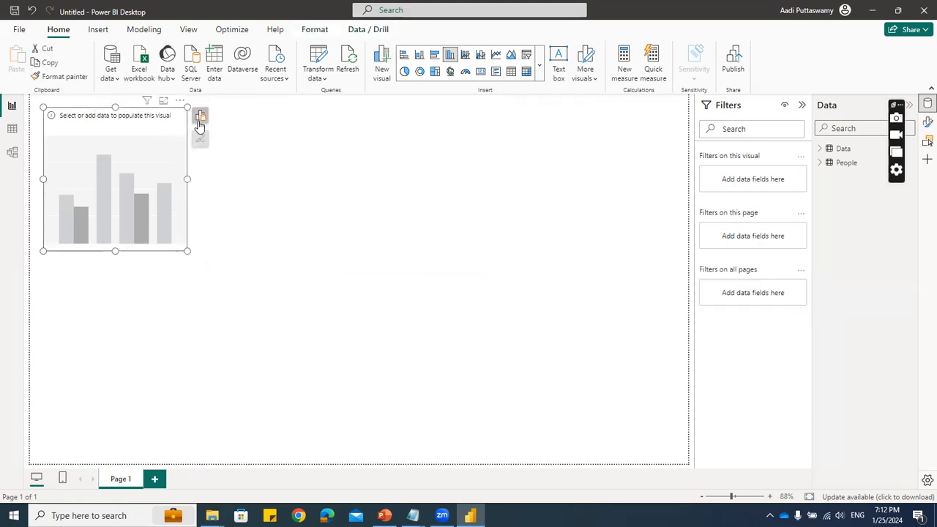
left_click(201, 119)
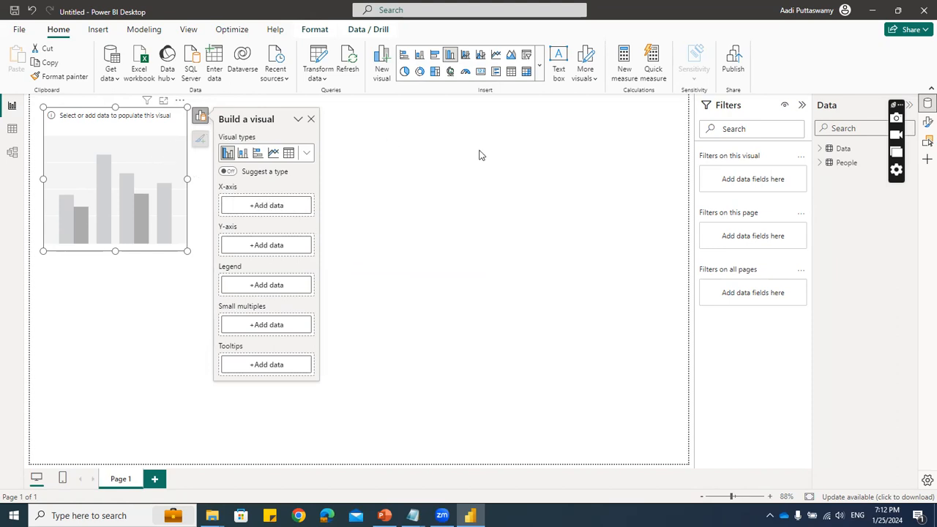
left_click(201, 139)
left_click(182, 131)
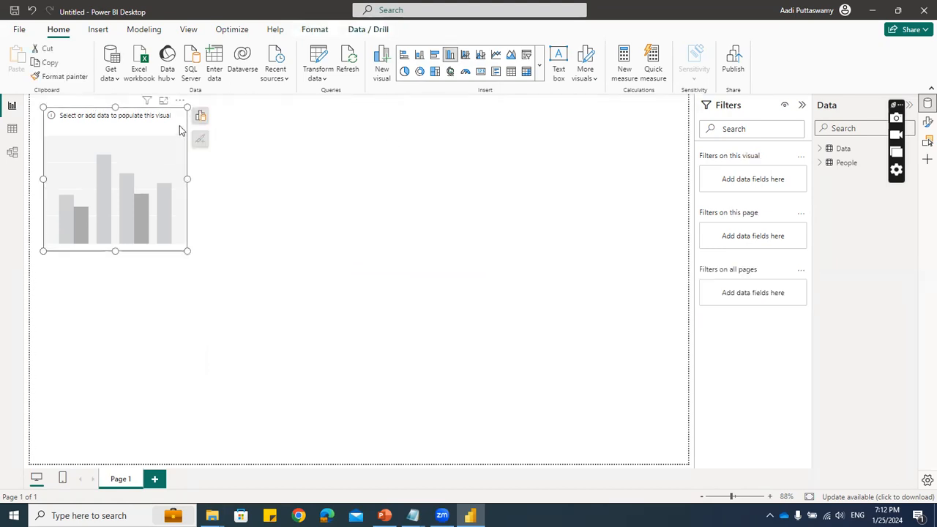
left_click_drag(188, 252, 203, 256)
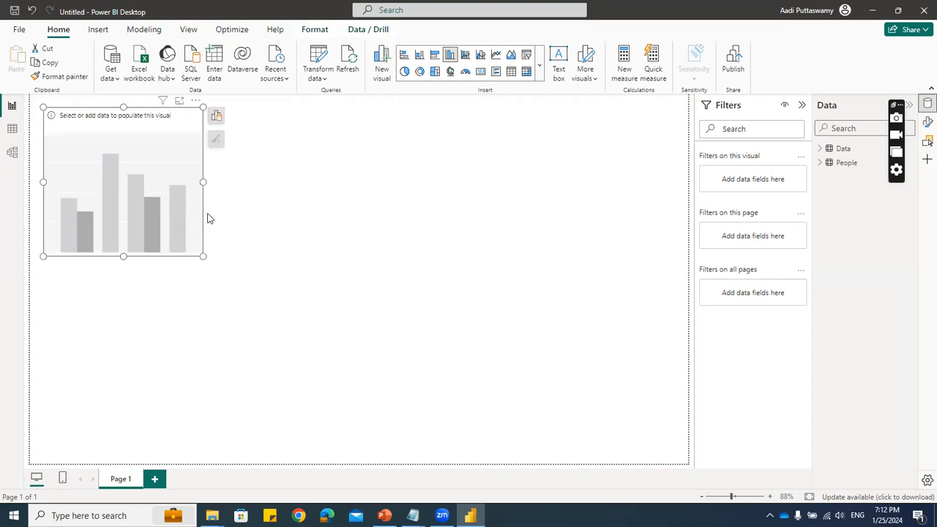
- Populate the column chart from the Data table with Region on the X-axis and Sales on the Y-axis
left_click(217, 119)
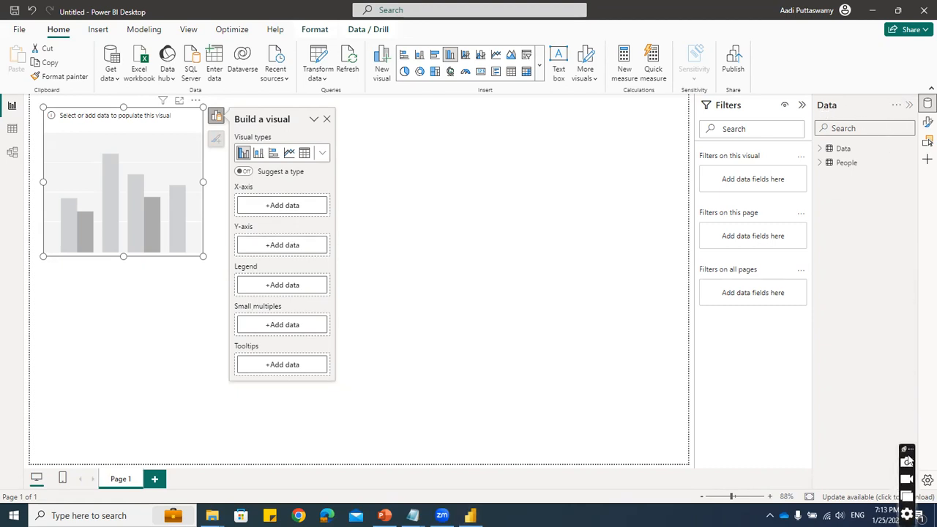
left_click(820, 148)
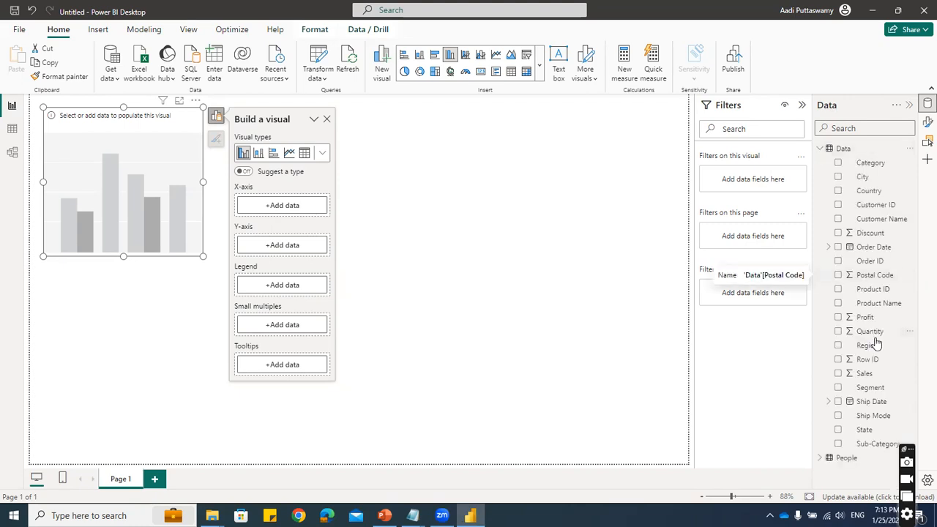
left_click(839, 347)
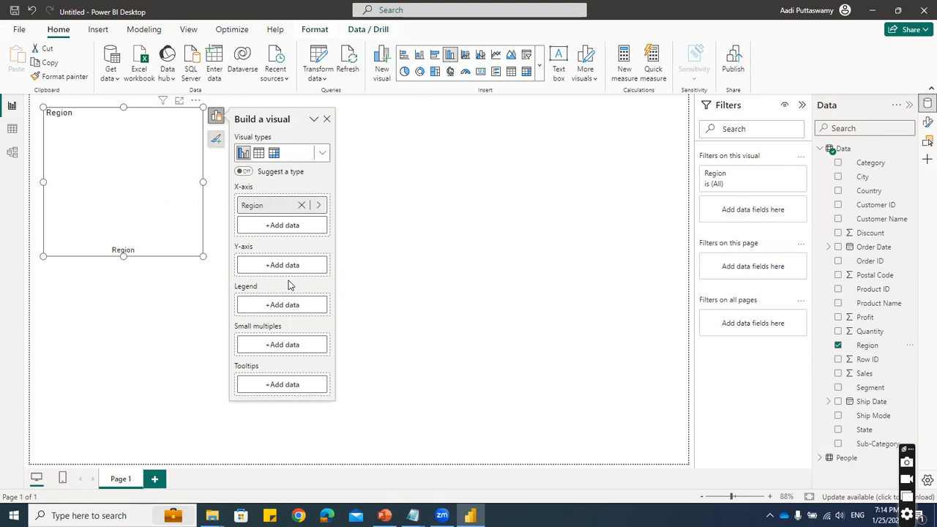
left_click(838, 375)
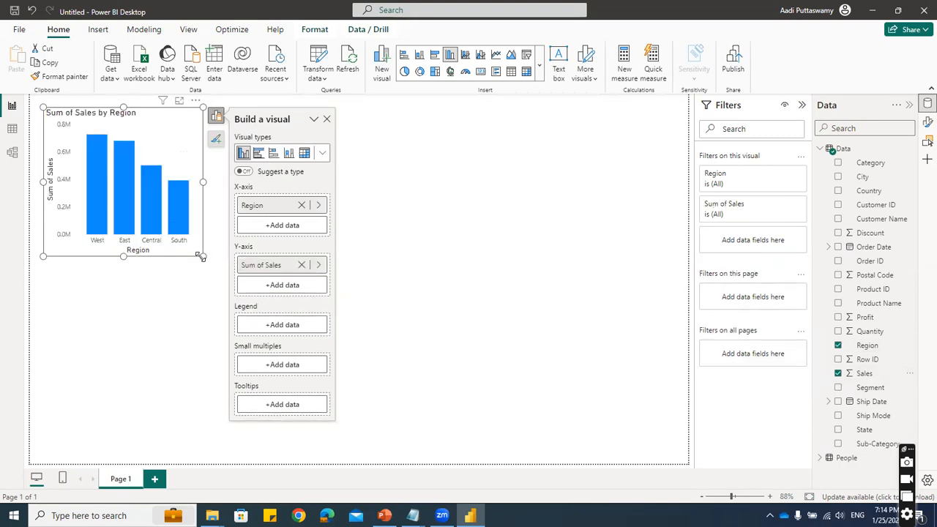
- Widen the sales by region column chart and move it slightly away from the page's upper-left corner
left_click_drag(203, 256, 211, 262)
left_click(171, 162)
mouse_move(162, 212)
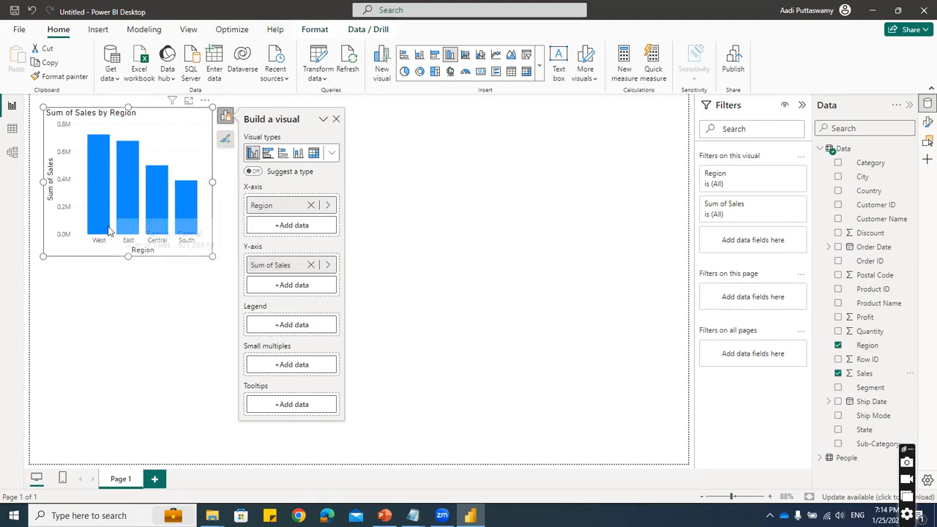
left_click_drag(210, 181, 224, 183)
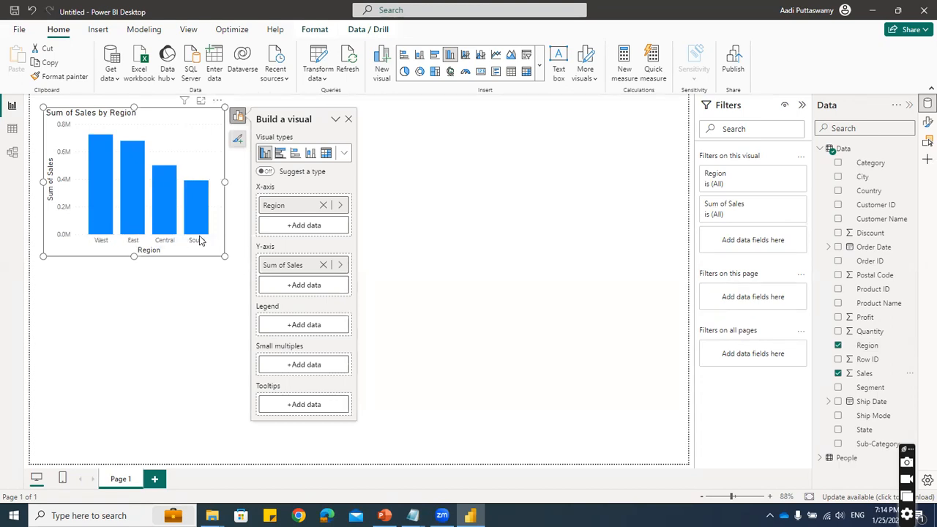
left_click_drag(165, 112, 171, 115)
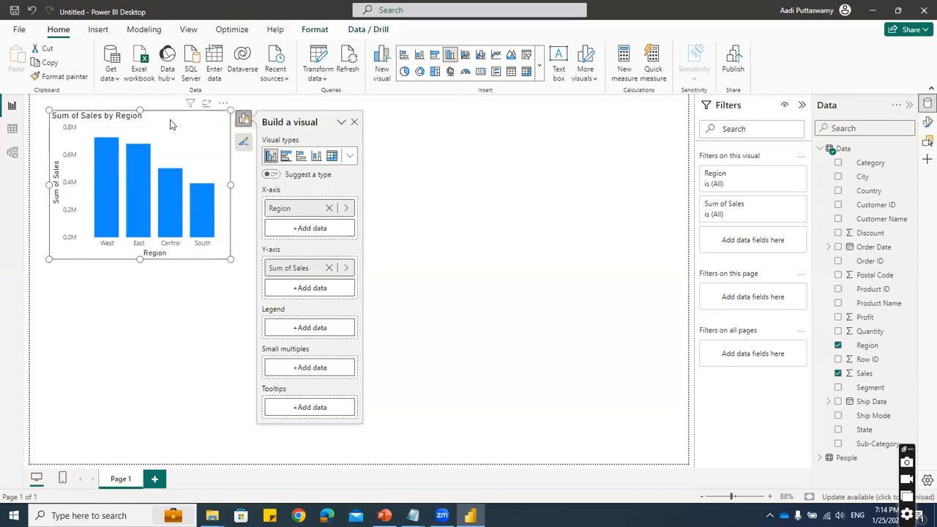
left_click(423, 133)
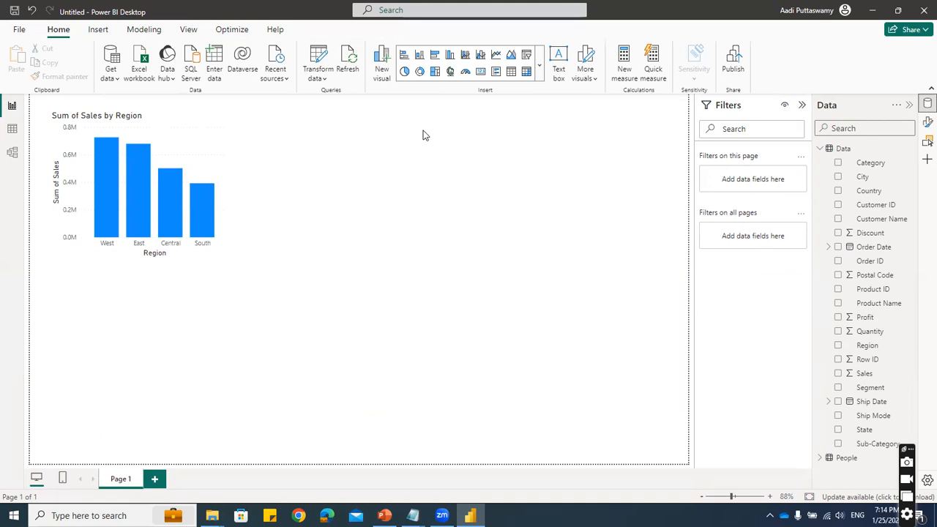
left_click(168, 128)
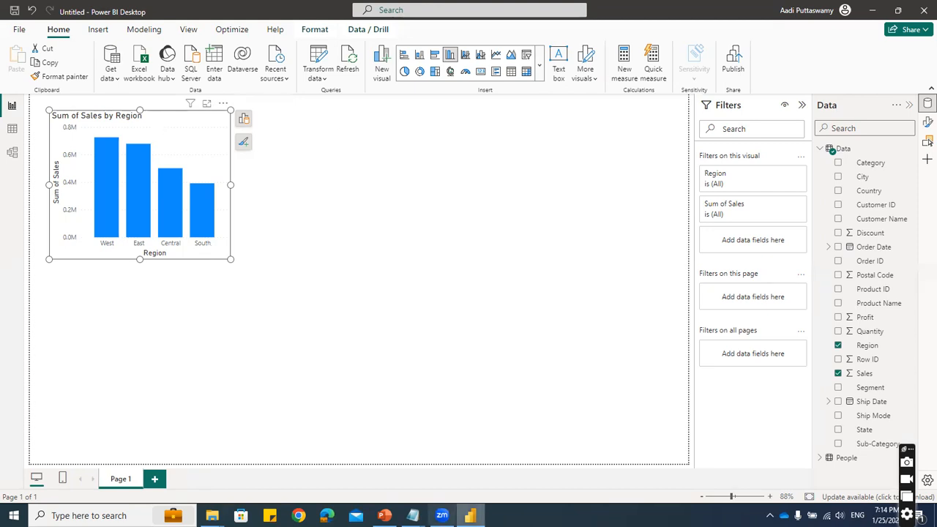
- Check the chart list in Notepad, highlight the "Bar" entry, and return to the Power BI report
mouse_move(412, 515)
left_click(444, 441)
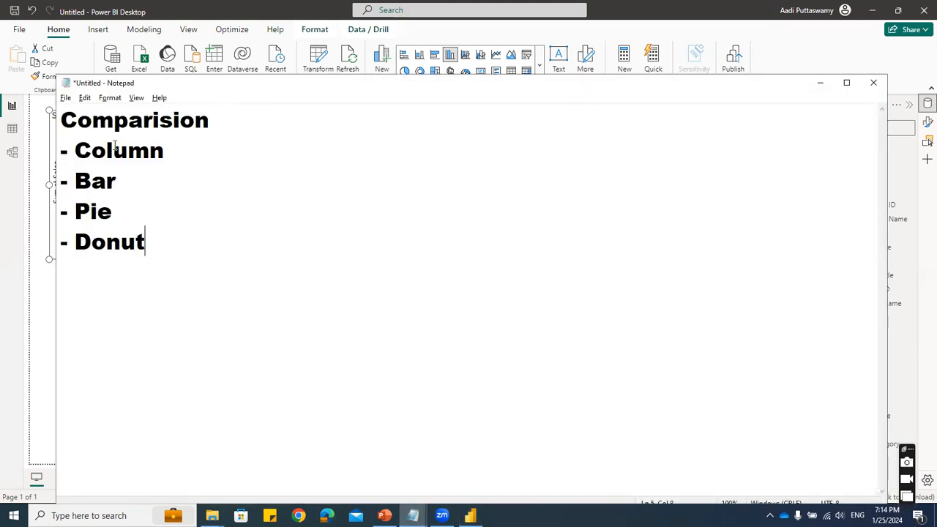
left_click_drag(119, 181, 74, 181)
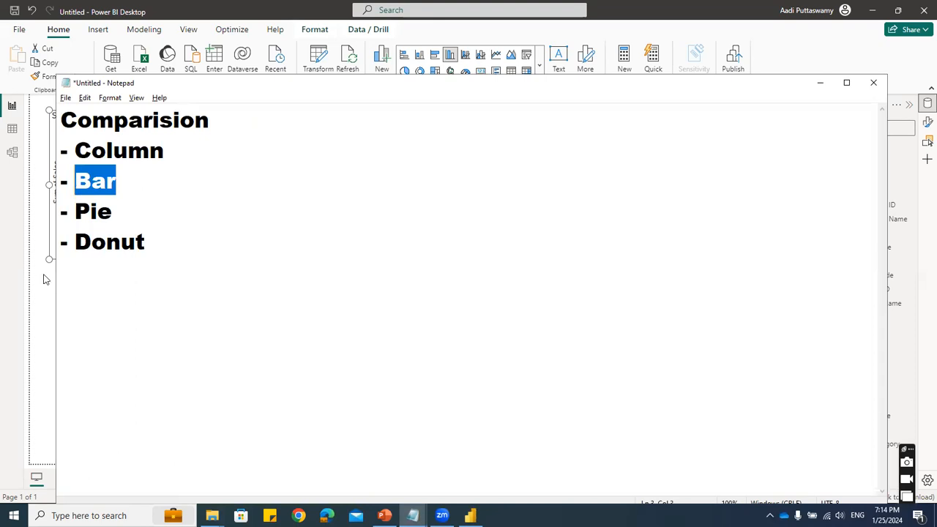
left_click(55, 310)
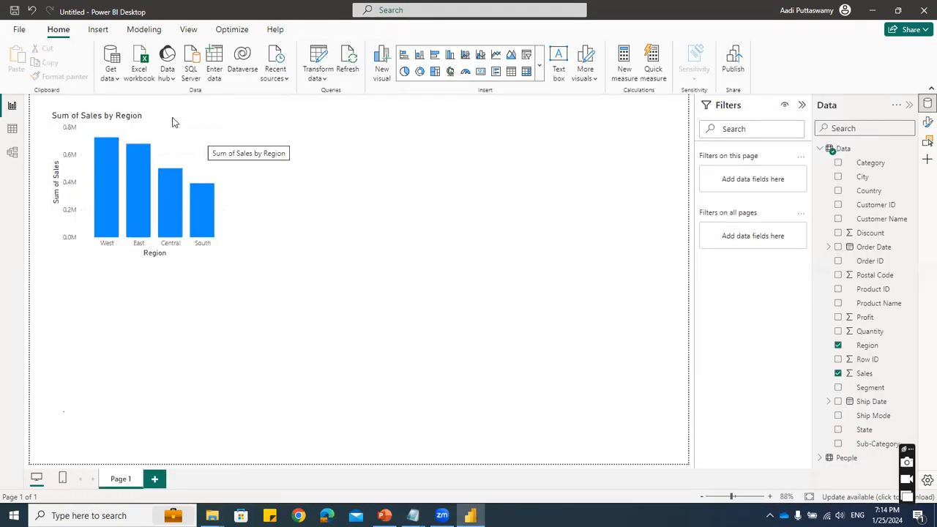
- Duplicate the sales by region column chart and place the copy to the right of the original
left_click(217, 179)
key("ctrl+c")
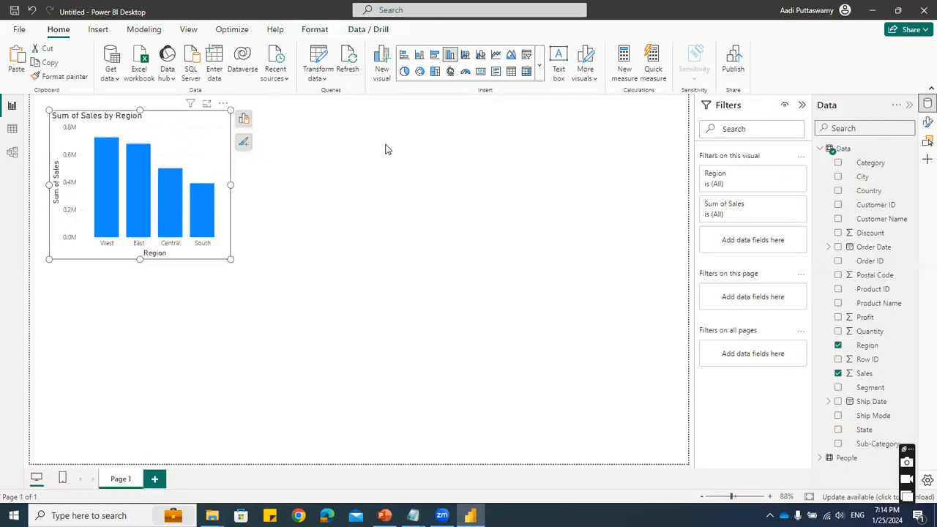
left_click(389, 149)
key("ctrl+v")
left_click_drag(183, 124, 396, 117)
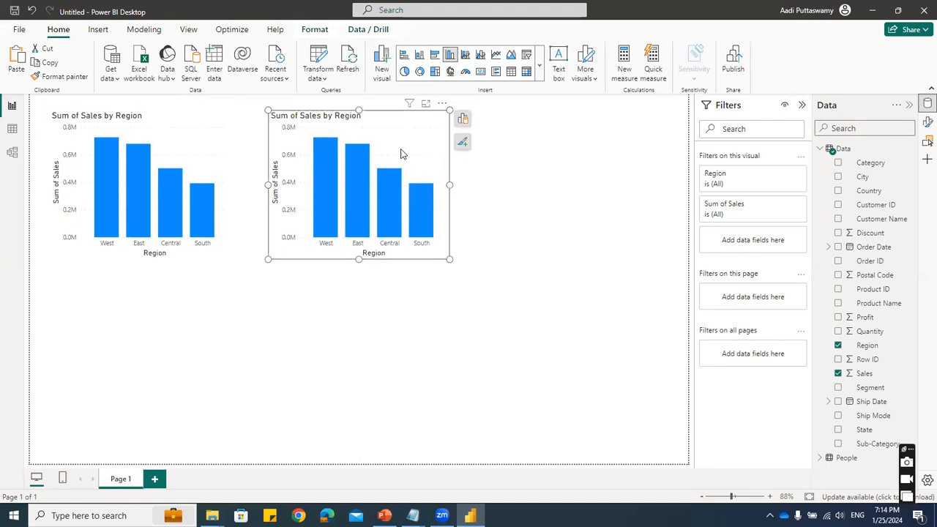
- Convert the copied sales by region chart to a clustered bar chart and deselect it
left_click(462, 119)
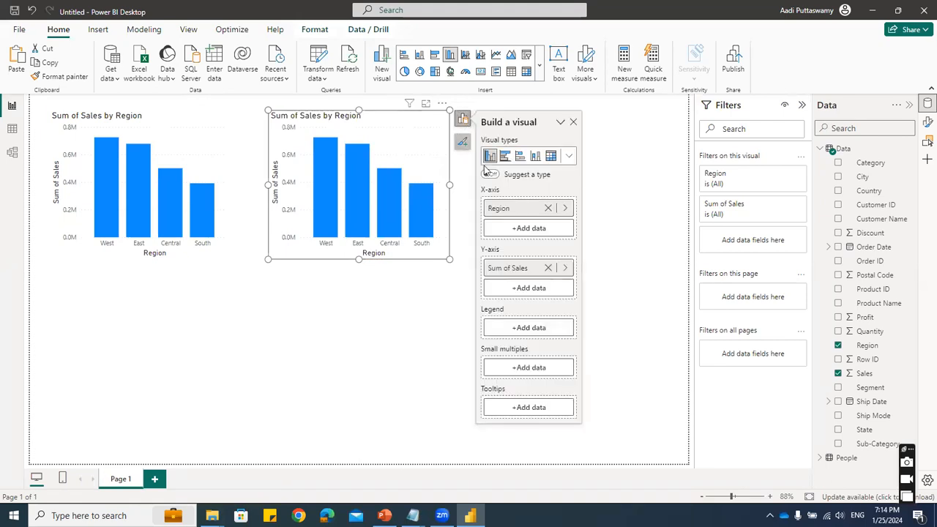
left_click(568, 156)
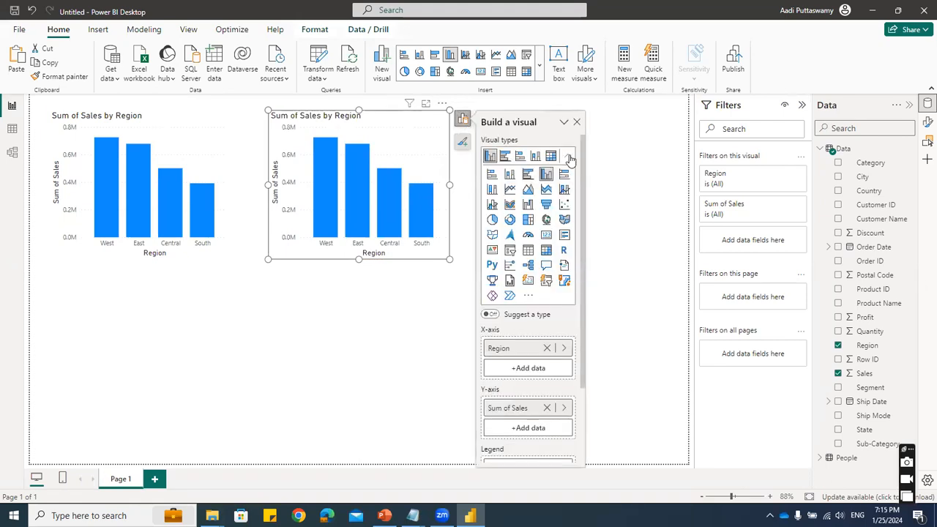
left_click(527, 175)
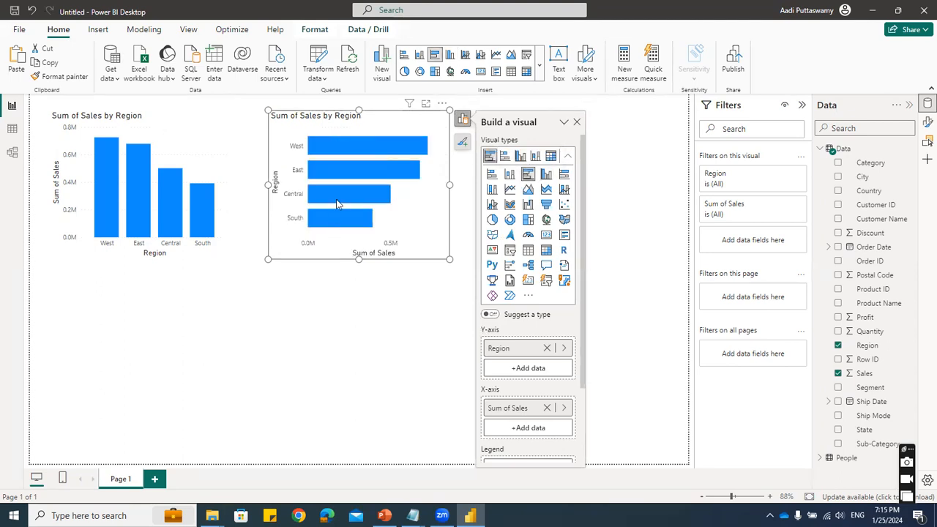
mouse_move(338, 198)
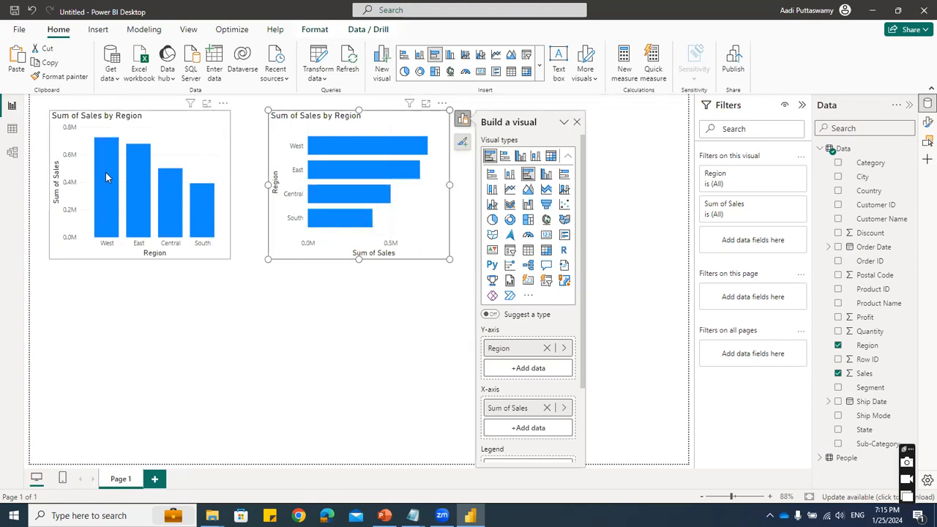
mouse_move(109, 150)
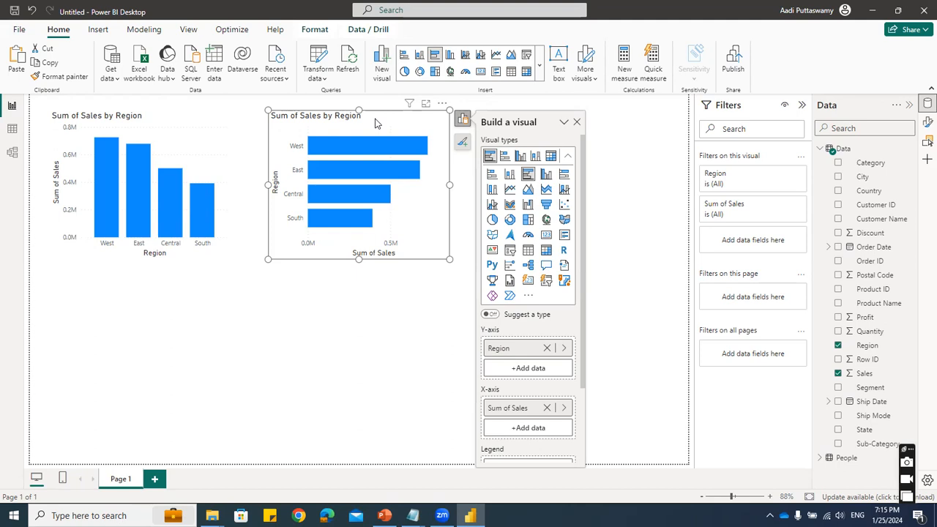
left_click(389, 336)
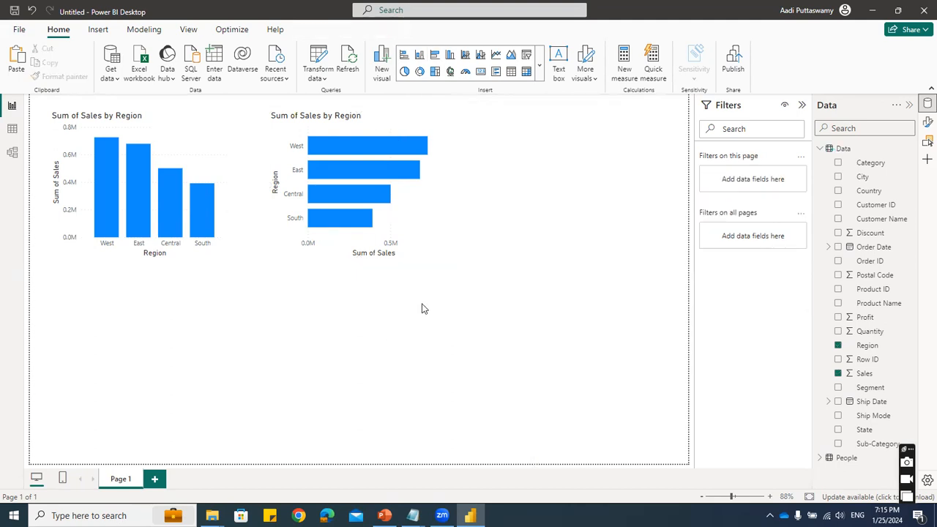
- Insert a clustered column chart below the sales by region column chart, with Sub-Category on its X-axis
left_click(540, 67)
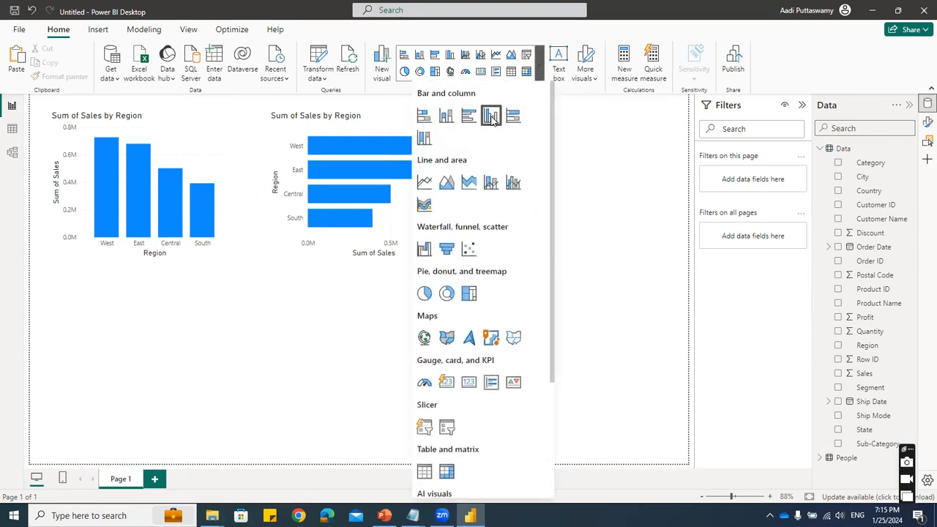
left_click(153, 329)
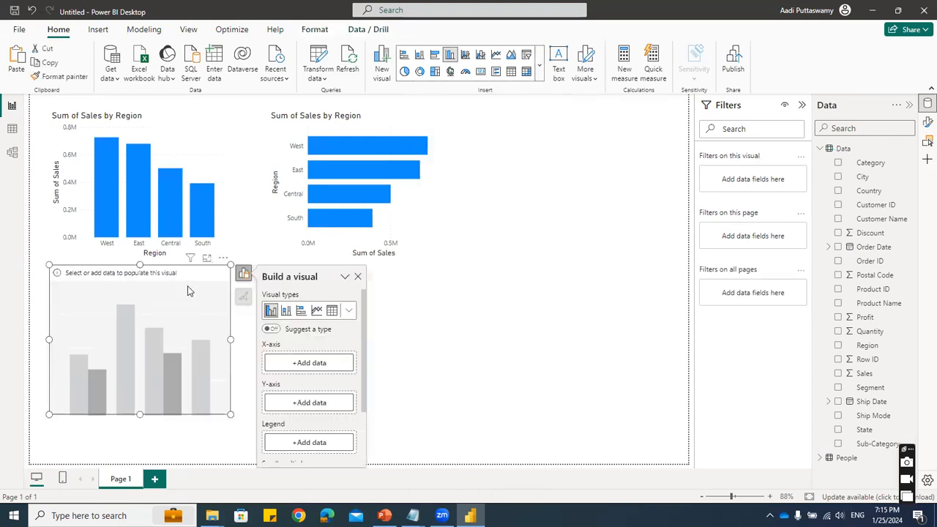
left_click(308, 363)
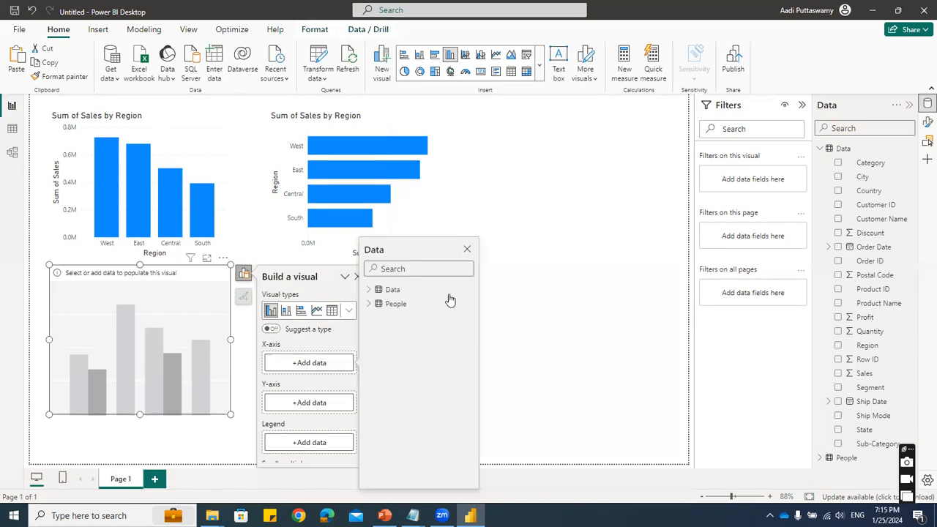
left_click(375, 294)
scroll(432, 370, "down", 3)
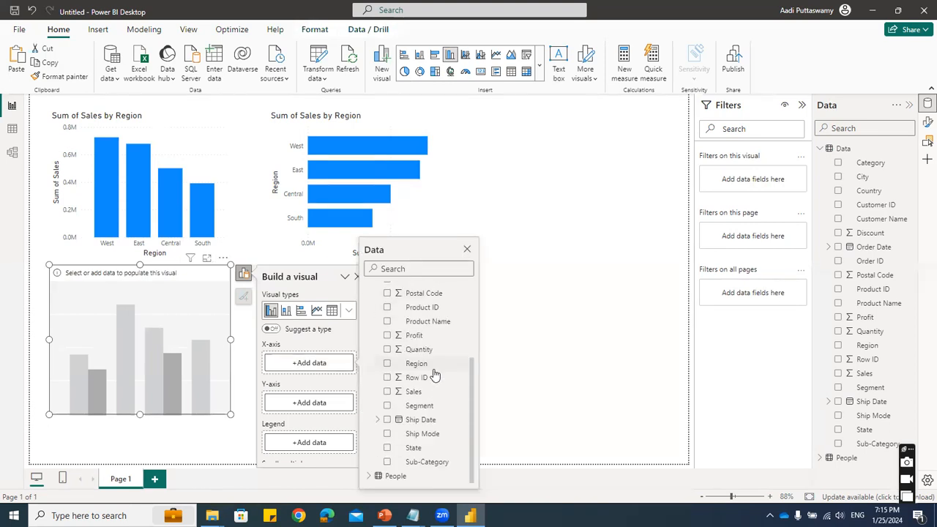
left_click(389, 463)
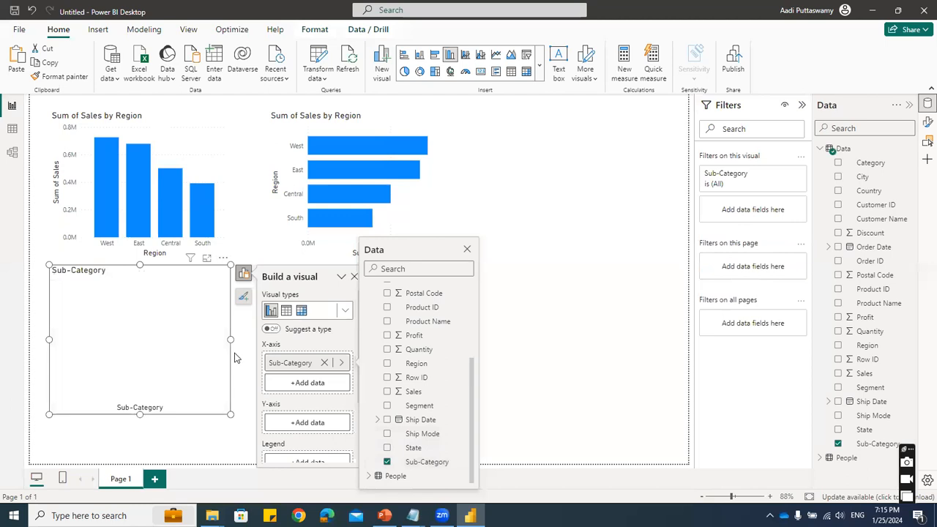
- Put Sales on the new chart's Y-axis and widen the chart so every sub-category fits without scrolling
left_click(387, 391)
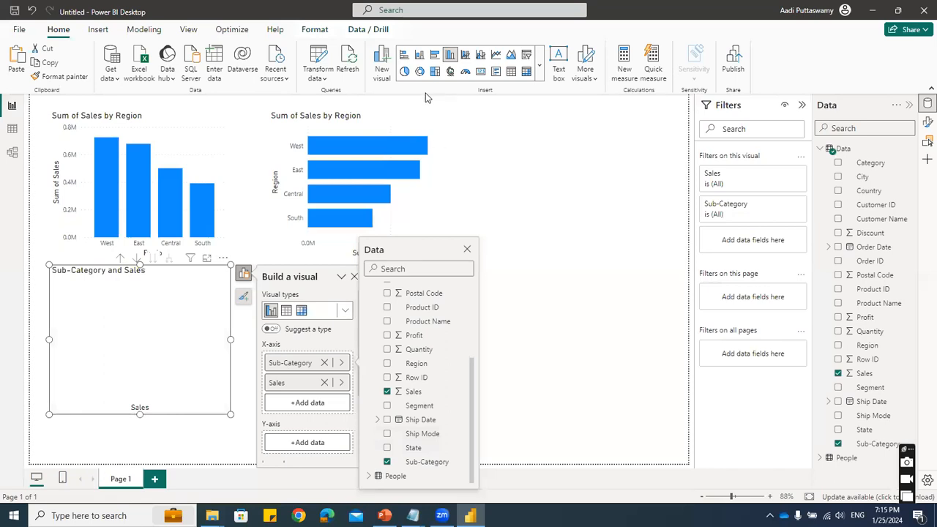
left_click_drag(269, 385, 286, 447)
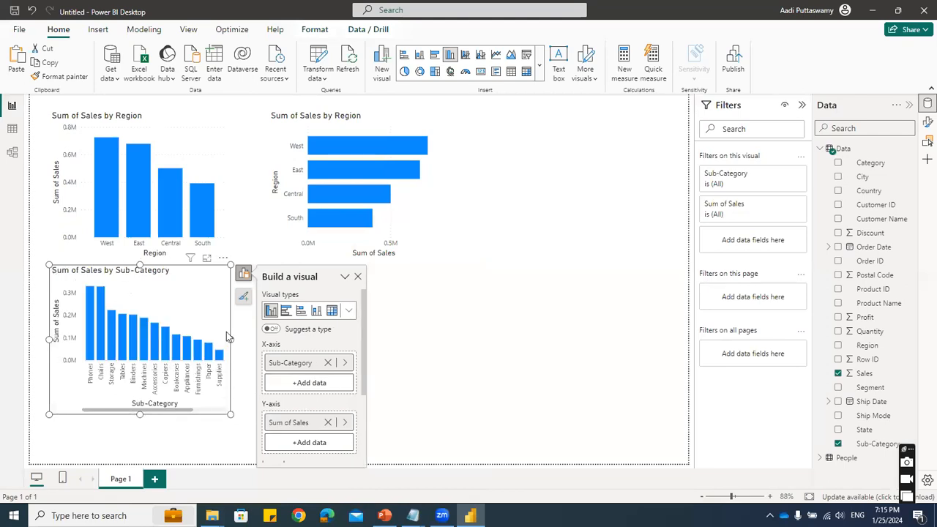
left_click_drag(232, 339, 301, 339)
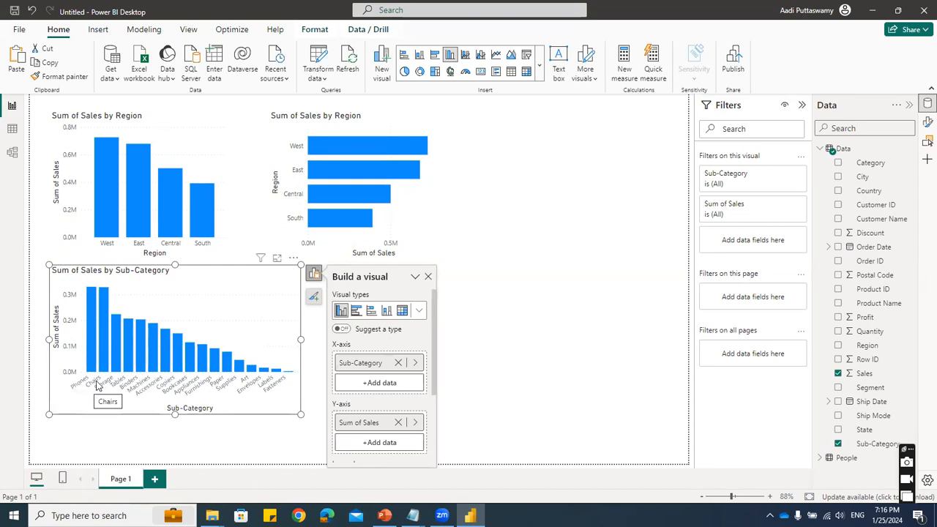
key("Escape")
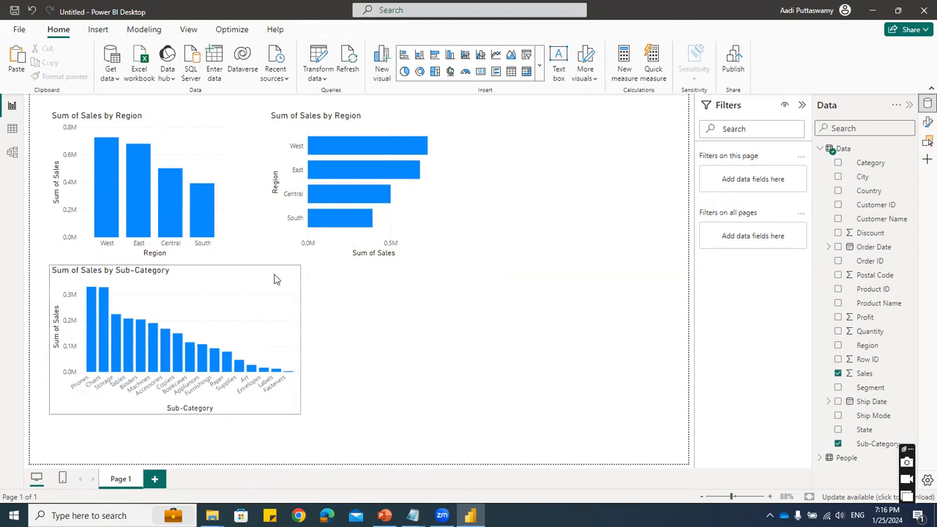
- Duplicate the sales by sub-category column chart and place the copy to the right of the original
left_click(274, 278)
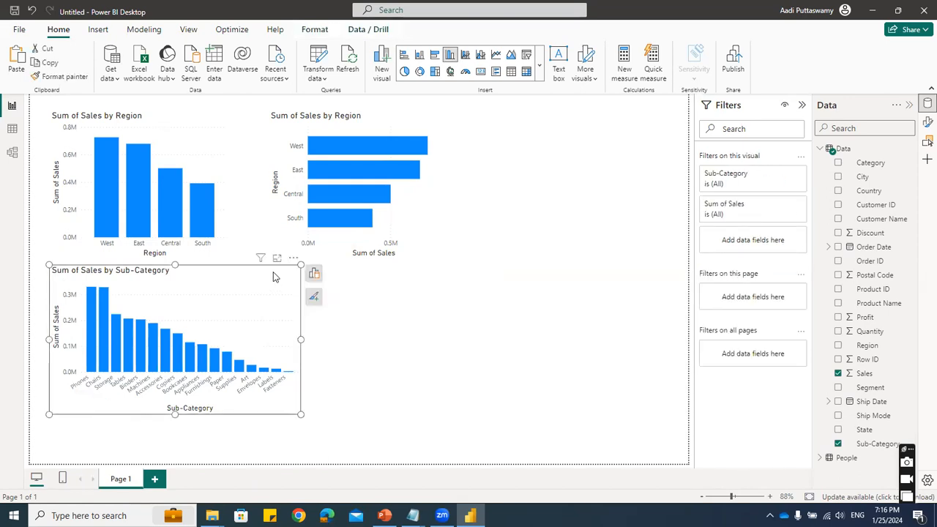
left_click(548, 252)
key("ctrl+v")
left_click_drag(239, 278, 500, 276)
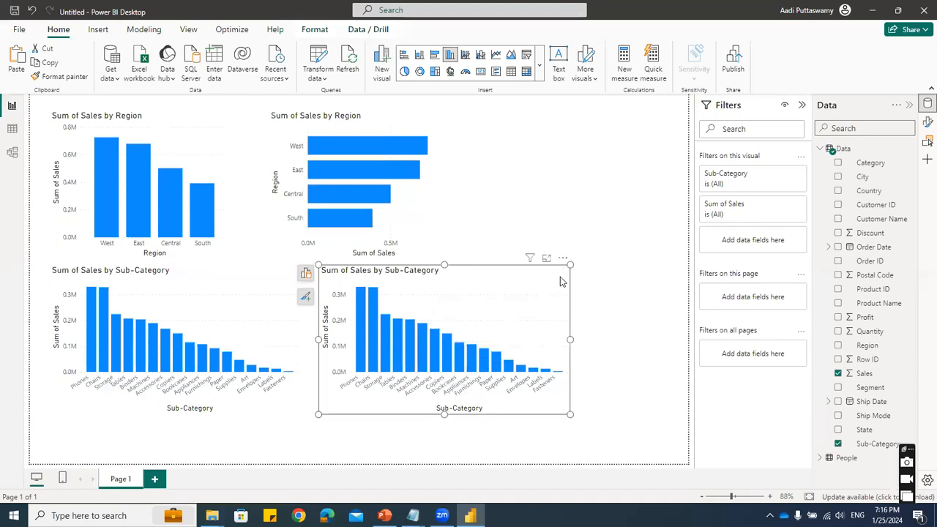
- Convert the copied sub-category chart to a clustered bar chart, make it taller at both ends, and deselect it
left_click(306, 273)
left_click(278, 311)
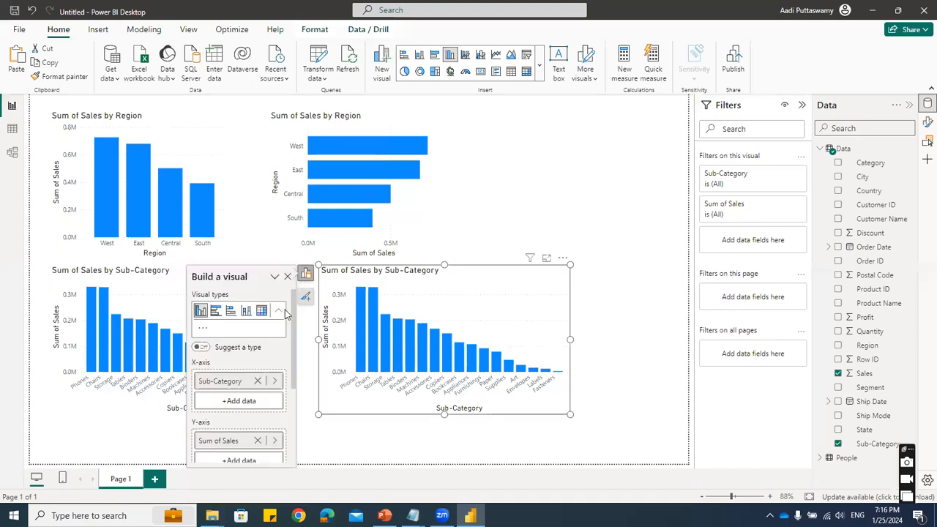
left_click(237, 329)
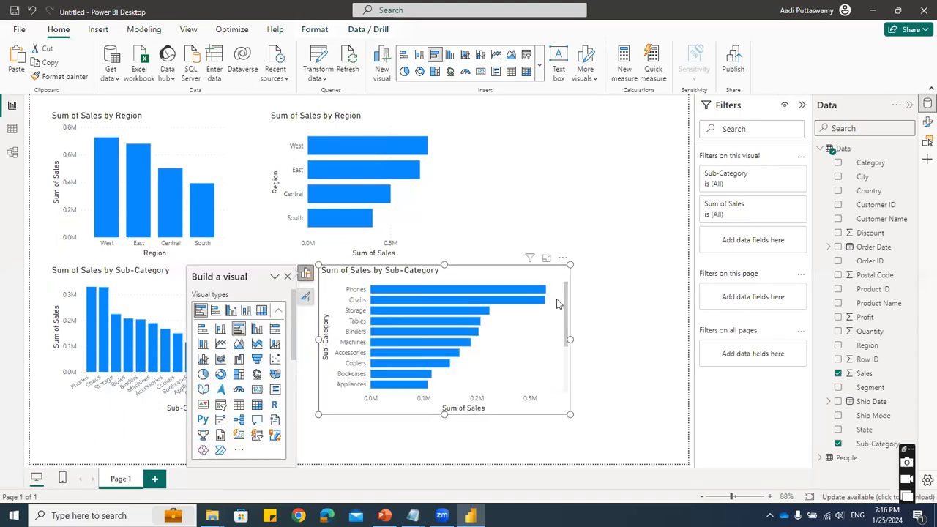
left_click_drag(443, 423, 439, 461)
left_click_drag(444, 264, 448, 249)
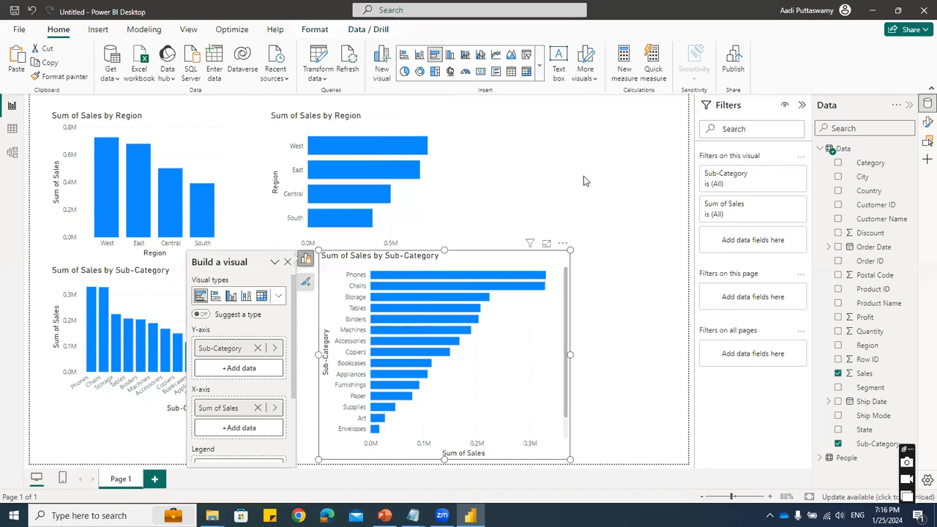
left_click(578, 196)
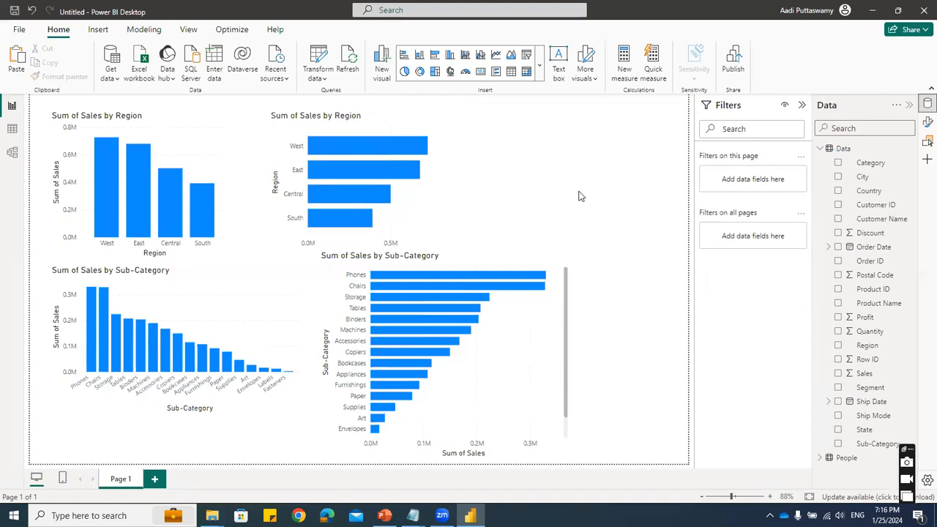
- Move the sub-category bar chart to the page's upper-right area, increase its height to show all bars, and narrow it slightly
left_click(186, 123)
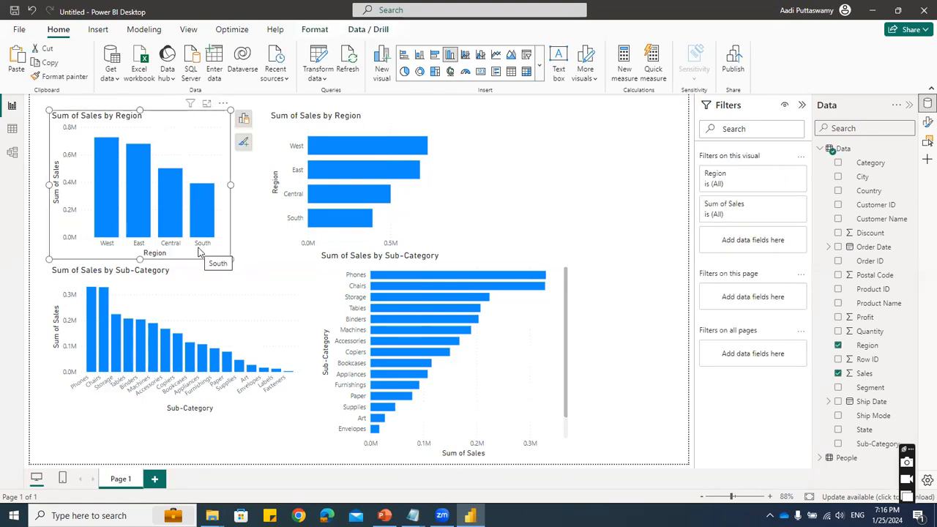
left_click_drag(473, 260, 588, 128)
left_click_drag(562, 326, 558, 395)
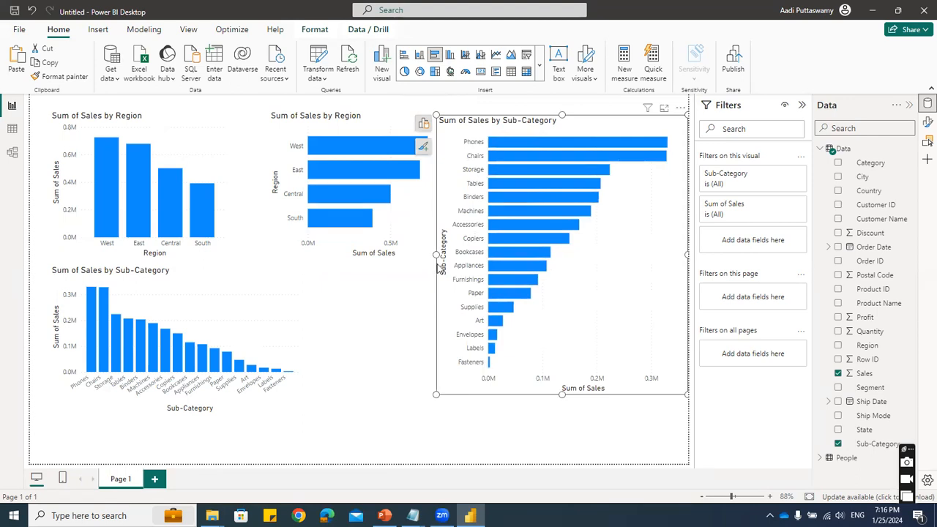
left_click_drag(437, 254, 439, 309)
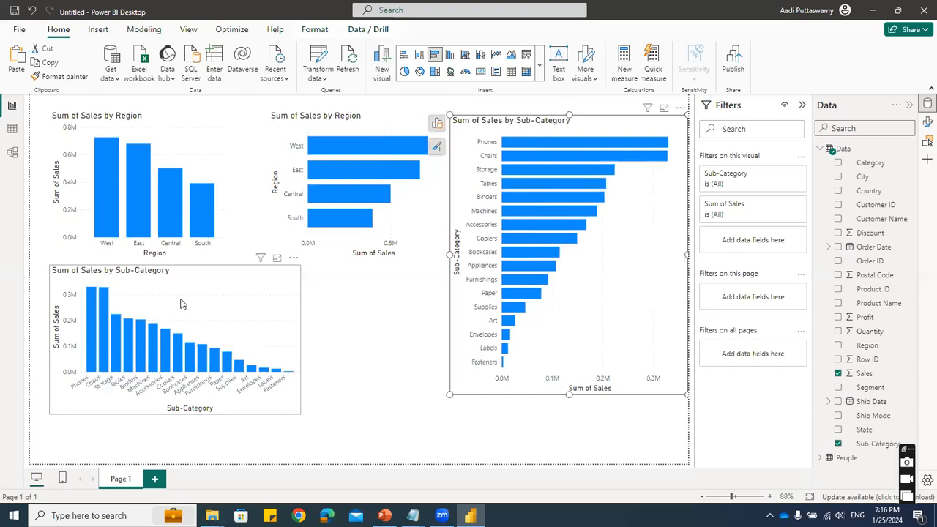
- Widen the sub-category column chart toward the bar chart, then select the sub-category bar chart
left_click(293, 349)
left_click_drag(299, 340, 389, 340)
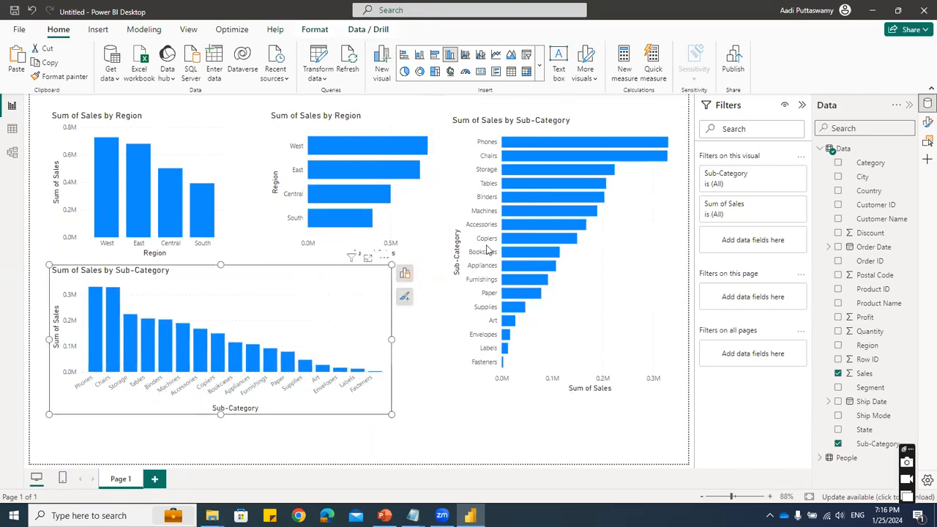
left_click(551, 129)
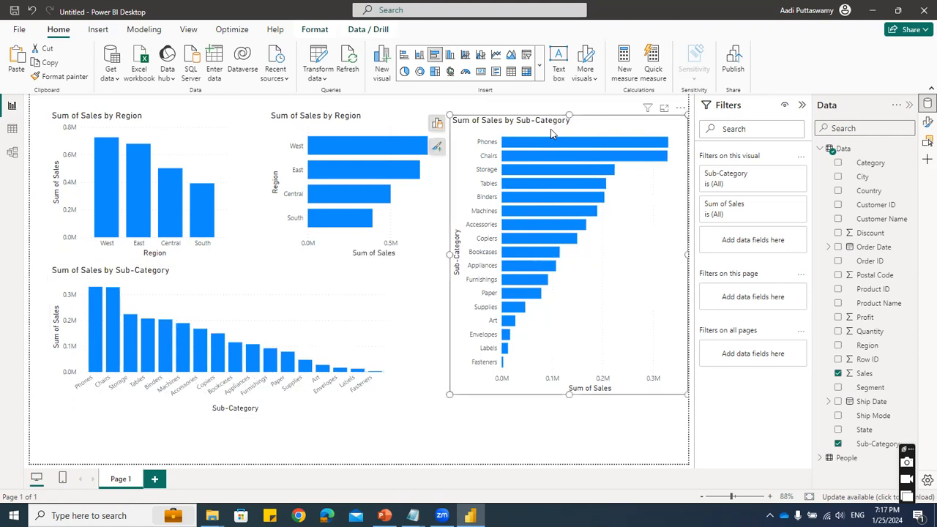
- Review the chart list in Notepad, highlighting the "Column" and "Bar" entries and comparing them with the Power BI report
key("alt+Tab")
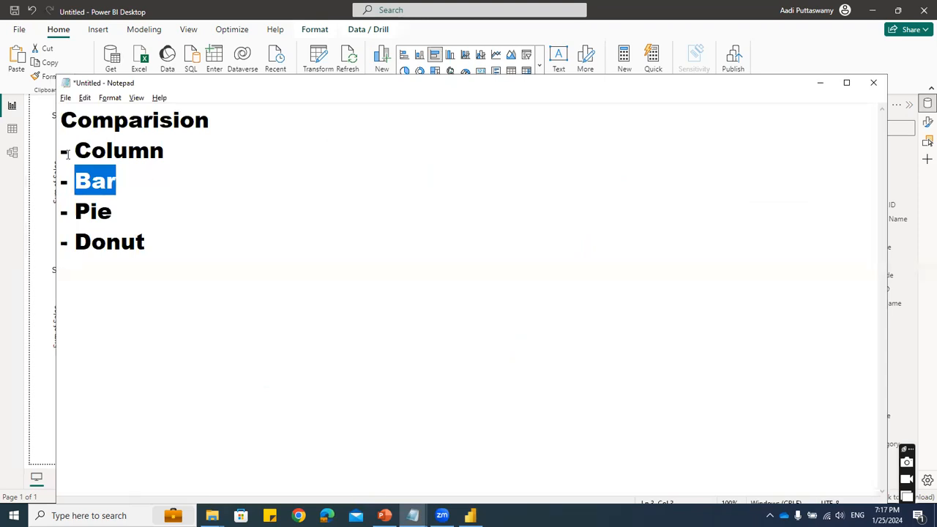
left_click_drag(76, 150, 163, 242)
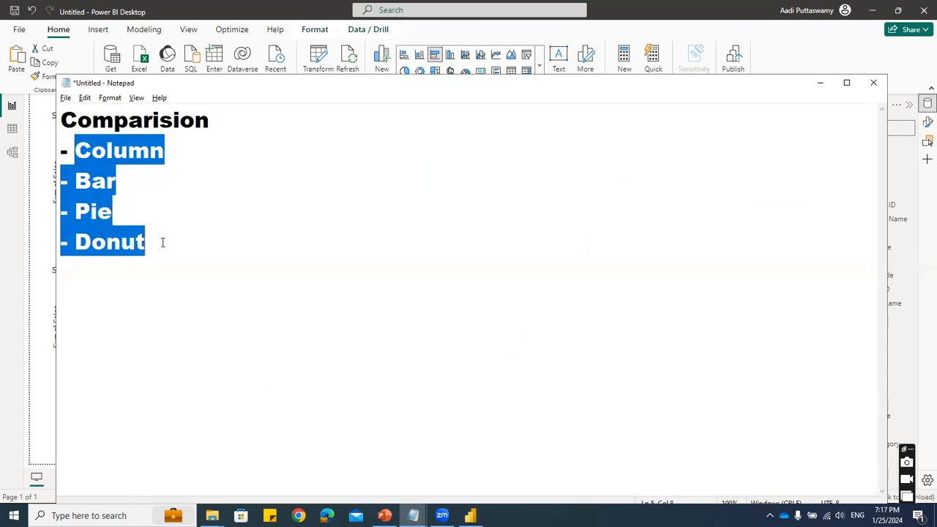
left_click(152, 211)
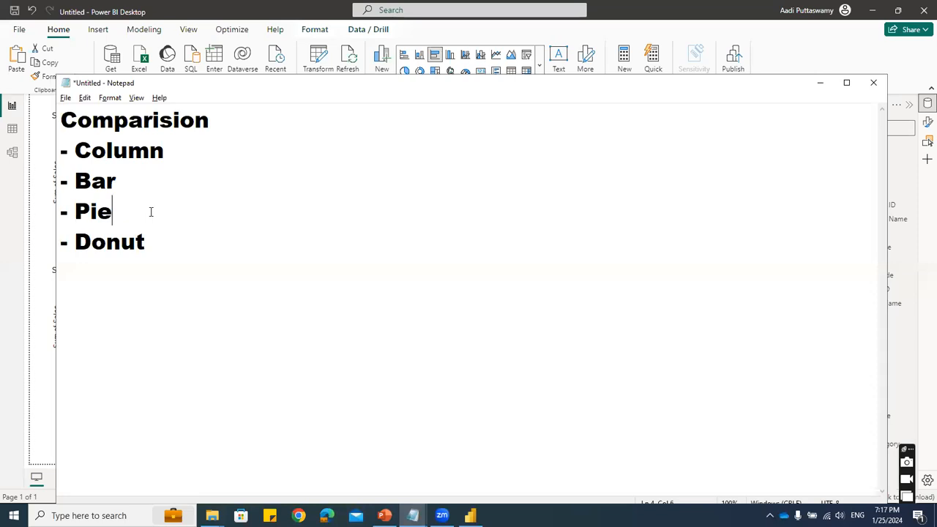
left_click_drag(75, 150, 205, 147)
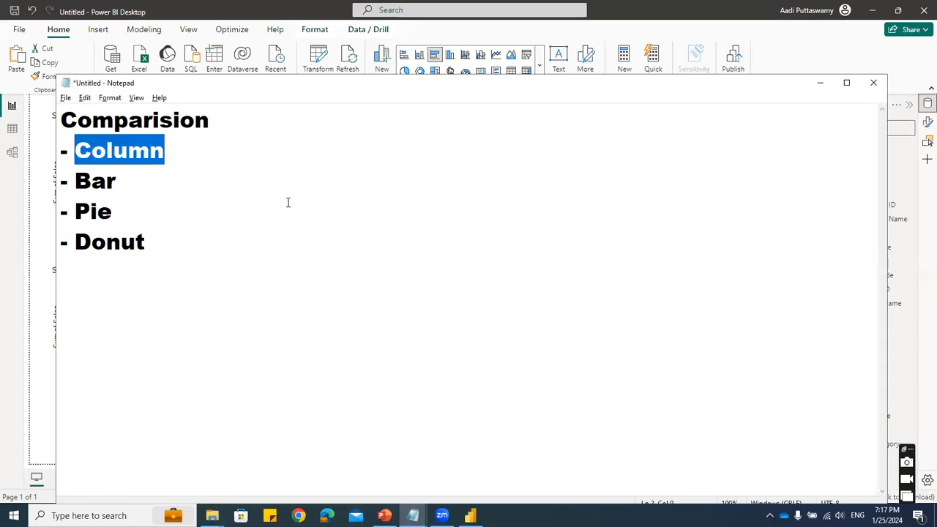
key("alt+Tab")
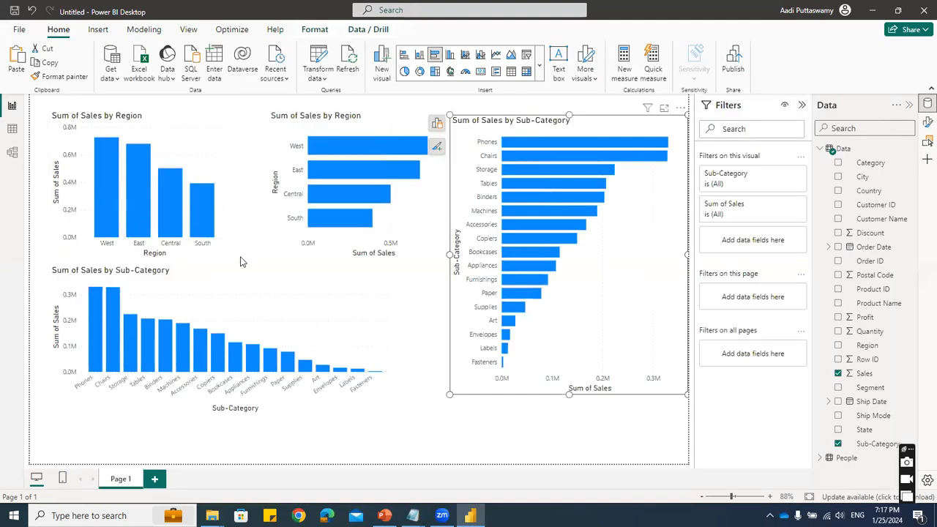
key("alt+Tab")
left_click_drag(80, 183, 175, 182)
key("alt+Tab")
- Add a second report page and insert a pie chart, moved off the page's upper-left corner and enlarged
left_click(153, 483)
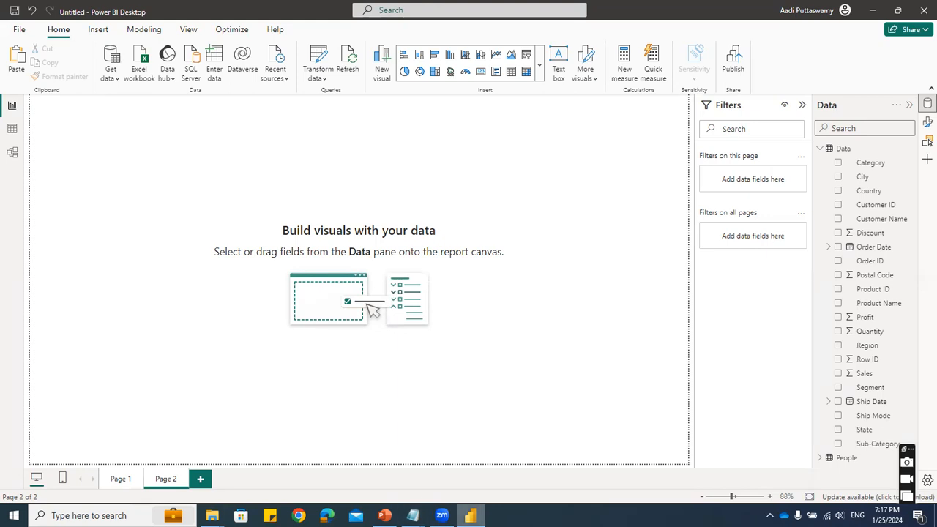
mouse_move(442, 515)
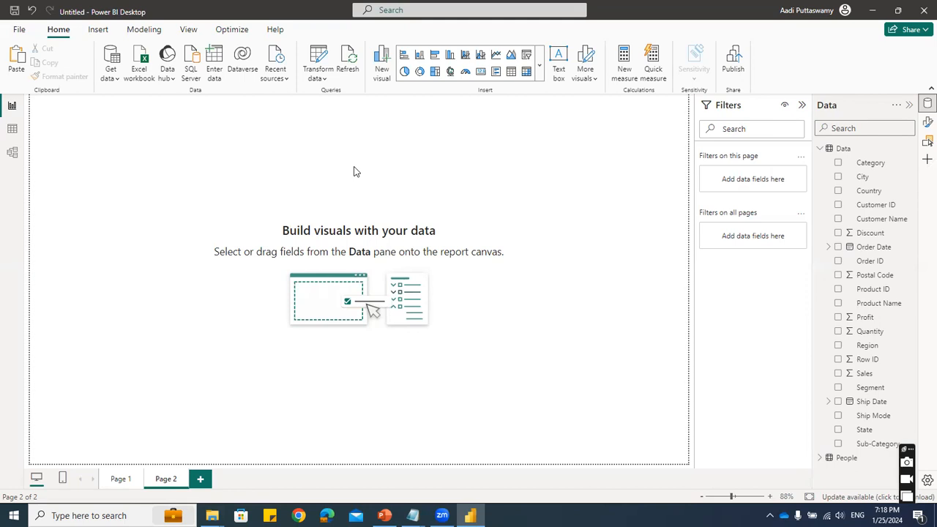
left_click(406, 76)
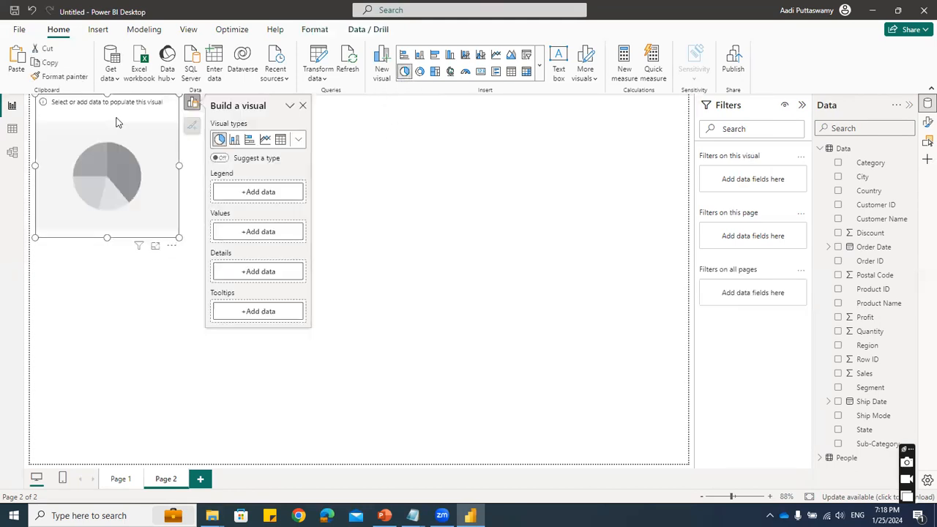
left_click_drag(207, 265, 307, 338)
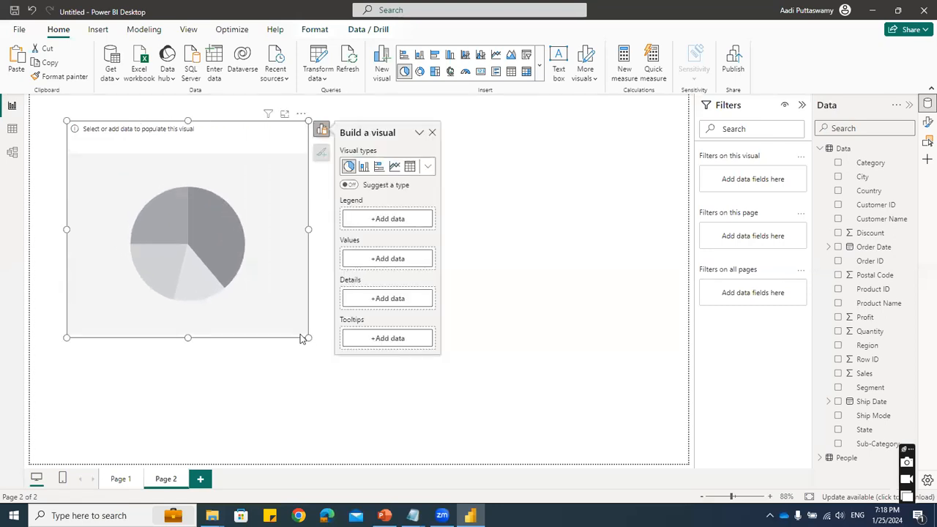
left_click(120, 479)
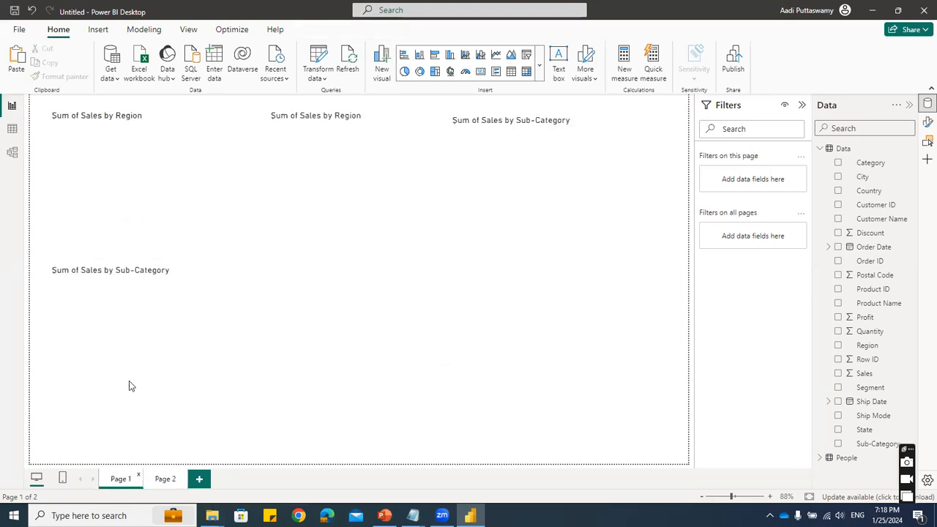
left_click(166, 480)
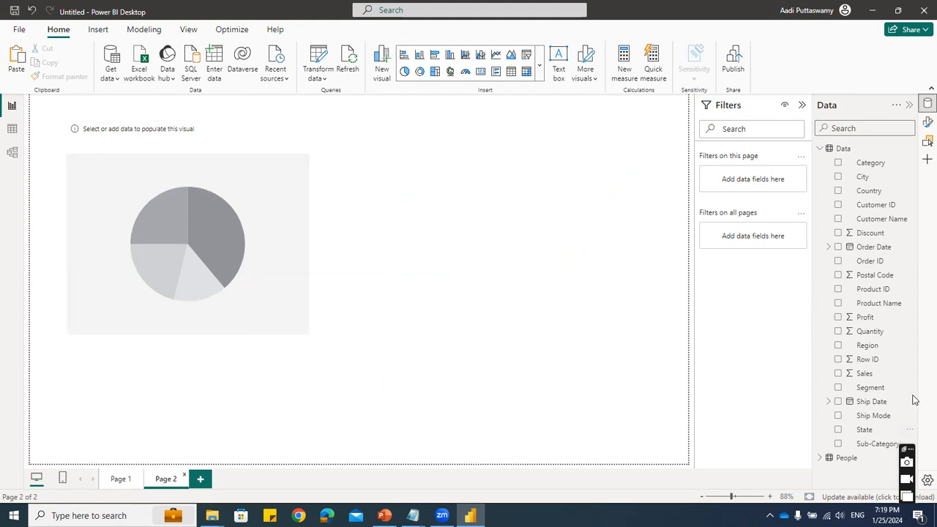
left_click(837, 346)
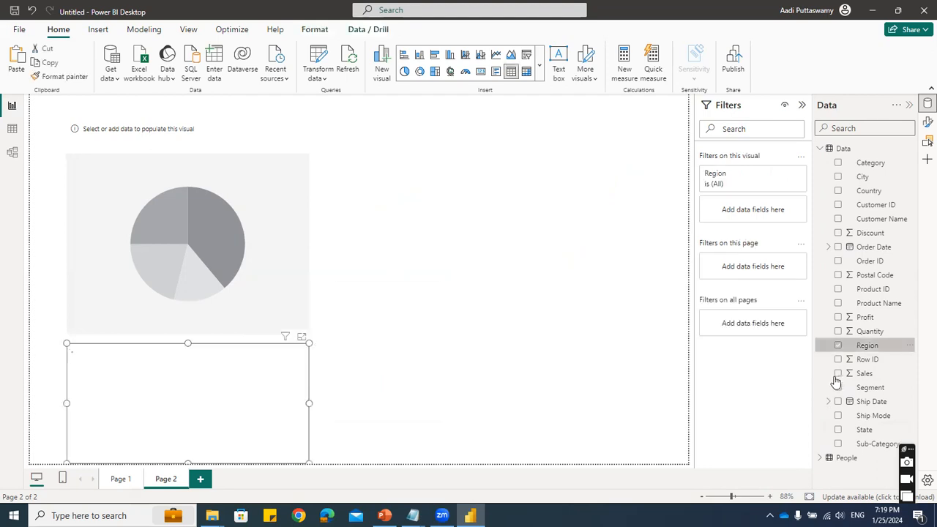
left_click_drag(600, 396, 258, 355)
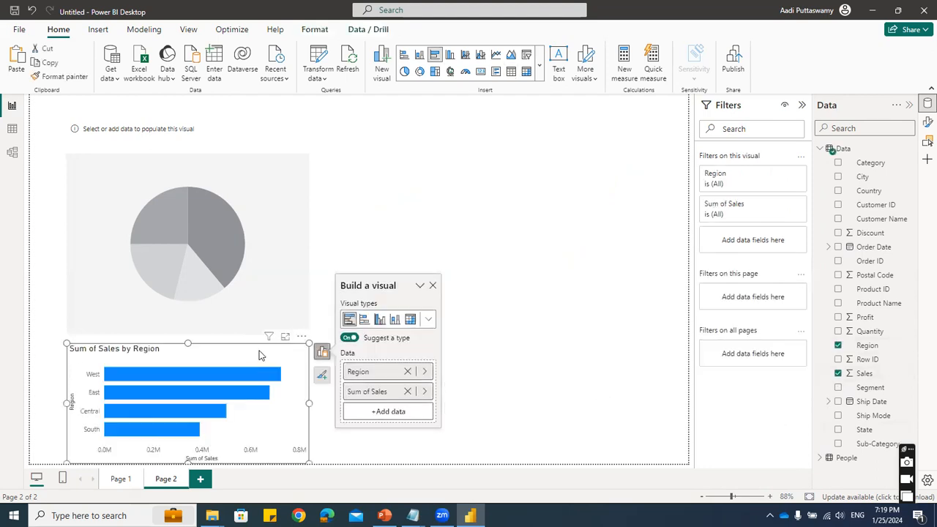
key("Delete")
- Populate the pie chart with Region as the legend and Sales as the values
left_click(288, 185)
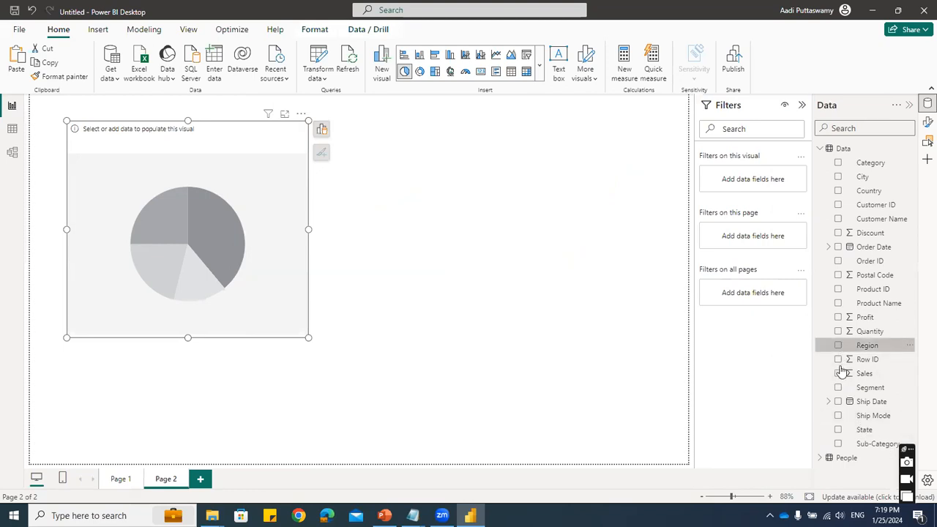
left_click(838, 344)
left_click(838, 373)
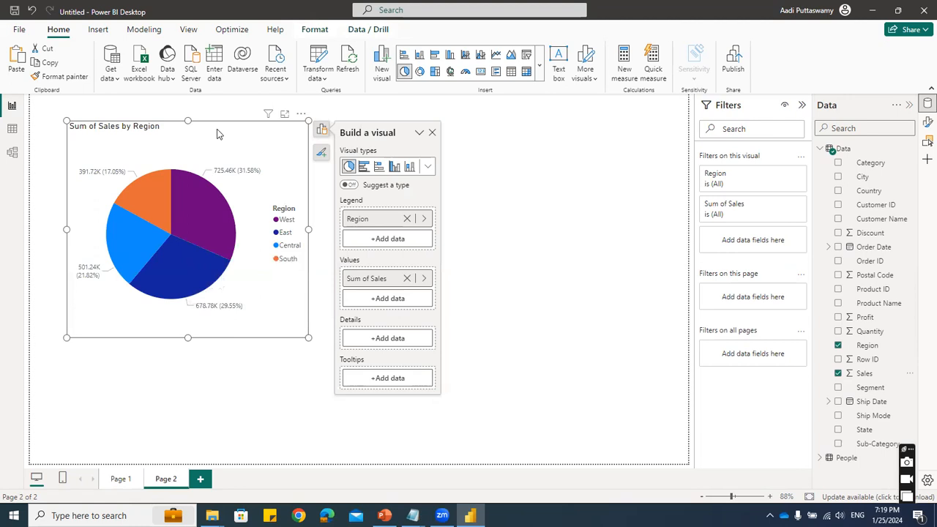
- Nudge the pie chart slightly toward the page's lower-left and enlarge it a little from its lower-right corner
left_click_drag(217, 129, 212, 131)
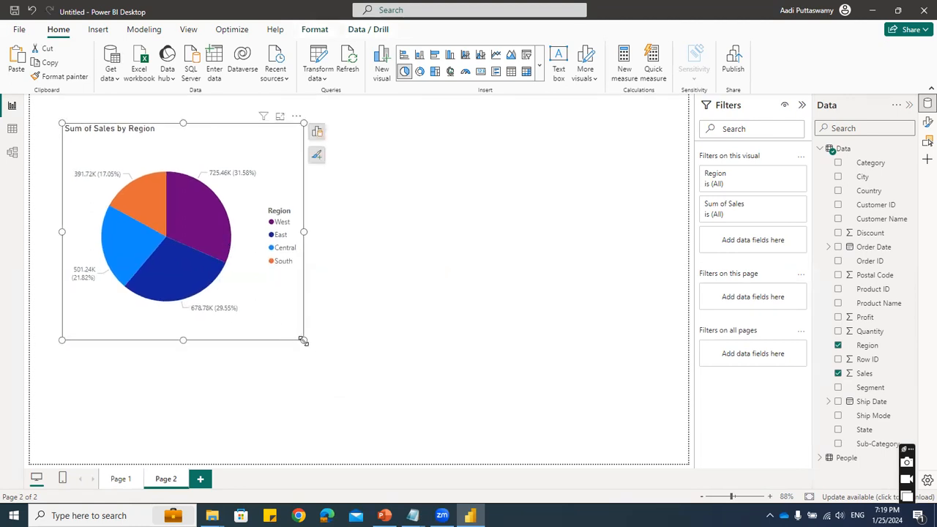
left_click_drag(303, 340, 311, 345)
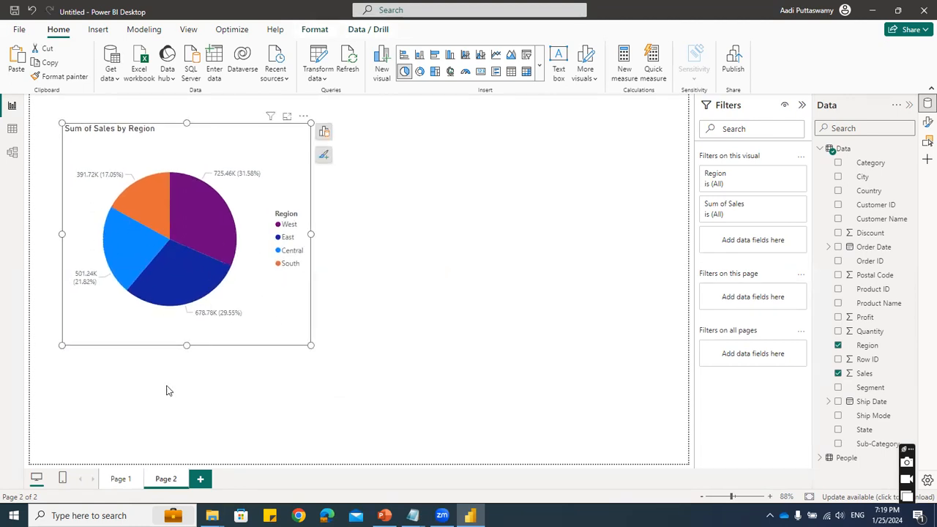
- Compare the region and sub-category charts on Page 1 with the pie chart on Page 2
left_click(120, 479)
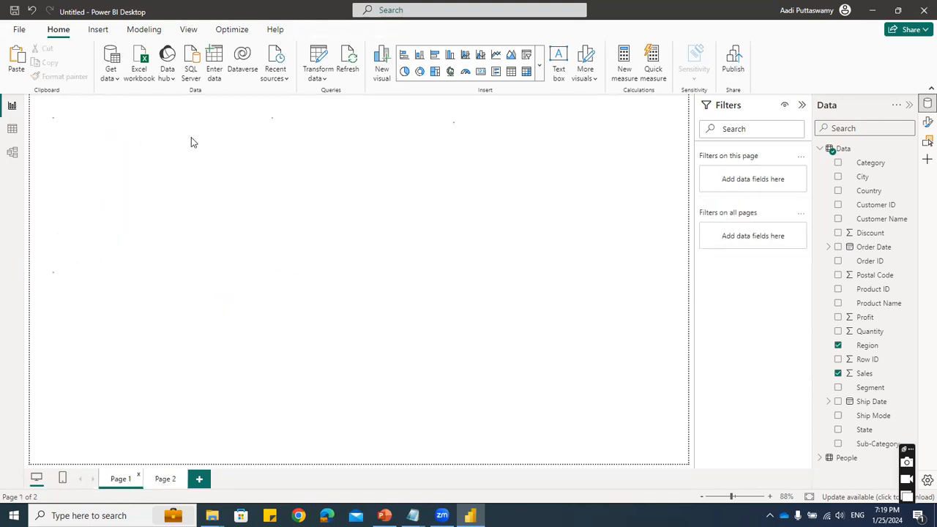
left_click(165, 480)
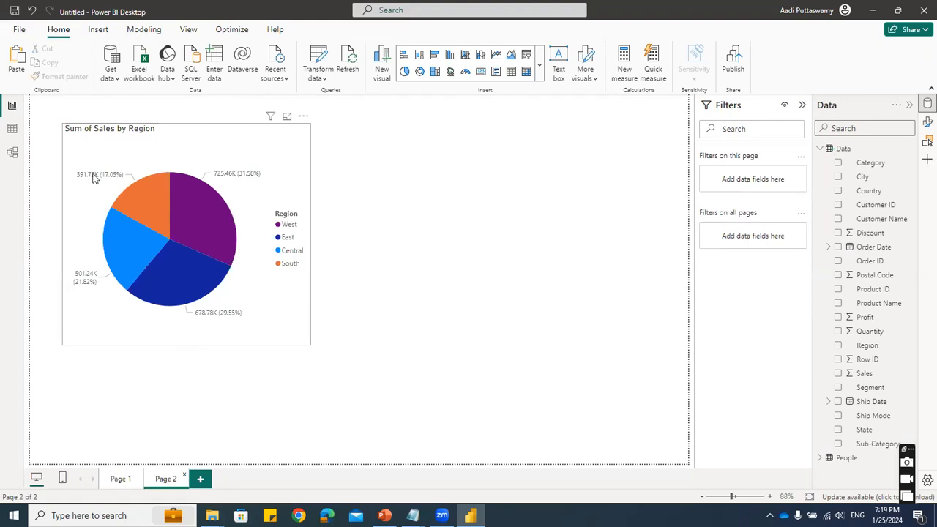
left_click(118, 480)
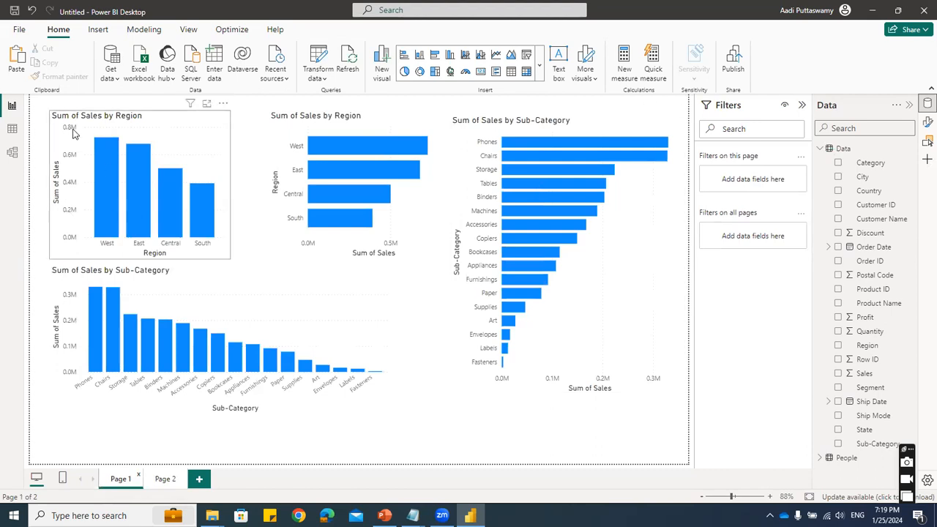
left_click(164, 480)
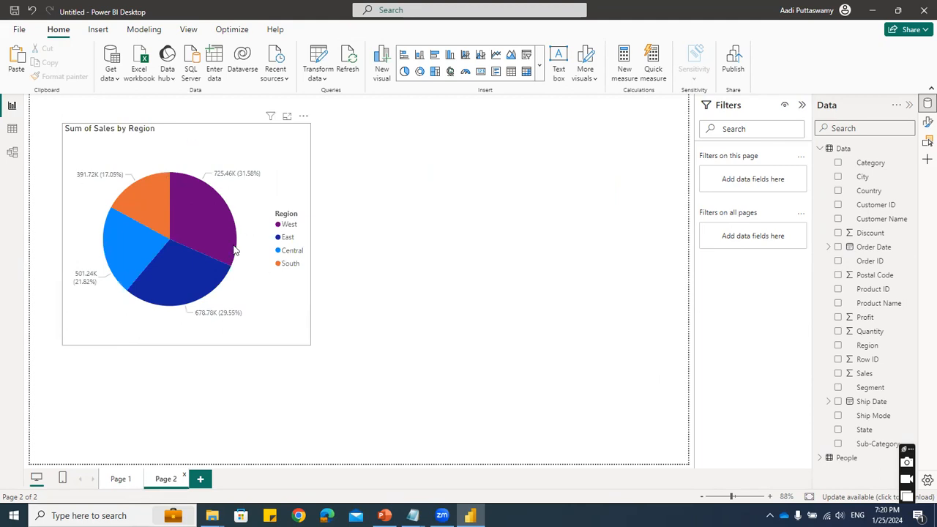
mouse_move(234, 250)
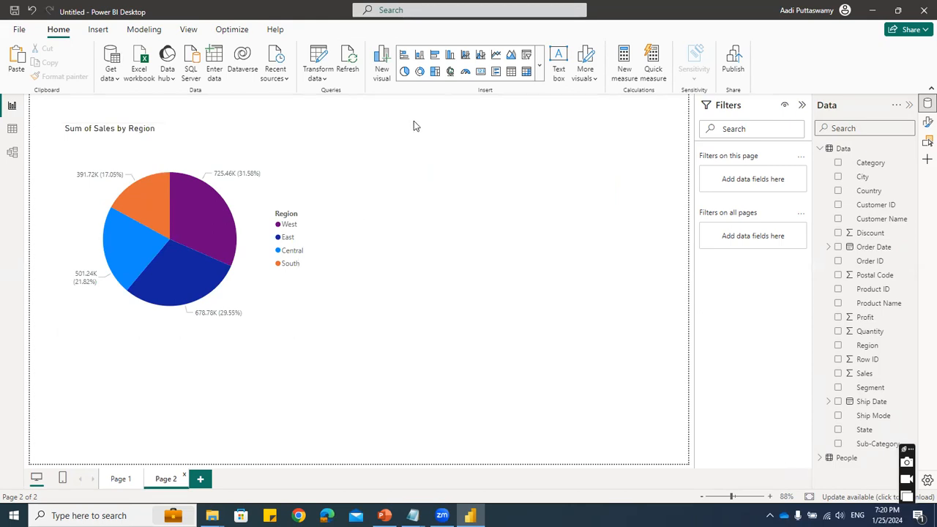
- Duplicate the region pie chart and place the copy to the right of the original
left_click(246, 156)
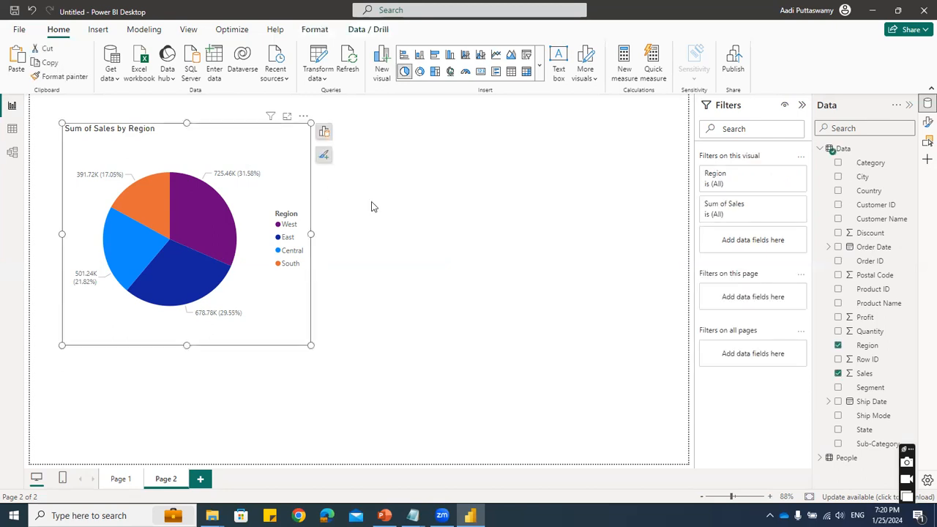
key("ctrl+c")
key("ctrl+v")
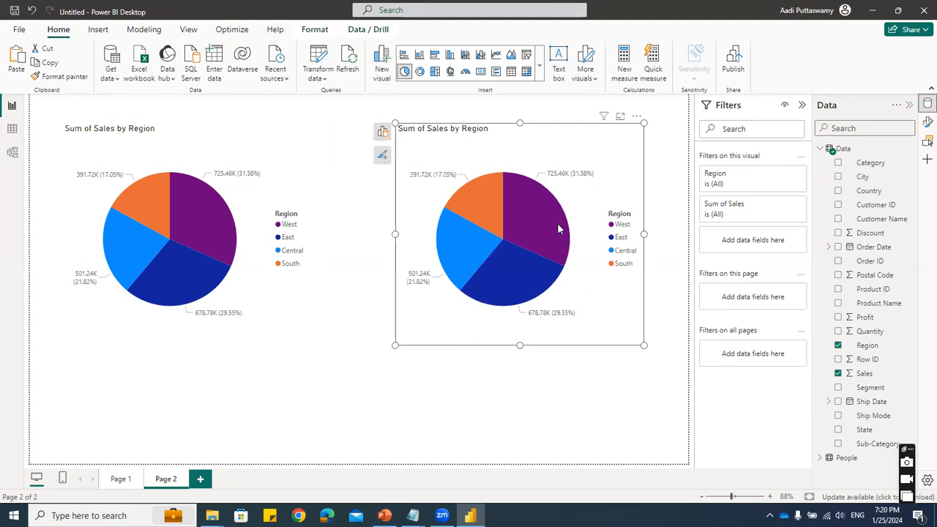
- Try State instead of Region as the copied pie chart's legend, and delete the copy
left_click(382, 134)
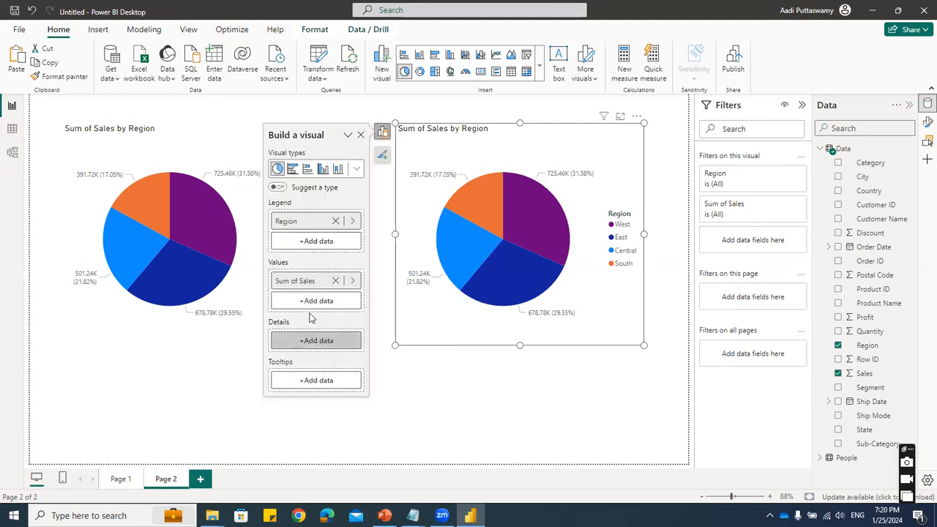
left_click(296, 222)
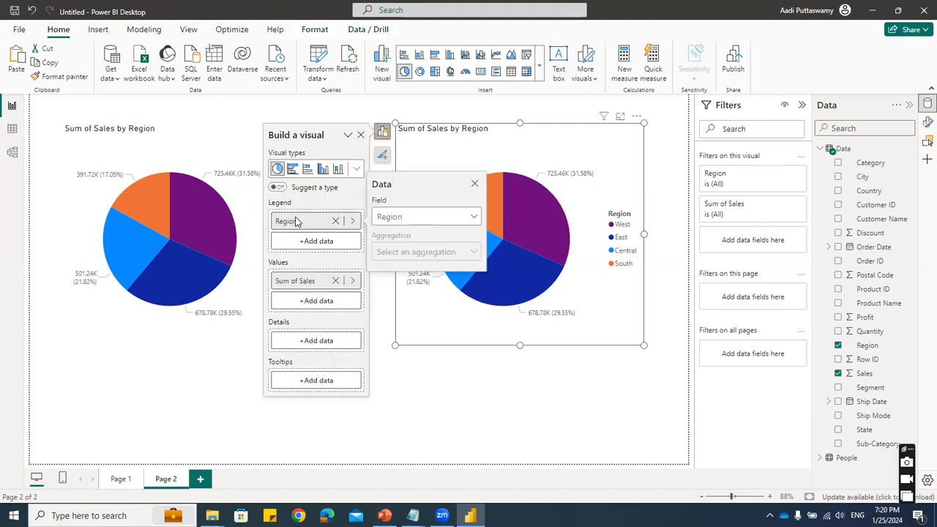
left_click(399, 216)
scroll(430, 393, "down", 1)
scroll(428, 399, "down", 2)
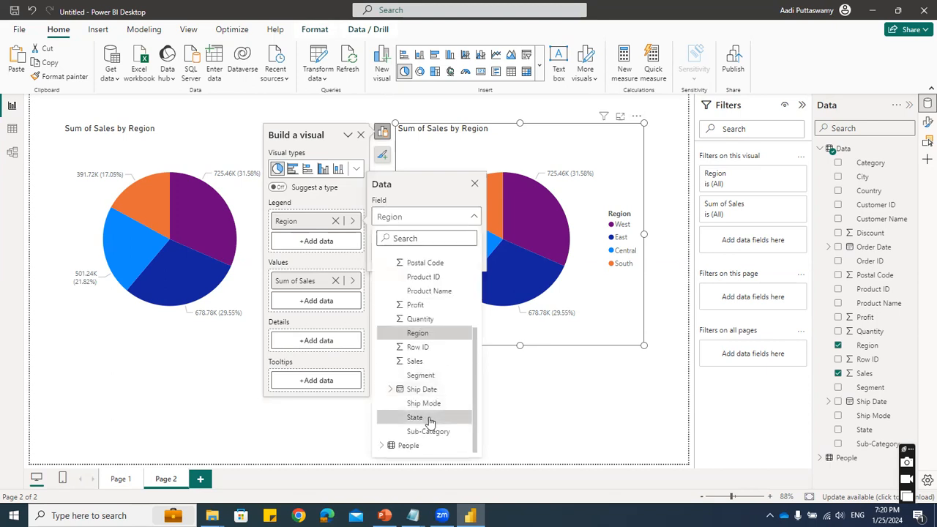
left_click(417, 417)
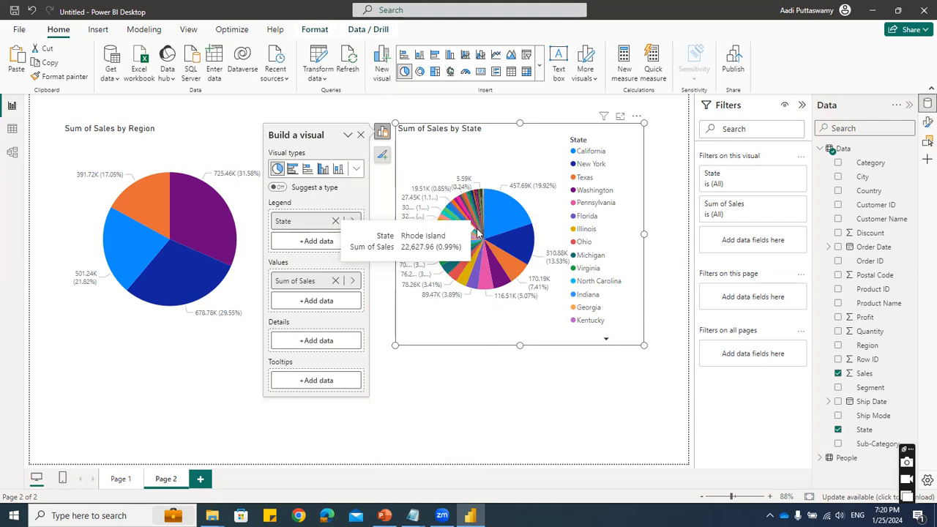
mouse_move(510, 265)
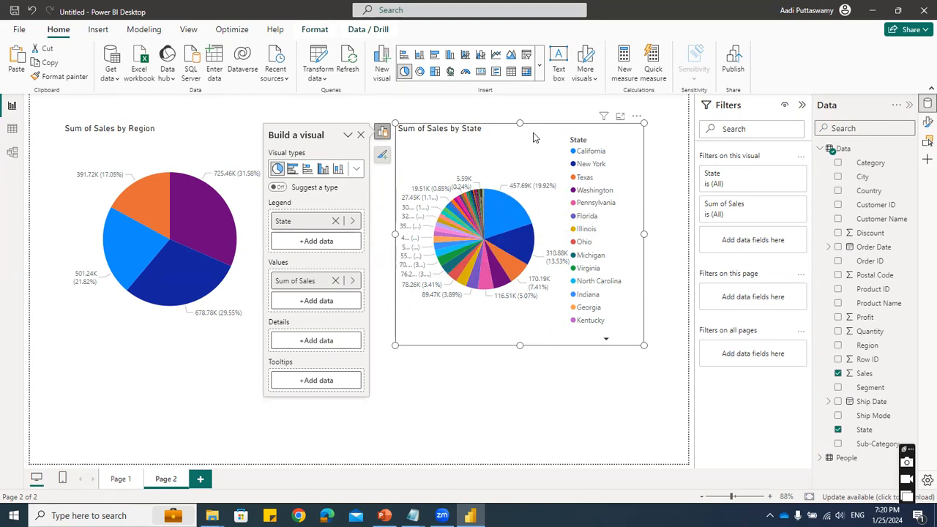
key("Delete")
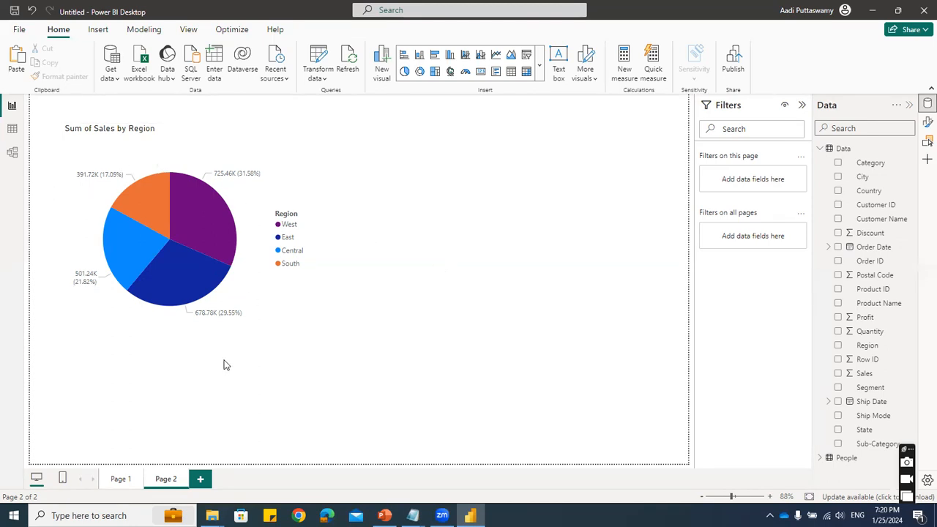
- Copy the Sum of Sales by Region pie chart and position the duplicate beside it at the same height
left_click(184, 159)
key("ctrl+c")
key("ctrl+v")
left_click_drag(351, 203, 534, 131)
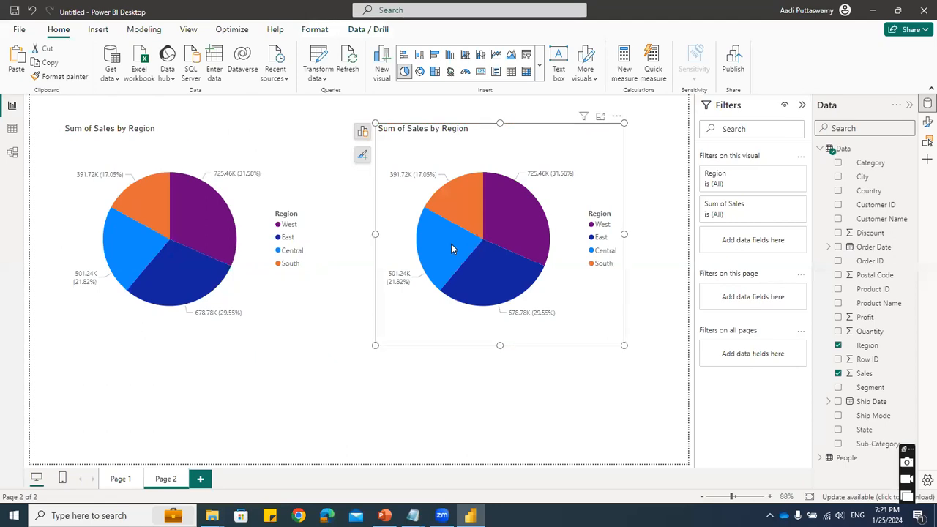
- Convert the duplicated pie chart into a donut chart and deselect it
left_click(362, 131)
left_click(336, 169)
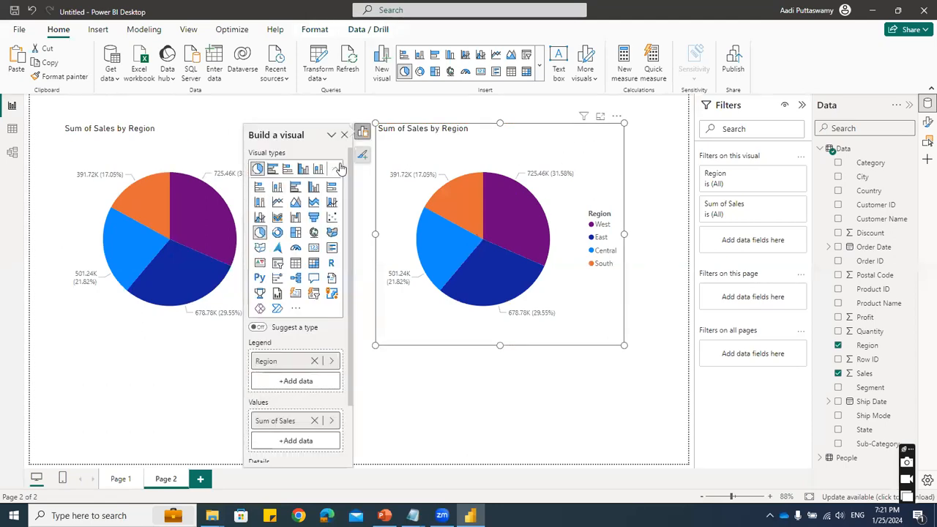
left_click(278, 232)
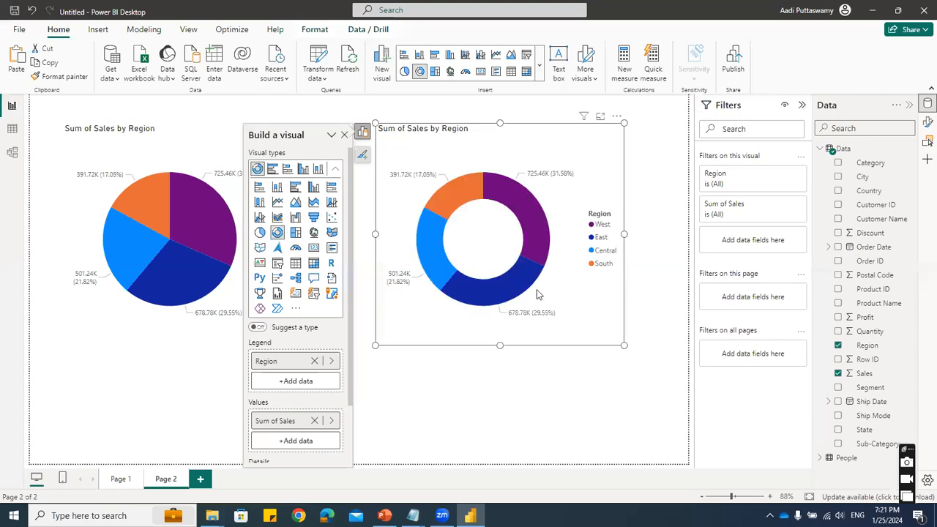
left_click(472, 406)
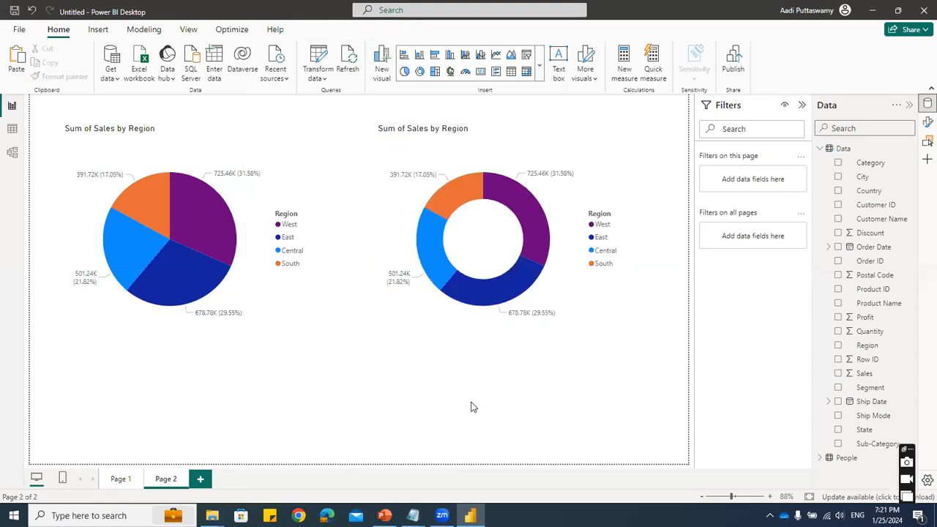
left_click(232, 130)
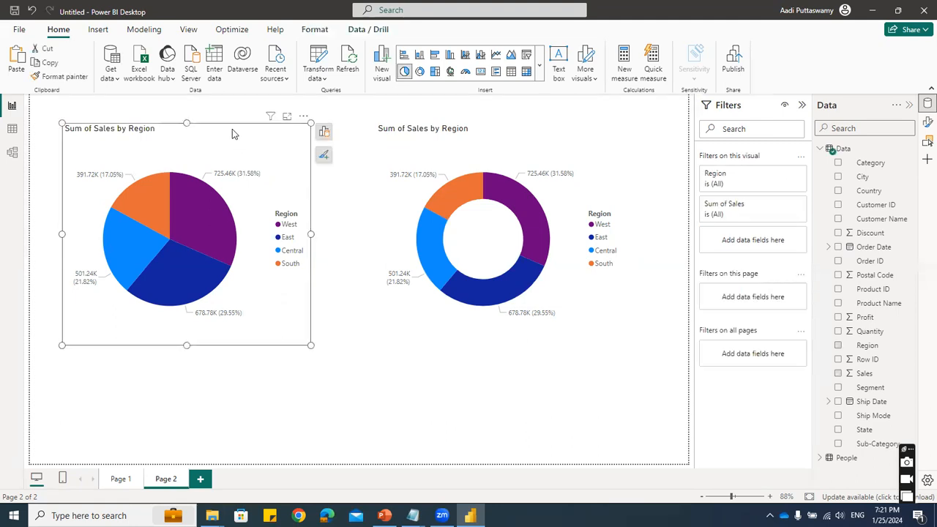
left_click(488, 142)
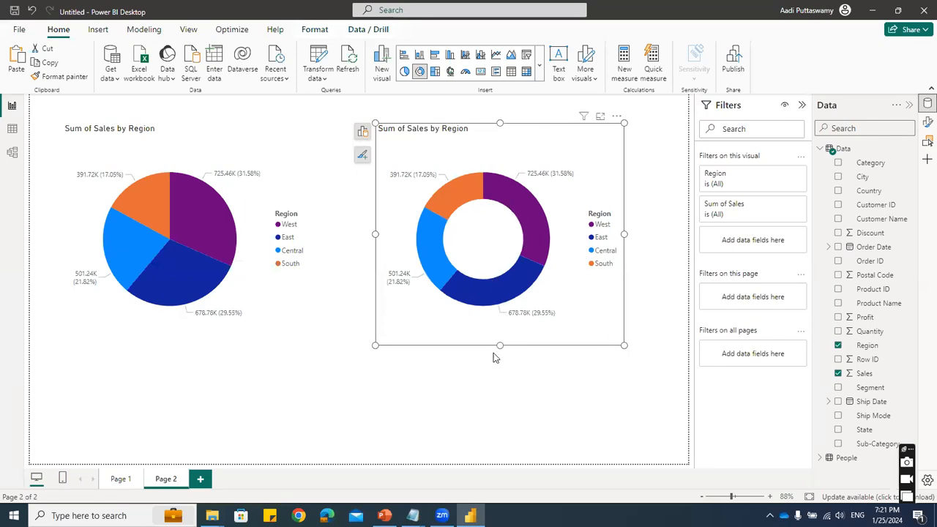
left_click(475, 388)
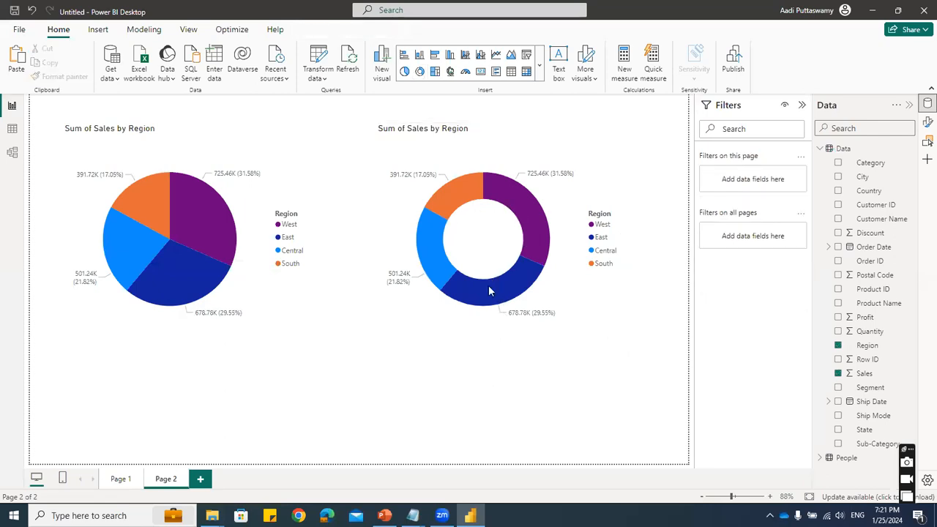
- Insert a card visual below the two charts, centered between them, and populate it with Sales
left_click(542, 71)
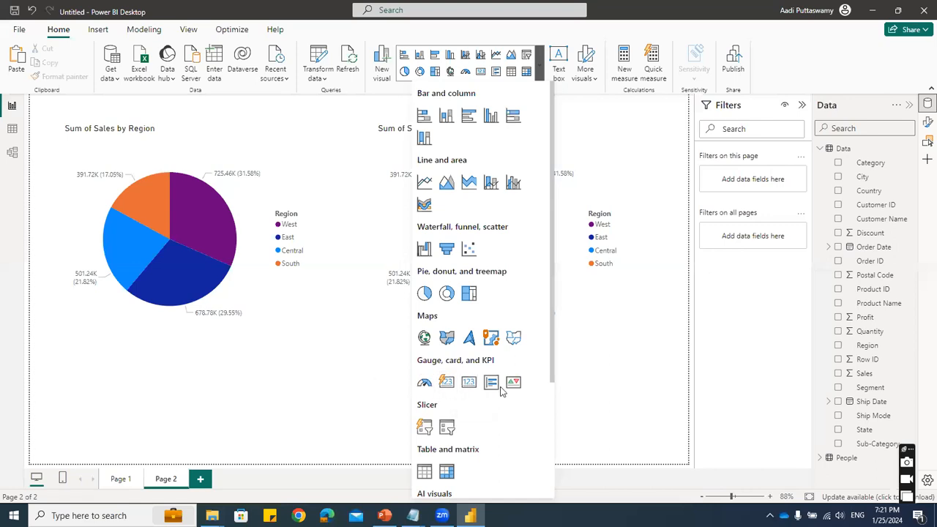
left_click(469, 382)
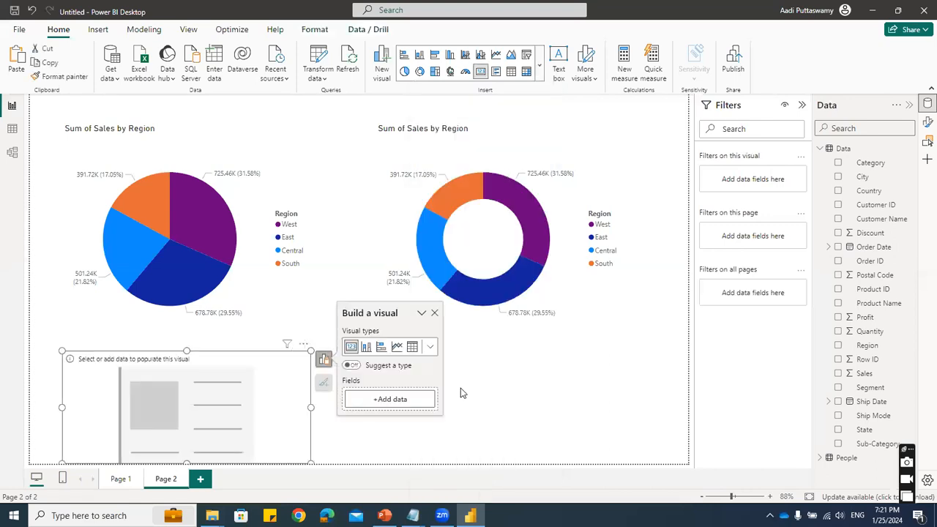
left_click_drag(246, 360, 475, 323)
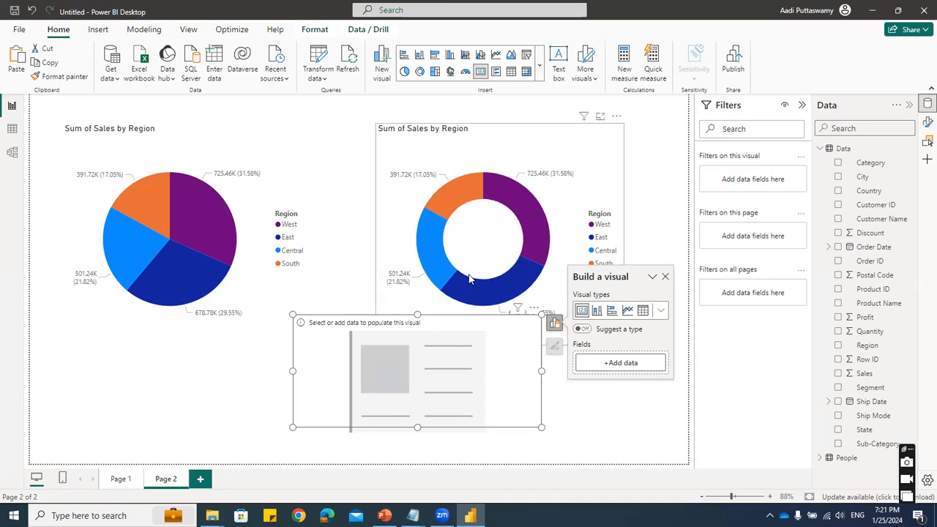
left_click_drag(472, 325, 458, 318)
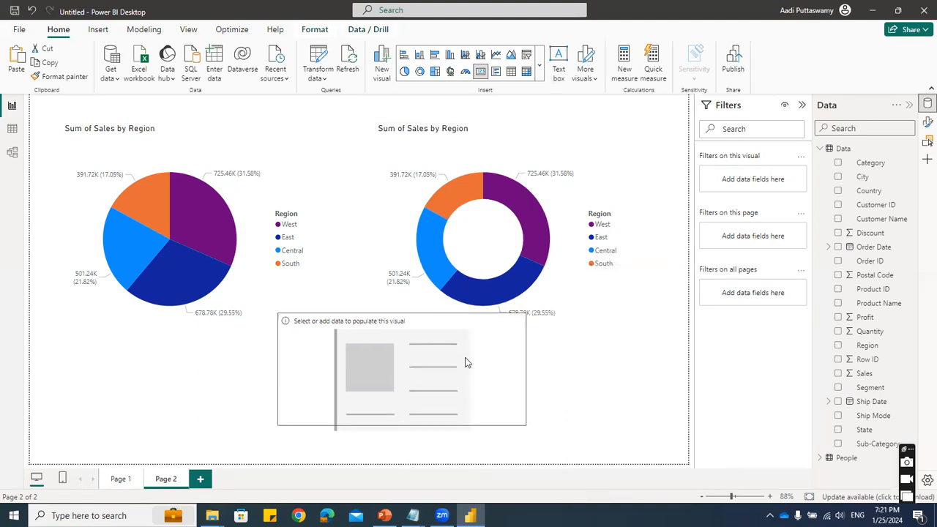
left_click(838, 374)
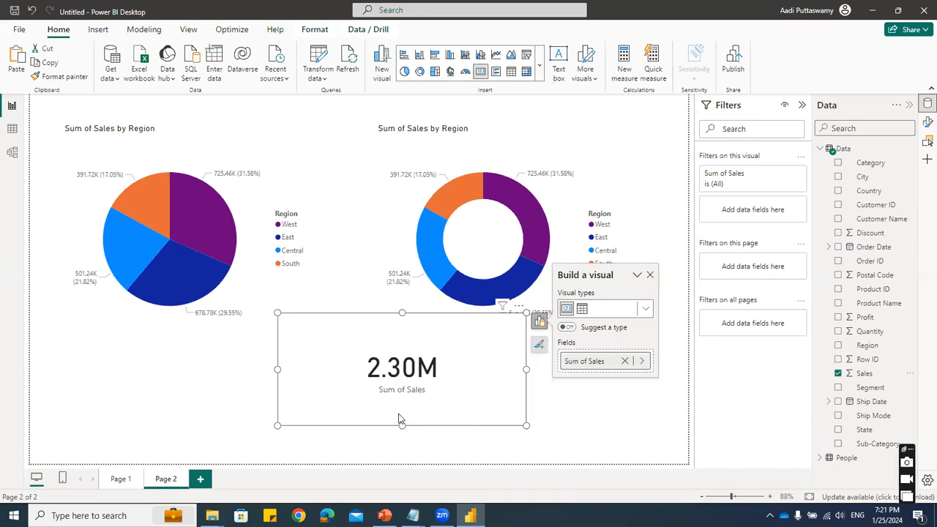
- Shrink the sales card and move it over the donut chart's center
left_click_drag(526, 426, 430, 376)
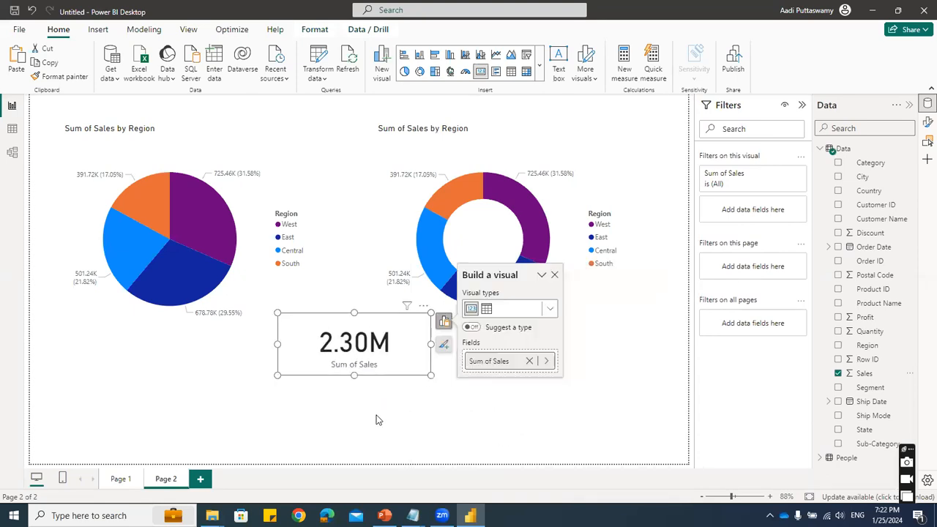
left_click_drag(386, 324, 519, 221)
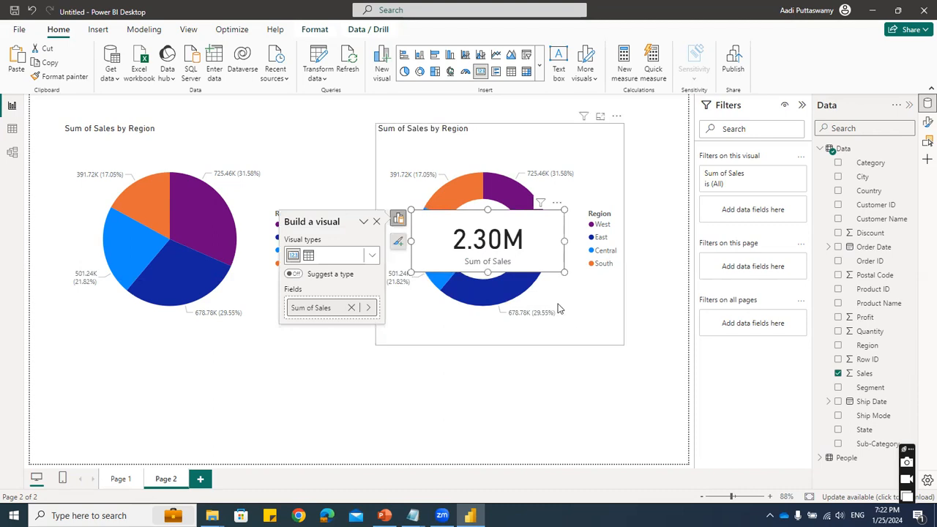
- Turn off the sales card's background and align the card with the hole of the donut chart
double_click(546, 239)
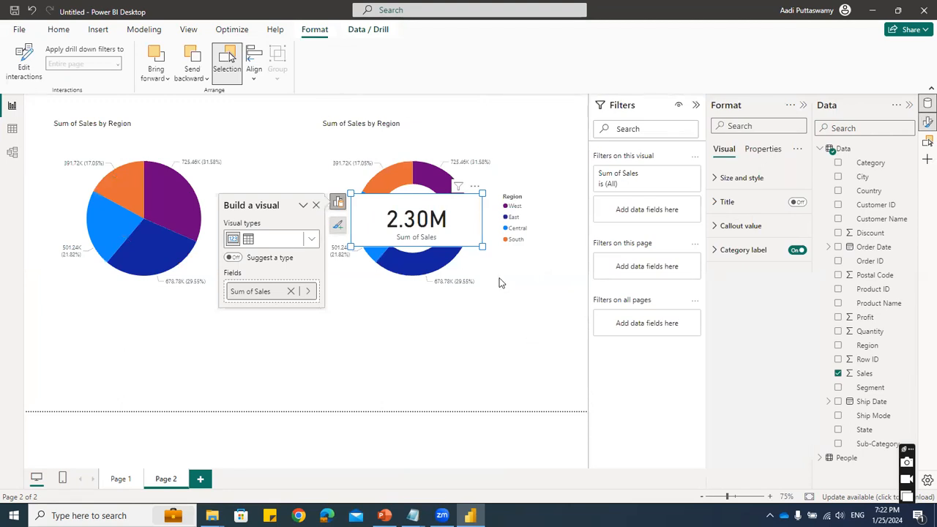
key("Escape")
left_click(470, 221)
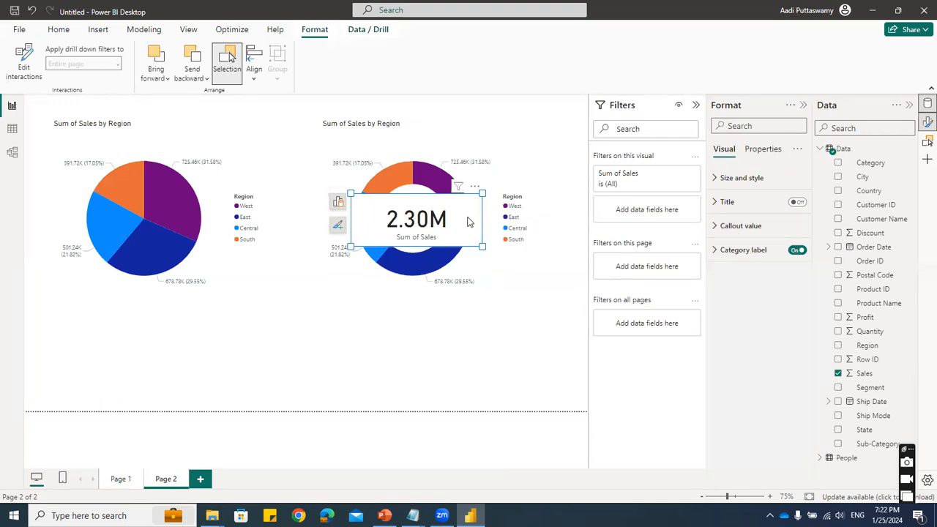
left_click(742, 178)
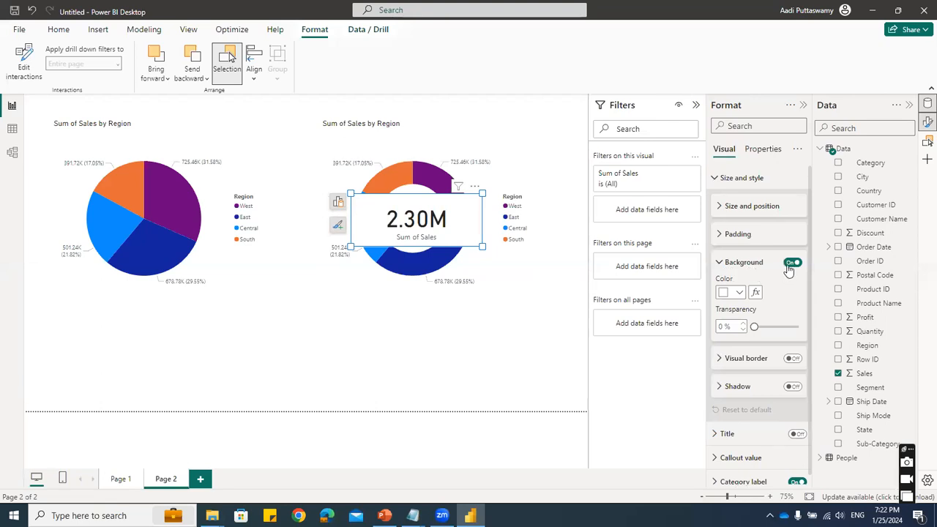
left_click(790, 264)
left_click_drag(414, 223, 419, 223)
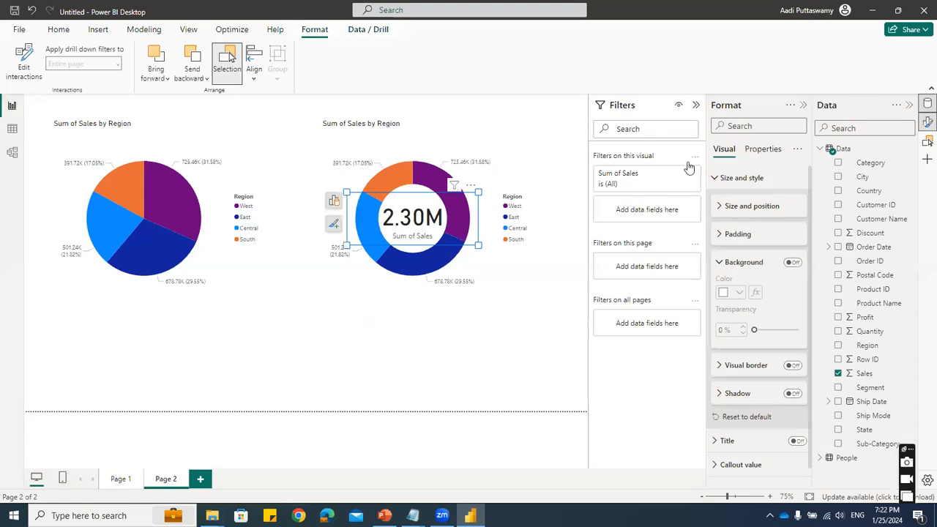
- Set the sales card's callout value font to Arial
left_click(696, 106)
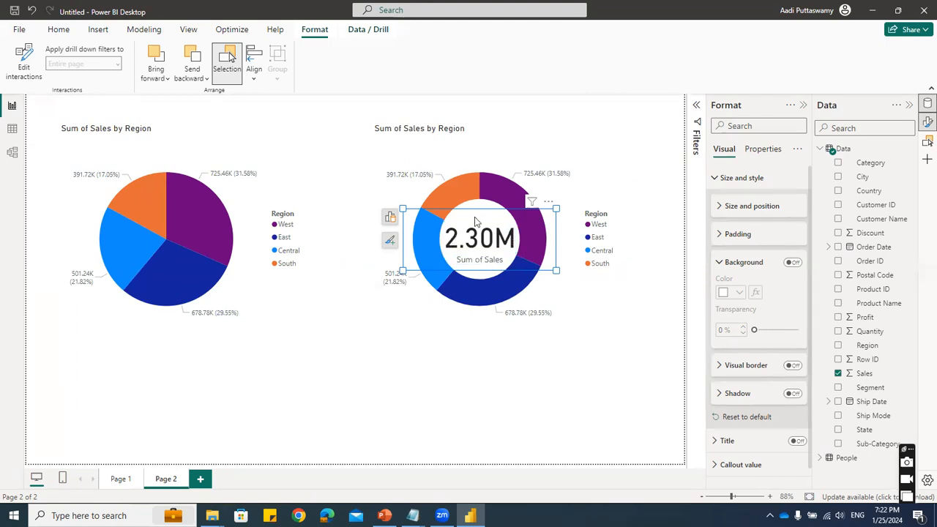
left_click(734, 262)
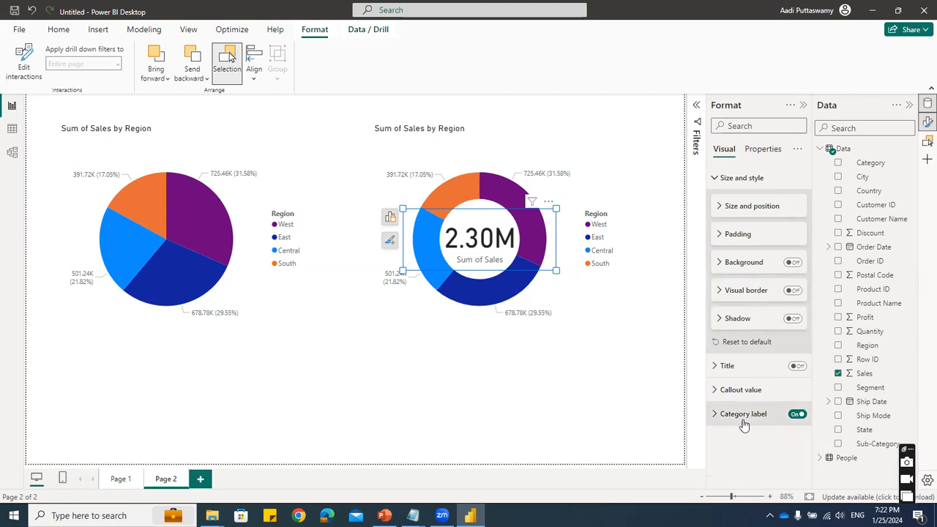
left_click(744, 389)
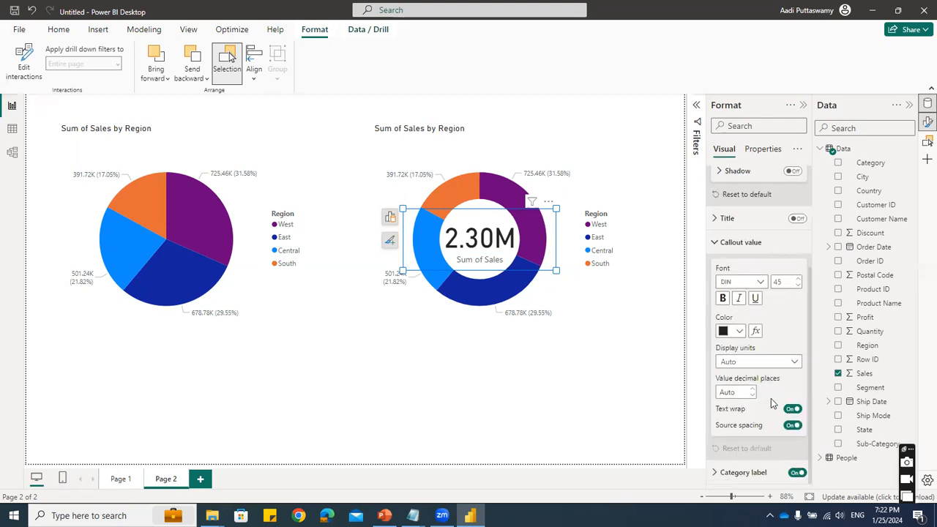
left_click(742, 282)
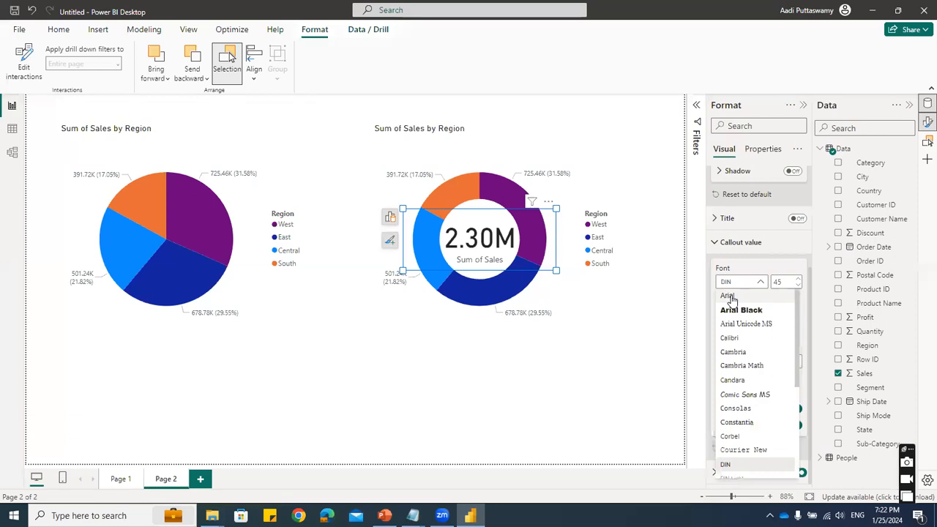
left_click(728, 295)
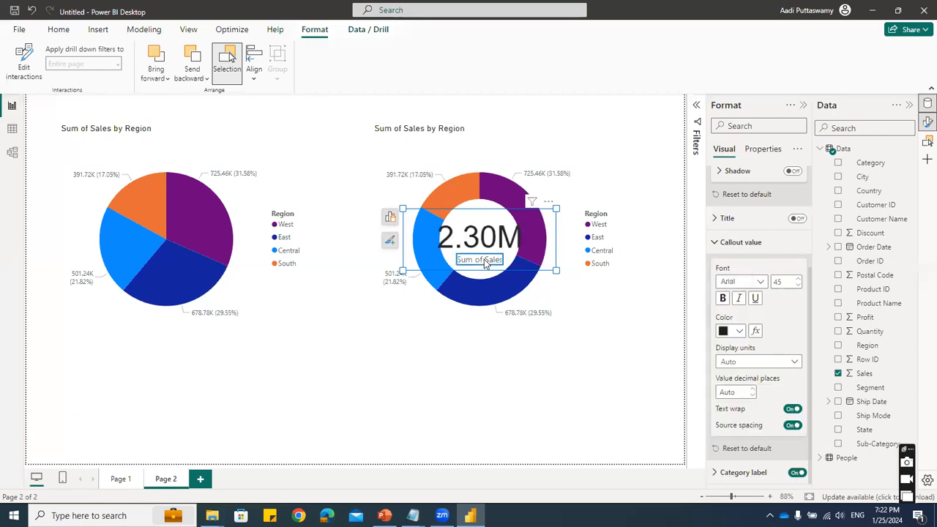
left_click(740, 282)
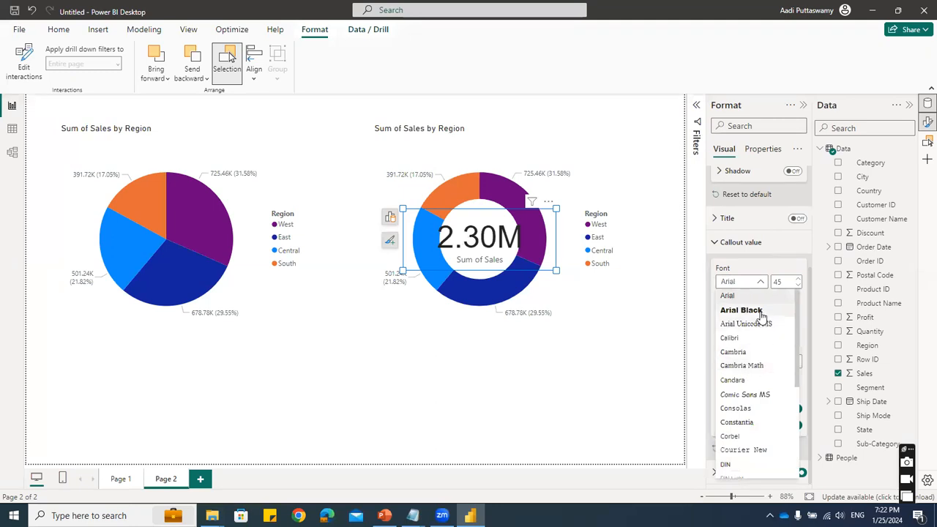
left_click(752, 284)
left_click(752, 284)
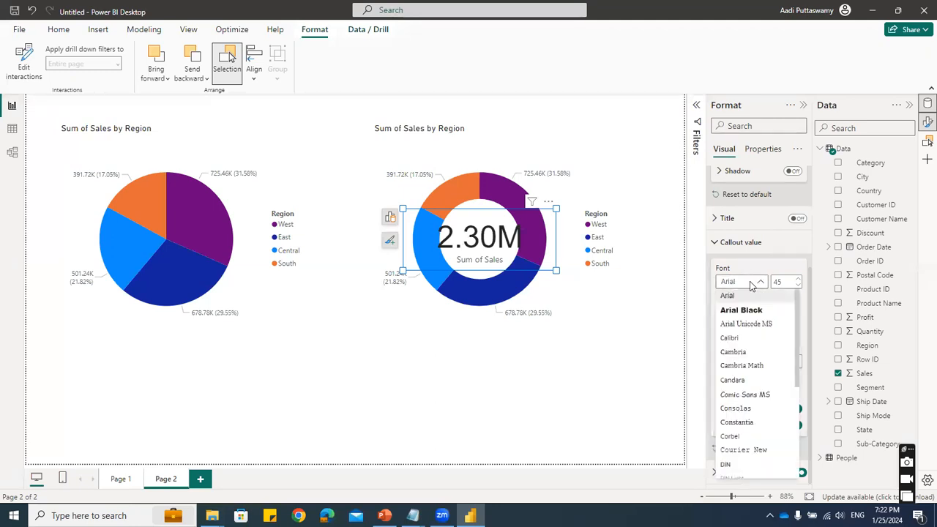
left_click(741, 299)
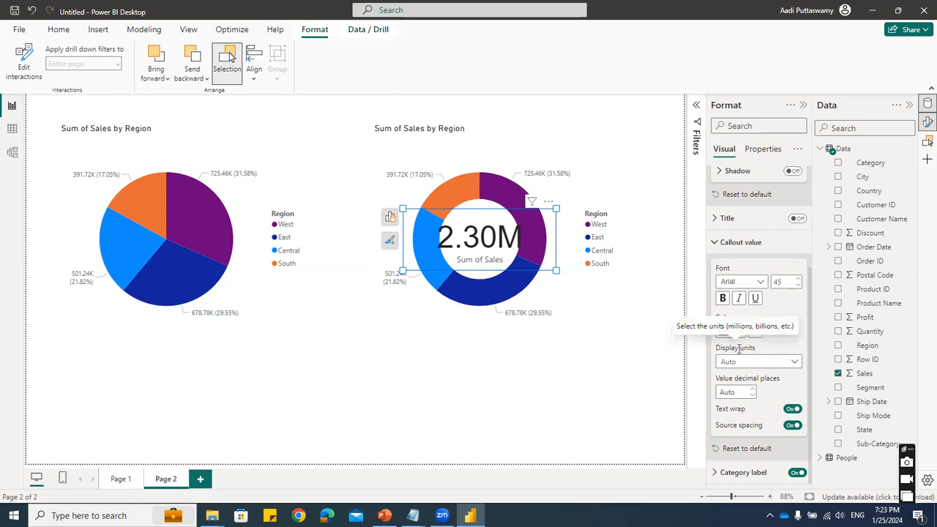
- Set the sales card's callout value font size to 24 so the figure fits inside the donut hole
left_click(784, 282)
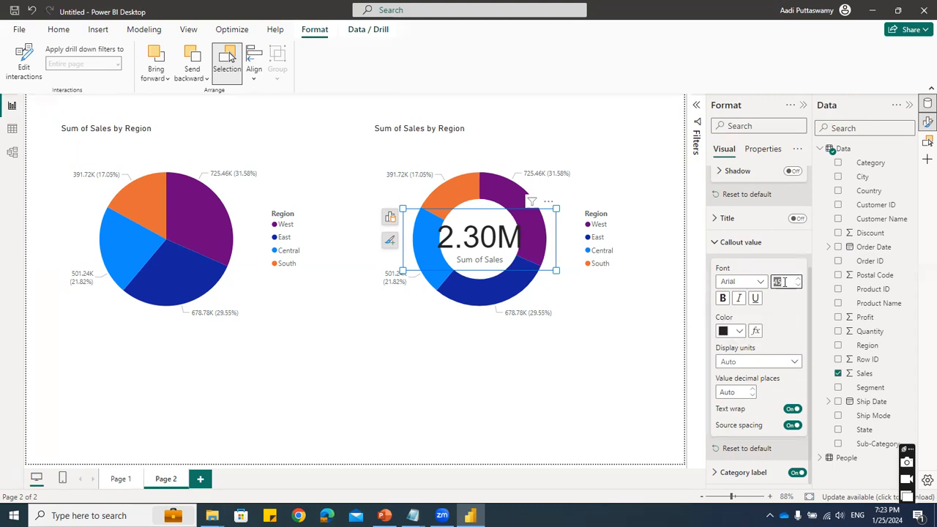
type("60")
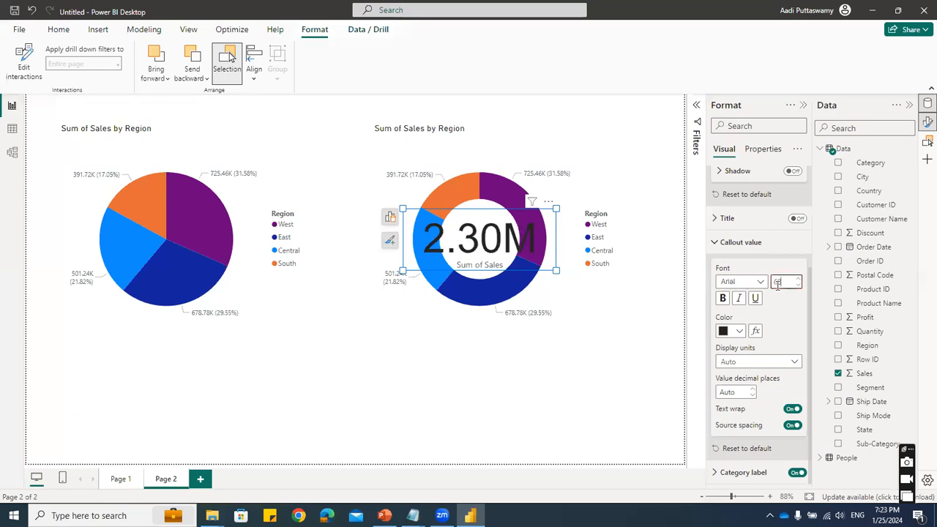
left_click_drag(785, 283, 753, 291)
type("24")
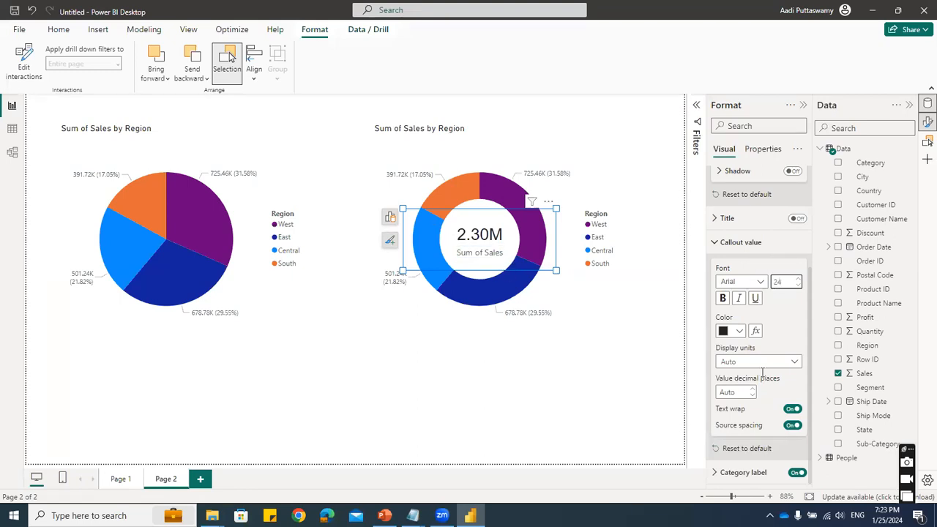
left_click(728, 242)
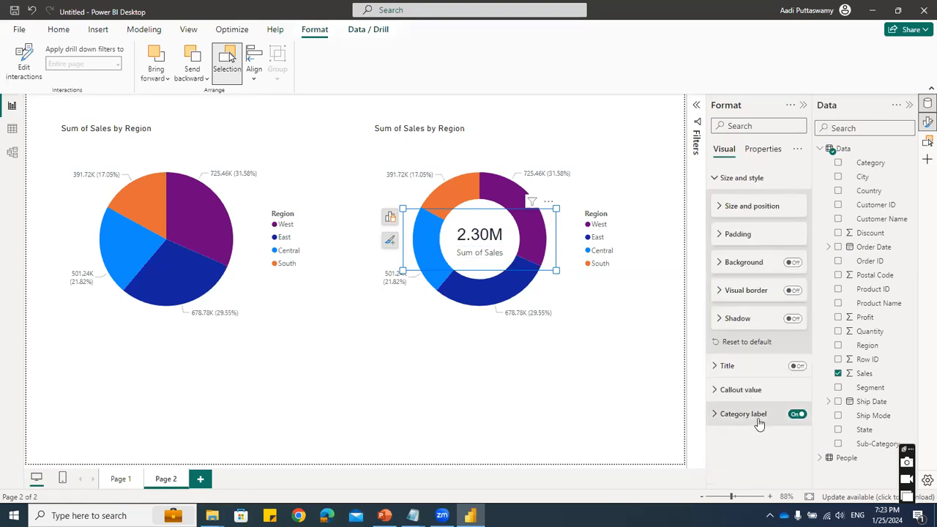
- Turn off the sales card's category label, shrink the card around the value centered in the donut, and deselect it
left_click(796, 415)
left_click_drag(556, 270, 489, 247)
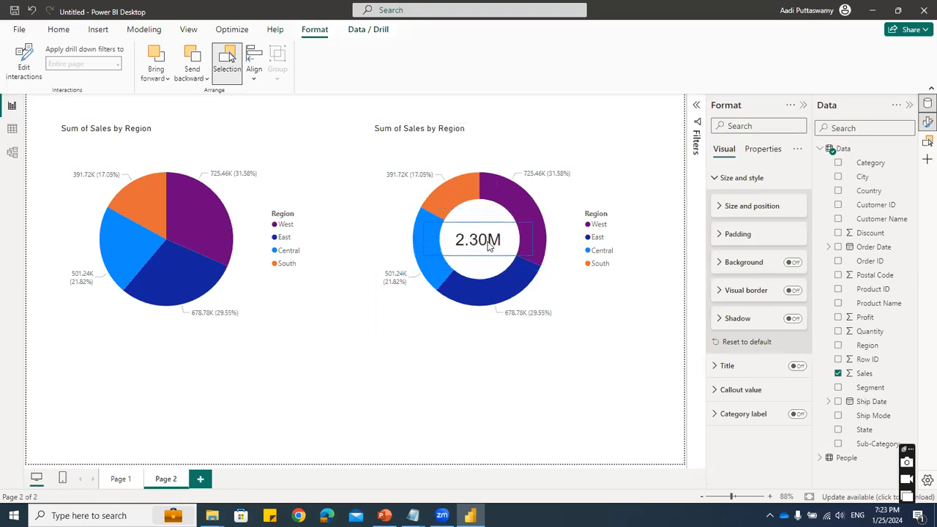
left_click(583, 429)
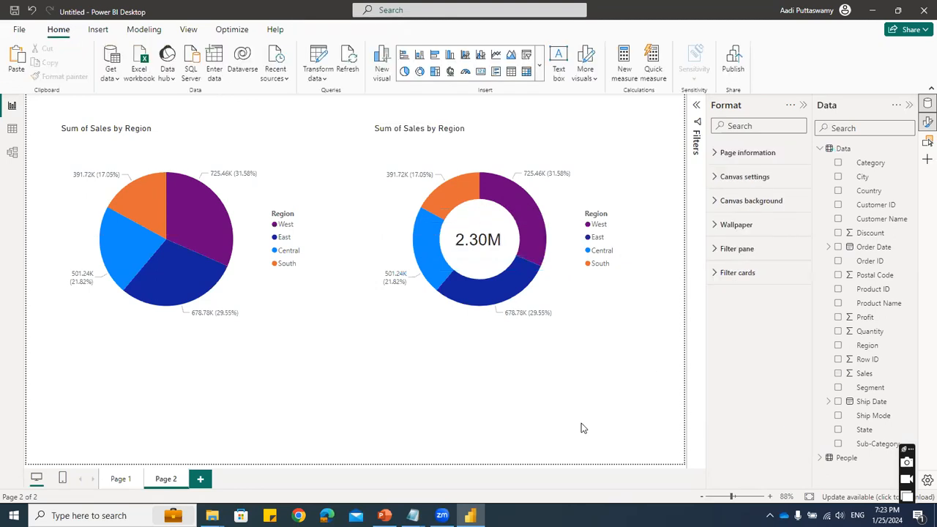
- Cross-highlight the donut chart and sales card with each region slice of the pie chart, and clear the highlighting
left_click(194, 216)
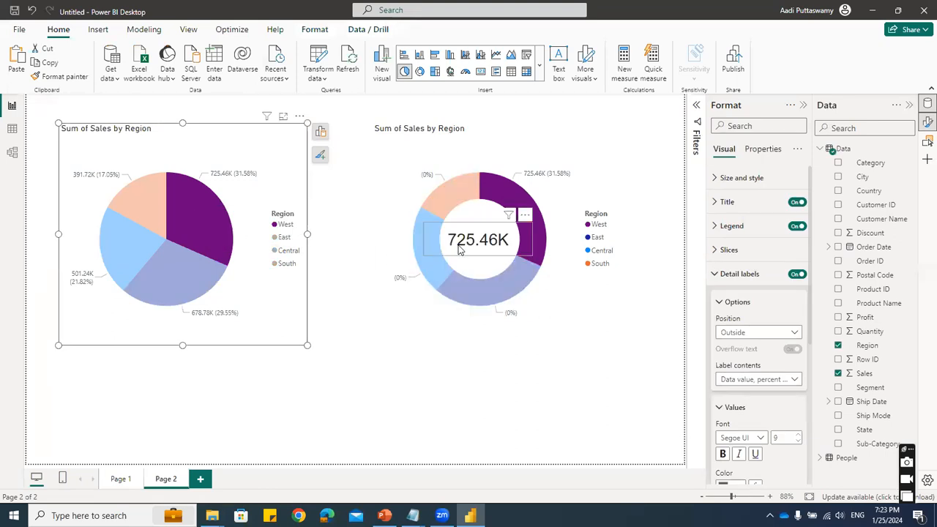
left_click(165, 262)
left_click(131, 243)
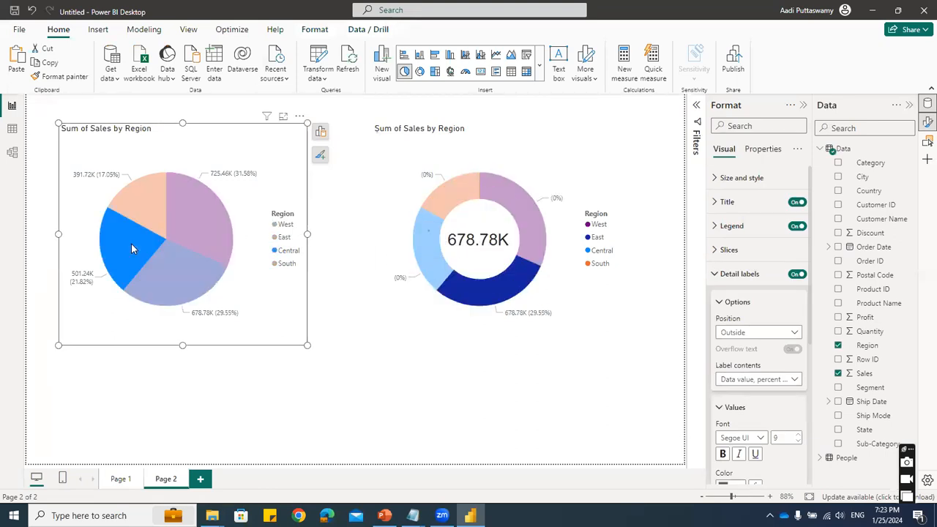
left_click(147, 197)
left_click(195, 209)
left_click(162, 268)
left_click(125, 247)
left_click(142, 210)
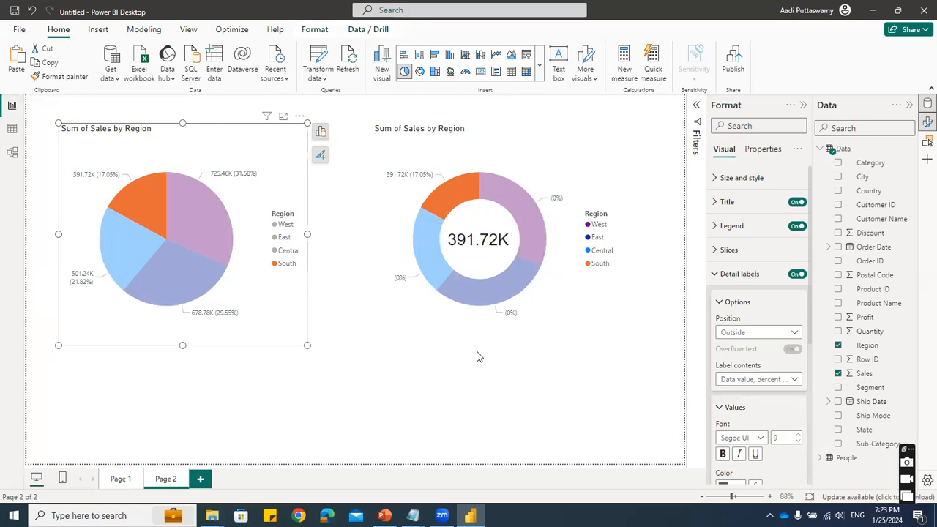
left_click(570, 292)
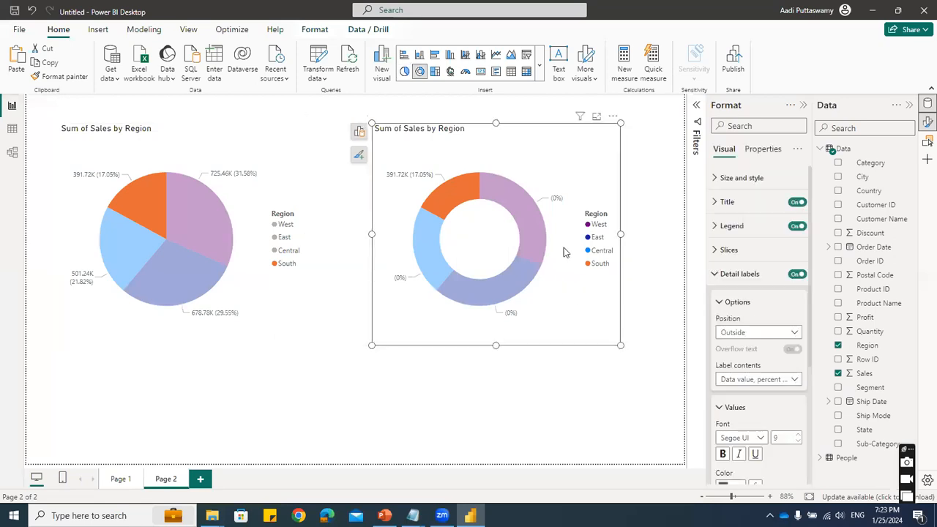
left_click(238, 207)
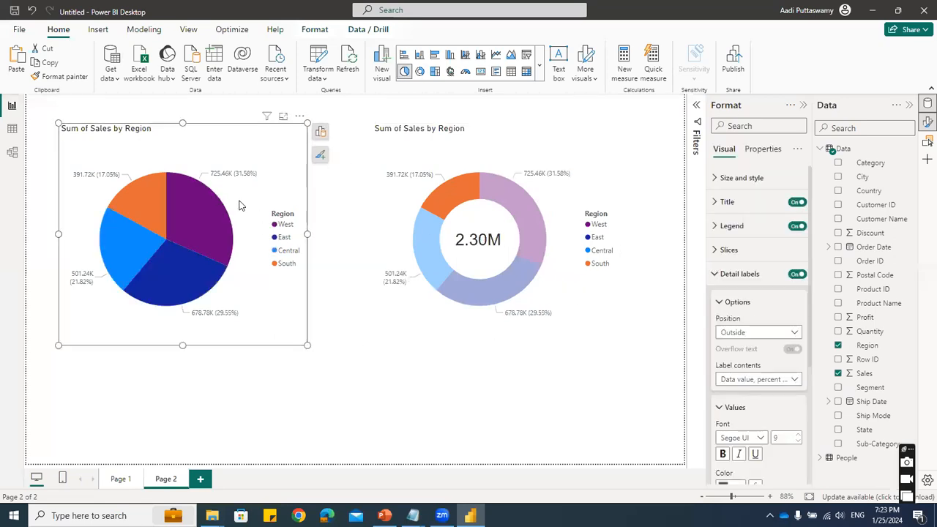
left_click(415, 423)
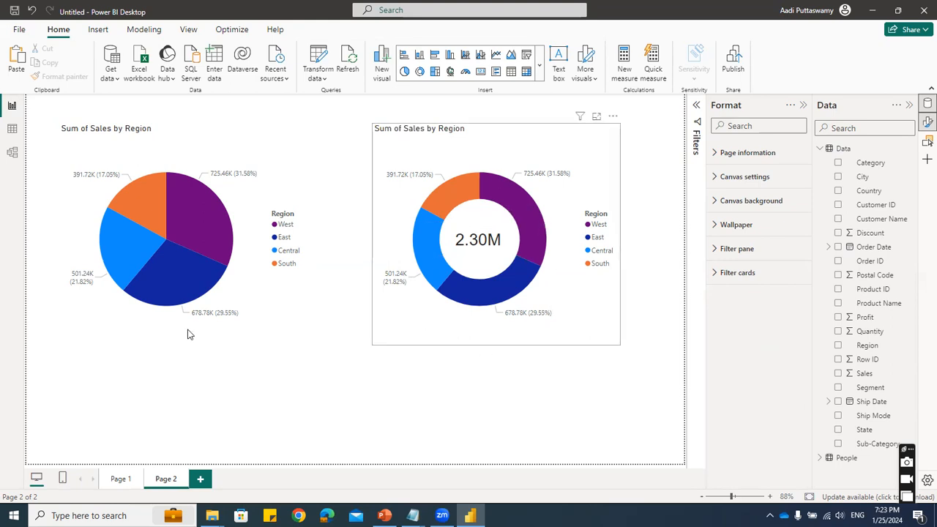
mouse_move(186, 245)
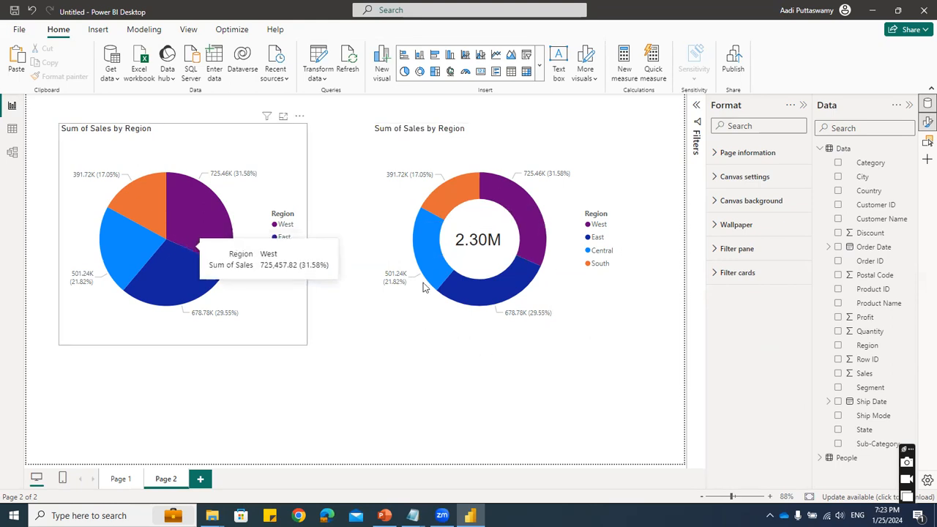
double_click(443, 246)
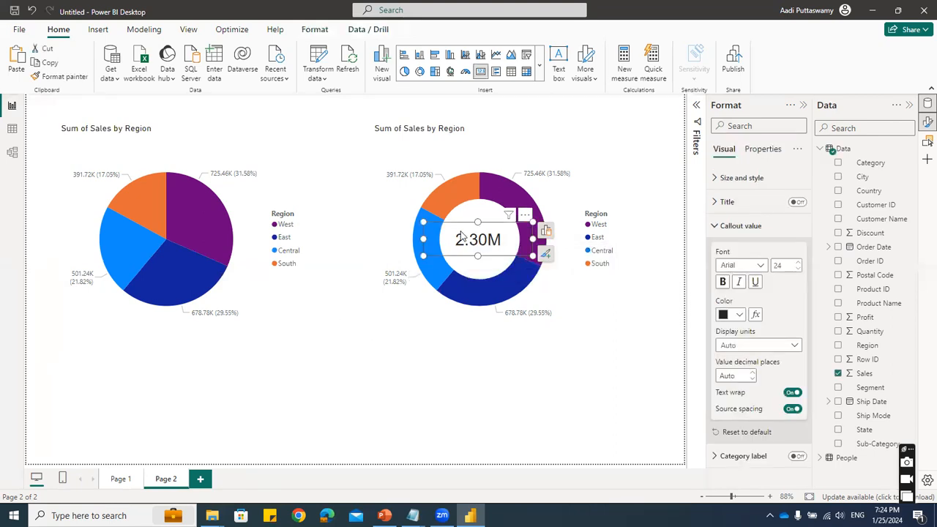
left_click_drag(463, 232, 107, 267)
left_click(184, 415)
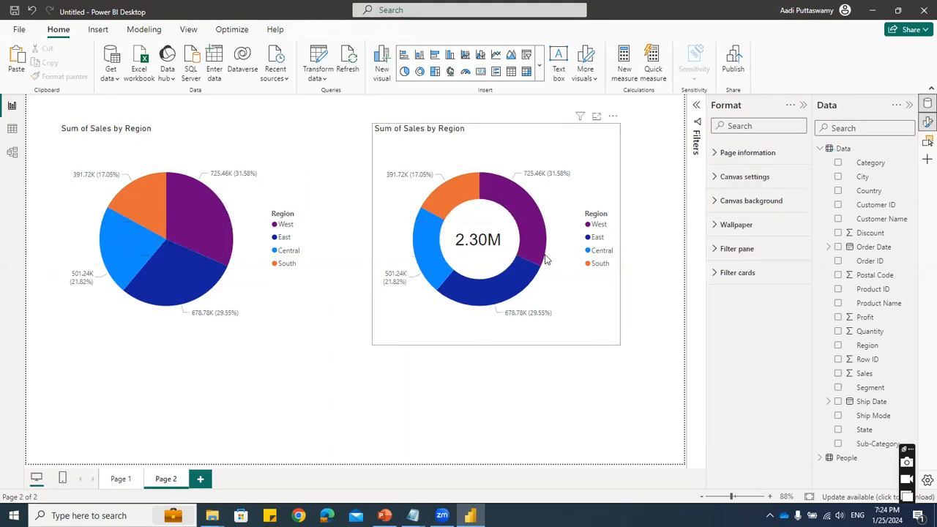
left_click(465, 239)
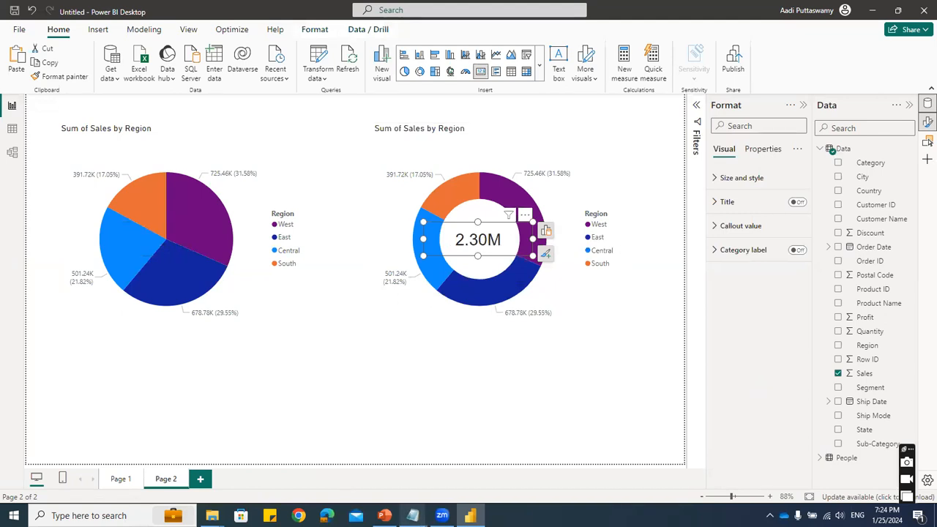
- Switch to Notepad to review the chart list under the Comparision heading, and return to Power BI Desktop
left_click(413, 515)
key("alt+Tab")
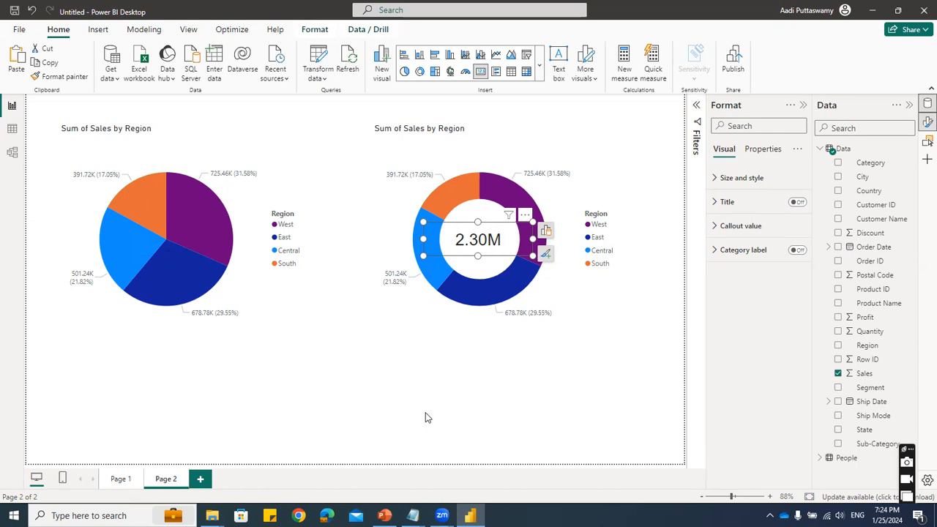
left_click(412, 515)
left_click(188, 194)
left_click_drag(251, 125, 60, 120)
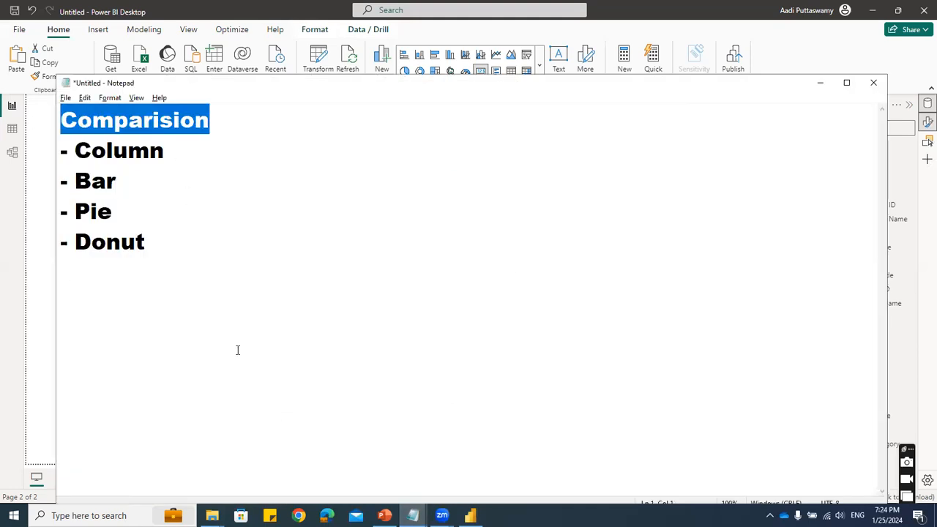
left_click(34, 292)
- Add a third report page and paste a copy of Page 1's Sum of Sales by Region column chart onto it
left_click(199, 478)
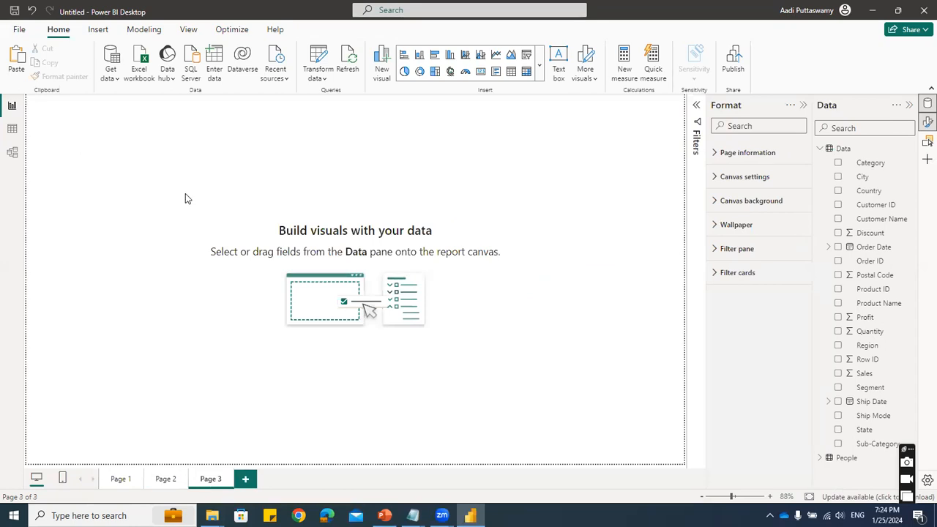
left_click(120, 478)
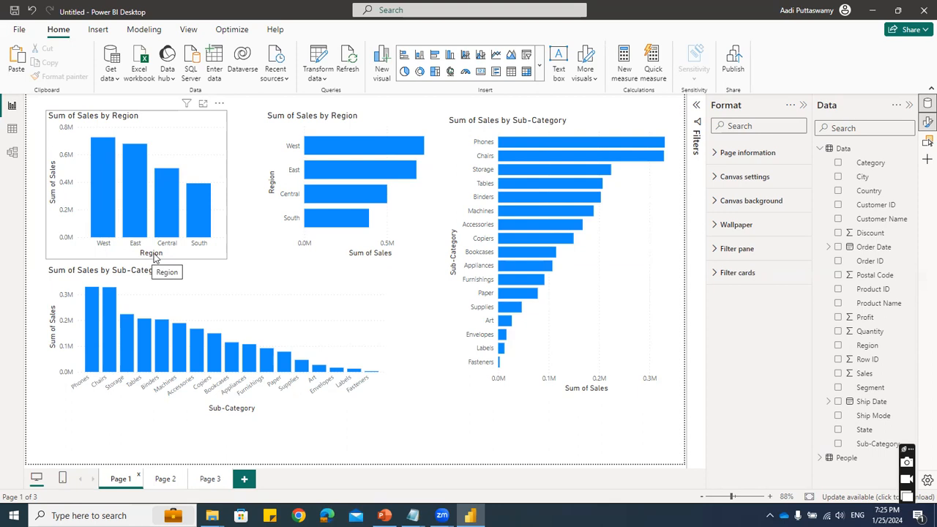
left_click(204, 480)
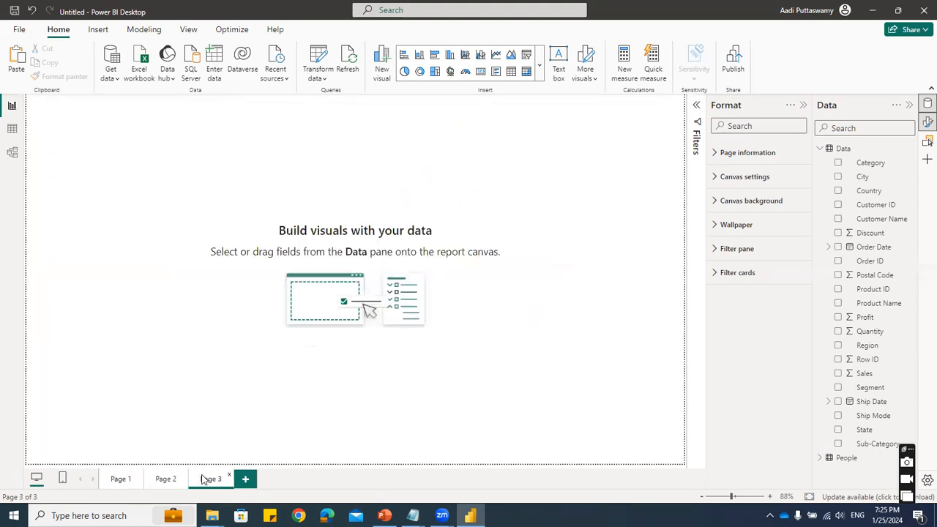
left_click(123, 480)
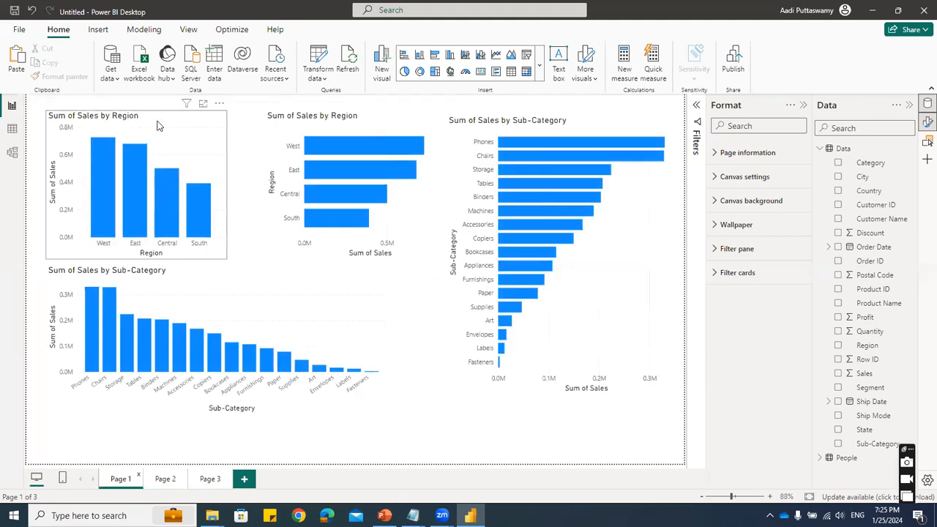
left_click(161, 122)
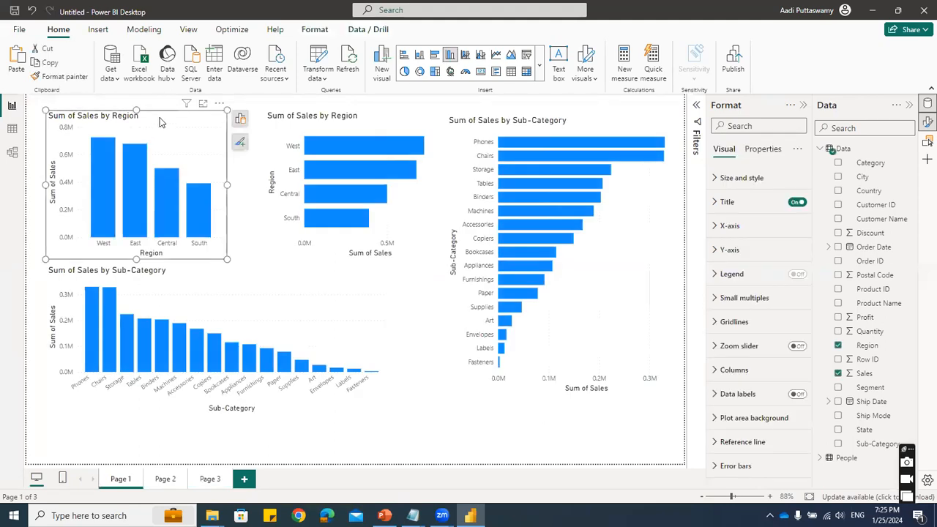
left_click(208, 479)
key("ctrl+v")
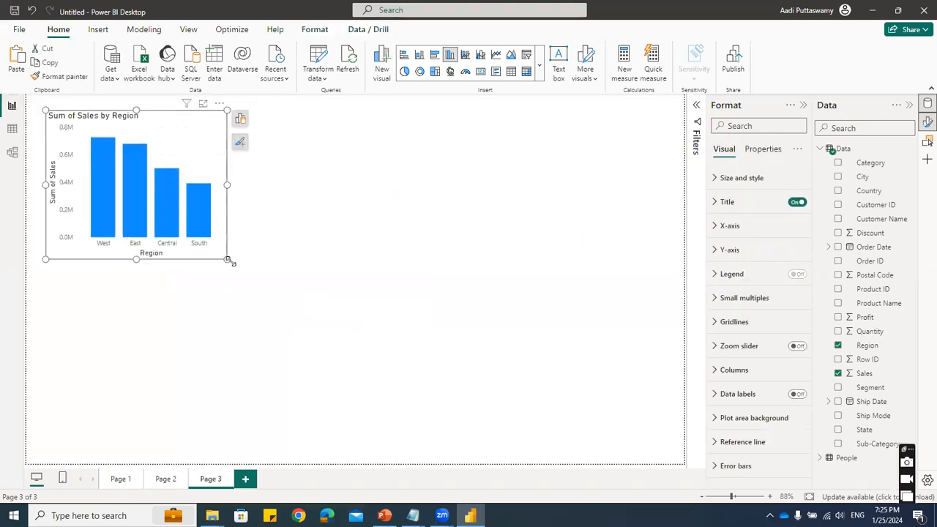
- Enlarge the copied column chart slightly and add Category as its legend to split each region's column
left_click_drag(228, 259, 257, 282)
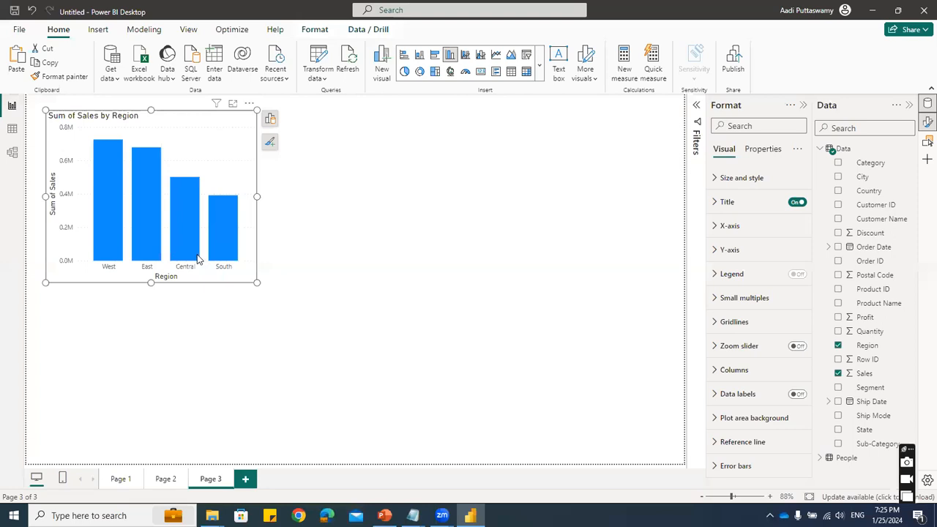
mouse_move(100, 230)
left_click(270, 119)
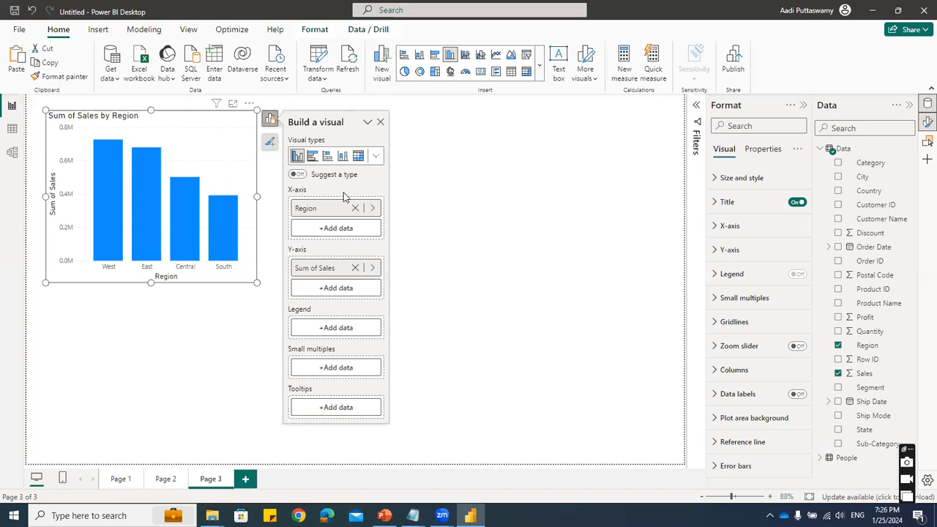
left_click(838, 164)
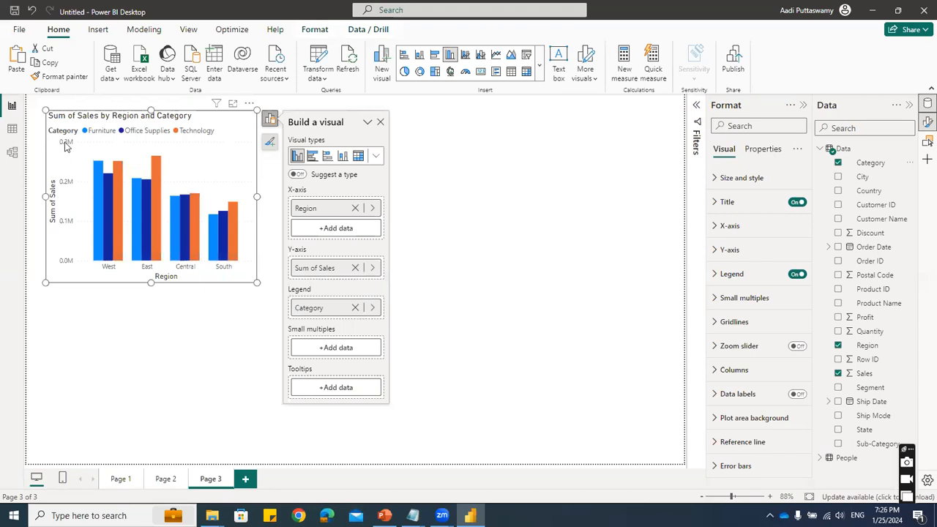
- Undo adding Category to the region column chart and place a copy of the plain chart beside it
left_click(228, 330)
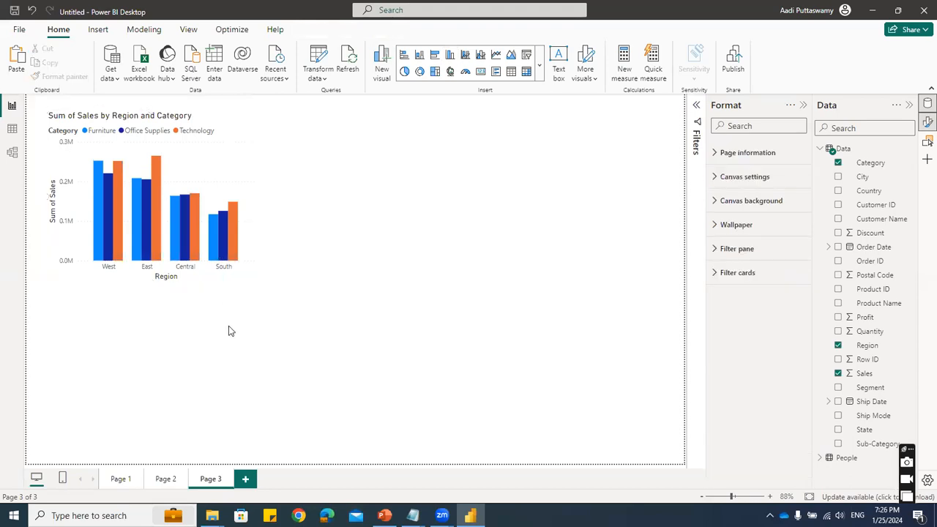
key("ctrl+z")
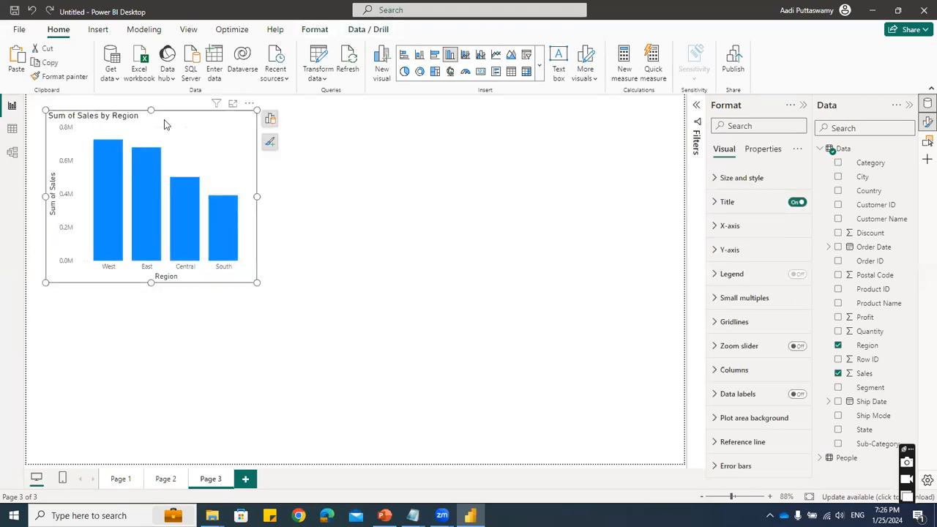
left_click_drag(167, 127, 417, 109)
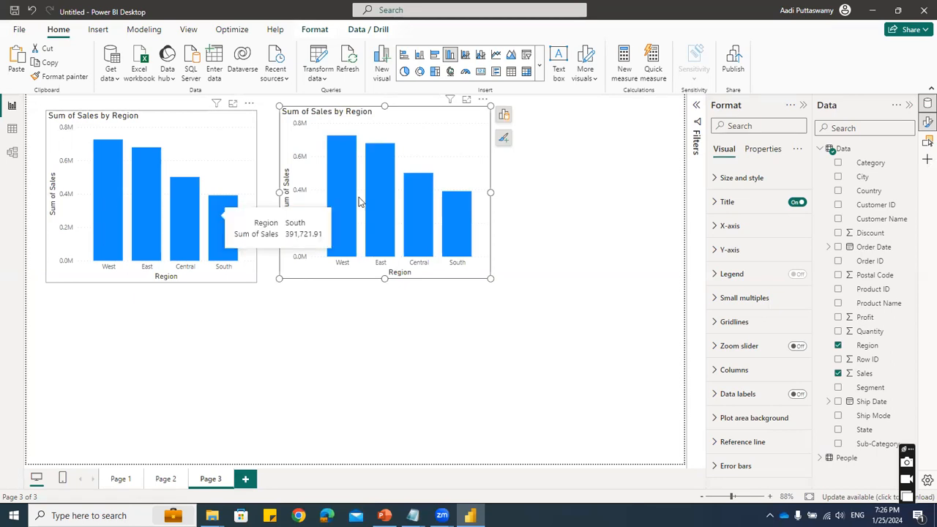
- Add Category as the legend of the copied region chart and move it slightly closer to the original
left_click(838, 162)
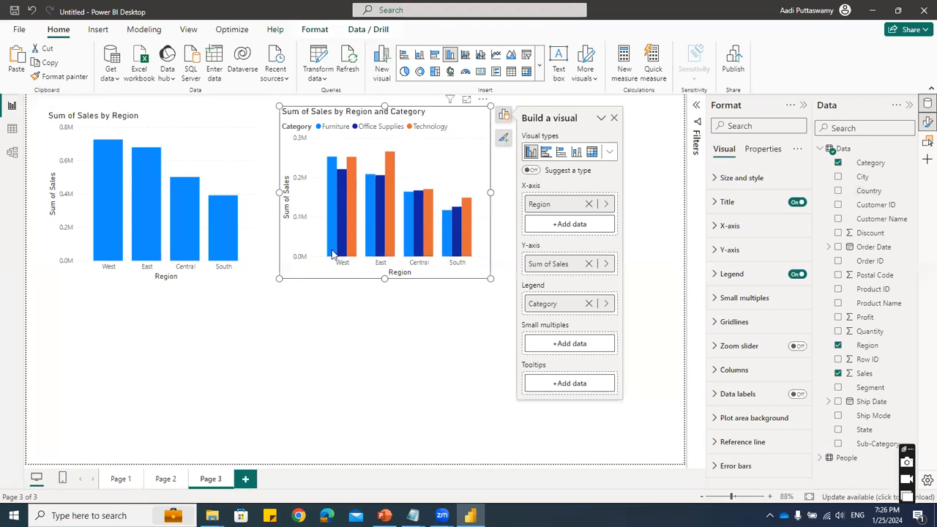
mouse_move(335, 254)
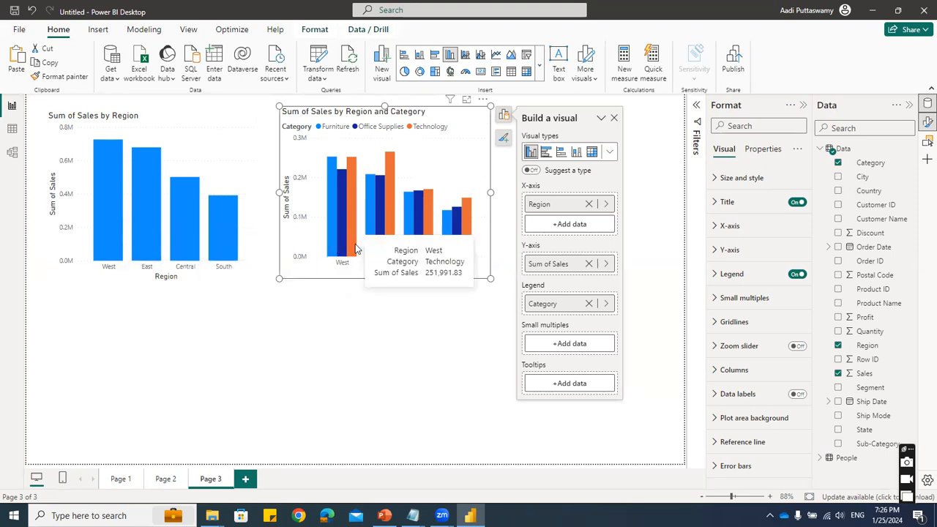
left_click(646, 175)
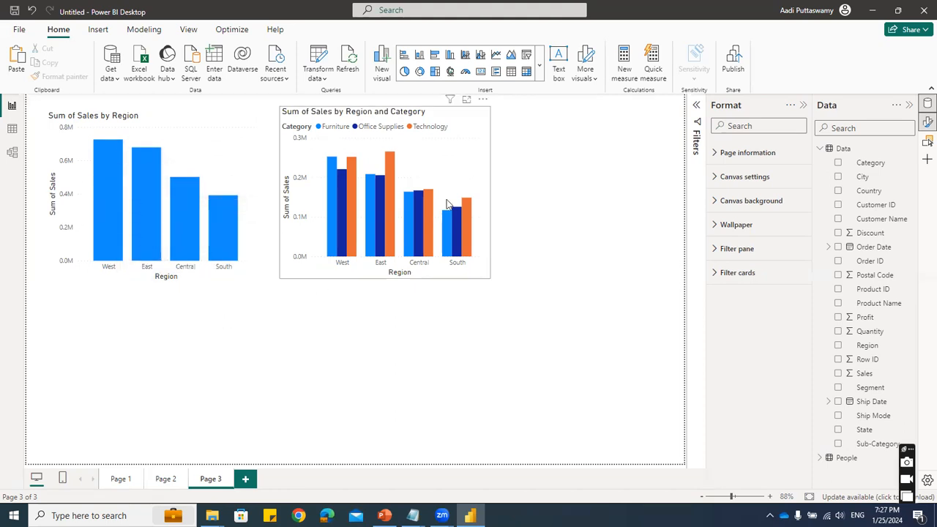
left_click(464, 130)
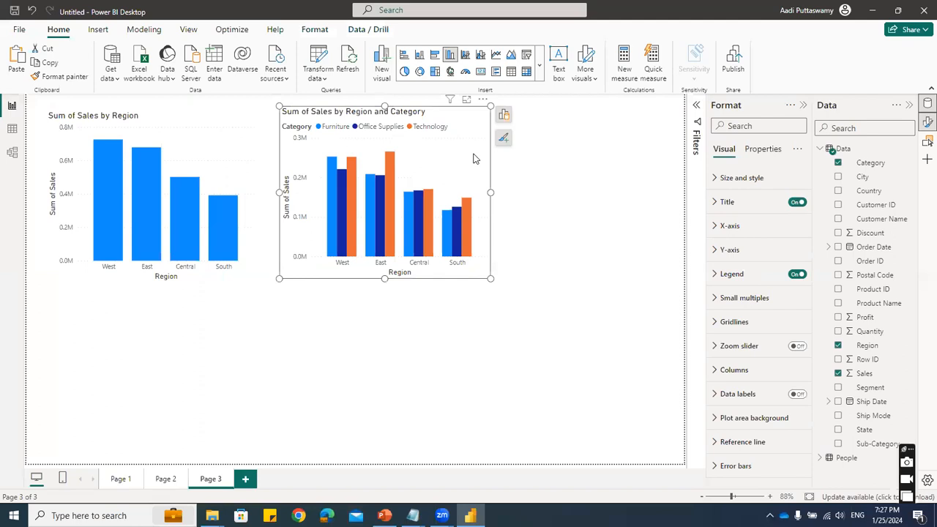
left_click_drag(474, 115, 460, 113)
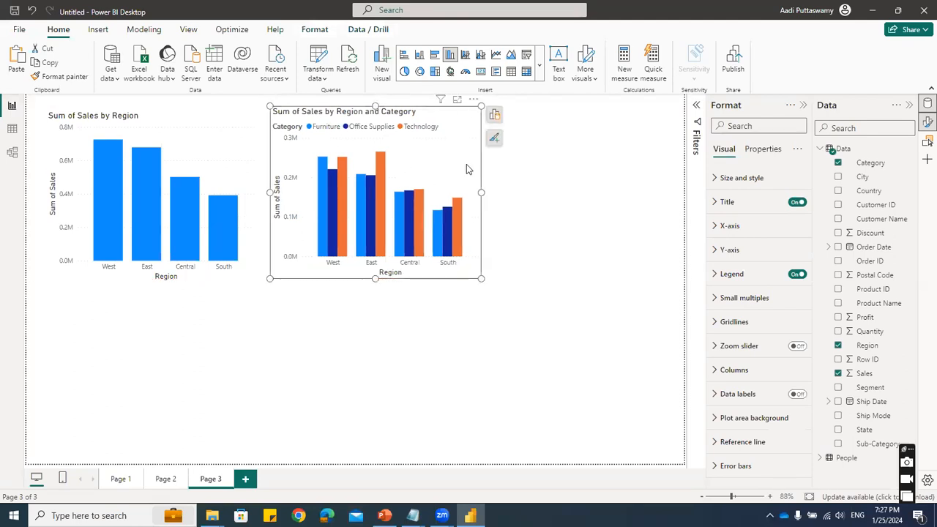
- Duplicate the Sum of Sales by Region and Category column chart and place the copy beside it
key("ctrl+c")
key("ctrl+v")
left_click_drag(439, 113, 648, 114)
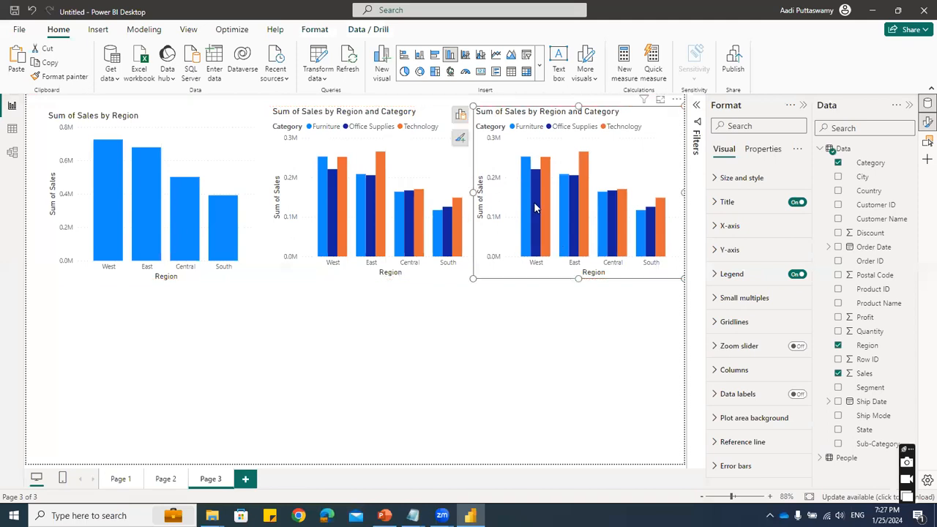
- Convert the duplicated Region and Category chart to a stacked column chart and inspect its West column
left_click(460, 114)
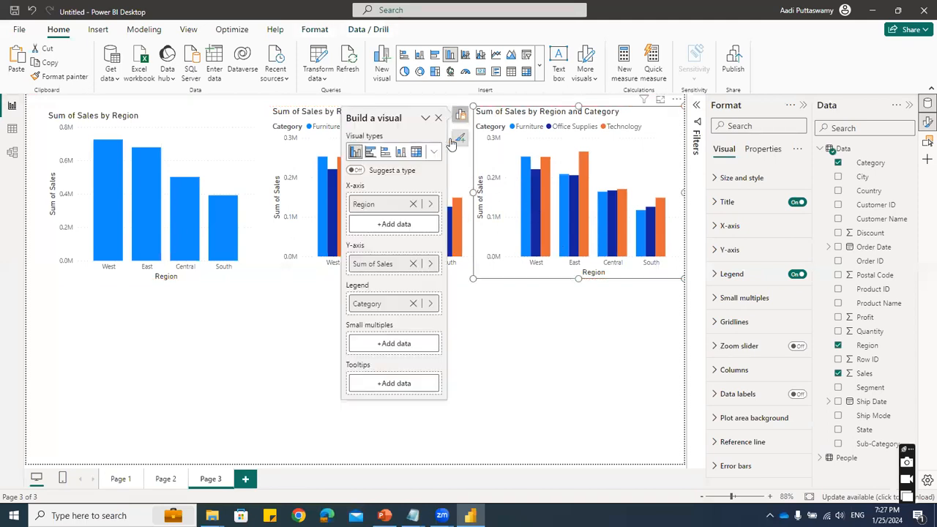
left_click(433, 151)
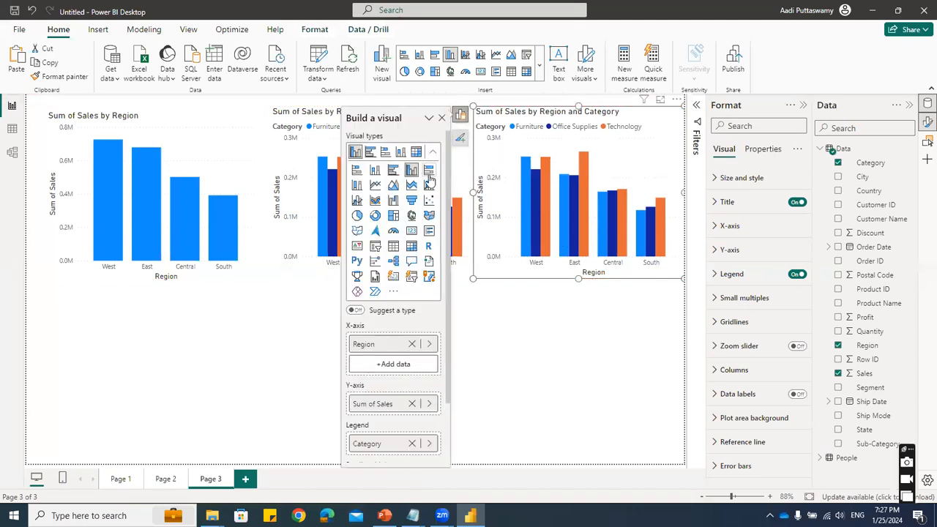
left_click(374, 173)
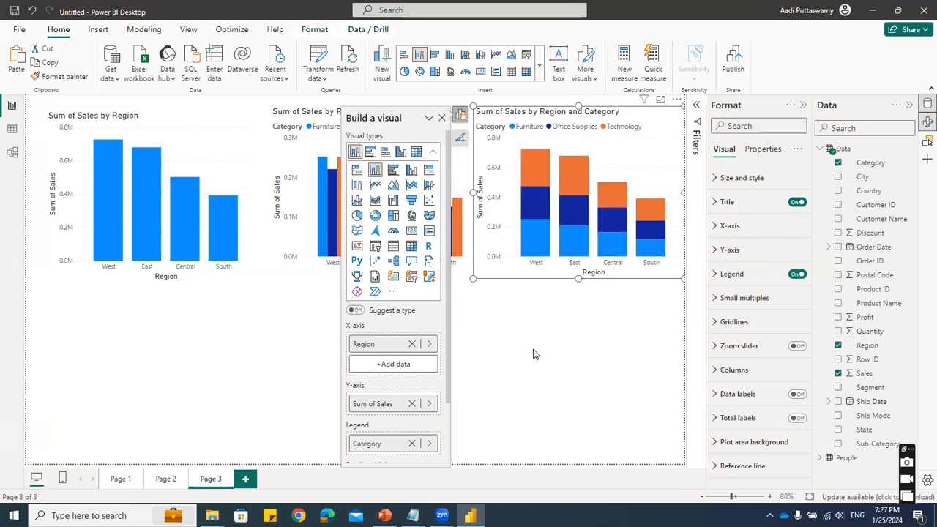
left_click(532, 355)
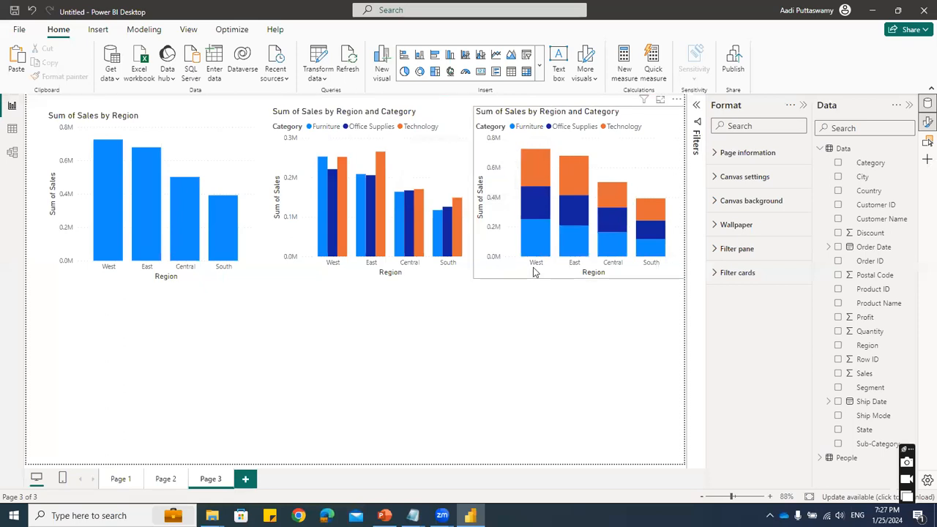
mouse_move(537, 233)
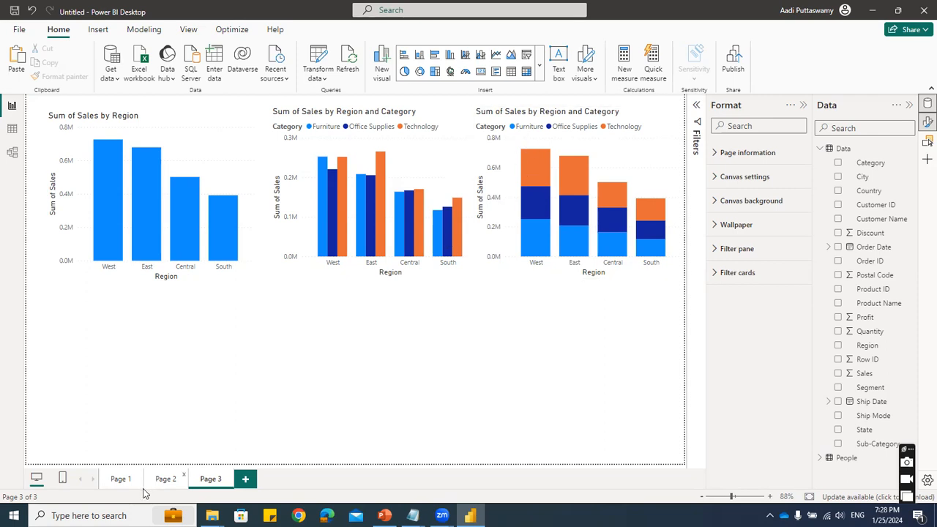
- Copy Page 1's Sum of Sales by Sub-Category bar chart onto Page 3, below the region charts
left_click(115, 478)
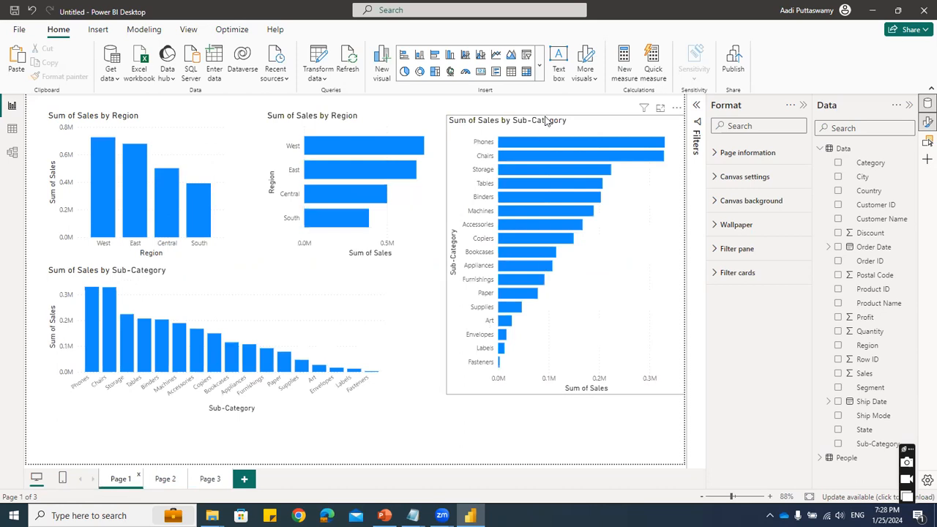
left_click(582, 123)
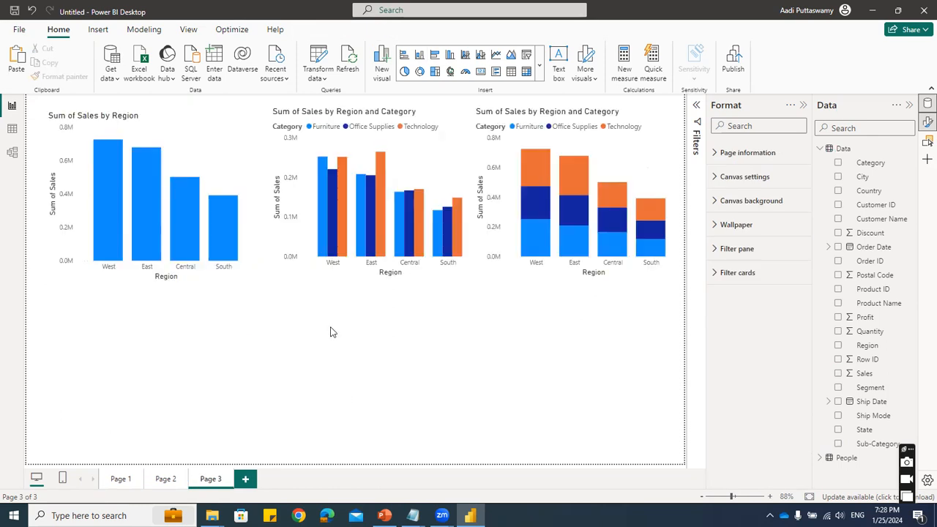
key("ctrl+v")
left_click_drag(619, 126, 324, 194)
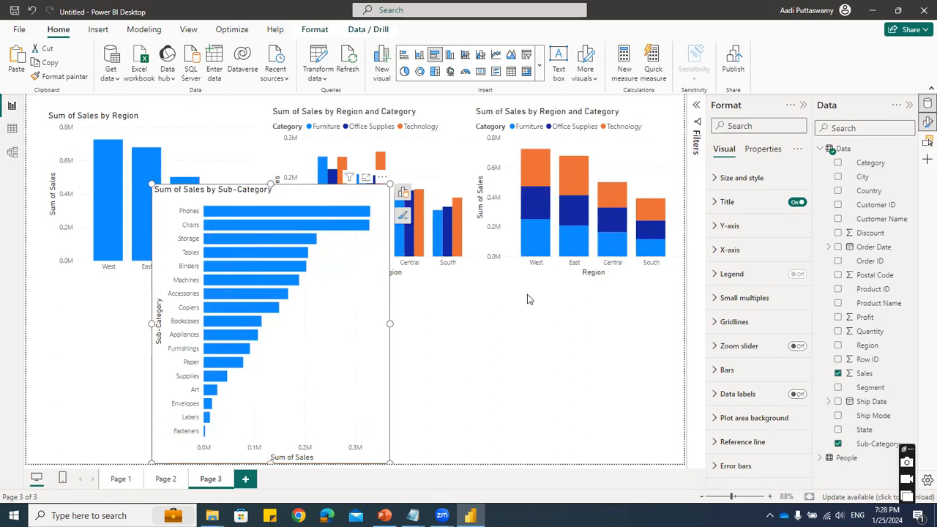
- Try Category as the legend of the clustered Sub-Category bar chart, and remove it
left_click(403, 192)
left_click(837, 162)
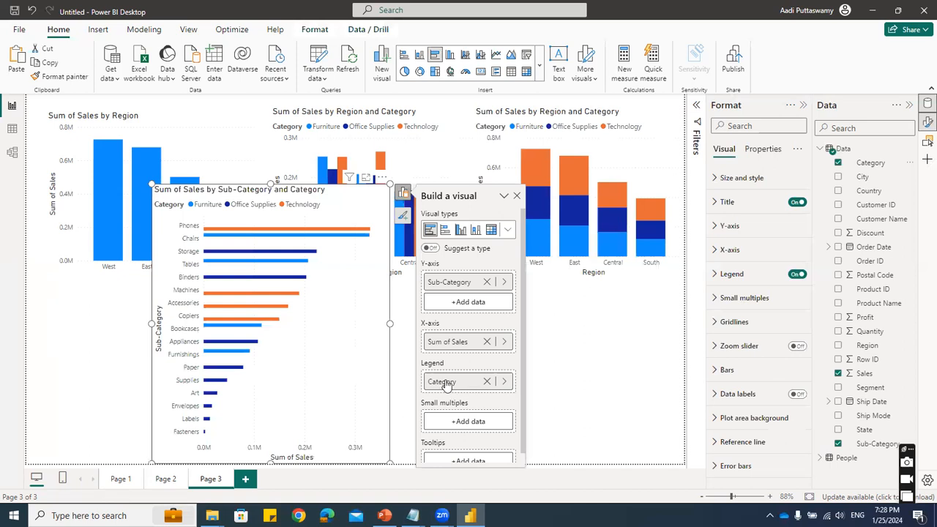
left_click(486, 381)
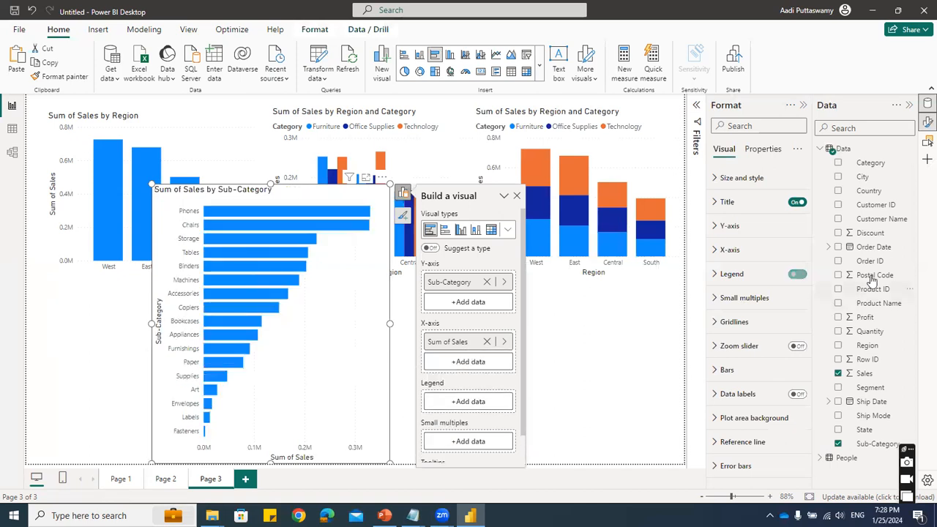
- Split the Sub-Category bars by Ship Mode and change the visual to a stacked bar chart
left_click(838, 415)
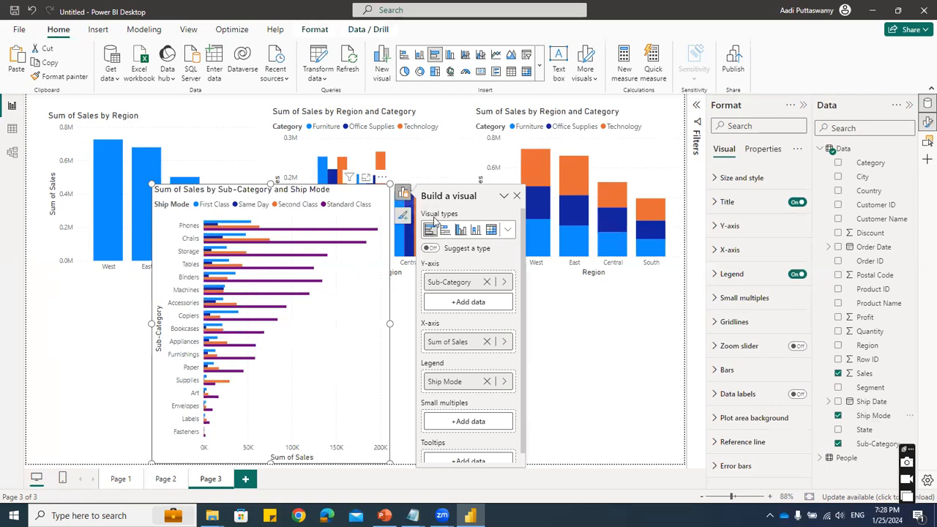
left_click(508, 231)
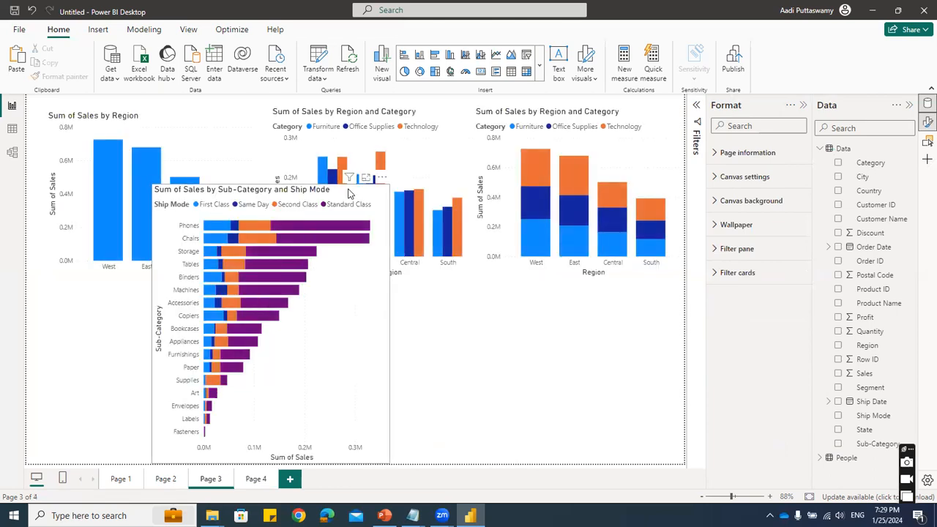
left_click(348, 194)
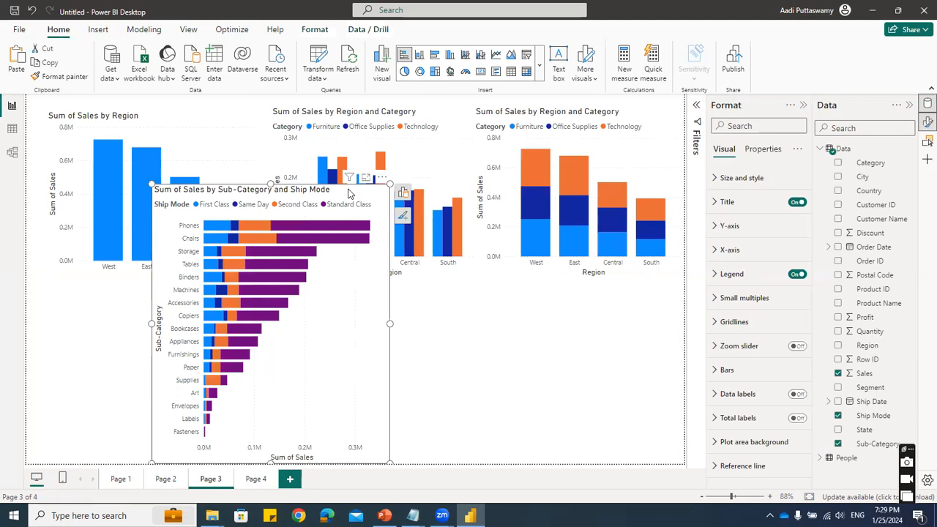
- Undo the latest changes, back to the clustered Sub-Category bar chart without a legend
key("ctrl+z")
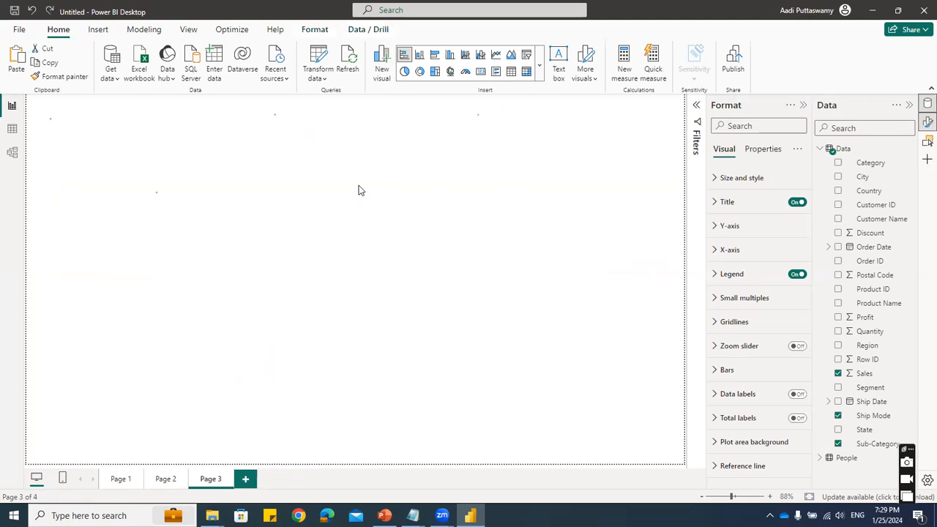
key("ctrl+z")
key("ctrl+z")
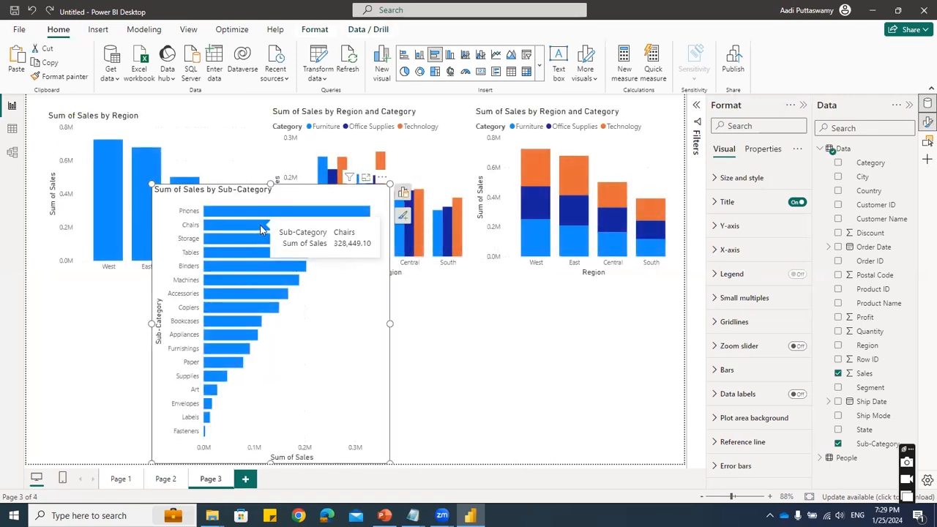
- Convert the Sum of Sales by Sub-Category chart to a stacked bar chart
left_click(403, 195)
left_click(510, 231)
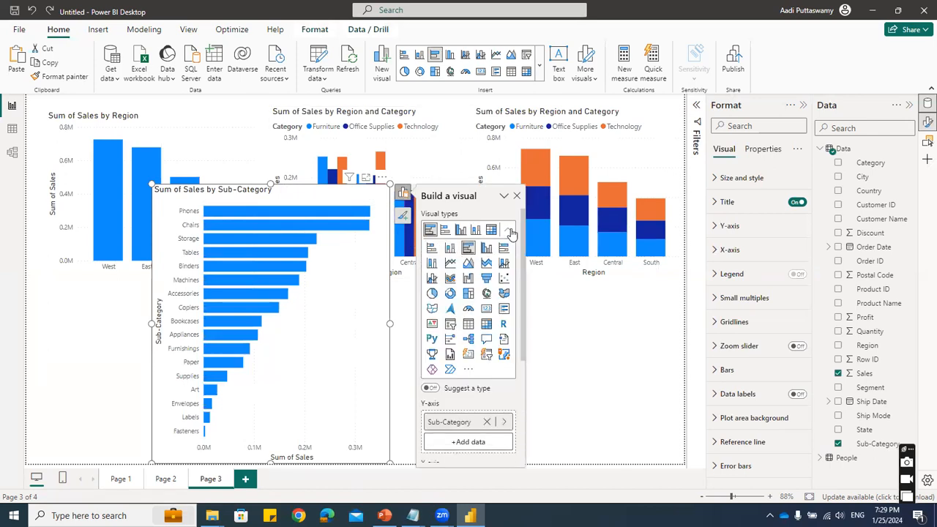
left_click(432, 250)
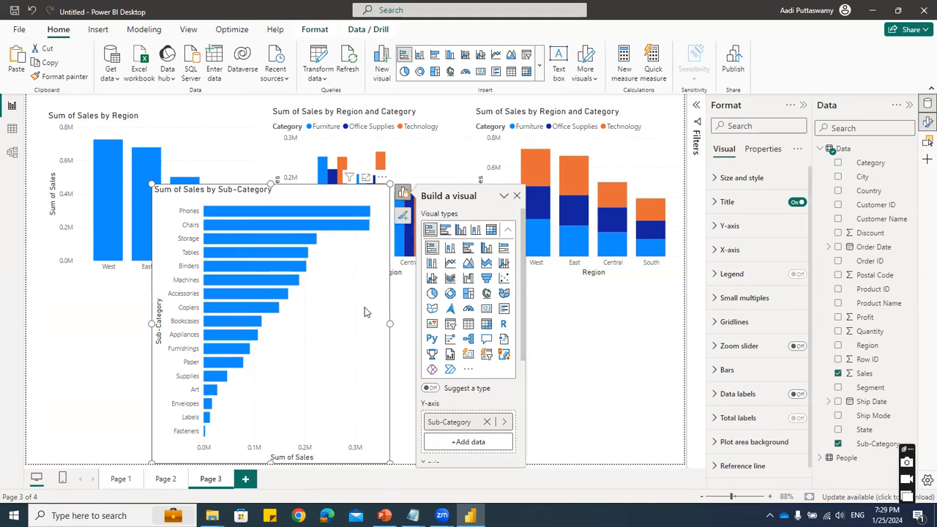
- Try Category as the legend of the stacked Sub-Category bar chart, and replace it with Ship Mode
scroll(471, 380, "down", 3)
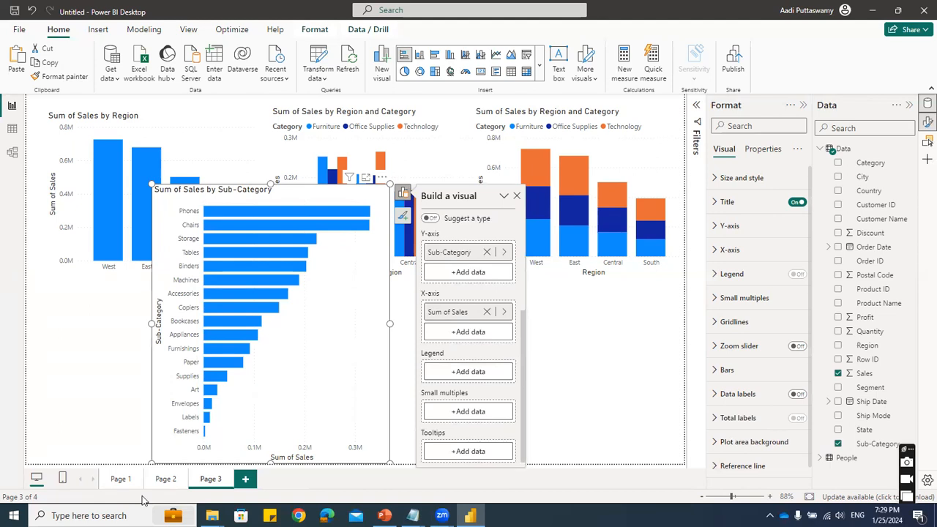
left_click(472, 371)
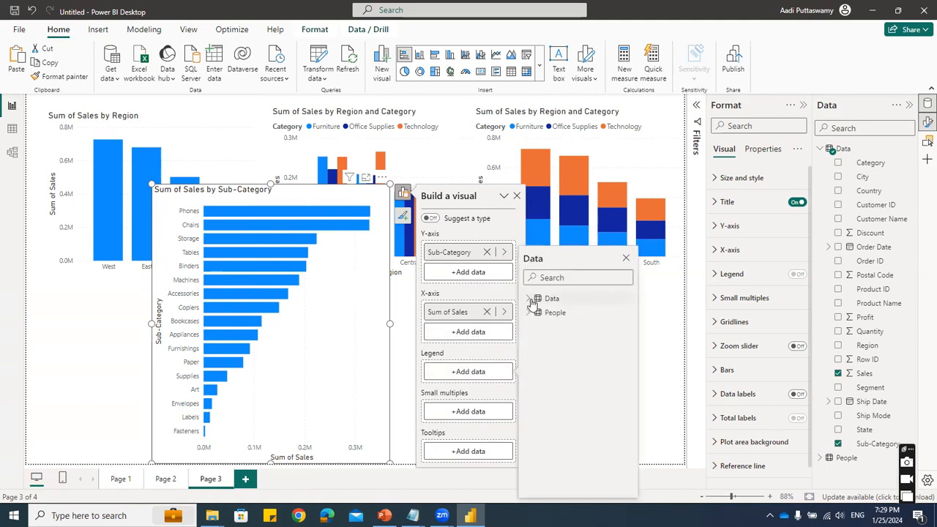
left_click(532, 300)
left_click(577, 313)
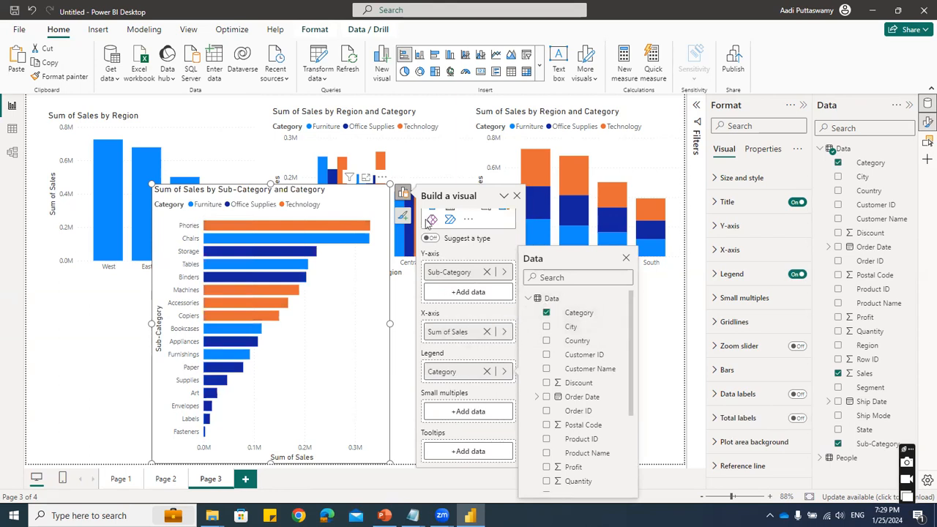
left_click(546, 312)
scroll(560, 410, "down", 3)
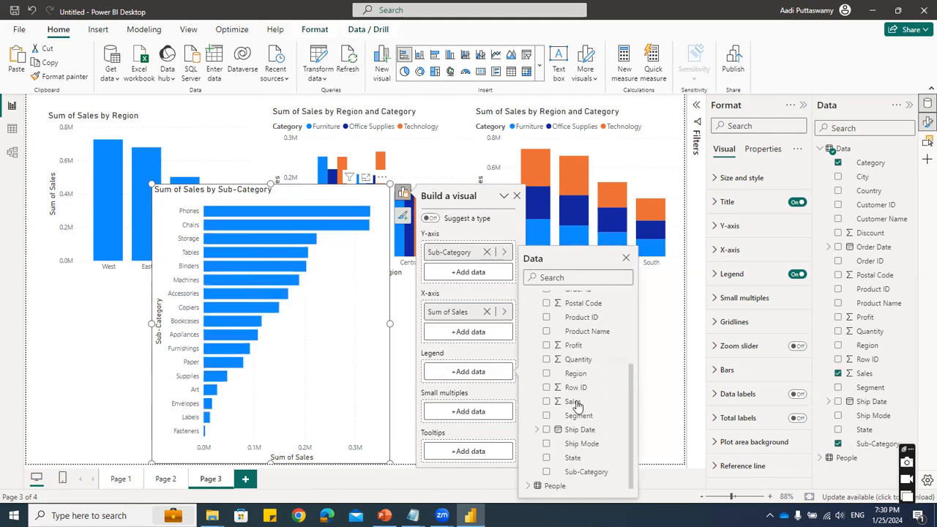
left_click(558, 444)
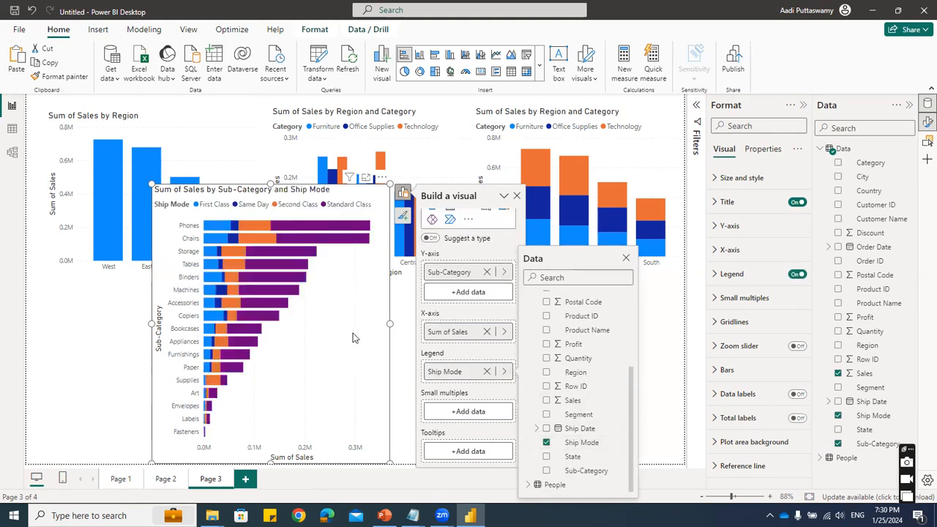
left_click(354, 327)
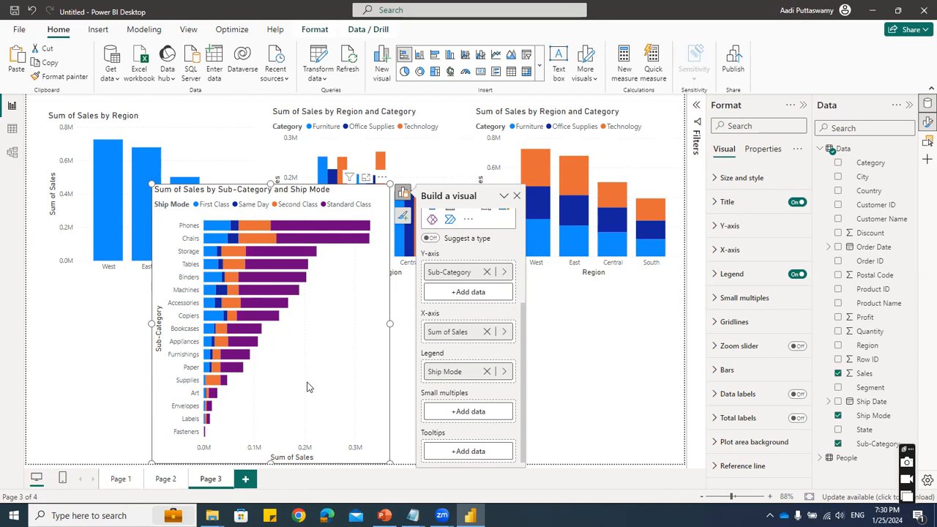
- Add a fourth report page and look over the gallery of available visual types
left_click(247, 479)
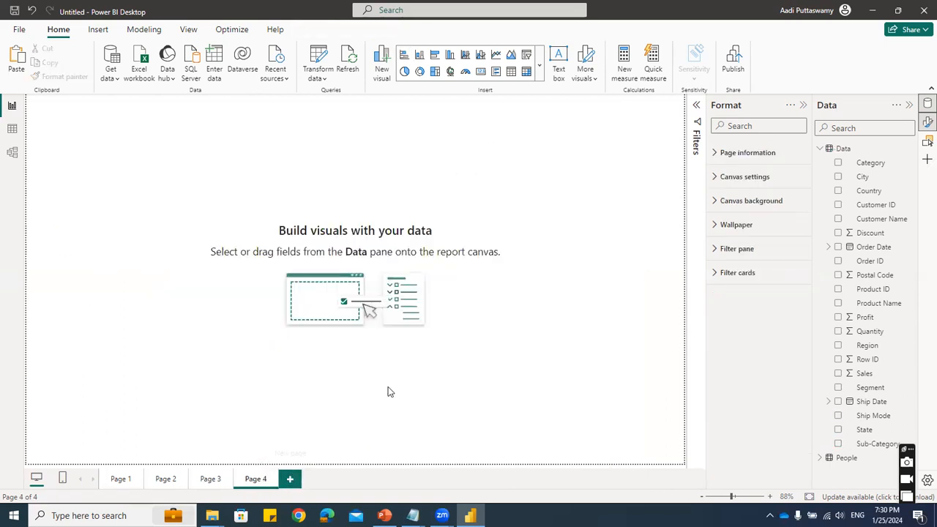
left_click(539, 65)
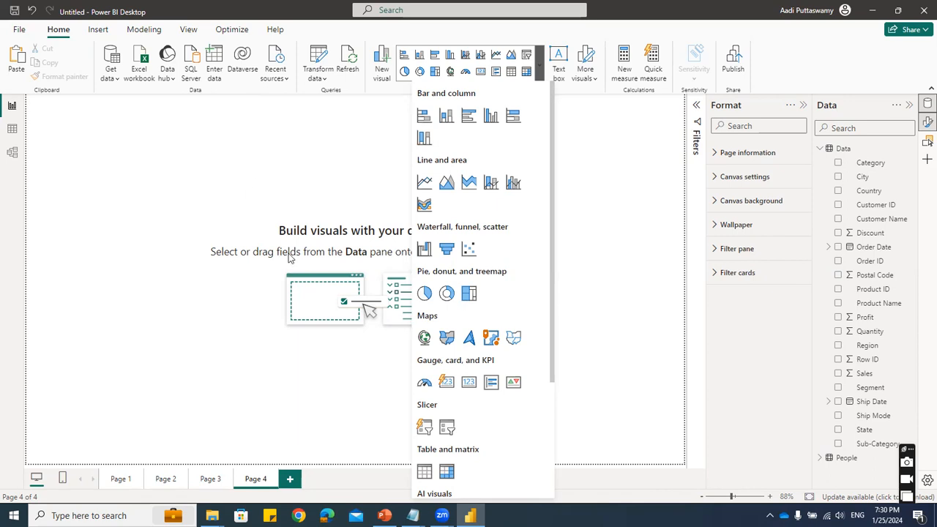
left_click(314, 163)
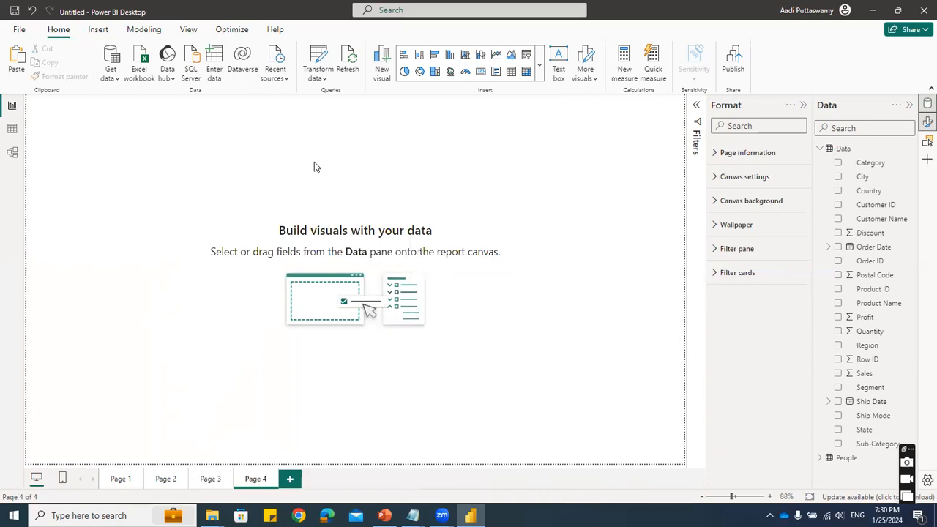
- Insert a clustered column chart on the fourth page, shift it slightly and enlarge its frame
left_click(539, 65)
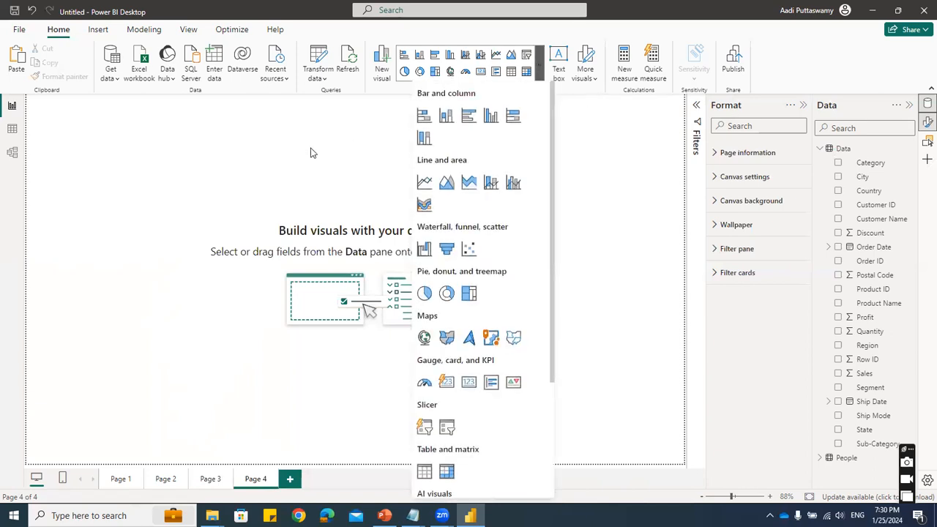
left_click(490, 119)
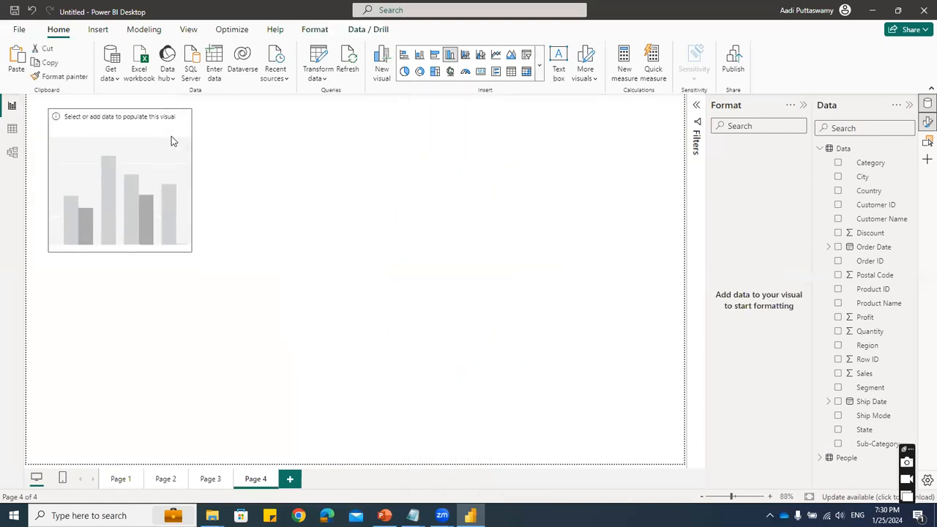
left_click_drag(171, 136, 203, 138)
left_click_drag(224, 255, 281, 292)
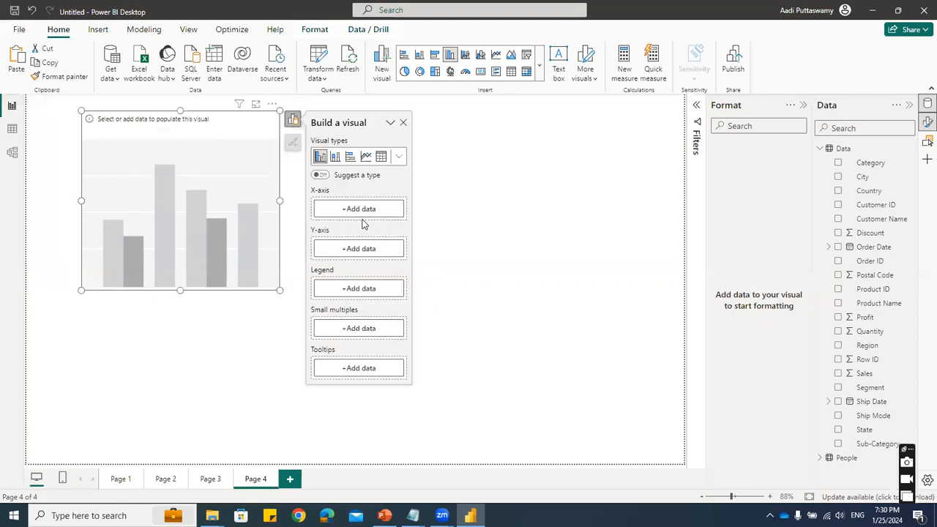
- Put Region on the new chart's X-axis, and remove the Sales field that was also added there
left_click(359, 212)
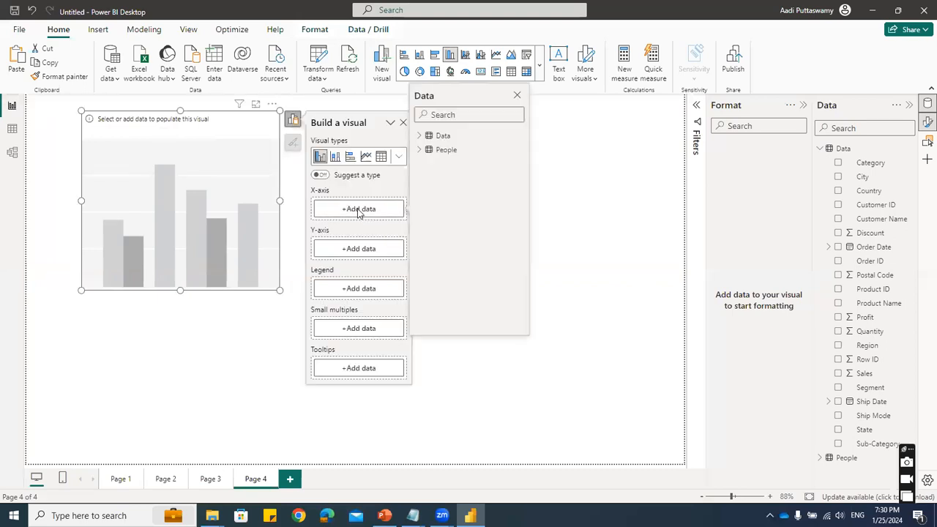
left_click(424, 140)
scroll(455, 301, "down", 2)
left_click(437, 272)
left_click(442, 301)
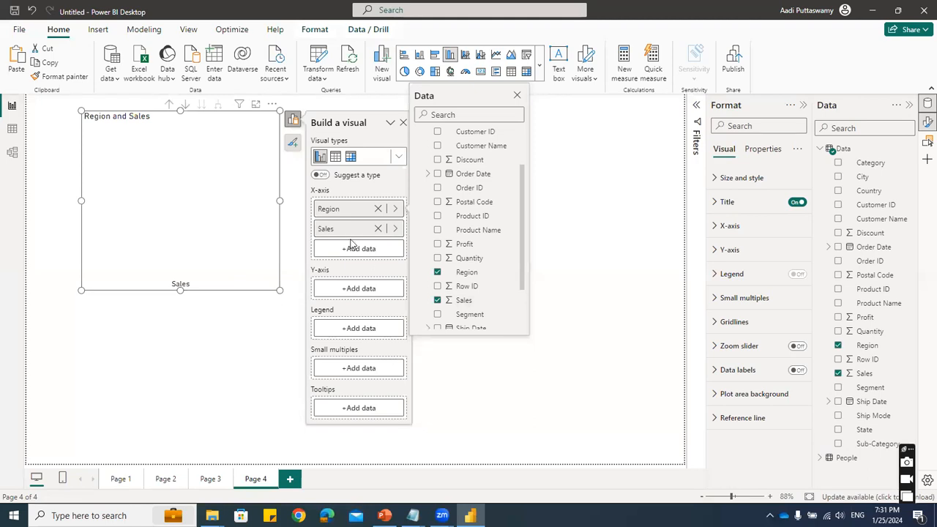
left_click(340, 289)
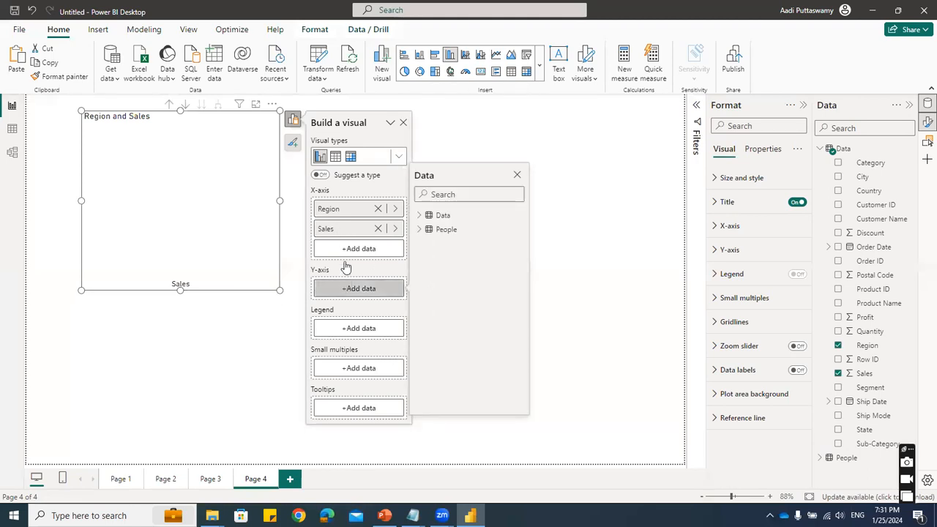
left_click(377, 229)
- Add Sales from the Data table to the chart's Y-axis and enlarge the chart
left_click(342, 270)
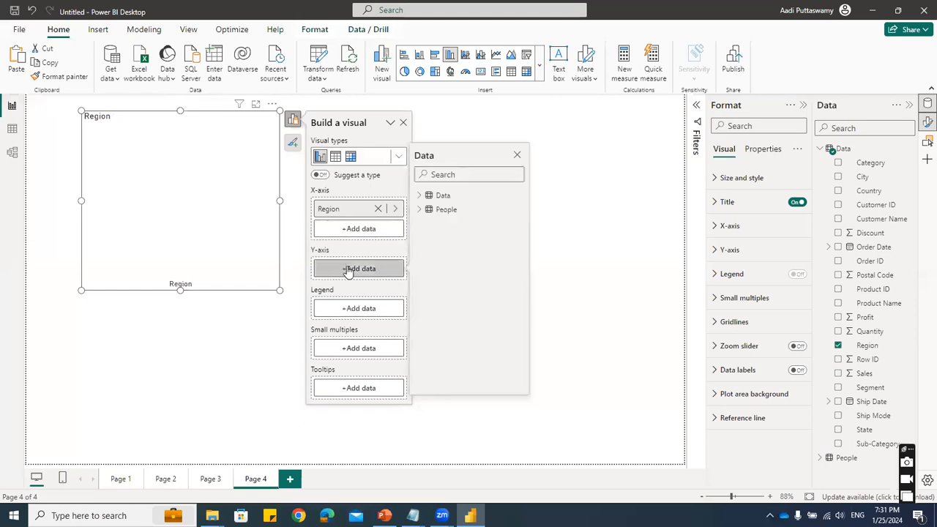
left_click(419, 195)
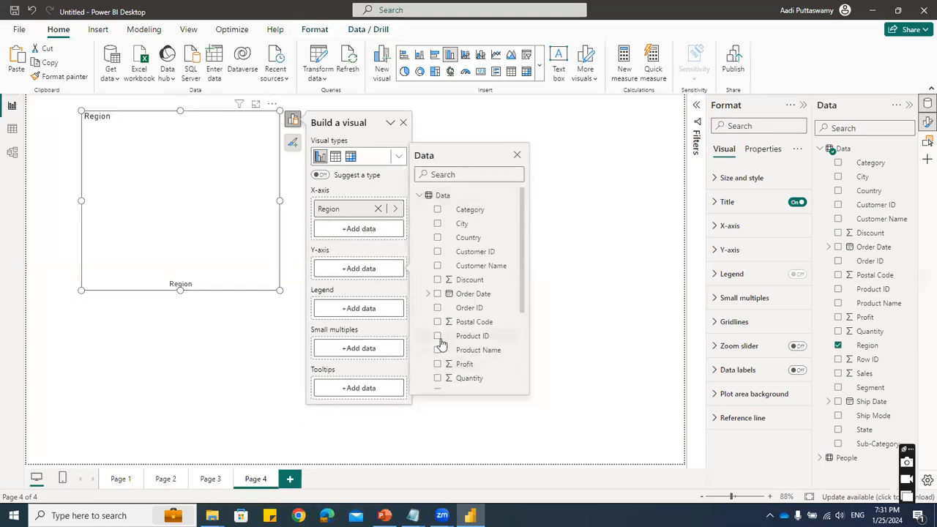
scroll(442, 344, "down", 2)
left_click(437, 330)
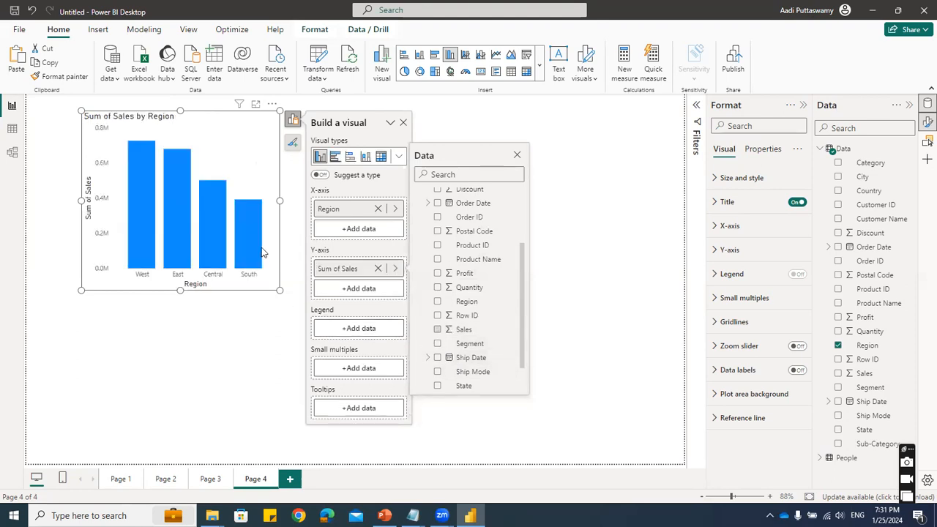
left_click(289, 295)
left_click_drag(280, 291, 314, 301)
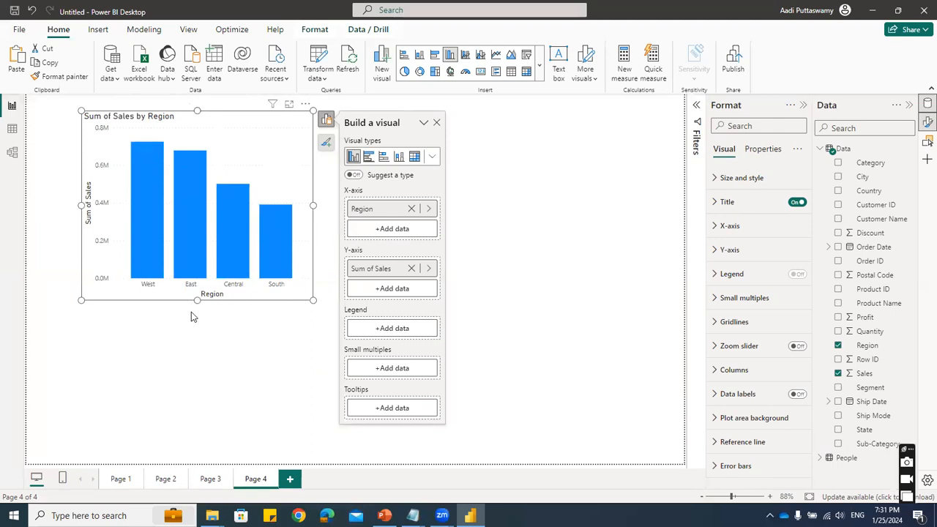
- Add Quantity as a second Y-axis value next to Sum of Sales in the Region chart
left_click(392, 290)
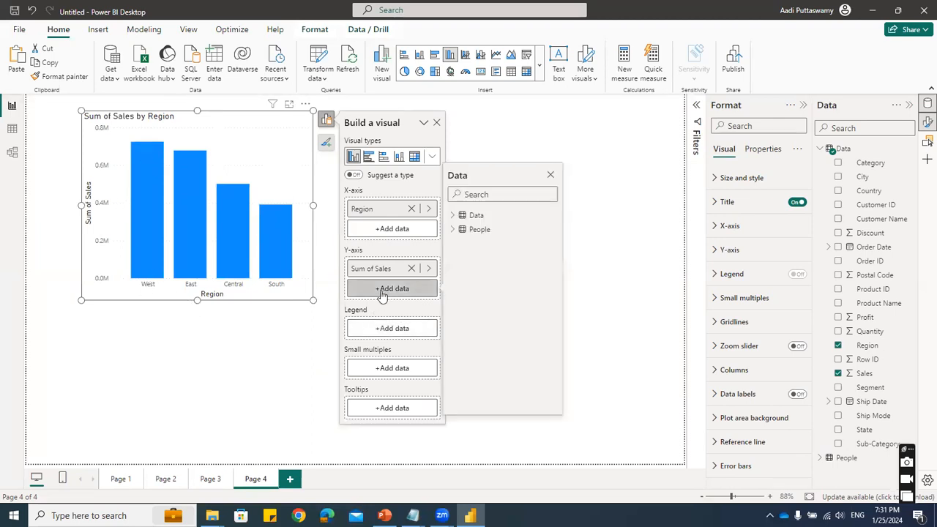
left_click(453, 215)
scroll(523, 355, "down", 2)
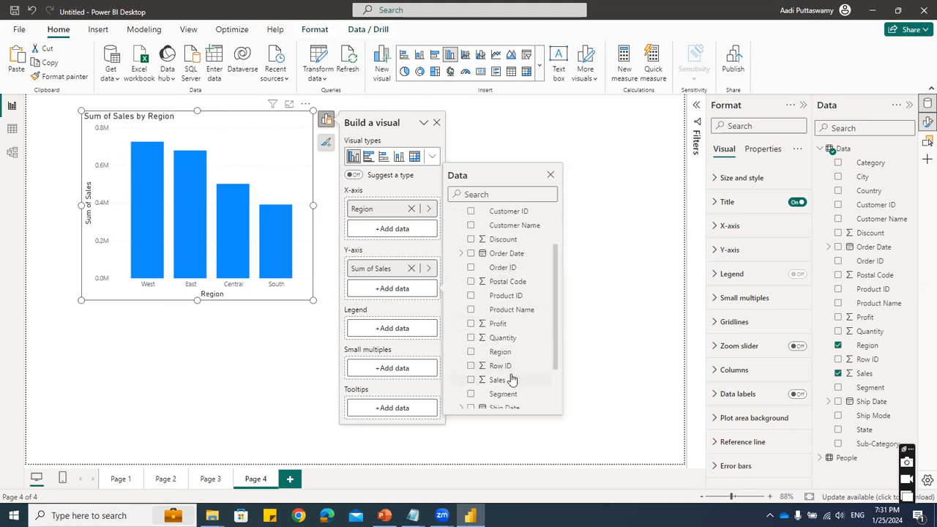
left_click(472, 339)
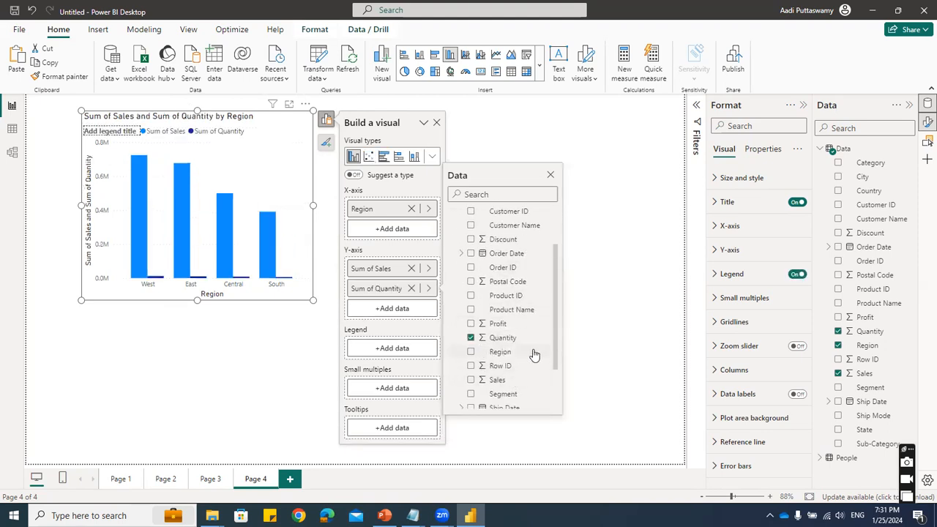
left_click(472, 144)
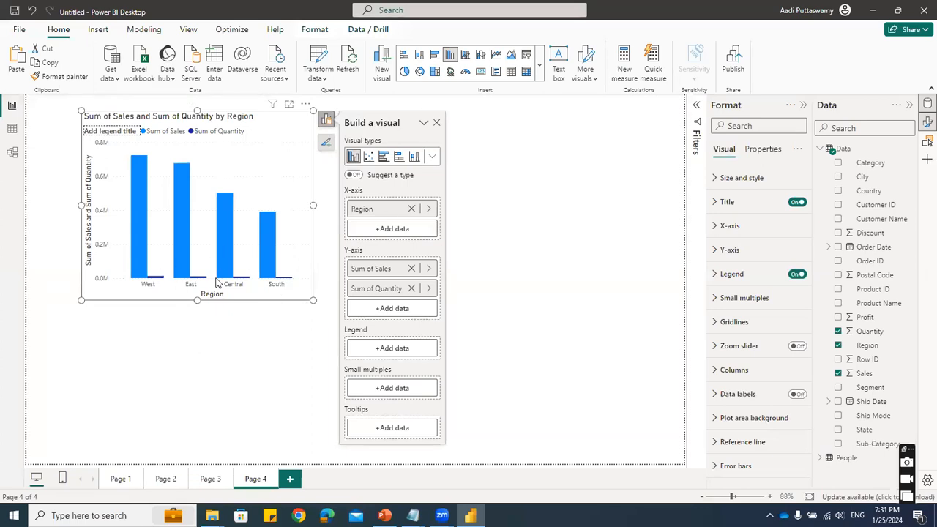
- Examine the Sales and Quantity columns in the data table and return to the report page
left_click(12, 131)
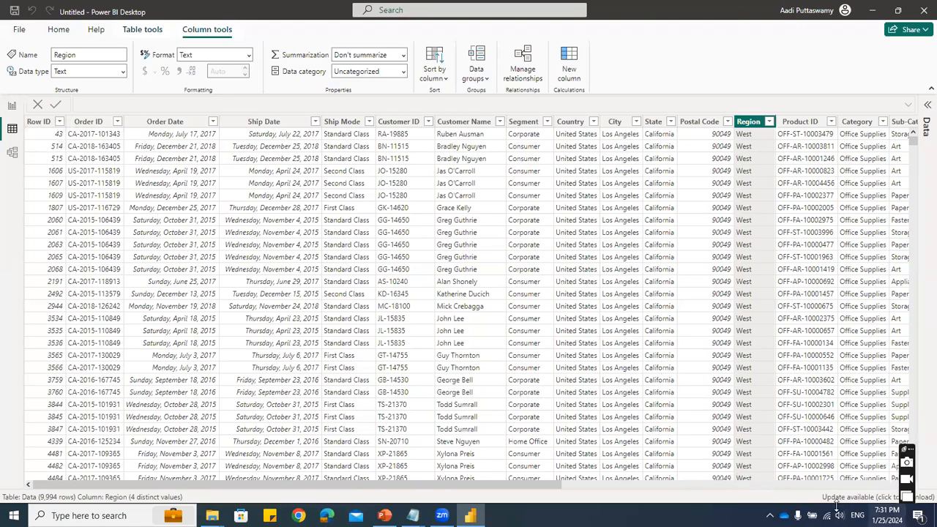
left_click_drag(550, 485, 920, 474)
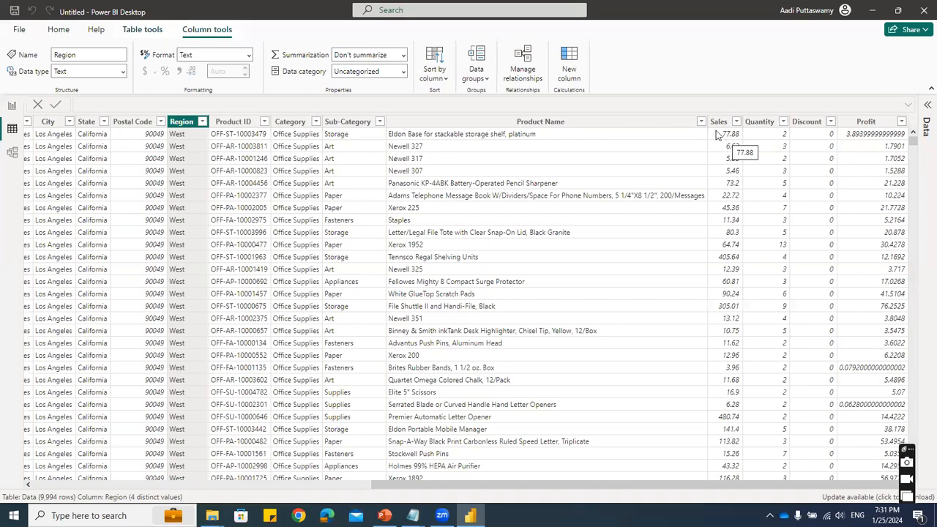
left_click(777, 123)
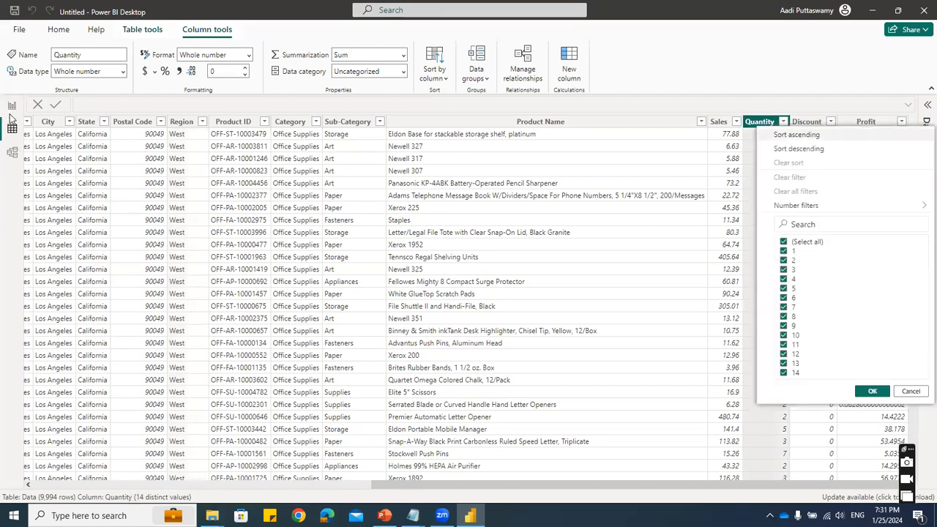
left_click(11, 104)
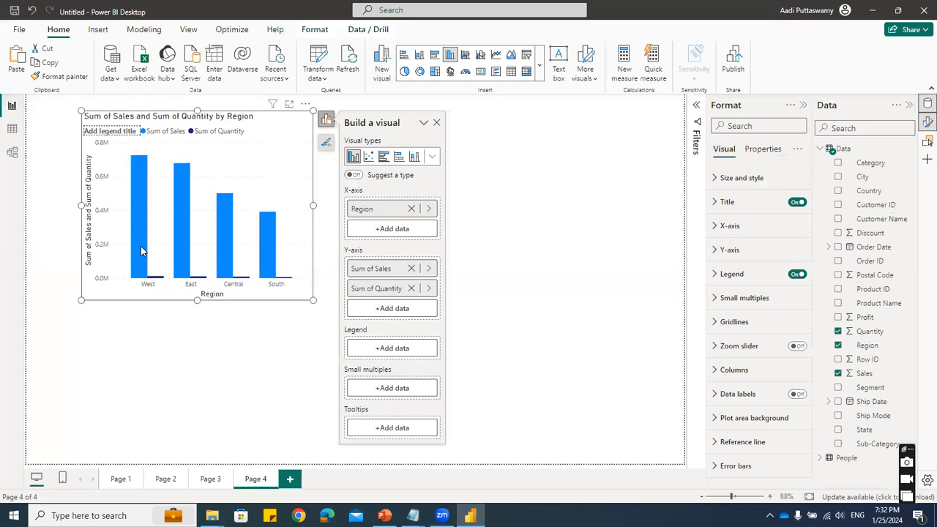
- Read the Sales and Quantity values of the West region's columns in the chart
mouse_move(141, 251)
key("Escape")
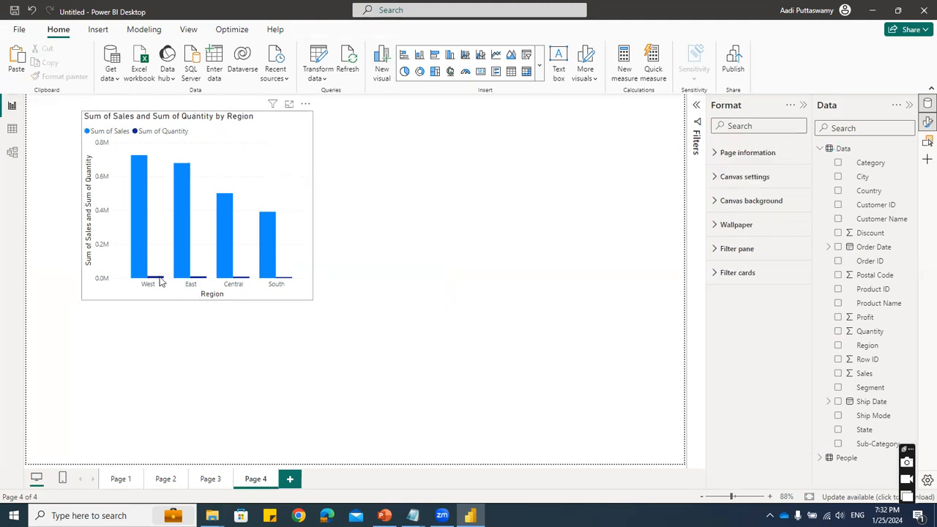
mouse_move(161, 281)
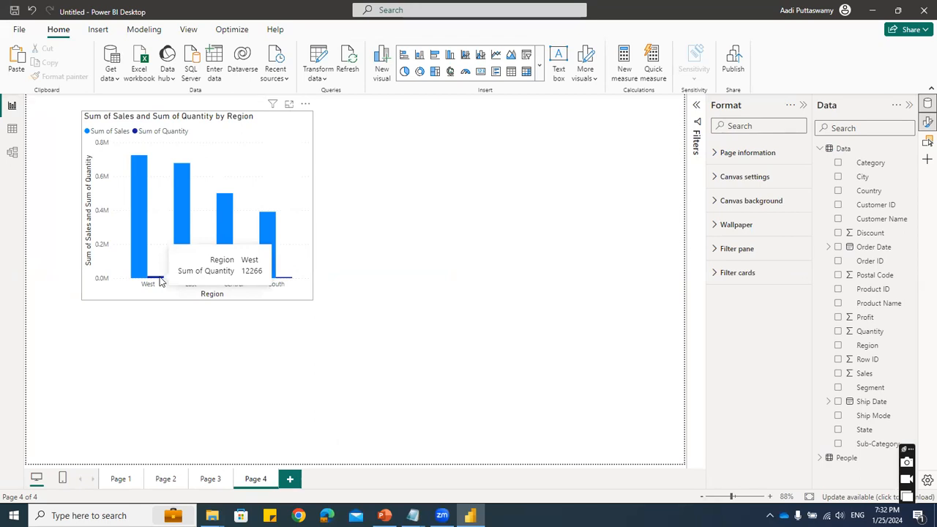
mouse_move(140, 229)
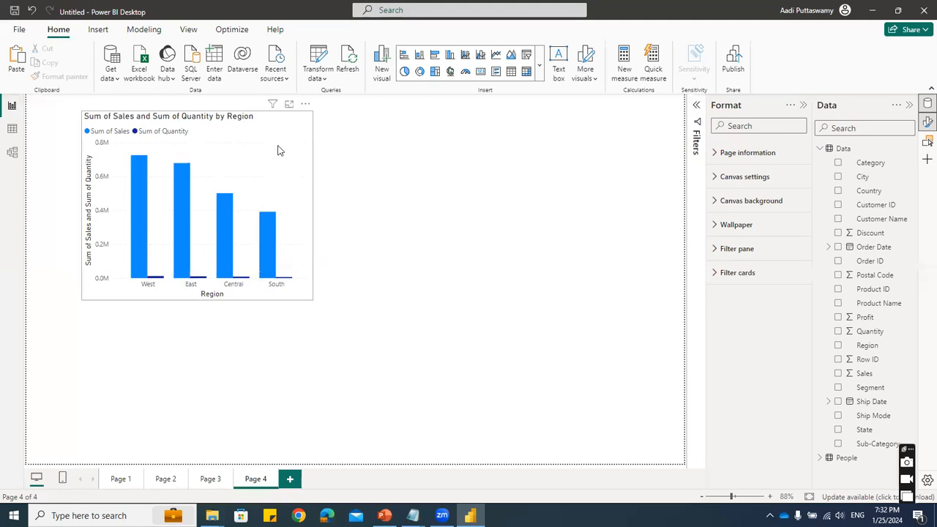
- Convert the Sales and Quantity by Region chart to a line and clustered column chart
left_click(302, 130)
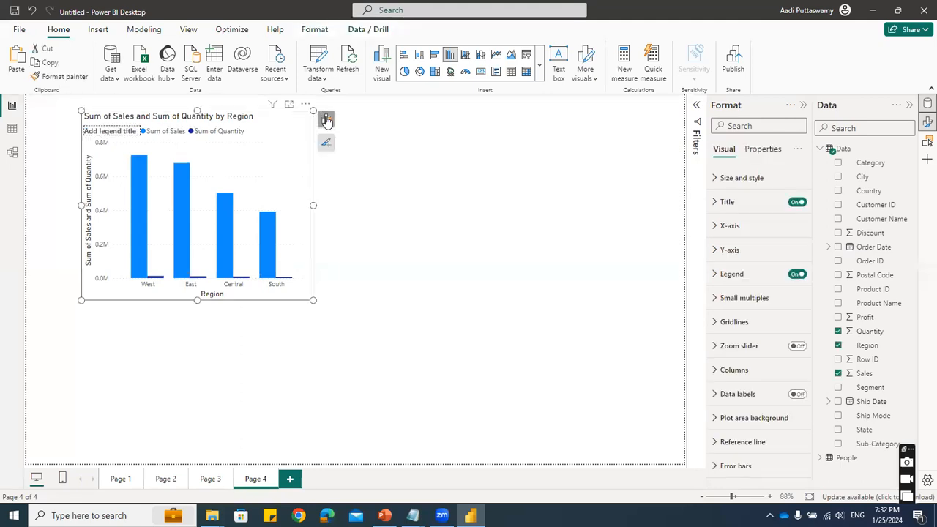
left_click(326, 120)
left_click(432, 156)
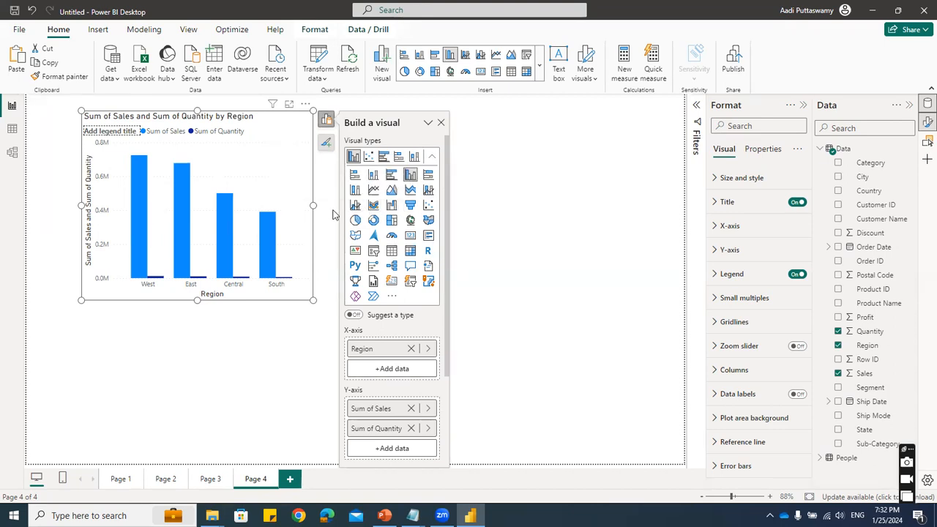
left_click(355, 207)
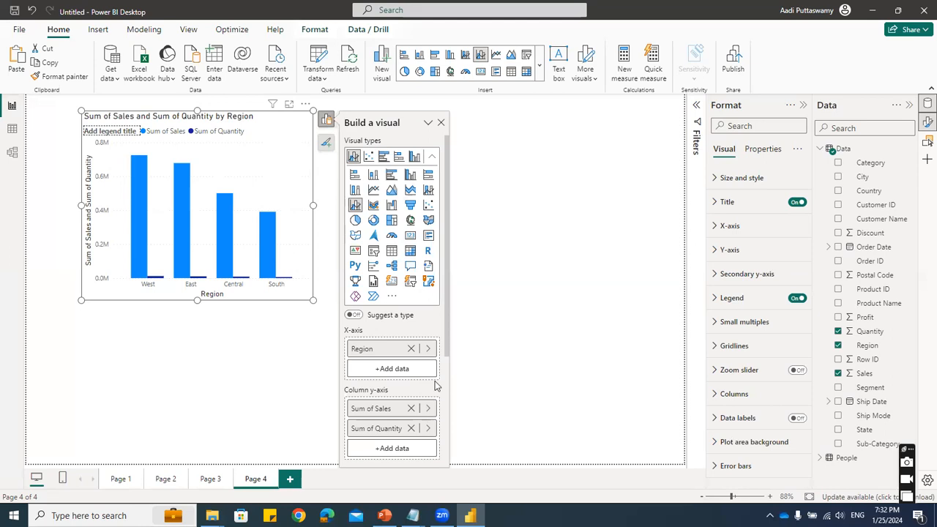
- Move Sum of Quantity from the column y-axis to the line y-axis of the combo chart
scroll(399, 376, "down", 3)
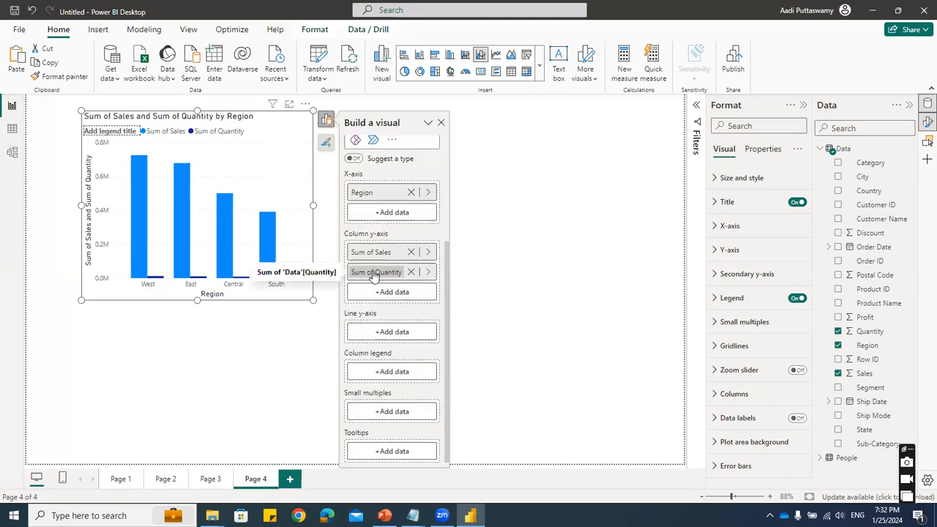
left_click_drag(373, 272, 393, 331)
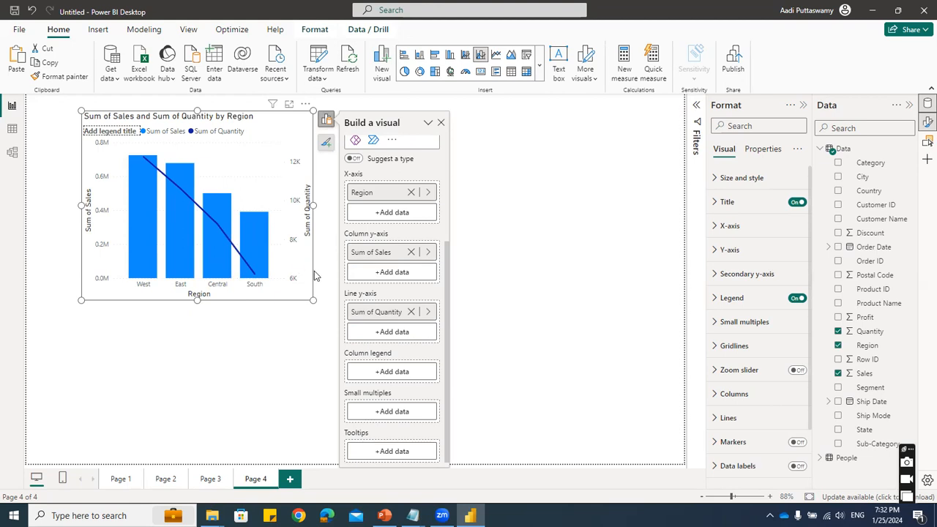
left_click(478, 197)
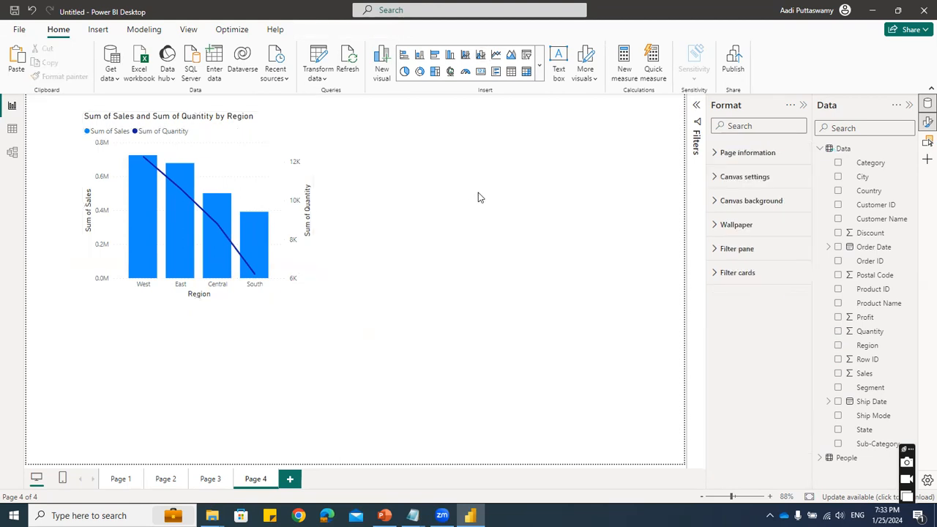
- Duplicate the combo chart and place the copy beside the original, aligned along the top
left_click(273, 135)
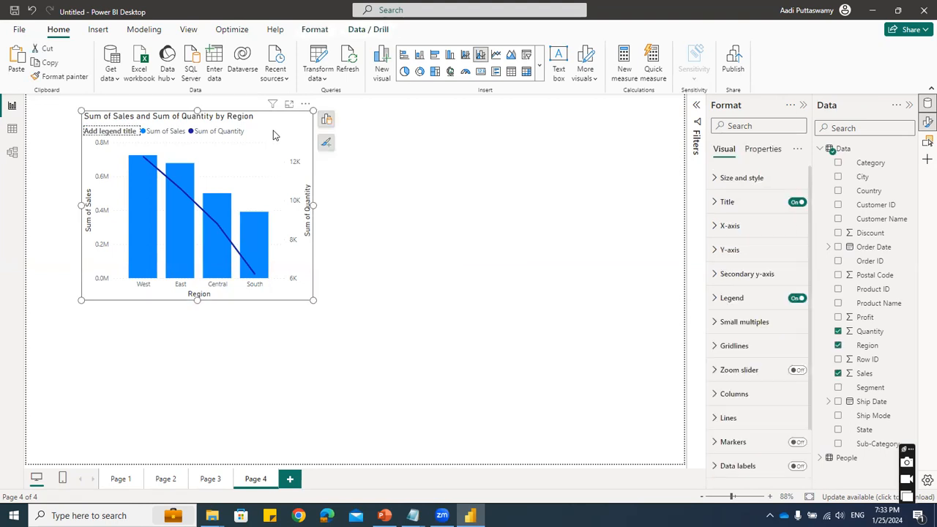
key("ctrl+c")
key("ctrl+v")
left_click_drag(596, 137, 534, 116)
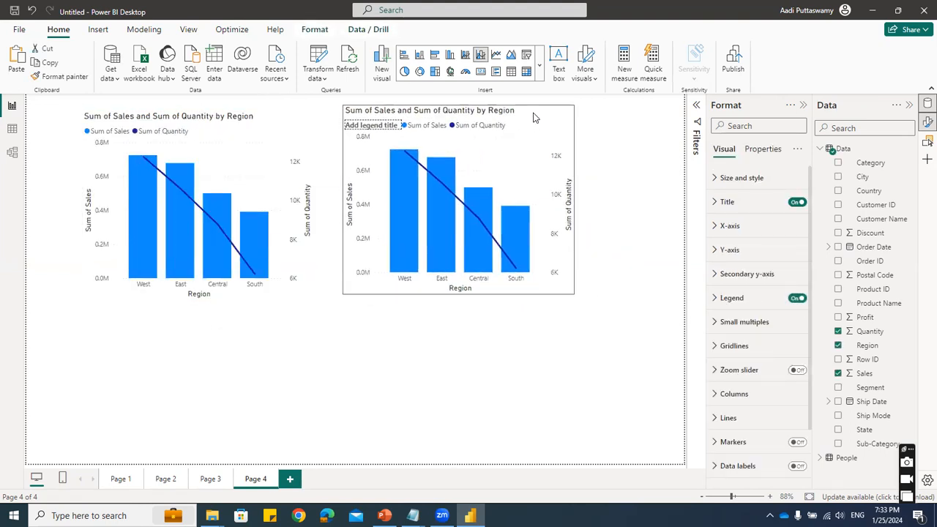
- Add Category as the column legend of the copied combo chart
mouse_move(403, 250)
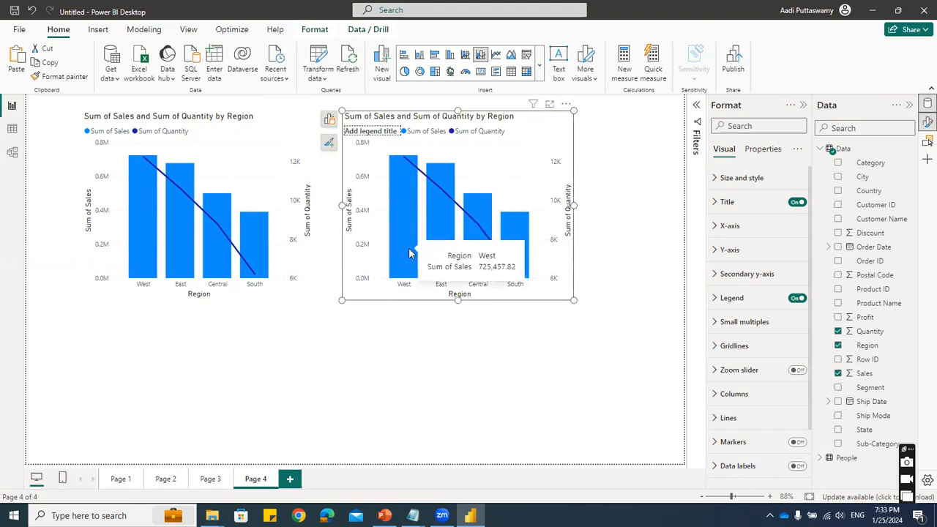
left_click(329, 120)
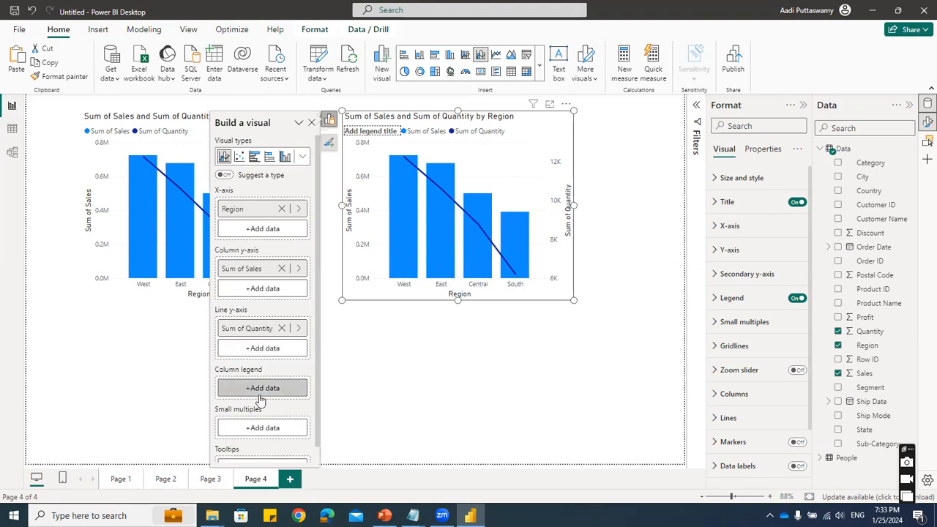
scroll(259, 399, "down", 1)
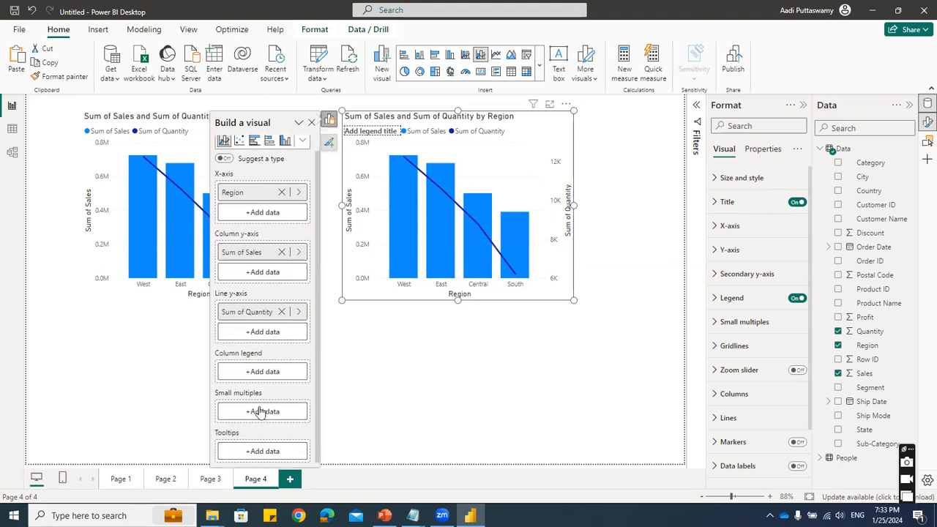
left_click(267, 372)
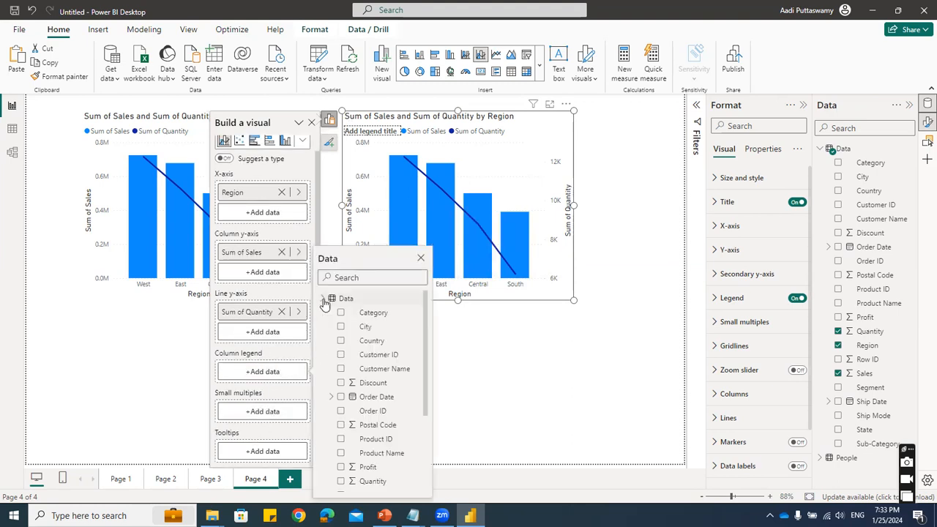
left_click(341, 313)
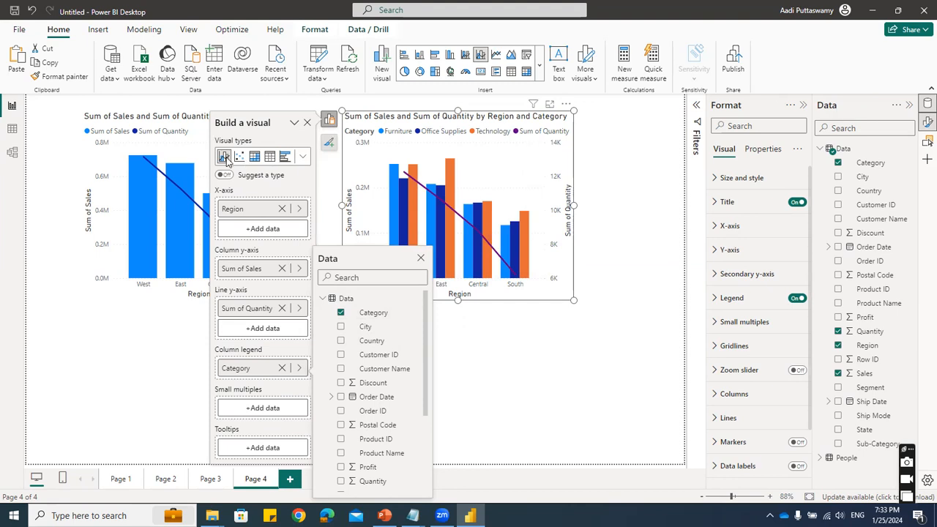
- Convert the copied combo chart with the Category legend to a line and stacked column chart
left_click(303, 158)
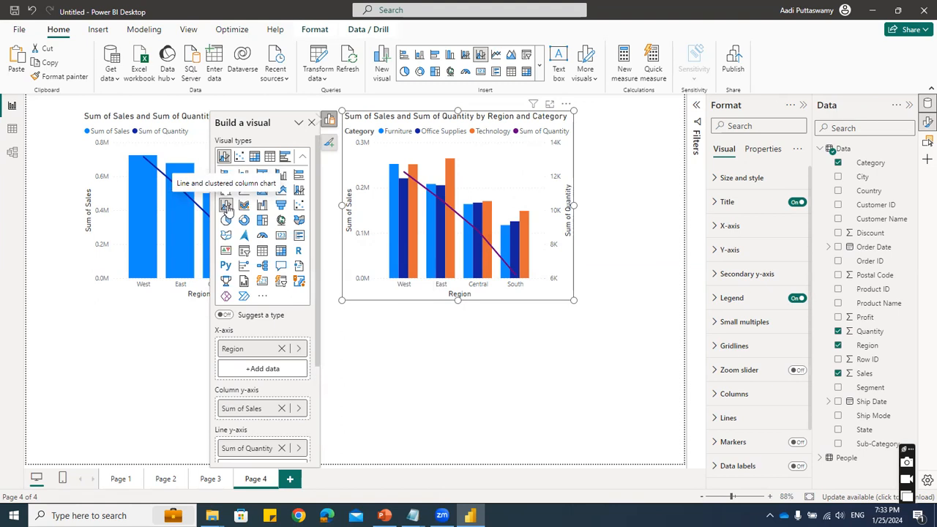
left_click(300, 190)
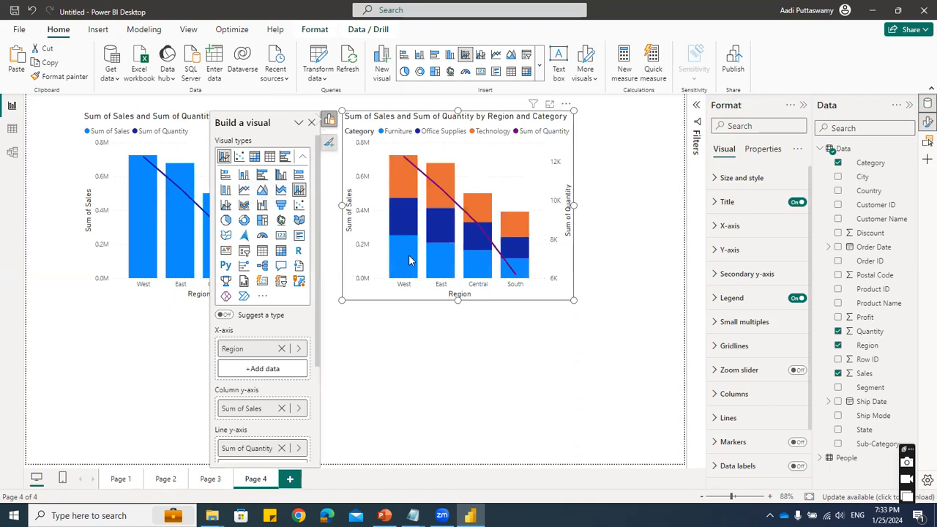
left_click(537, 397)
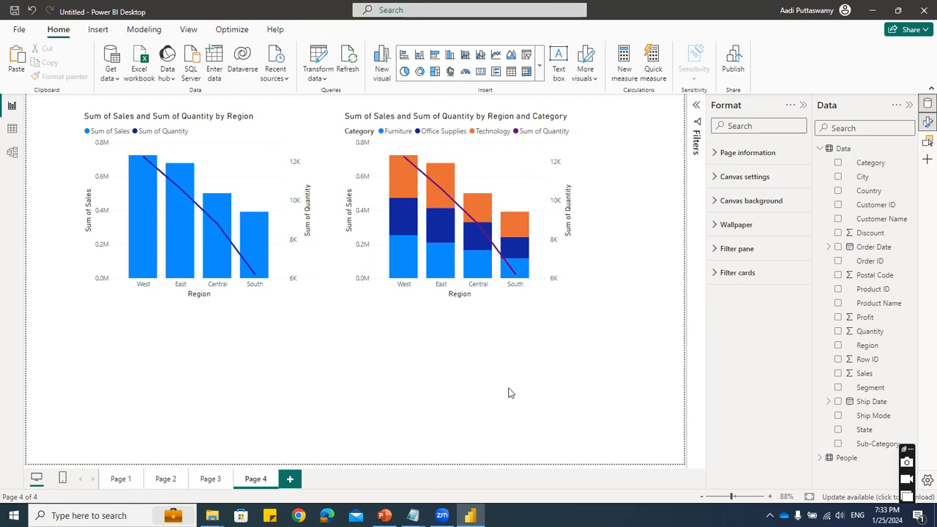
- Add a new blank page to the report after Page 4
left_click(291, 479)
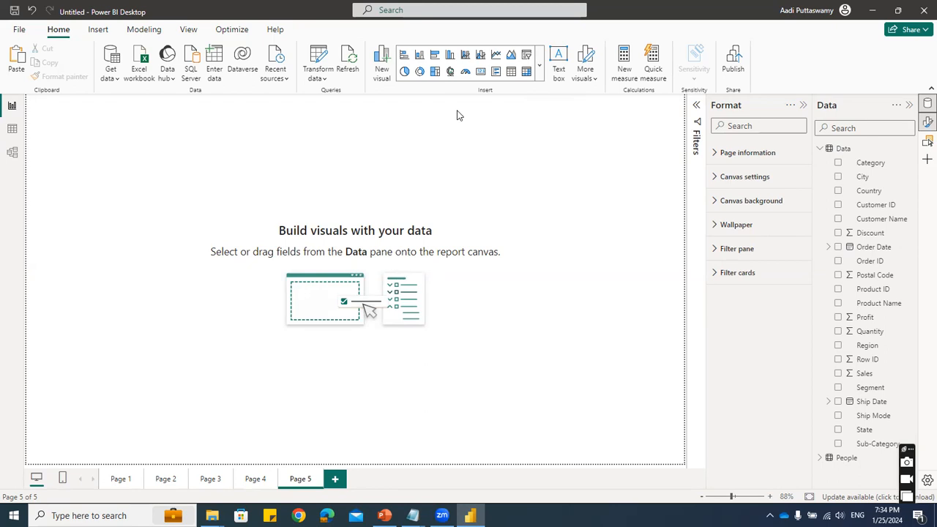
left_click(538, 65)
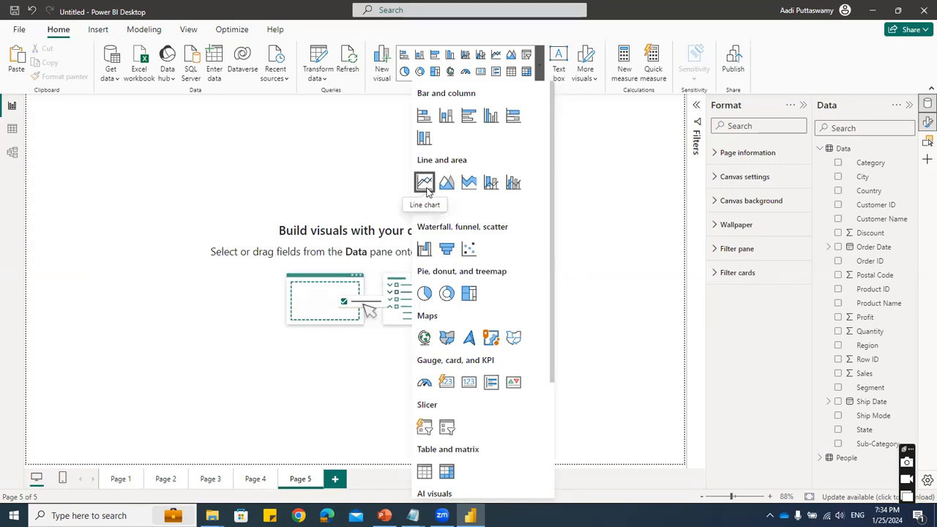
left_click(335, 156)
- Copy the Sum of Sales by Region column chart from Page 1 onto Page 5 and convert the copy to a line chart
left_click(117, 479)
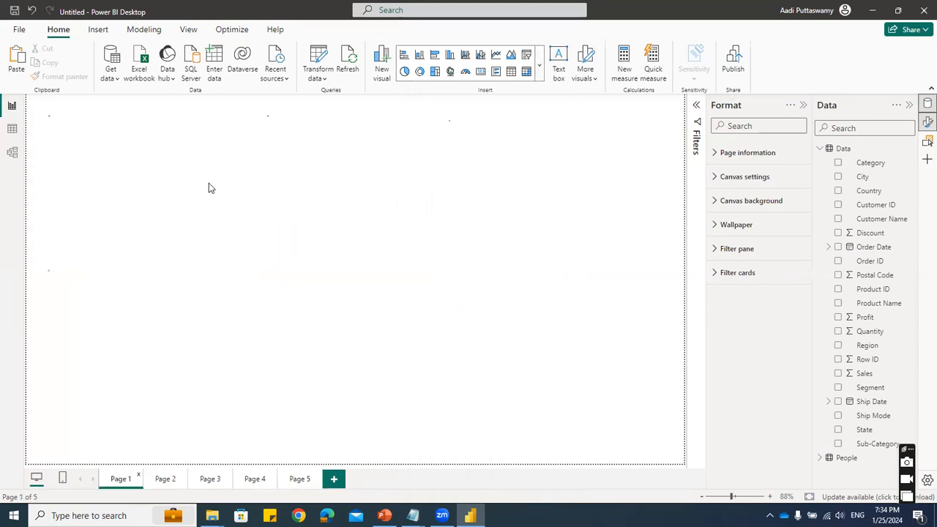
left_click(166, 125)
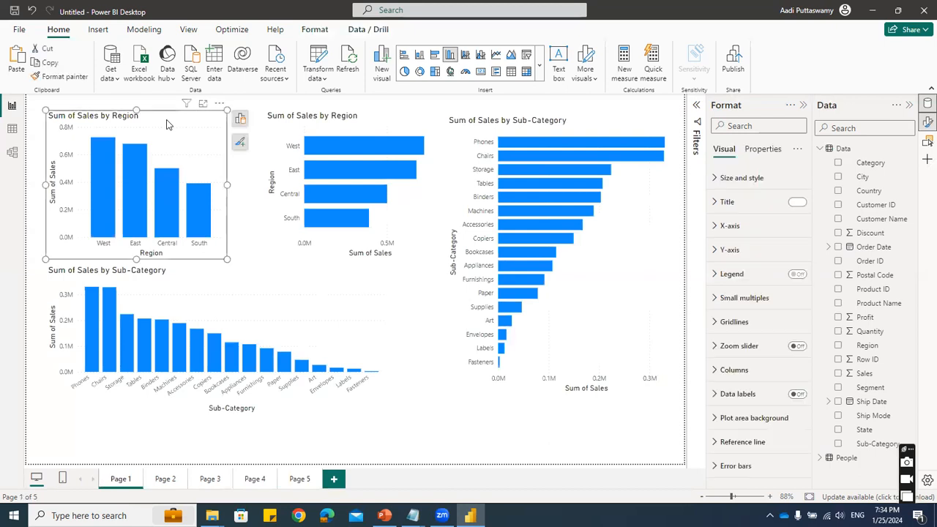
left_click(299, 478)
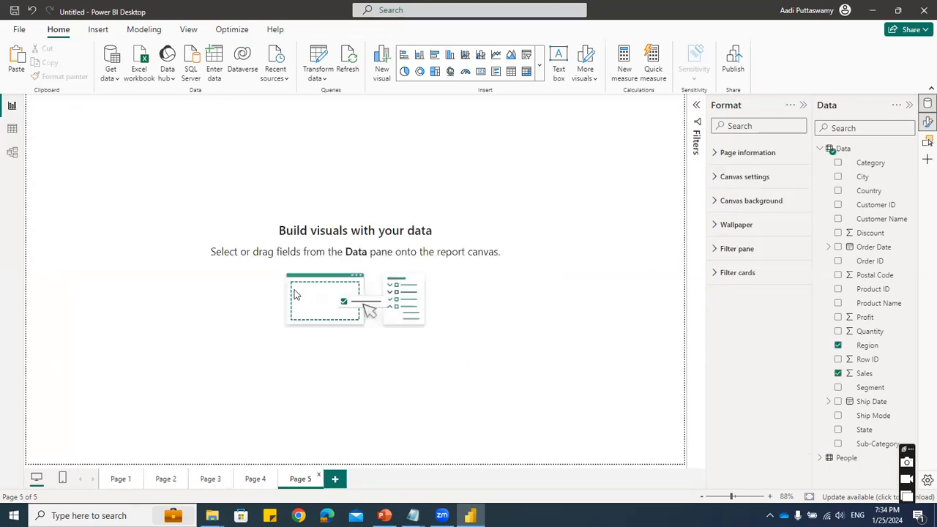
key("ctrl+v")
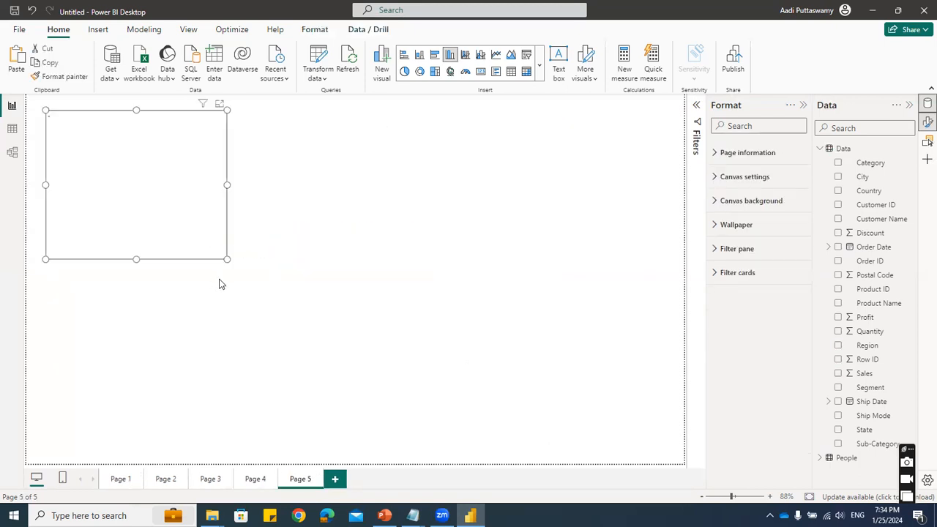
left_click(539, 65)
left_click(423, 183)
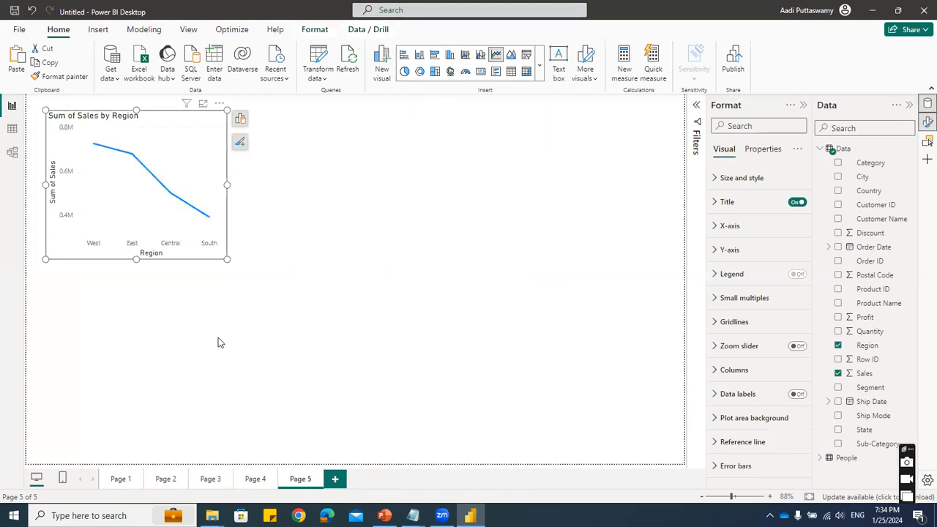
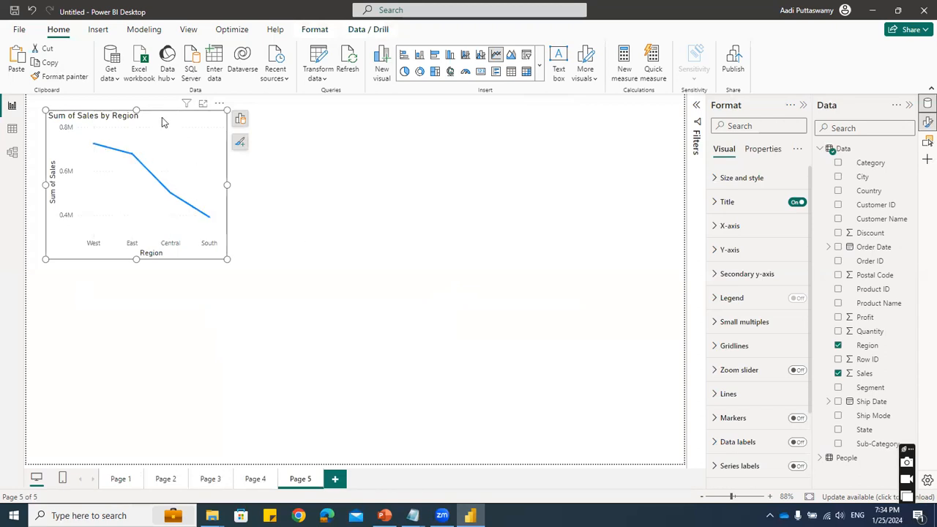
- Replace the Region line chart on Page 5 with a new empty line chart, enlarged and moved toward the upper middle of the canvas
key("Delete")
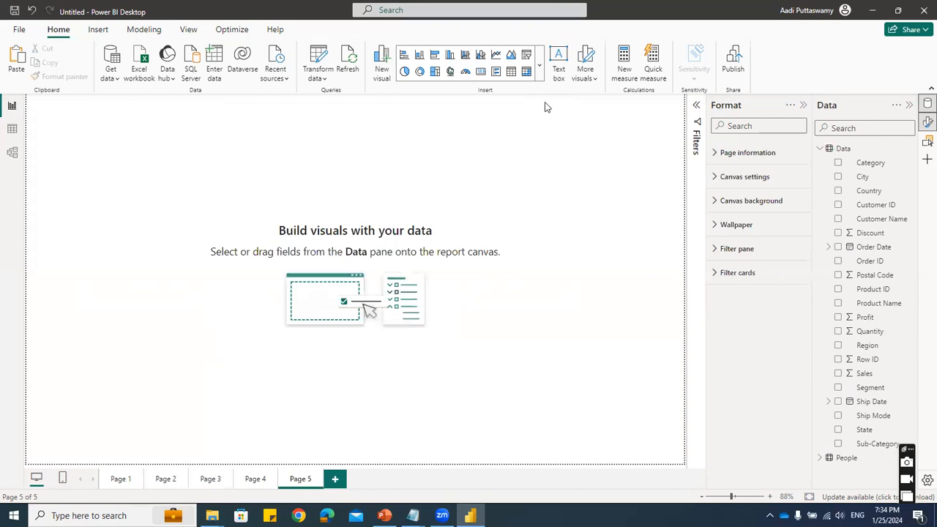
left_click(539, 65)
left_click(425, 182)
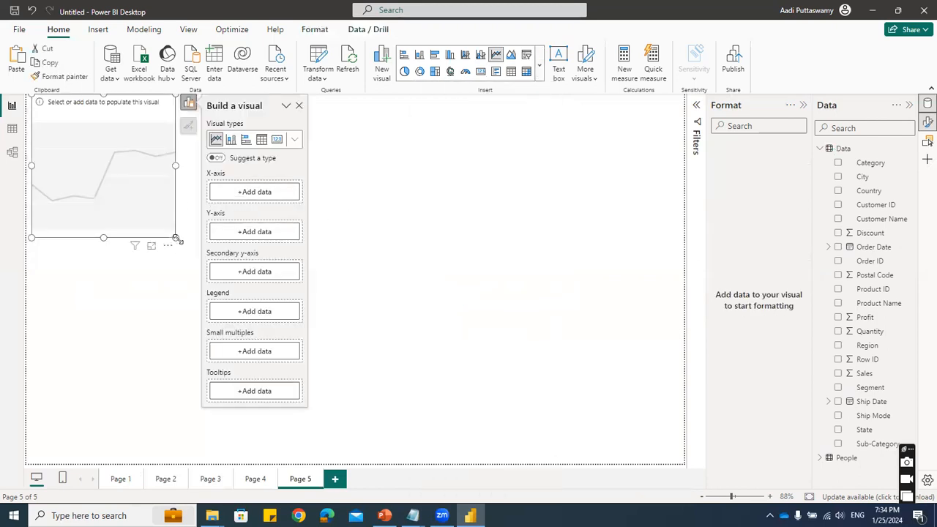
left_click_drag(177, 240, 338, 297)
left_click_drag(238, 109, 310, 128)
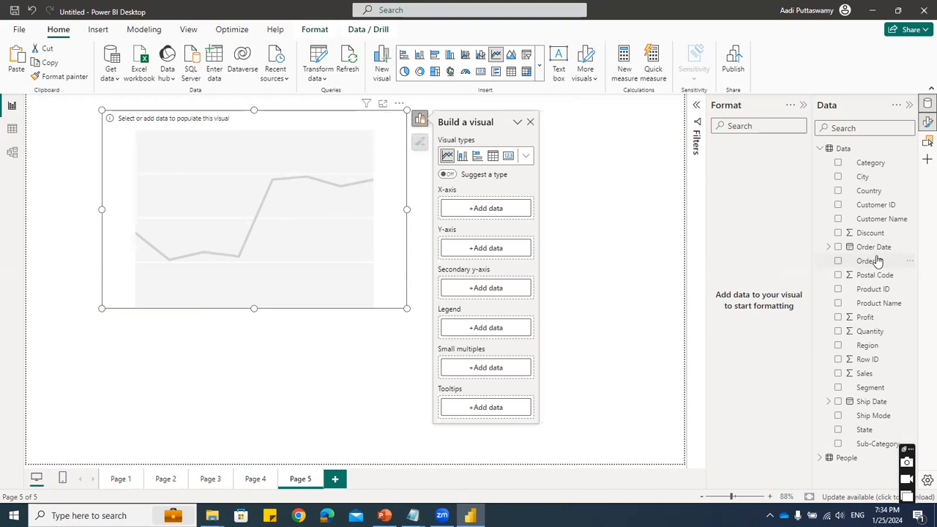
- Plot Sales by Month in the empty line chart, taking Month from the Order Date hierarchy
left_click(828, 247)
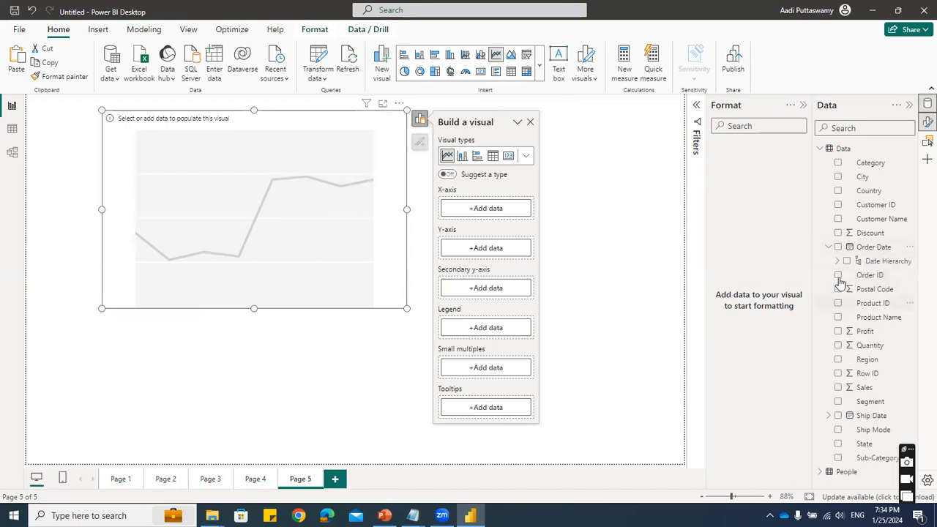
left_click(837, 261)
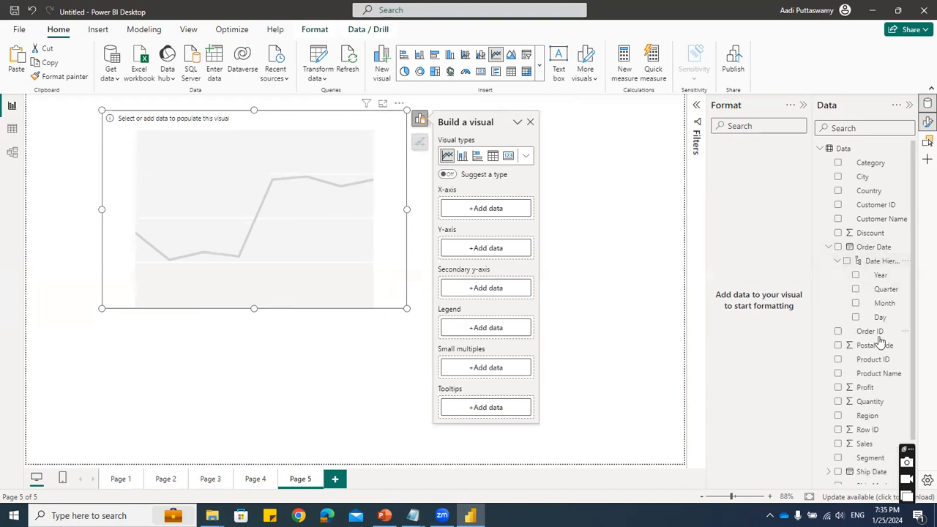
left_click(856, 303)
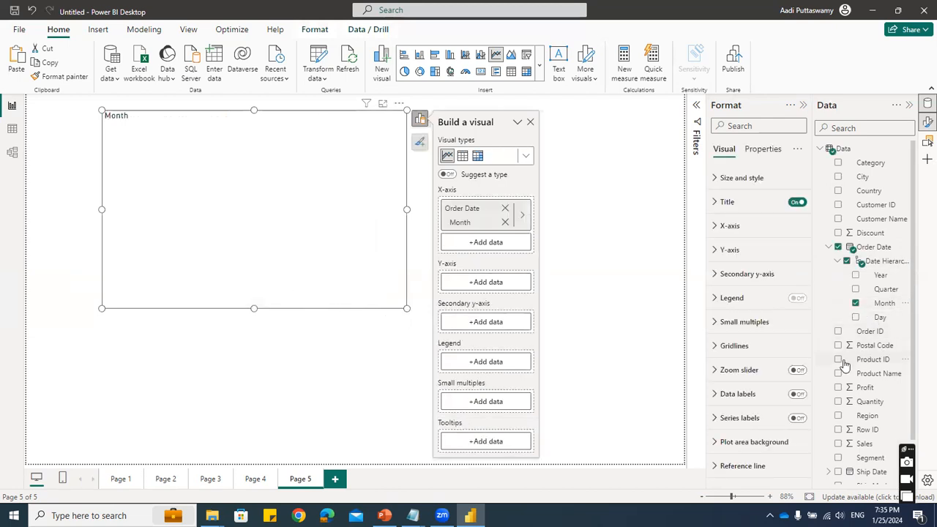
scroll(847, 366, "down", 2)
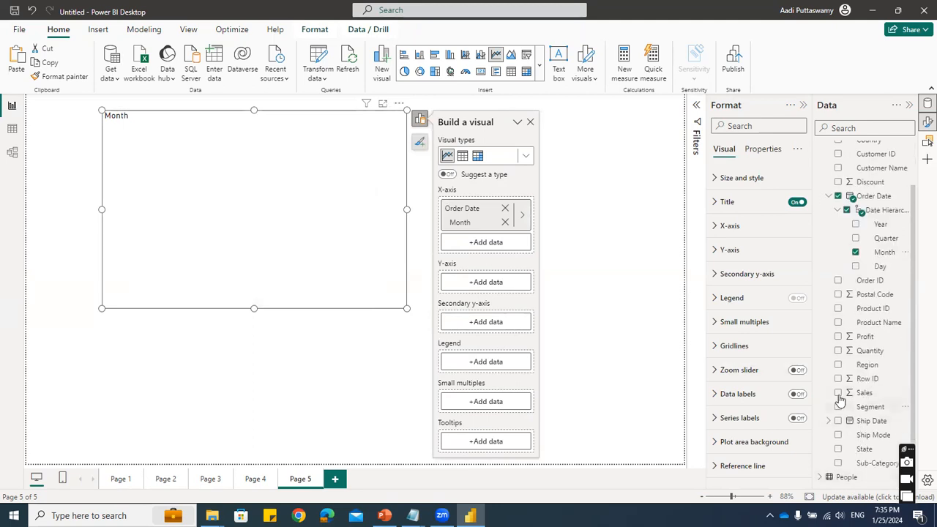
left_click(839, 393)
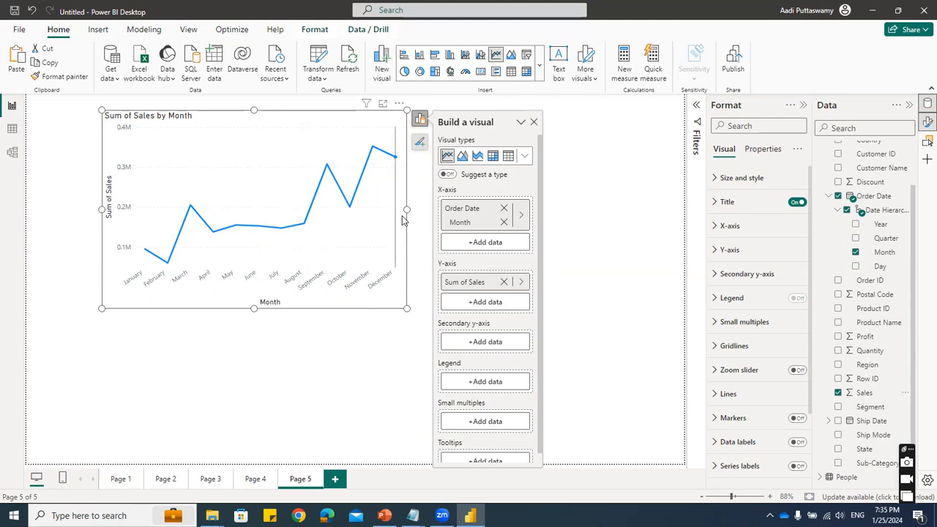
- Widen the Sum of Sales by Month chart across most of the page and shift it slightly left
left_click_drag(406, 220, 610, 219)
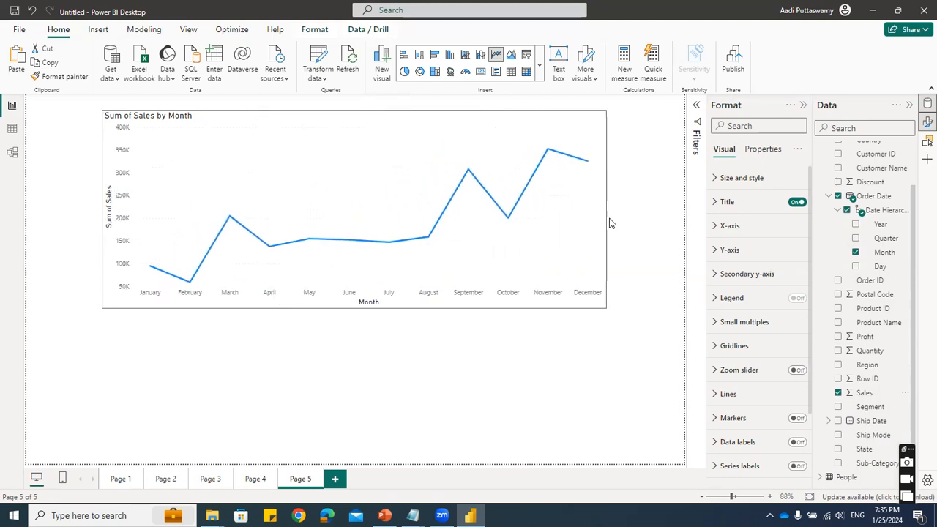
left_click_drag(361, 119, 340, 123)
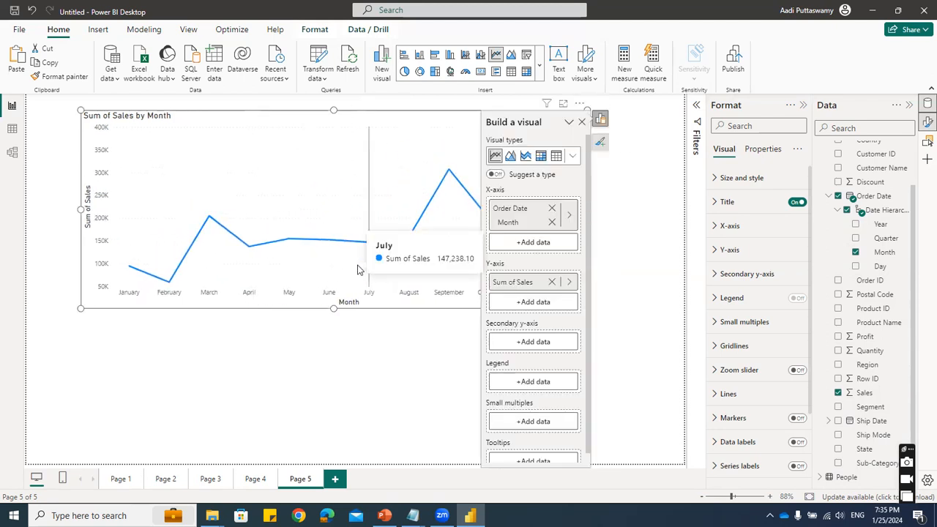
left_click(369, 374)
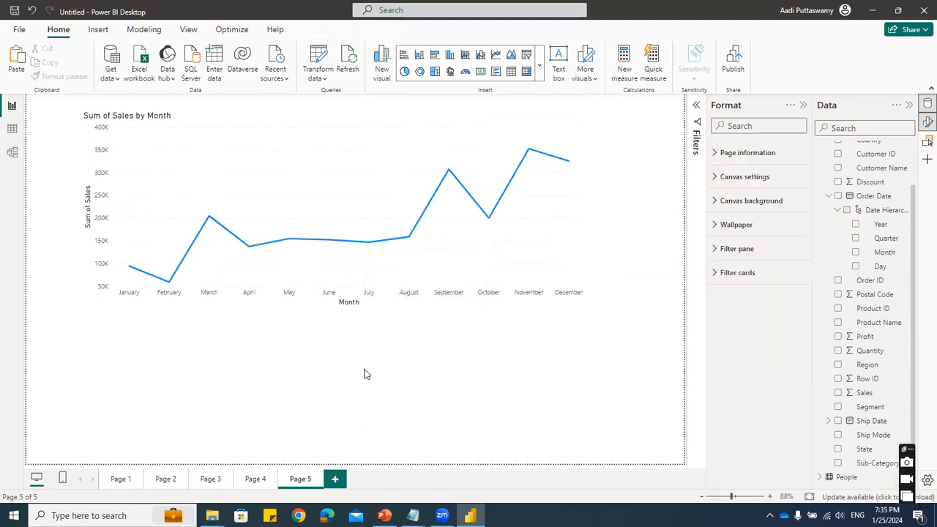
- Set the line type of the Sum of Sales by Month chart to Smooth, keeping the Round join type
left_click(507, 119)
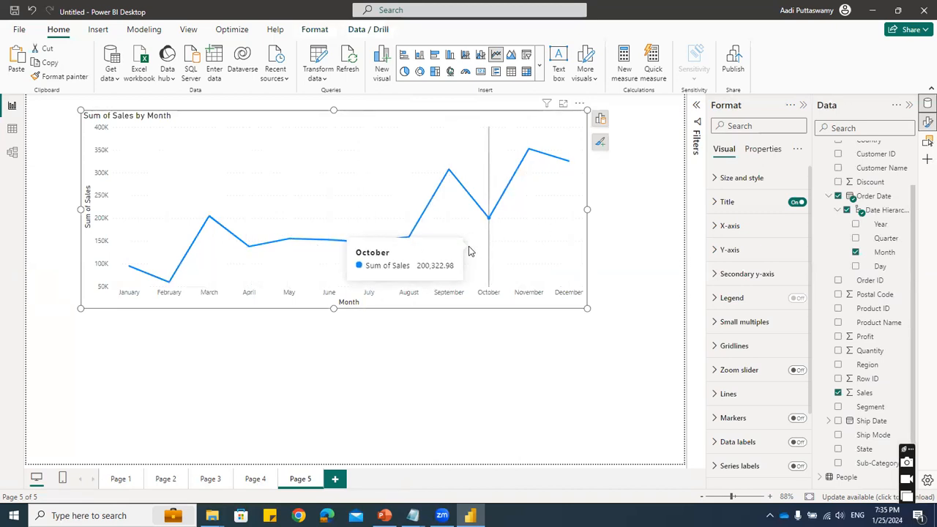
left_click(717, 395)
scroll(722, 334, "down", 5)
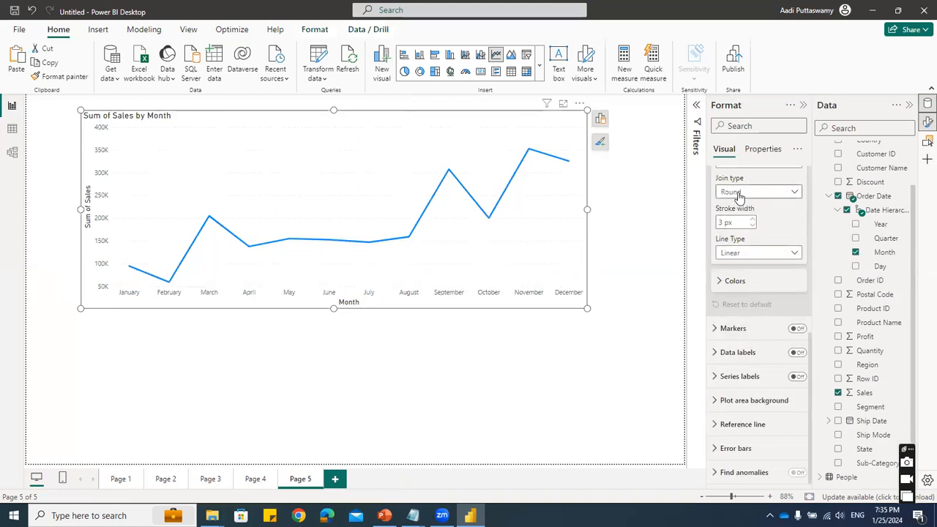
left_click(735, 194)
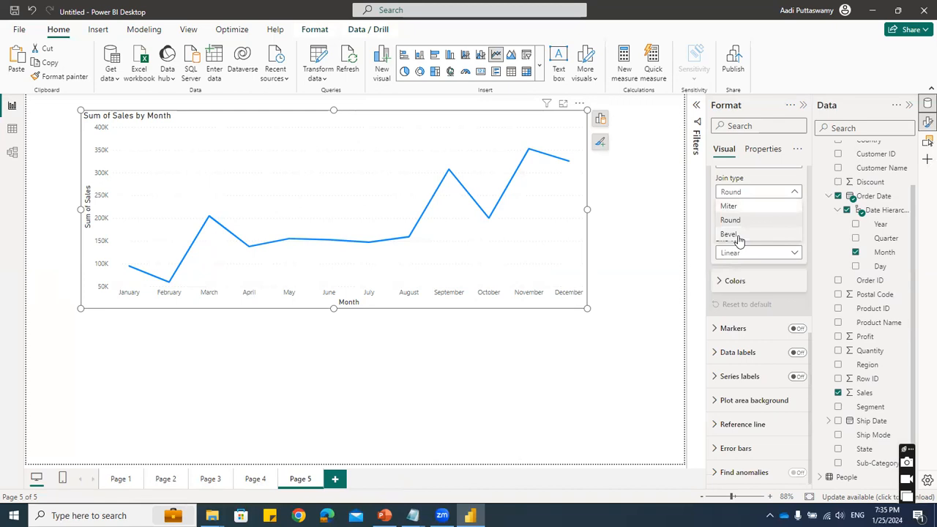
left_click(752, 183)
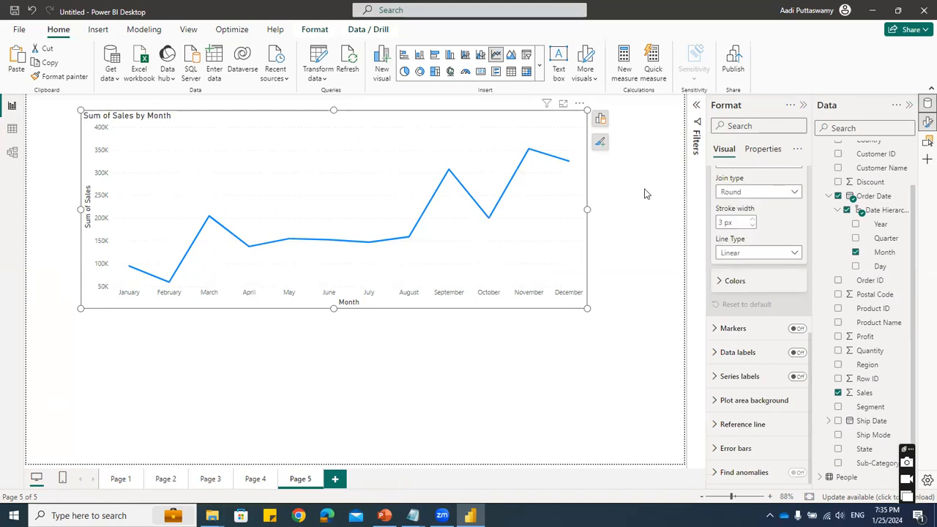
left_click(747, 252)
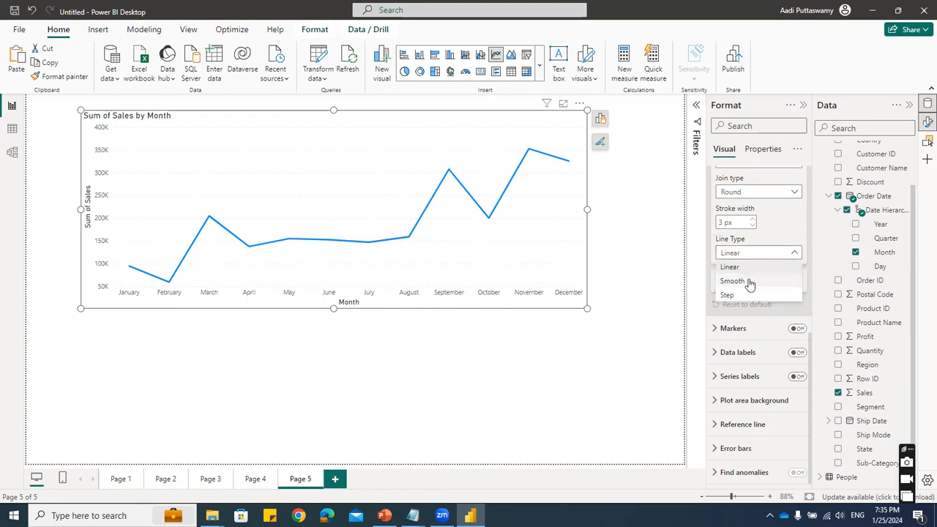
left_click(748, 282)
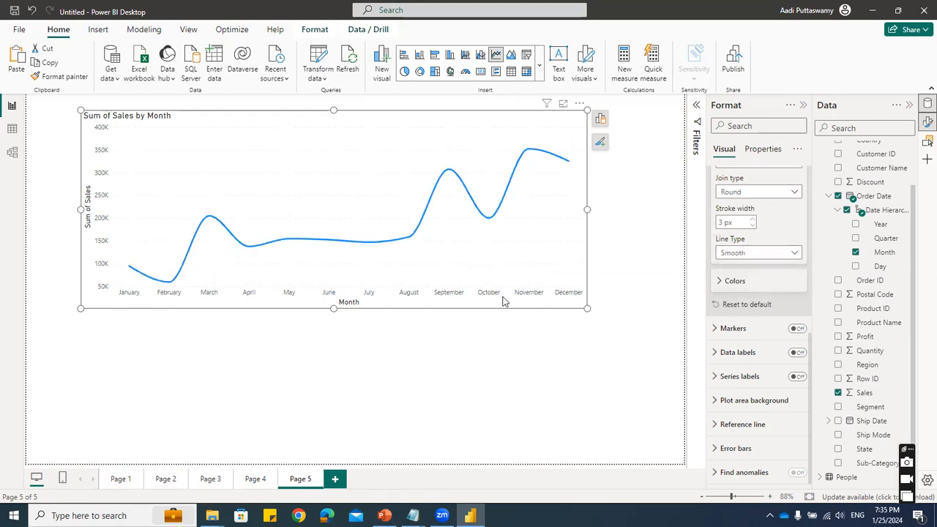
- Try the Step line type on the monthly sales chart, return it to Linear and inspect the first months' points
left_click(746, 253)
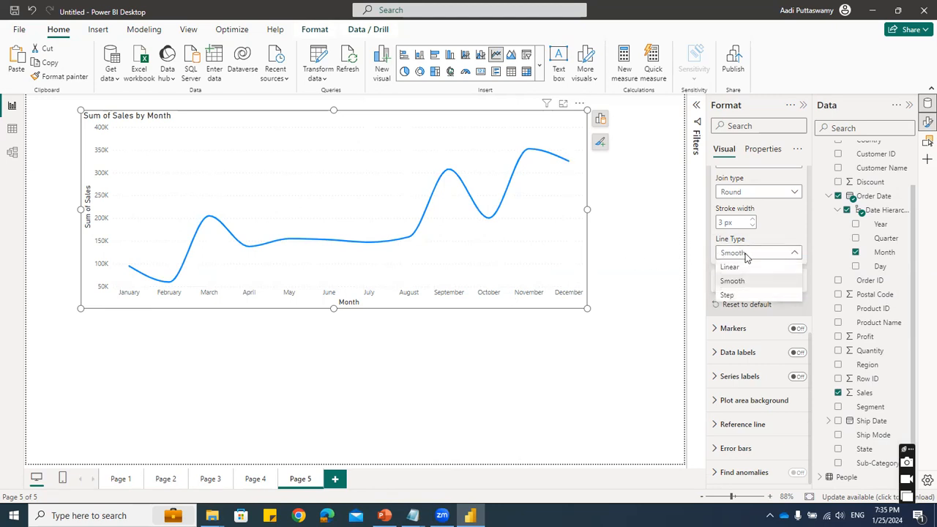
left_click(734, 295)
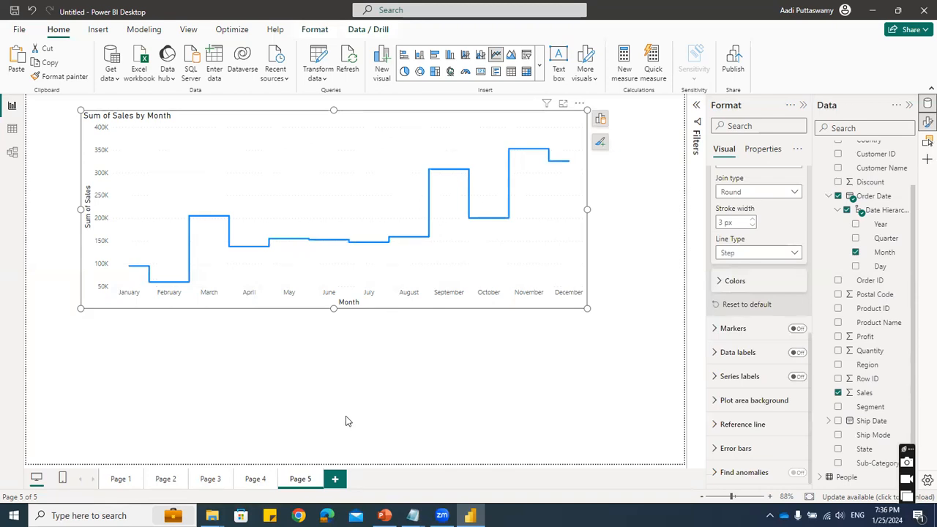
left_click(746, 255)
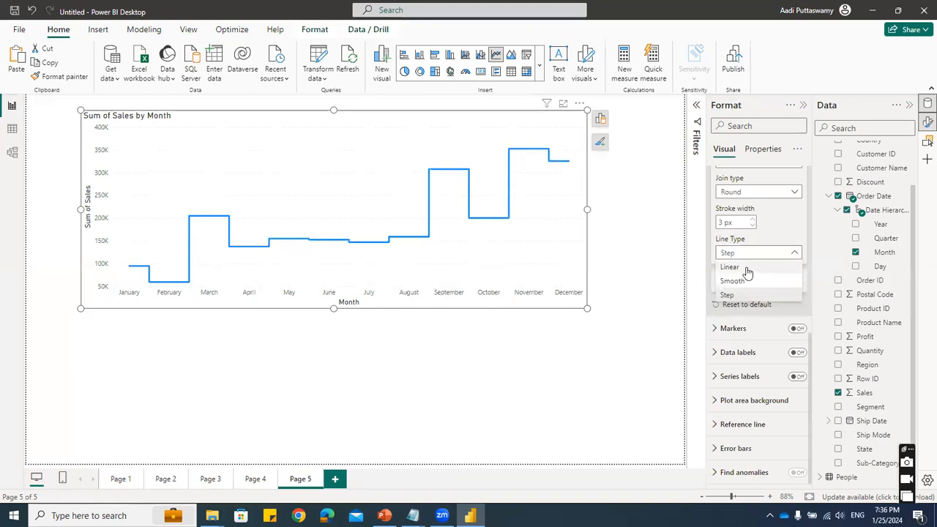
left_click(462, 316)
mouse_move(129, 270)
mouse_move(169, 284)
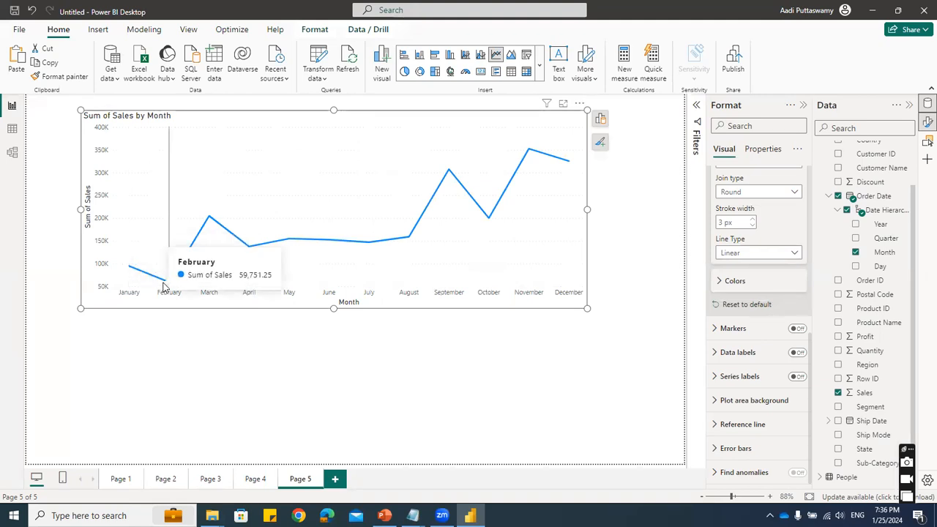
mouse_move(200, 220)
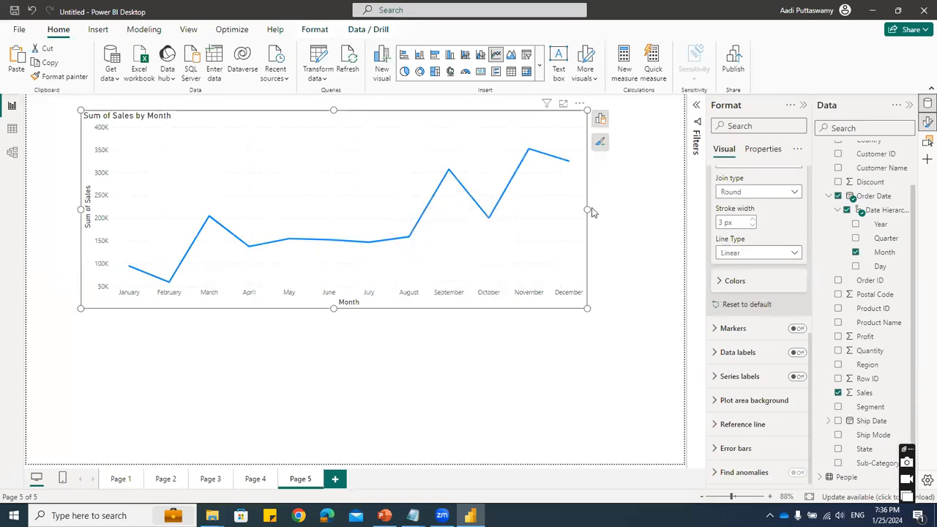
- Compare the Smooth and Step line types again on the monthly sales chart
left_click(758, 254)
left_click(741, 281)
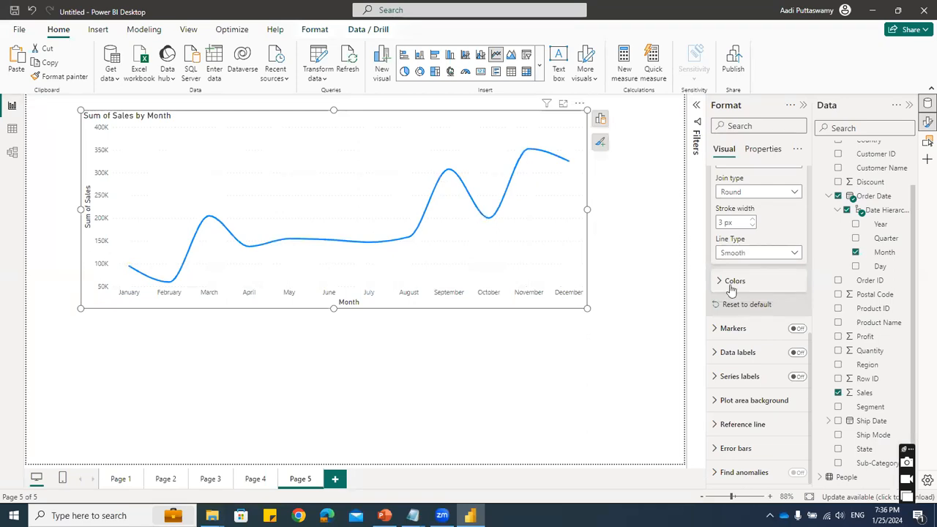
left_click(764, 252)
left_click(730, 295)
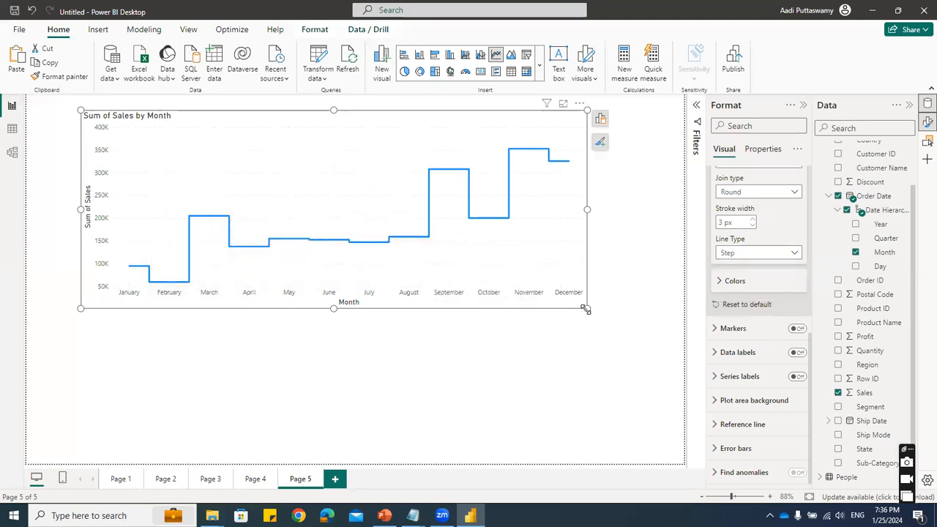
- Make the monthly sales chart slightly wider and shorter, and set its line type to Smooth
left_click_drag(585, 309, 595, 292)
left_click(748, 255)
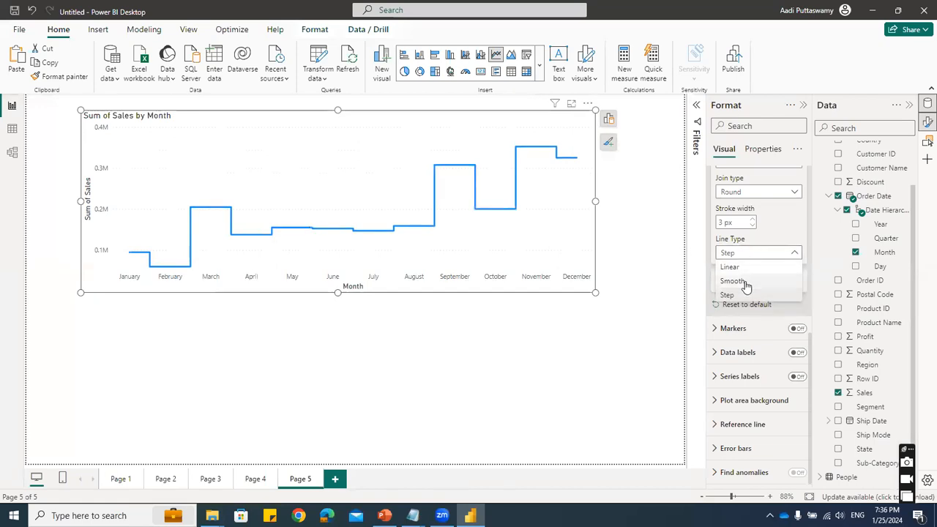
left_click(732, 281)
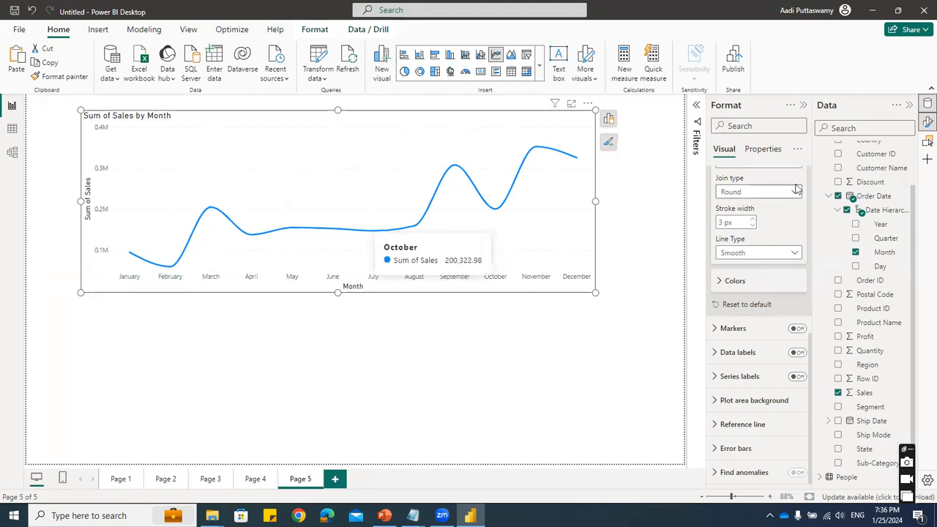
scroll(776, 219, "up", 5)
left_click(722, 237)
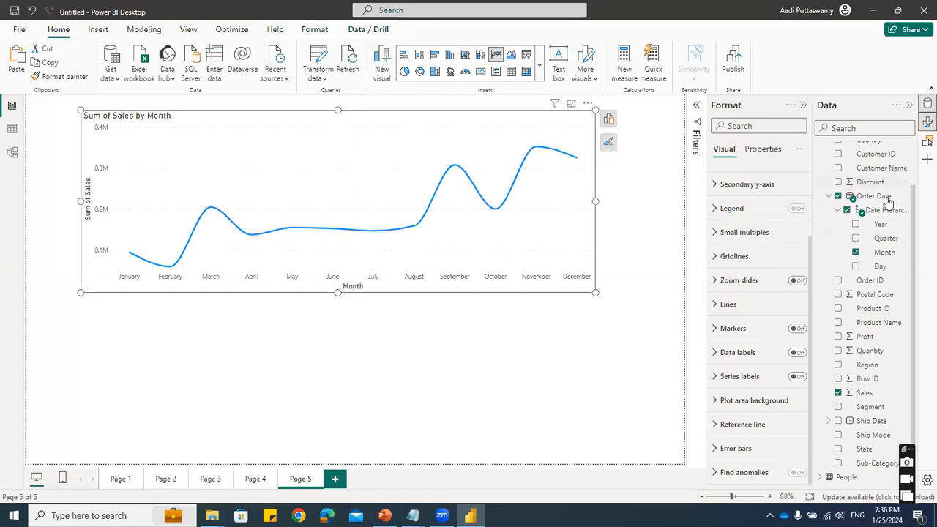
- Split the monthly sales line chart by Ship Mode
left_click(839, 436)
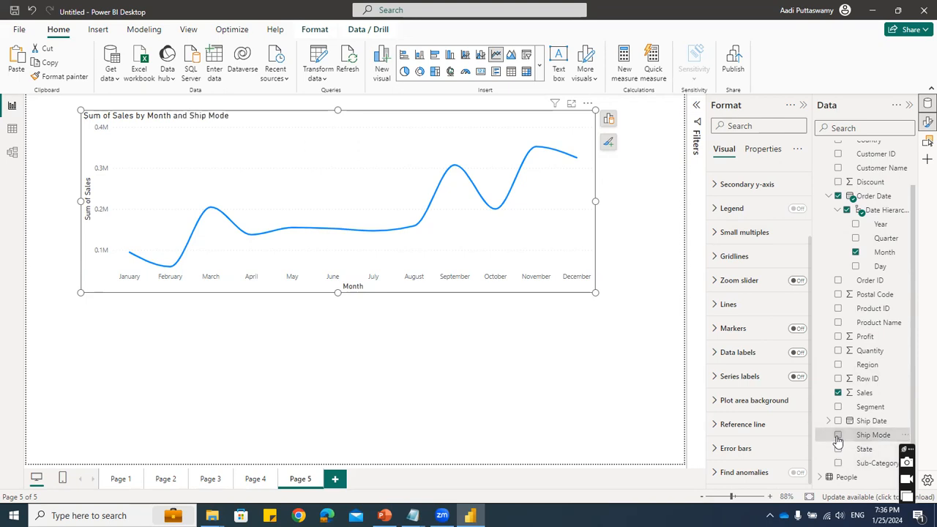
left_click(347, 344)
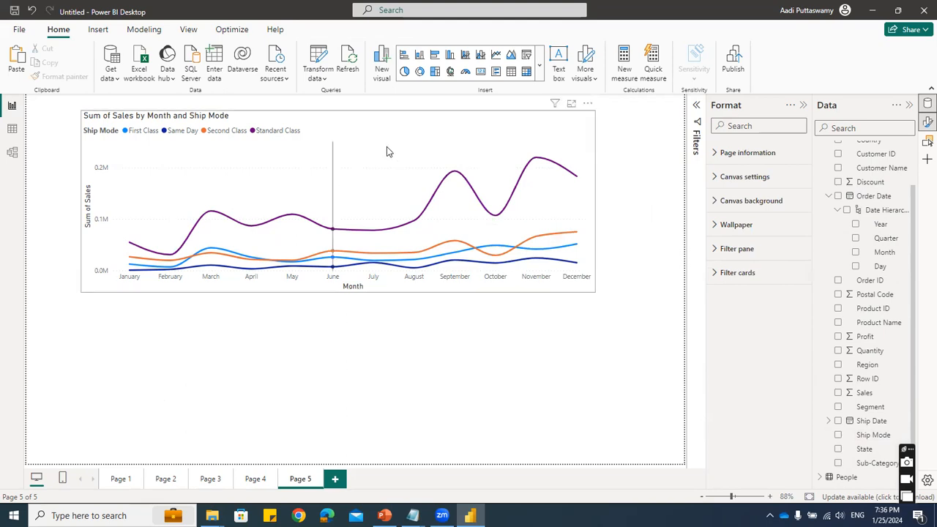
- Turn on markers for all series of the Month and Ship Mode line chart and slightly reduce the chart's height
left_click(439, 130)
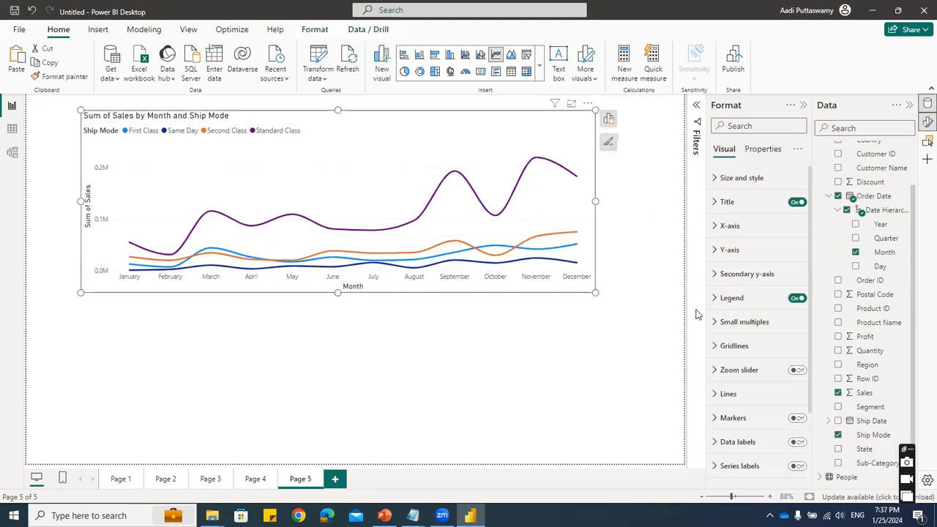
scroll(739, 414, "down", 2)
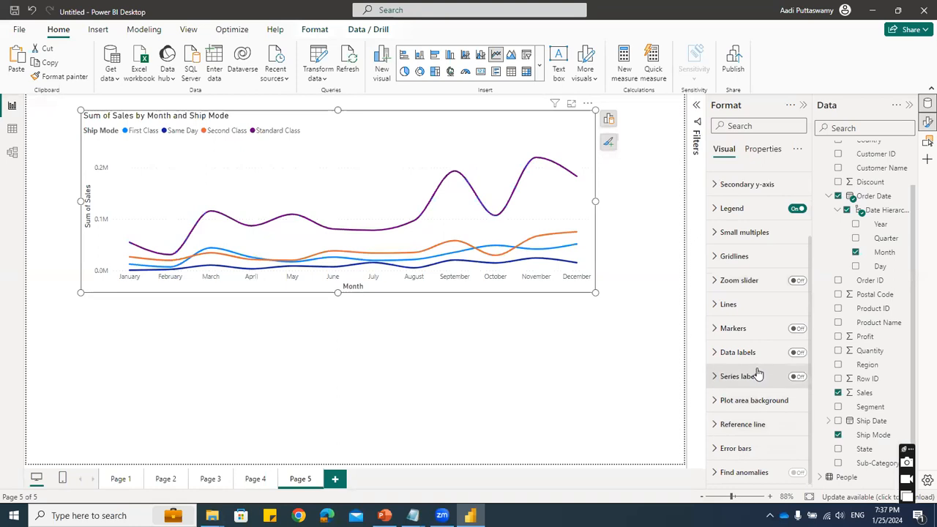
left_click(732, 327)
left_click(801, 330)
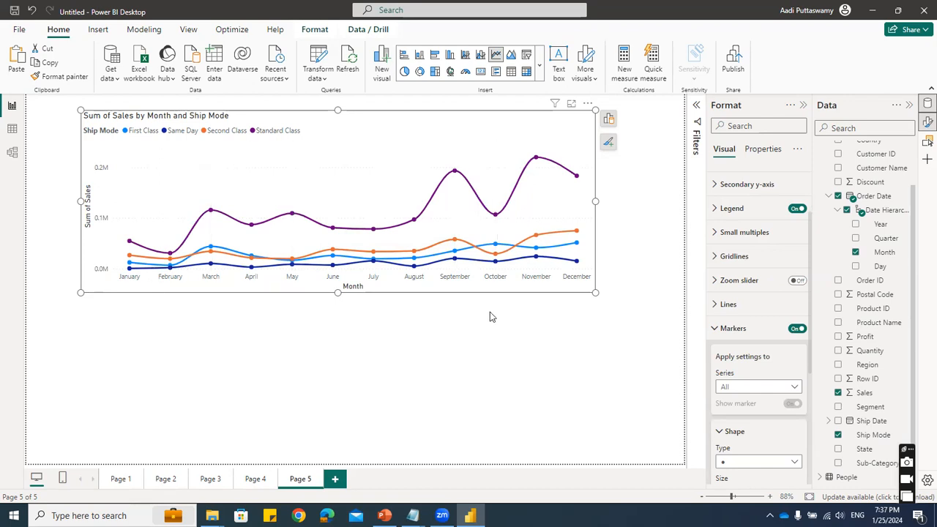
left_click_drag(337, 289, 338, 280)
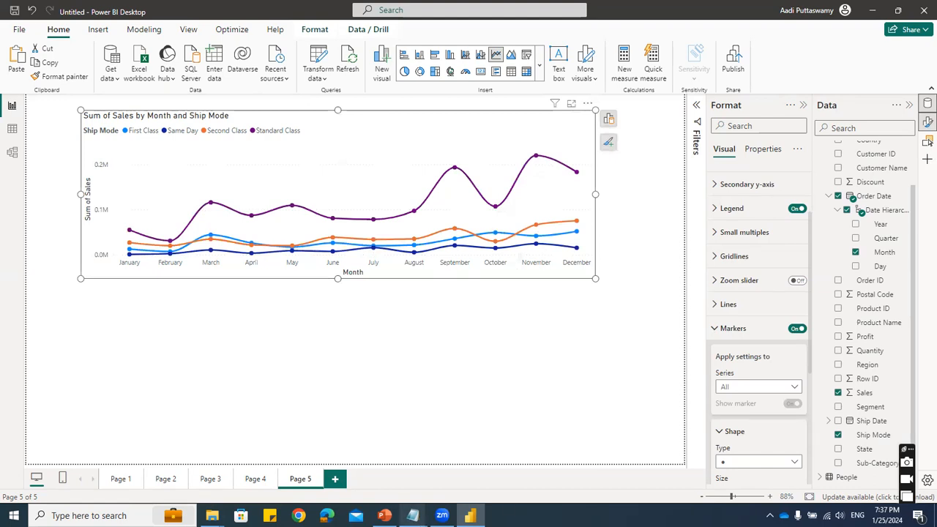
- Switch to Notepad and add the heading "Time Series / Trend" below the comparison chart list, after a blank line
mouse_move(413, 515)
left_click(445, 458)
left_click(221, 249)
key("Return")
key("Return")
type("Time Se")
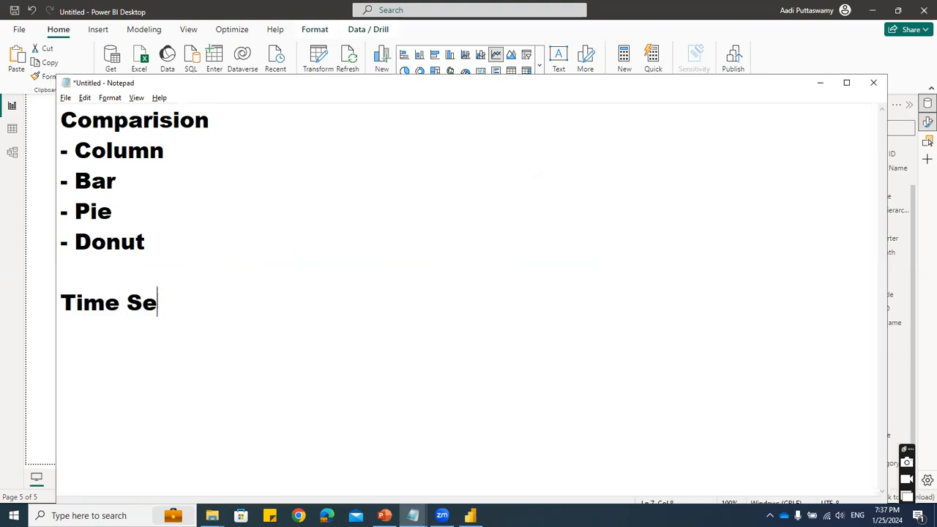
type("ries / Tre")
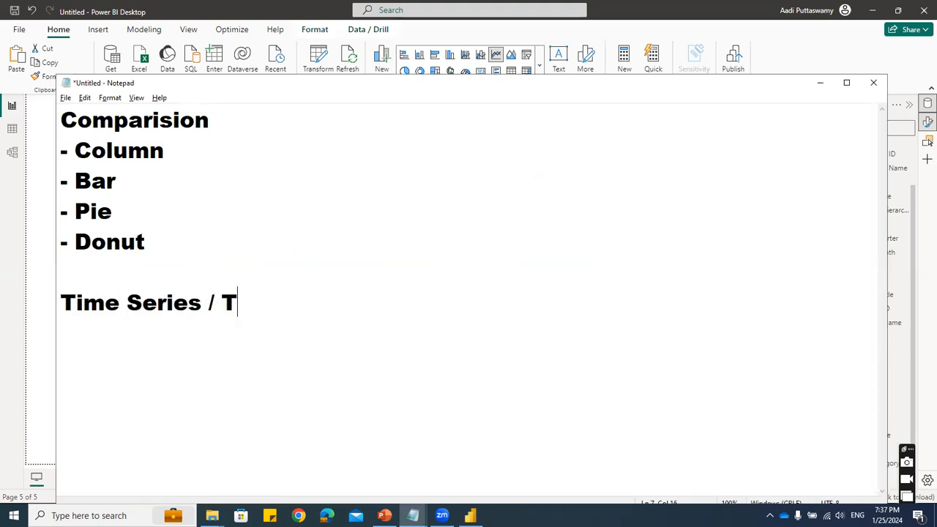
key("BackSpace")
type("rend")
- List "- Line" and "- Area" on separate lines under the Time Series / Trend heading
key("Return")
type("- Line")
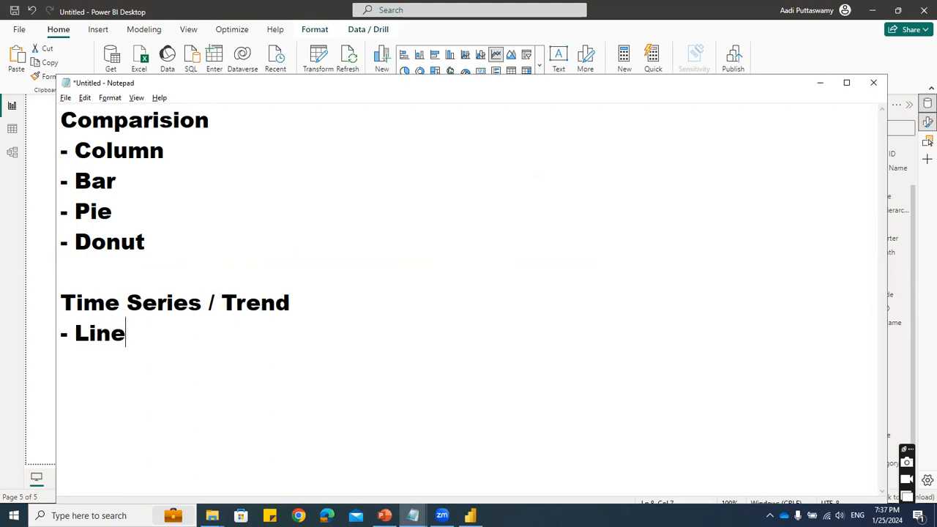
type("- Area")
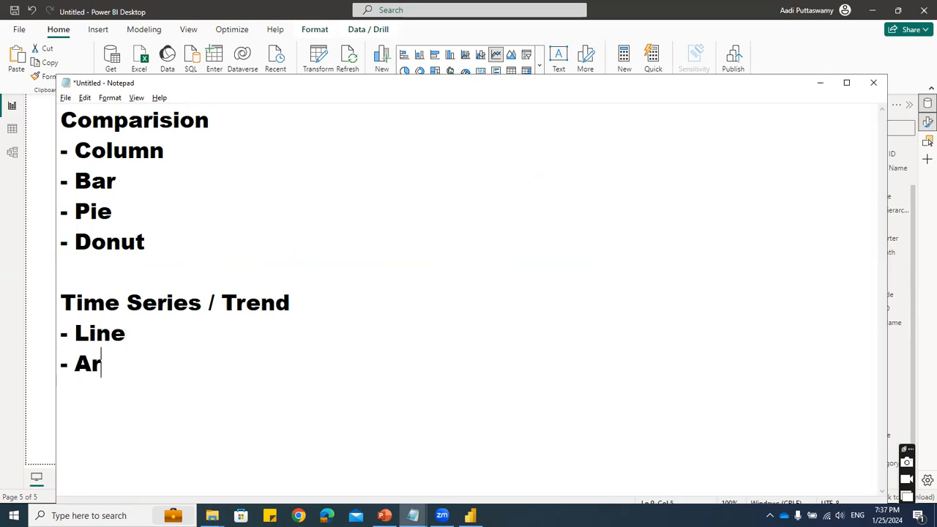
- Switch back to Power BI Desktop, duplicate the Month and Ship Mode line chart below the original, and shorten the original to make room
key("alt+Tab")
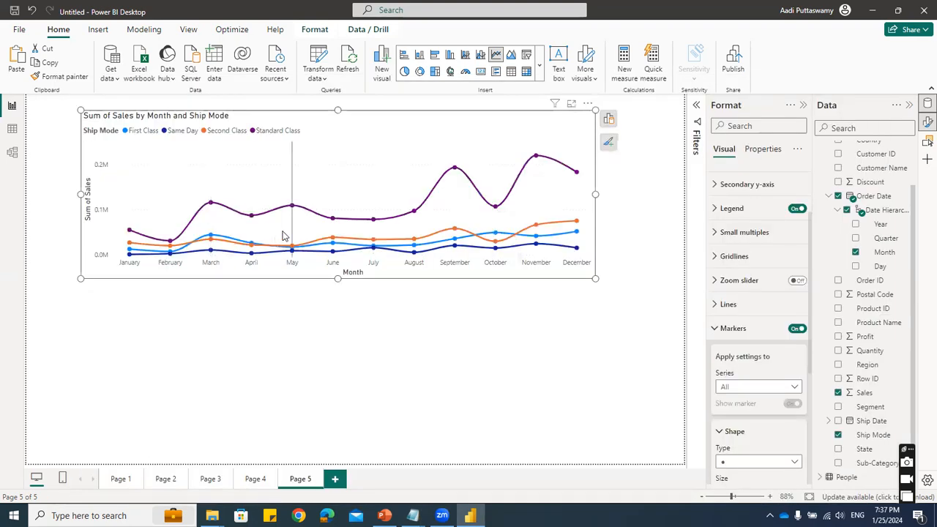
mouse_move(284, 235)
key("ctrl+c")
key("ctrl+v")
left_click_drag(379, 115, 341, 260)
left_click(388, 264)
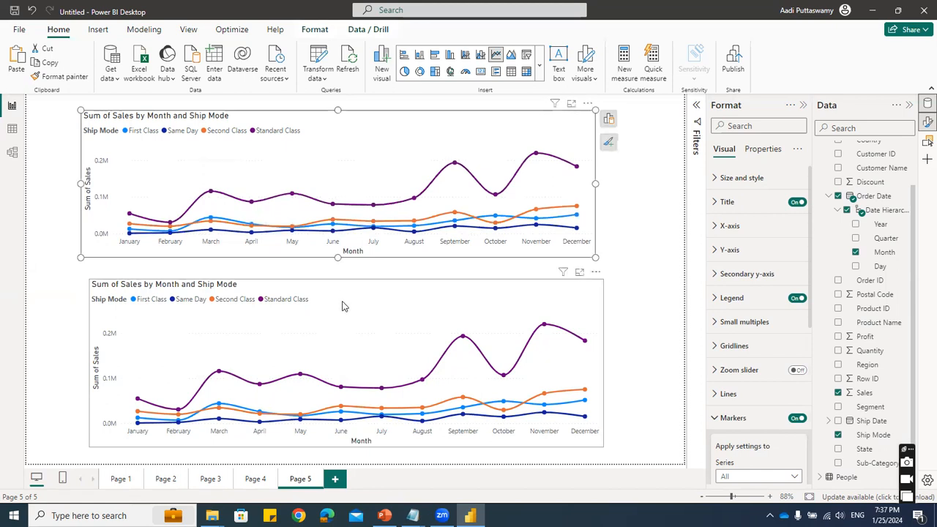
left_click_drag(345, 311, 345, 298)
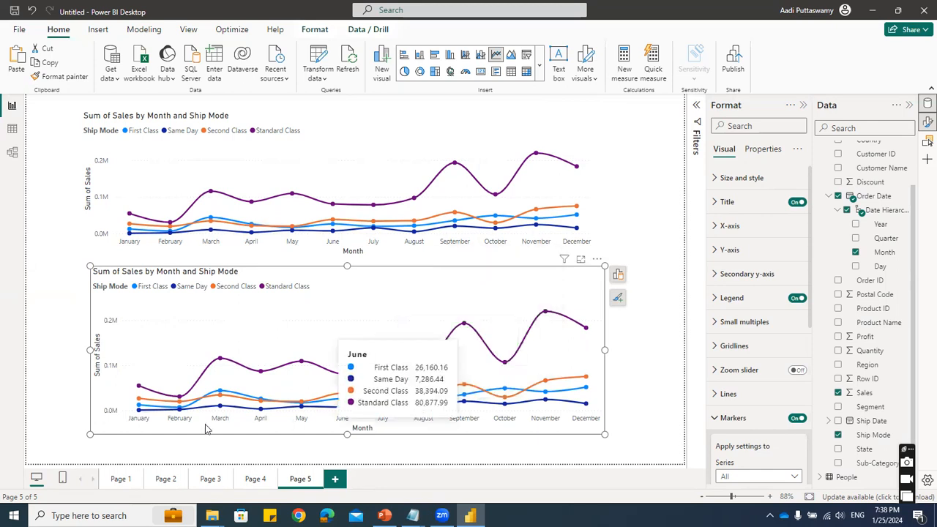
- Convert the lower copy of the monthly sales chart to a stacked area chart and move it up slightly beneath the line chart
left_click(619, 274)
left_click(593, 313)
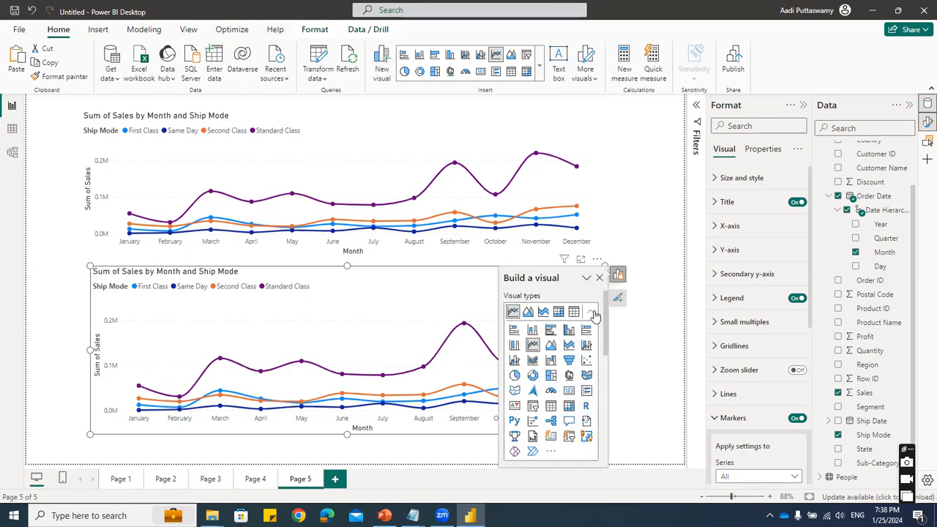
left_click(569, 348)
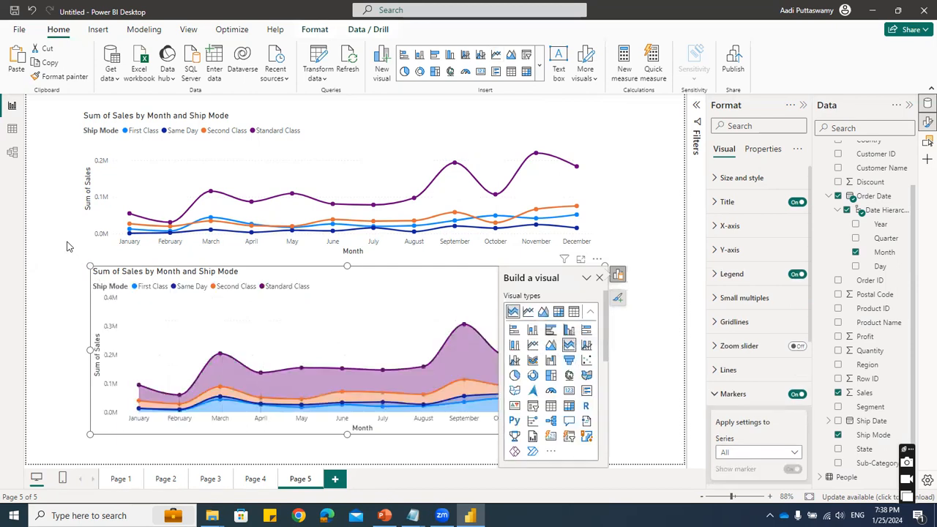
left_click(84, 269)
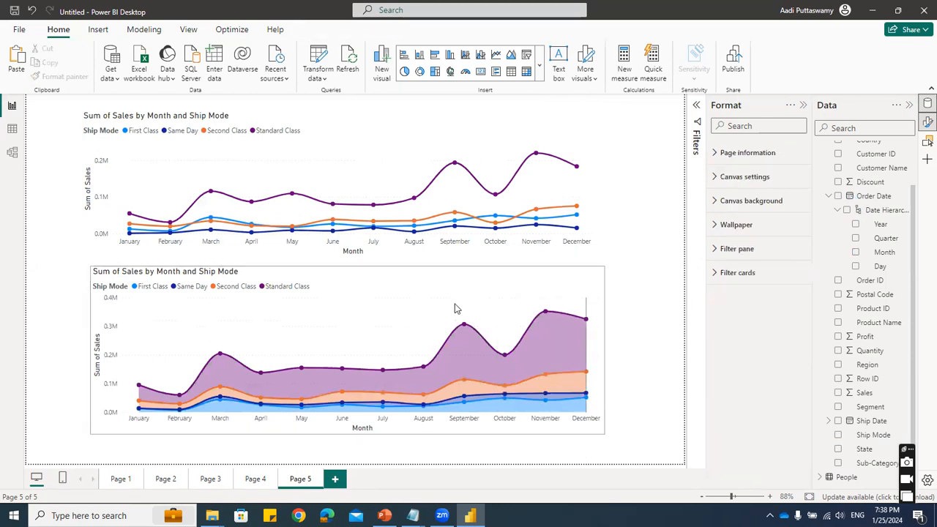
left_click(403, 262)
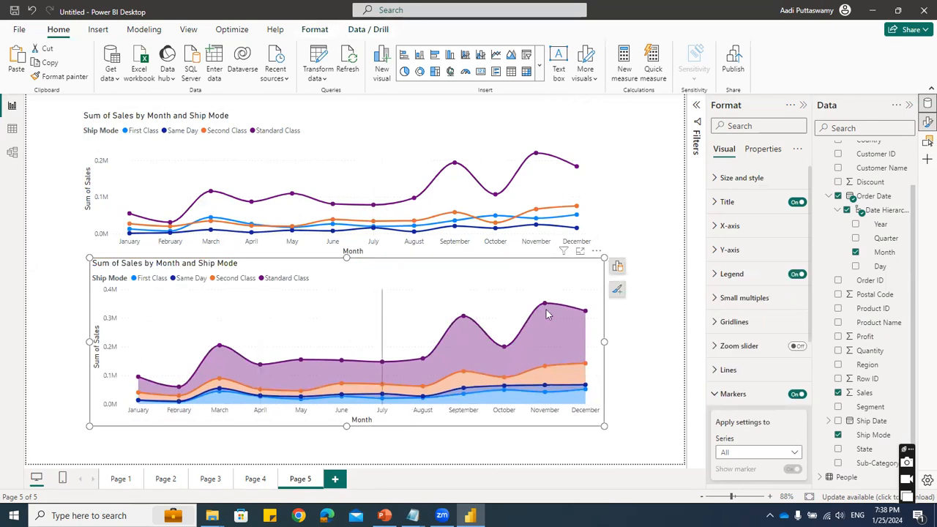
- Examine the stacked area chart's monthly values and review the comparison charts on Pages 1 to 4
mouse_move(367, 384)
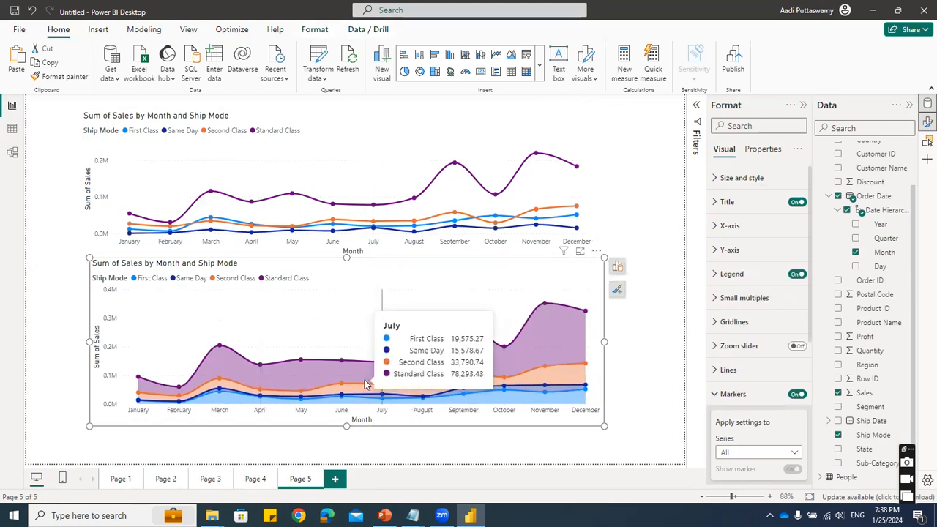
mouse_move(265, 377)
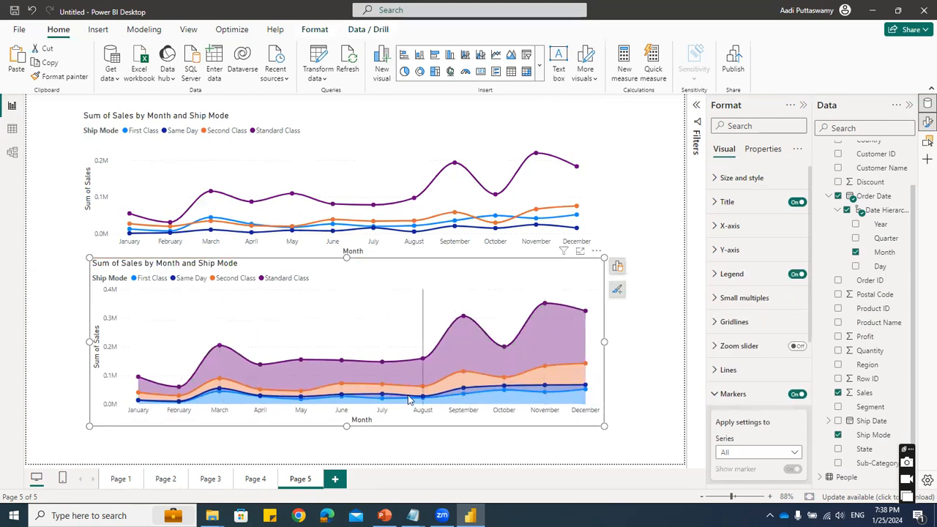
mouse_move(420, 395)
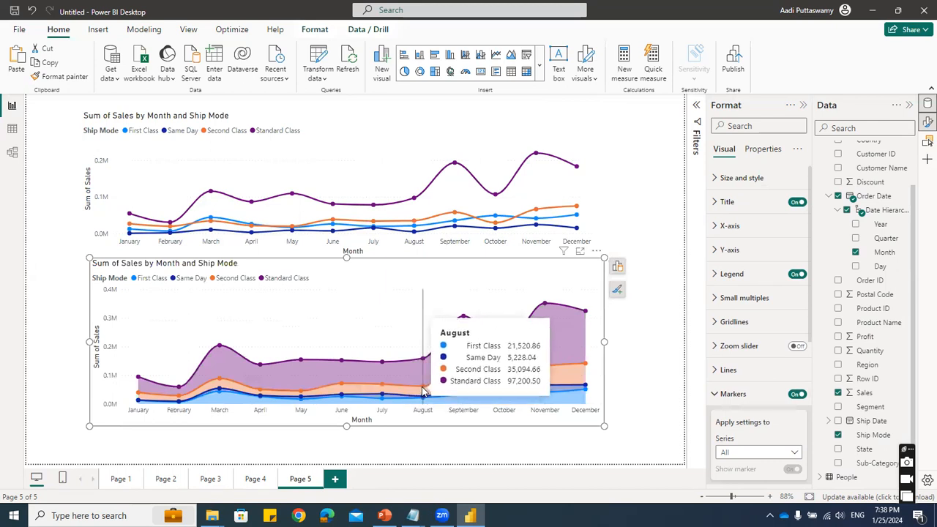
left_click(255, 480)
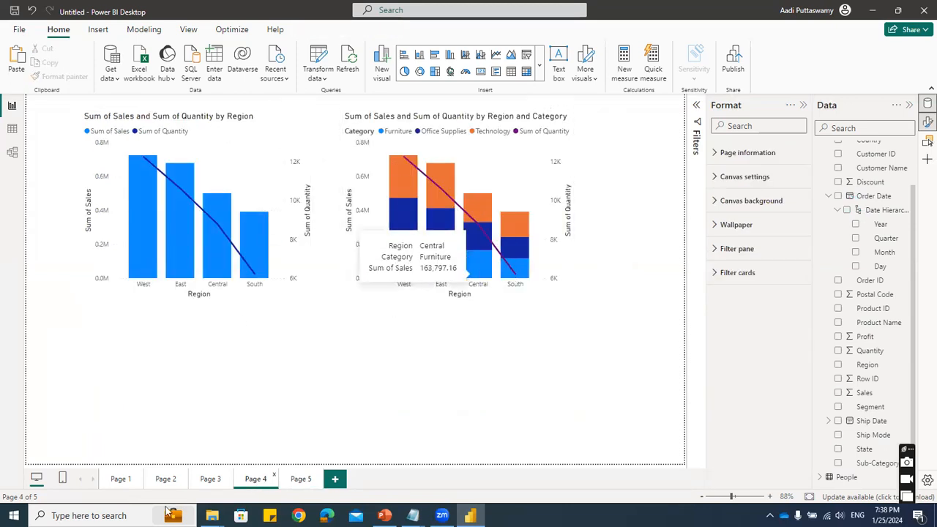
left_click(129, 478)
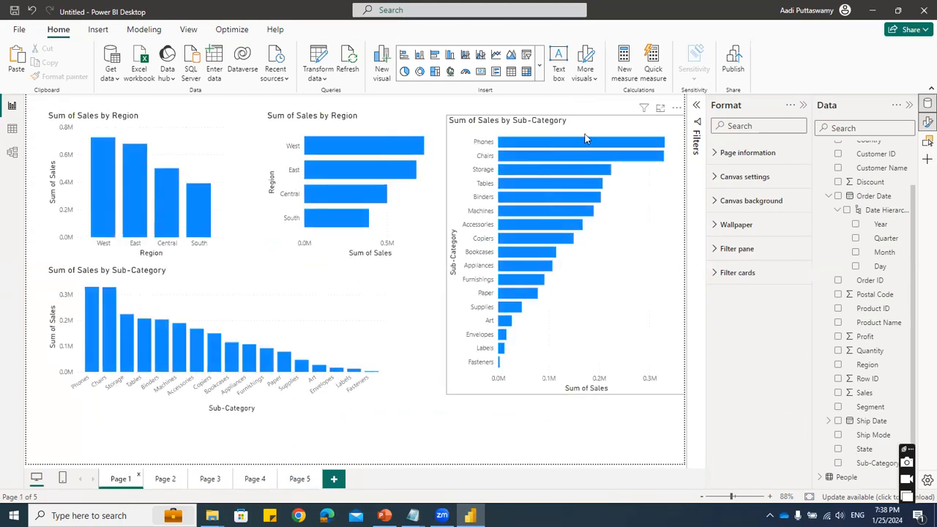
left_click(584, 128)
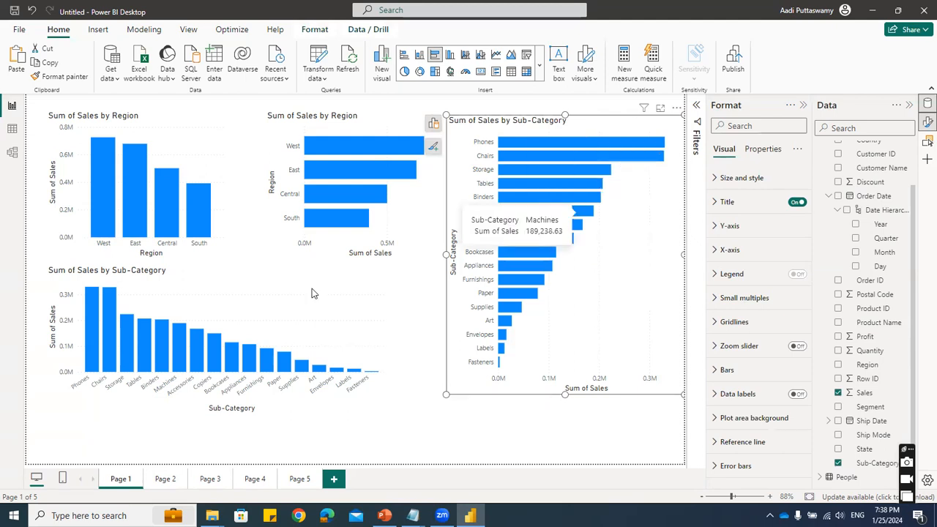
left_click(239, 287)
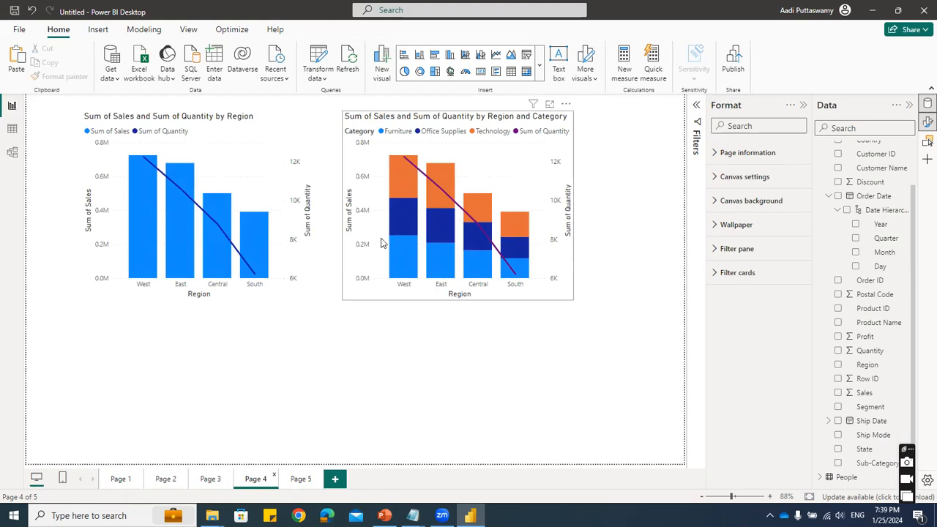
mouse_move(502, 236)
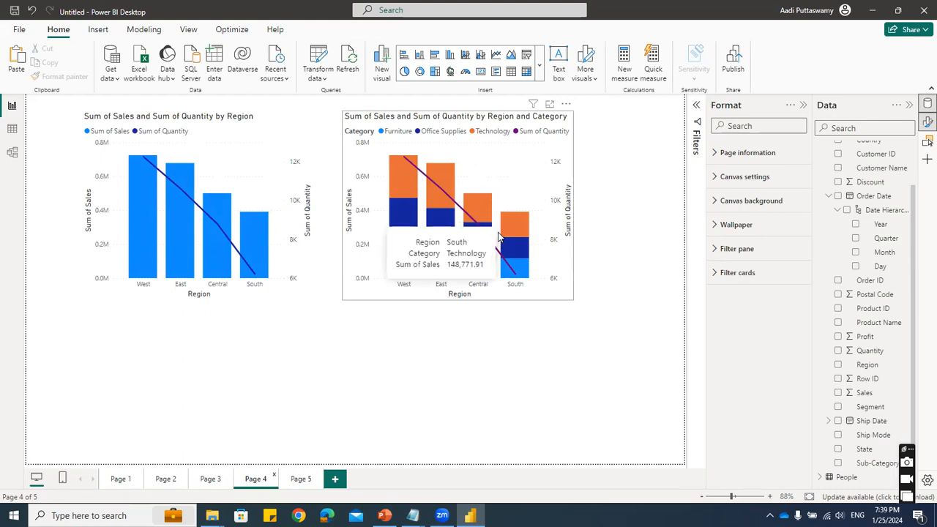
left_click(120, 479)
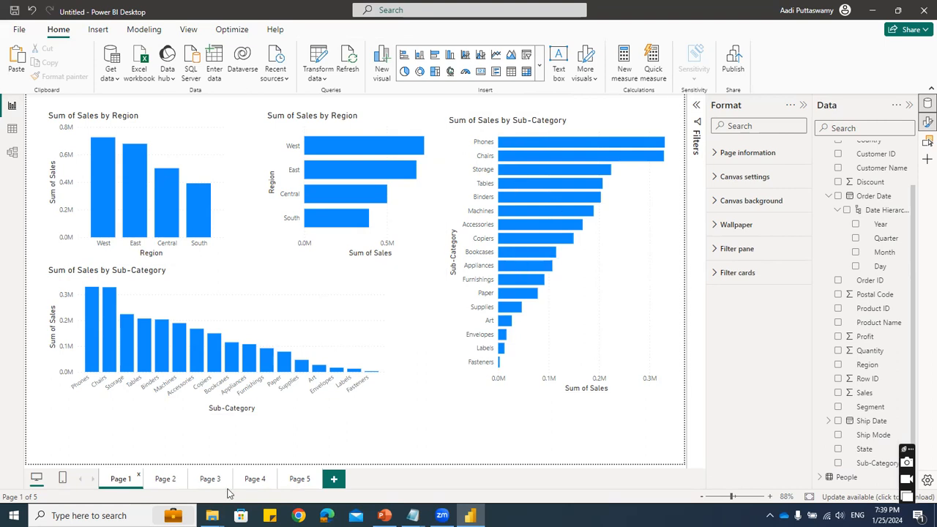
left_click(301, 479)
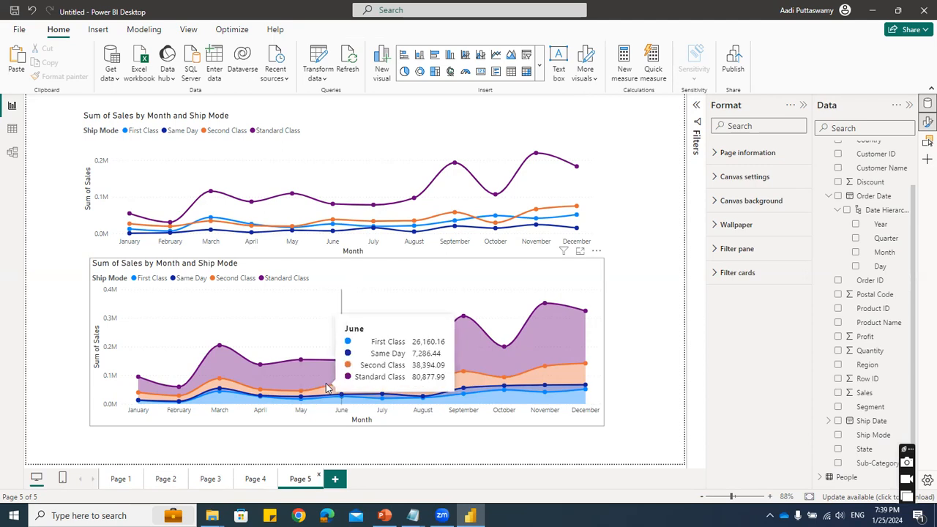
left_click(255, 479)
left_click(213, 478)
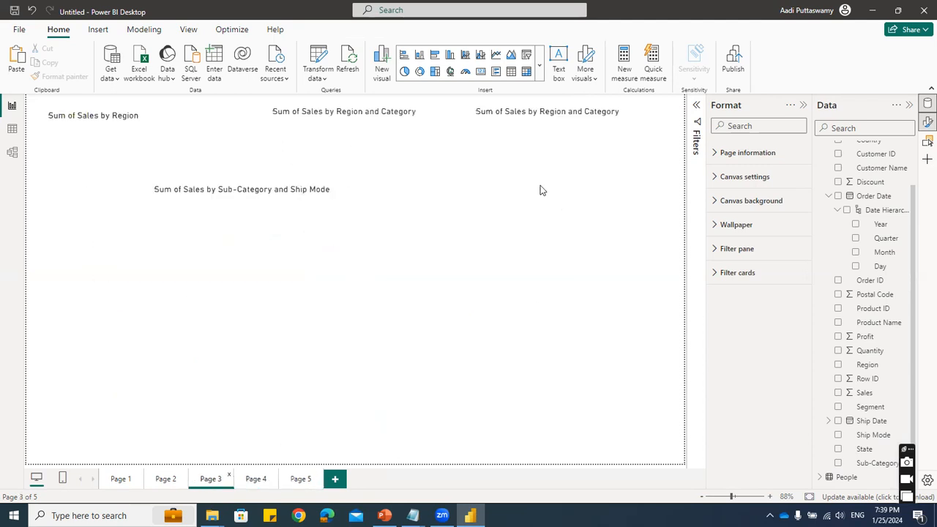
left_click(167, 479)
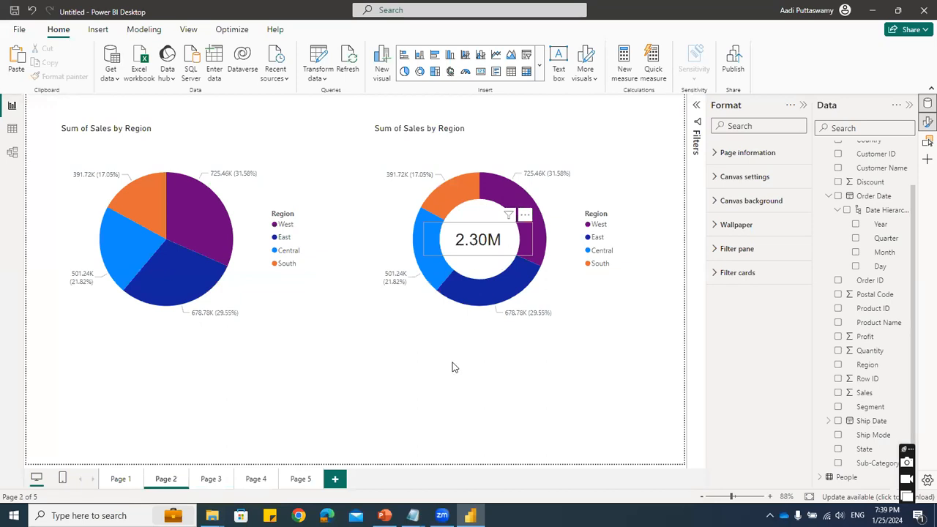
left_click(477, 240)
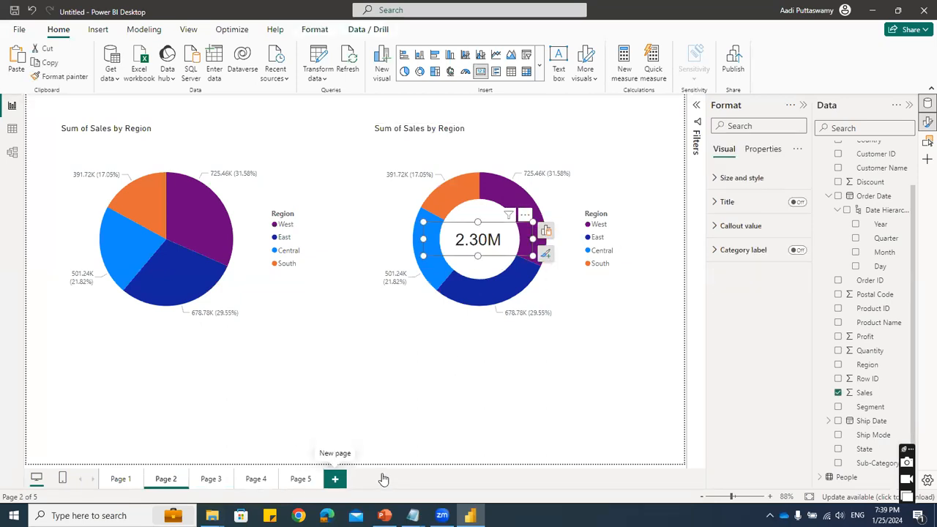
- Add a new report page and insert an enlarged ribbon chart in its upper area
left_click(335, 479)
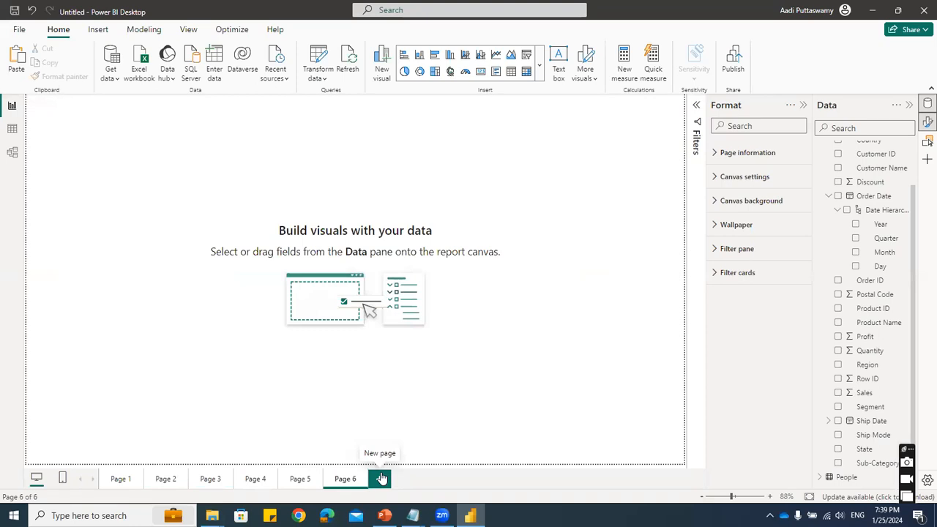
left_click(540, 65)
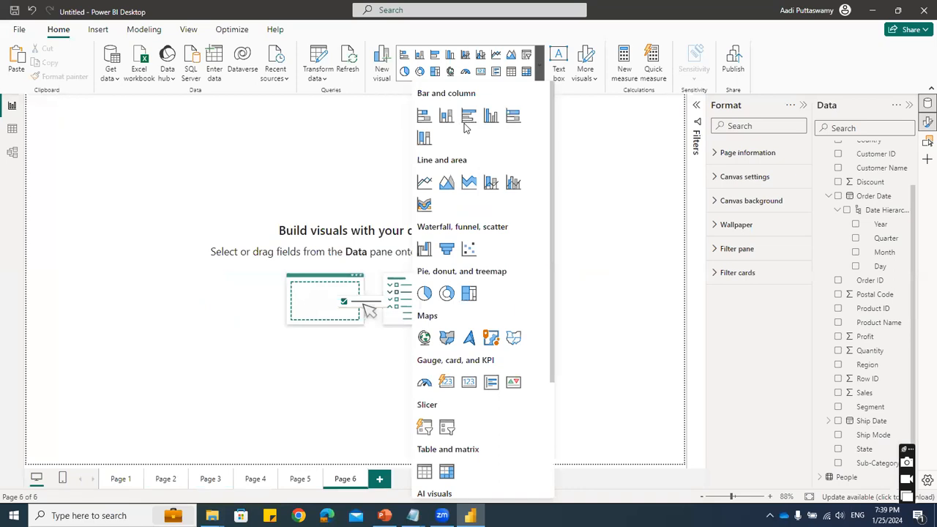
left_click(424, 206)
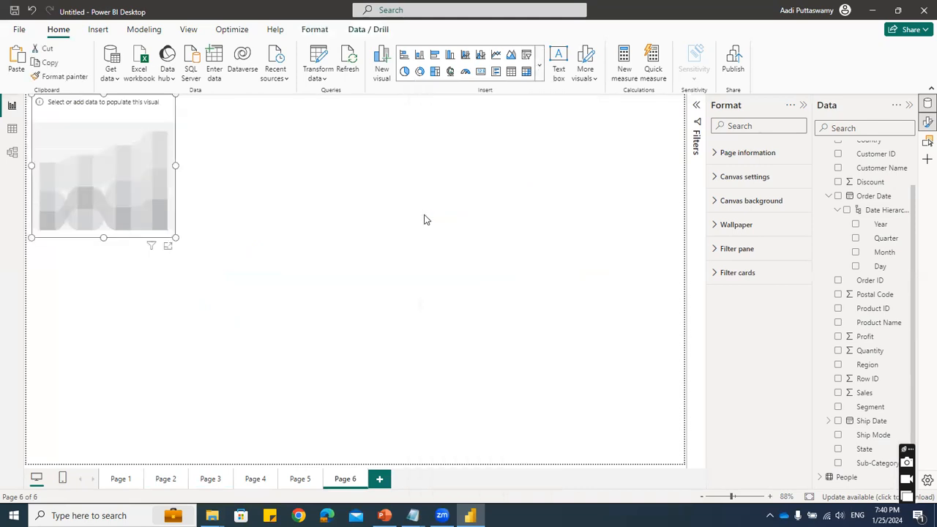
left_click_drag(181, 238, 389, 317)
left_click_drag(249, 130, 283, 127)
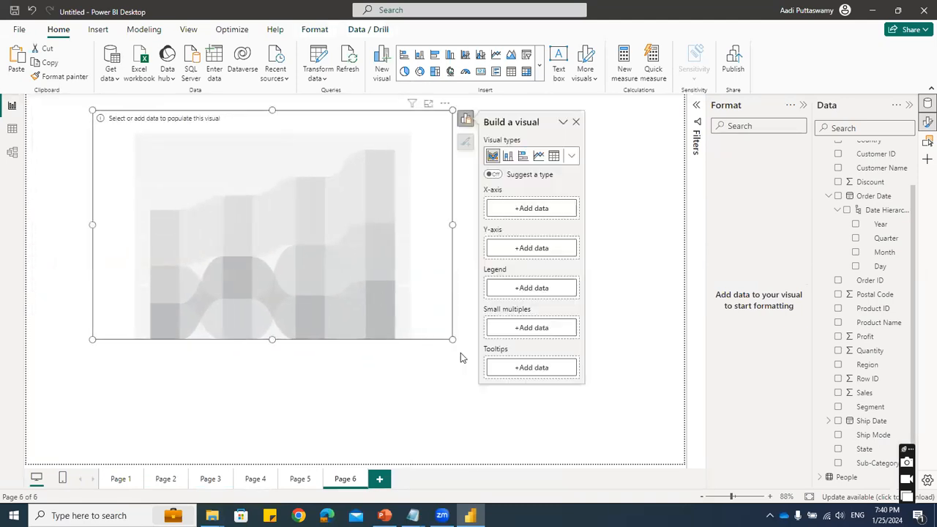
left_click_drag(451, 340, 487, 359)
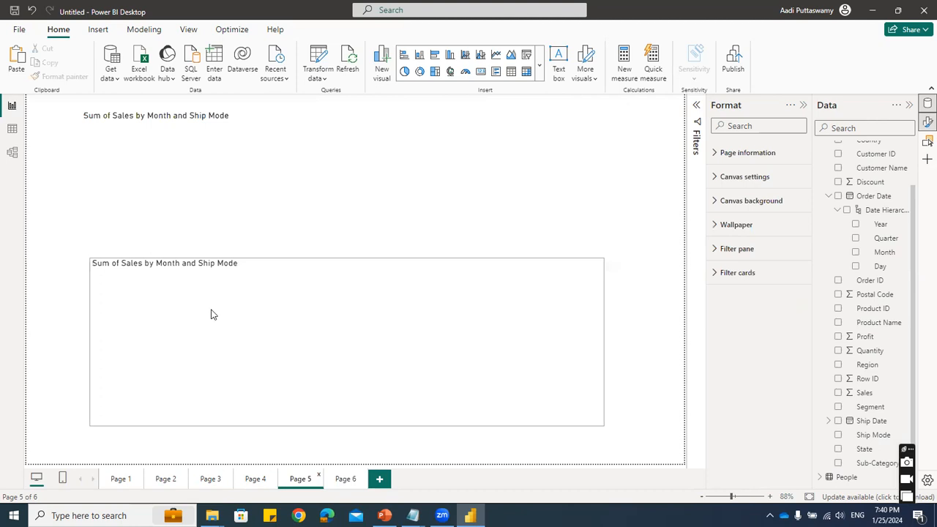
left_click(345, 479)
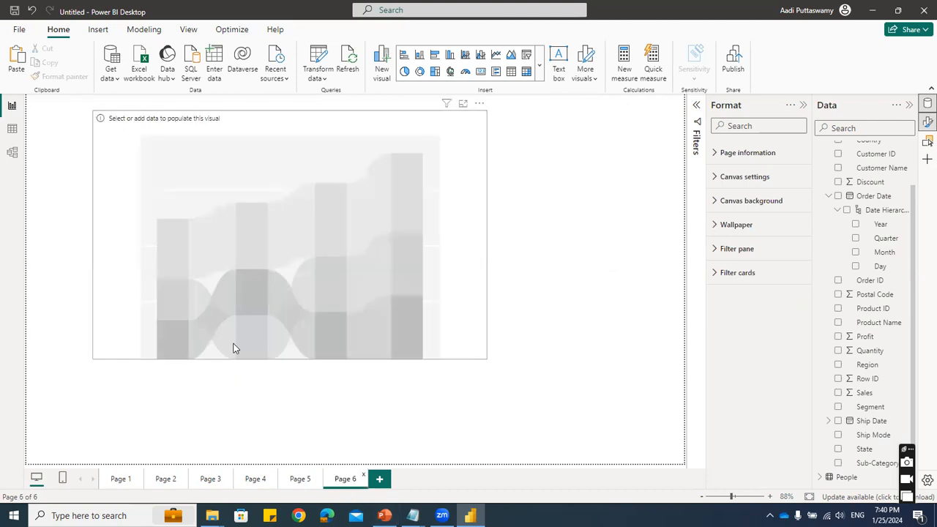
left_click(855, 253)
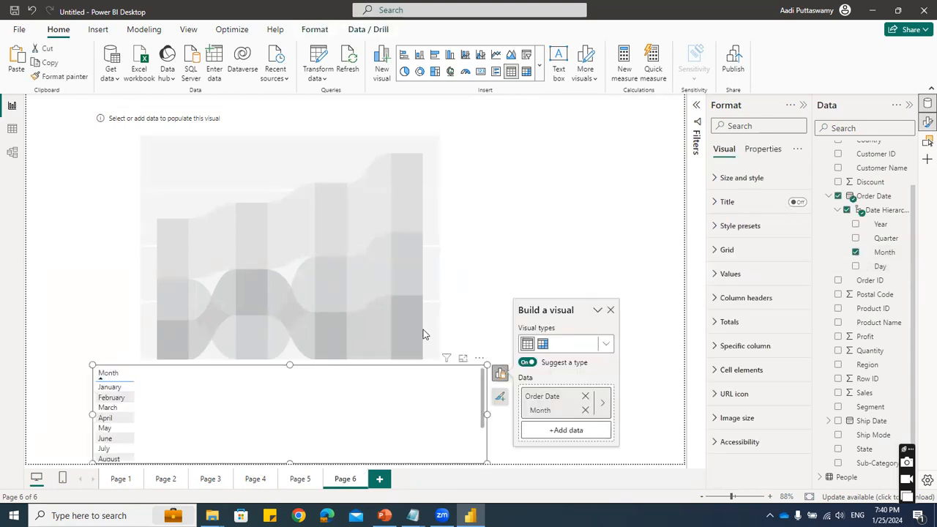
key("Delete")
- Populate the ribbon chart on Page 6 with order Month on the X-axis, Sales on the Y-axis and Category as the legend
left_click(363, 138)
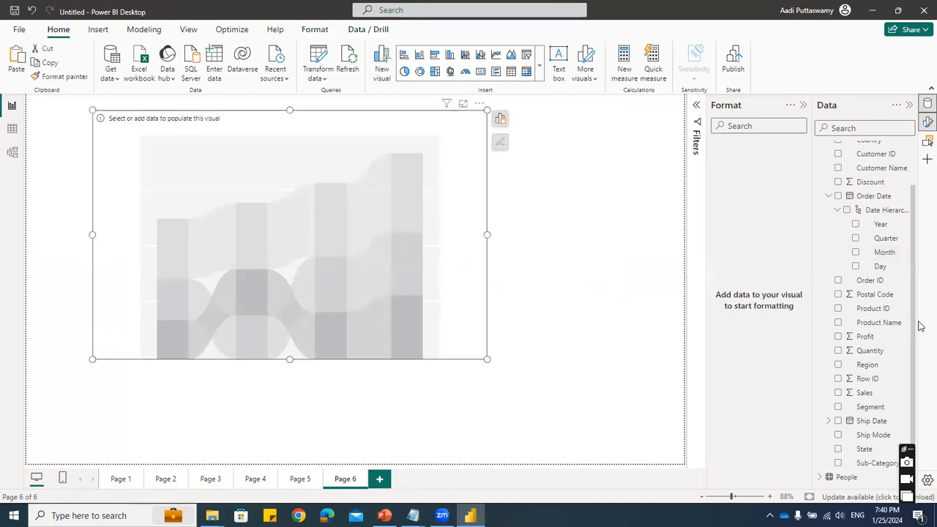
left_click(856, 253)
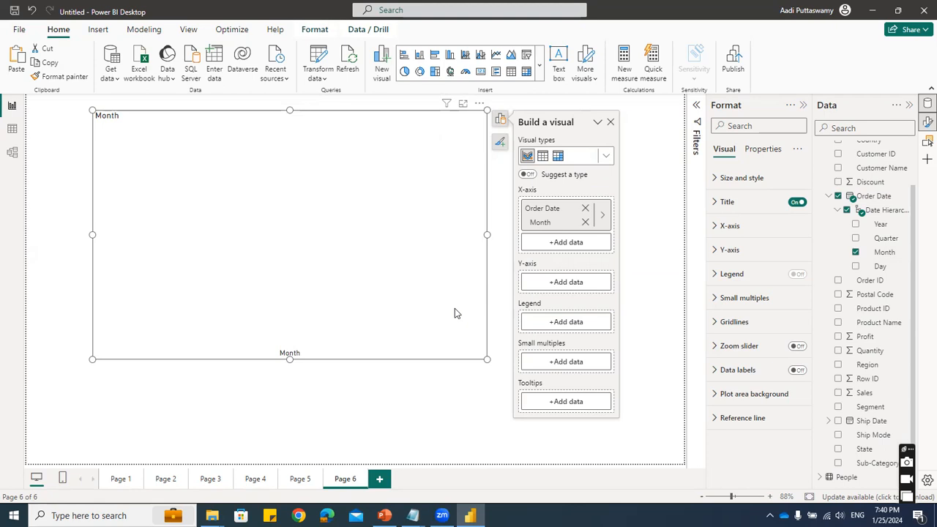
left_click(838, 393)
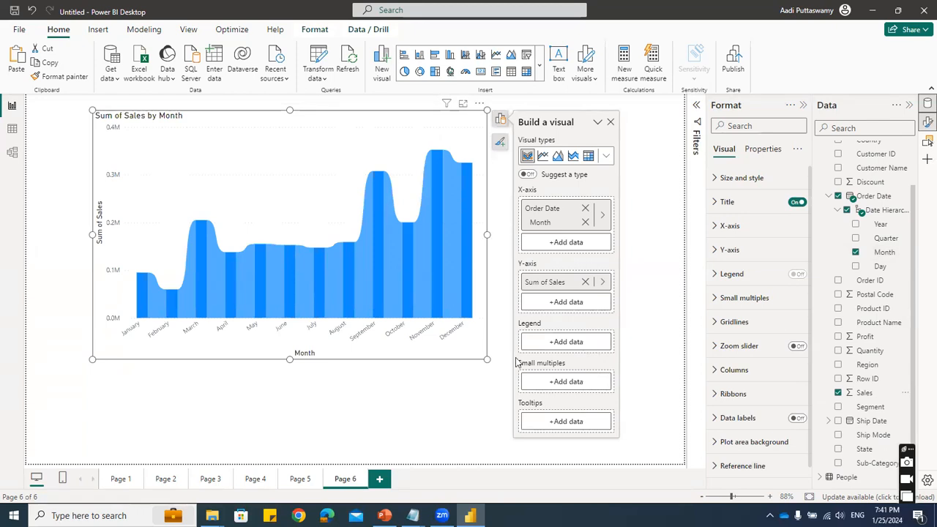
scroll(903, 208, "up", 2)
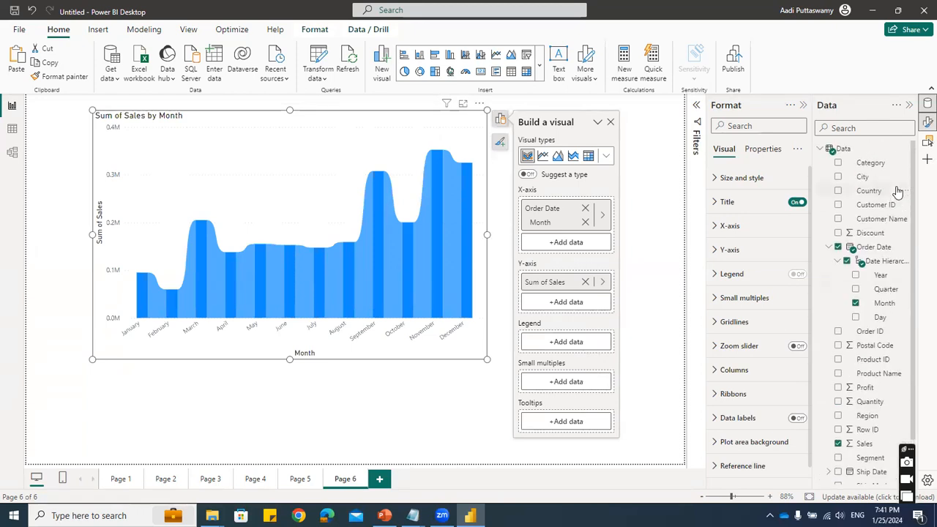
left_click(838, 163)
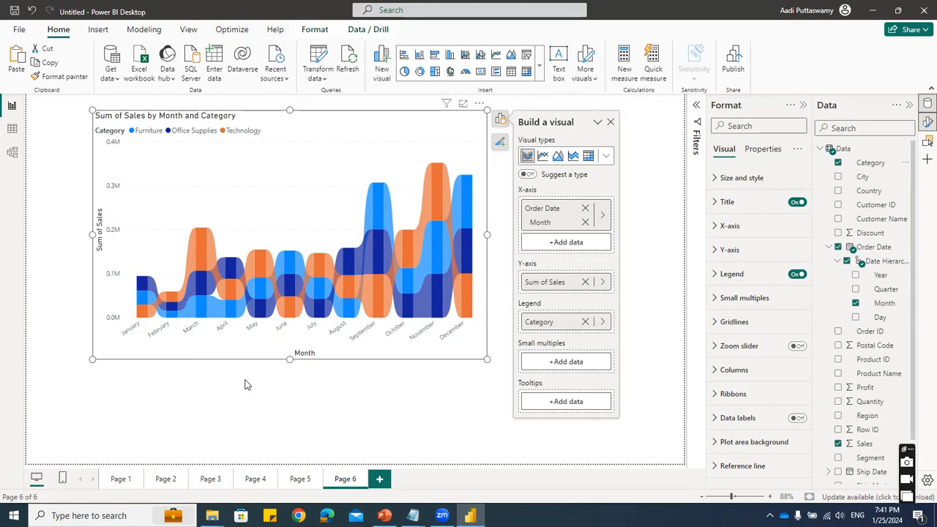
- Review the monthly ship mode values in the line and stacked area charts on Page 5
left_click(296, 478)
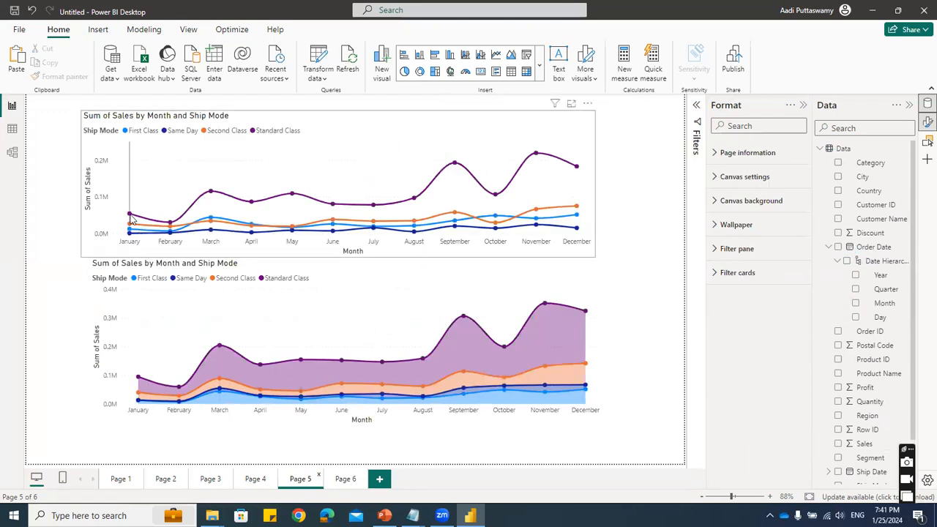
mouse_move(130, 219)
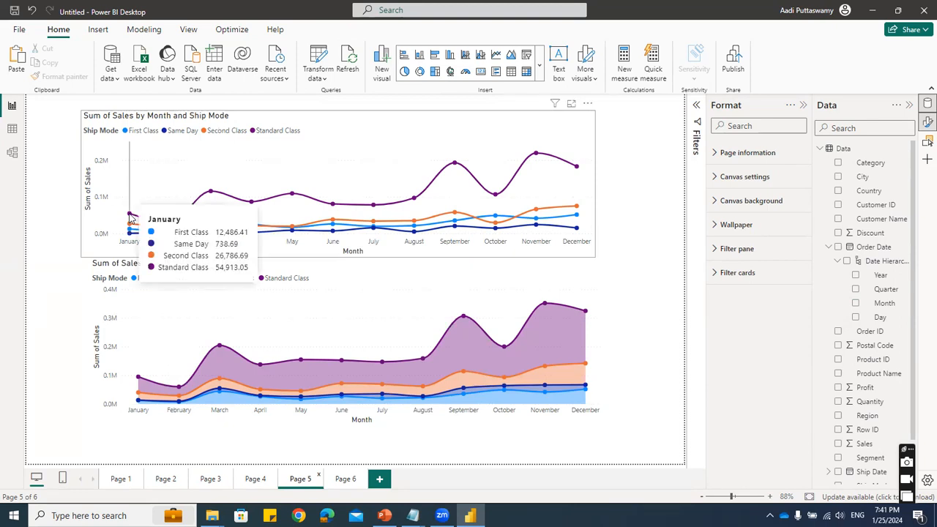
mouse_move(210, 196)
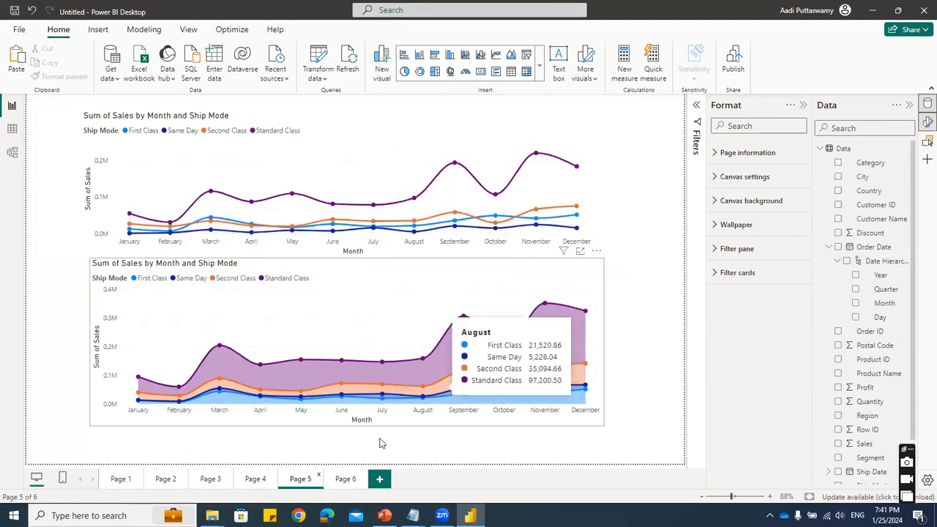
- Examine the ribbon chart on Page 6, comparing category sales and ranks for January, February and September
left_click(344, 479)
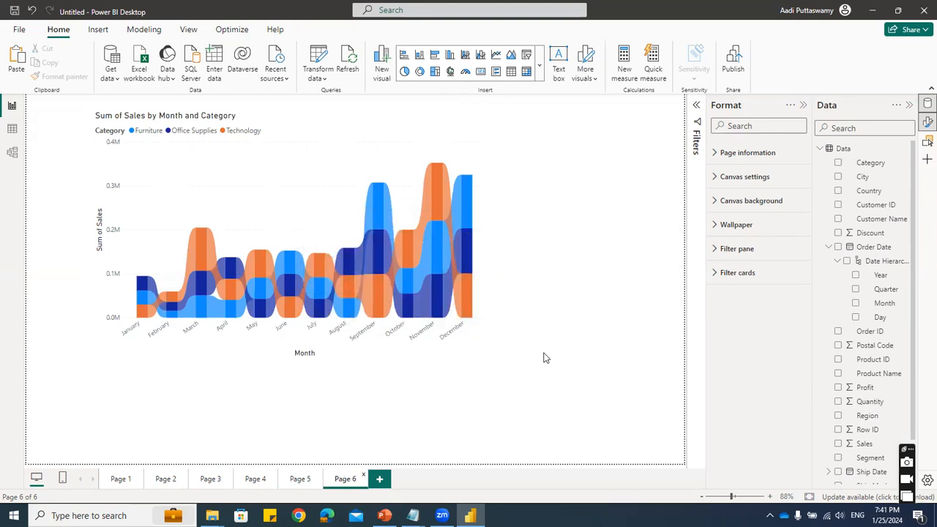
mouse_move(142, 287)
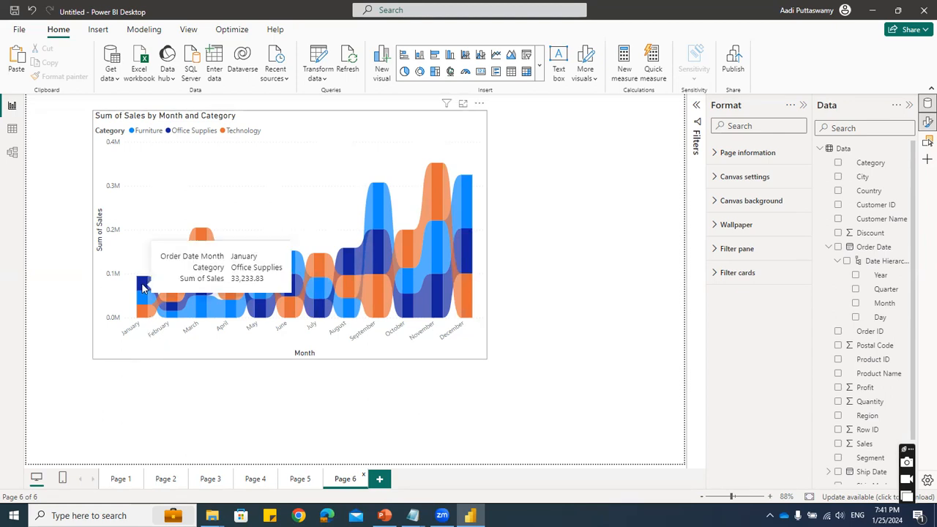
mouse_move(143, 314)
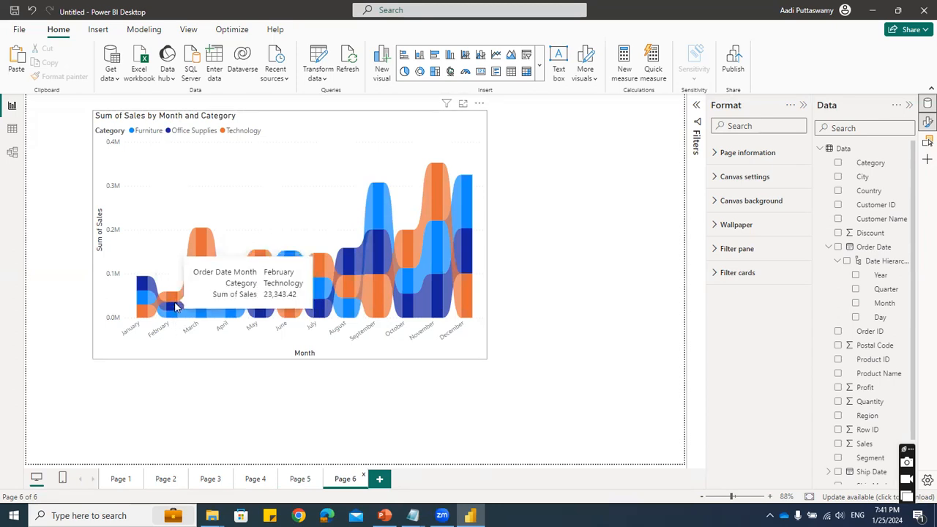
mouse_move(175, 310)
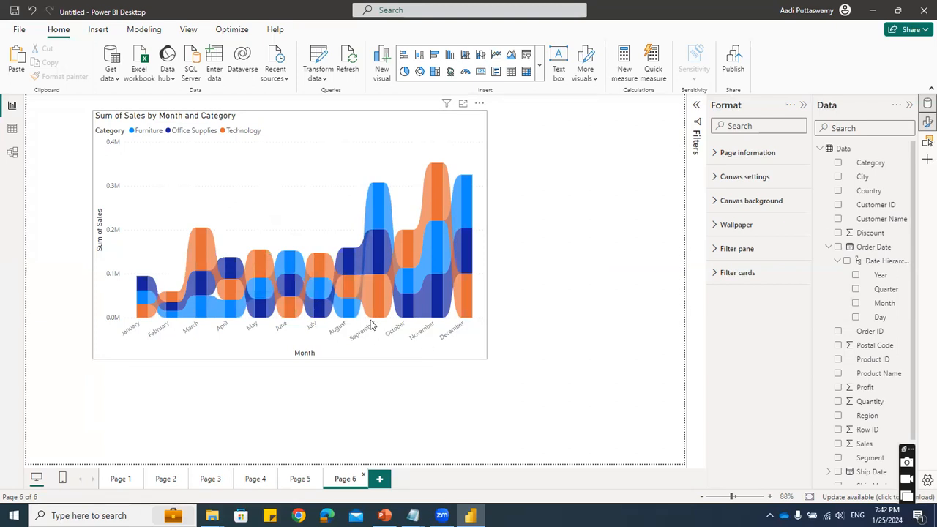
mouse_move(378, 213)
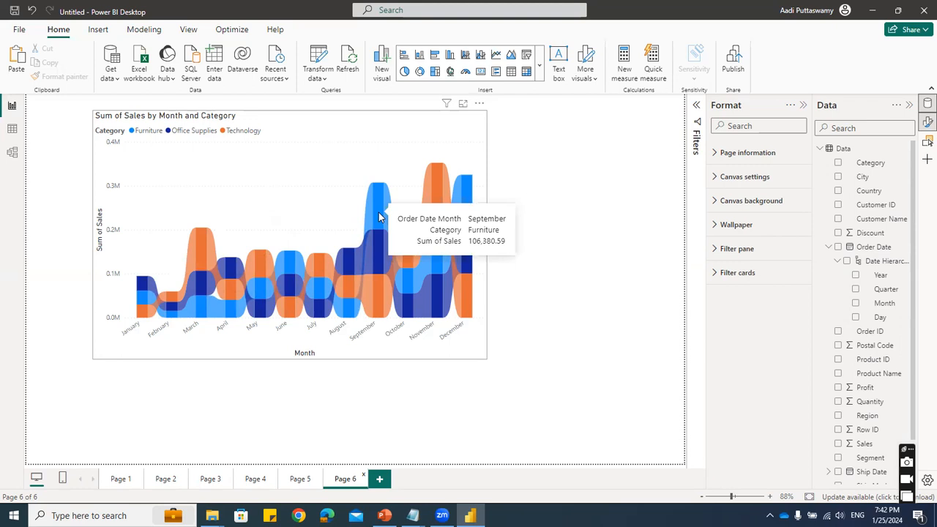
mouse_move(378, 253)
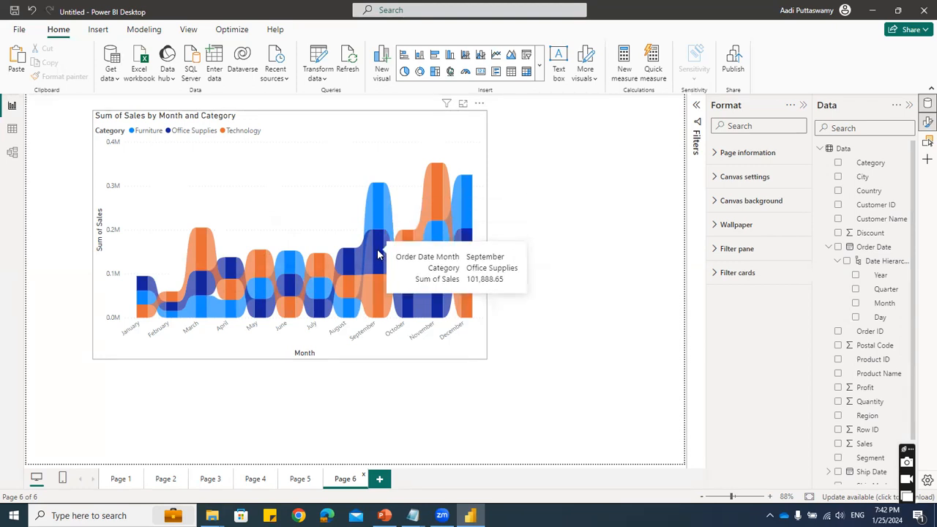
mouse_move(375, 291)
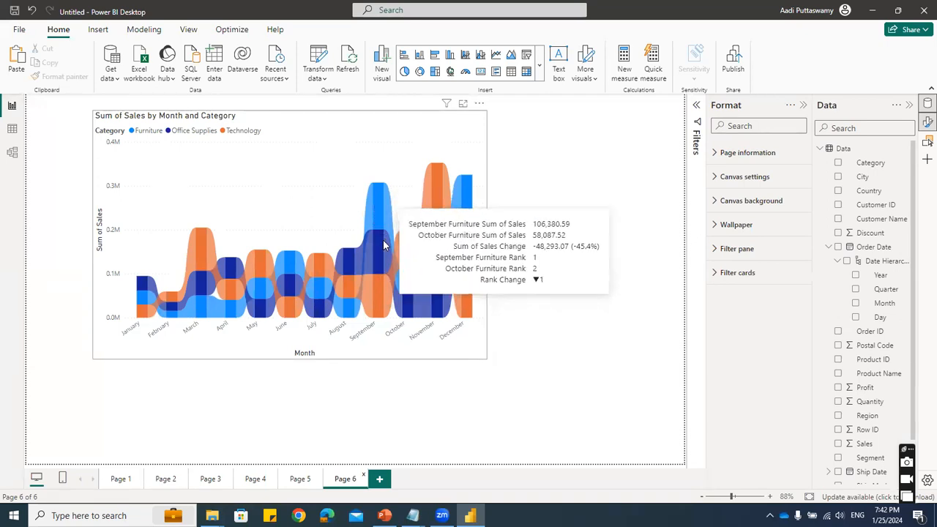
mouse_move(368, 317)
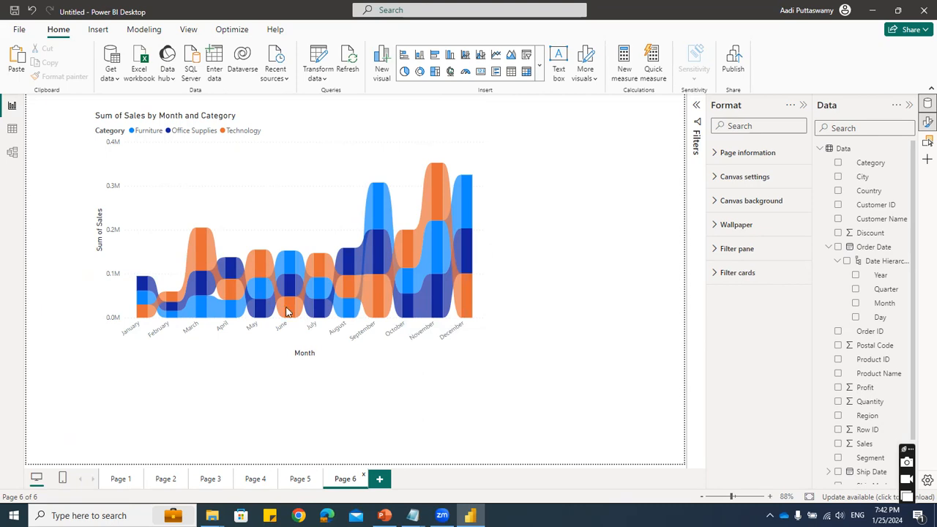
mouse_move(385, 229)
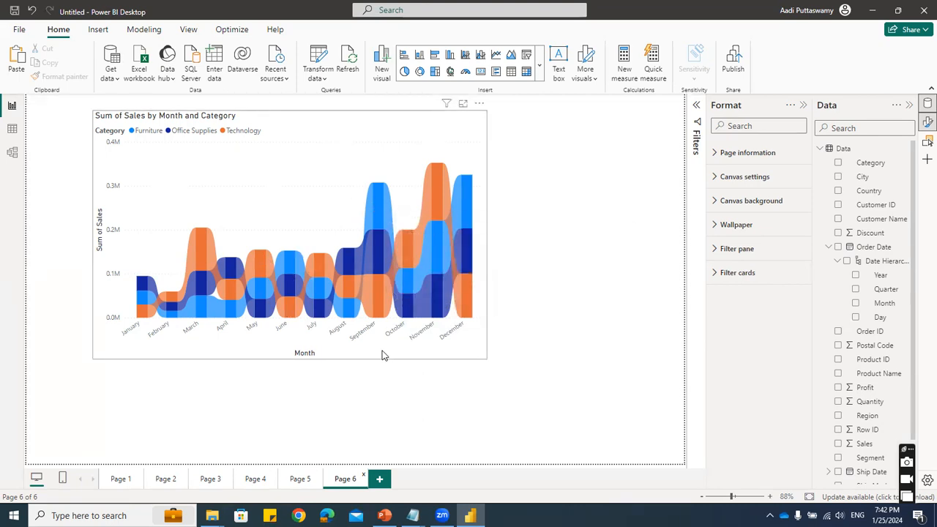
- Widen the ribbon chart slightly and remove the Order Date month field from its X-axis
left_click(489, 259)
mouse_move(487, 234)
left_mouse_down()
mouse_move(562, 236)
mouse_move(501, 227)
left_mouse_up()
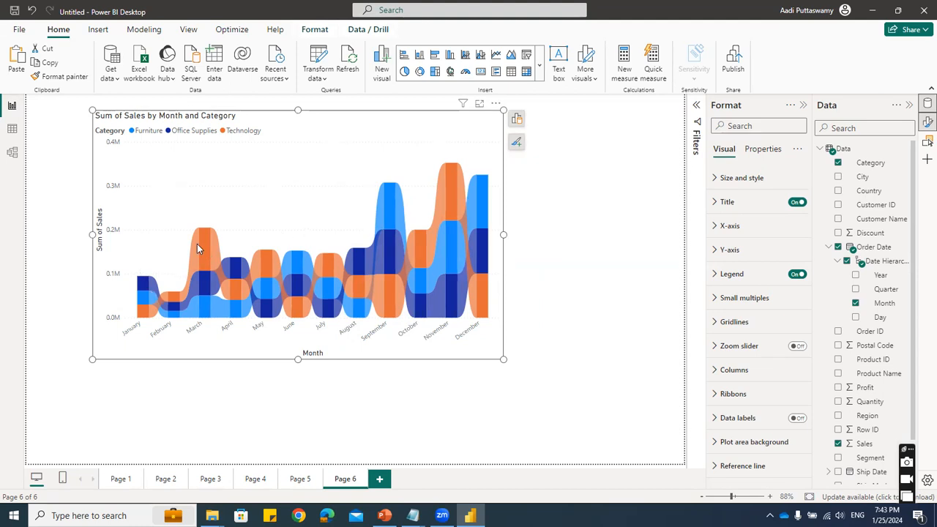
mouse_move(273, 279)
left_click(517, 119)
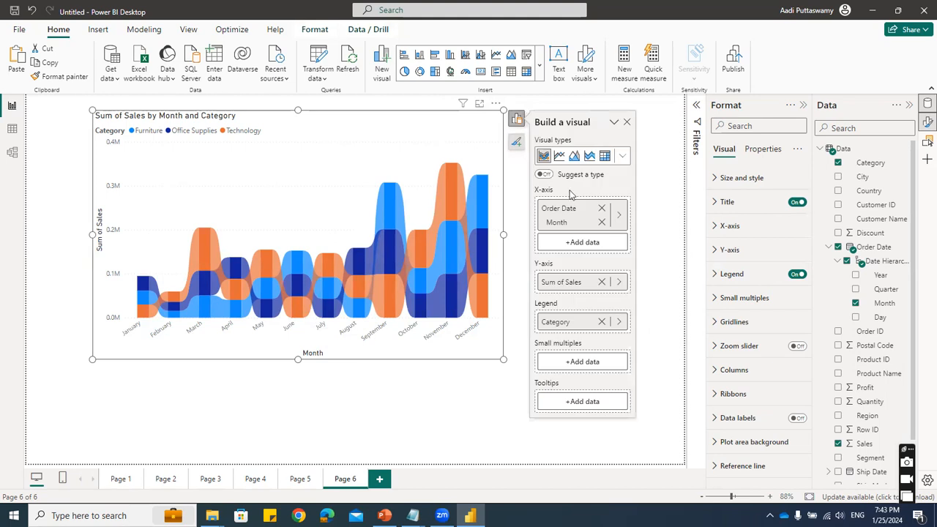
left_click(602, 209)
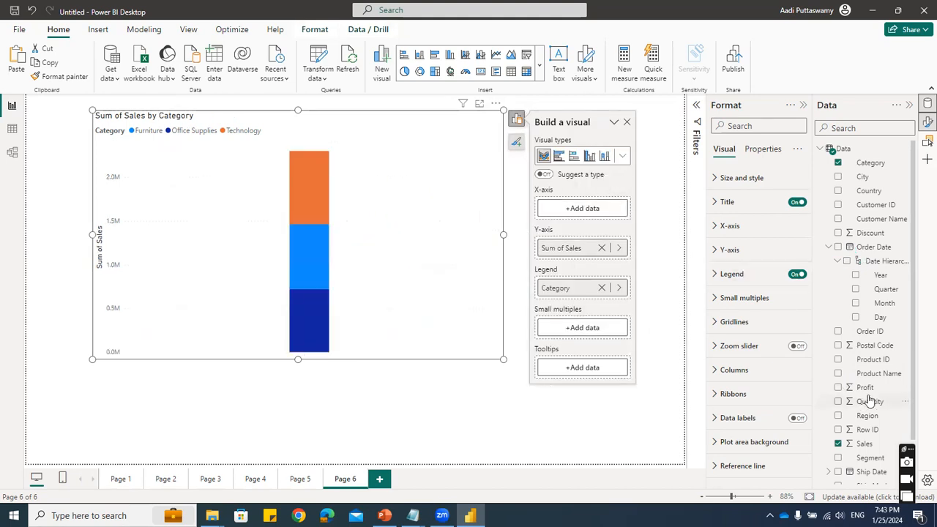
- Try Sub-Category on the ribbon chart's X-axis and remove it again
scroll(869, 472, "down", 1)
left_click_drag(865, 463, 585, 215)
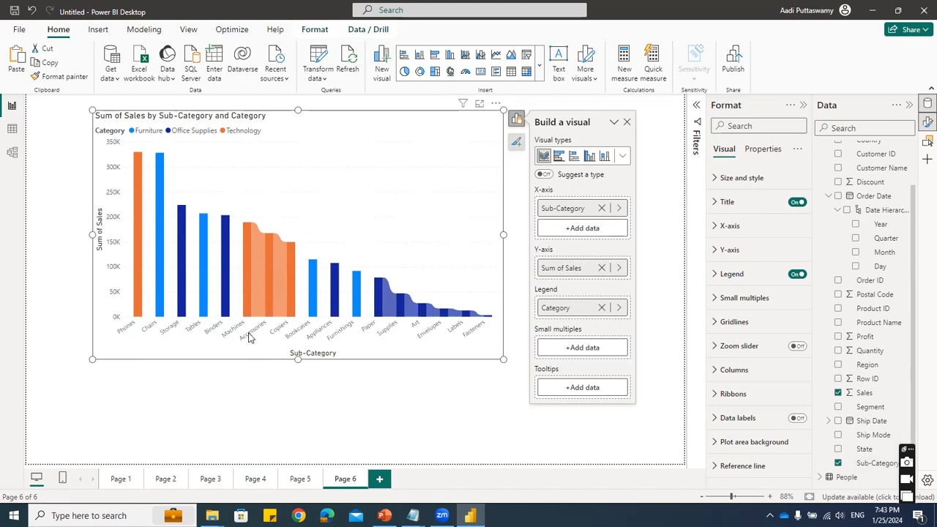
left_click(601, 208)
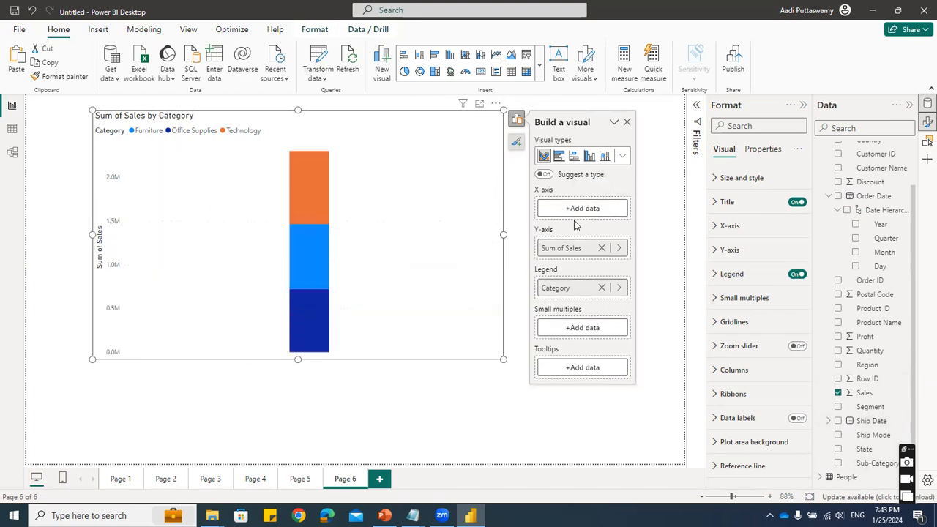
- Place Segment on the ribbon chart's X-axis to show sales by segment and category
scroll(878, 281, "up", 1)
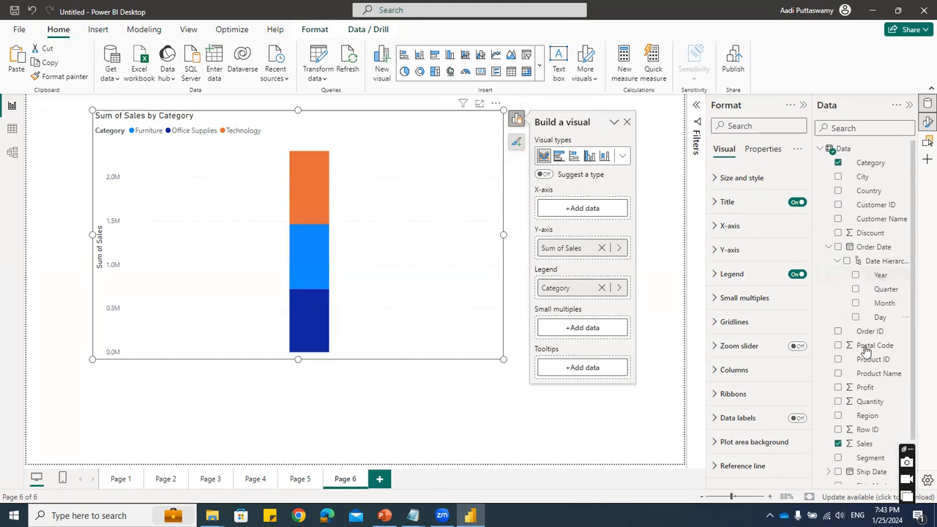
scroll(866, 352, "down", 1)
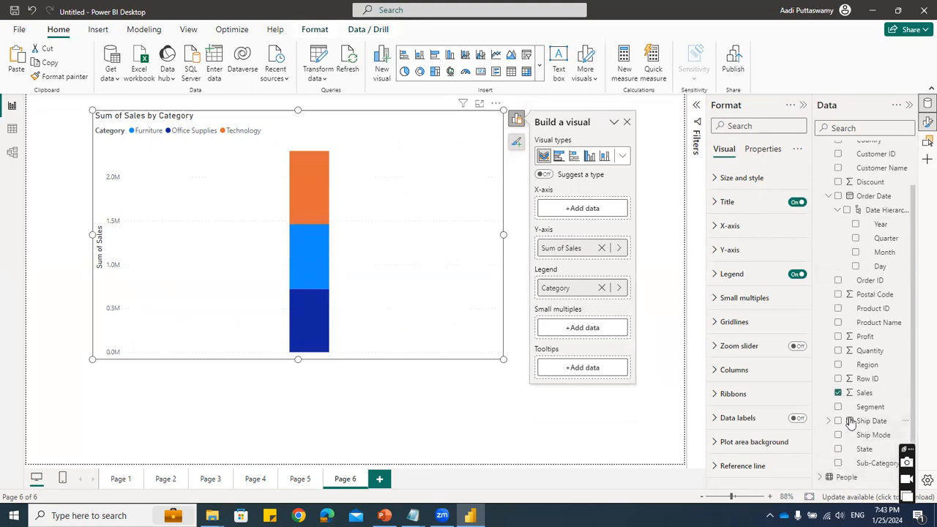
left_click_drag(867, 407, 585, 211)
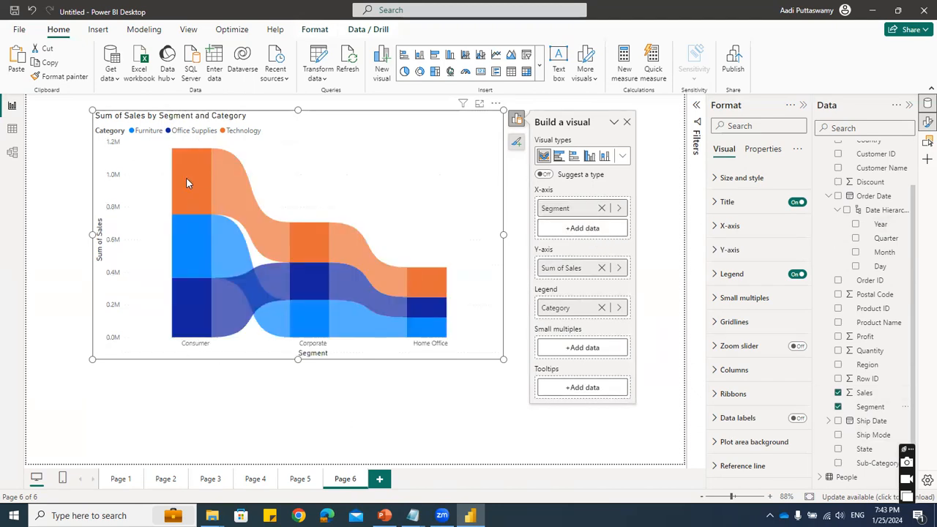
mouse_move(196, 326)
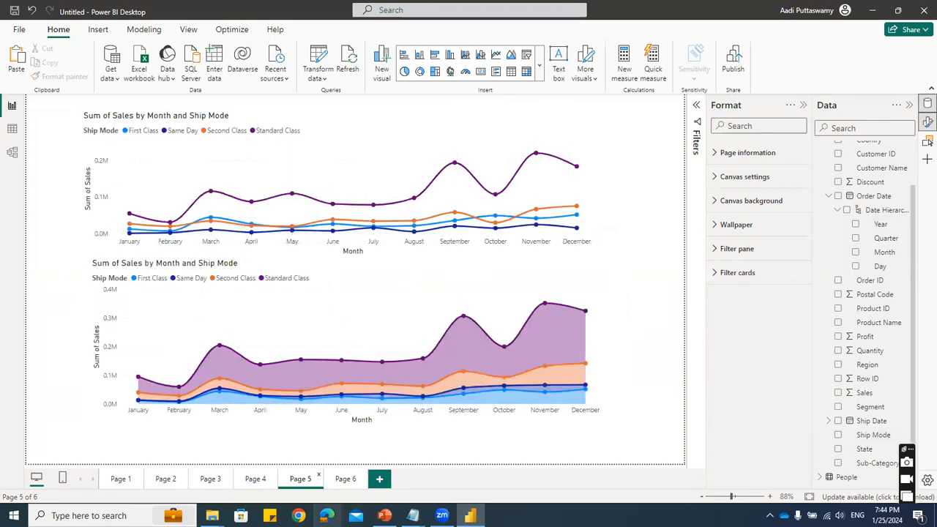
- Add a new report page after Page 6 and insert a scatter chart enlarged to cover most of the canvas
left_click(341, 479)
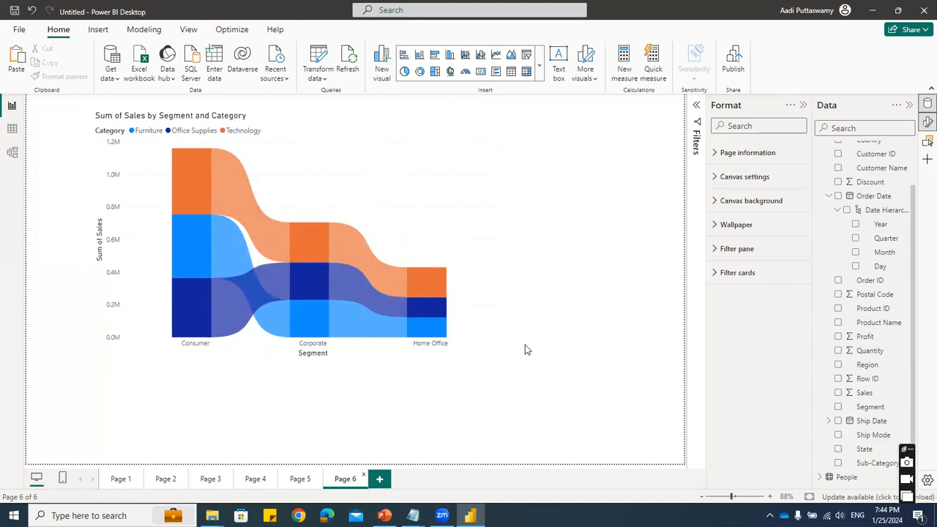
left_click(380, 480)
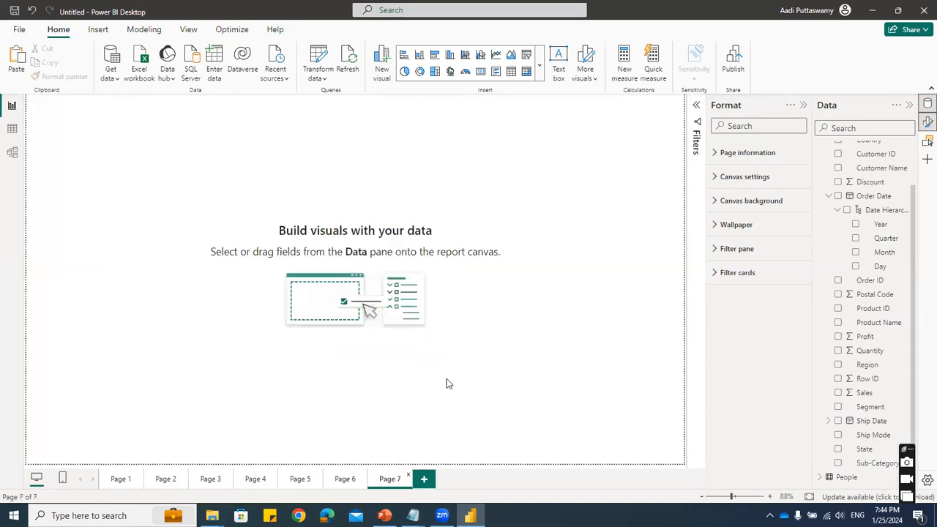
left_click(539, 65)
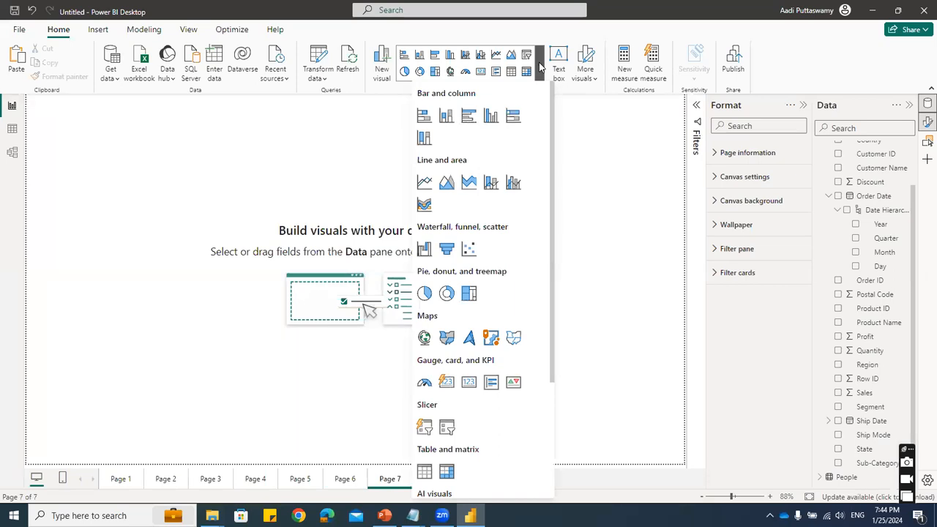
left_click(466, 250)
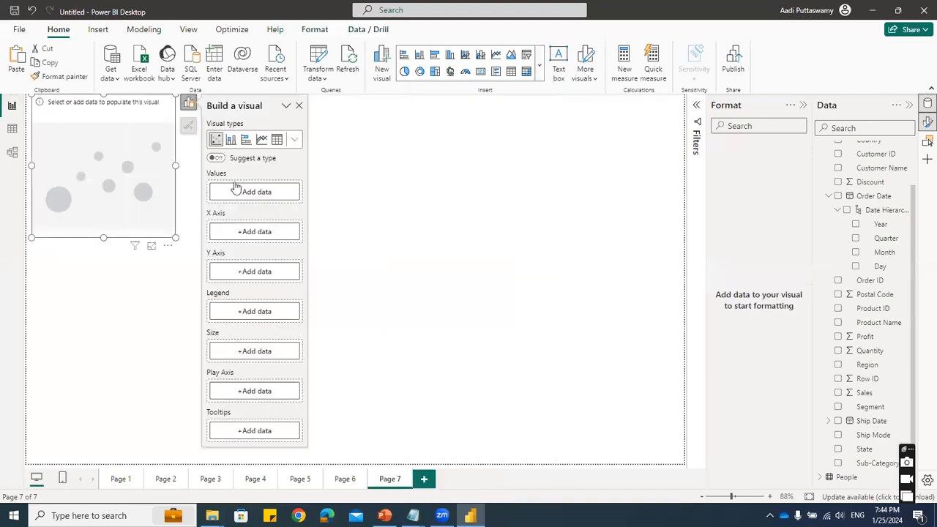
left_click_drag(175, 237, 313, 324)
left_click_drag(198, 115, 262, 120)
left_click(314, 250)
left_click_drag(378, 335, 522, 407)
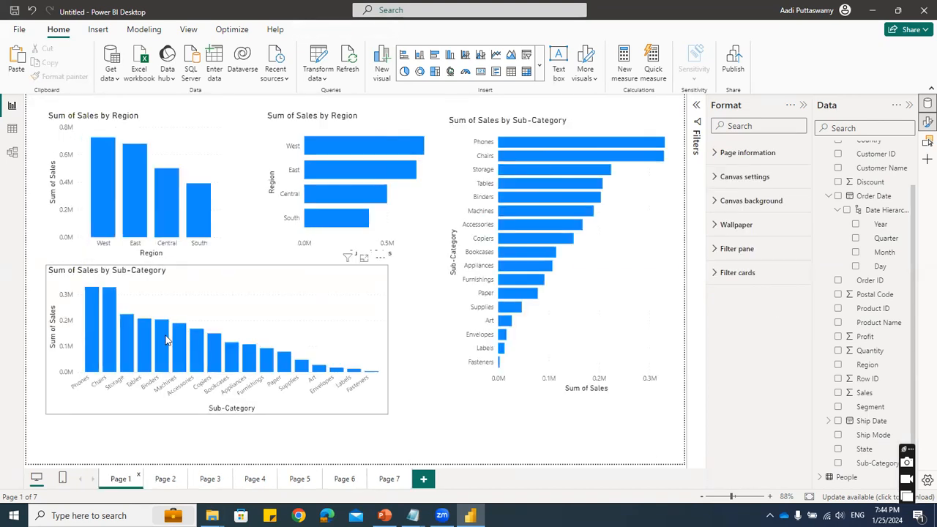
- Populate the scatter chart on Page 7 with Sales on the X-axis, Profit on the Y-axis and State as the values
left_click(390, 479)
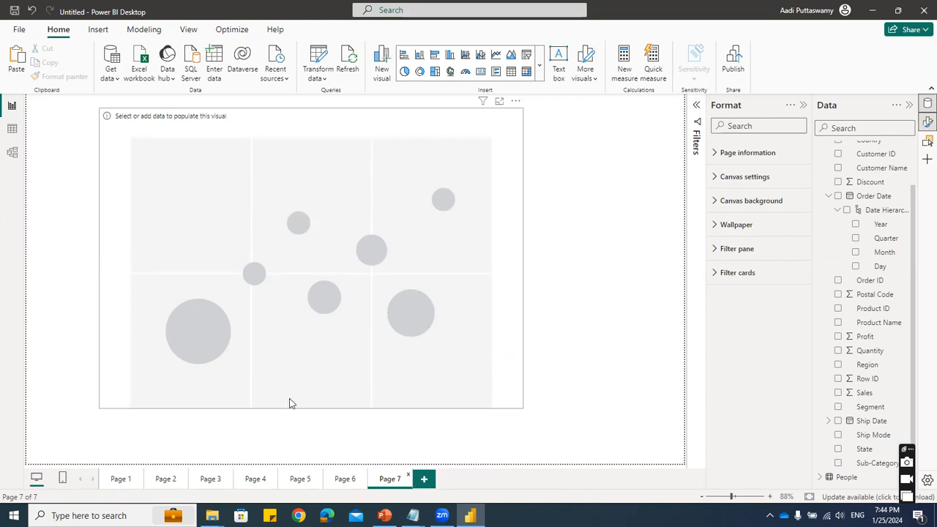
left_click(436, 127)
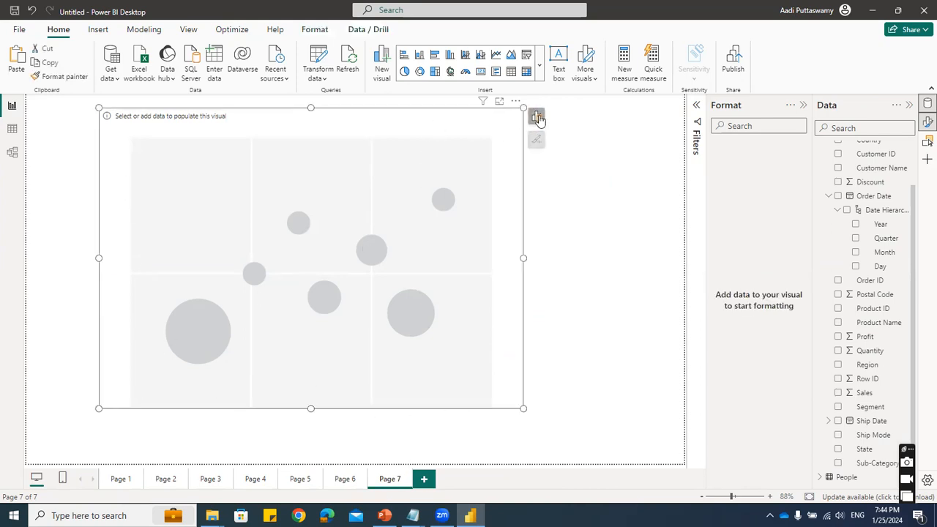
left_click(537, 119)
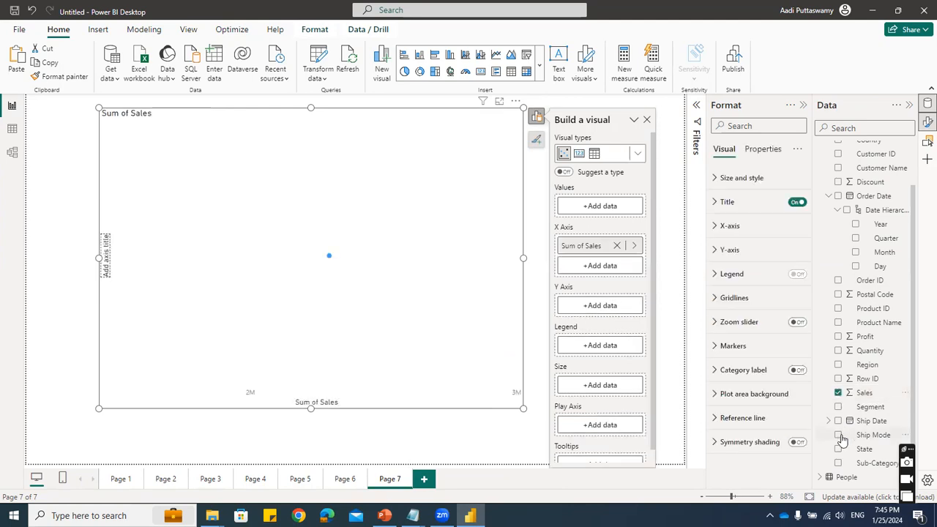
left_click(838, 335)
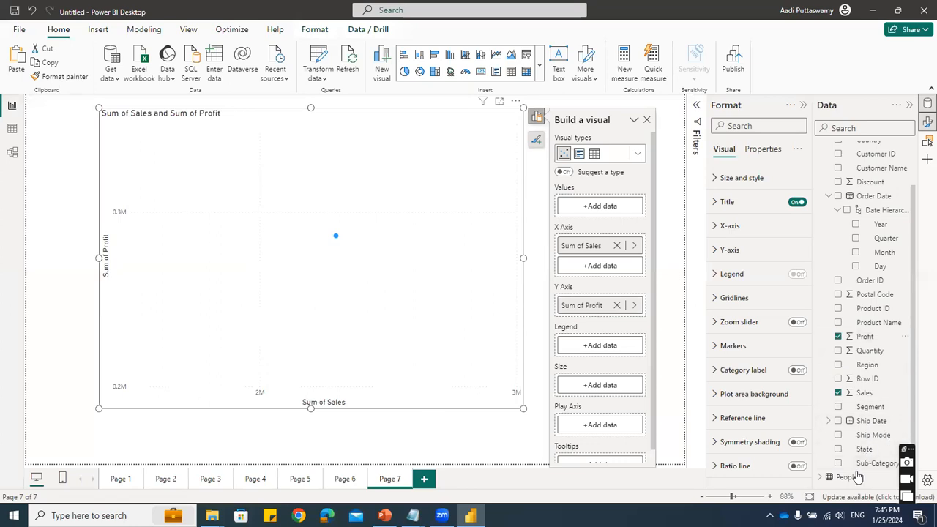
left_click(838, 449)
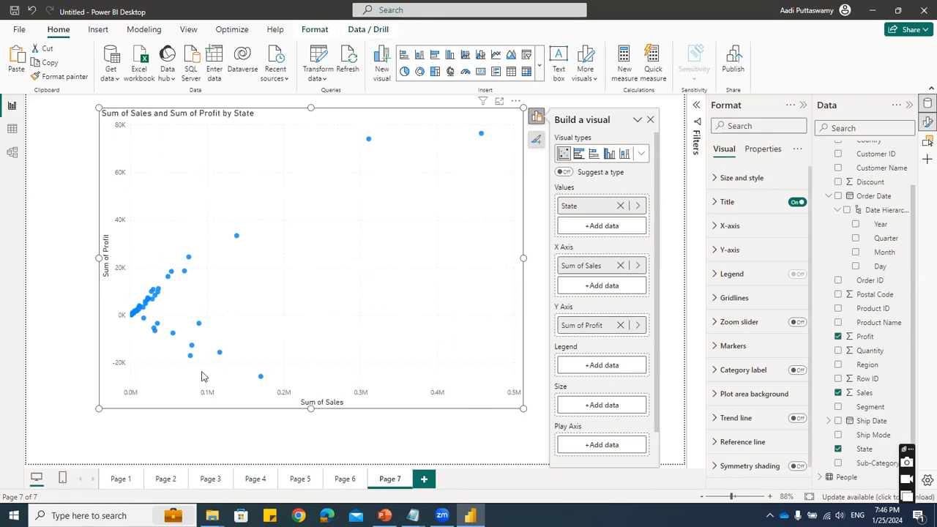
- Add Region as the scatter chart's legend to colour the states by region
left_click(573, 366)
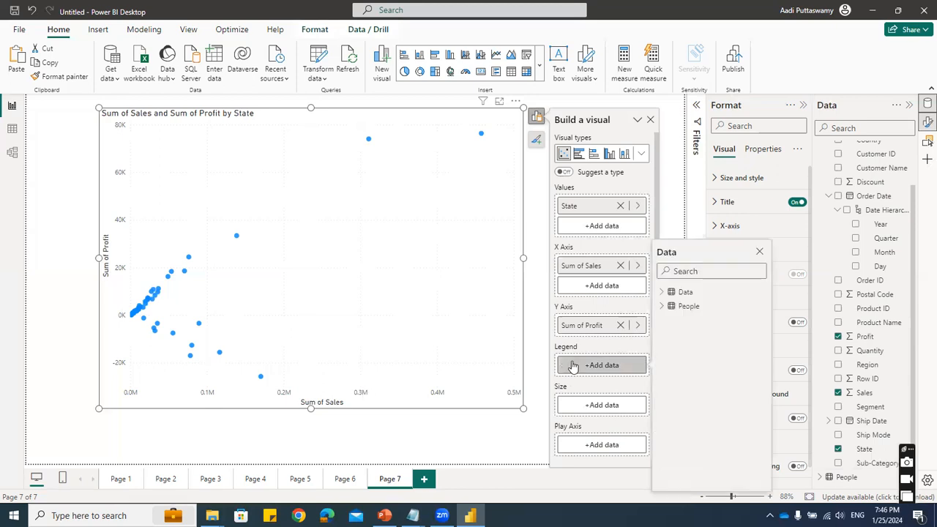
left_click(661, 291)
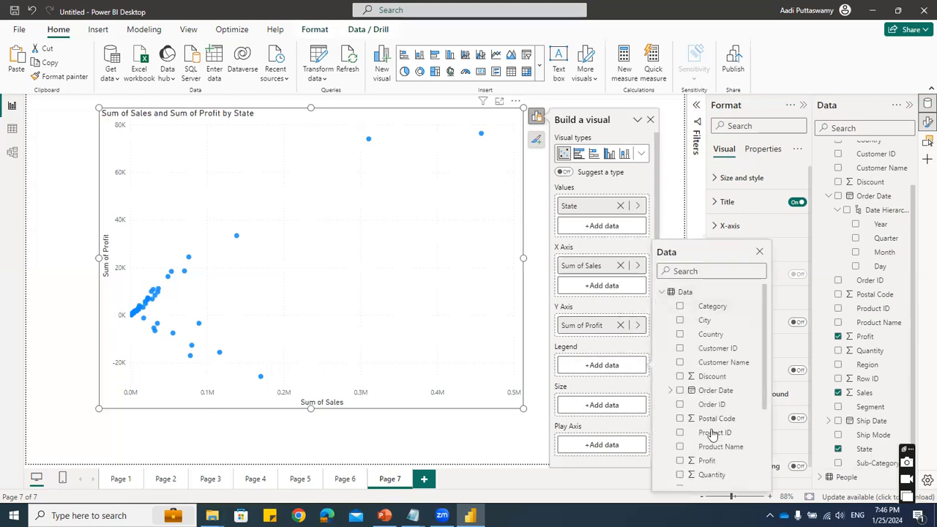
scroll(703, 432, "down", 3)
left_click(680, 368)
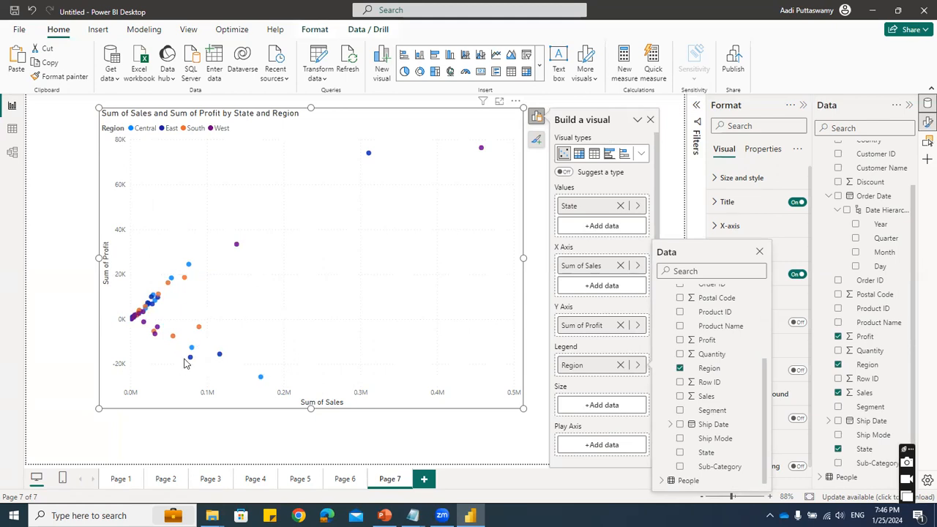
left_click(759, 251)
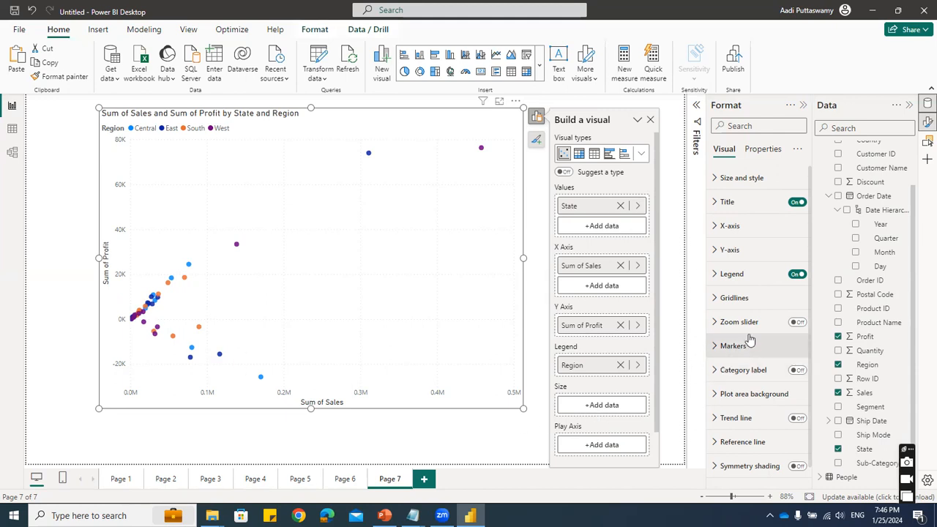
- Turn on the zoom slider for the scatter chart's X-axis and Y-axis
scroll(750, 337, "down", 1)
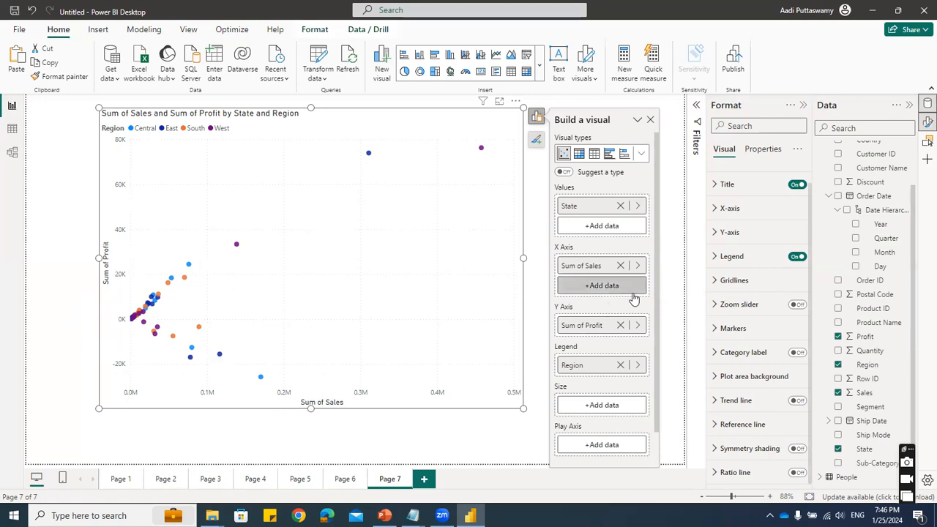
left_click(715, 306)
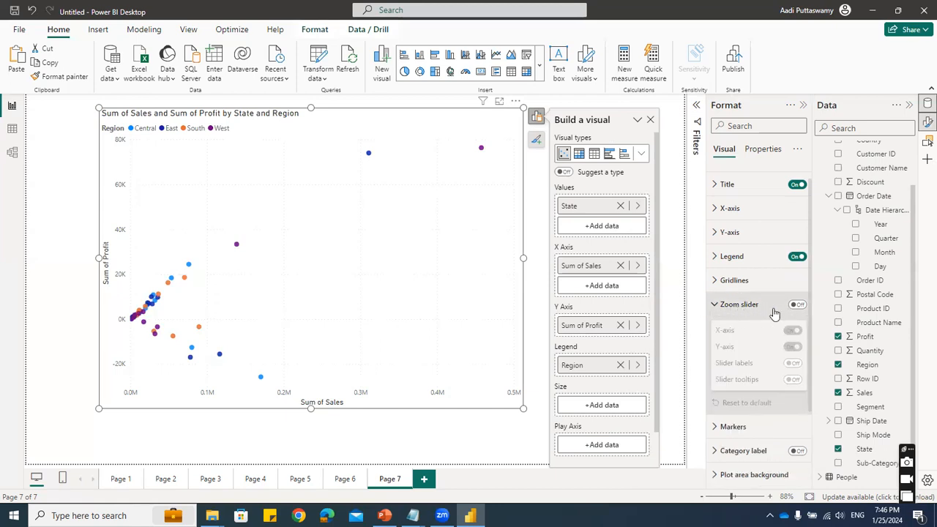
left_click(798, 305)
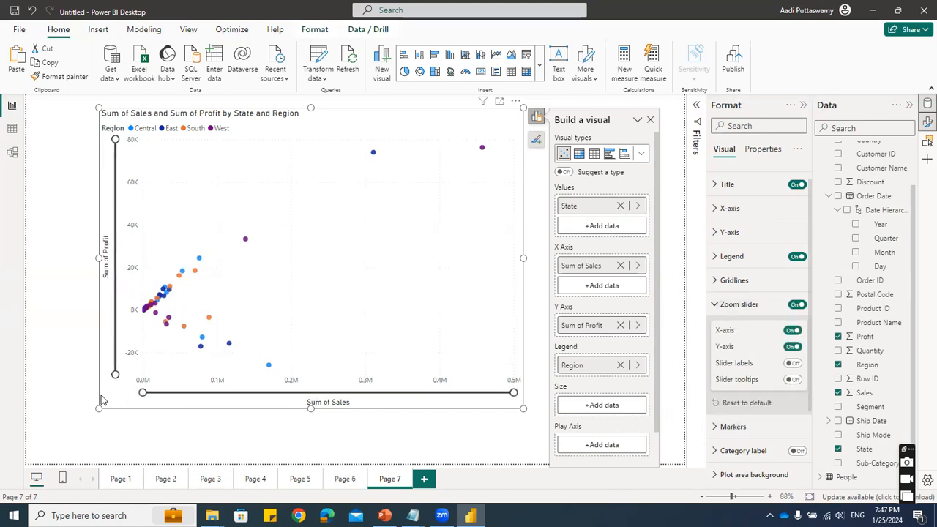
- Zoom the scatter chart into the low sales and mid profit ranges using its sliders, and restore the full sales range
left_click_drag(514, 390, 301, 403)
left_click_drag(115, 139, 115, 232)
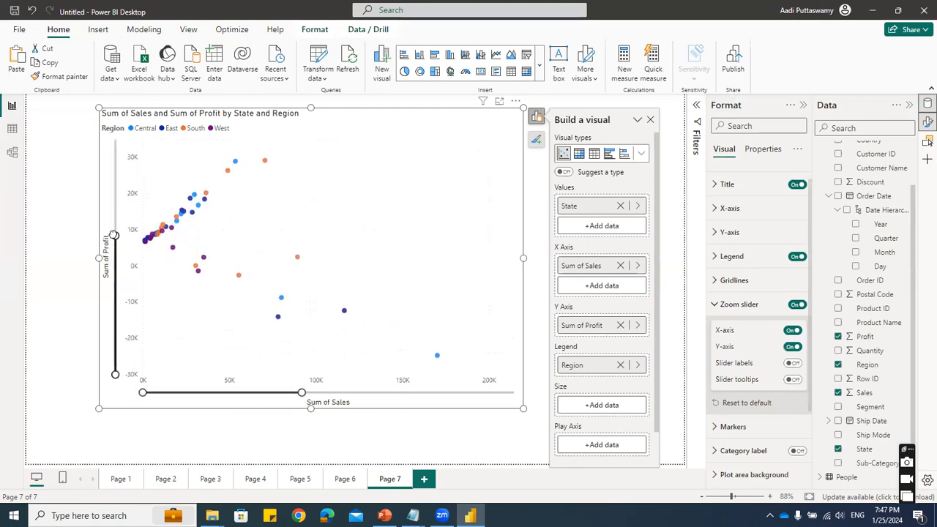
left_click_drag(114, 373, 116, 347)
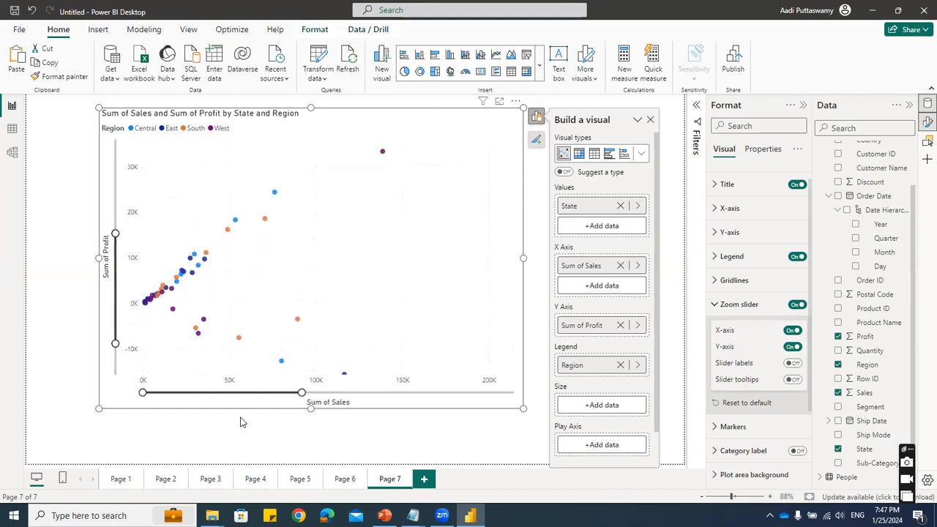
left_click_drag(293, 392, 162, 399)
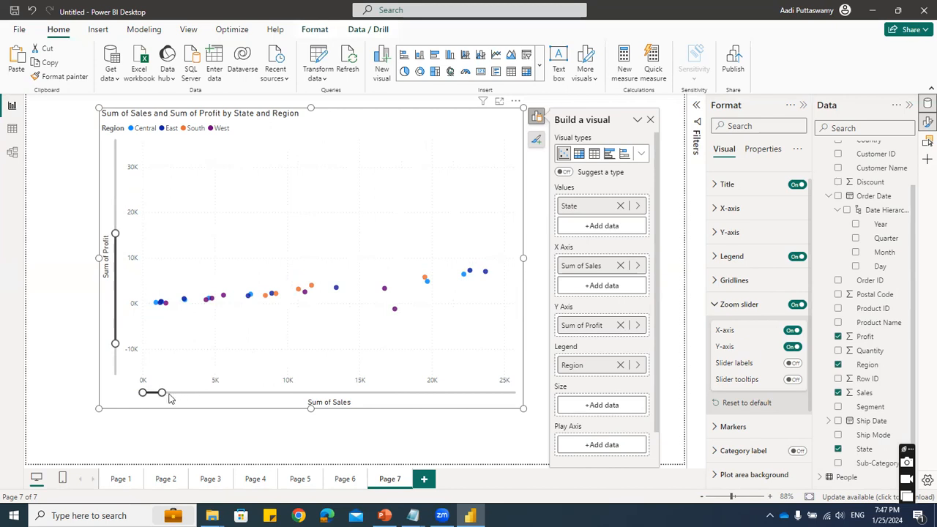
mouse_move(162, 393)
left_mouse_down()
mouse_move(291, 393)
mouse_move(163, 393)
left_mouse_up()
left_click_drag(115, 233, 114, 252)
left_click_drag(115, 343, 115, 323)
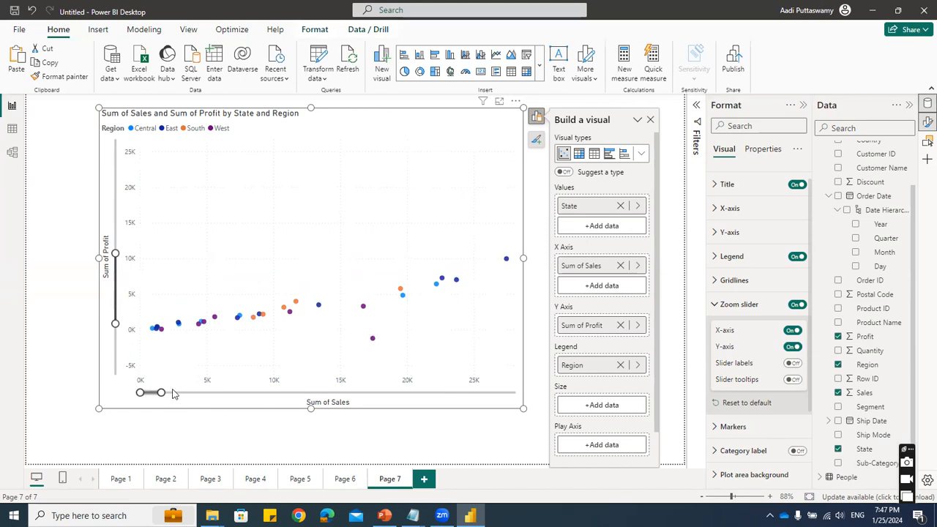
left_click_drag(161, 392, 560, 415)
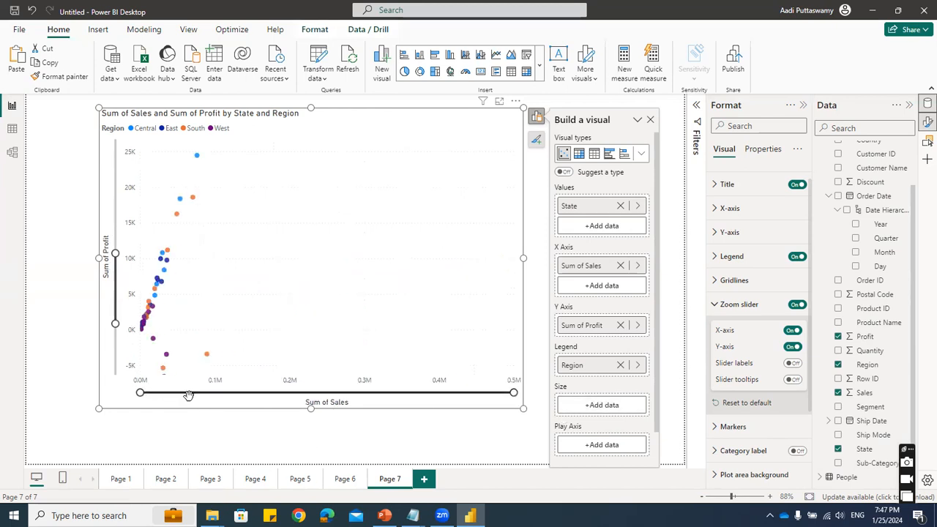
- Enable the zoom slider on Page 5's line chart and limit its Y-axis range to about 80K at the upper end
left_click(167, 480)
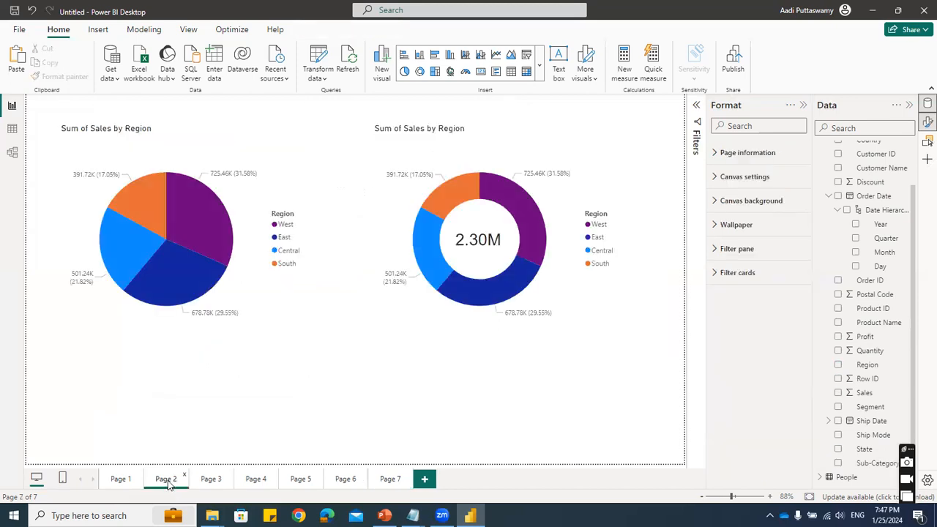
left_click(212, 482)
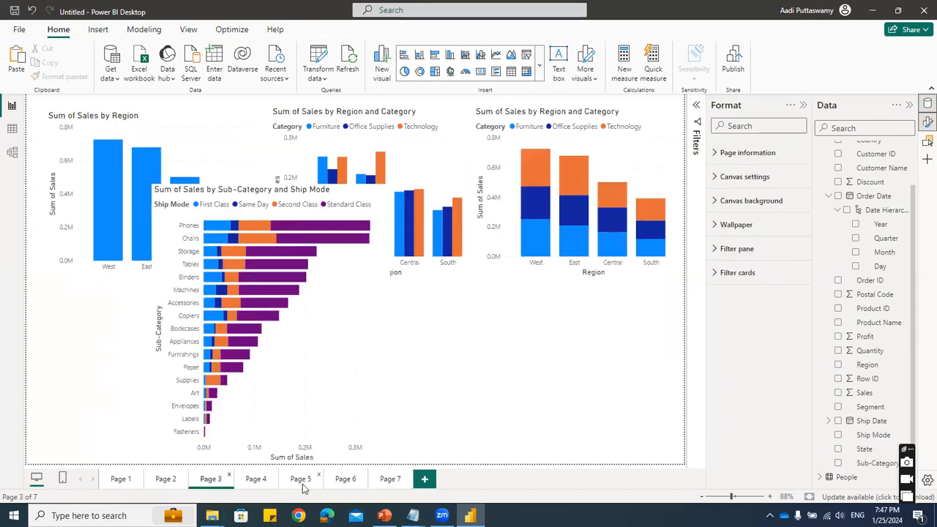
left_click(299, 483)
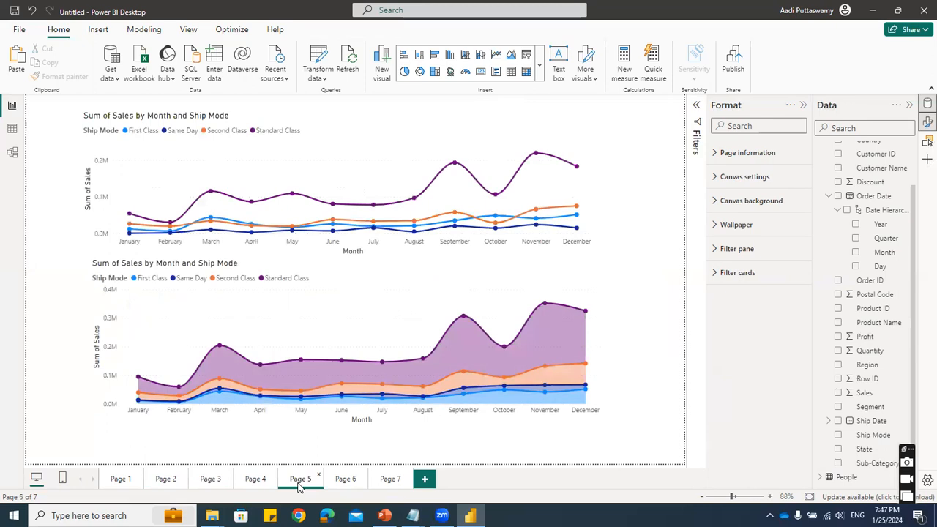
left_click(357, 145)
left_click(739, 369)
left_click(796, 369)
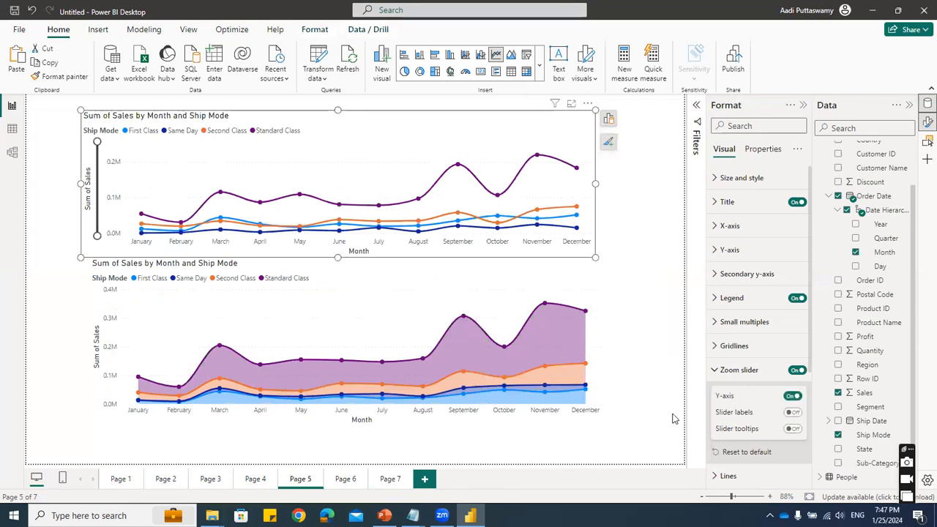
left_click_drag(96, 141, 96, 199)
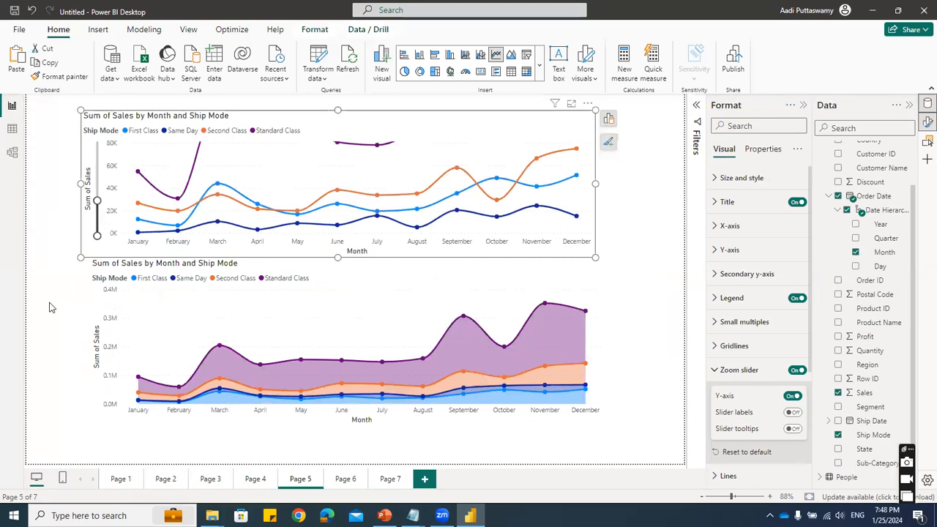
mouse_move(96, 235)
left_mouse_down()
mouse_move(96, 226)
mouse_move(97, 234)
left_mouse_up()
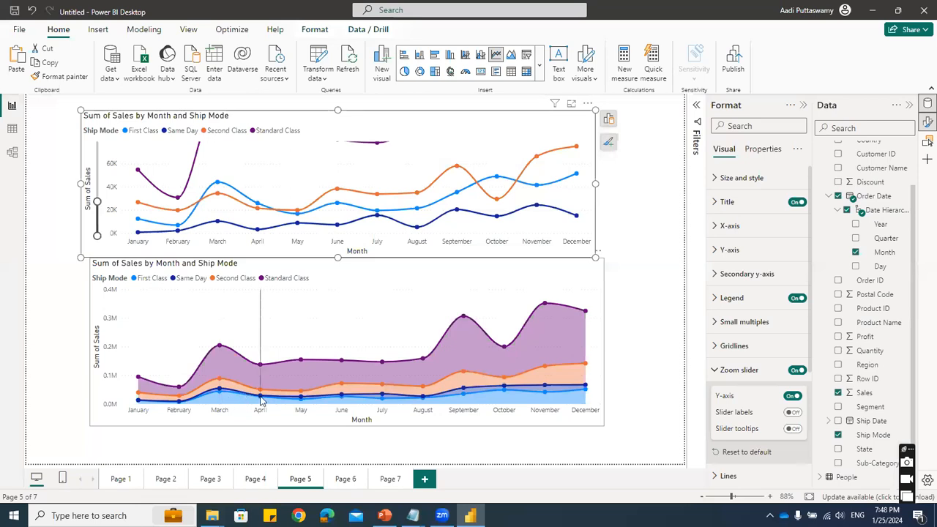
- Enable the zoom slider on Page 1's Sub-Category column chart, zoom the Y-axis to about 40K and restore the full range
left_click(122, 479)
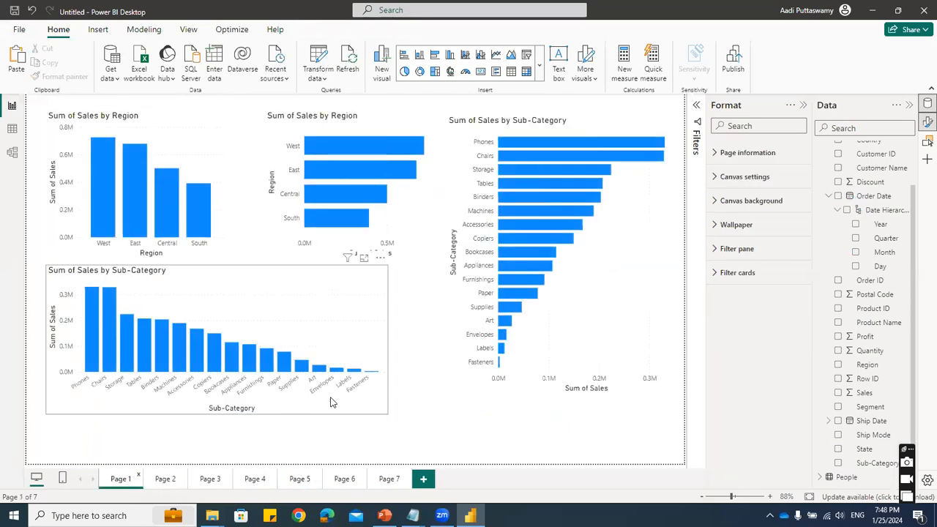
left_click(379, 275)
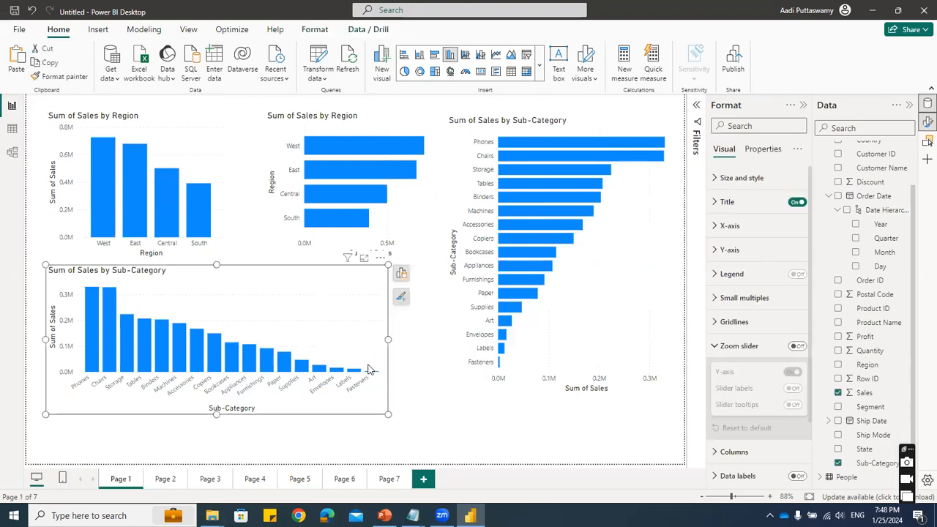
left_click(797, 345)
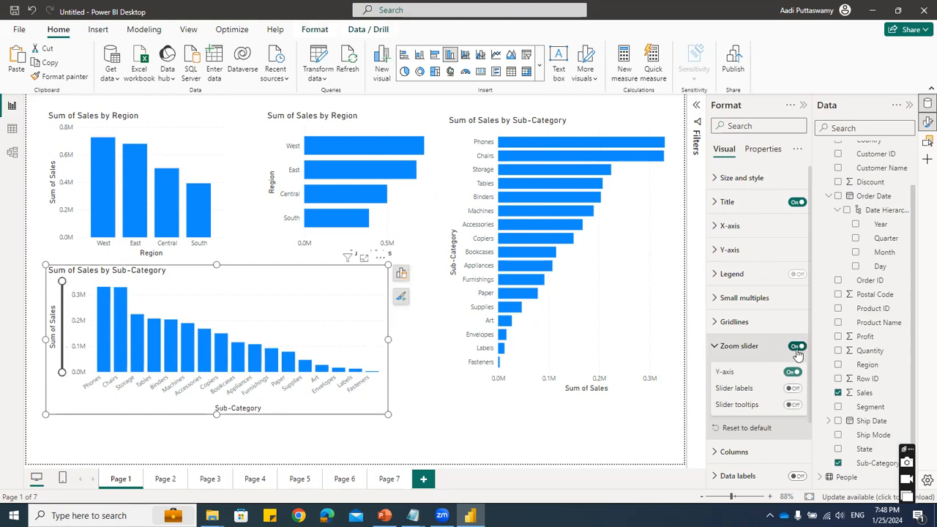
left_click_drag(60, 282, 61, 362)
mouse_move(175, 362)
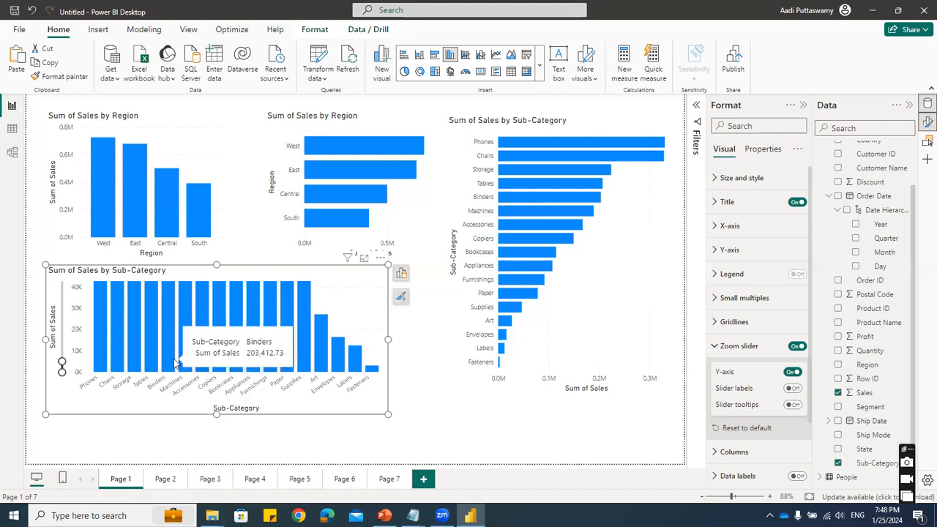
left_click_drag(61, 361, 60, 274)
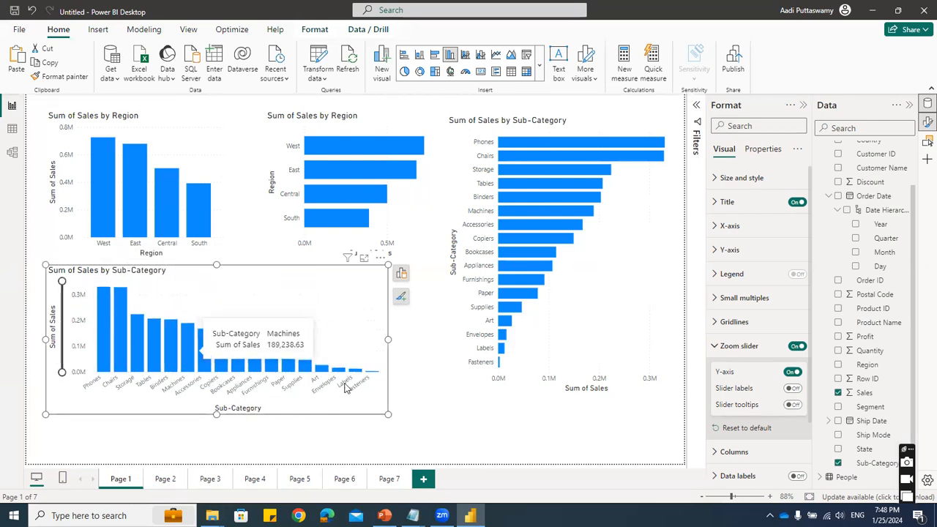
- Add a new report page after Page 7 and insert a table visual placed near the canvas's upper-left corner
left_click(388, 479)
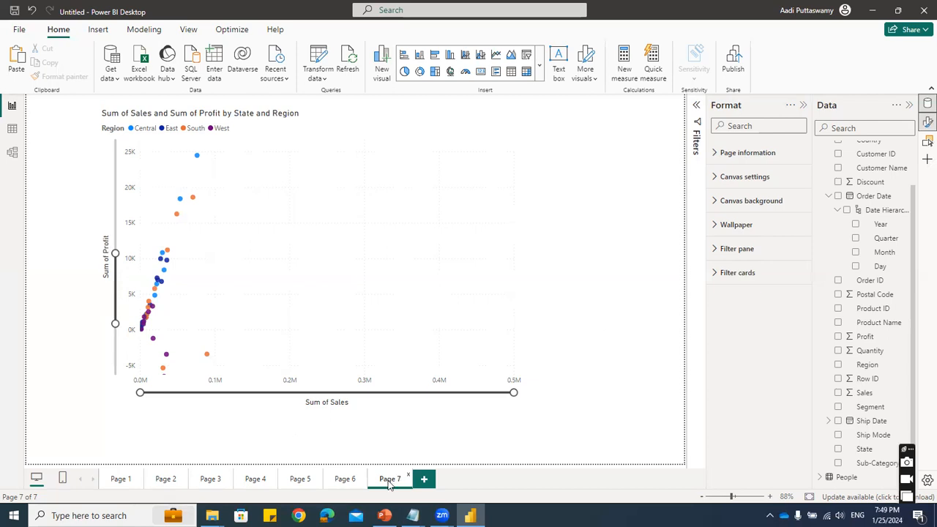
left_click(424, 478)
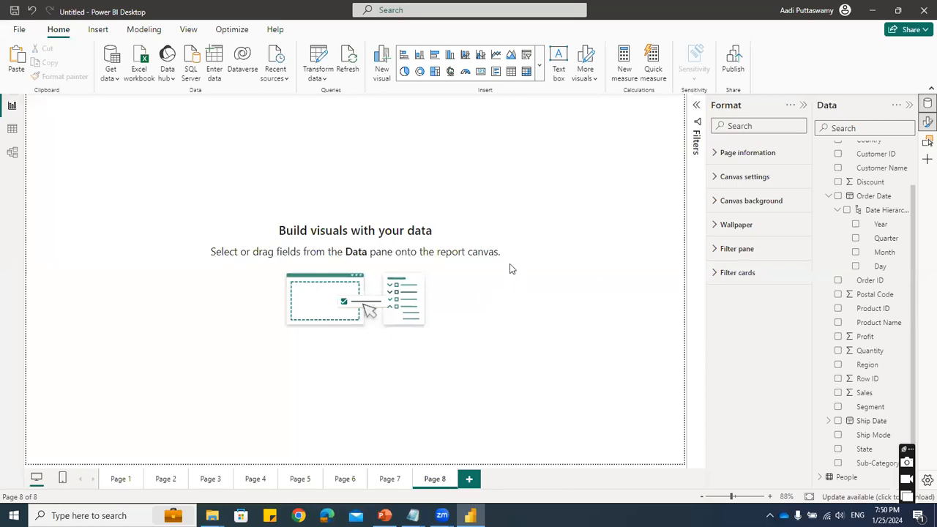
left_click(539, 64)
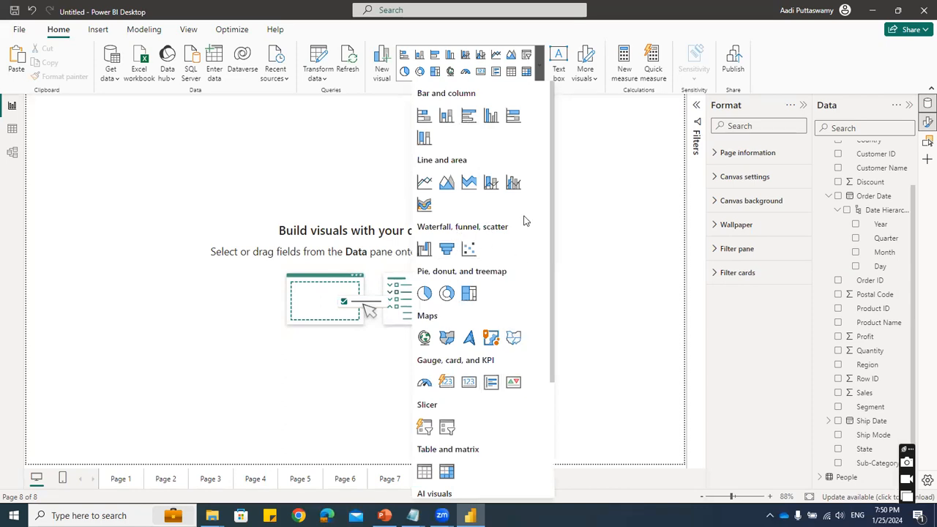
scroll(516, 398, "down", 5)
scroll(525, 329, "up", 5)
scroll(531, 378, "down", 5)
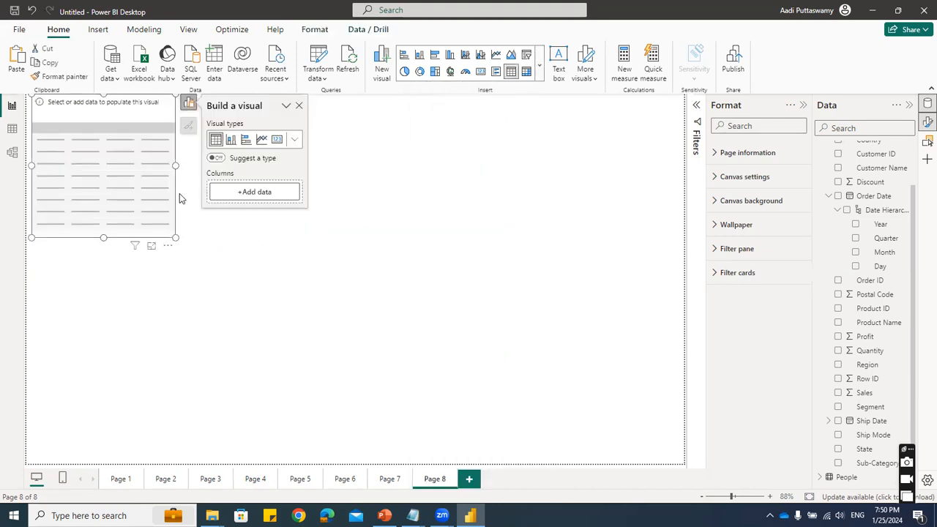
left_click_drag(138, 112, 153, 132)
left_click(153, 137)
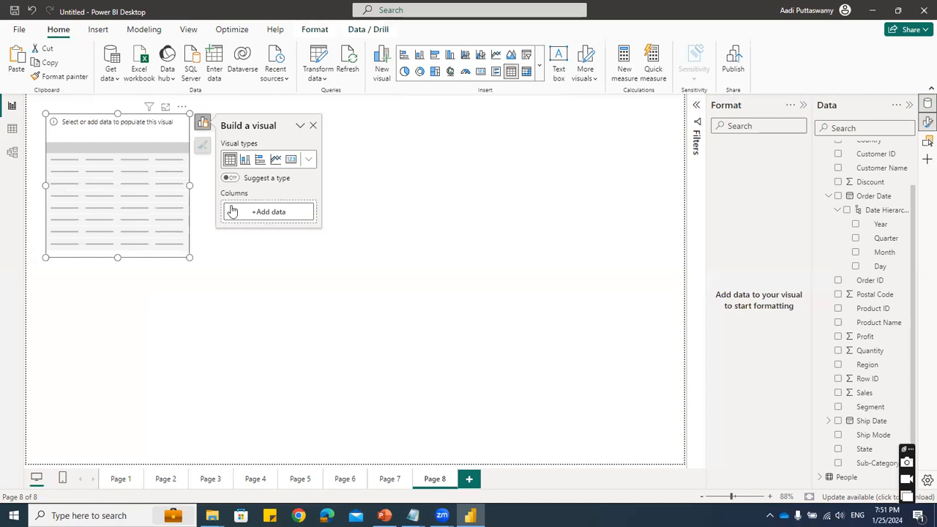
- Add Region and Sales from the Data table as the table visual's columns
left_click(262, 212)
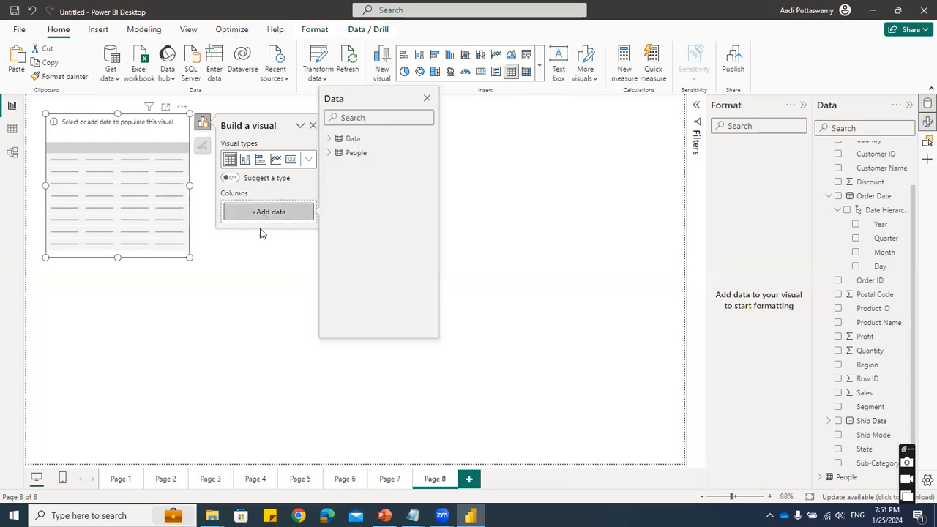
left_click(330, 140)
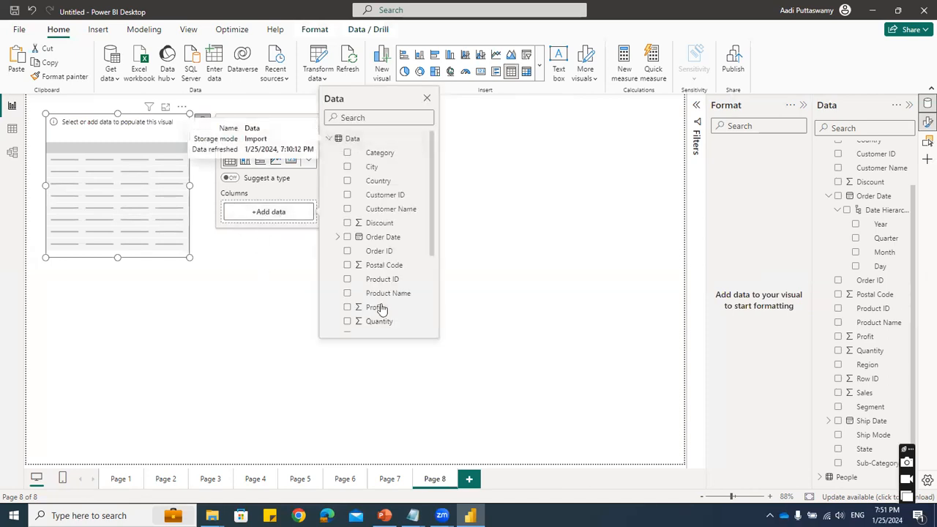
scroll(381, 309, "down", 2)
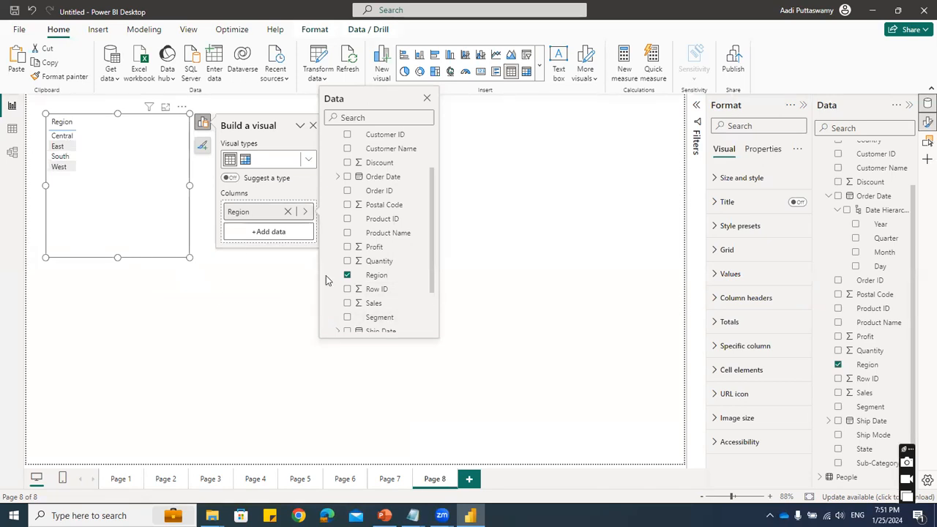
scroll(390, 288, "down", 2)
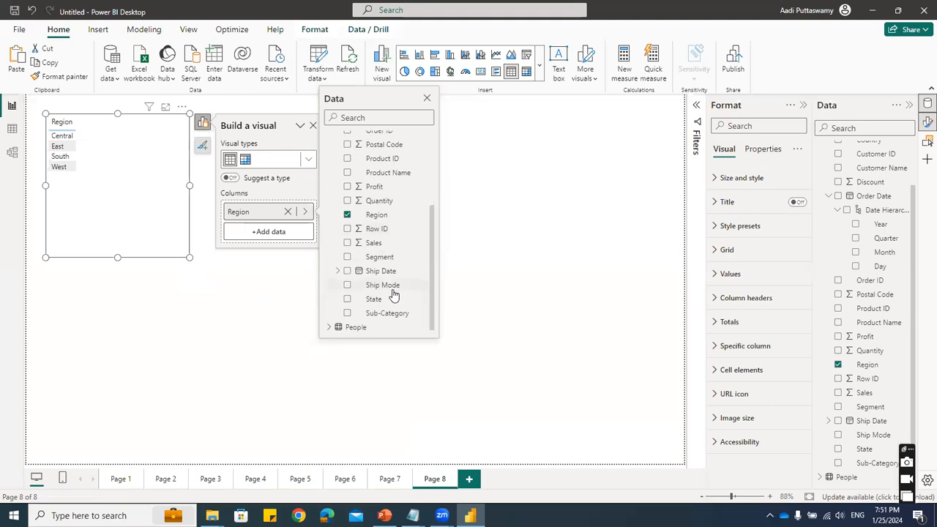
left_click(348, 243)
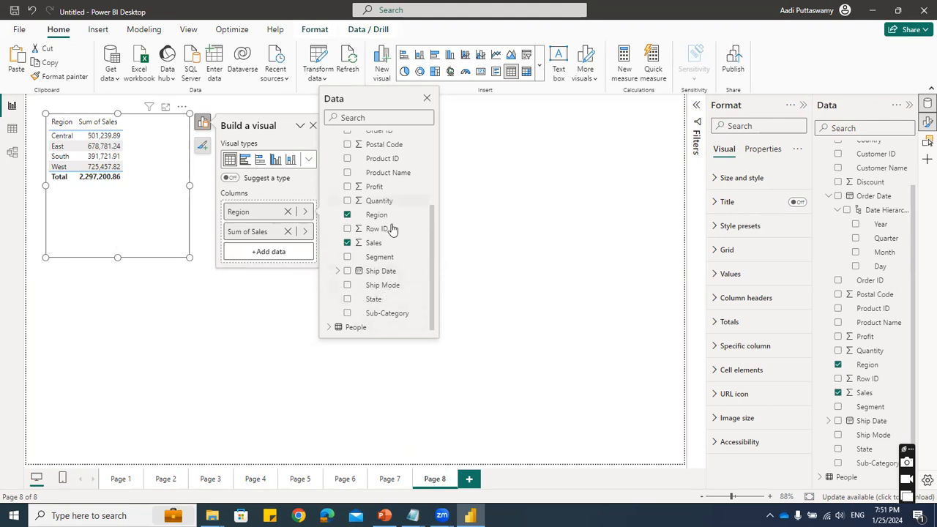
- Add Category as a column between Region and Sum of Sales, and enlarge the table to fit all its rows
scroll(400, 251, "up", 3)
scroll(400, 250, "up", 1)
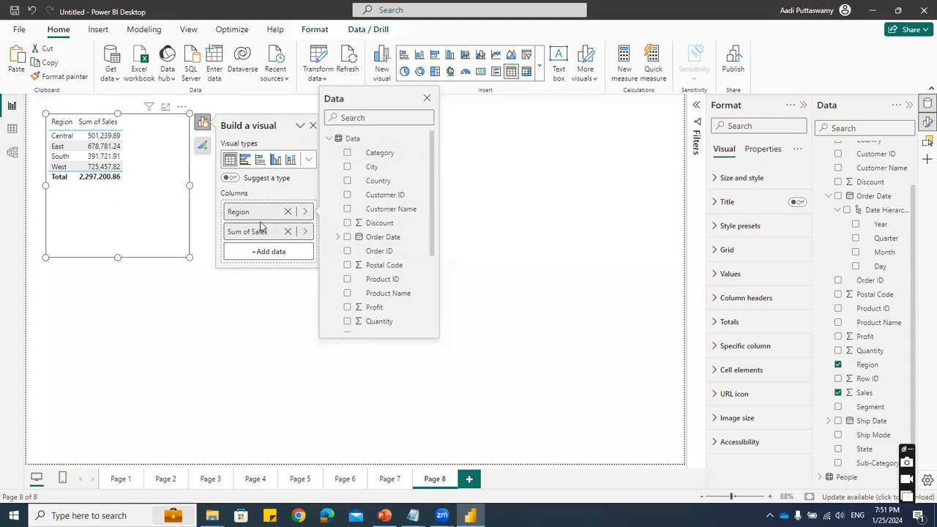
left_click(347, 154)
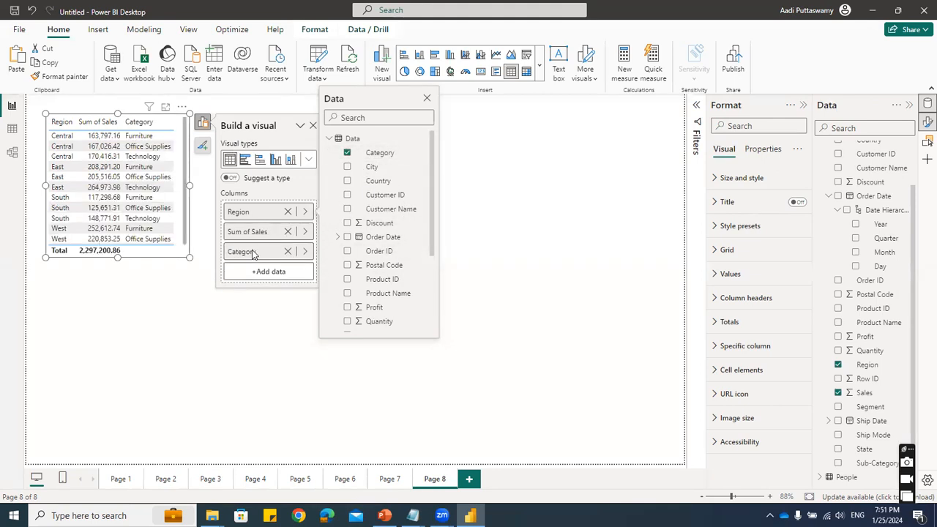
left_click_drag(256, 229, 262, 268)
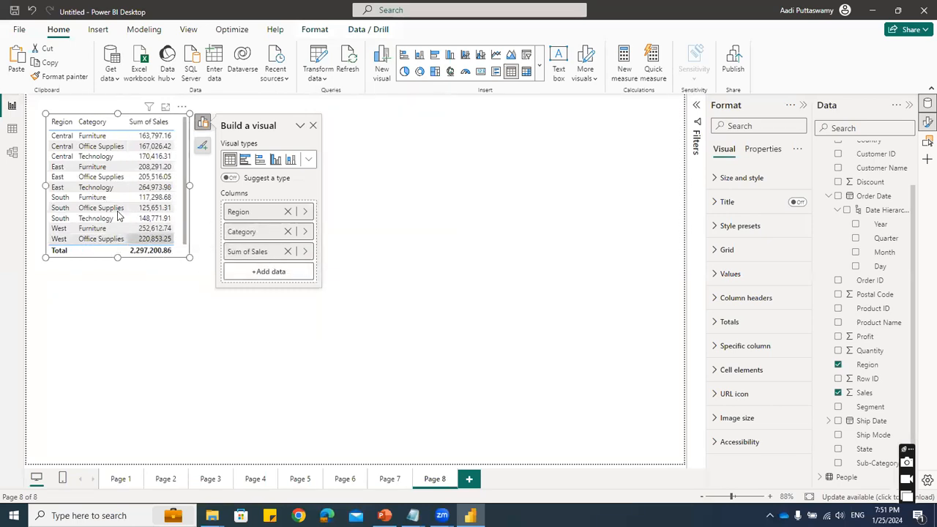
left_click_drag(189, 259, 224, 360)
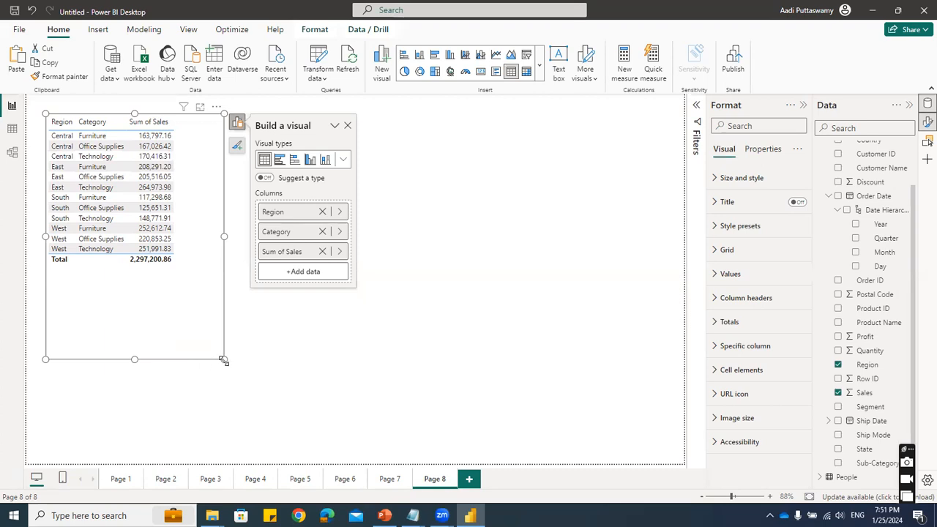
- Add Profit and Ship Mode from the Data table as further columns of the table visual
left_click(300, 274)
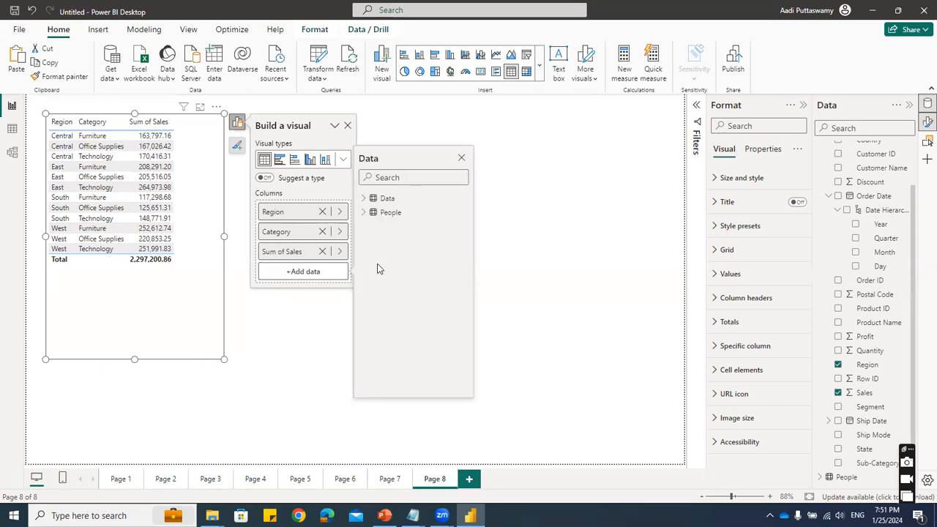
left_click(366, 199)
scroll(399, 351, "down", 2)
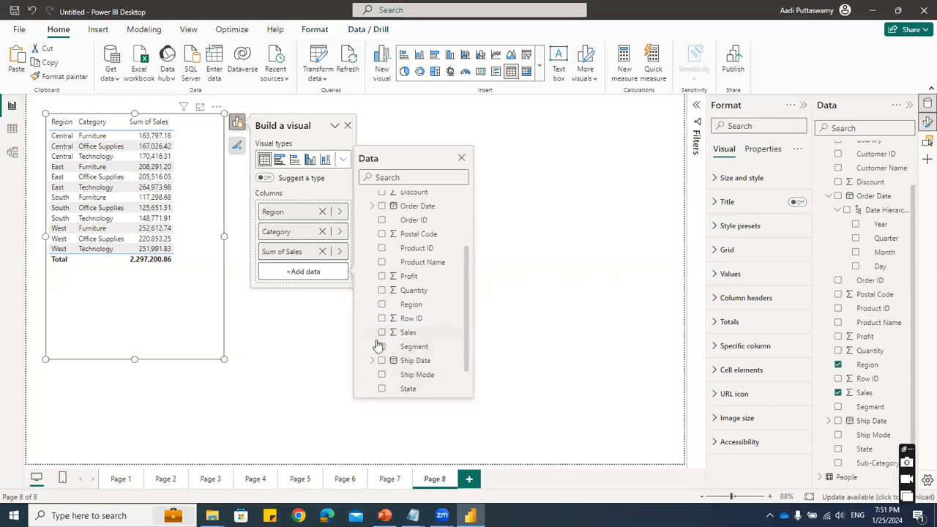
left_click(381, 276)
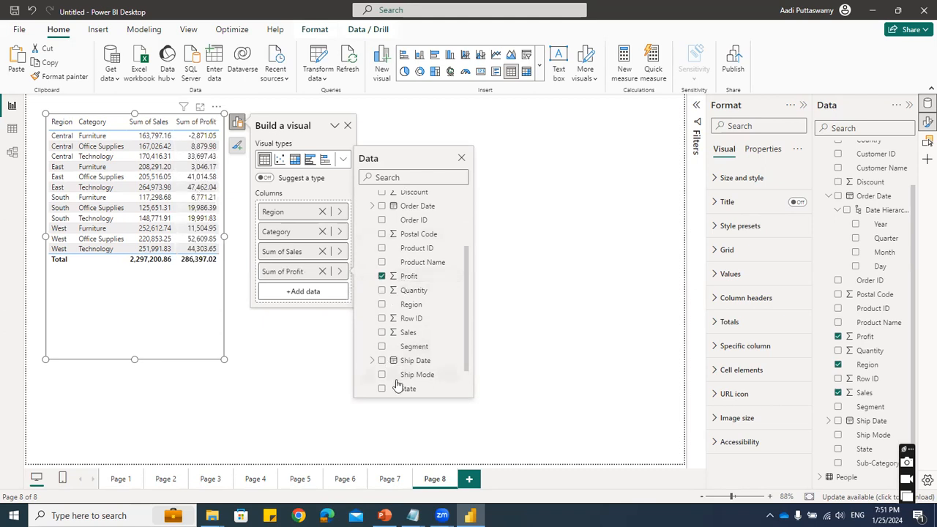
left_click(381, 375)
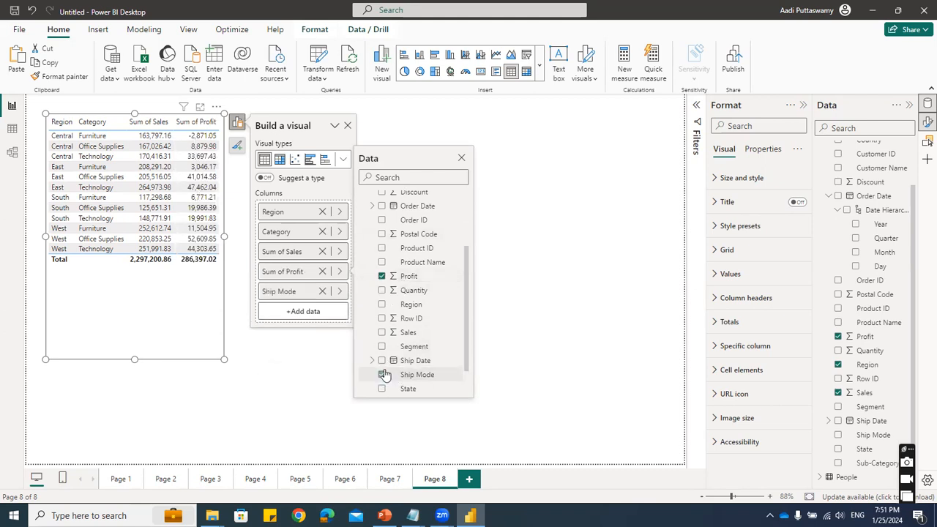
- Move Ship Mode between Category and Sum of Sales, and enlarge the table to show all five columns
left_click(282, 292)
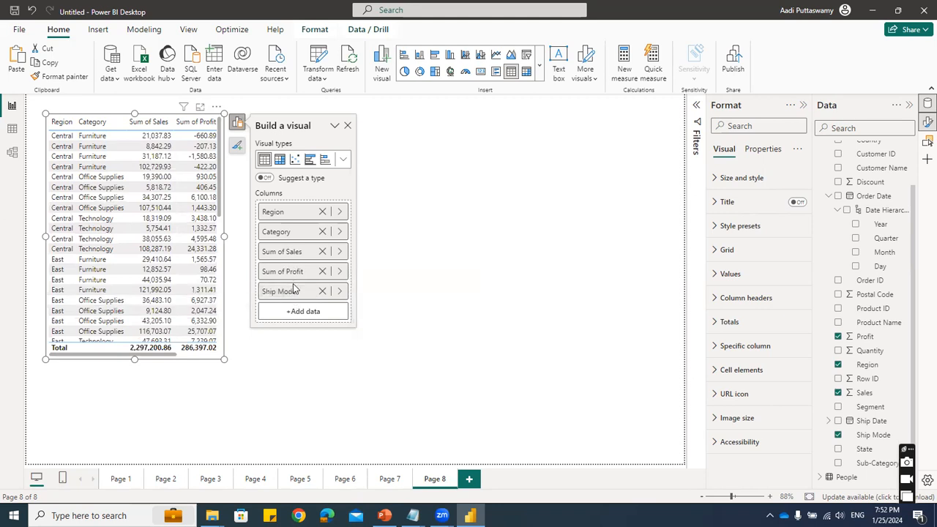
left_click_drag(293, 292, 298, 246)
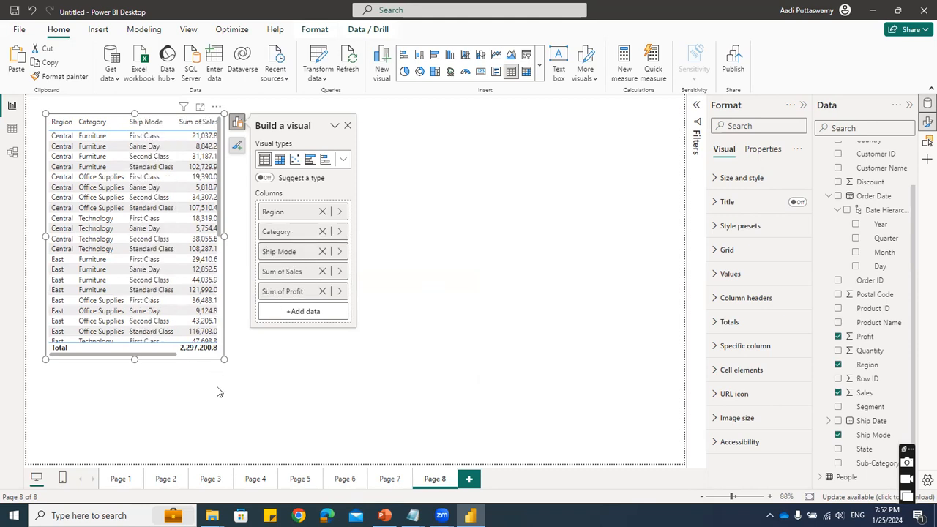
left_click_drag(223, 358, 293, 450)
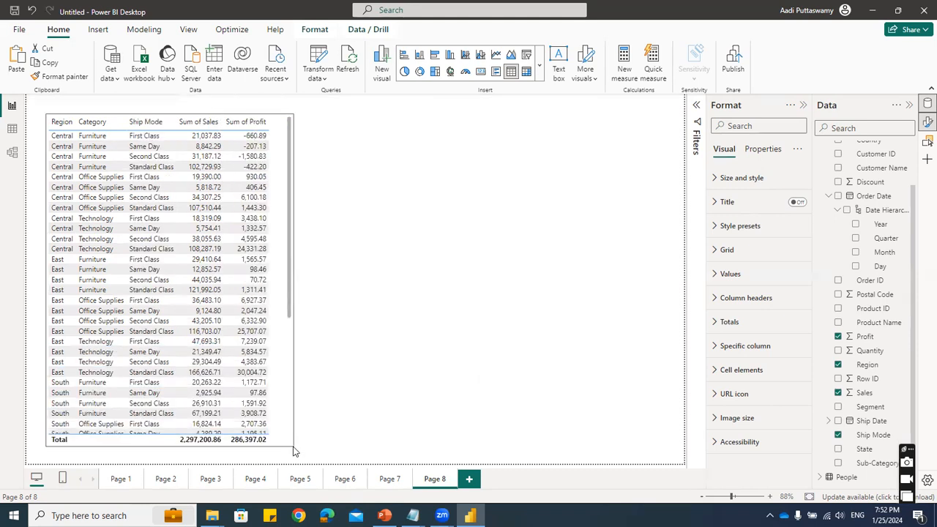
left_click(124, 212)
scroll(193, 322, "down", 5)
scroll(193, 322, "up", 5)
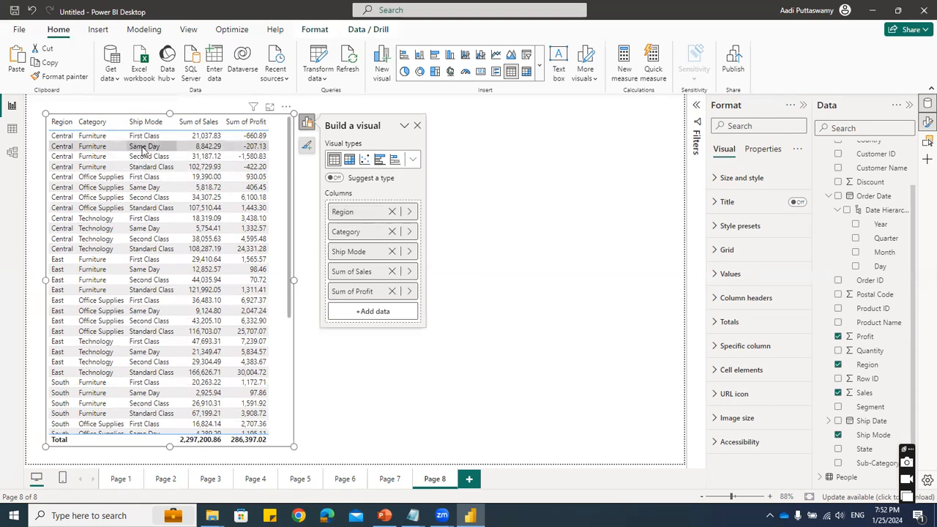
- Insert a matrix visual beside the table and add Region from the Data table as its columns
left_click(476, 236)
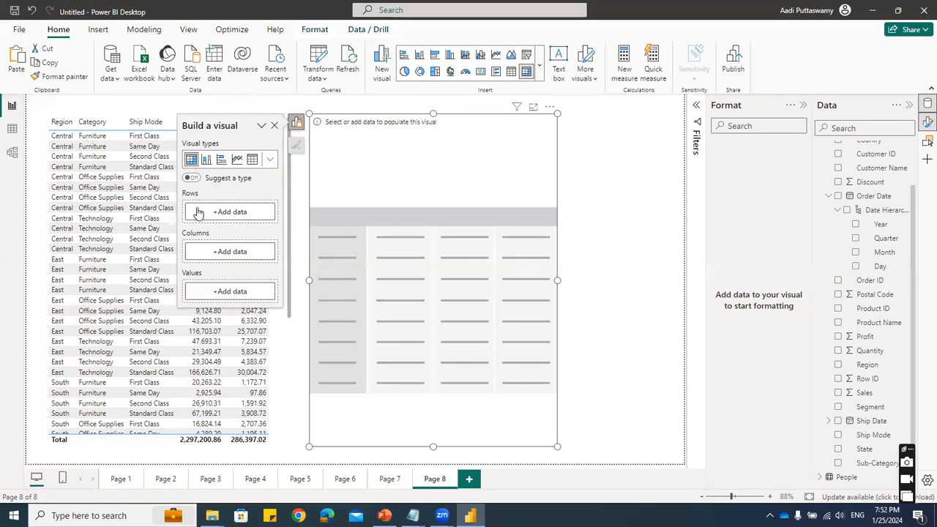
left_click(226, 253)
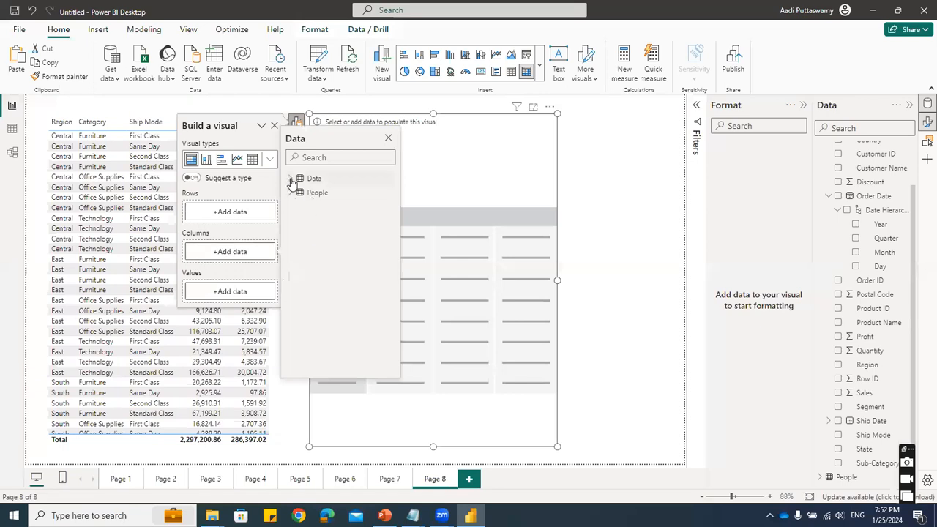
scroll(355, 316, "down", 1)
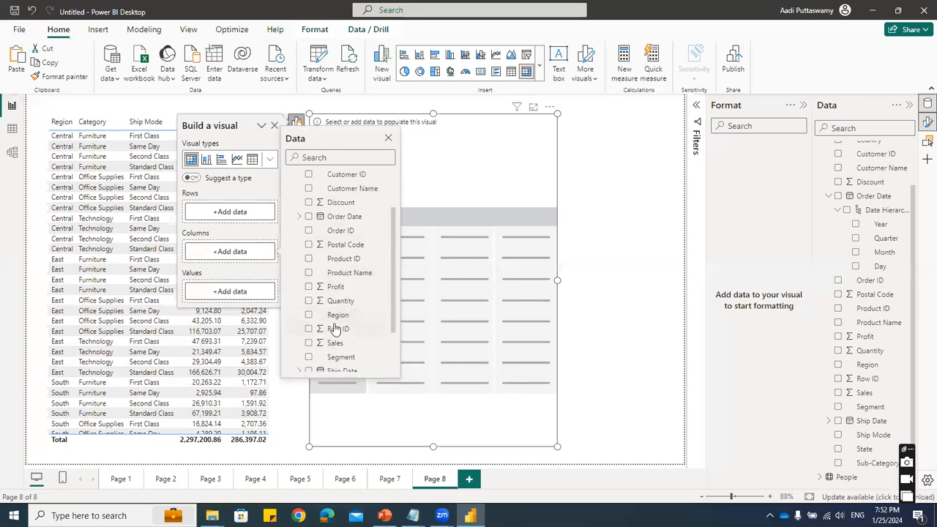
left_click(308, 316)
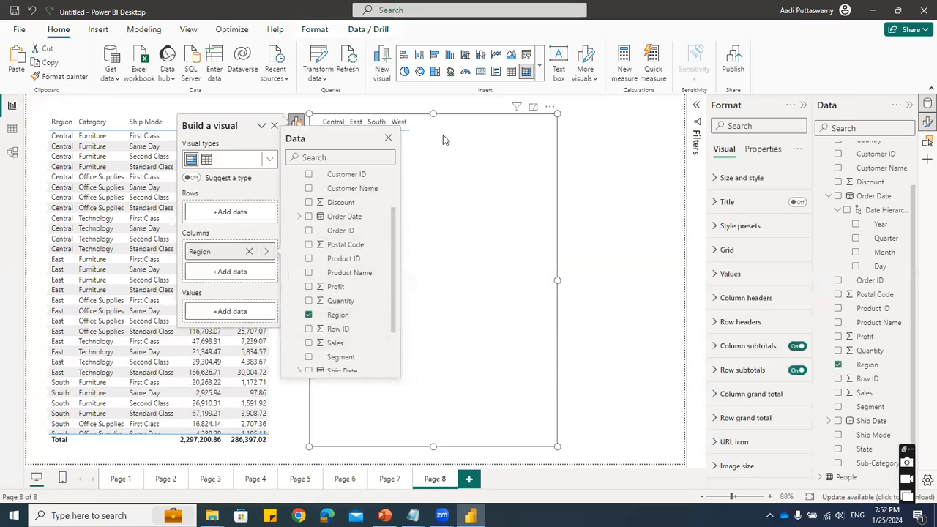
left_click(410, 150)
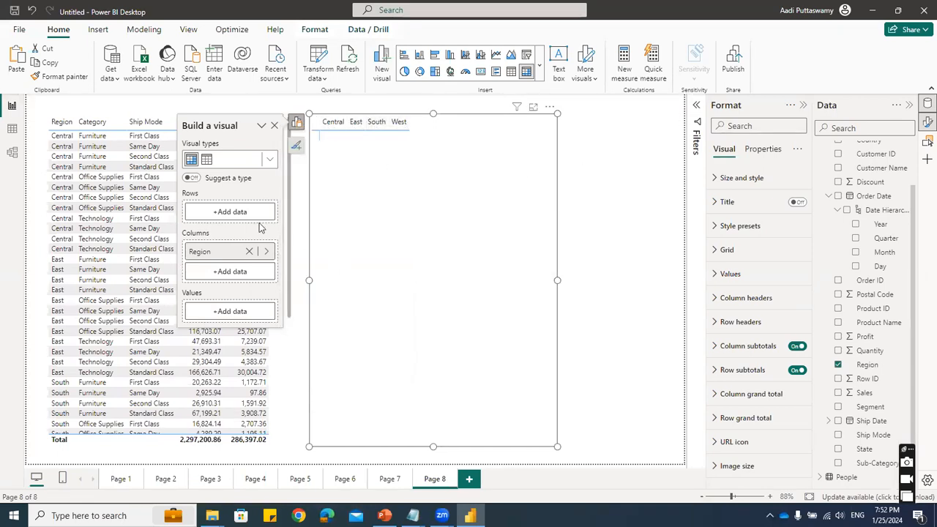
- Add Sub-Category from the Data table as the matrix's rows
left_click(229, 212)
left_click(290, 141)
scroll(337, 270, "down", 5)
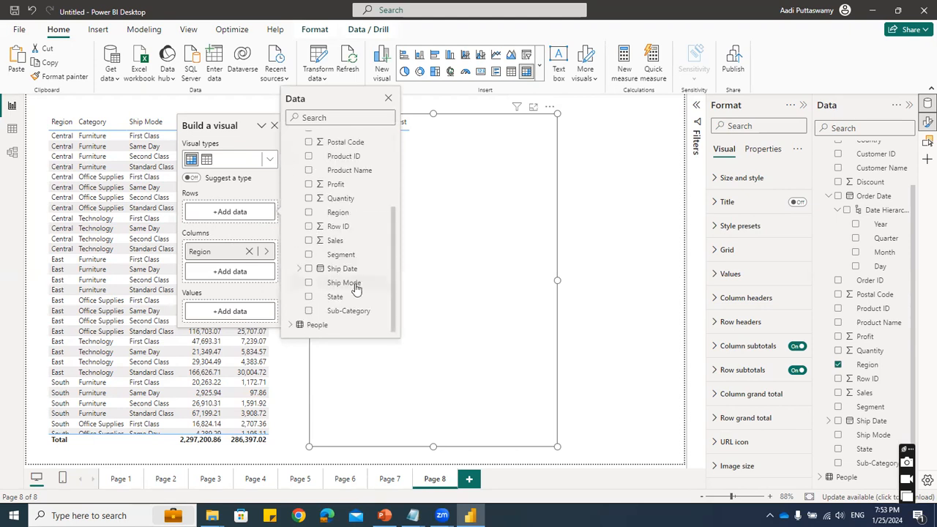
left_click(308, 311)
left_click(571, 224)
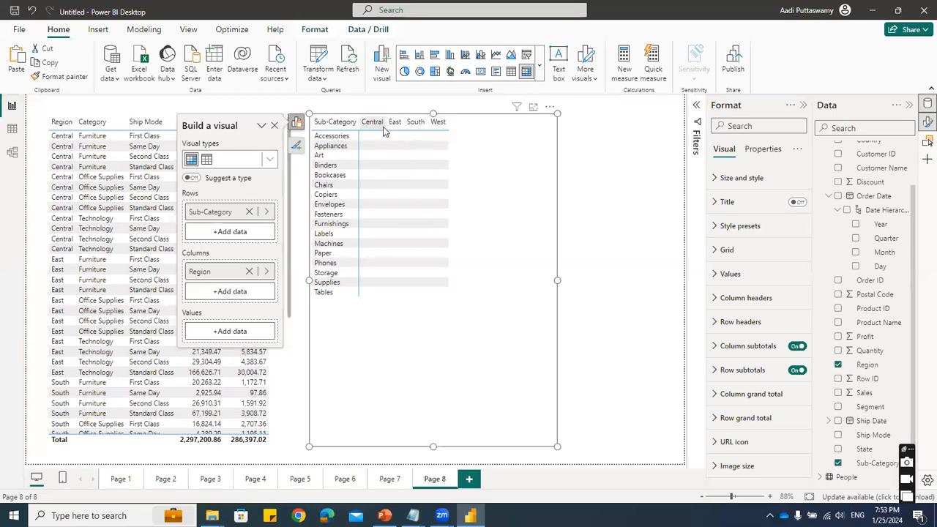
- Add Sales as the matrix's values and resize the matrix to fit all regions and the totals
scroll(220, 352, "down", 3)
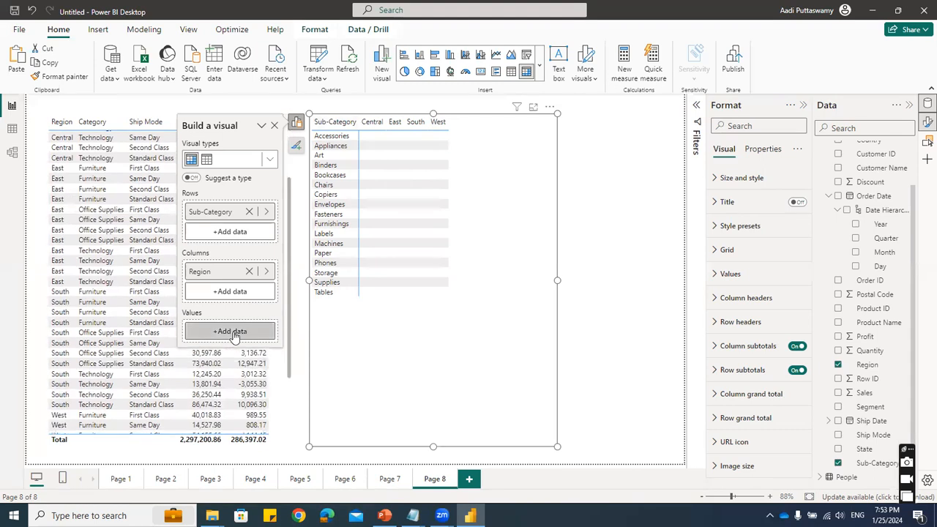
left_click(231, 334)
scroll(348, 410, "down", 3)
left_click(308, 363)
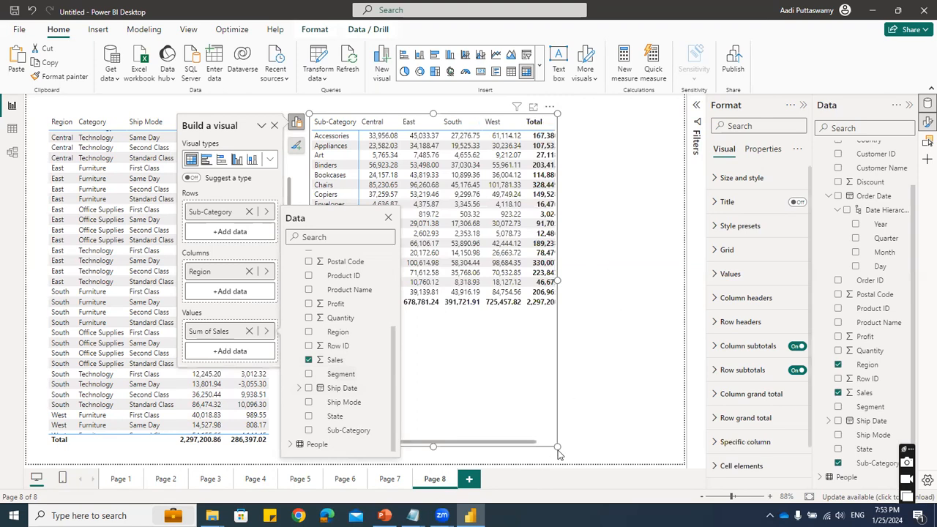
left_click_drag(556, 445, 593, 326)
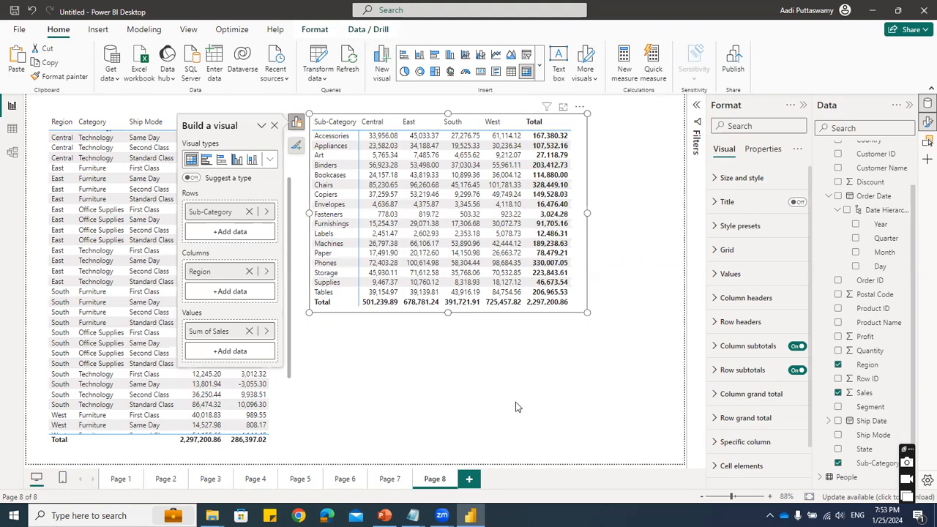
left_click(473, 426)
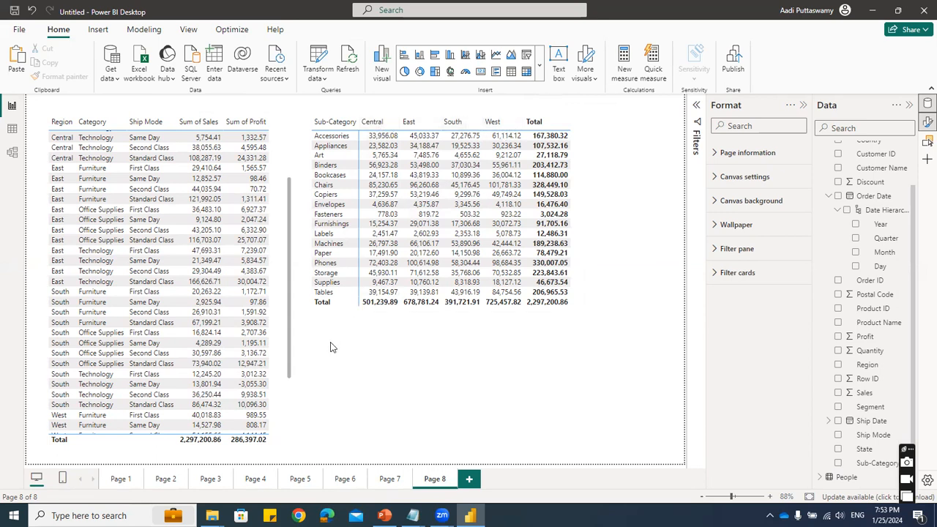
- Add Ship Mode as a second row level below Sub-Category in the matrix
left_click(578, 300)
left_click(297, 122)
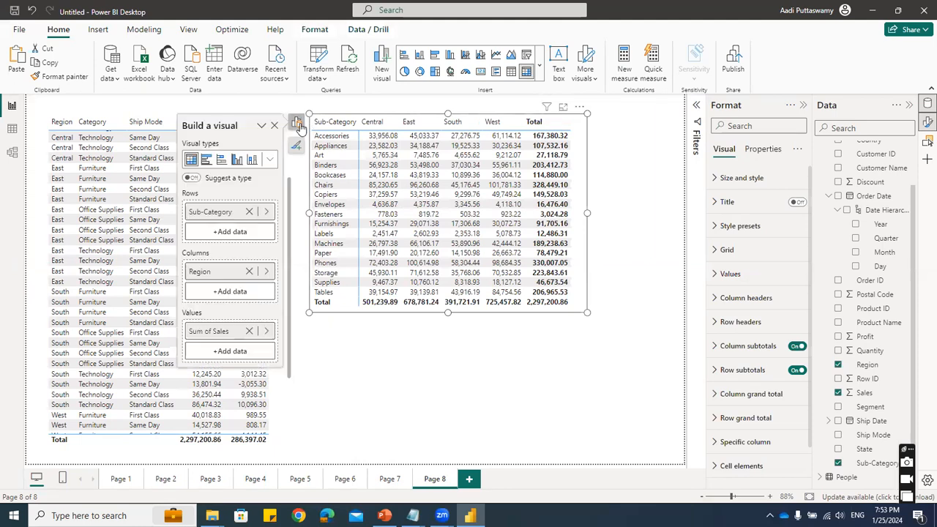
left_click(214, 232)
left_click(300, 158)
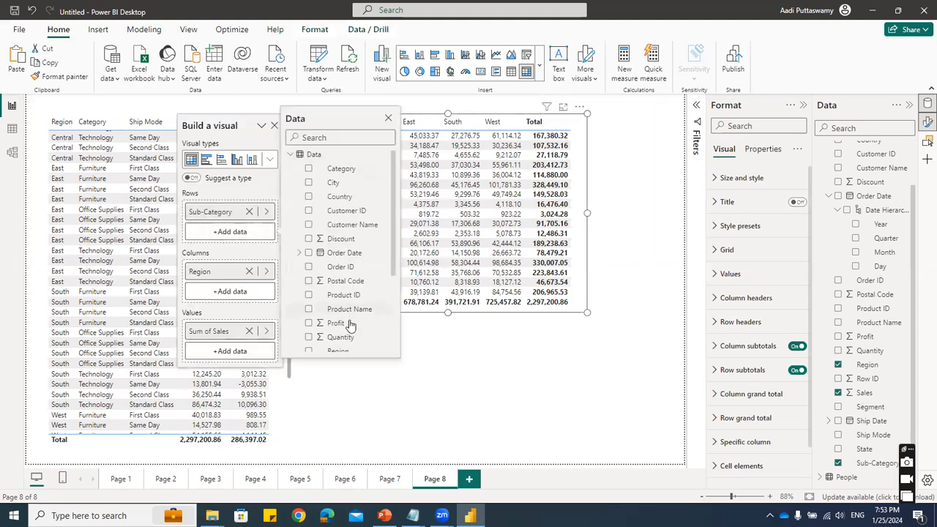
scroll(322, 292, "down", 3)
left_click(309, 303)
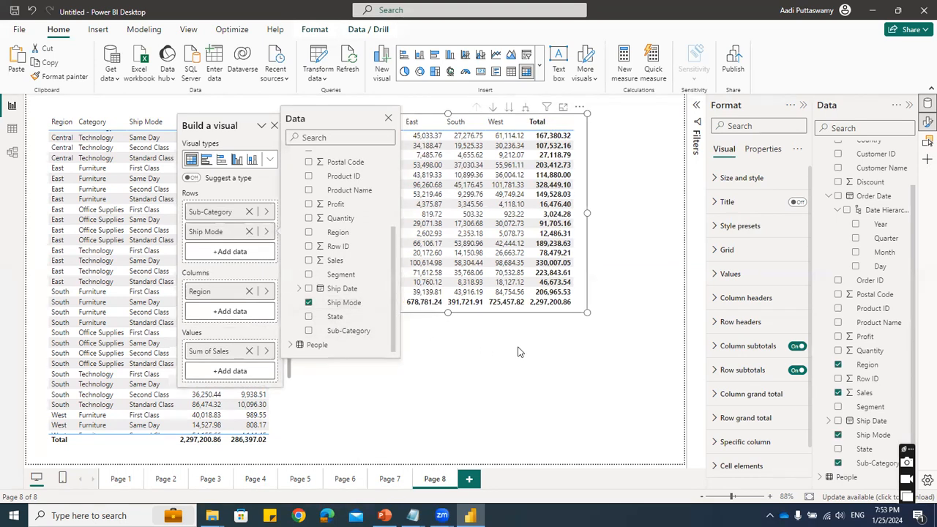
left_click(583, 308)
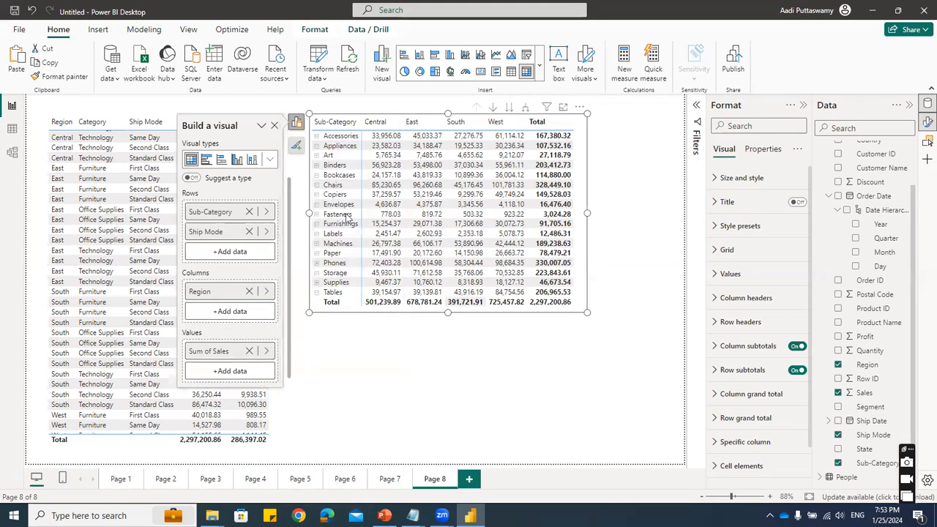
- Expand and collapse the Accessories and Appliances rows to view their sales by ship mode
left_click(317, 139)
left_click(317, 139)
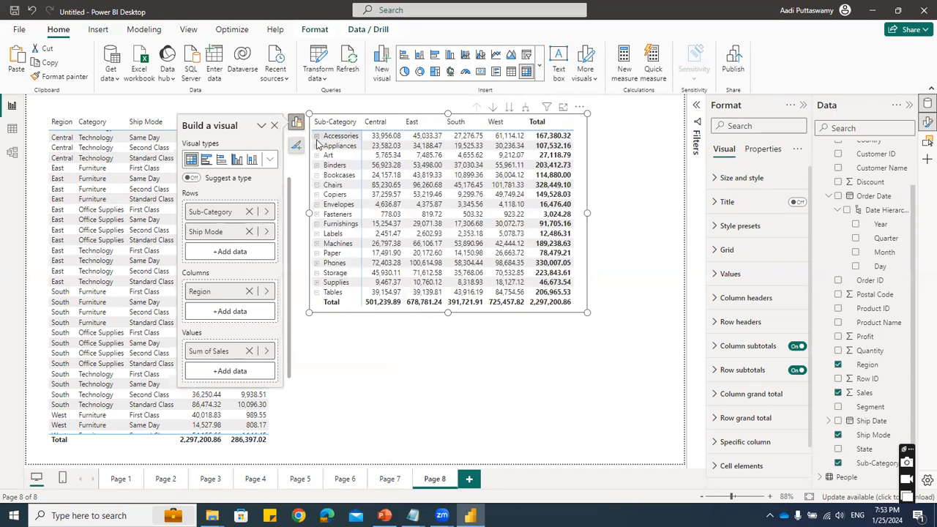
left_click(317, 146)
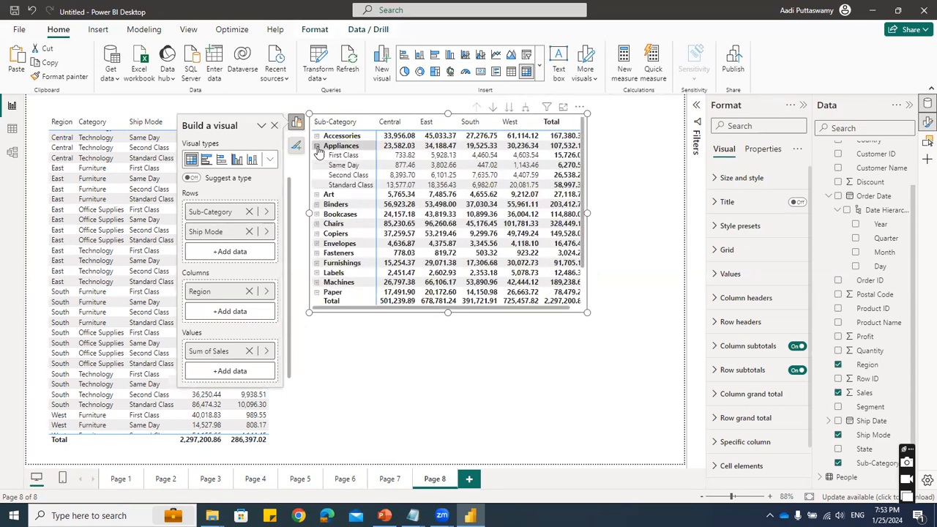
left_click(317, 147)
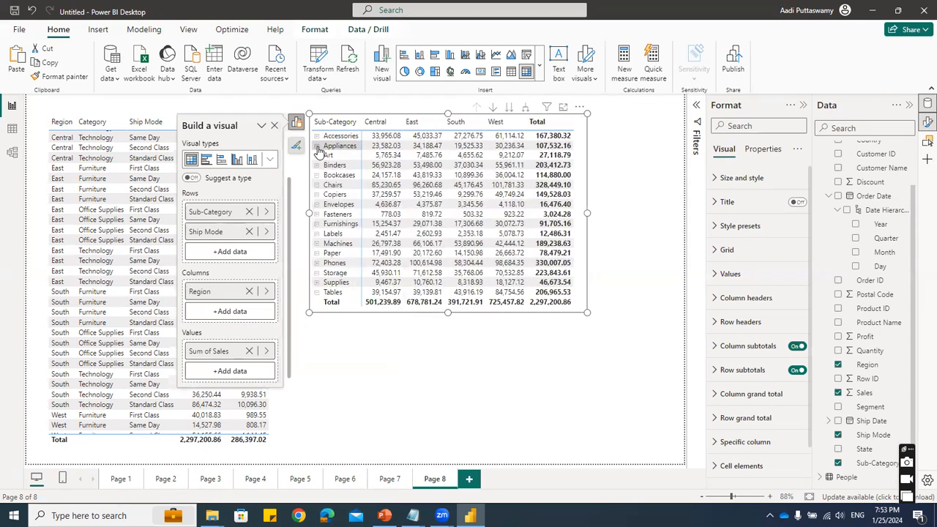
- Add the Year level of Order Date as a second column level below Region in the matrix
left_click(206, 315)
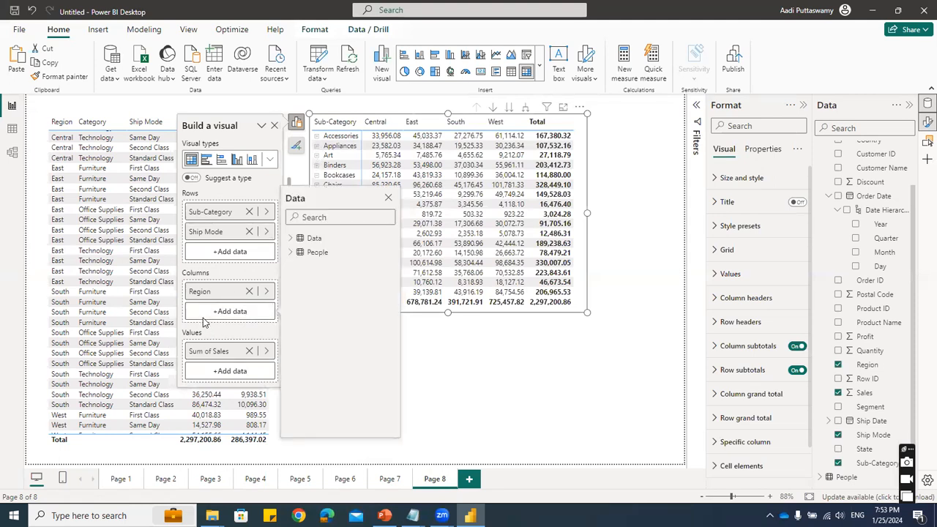
left_click(290, 238)
left_click(300, 337)
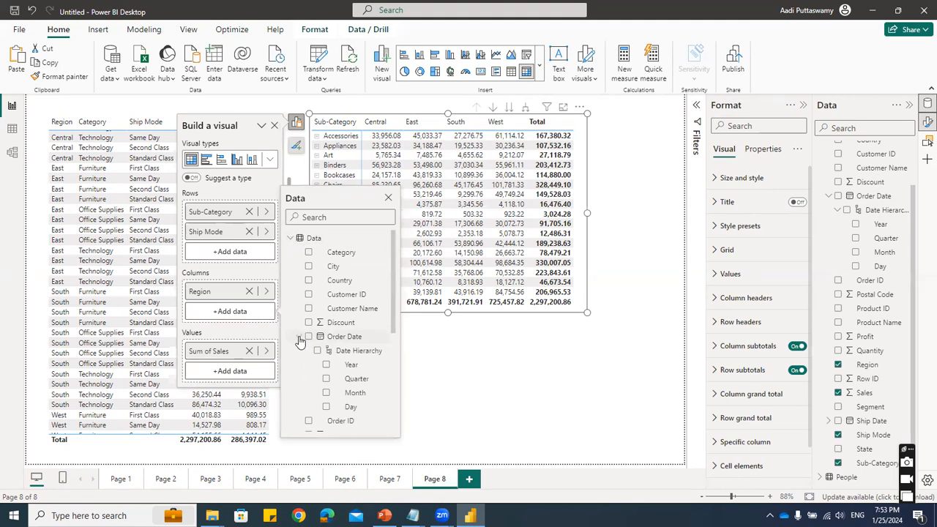
left_click(326, 365)
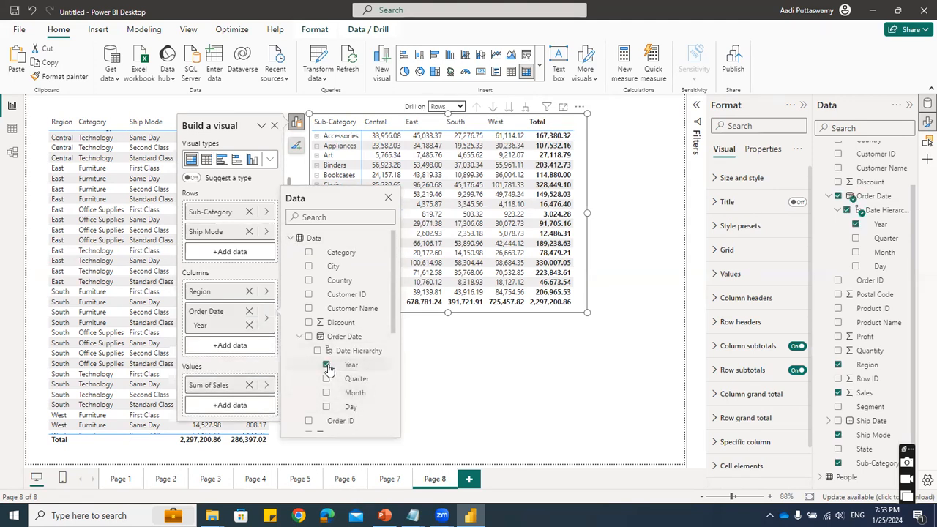
left_click(210, 315)
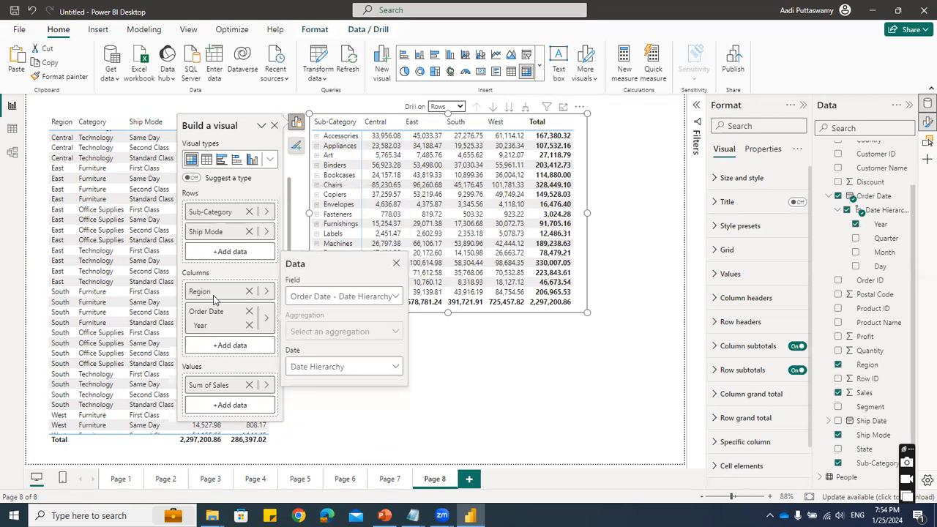
left_click(210, 294)
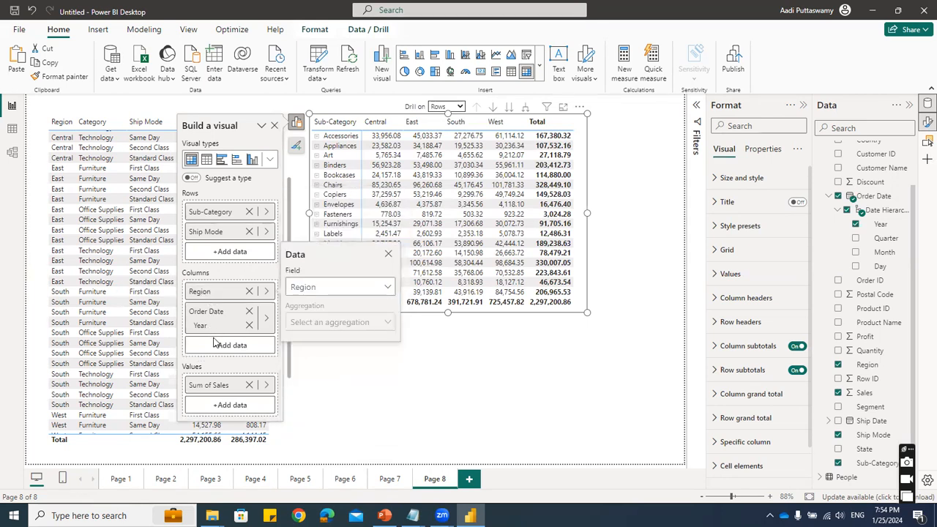
left_click(221, 322)
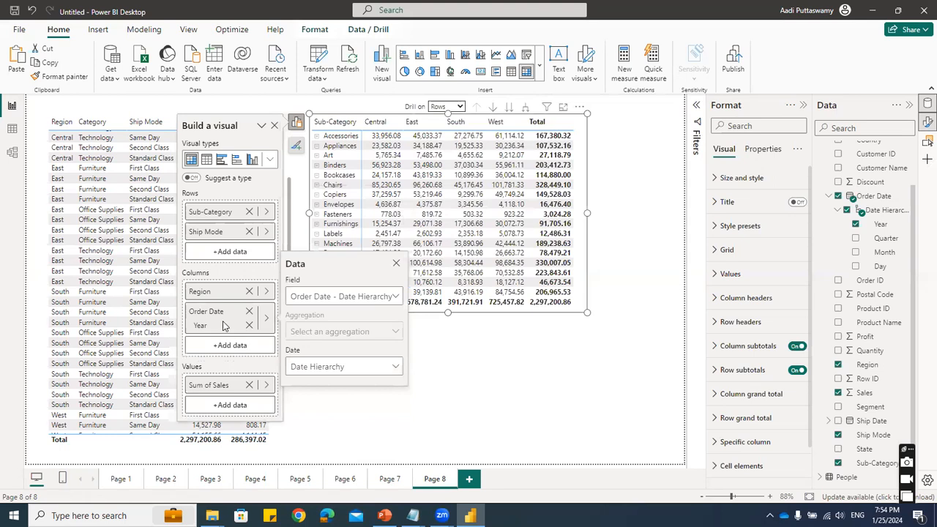
left_click(212, 293)
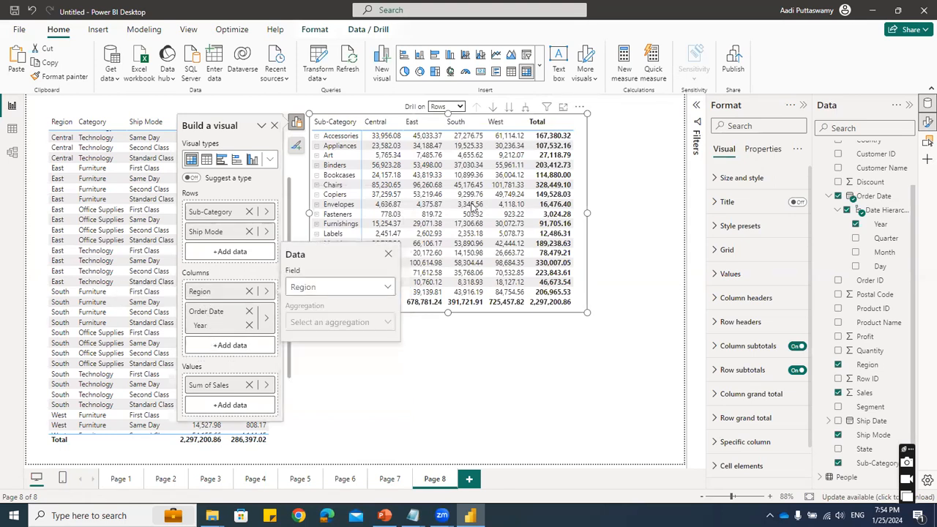
- Switch the matrix's drill direction to Columns and go to the next level, from regions to years
left_click(445, 107)
left_click(460, 108)
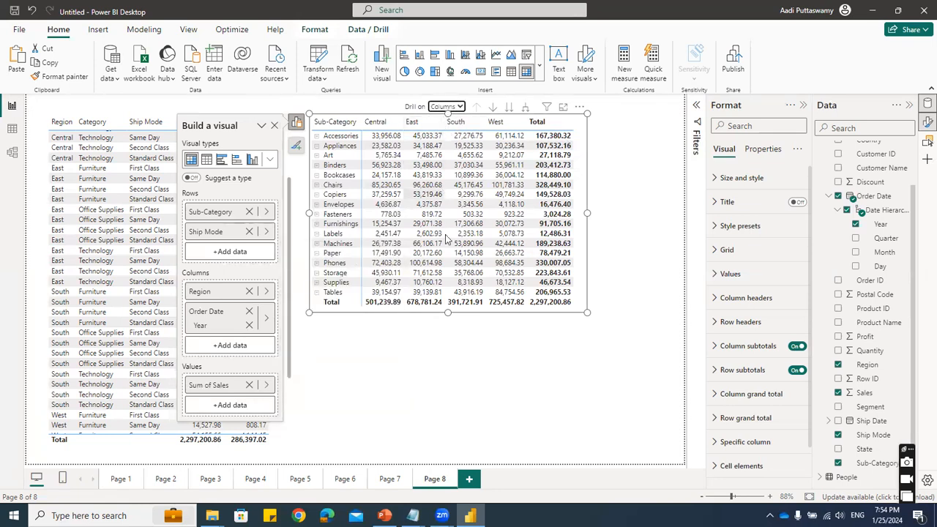
left_click(510, 108)
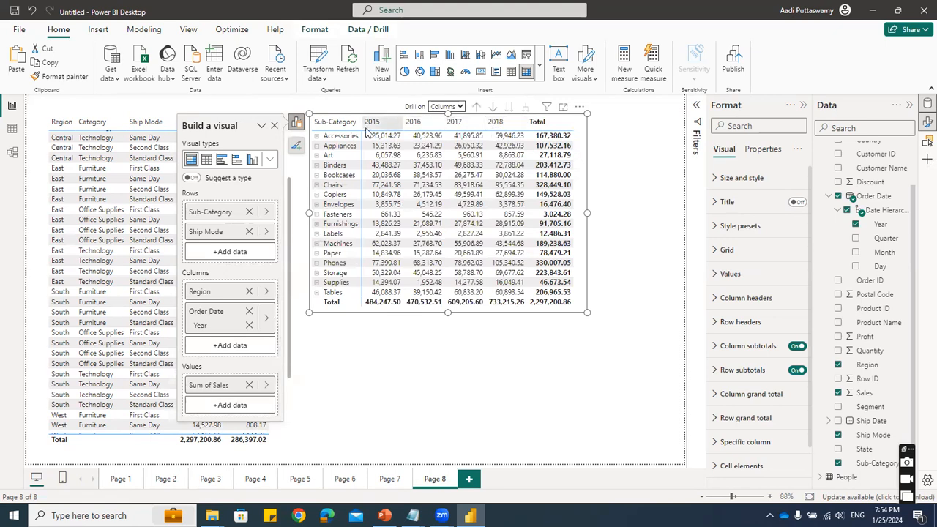
- Drill the matrix columns back up from years to regions
left_click(477, 106)
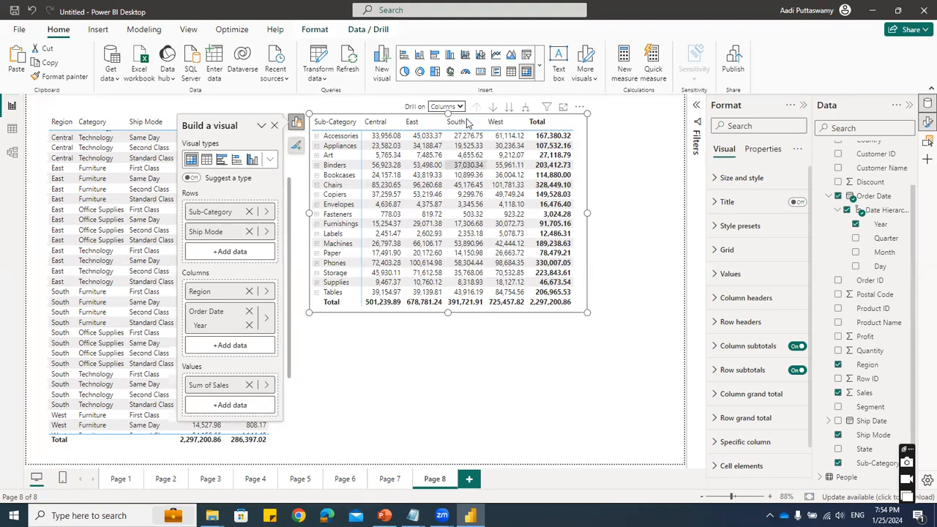
left_click(508, 108)
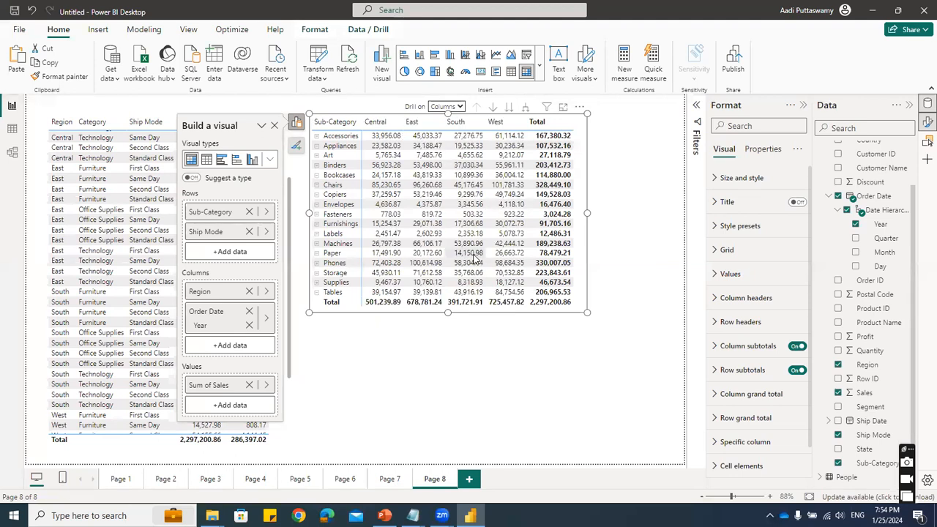
left_click(408, 371)
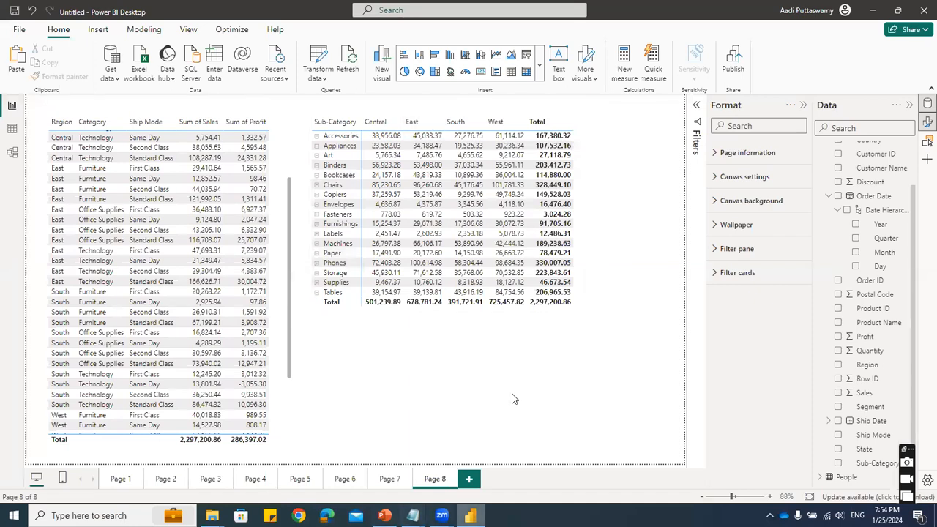
- Add a new report page, insert a Map visual on it, and move and enlarge it near the page's upper-left corner
left_click(469, 478)
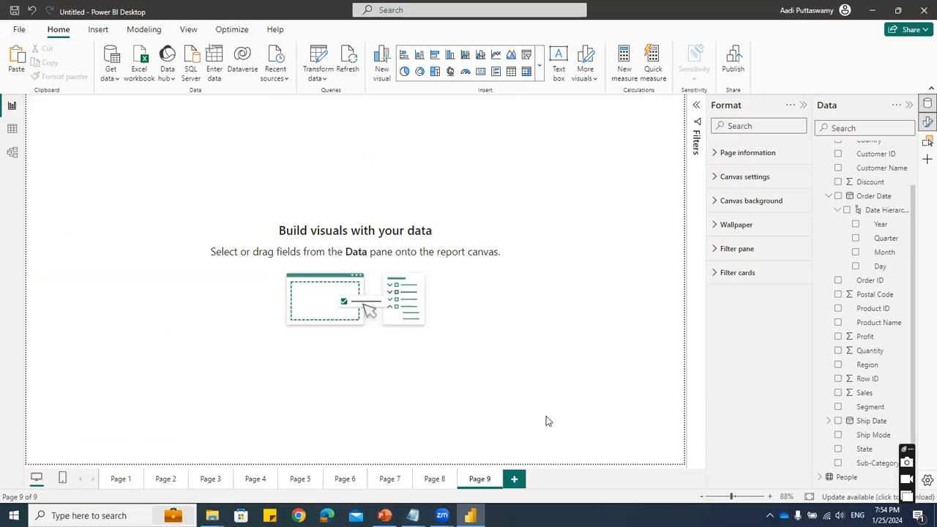
left_click(540, 67)
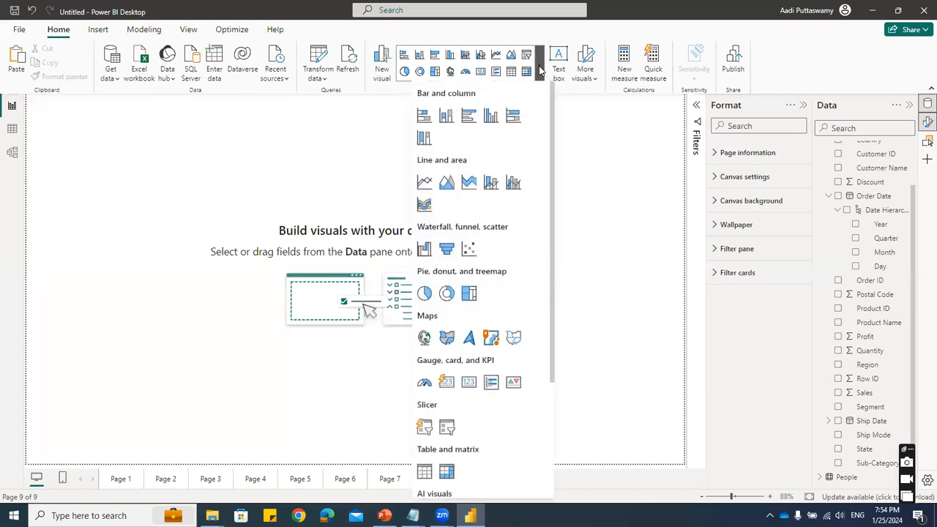
left_click(446, 348)
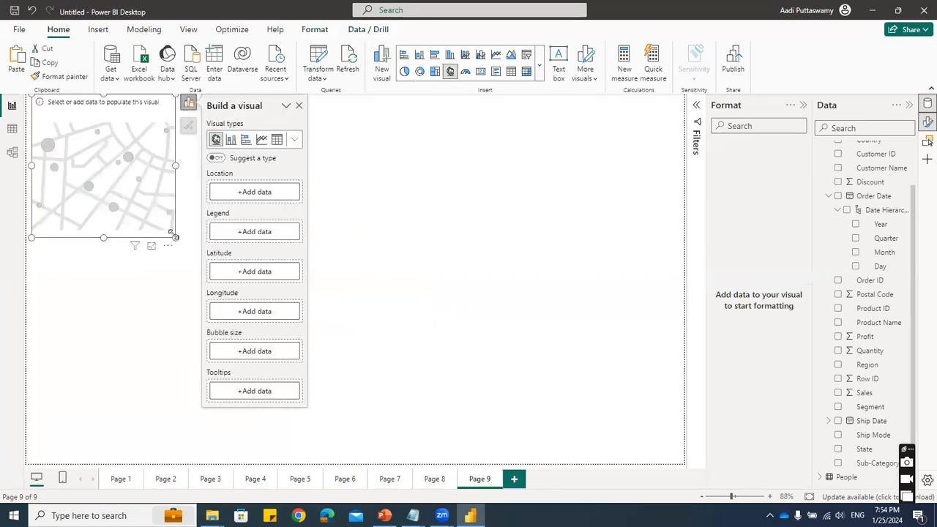
left_click_drag(203, 109, 218, 134)
left_click(234, 306)
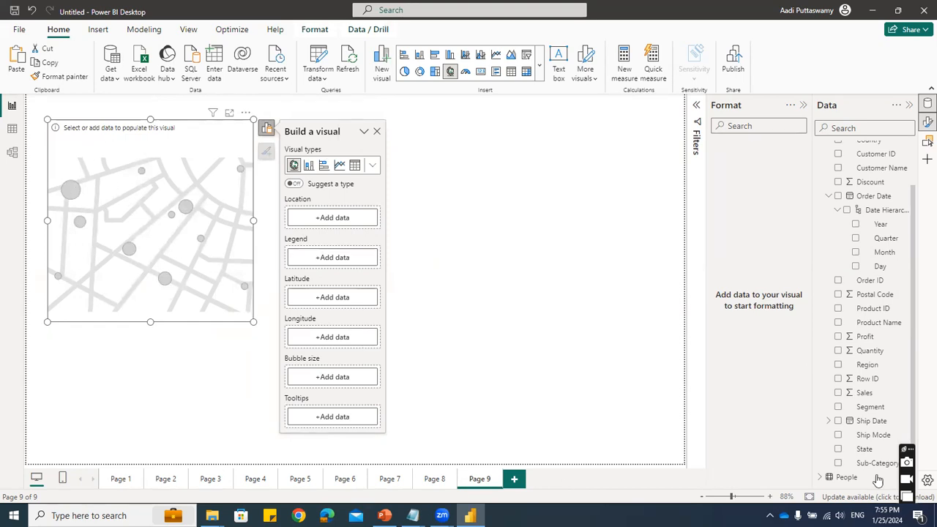
- Map State as the location with Sales as the bubble size, and enlarge the map visual
left_click(847, 450)
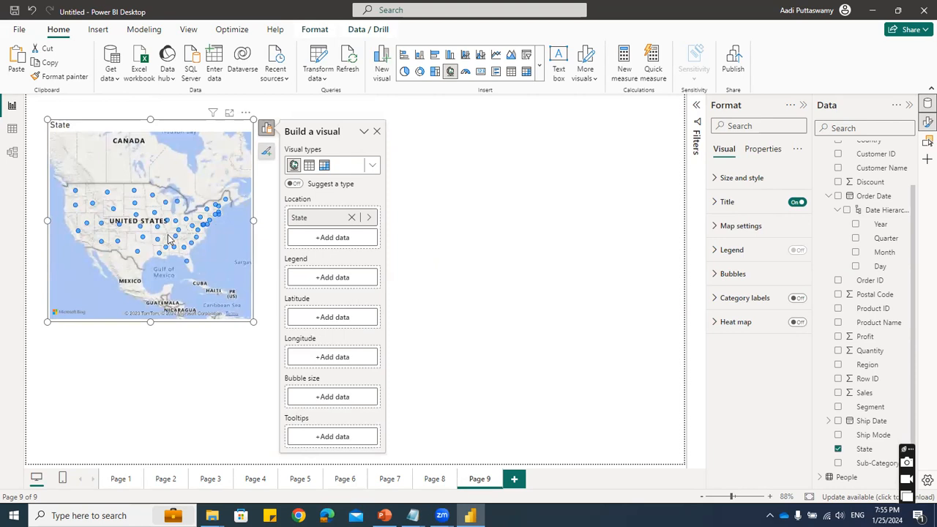
left_click(320, 396)
left_click(392, 211)
scroll(443, 373, "down", 5)
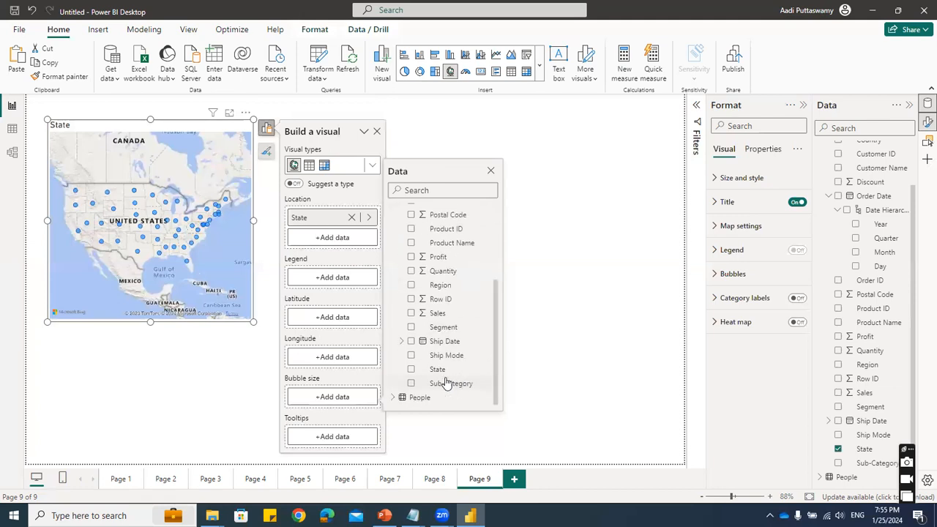
left_click(411, 313)
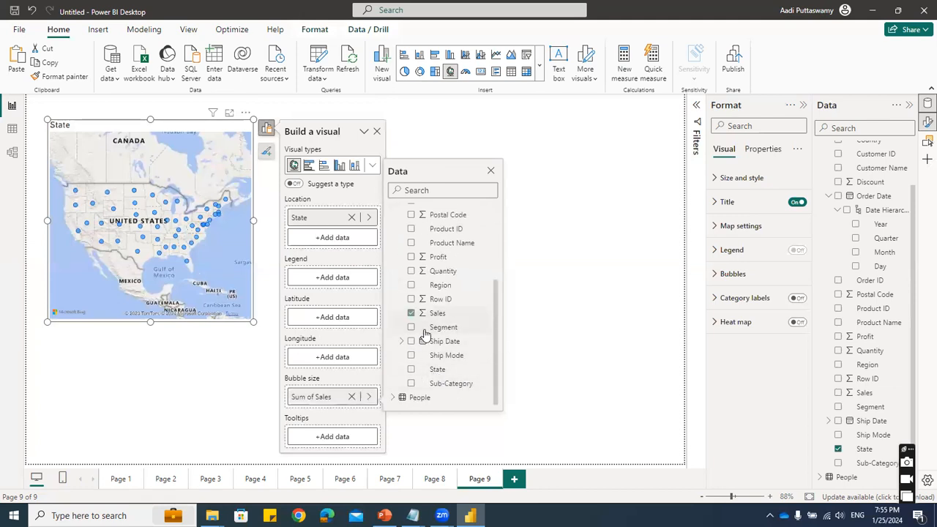
left_click(563, 288)
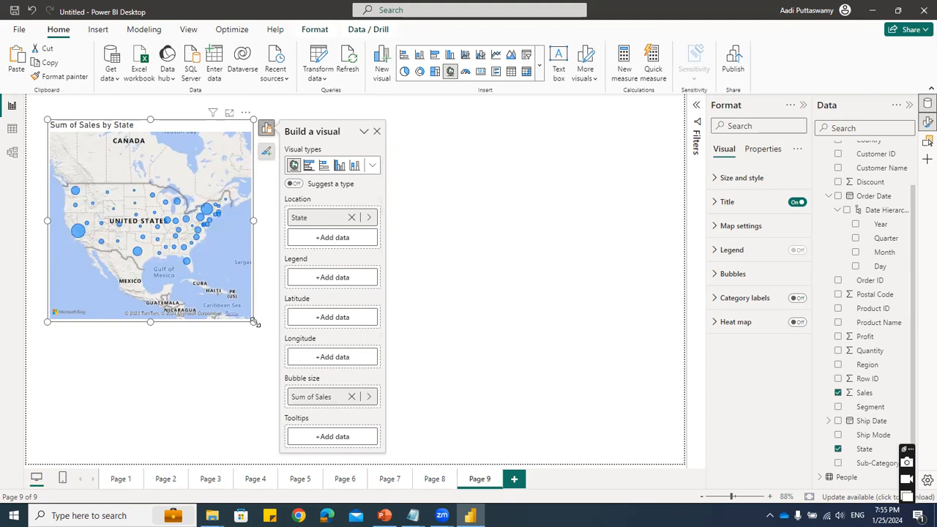
left_click_drag(254, 322, 296, 357)
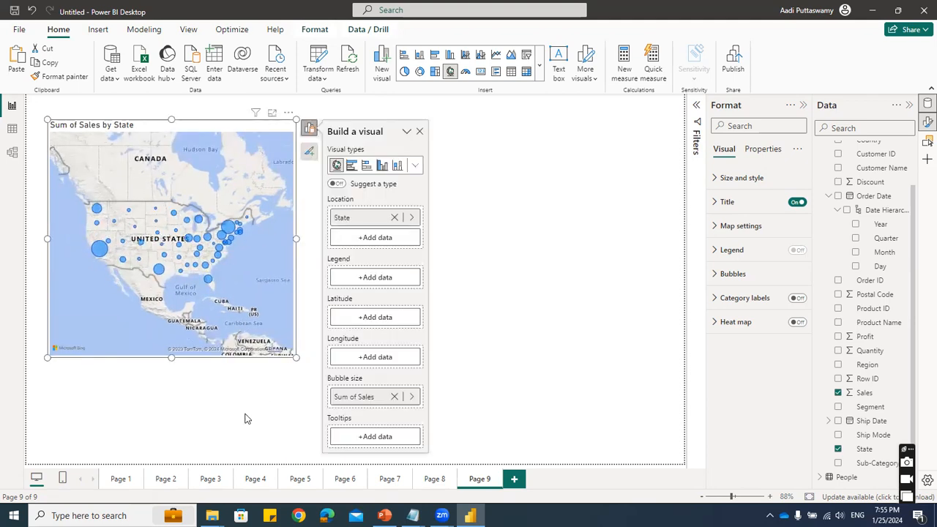
left_click(487, 196)
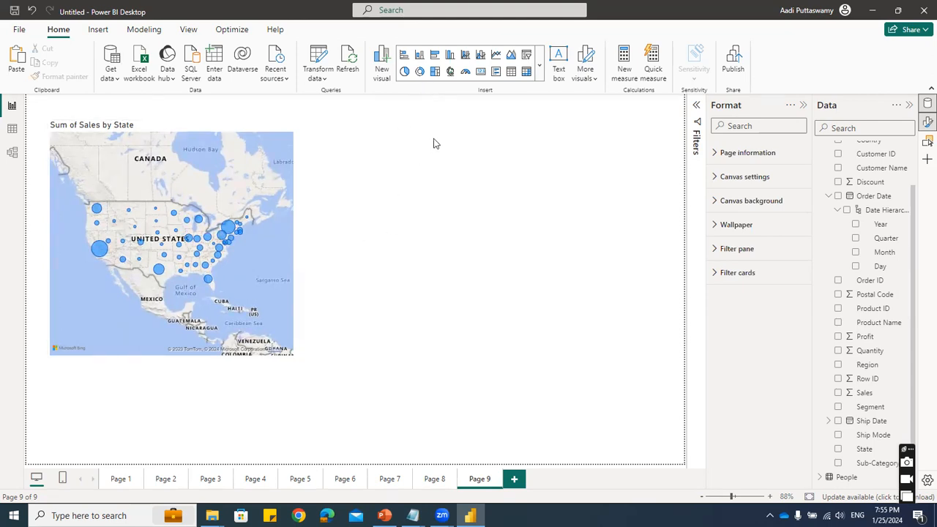
- Insert a Filled map visual, place it beside the bubble map, and enlarge it to a similar height
left_click(538, 65)
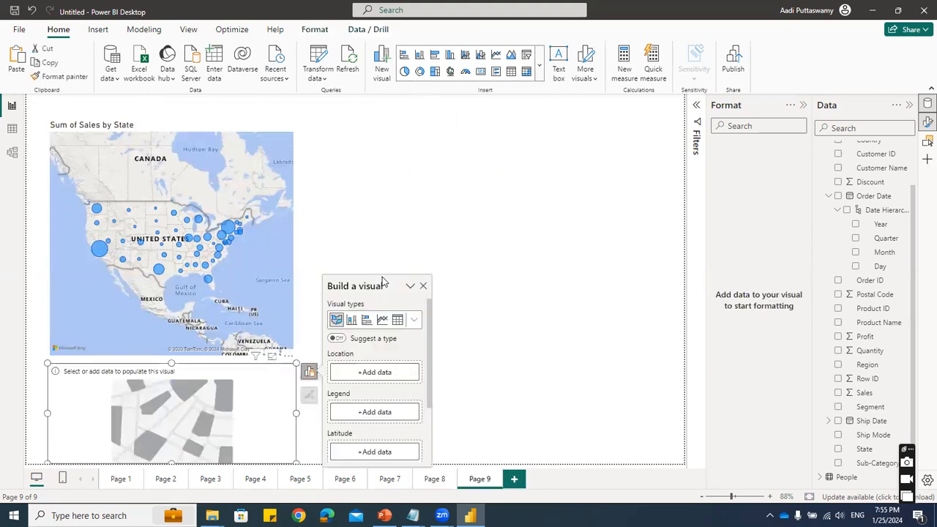
left_click_drag(246, 371, 502, 141)
left_click_drag(553, 234, 618, 359)
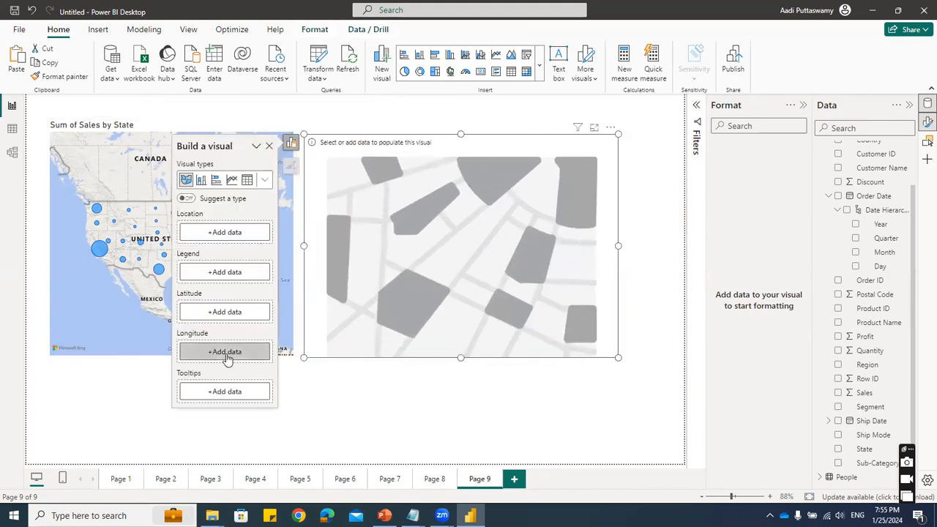
- Set State as the filled map's location and Region as its legend to color the states by region
left_click(838, 448)
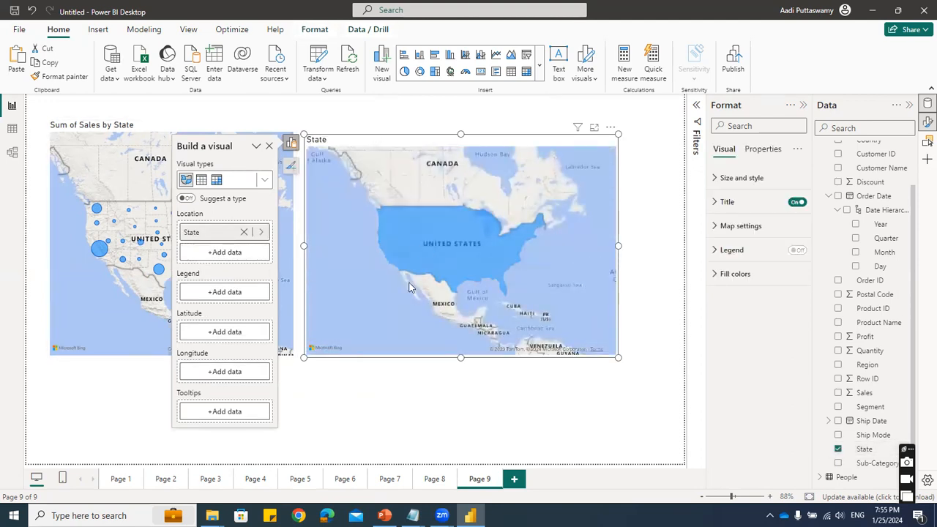
left_click(227, 292)
left_click(286, 219)
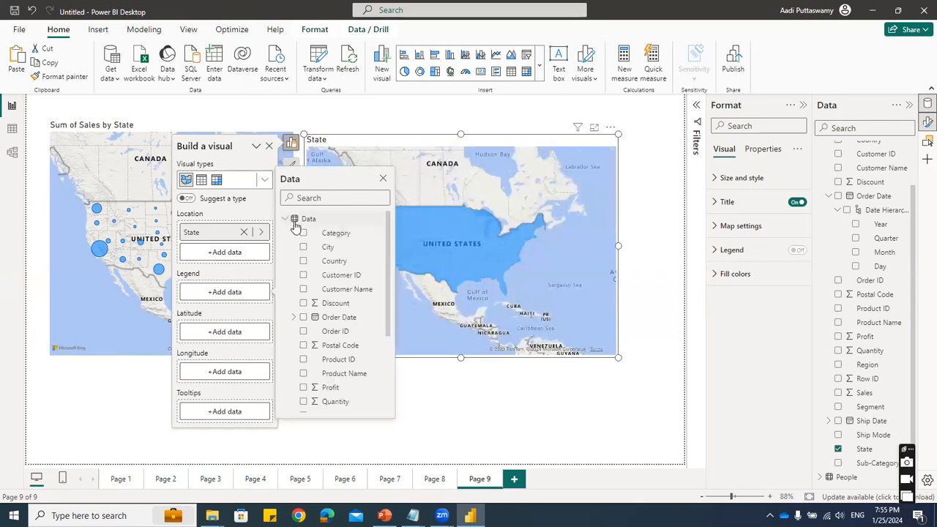
scroll(325, 392, "down", 3)
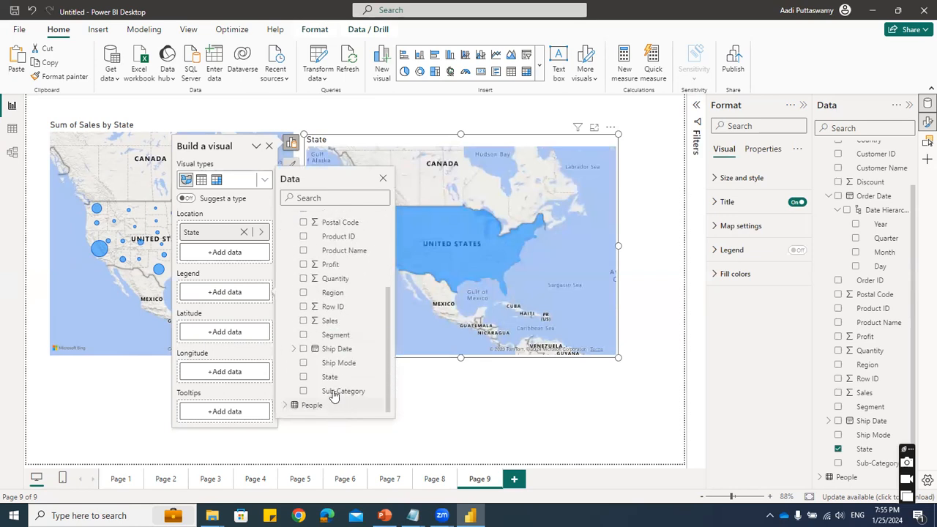
left_click(306, 292)
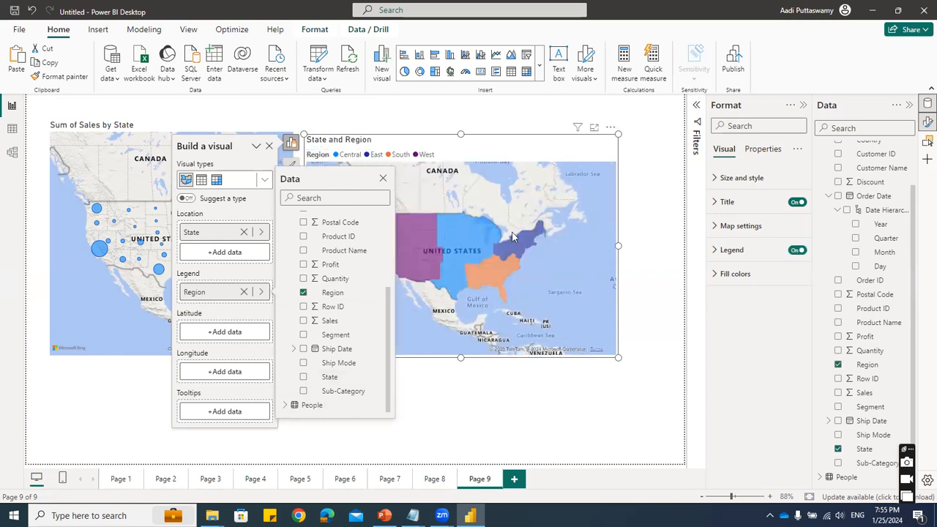
left_click(564, 264)
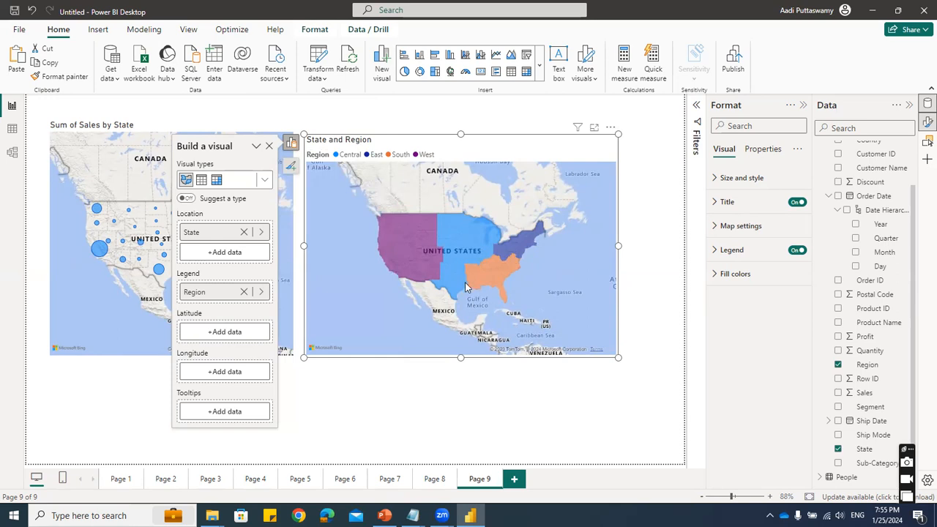
left_click(492, 399)
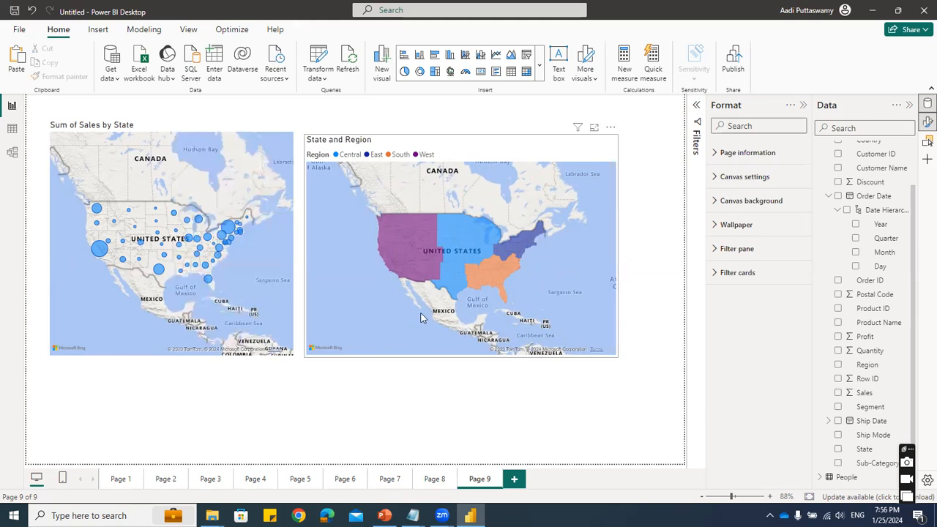
- Add another report page and insert a Card visual on it
left_click(515, 479)
left_click(540, 69)
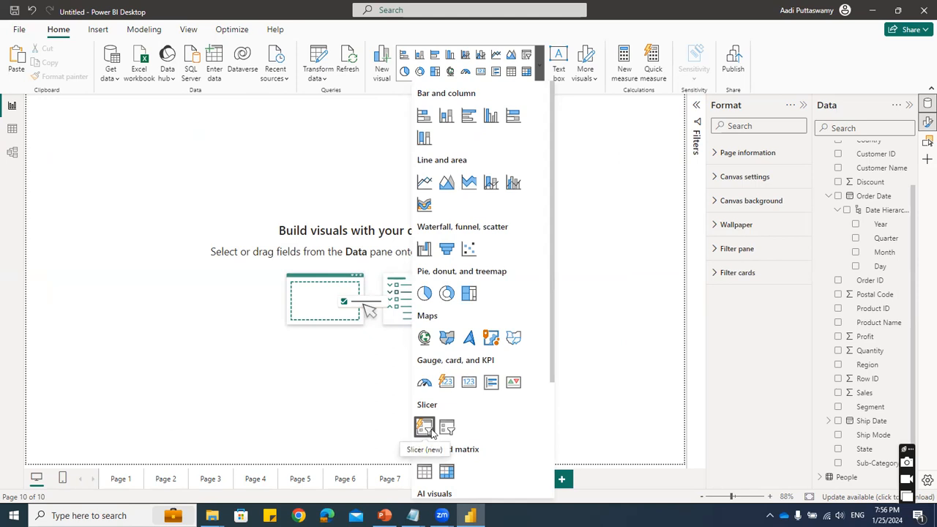
scroll(448, 426, "down", 3)
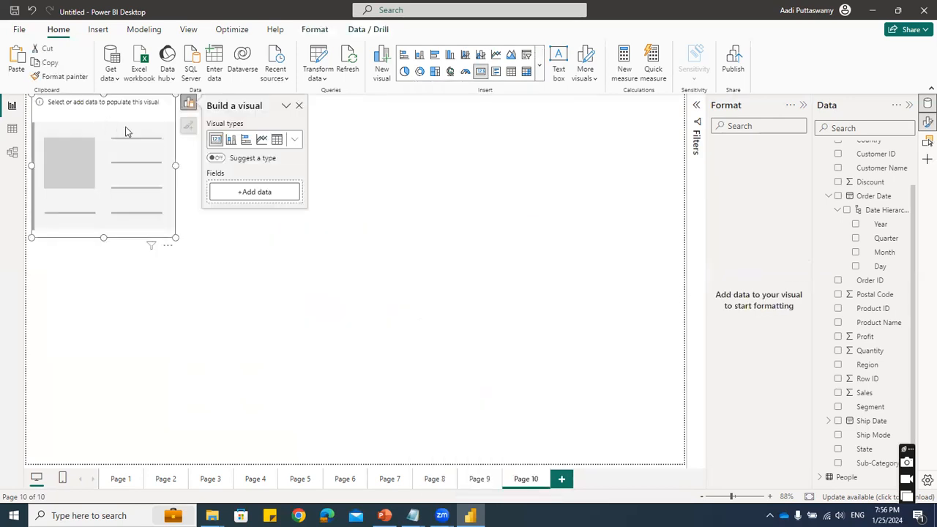
- Show Sales in the card, then shrink the card and place it in the page's upper-left corner
left_click(838, 393)
left_click_drag(196, 246, 157, 161)
left_click_drag(130, 115, 111, 139)
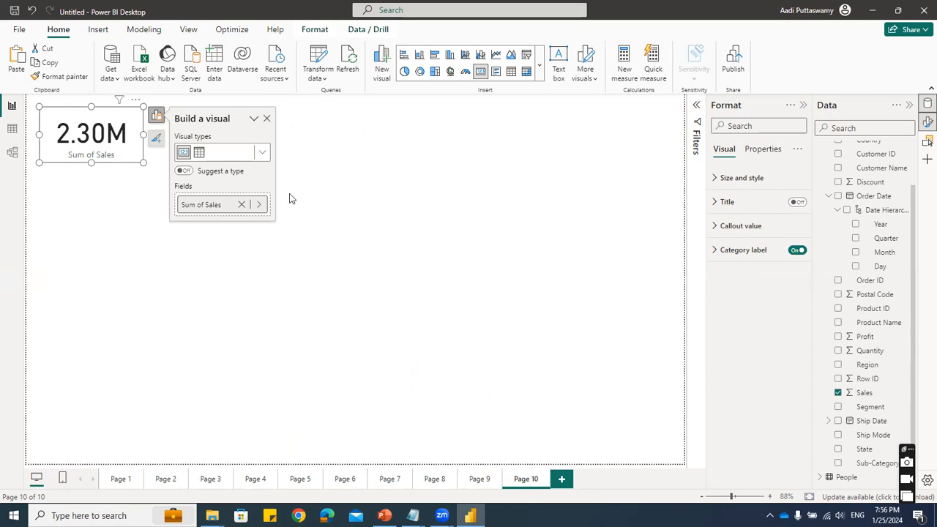
left_click(373, 216)
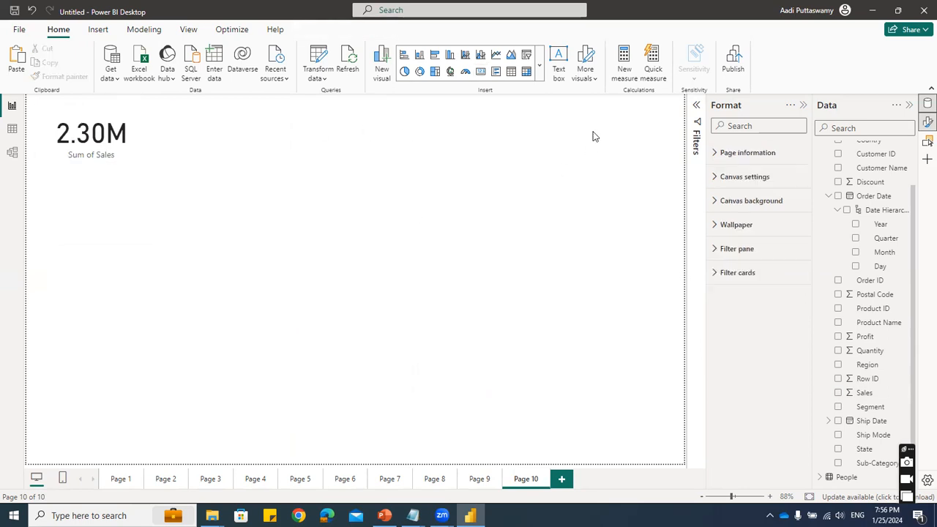
- Insert a Card (new) visual, place it beside the existing sales card, and resize it
left_click(539, 64)
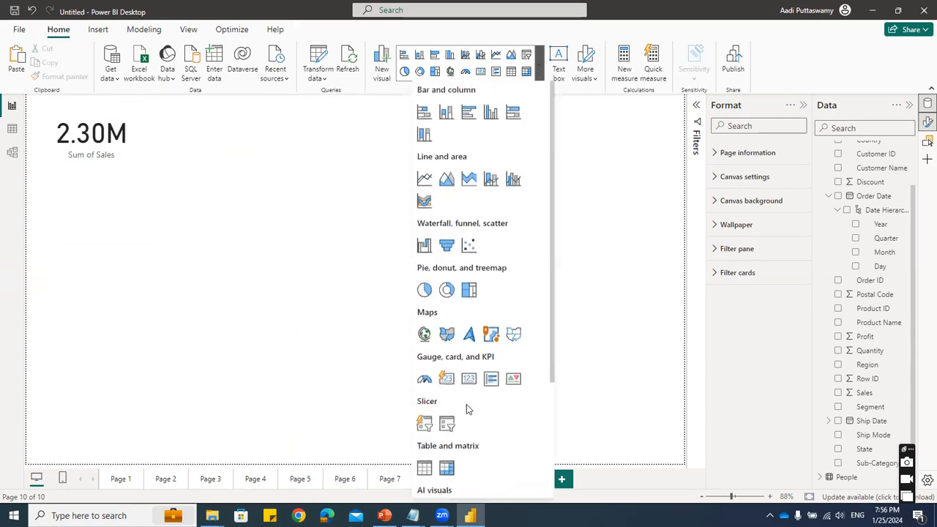
scroll(468, 409, "down", 2)
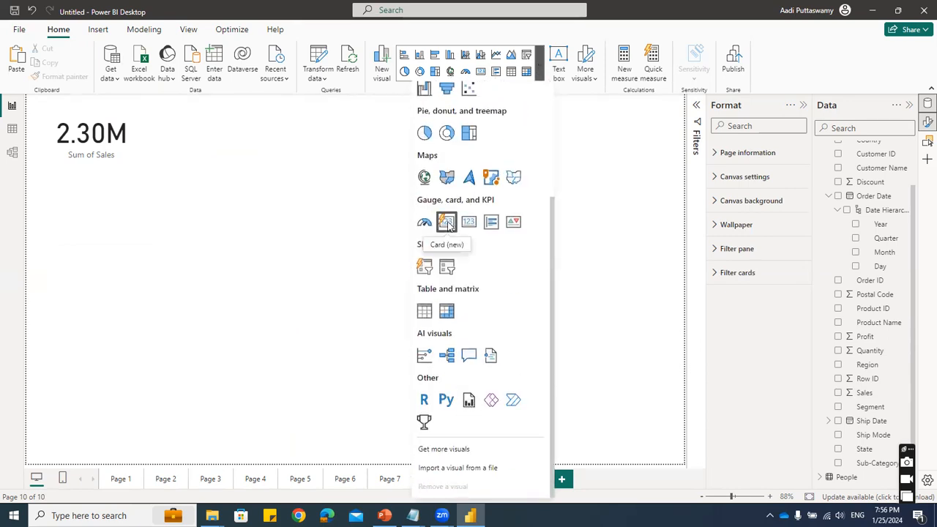
left_click_drag(112, 218, 256, 121)
left_click_drag(288, 193, 324, 211)
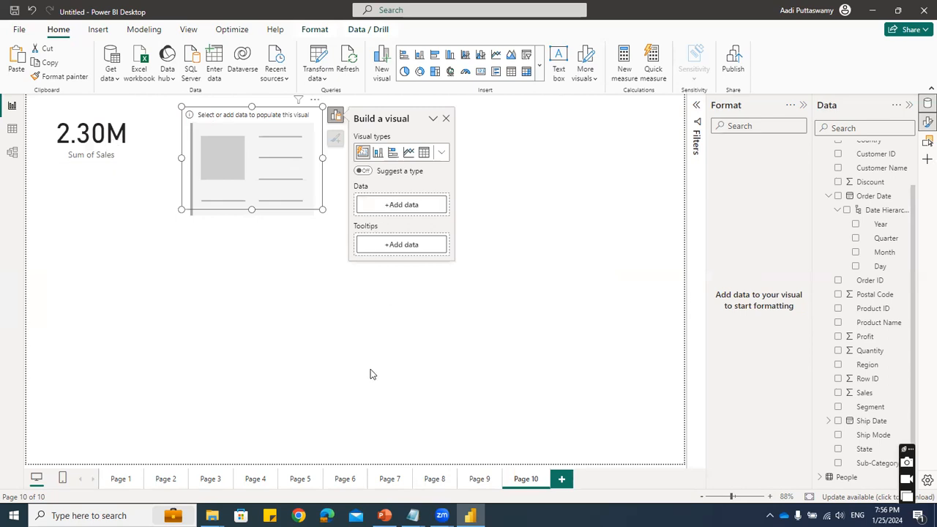
- Add Sales and Profit as data fields in the new card visual
left_click(407, 205)
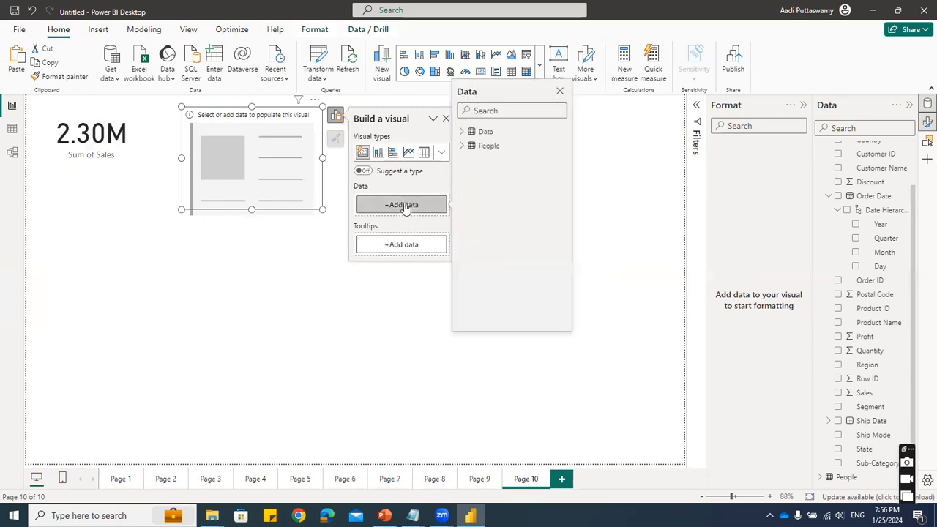
left_click(462, 132)
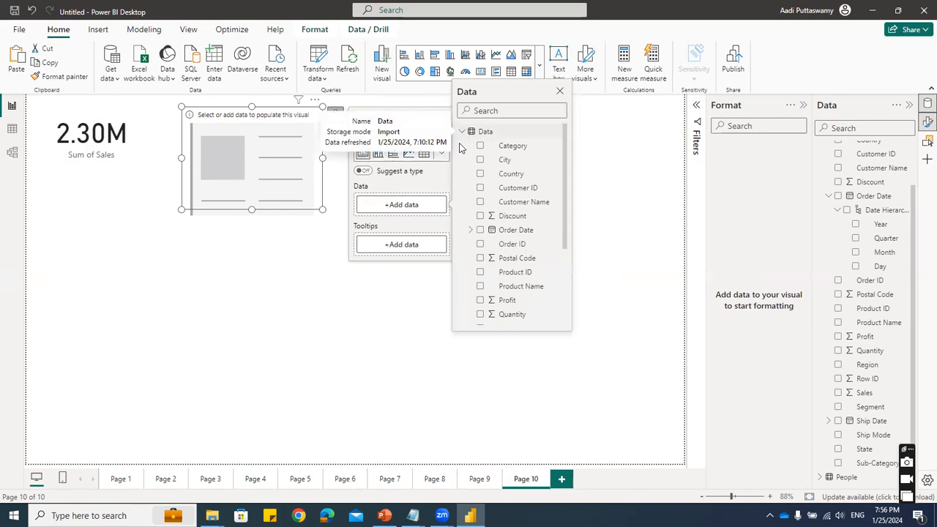
scroll(531, 318, "down", 3)
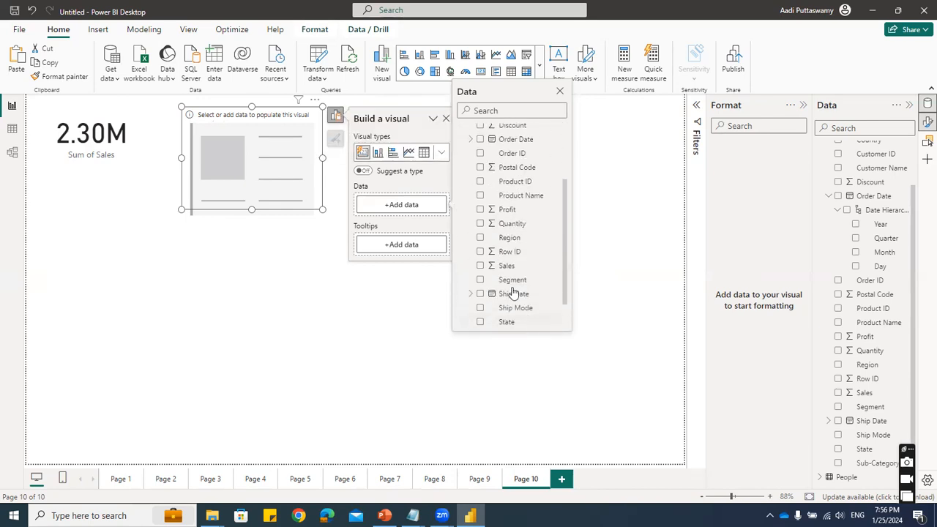
left_click(480, 265)
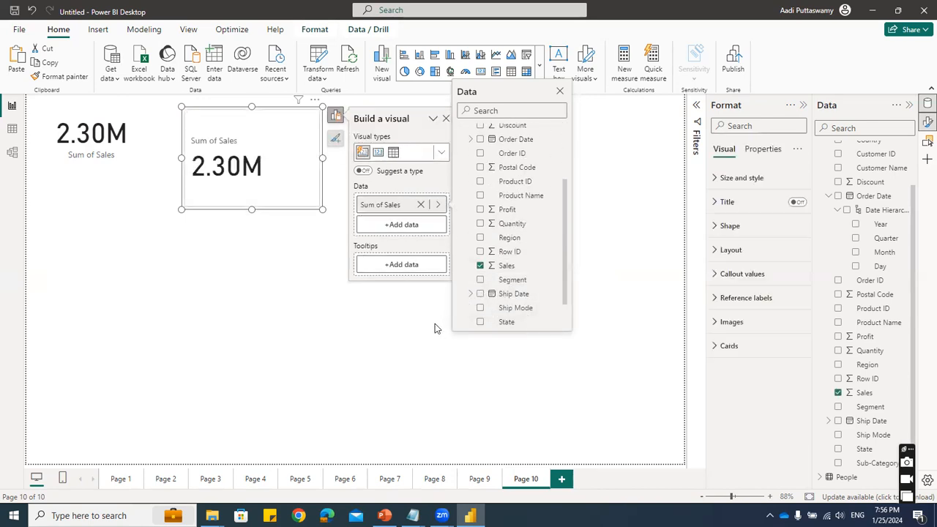
scroll(526, 322, "down", 2)
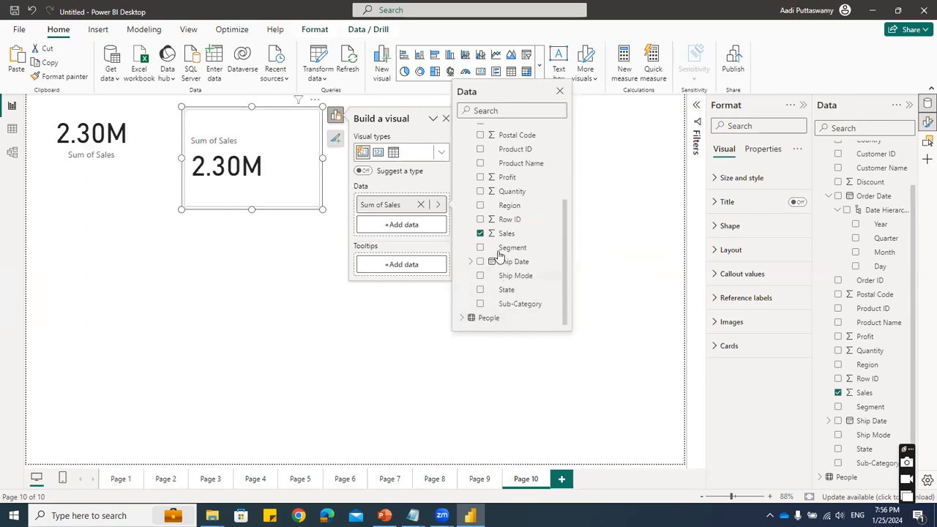
left_click(480, 177)
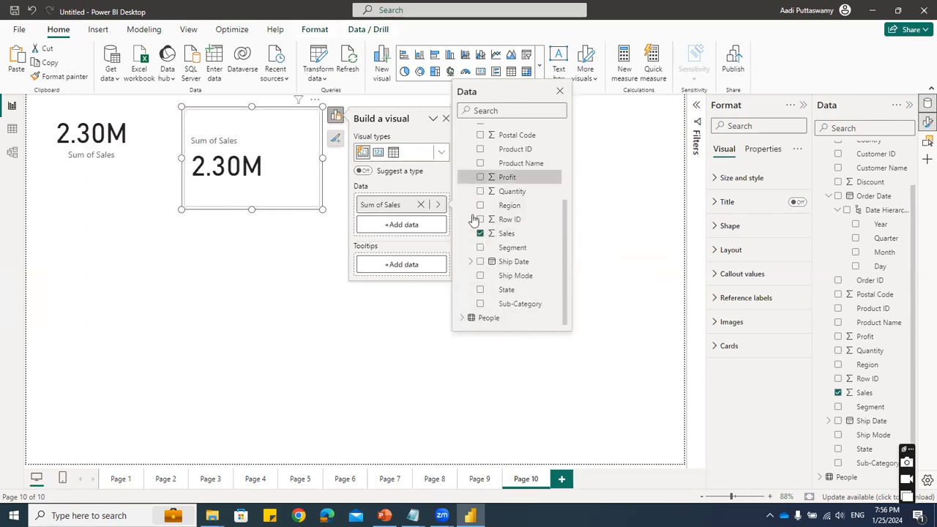
scroll(502, 289, "up", 5)
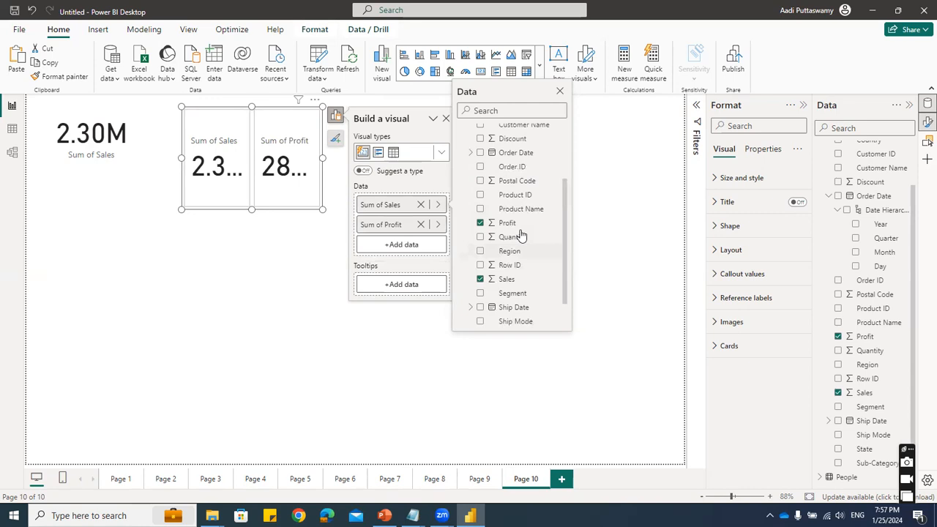
- Add Ship Mode as a third data field in the new card visual and widen the visual
scroll(503, 286, "down", 5)
left_click_drag(484, 279, 372, 252)
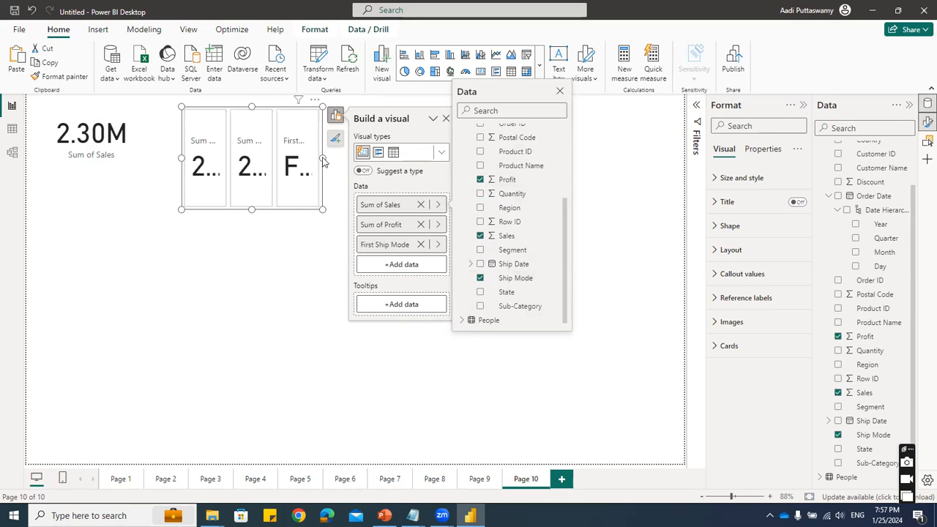
left_click(327, 277)
left_click_drag(323, 210, 455, 214)
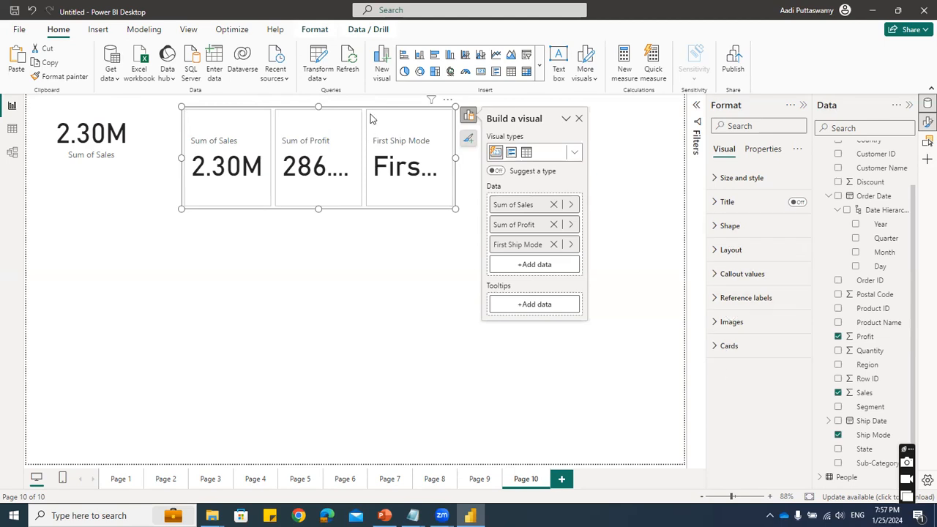
- Set the new card visual's layout arrangement to Single column and increase the visual's height to fit the stacked cards
left_click(715, 250)
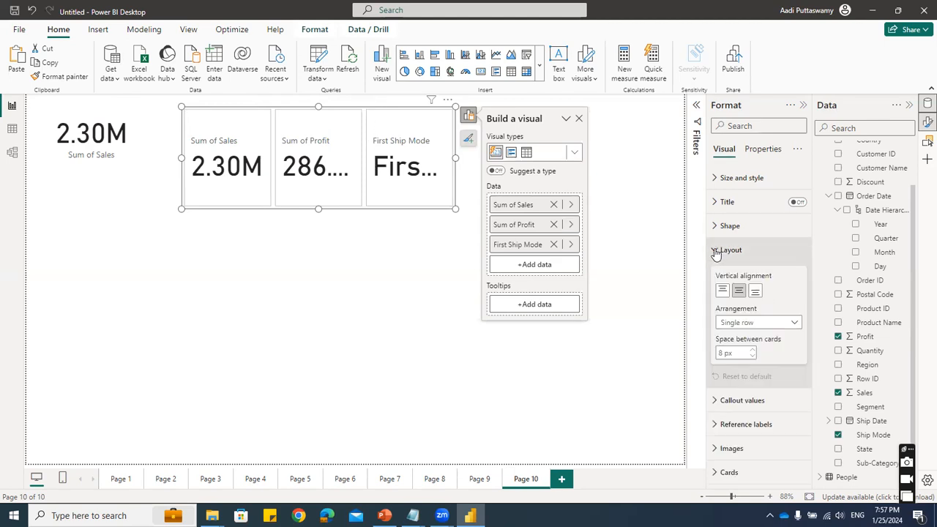
left_click(742, 328)
left_click(748, 338)
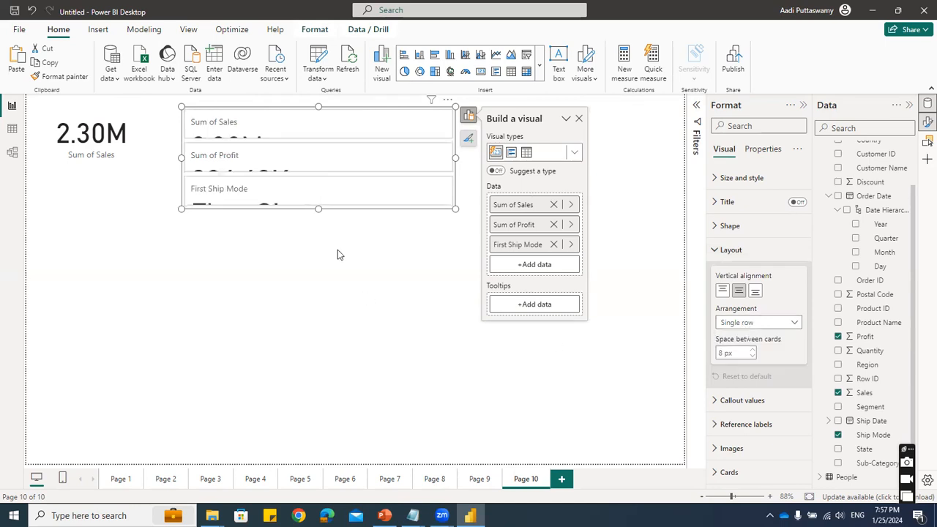
left_click_drag(318, 210, 319, 339)
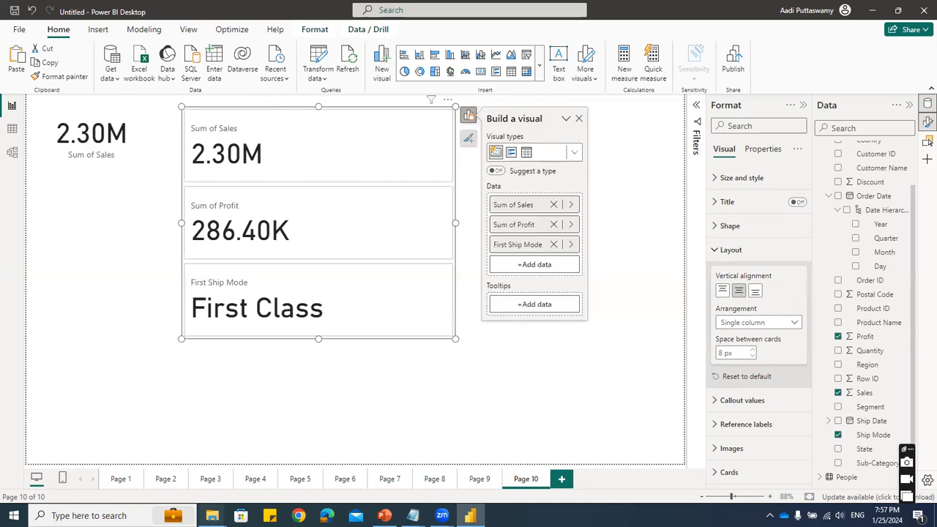
- Switch to File Explorer and open Prime Ministers of India.pbix from the Dashboards folder inside Webinar Files > Day 02
mouse_move(212, 516)
left_click(161, 478)
left_click(417, 284)
key("BackSpace")
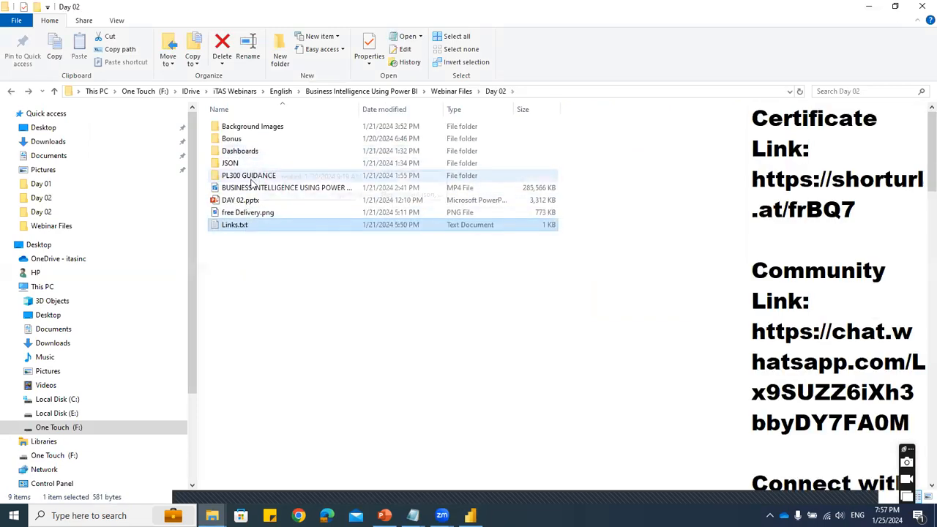
left_click(454, 91)
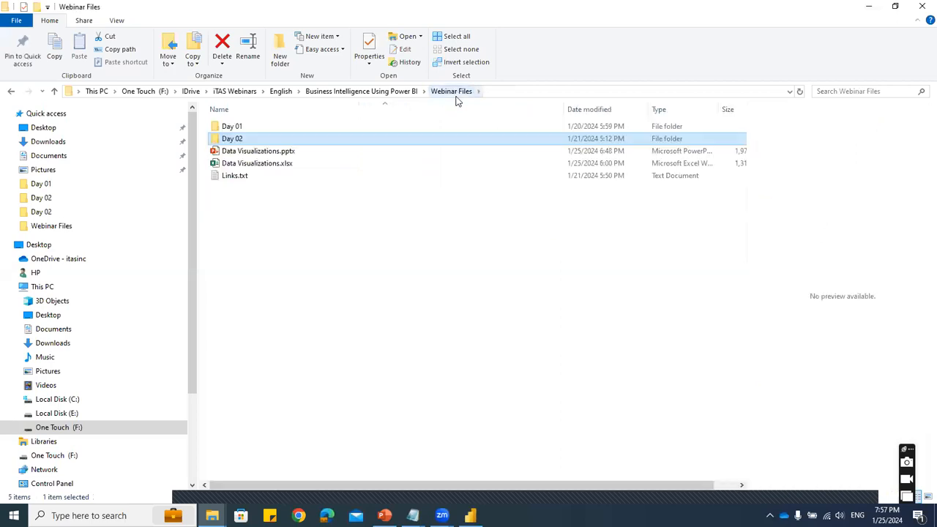
double_click(260, 139)
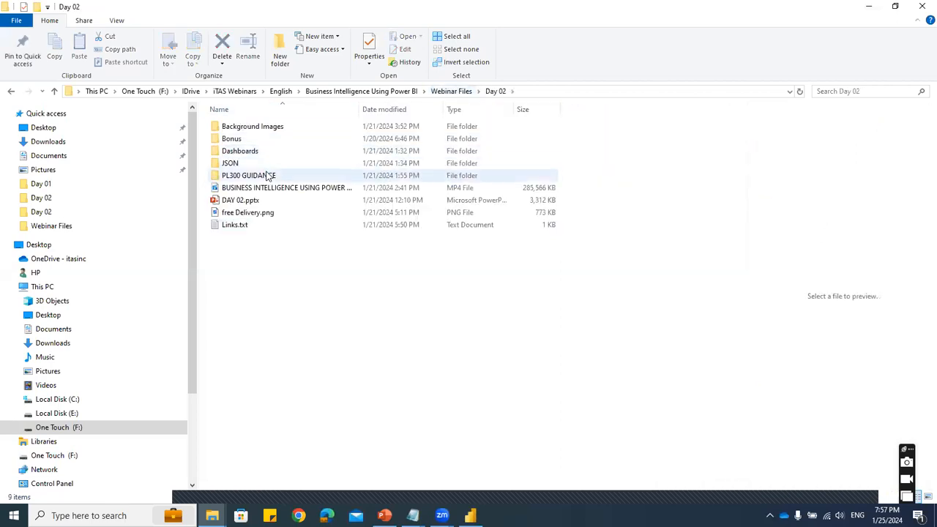
left_click(246, 152)
double_click(246, 152)
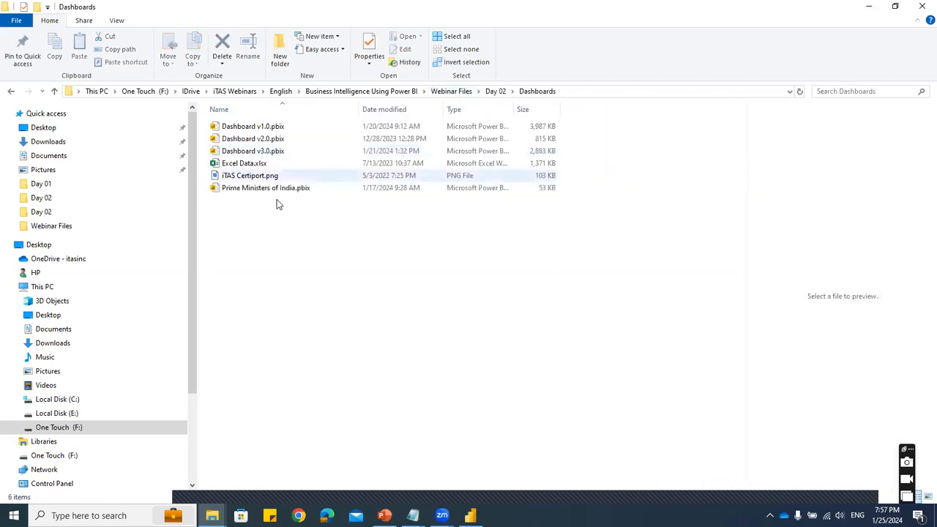
double_click(261, 189)
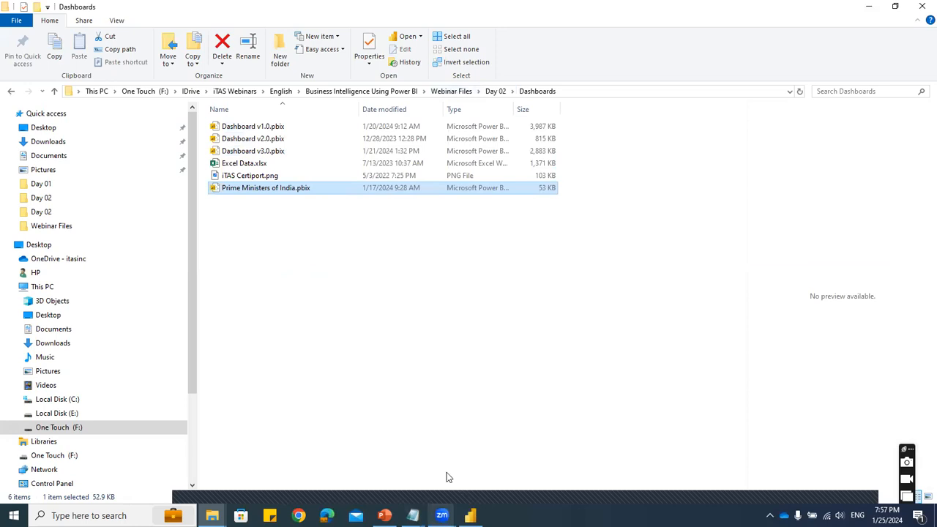
- Return to the untitled Power BI report and slightly reduce the height and width of the stacked card visual
key("alt+Tab")
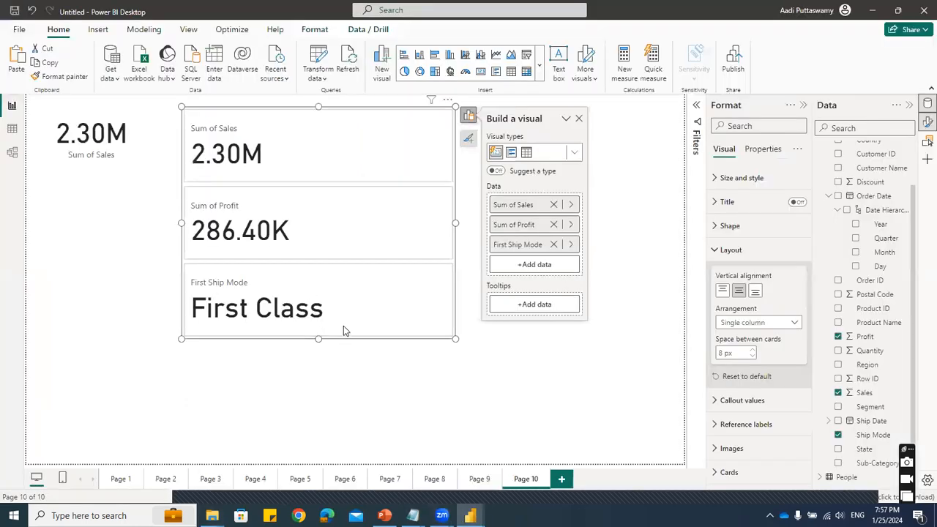
left_click_drag(322, 343, 319, 324)
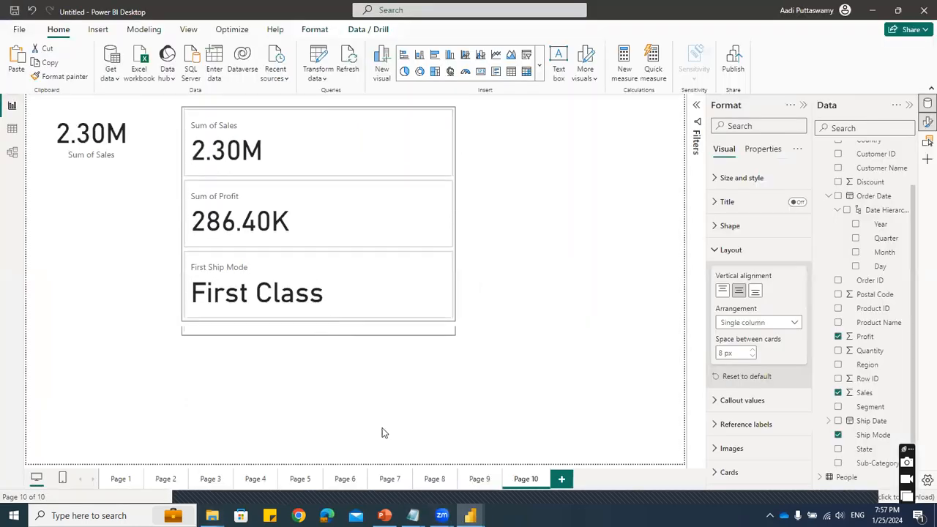
left_click(364, 336)
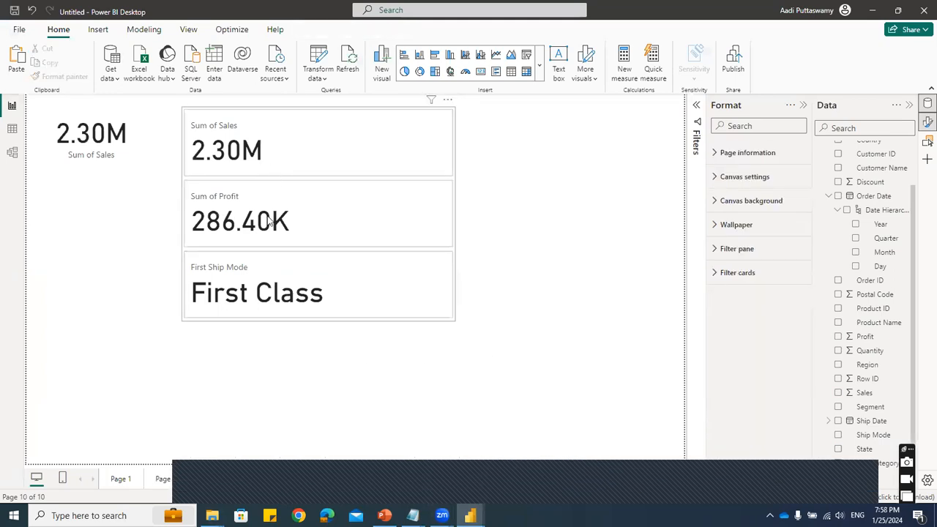
left_click(265, 306)
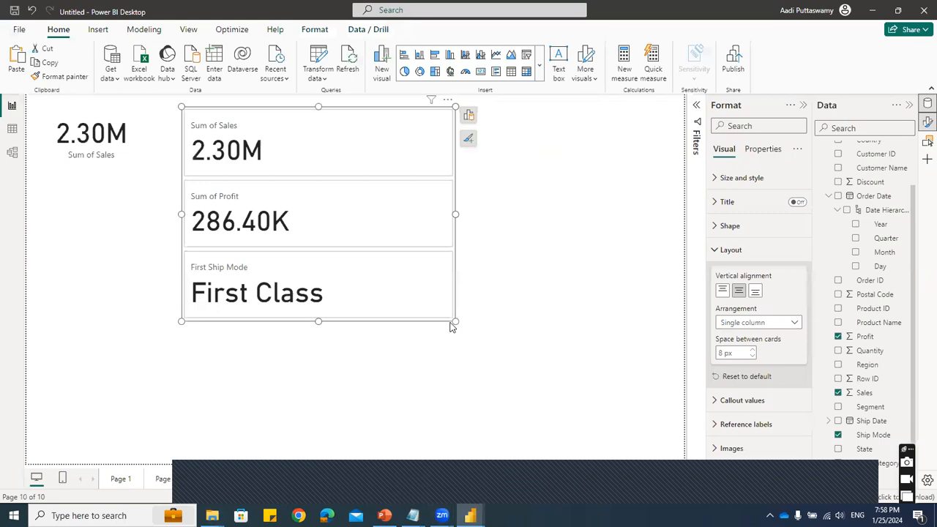
left_click_drag(452, 327, 416, 327)
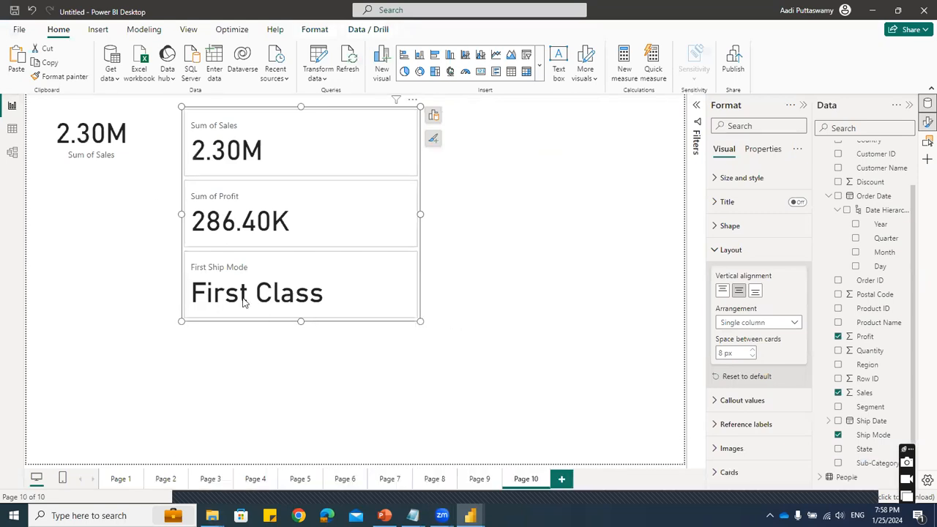
left_click(111, 121)
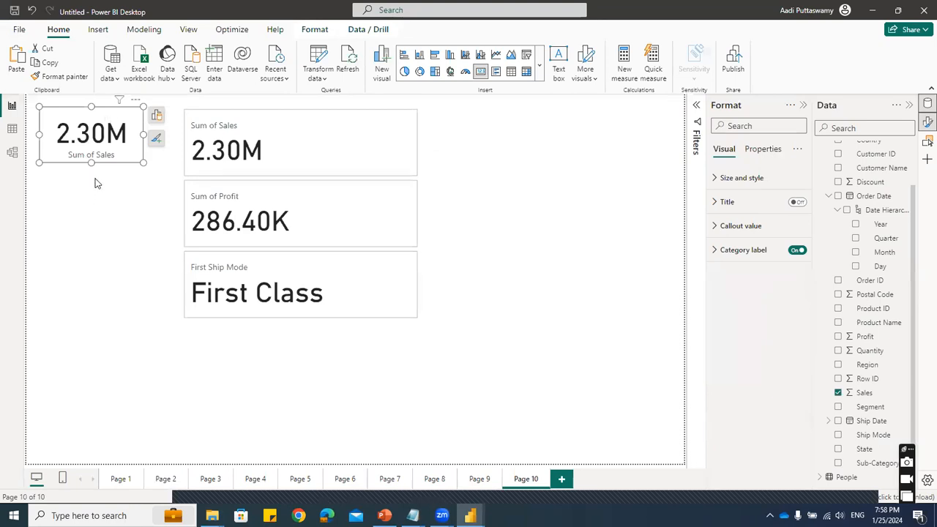
left_click(91, 218)
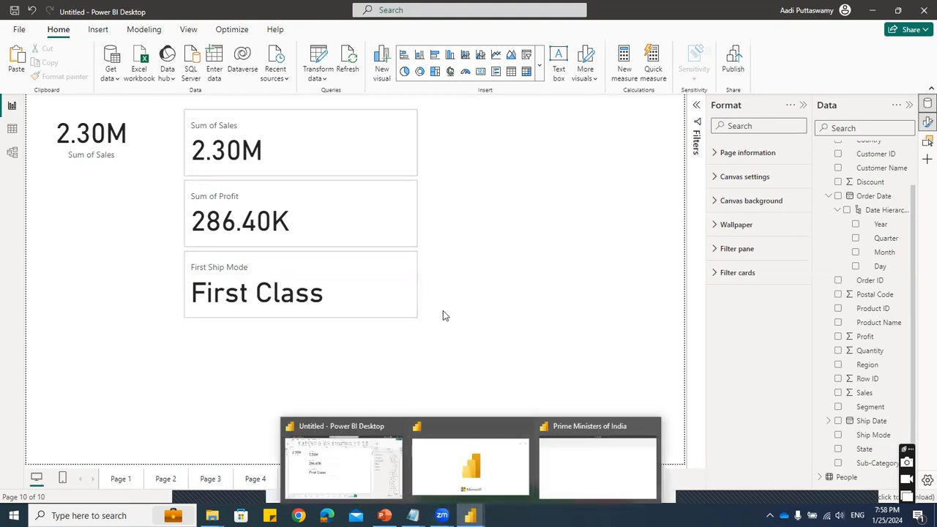
left_click(407, 300)
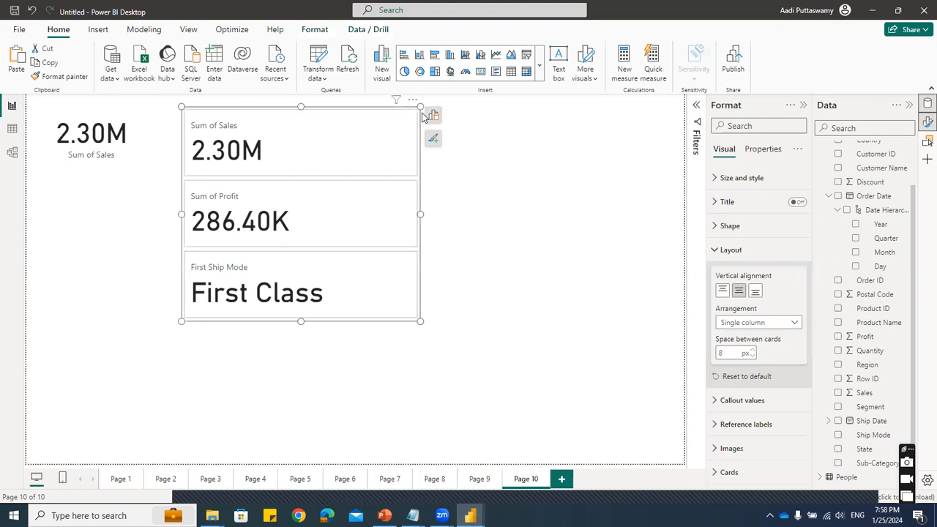
left_click(434, 119)
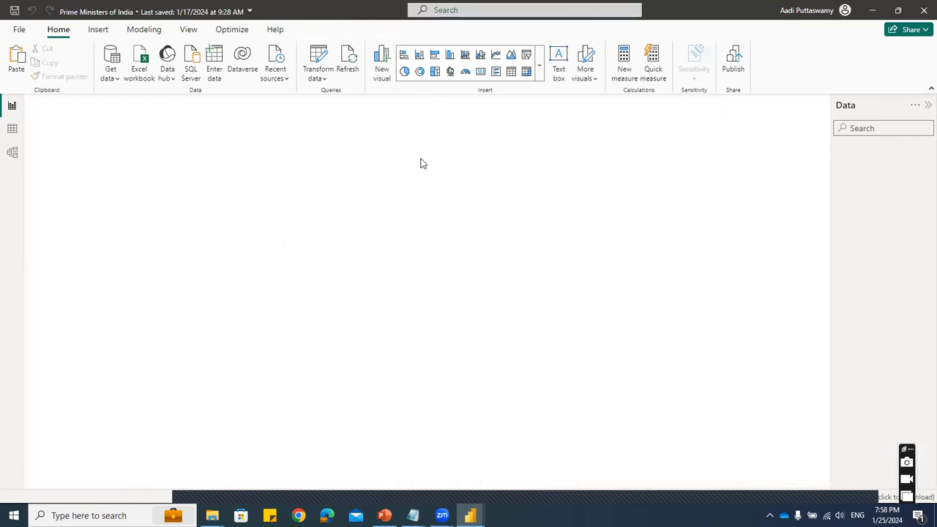
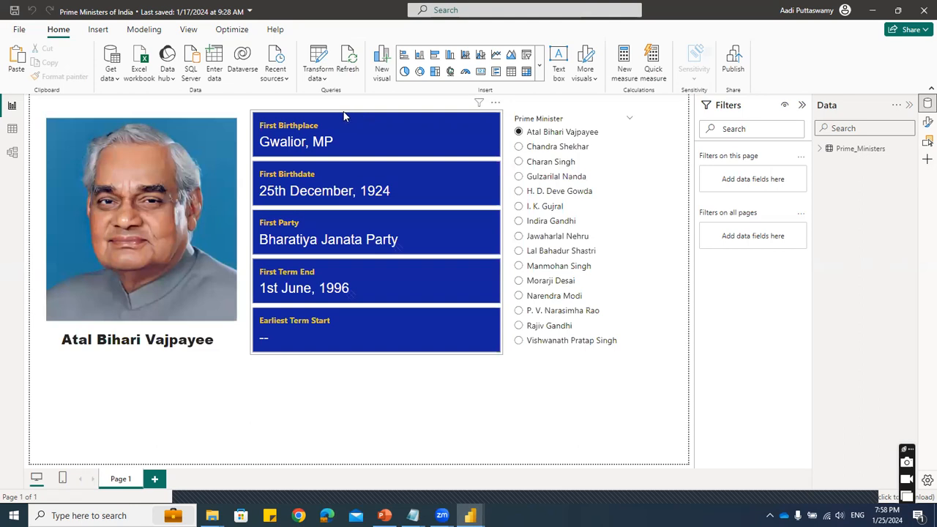
- Select the blue card visual in the Prime Ministers report and check the card types offered in the visual gallery
left_click(343, 117)
mouse_move(343, 116)
left_mouse_down()
mouse_move(349, 149)
mouse_move(338, 114)
left_mouse_up()
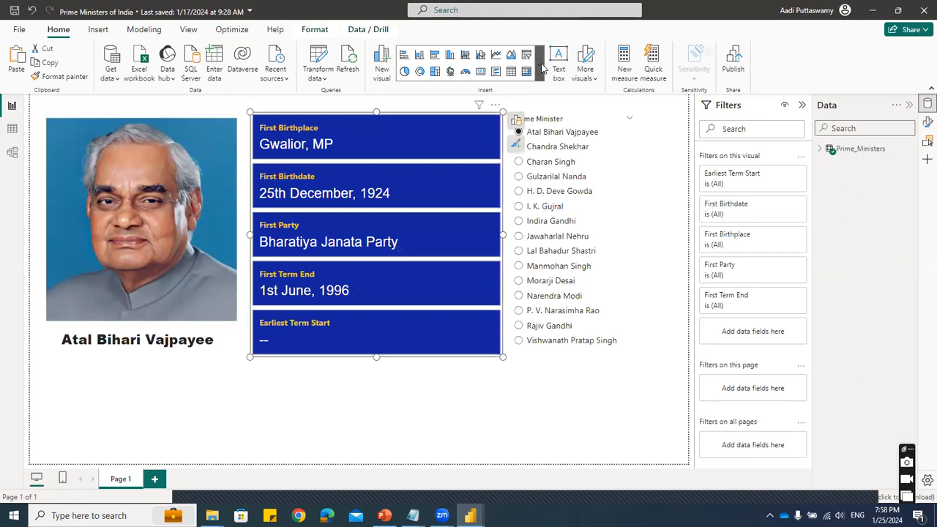
left_click(540, 65)
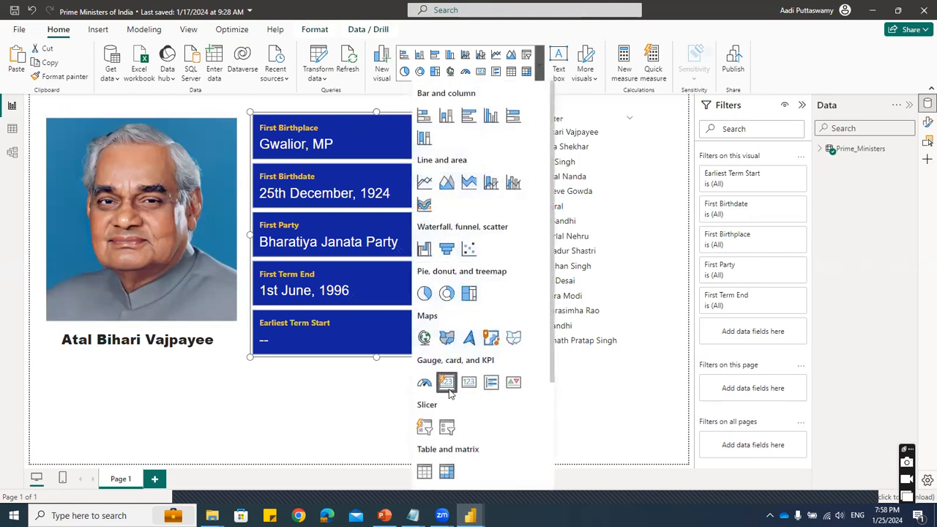
left_click(583, 169)
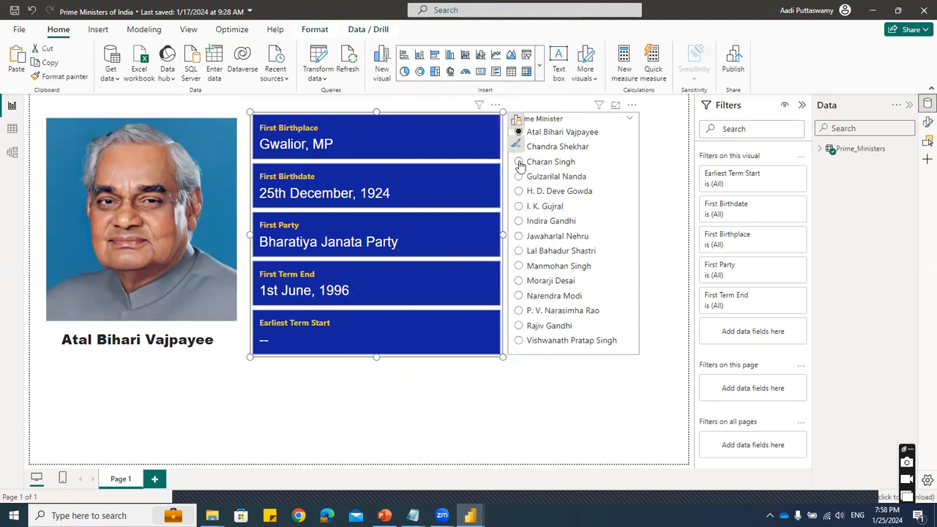
- Step through the Prime Minister slicer from Charan Singh to Indira Gandhi, examining how the cards and portrait respond
left_click(519, 162)
left_click(520, 176)
left_click(518, 191)
left_click(518, 206)
left_click(518, 221)
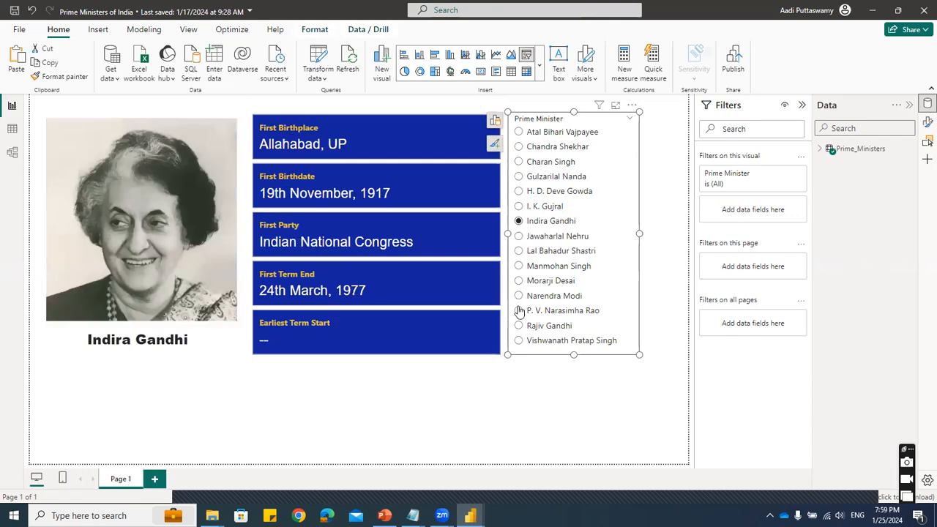
- Close the Prime Ministers of India report without saving its changes
left_click(345, 115)
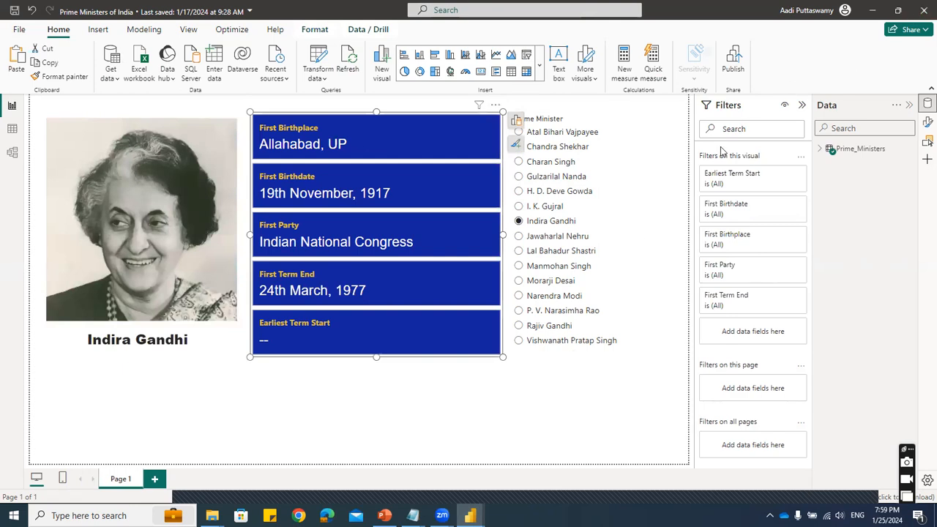
key("alt+F4")
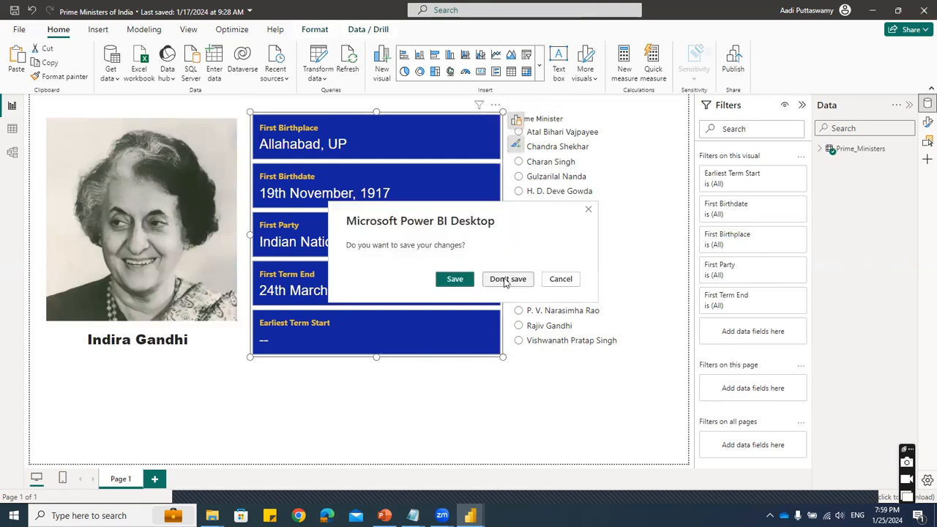
left_click(505, 281)
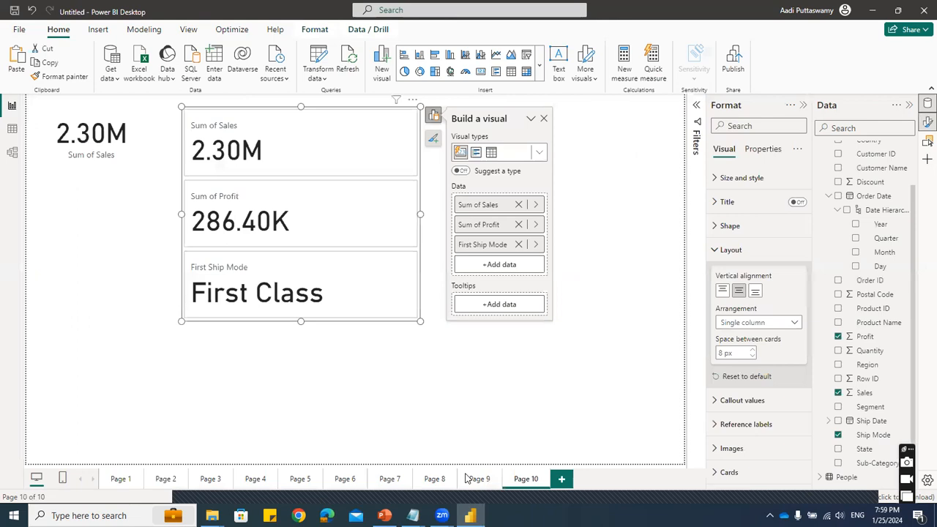
- Add a new blank page after Page 10 in the untitled sales report
left_click(584, 393)
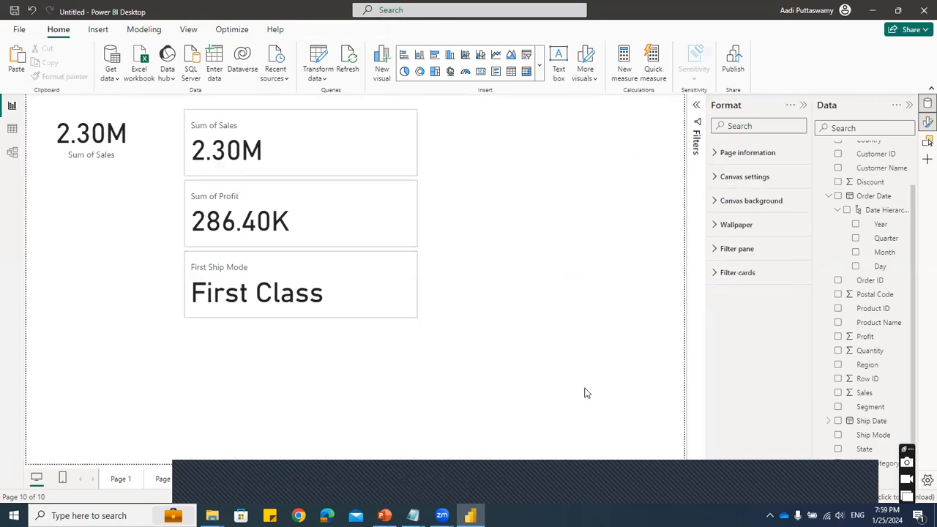
left_click(538, 65)
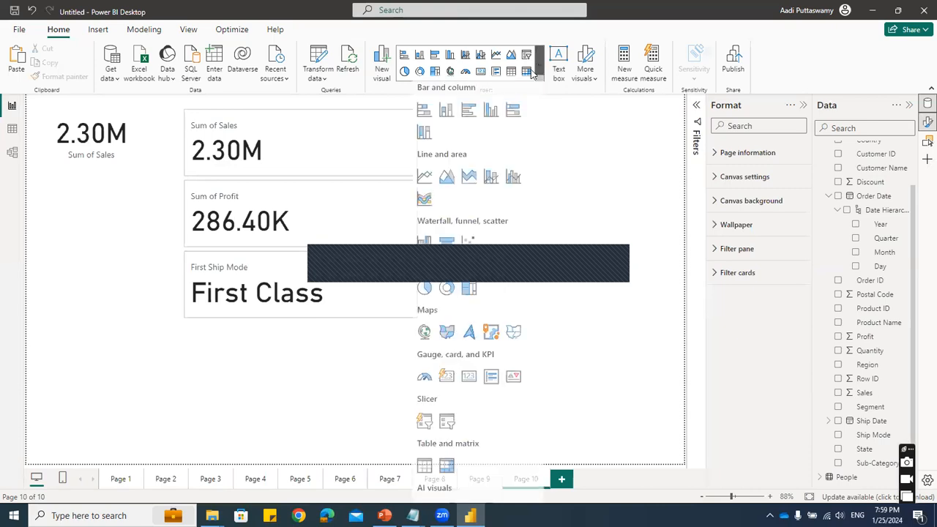
left_click(630, 330)
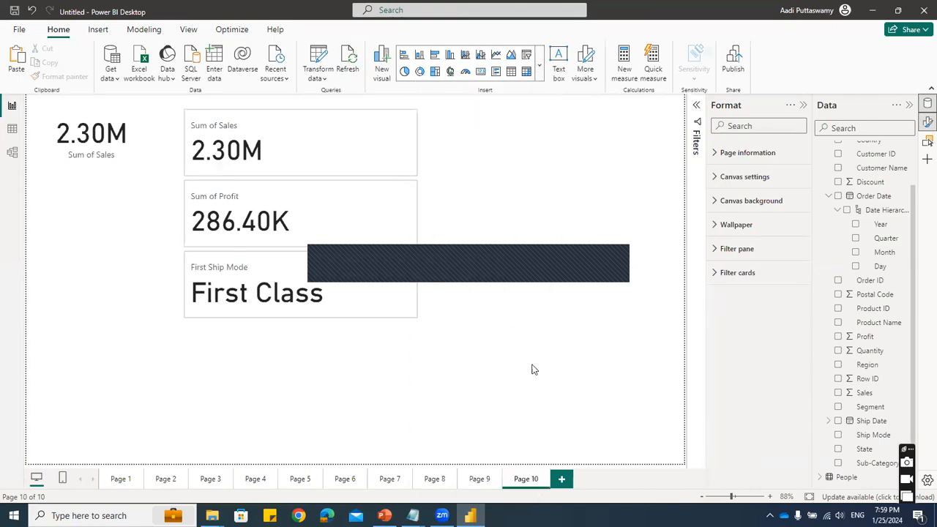
left_click(562, 479)
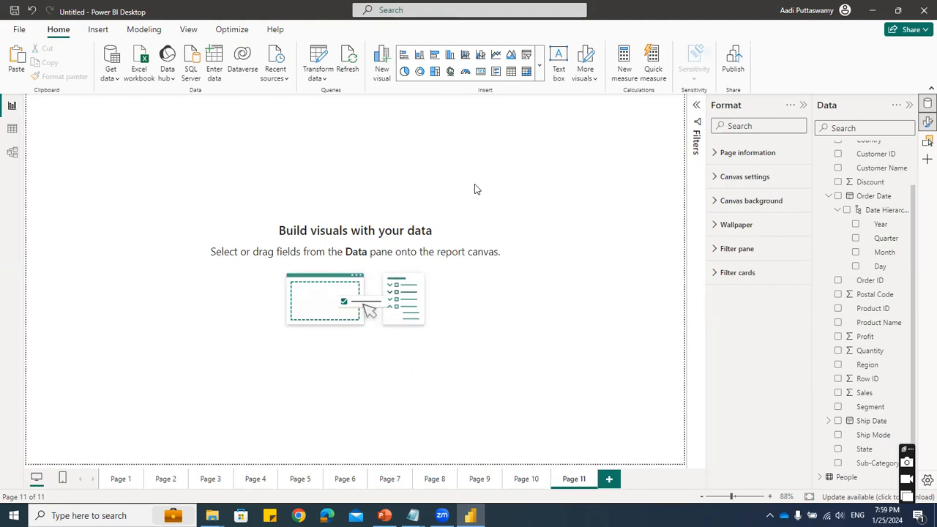
- Open Page 3 and inspect the default tooltips on its Sum of Sales column charts
left_click(539, 65)
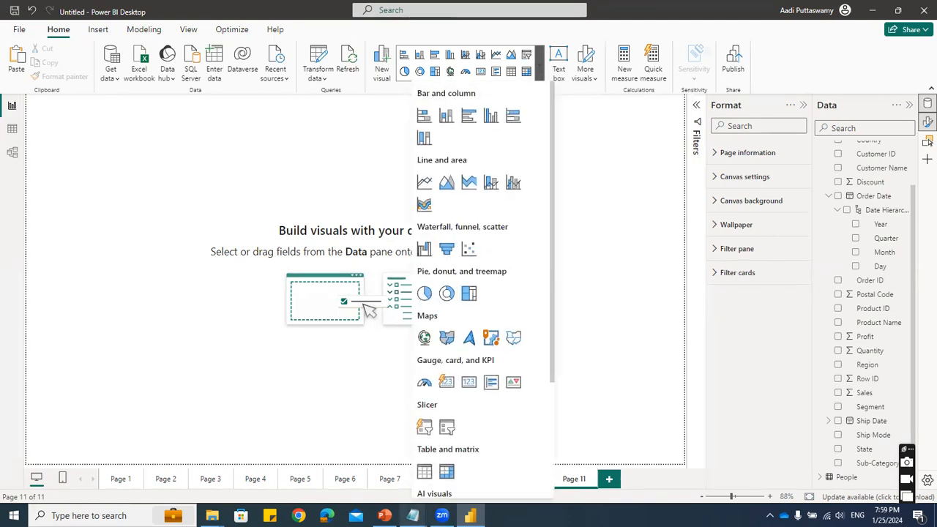
left_click(315, 138)
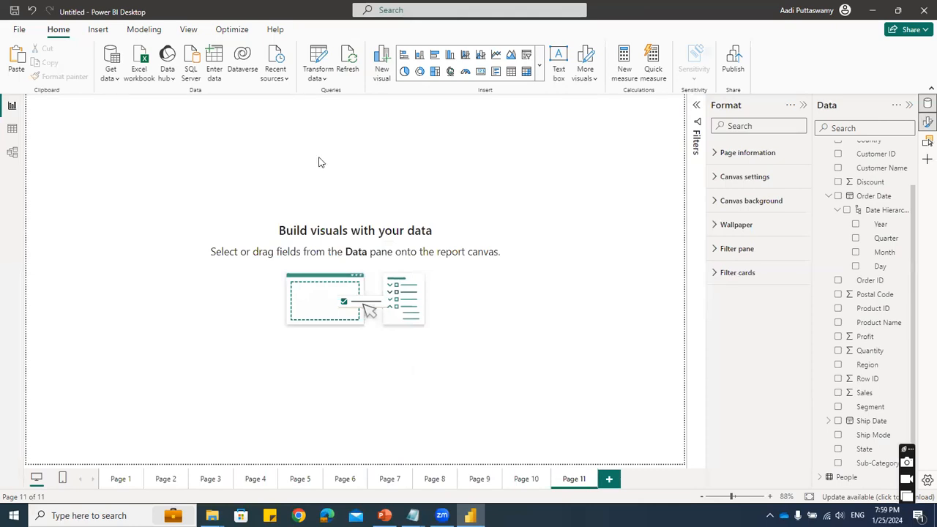
left_click(210, 477)
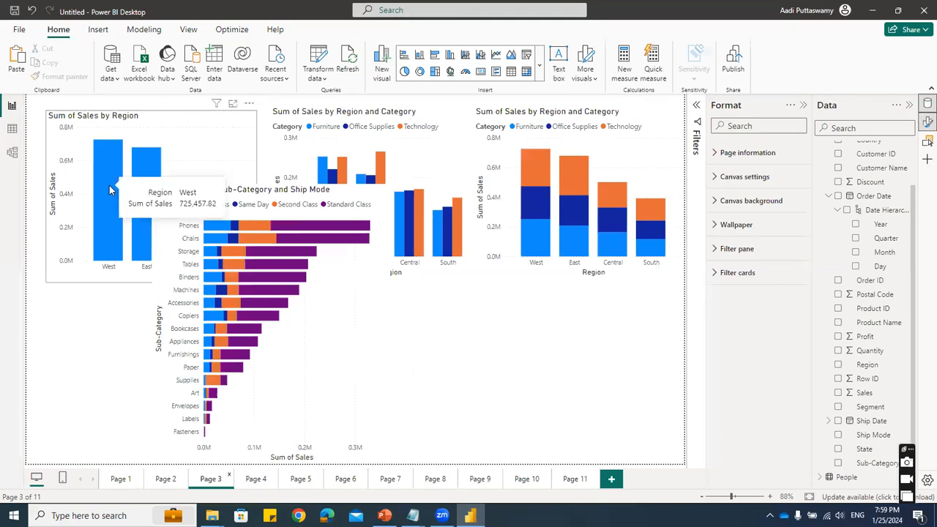
mouse_move(521, 208)
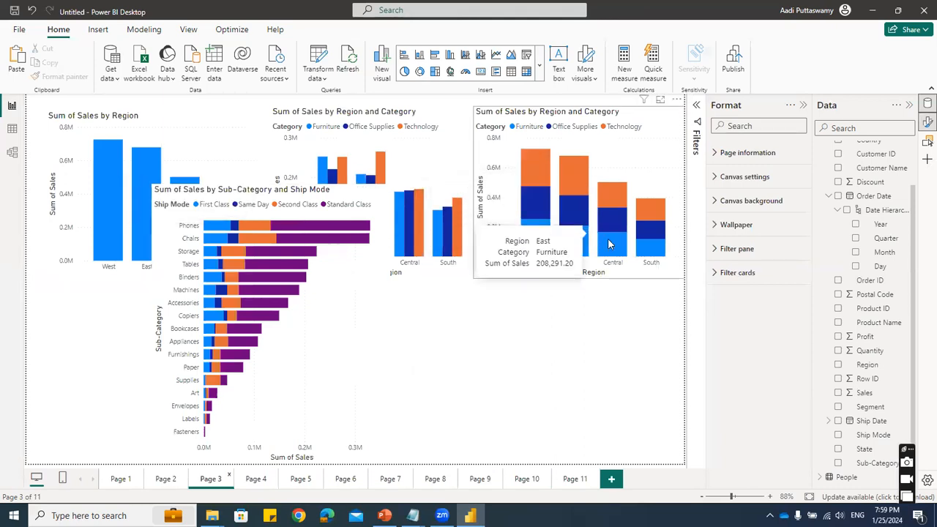
- Add another report page, insert a pie chart on it, and move and enlarge the empty visual
left_click(611, 479)
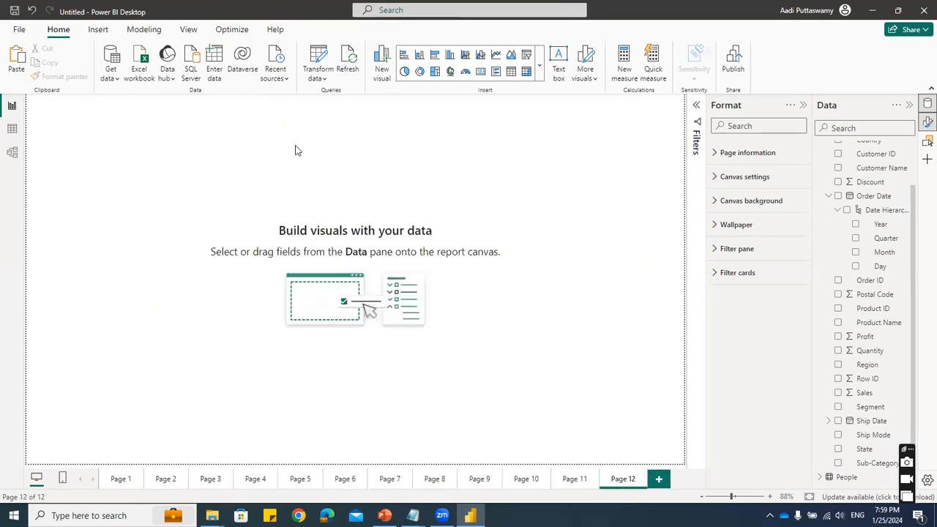
left_click(404, 72)
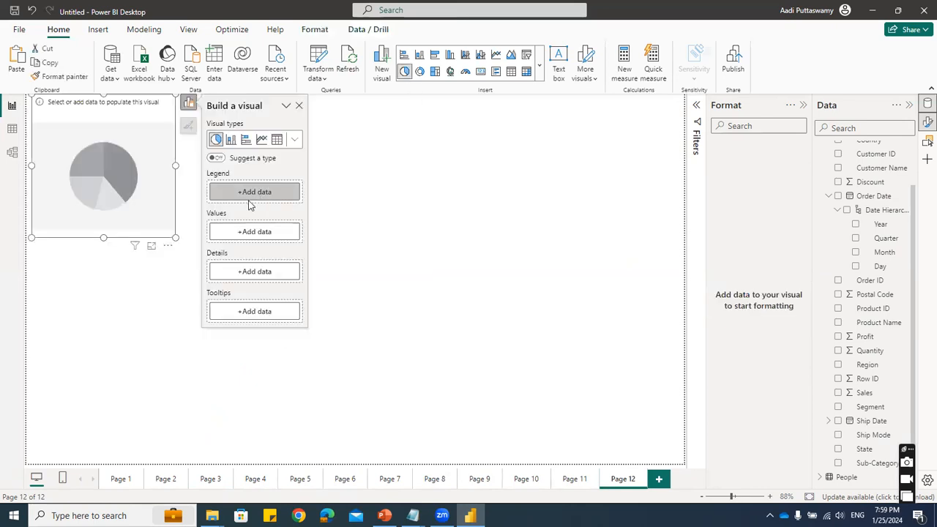
left_click_drag(152, 121, 275, 140)
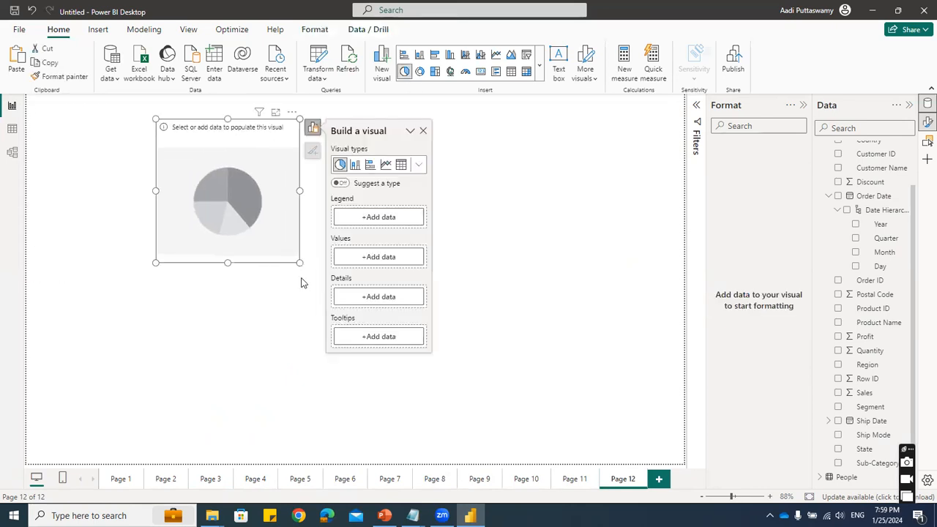
left_click_drag(300, 264, 375, 323)
left_click_drag(304, 136, 315, 141)
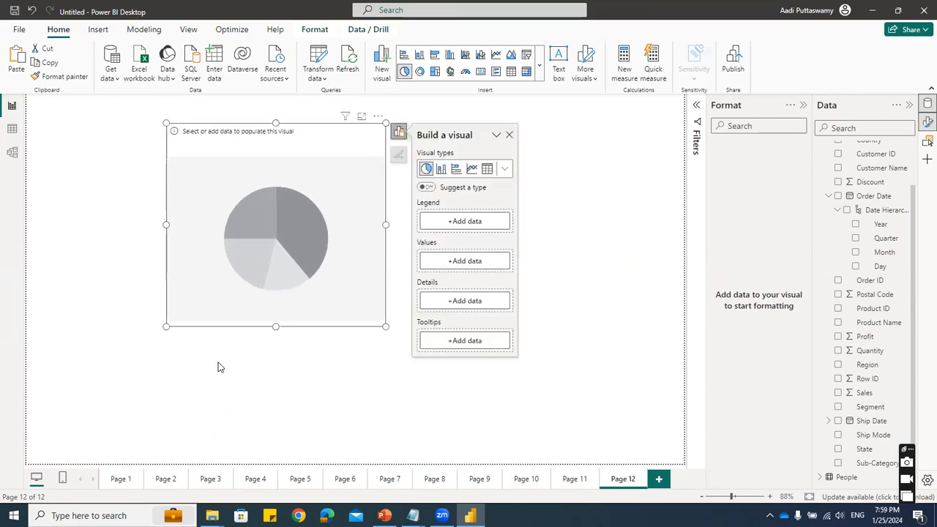
- Set the pie chart's legend to Region and its values to Sales, and enlarge the chart further
left_click(839, 365)
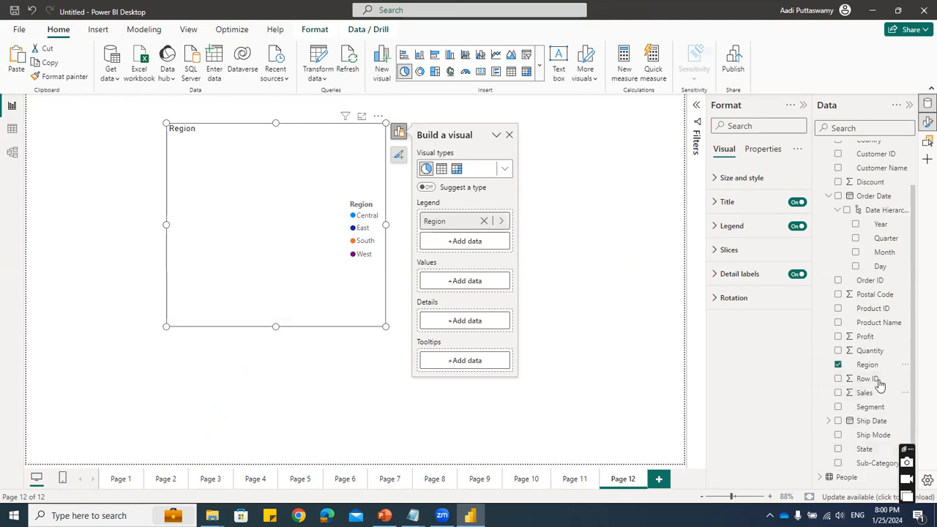
left_click(838, 393)
left_click_drag(383, 327, 485, 393)
mouse_move(327, 137)
left_mouse_down()
mouse_move(299, 127)
mouse_move(320, 130)
left_mouse_up()
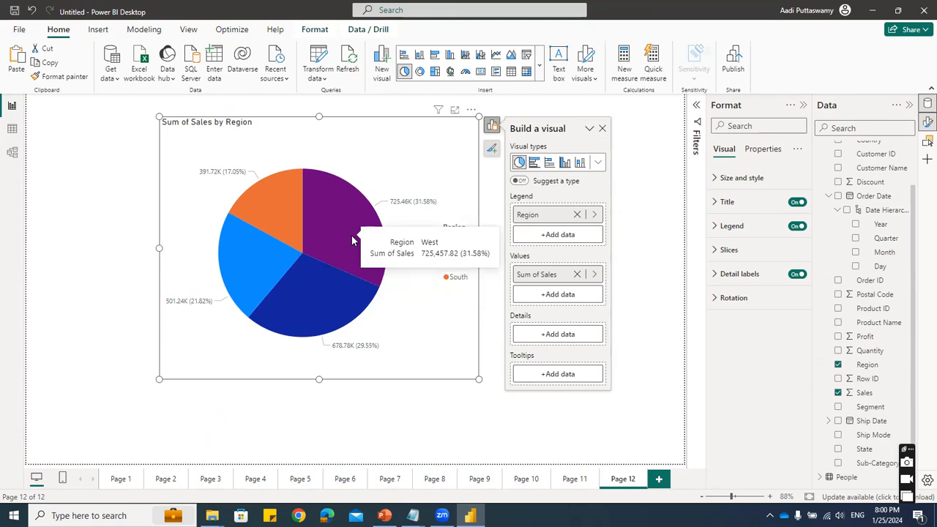
- Review the pie chart's tooltip properties, switching its tooltips off and back on
left_click(762, 148)
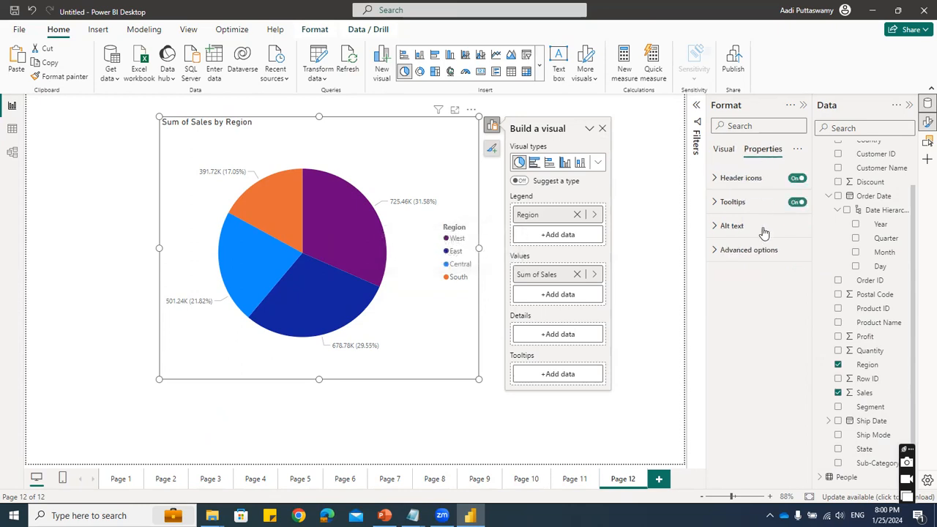
left_click(717, 208)
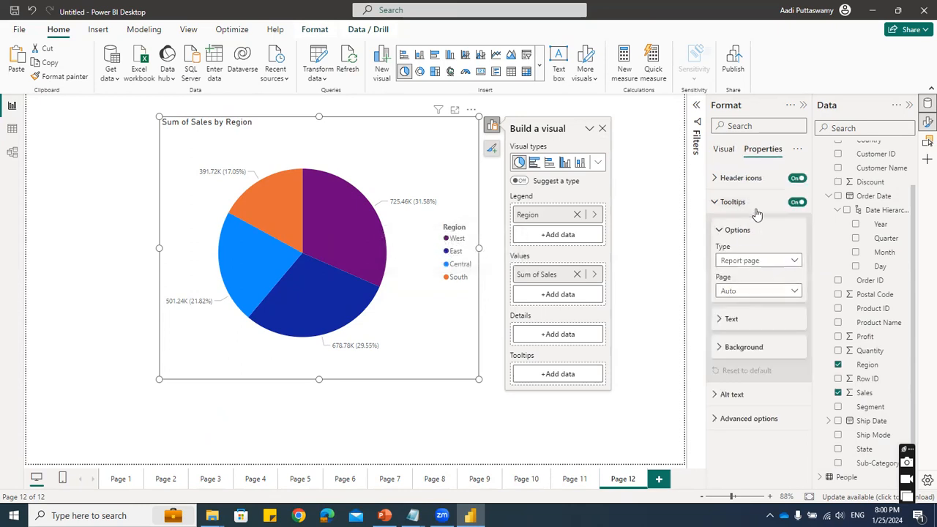
left_click(796, 203)
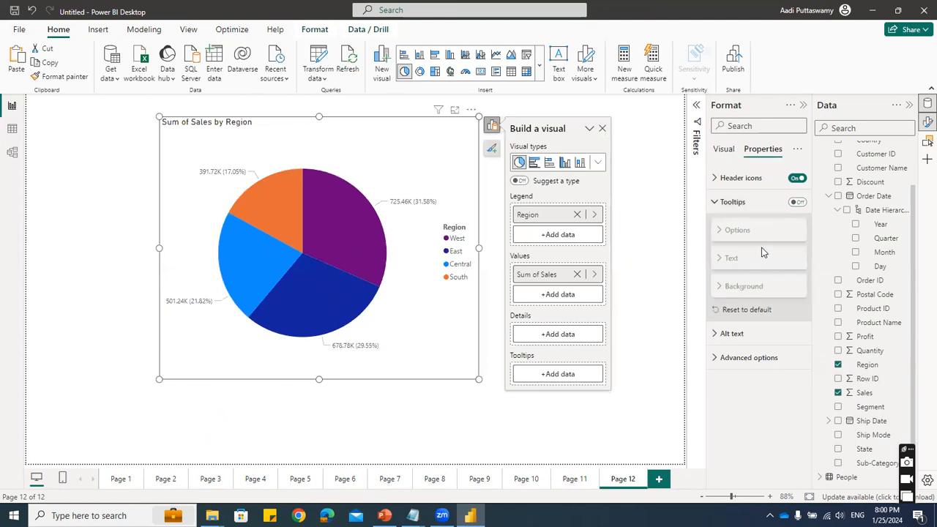
left_click(796, 202)
left_click(715, 202)
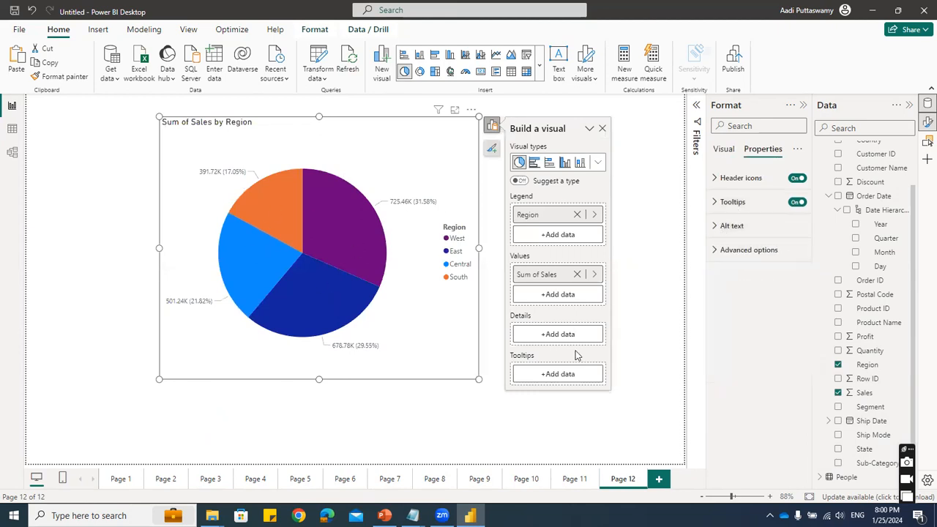
- Return to the pie chart's visual formatting options and inspect the default tooltips on its region slices
left_click(732, 149)
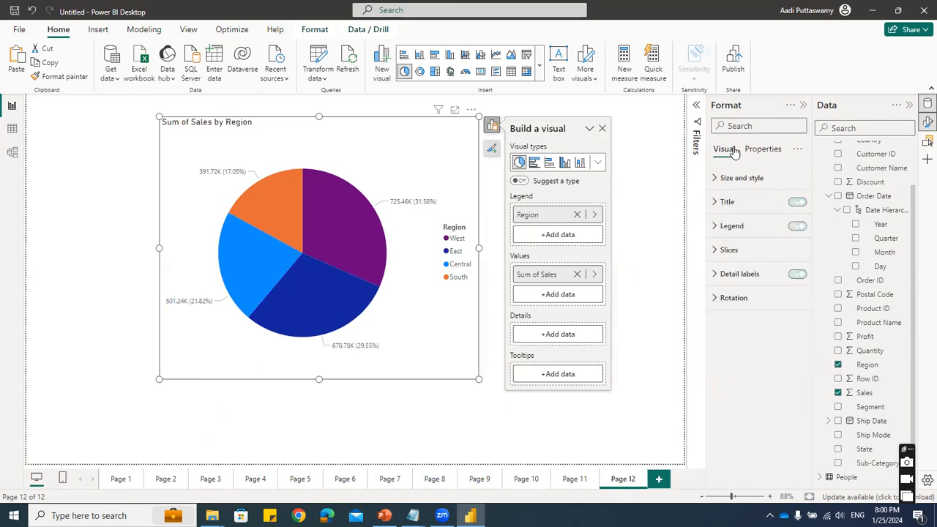
mouse_move(354, 224)
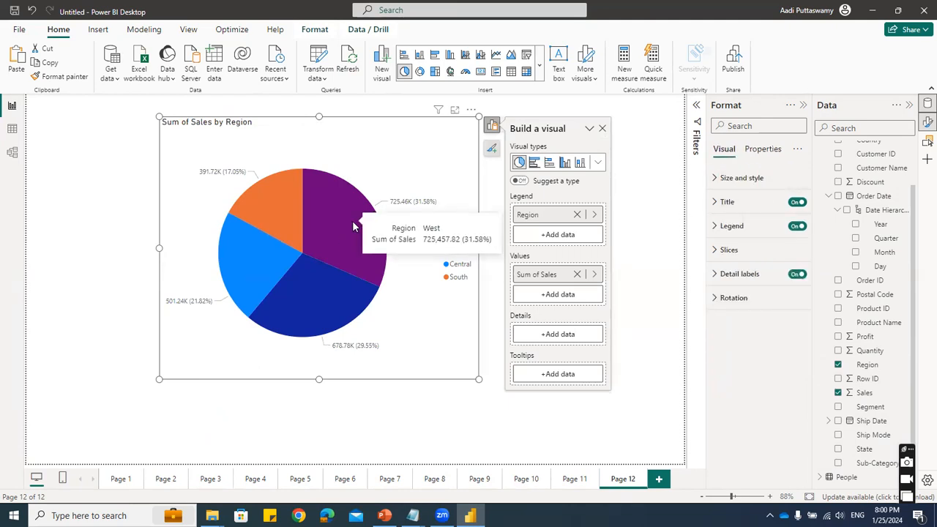
mouse_move(234, 221)
mouse_move(304, 289)
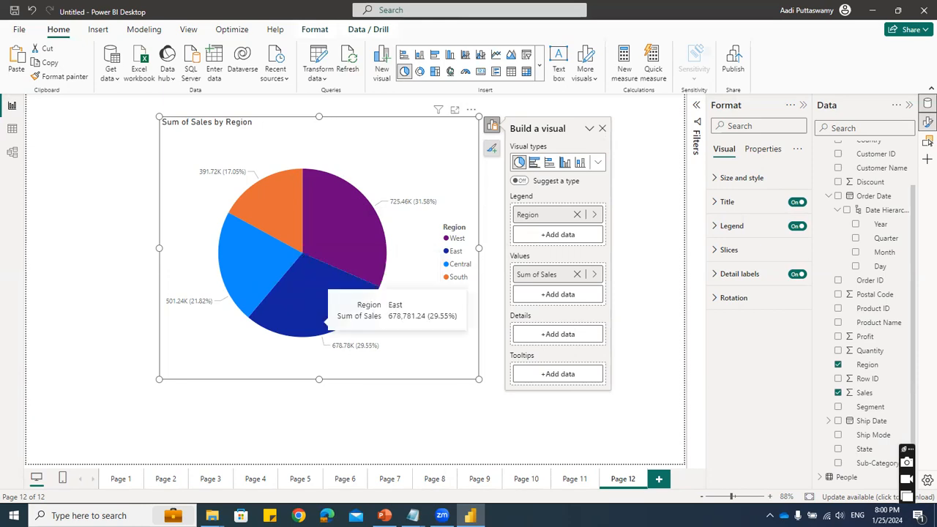
- Add a new report page and set its page type to Tooltip
left_click(658, 480)
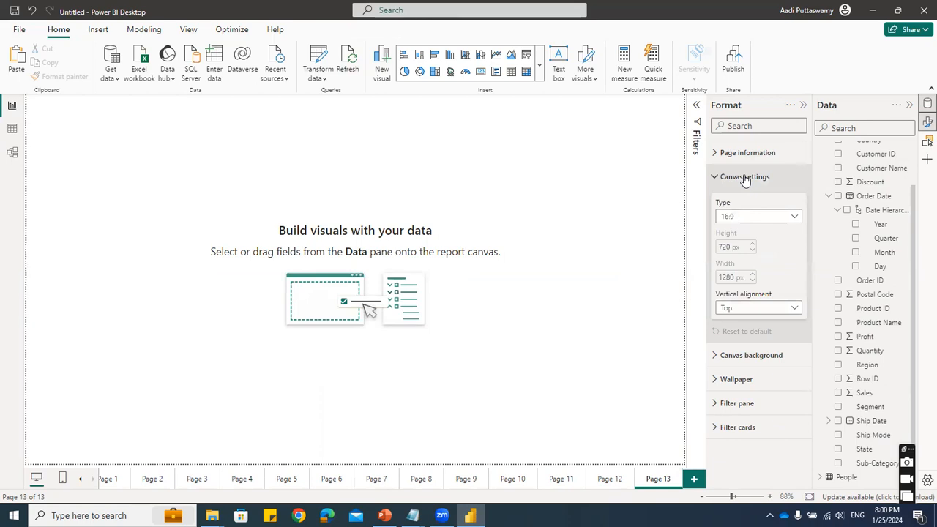
left_click(740, 216)
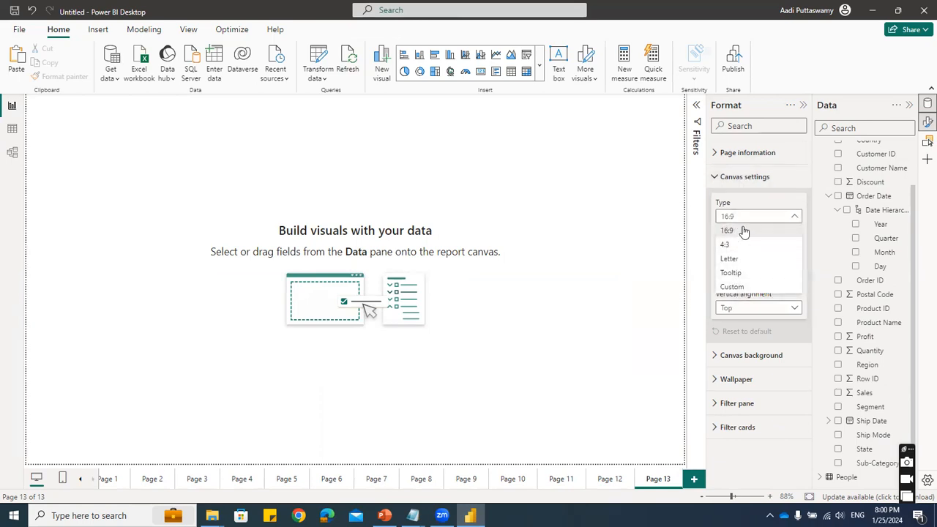
left_click(752, 159)
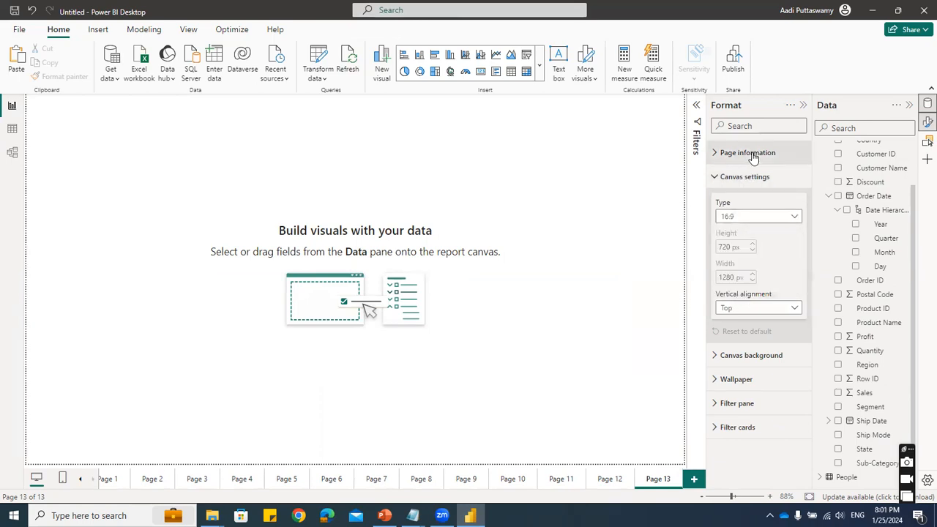
left_click(752, 156)
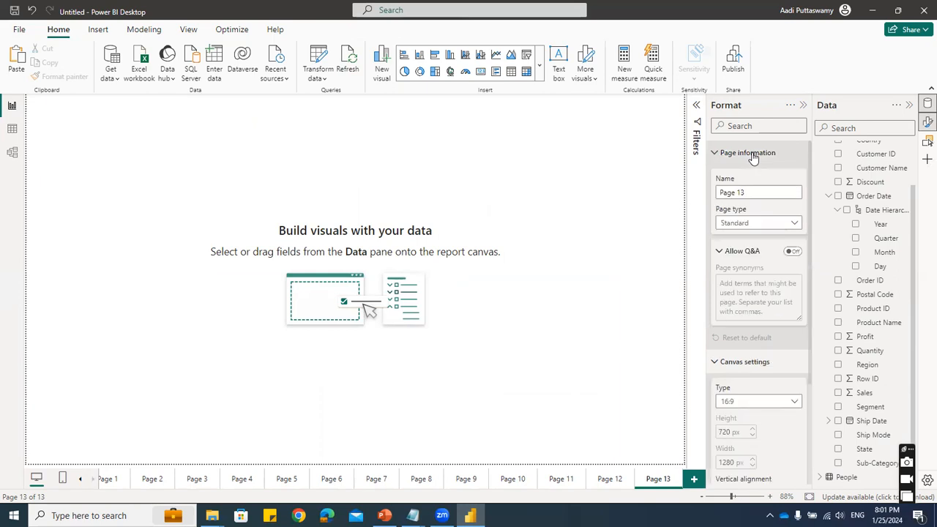
left_click(753, 224)
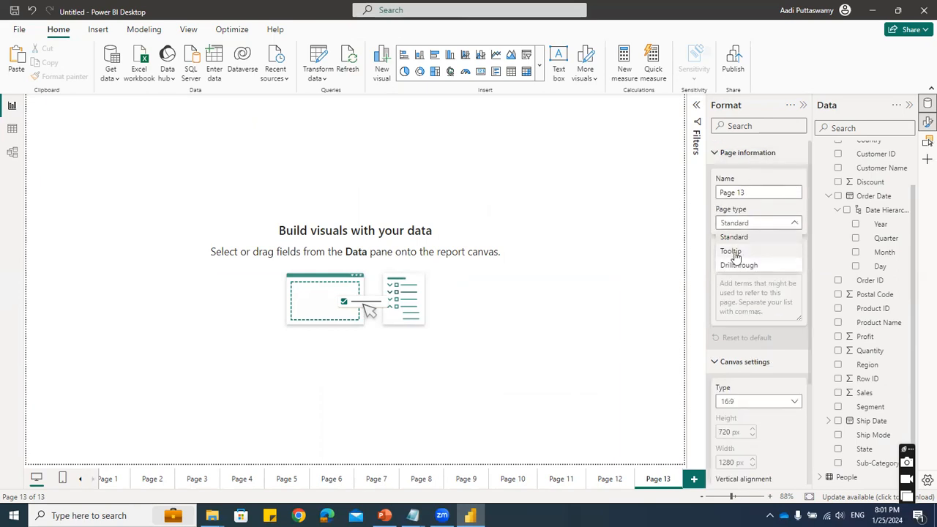
left_click(730, 252)
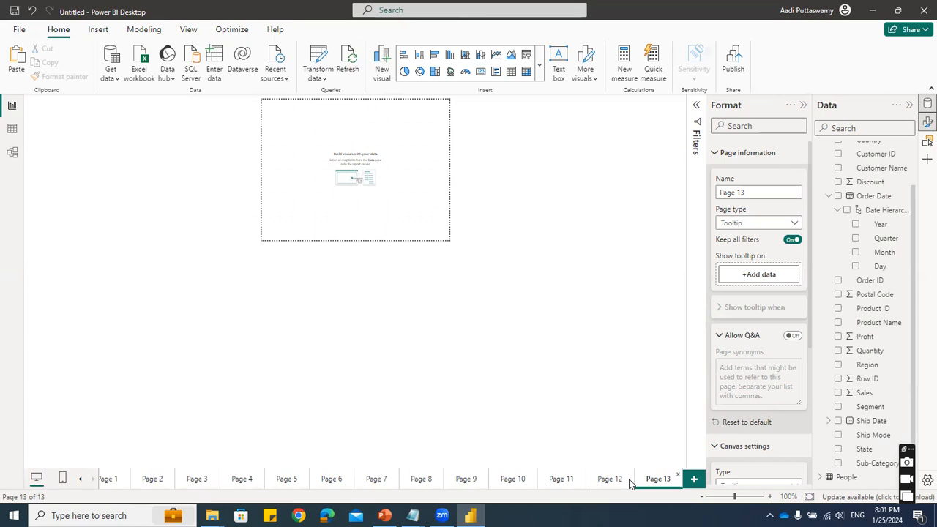
- Insert a clustered bar chart of Sales by State on the tooltip page and enlarge it to fill the canvas
left_click(604, 479)
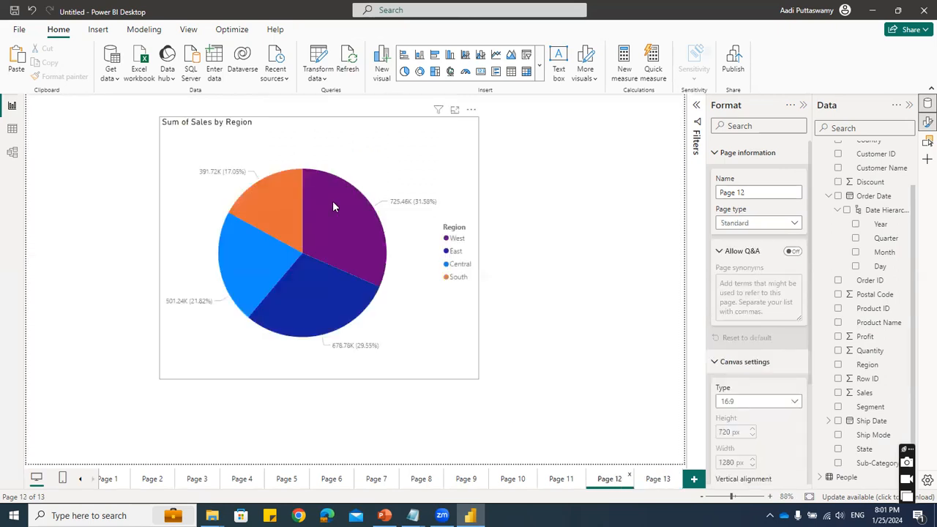
left_click(658, 479)
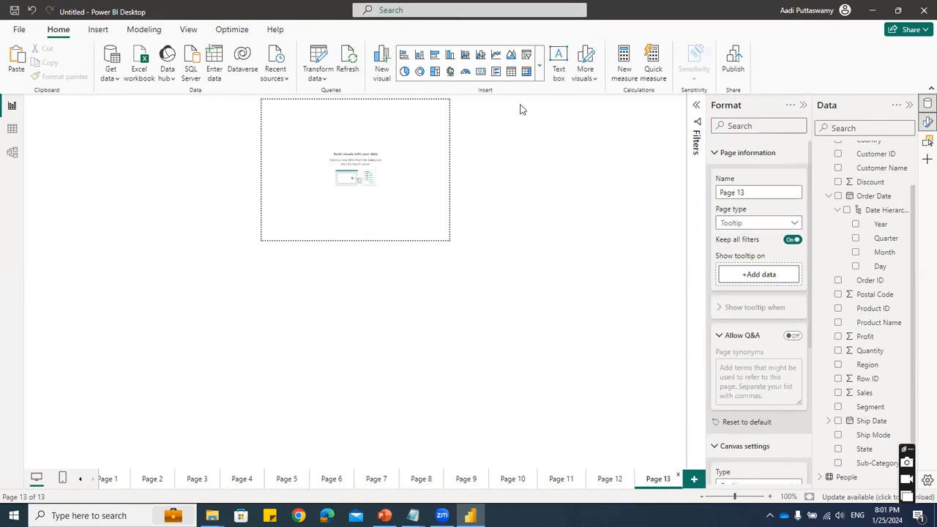
left_click(542, 71)
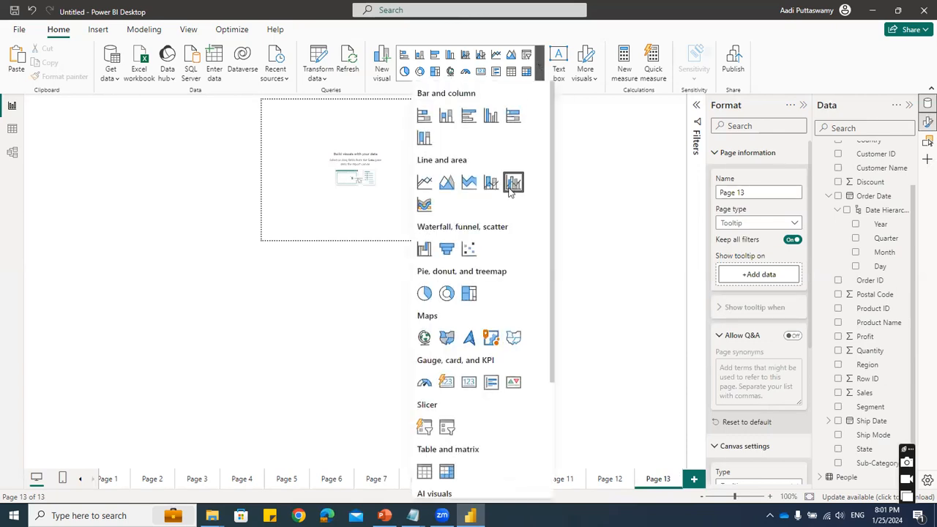
left_click(469, 117)
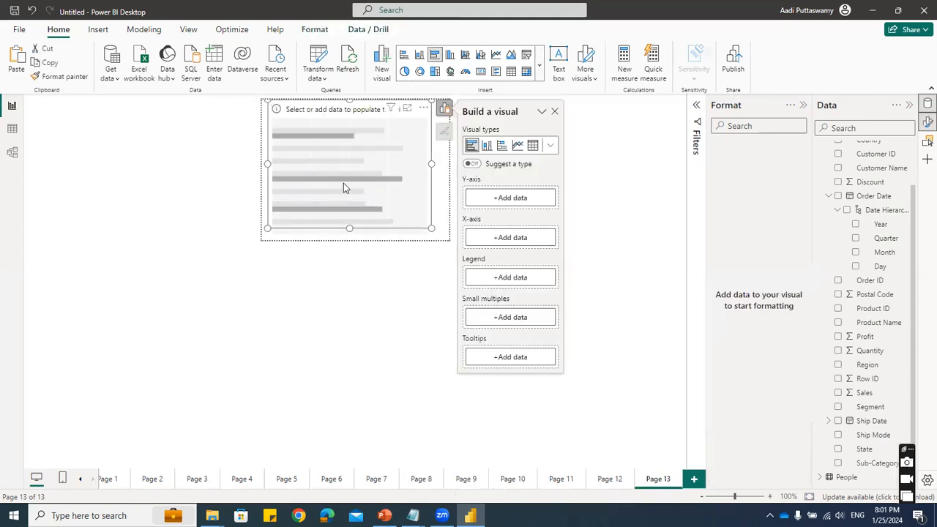
left_click(838, 448)
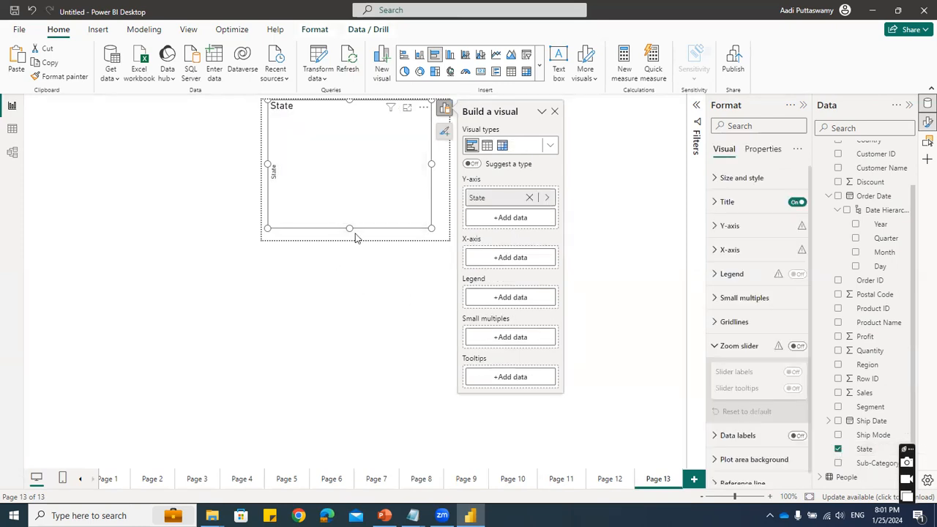
left_click_drag(349, 228, 349, 235)
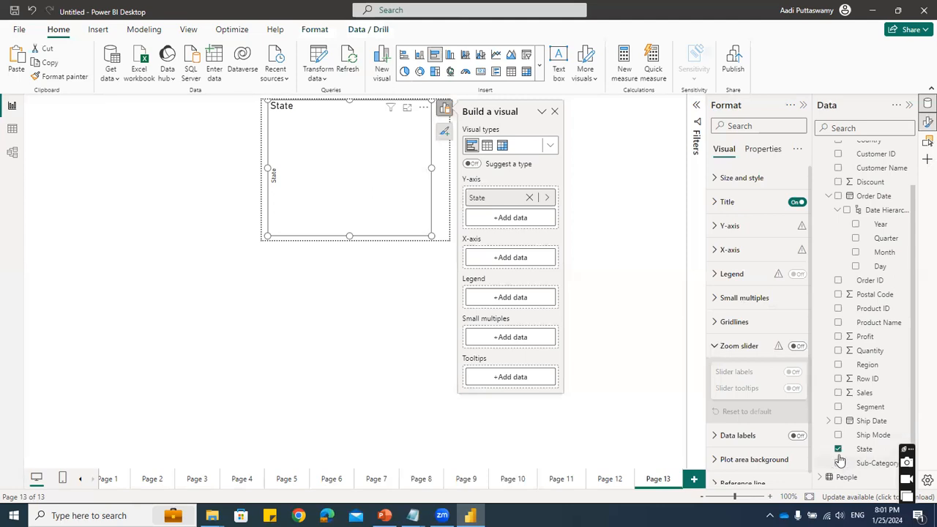
left_click(838, 392)
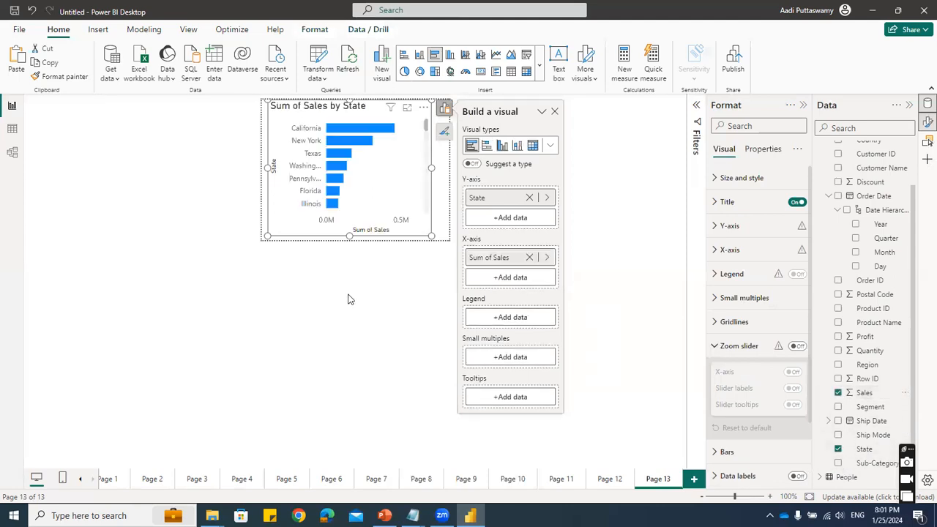
left_click_drag(432, 236, 442, 117)
scroll(442, 223, "down", 5)
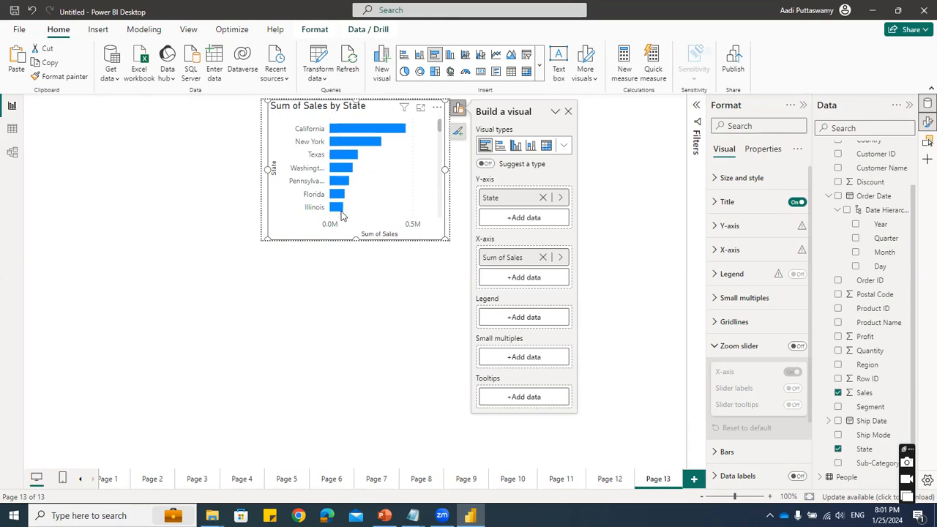
- Rename the tooltip page to State
double_click(656, 479)
type("S")
key("Return")
- Set the State page as the report page tooltip for the pie chart on Page 12
left_click(613, 483)
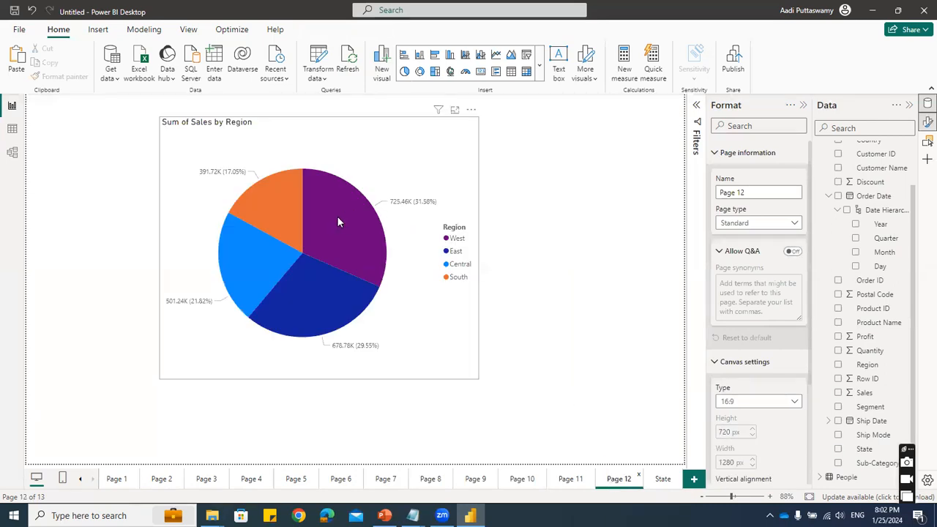
mouse_move(337, 217)
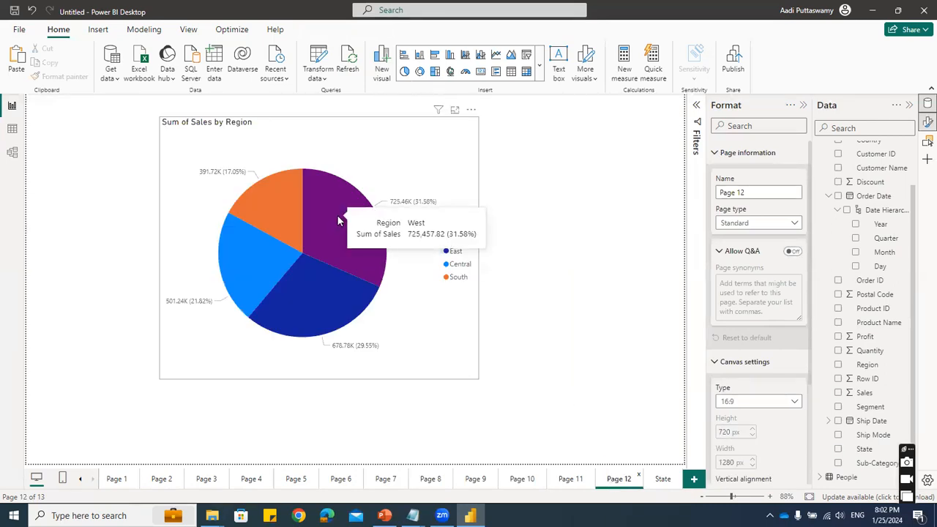
left_click(727, 153)
left_click(725, 176)
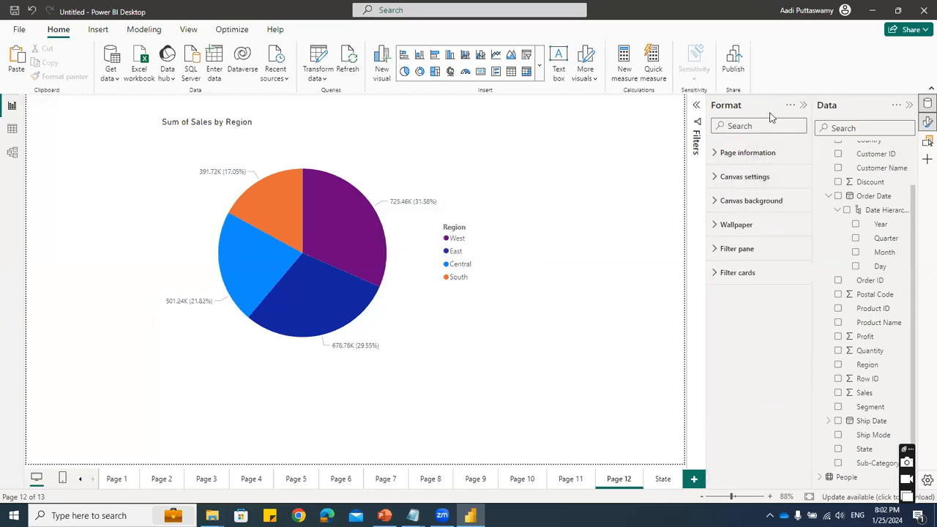
left_click(466, 173)
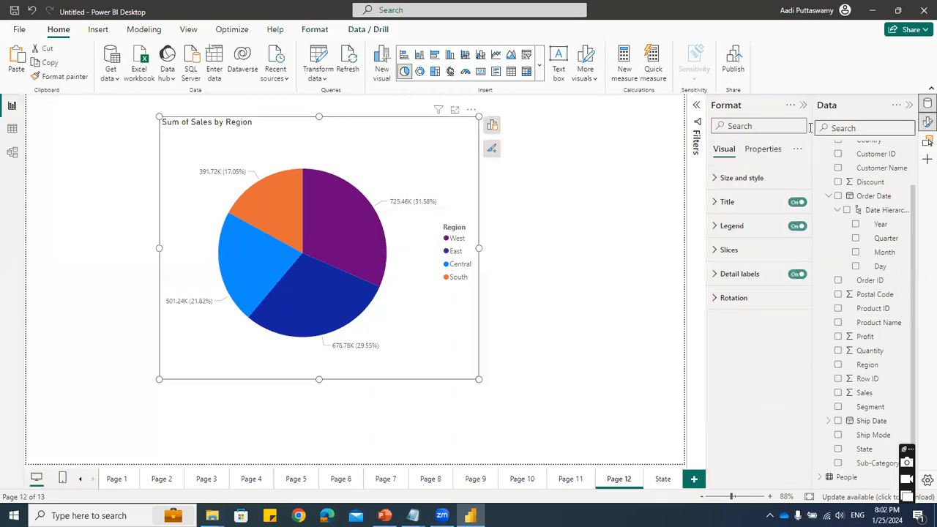
left_click(762, 150)
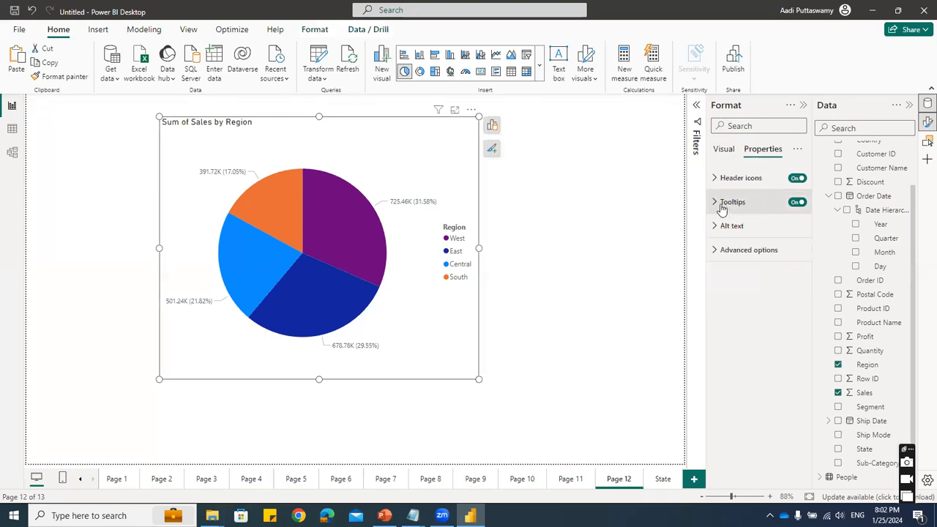
left_click(721, 207)
left_click(741, 292)
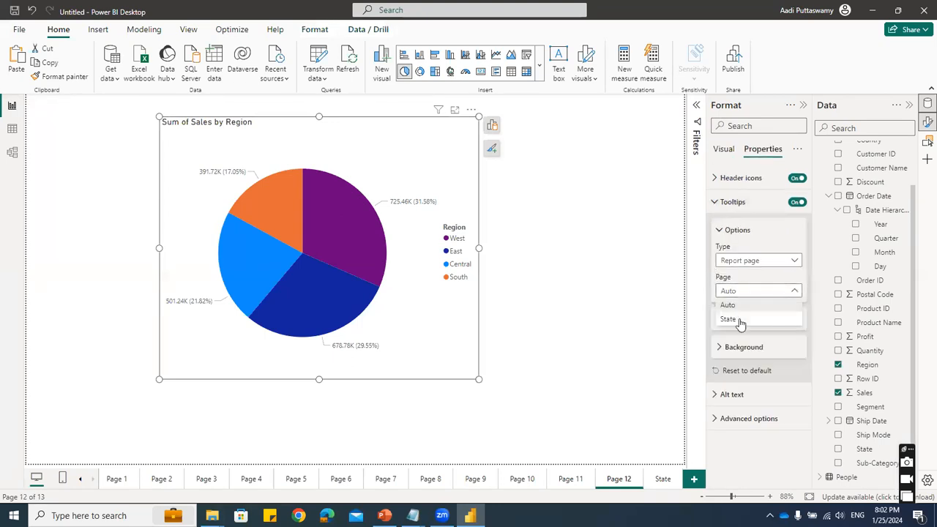
left_click(745, 319)
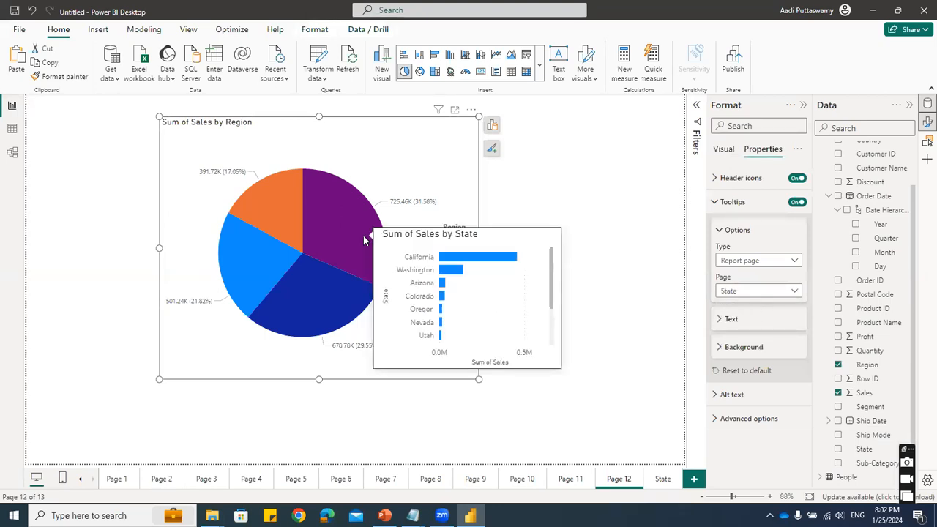
- Examine the state-level bar chart tooltip on the pie chart's different region slices
mouse_move(297, 227)
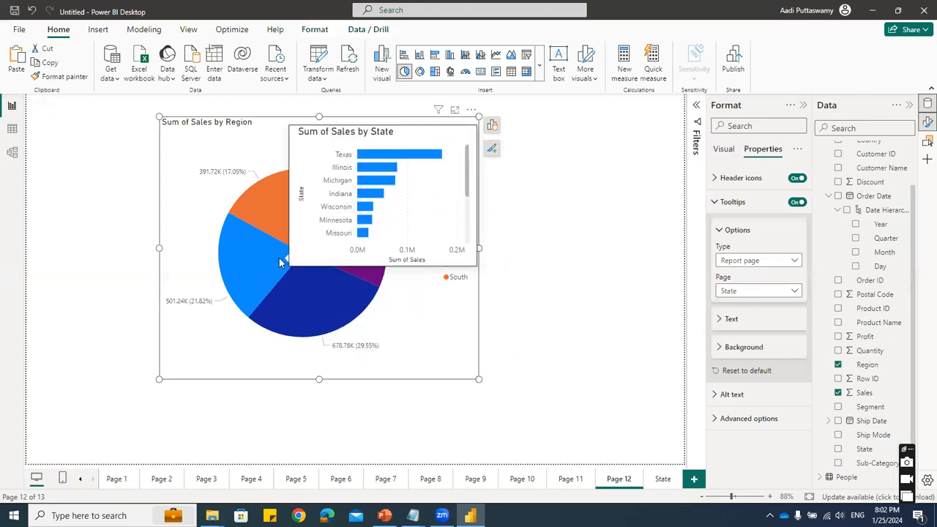
mouse_move(305, 291)
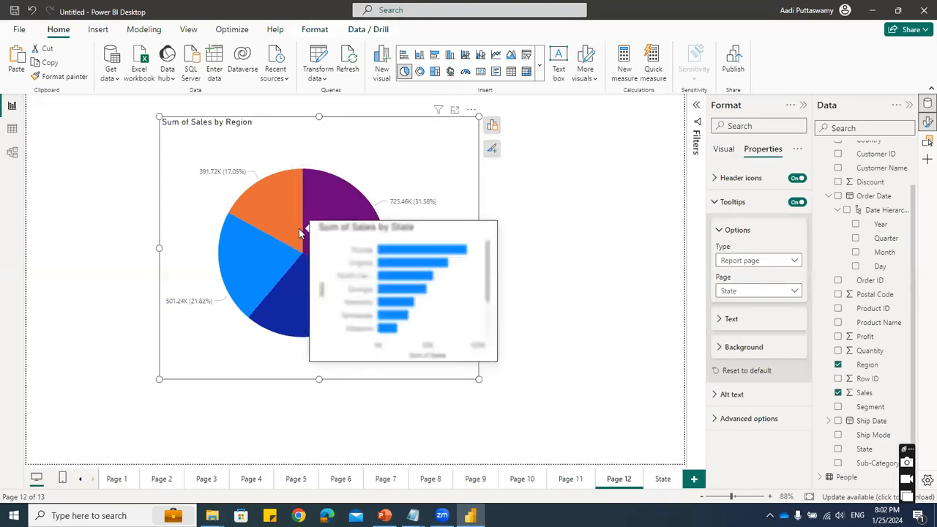
left_click(661, 480)
left_click(620, 480)
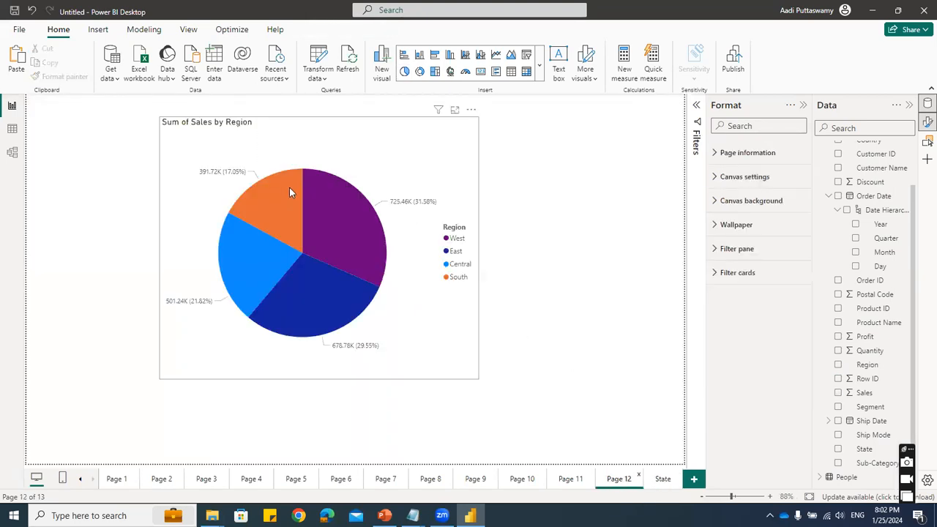
mouse_move(273, 251)
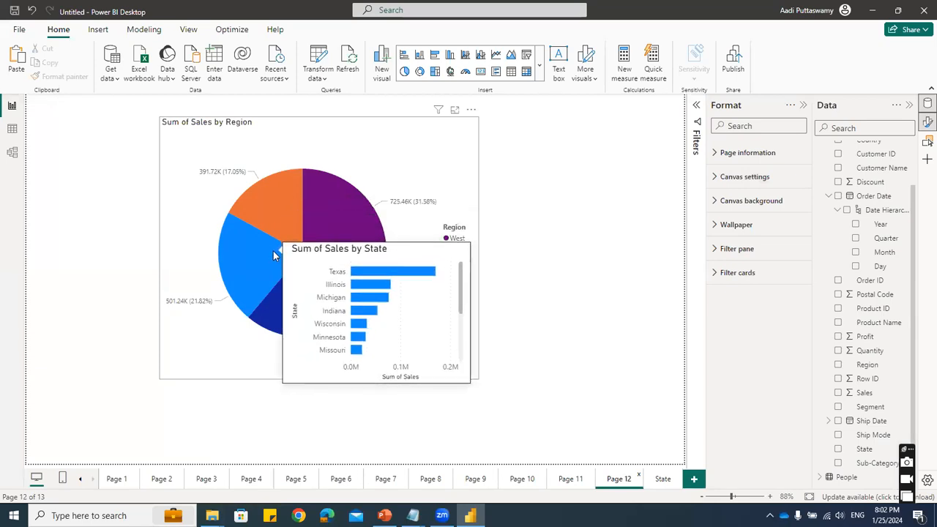
mouse_move(351, 226)
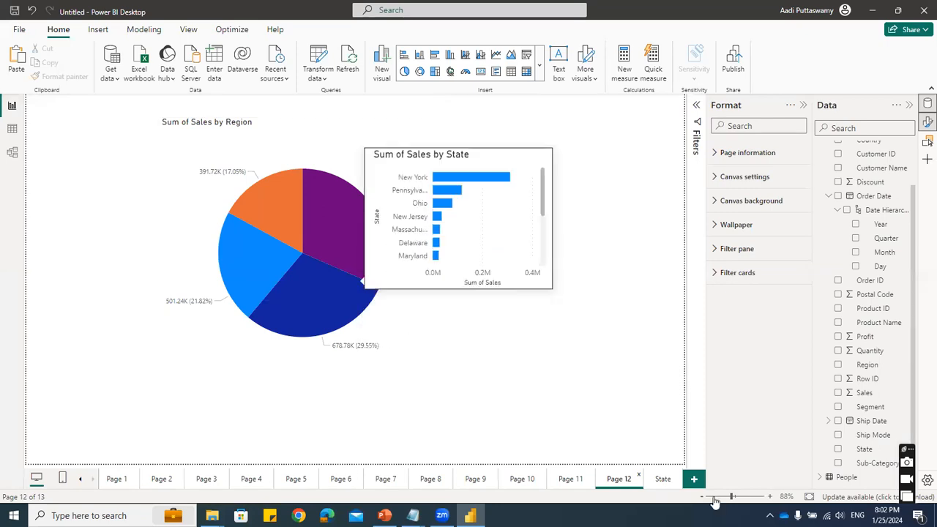
- Add another report page and set its page type to Tooltip
left_click(694, 480)
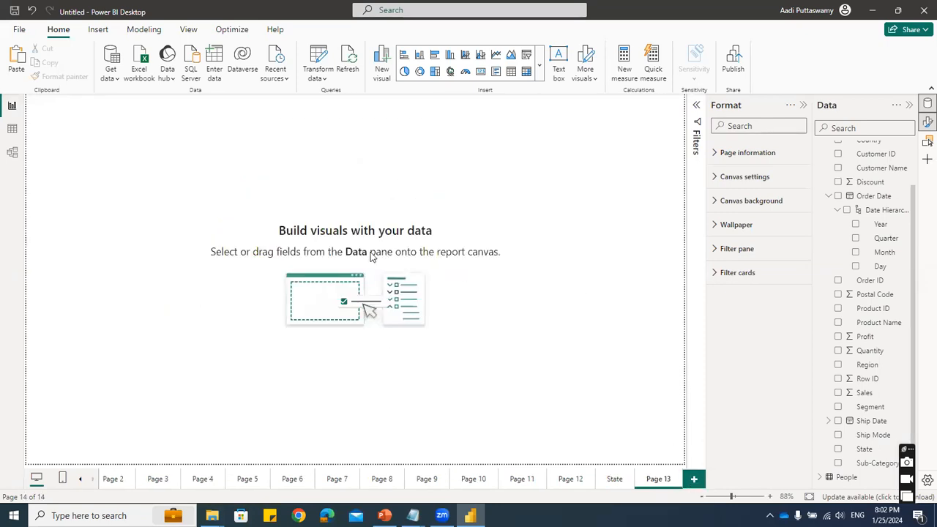
left_click(753, 154)
left_click(754, 223)
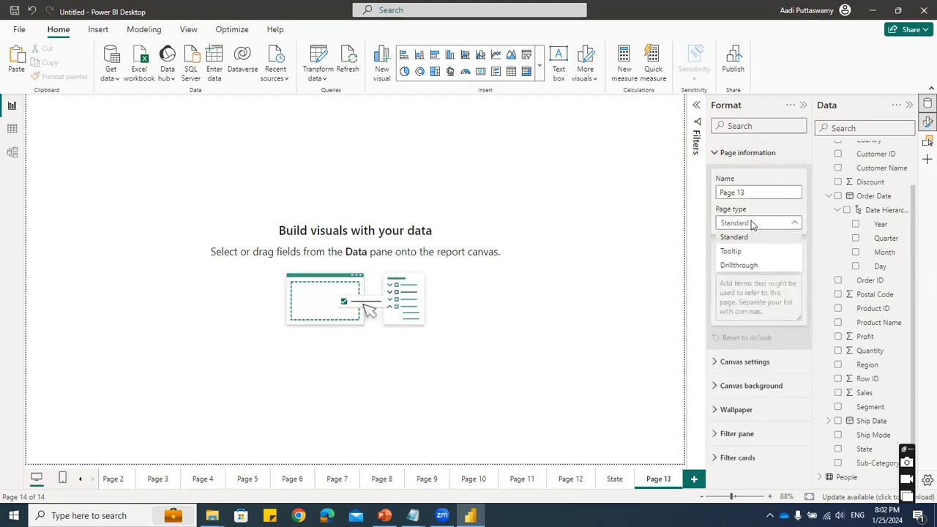
left_click(746, 252)
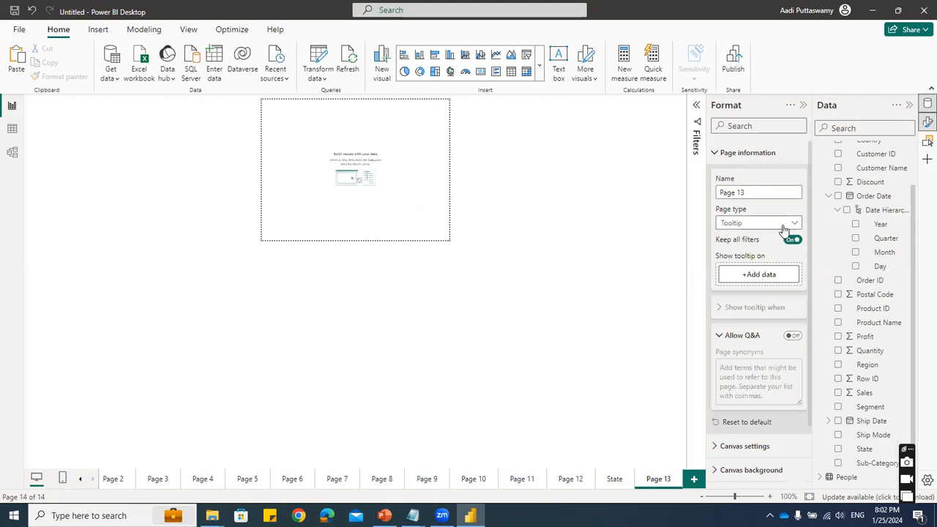
left_click(570, 480)
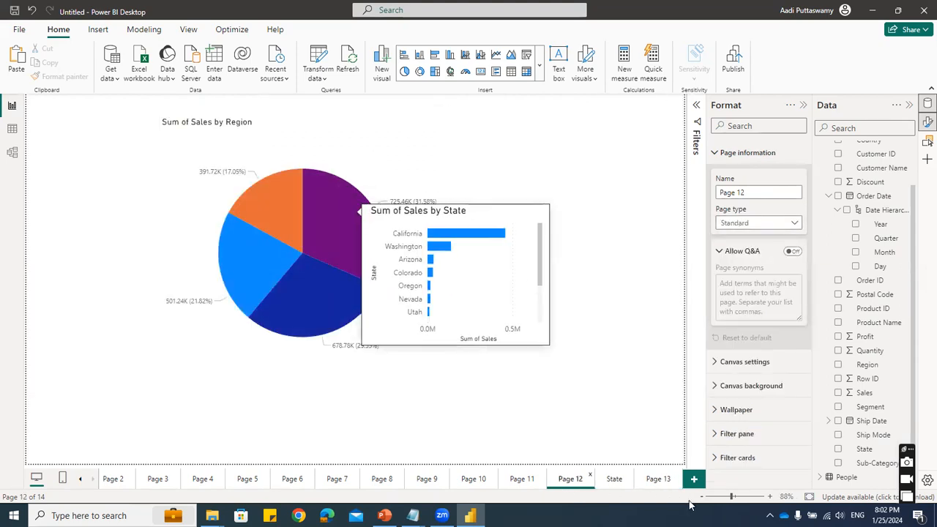
left_click(648, 479)
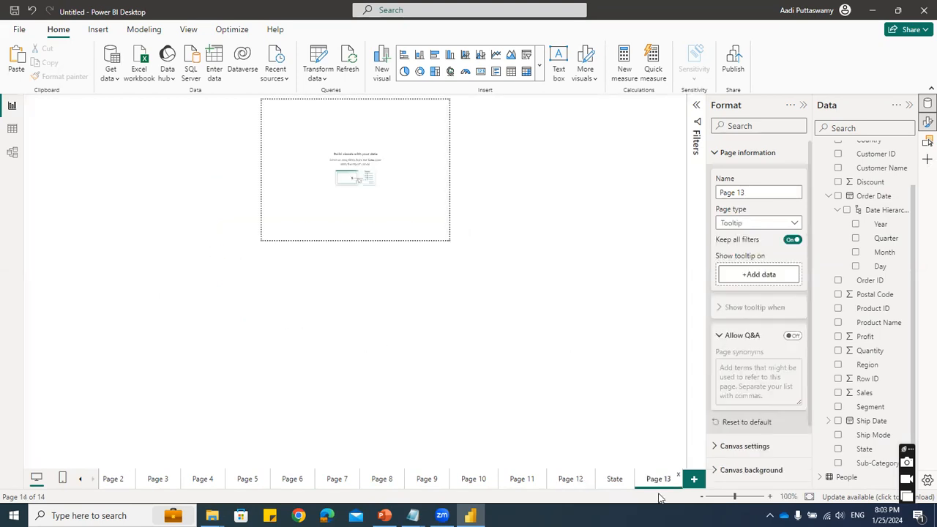
- Rename the new tooltip page to Manager and collapse its page information settings
double_click(658, 481)
type("Manager")
key("Return")
left_click(729, 156)
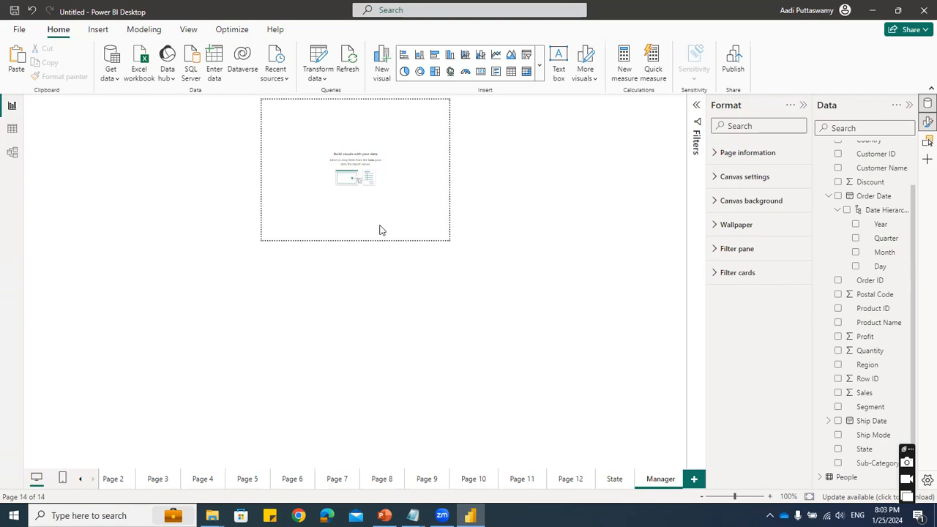
- For the Manager page, search the Power BI visuals marketplace for "image" and open the Simple Image visual's details
left_click(572, 480)
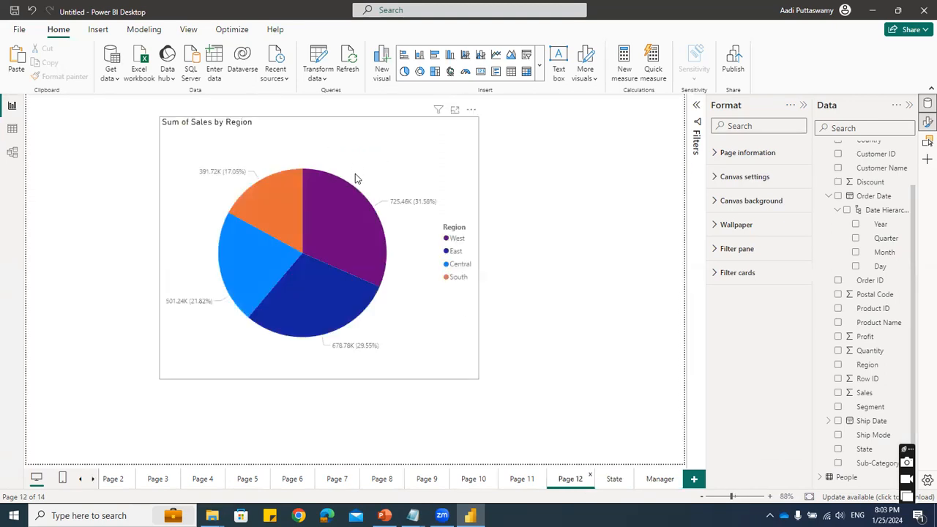
left_click(654, 478)
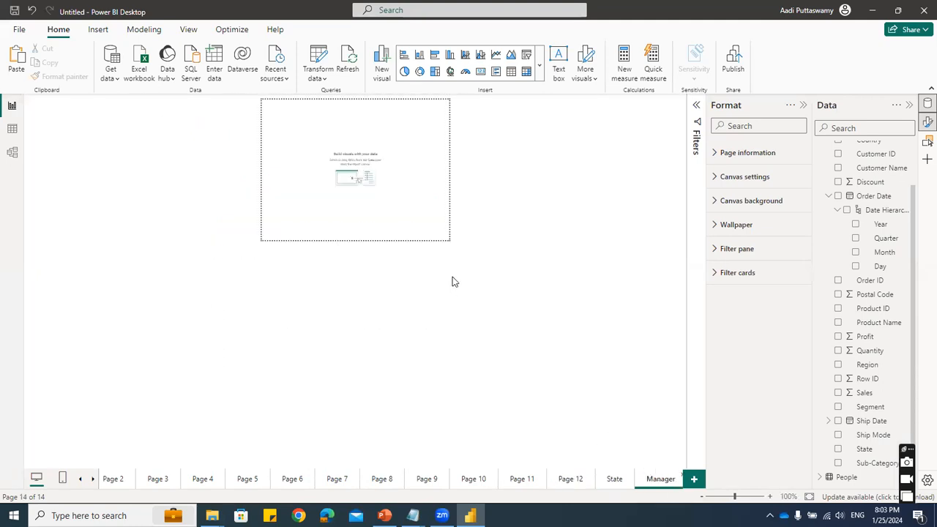
left_click(539, 65)
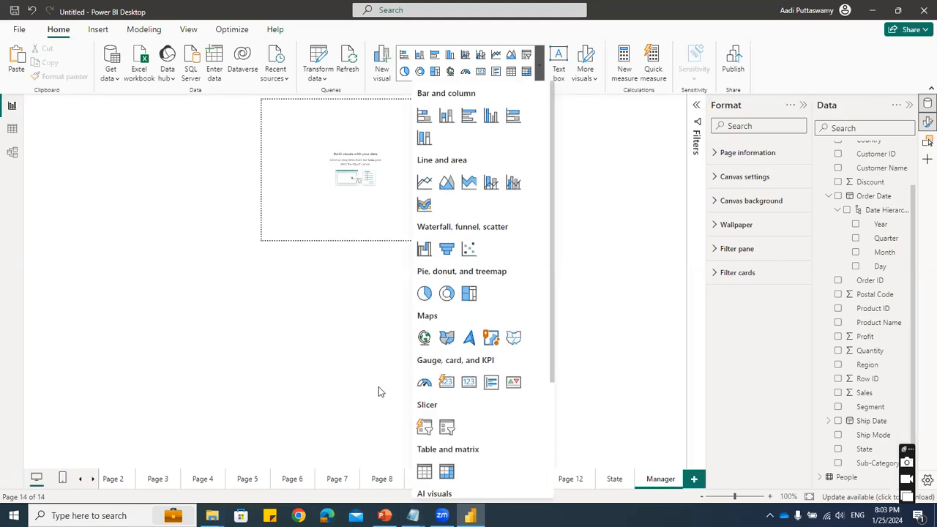
left_click(373, 127)
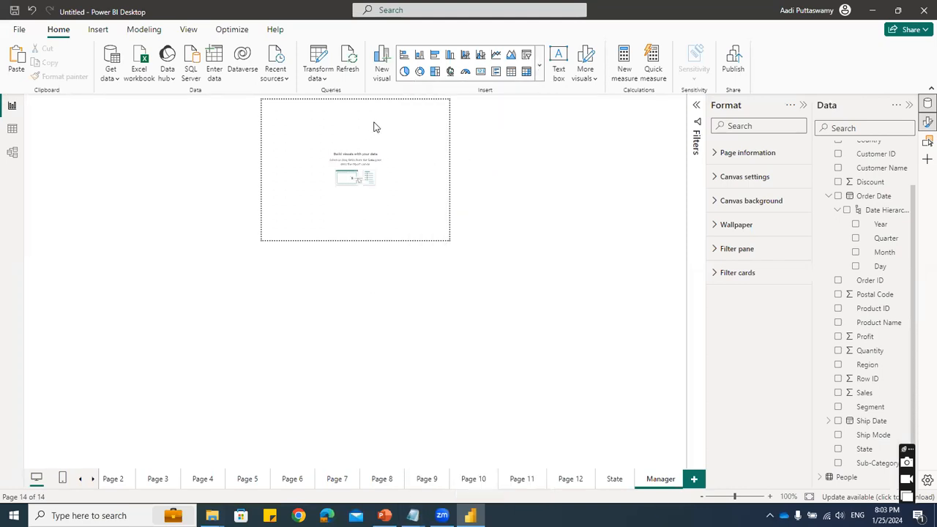
left_click(539, 65)
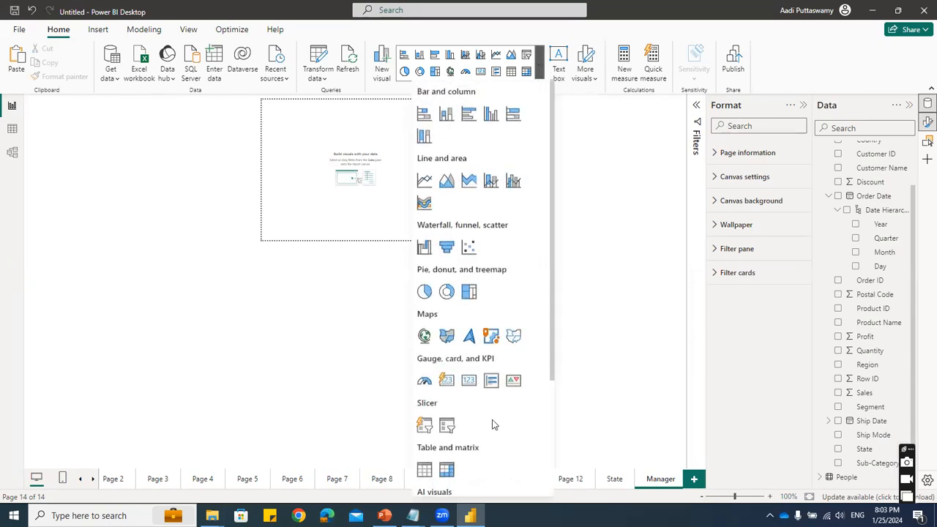
scroll(481, 432, "down", 5)
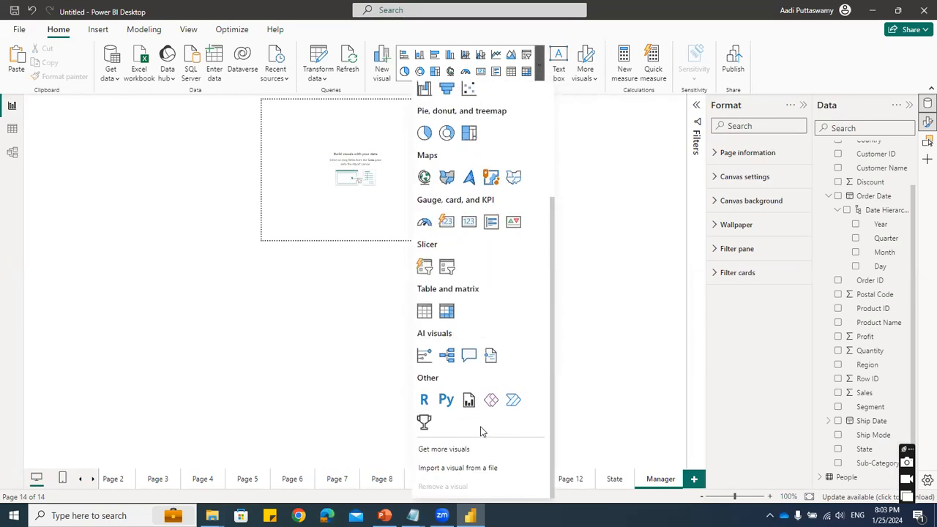
left_click(448, 450)
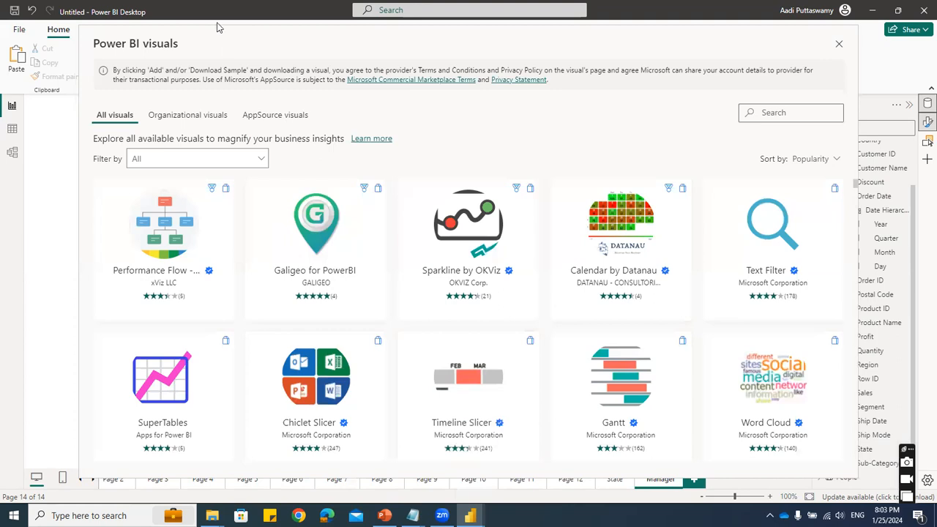
left_click(788, 99)
type("image")
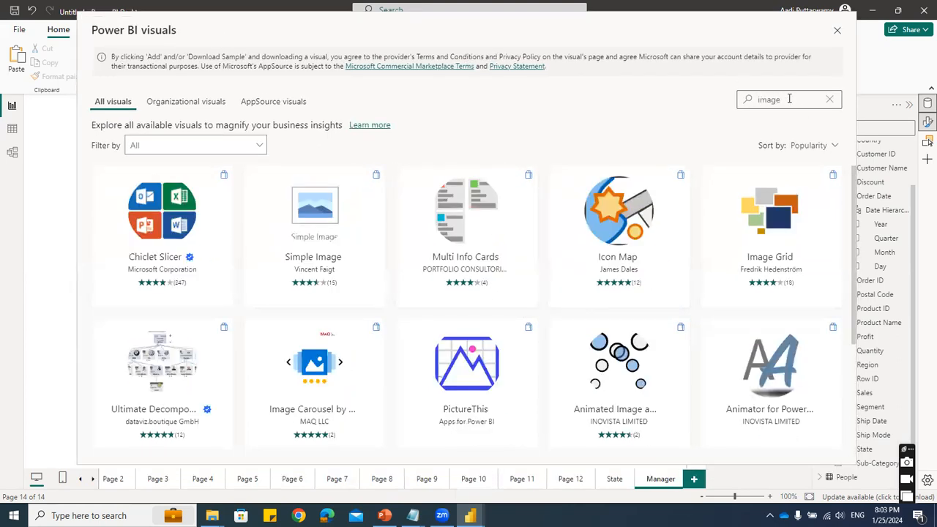
left_click(313, 242)
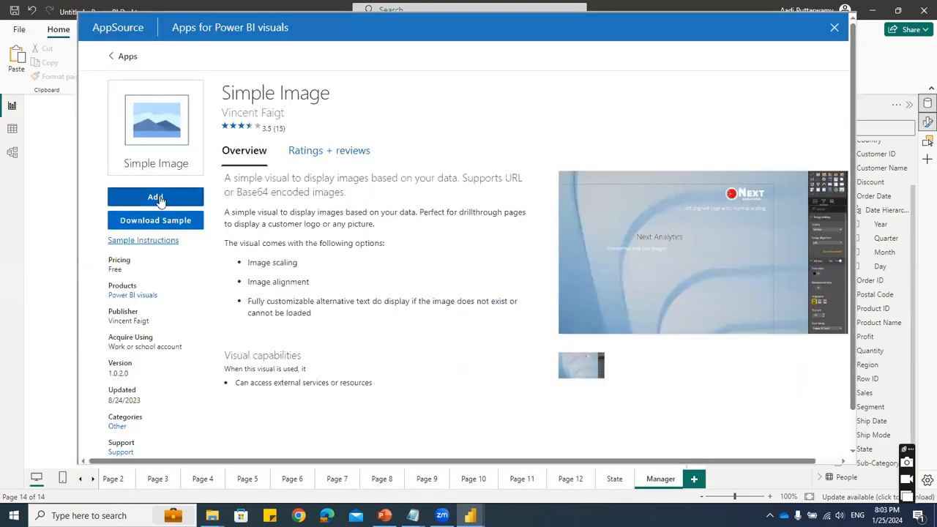
- Add the Simple Image visual to the report and dismiss the import message
left_click(157, 199)
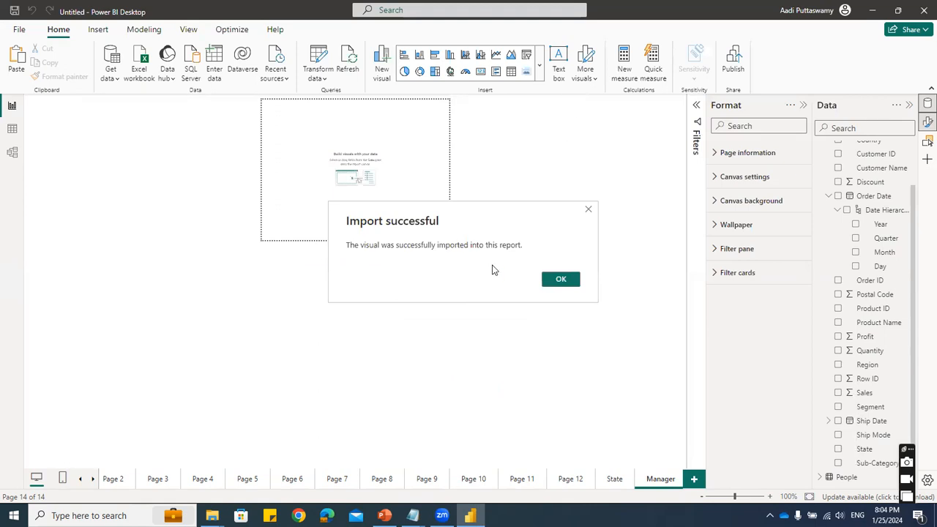
left_click(562, 281)
- Browse the range of custom visuals offered in the Power BI visuals marketplace, then close it
left_click(540, 73)
scroll(479, 422, "down", 5)
left_click(444, 448)
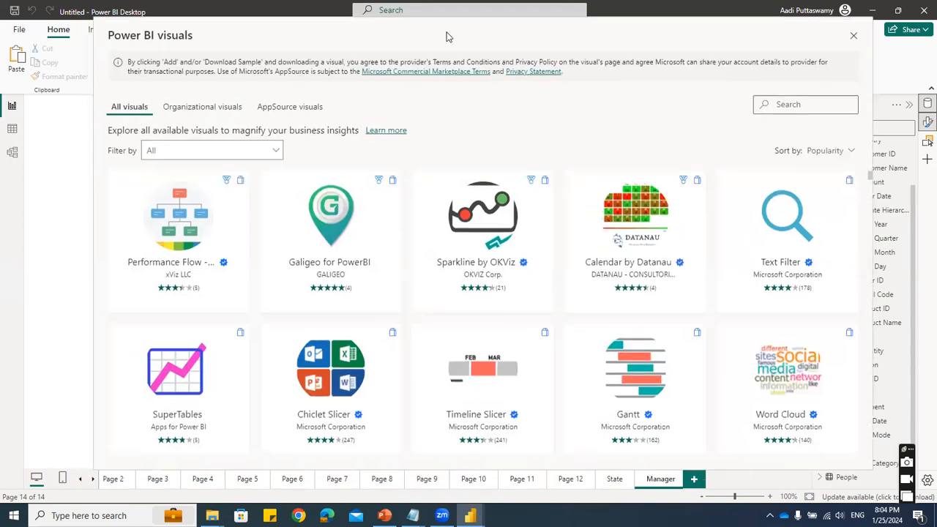
scroll(597, 318, "down", 10)
scroll(605, 324, "down", 5)
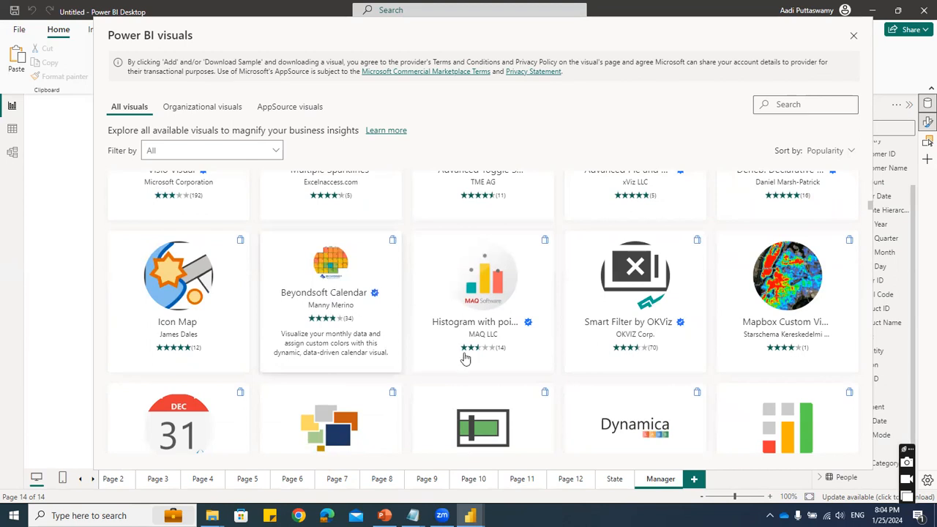
scroll(464, 356, "down", 5)
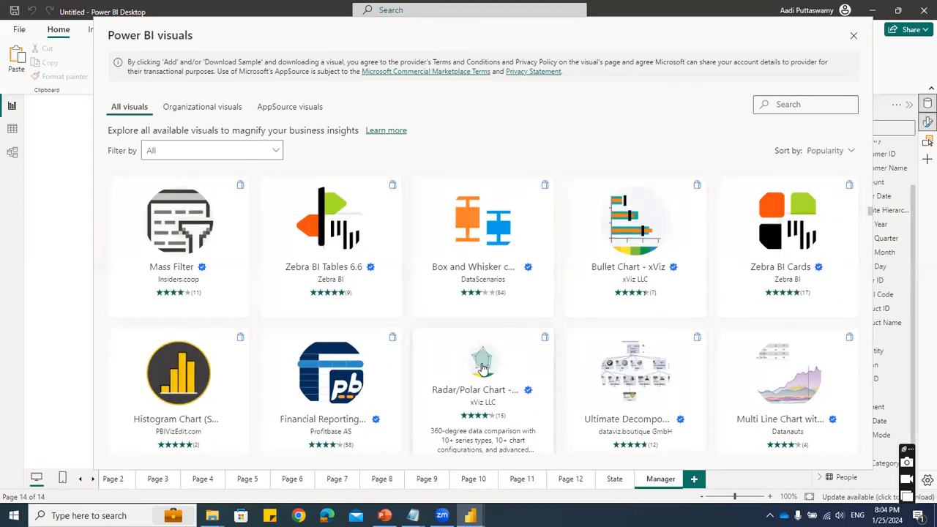
scroll(414, 351, "up", 8)
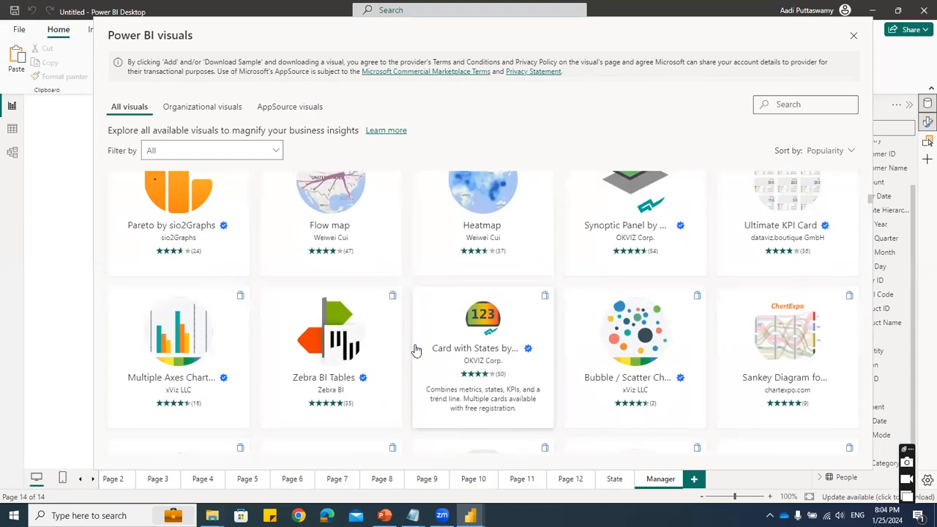
scroll(415, 350, "up", 2)
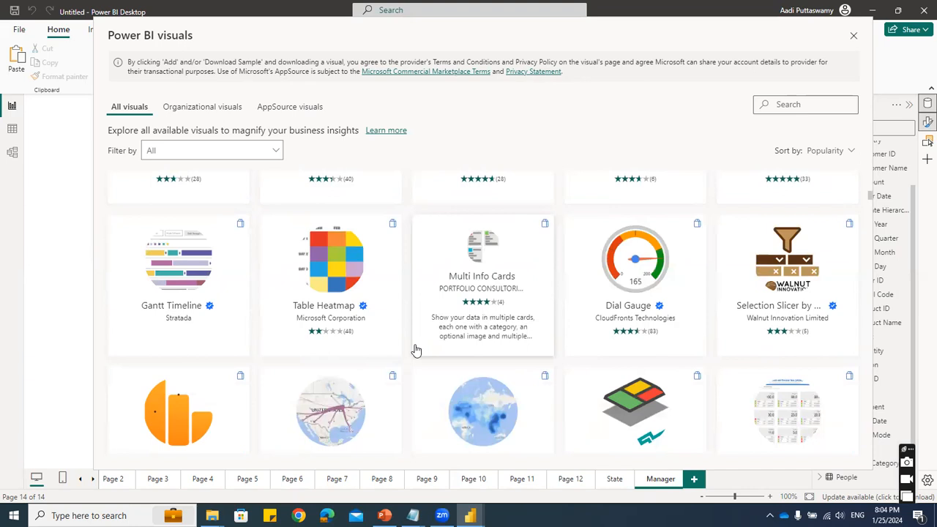
left_click(853, 37)
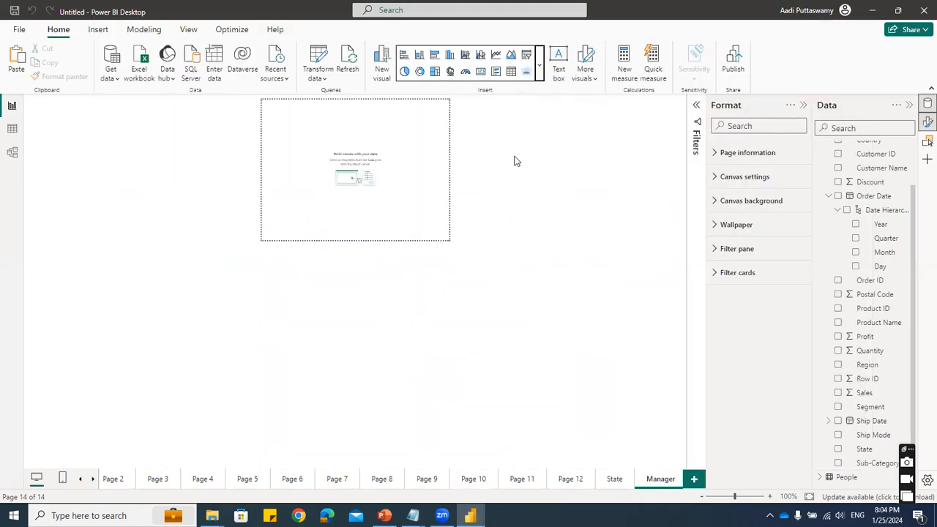
- Insert a Simple Image visual on the Manager page with Image Link from the People table as its Image URL
left_click(528, 72)
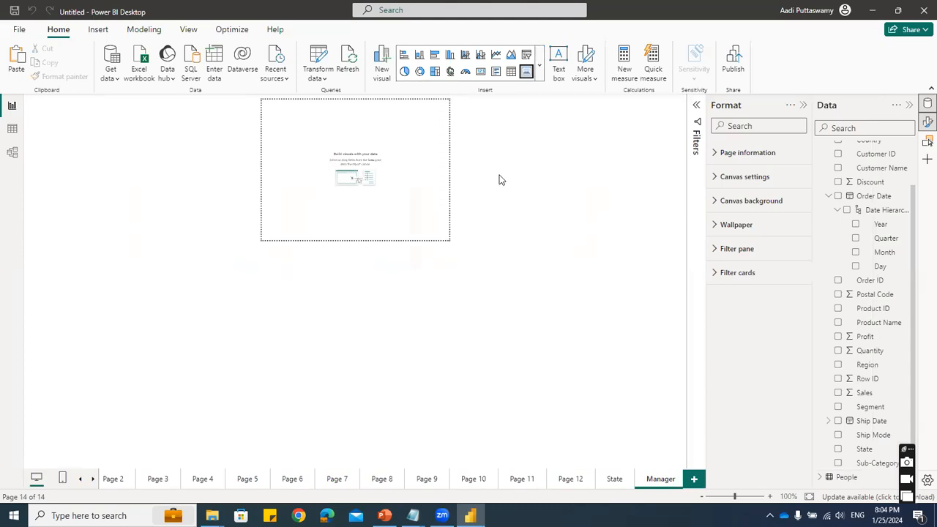
left_click_drag(354, 130, 353, 120)
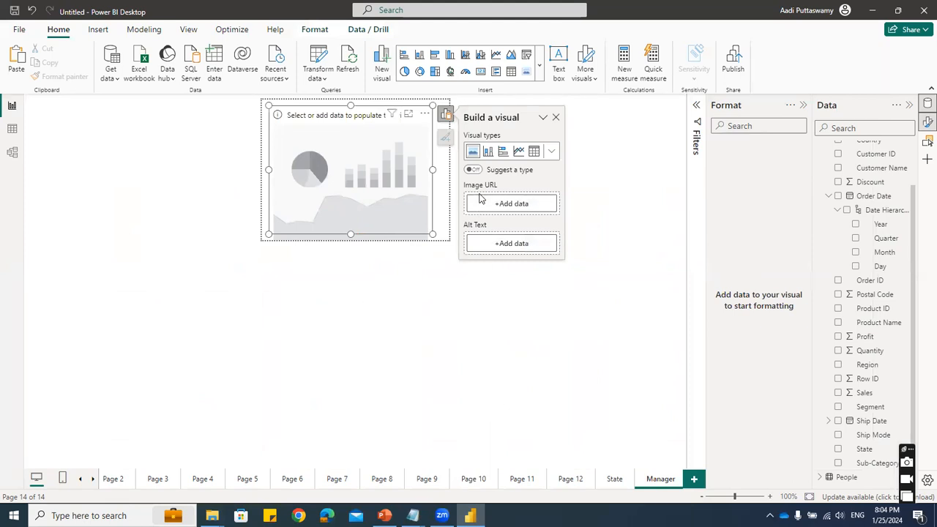
left_click(512, 205)
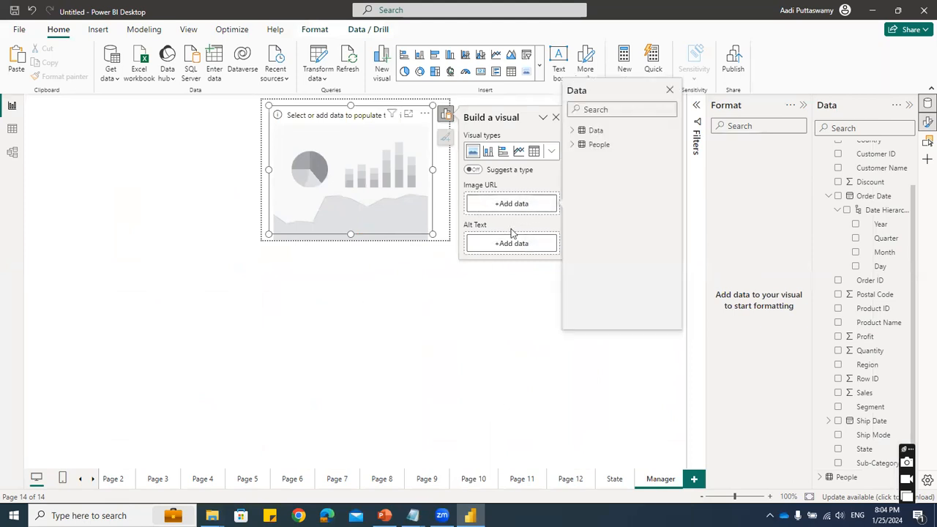
left_click(572, 145)
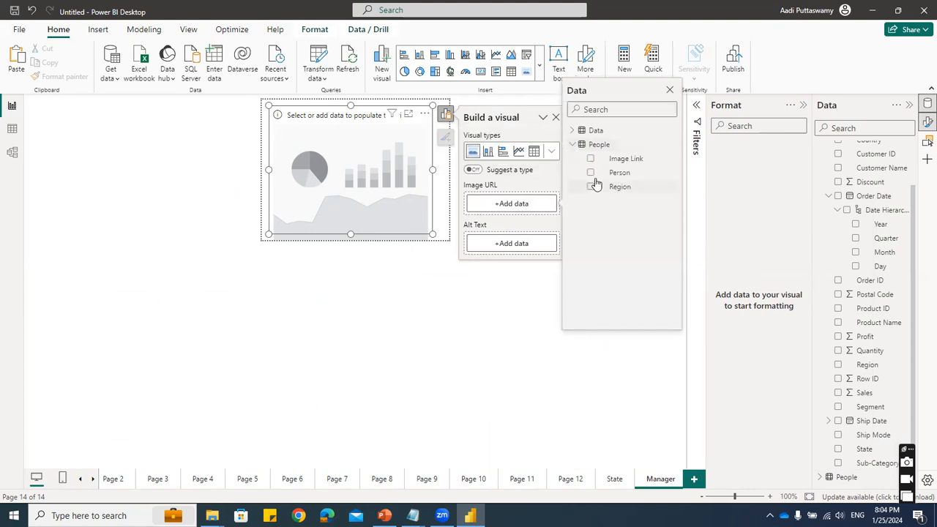
left_click(591, 159)
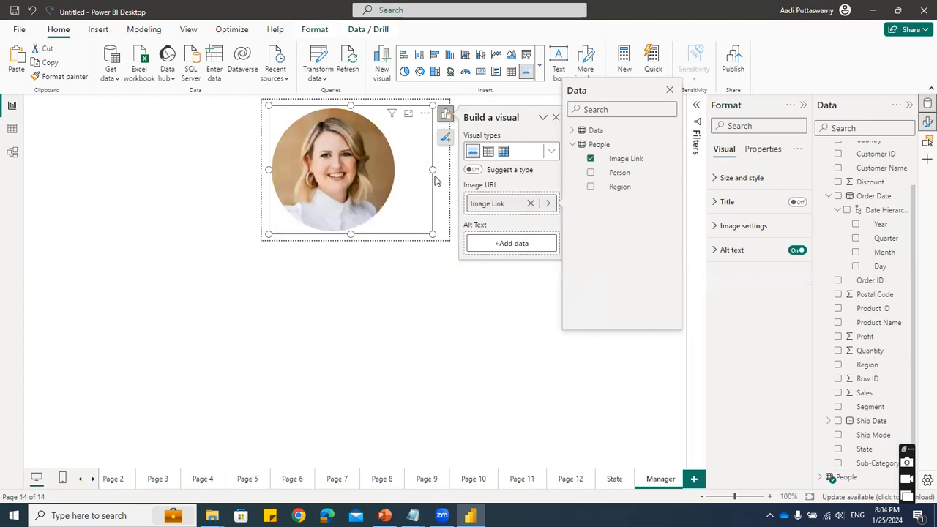
- Shrink the image visual and centre it in the upper part of the Manager tooltip page
left_click(423, 229)
left_click(440, 223)
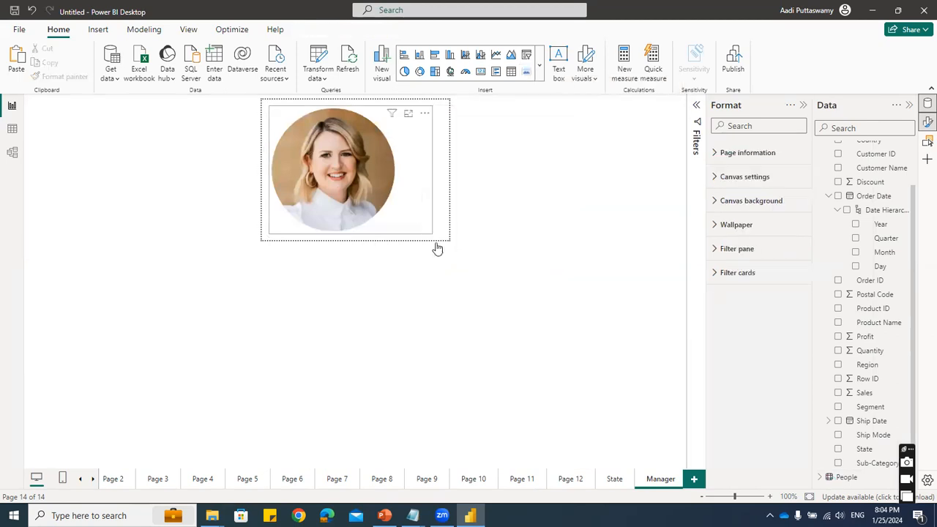
left_click(433, 235)
left_click_drag(432, 235, 408, 212)
left_click(383, 227)
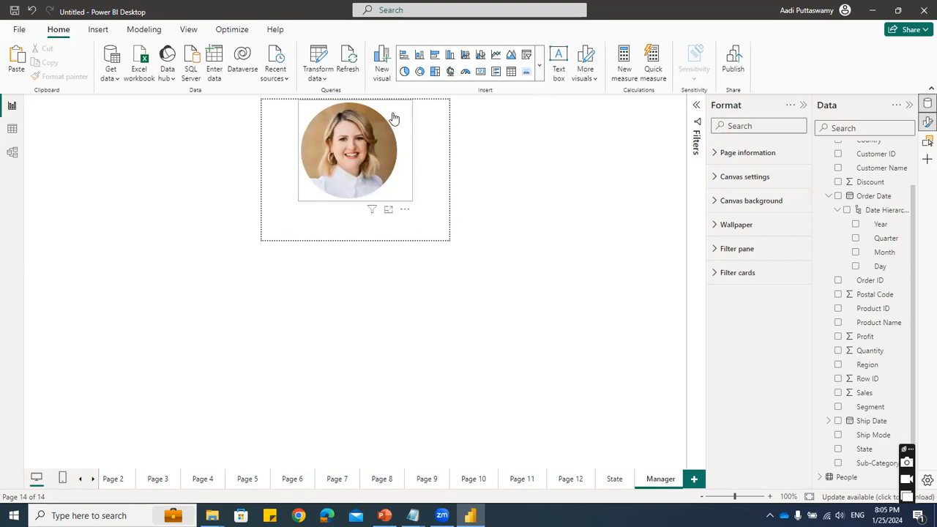
- Insert a Card visual on the Manager page showing the Person field from the People table
left_click(539, 66)
scroll(491, 393, "down", 3)
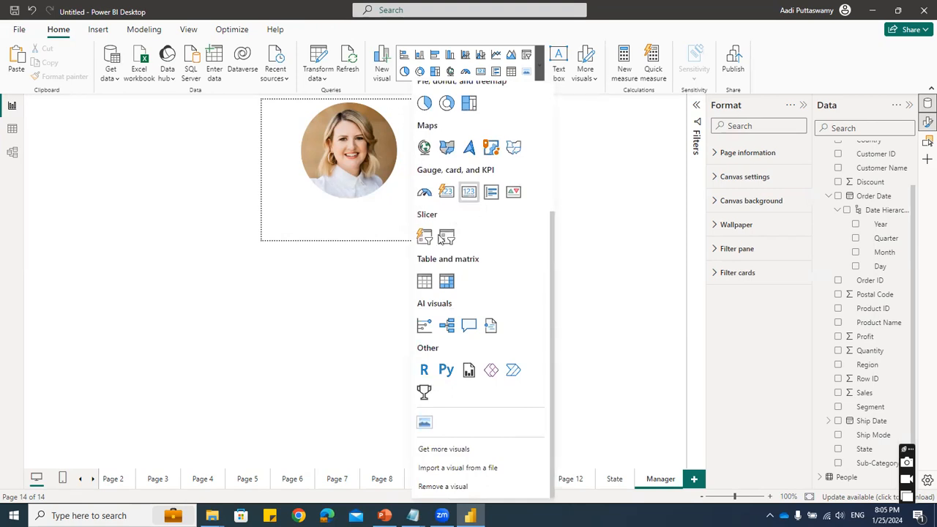
left_click(439, 238)
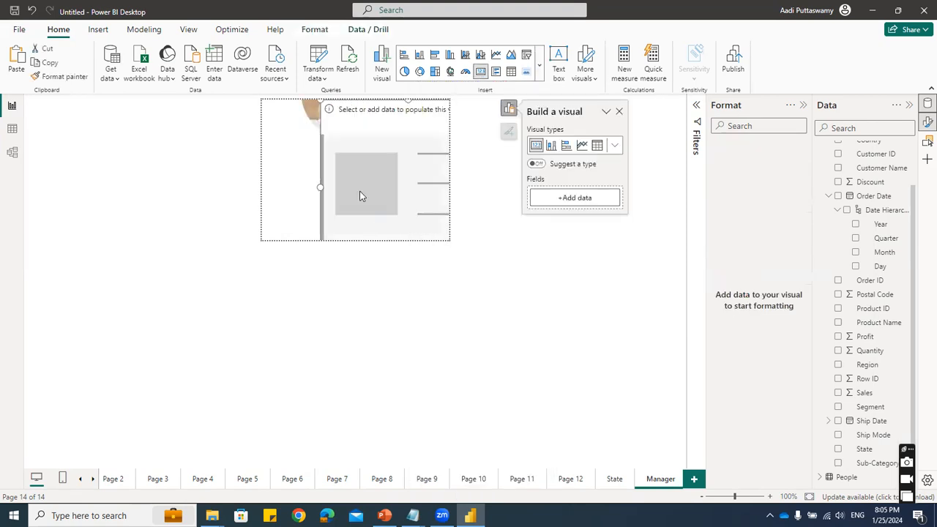
left_click(330, 131)
left_click(538, 194)
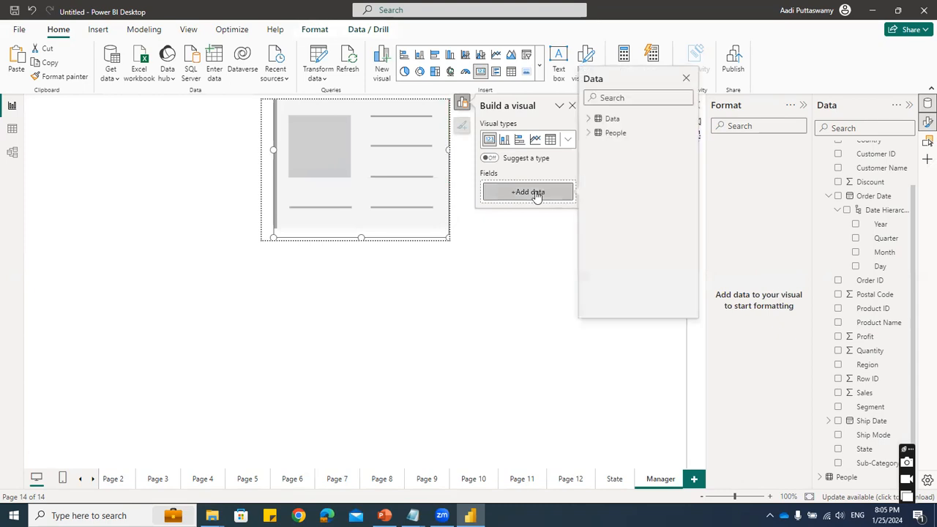
left_click(588, 133)
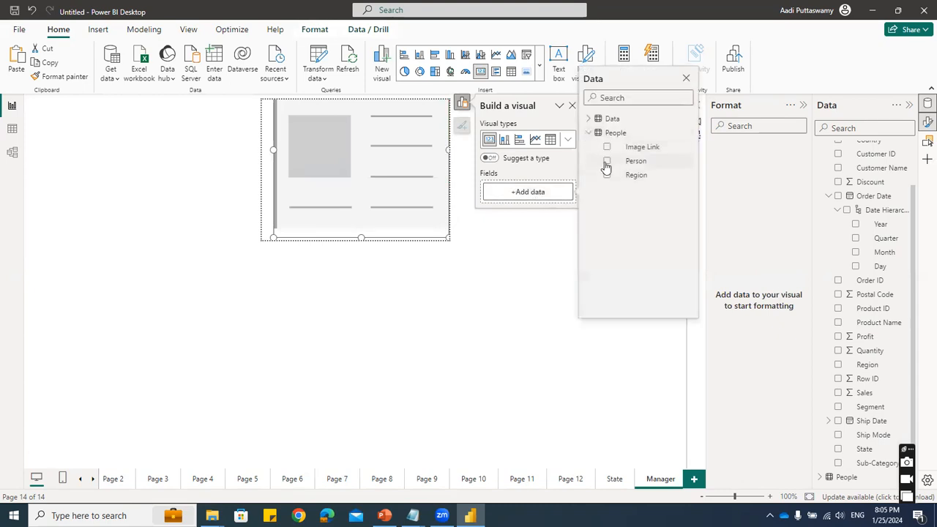
left_click(606, 161)
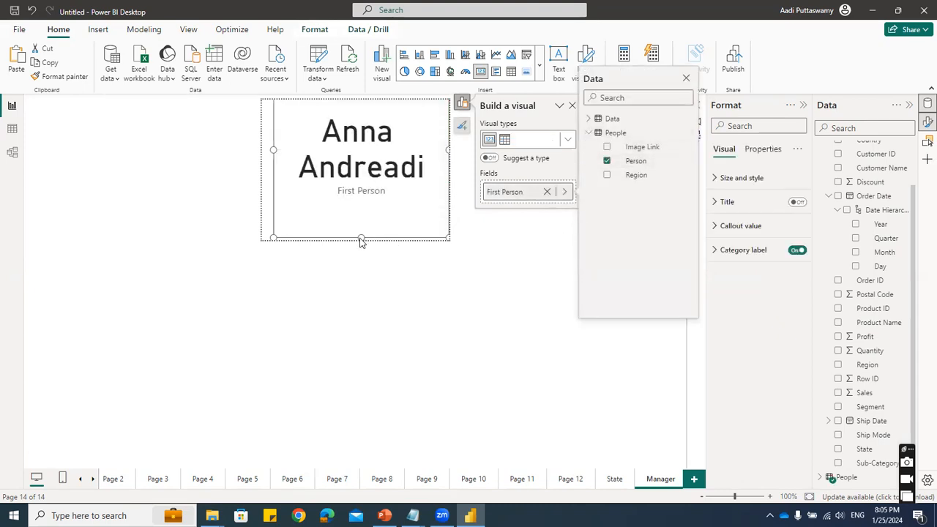
- Reduce the card's size and move it to the lower part of the tooltip page
left_click(448, 238)
left_click_drag(272, 236, 281, 141)
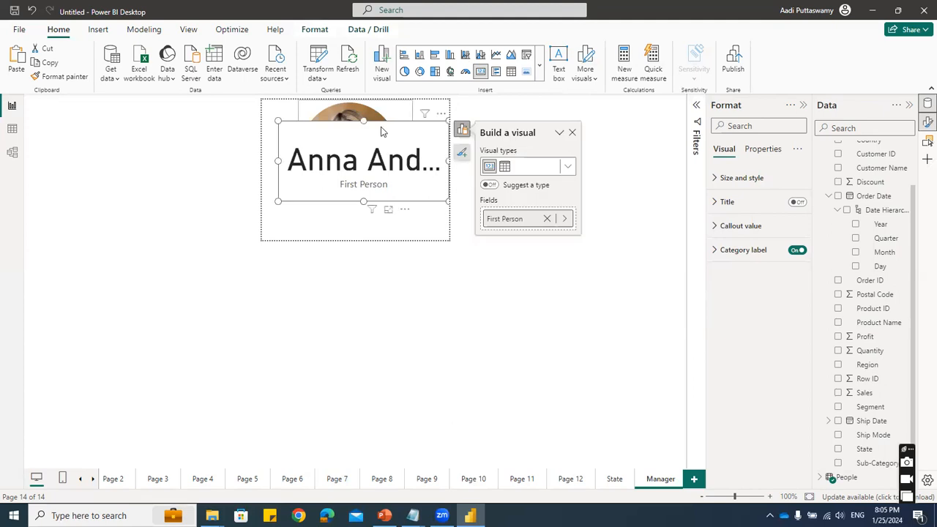
left_click_drag(381, 131, 381, 173)
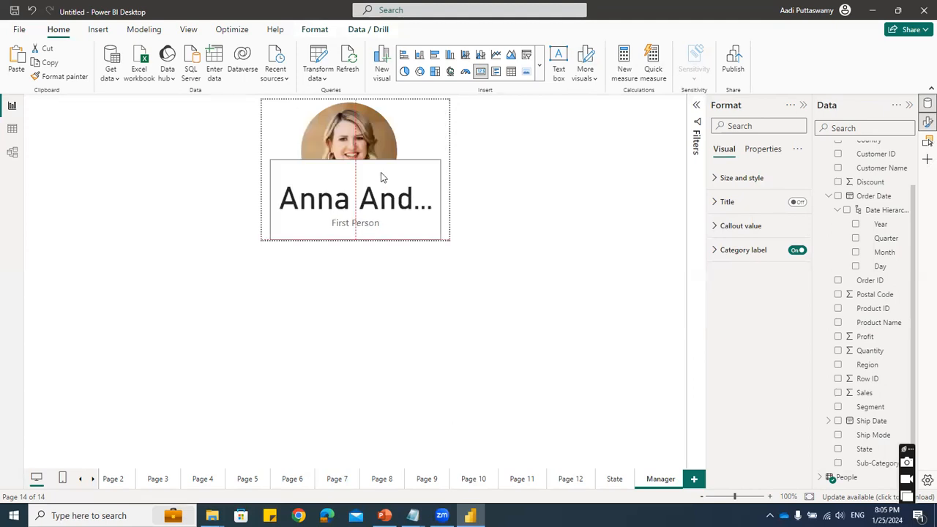
- Set the card's callout value to Arial 20, turn off its category label, and shorten the card to fit below the photo
left_click(758, 230)
left_click(750, 266)
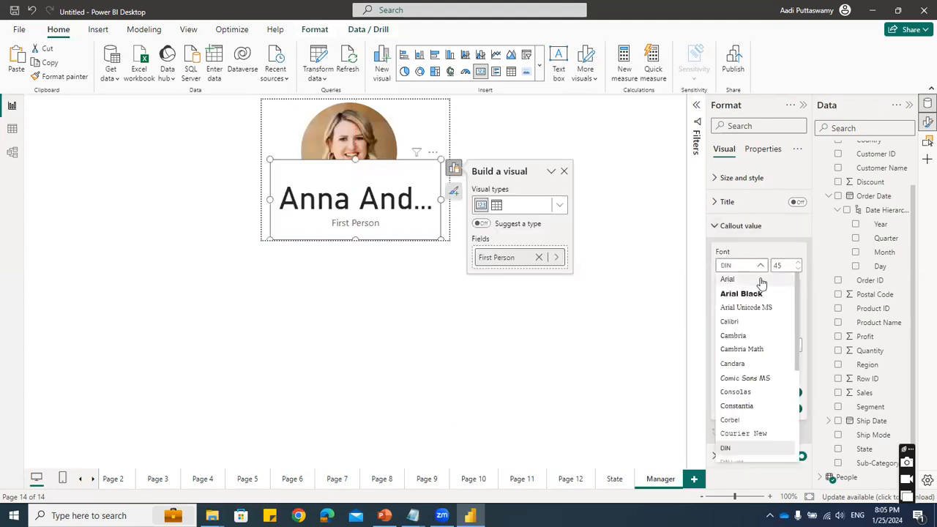
left_click(761, 280)
type("20")
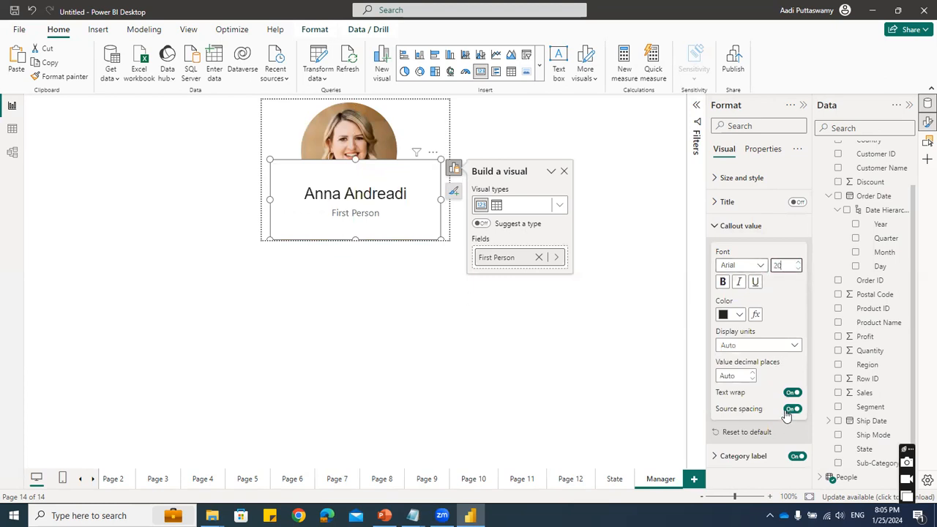
left_click(796, 455)
left_click_drag(353, 161, 365, 212)
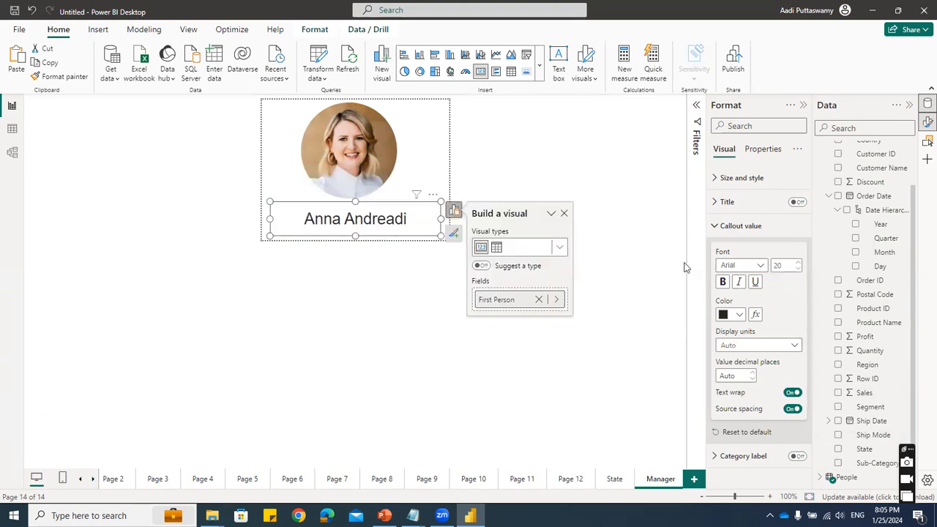
- Turn off the background of the manager name card
left_click(417, 219)
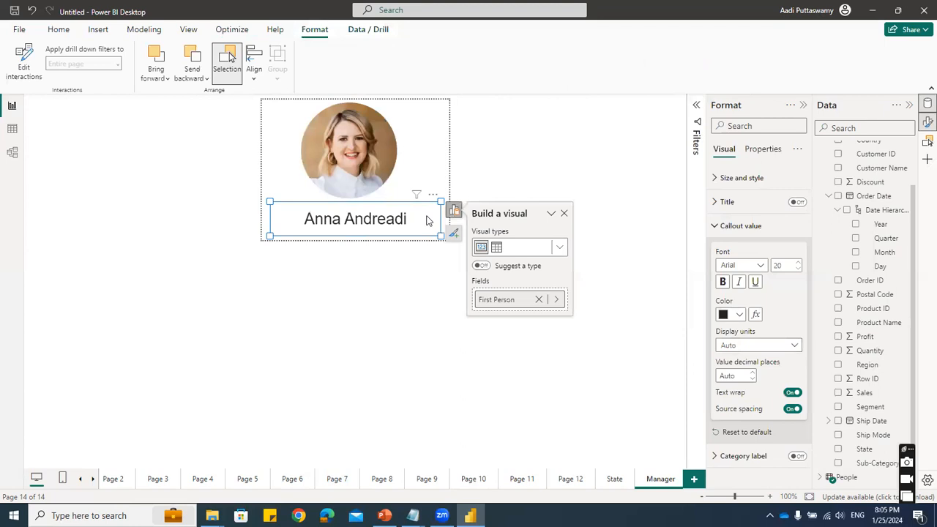
left_click(428, 221)
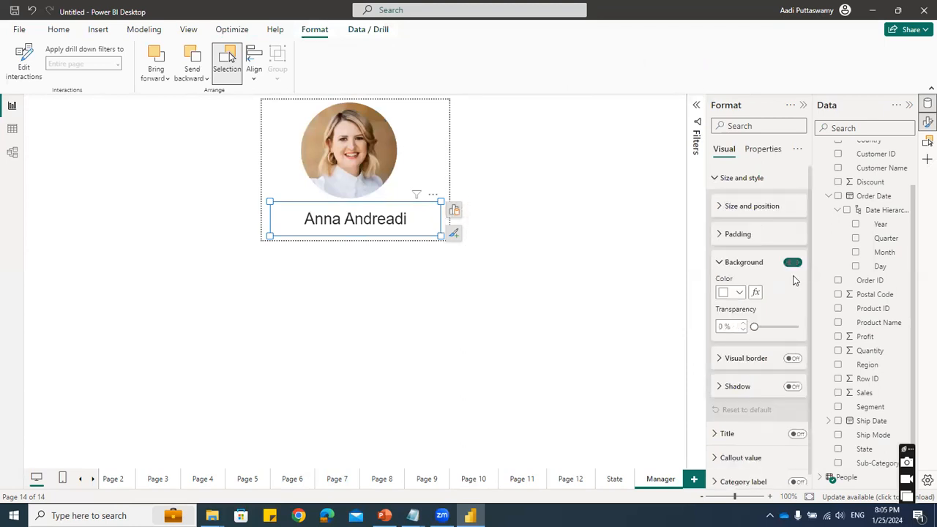
left_click(792, 262)
left_click(396, 335)
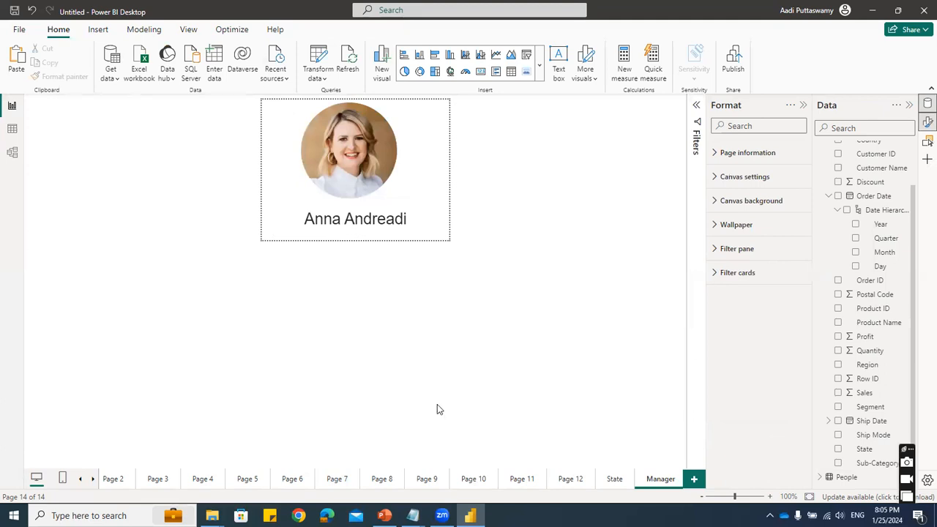
- On Page 12, set the pie chart's tooltip page to Manager and preview the tooltip on the region slices
left_click(568, 484)
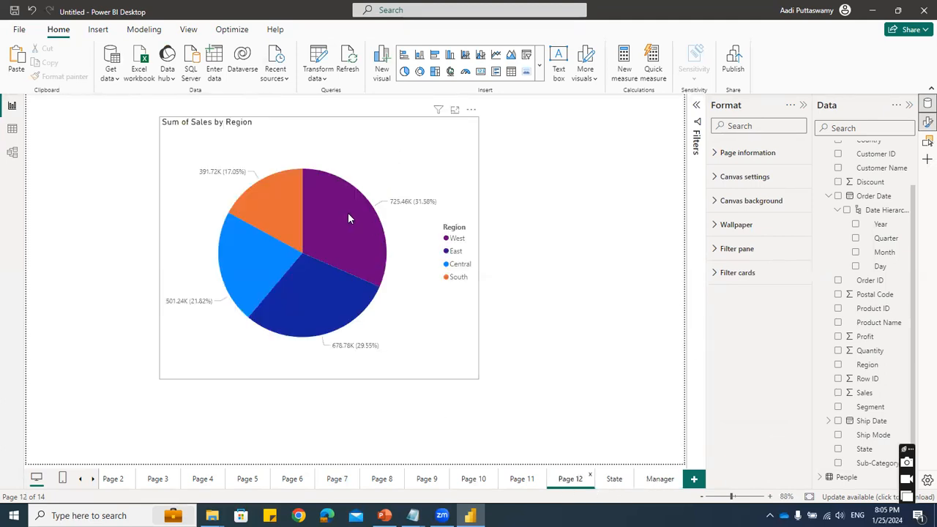
mouse_move(348, 218)
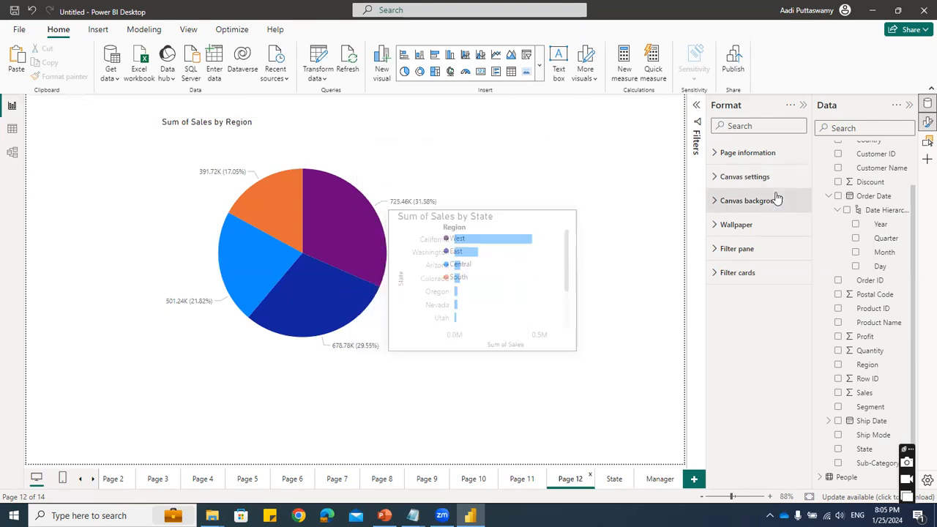
left_click(382, 166)
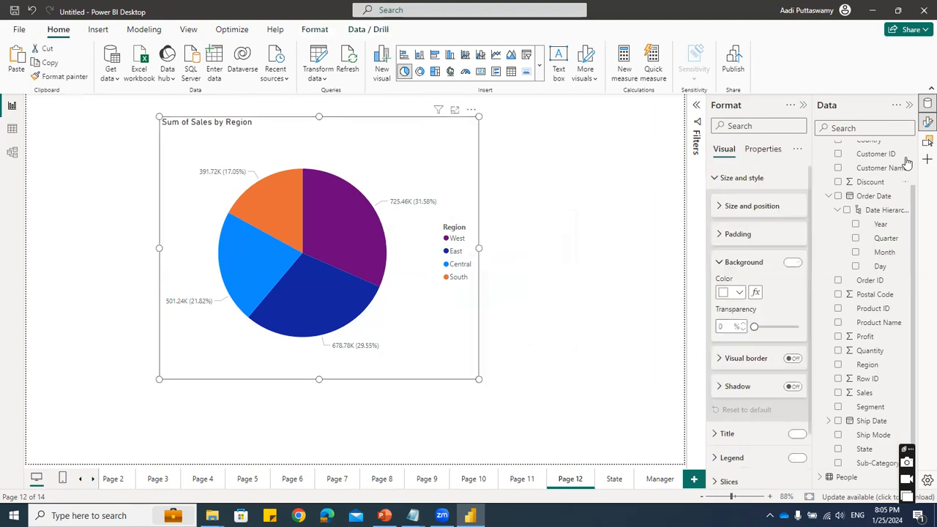
left_click(761, 150)
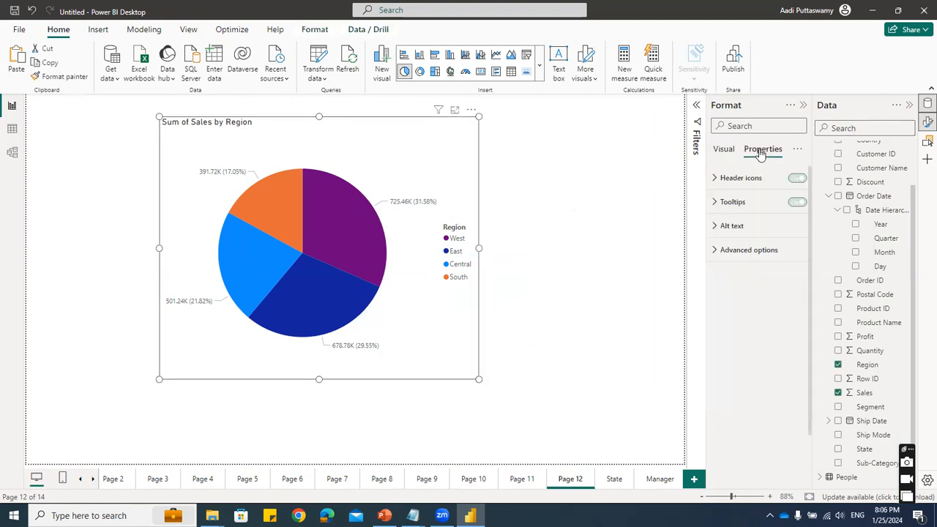
left_click(732, 202)
left_click(734, 293)
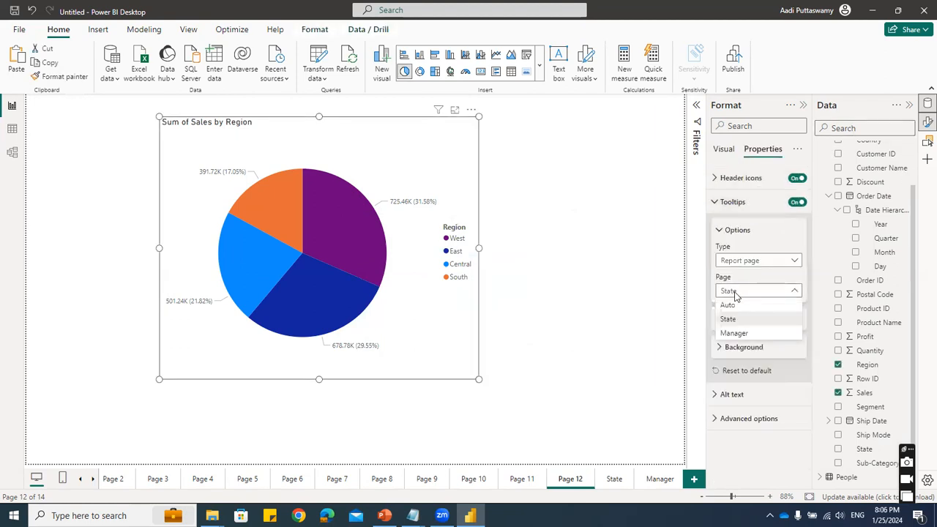
left_click(744, 322)
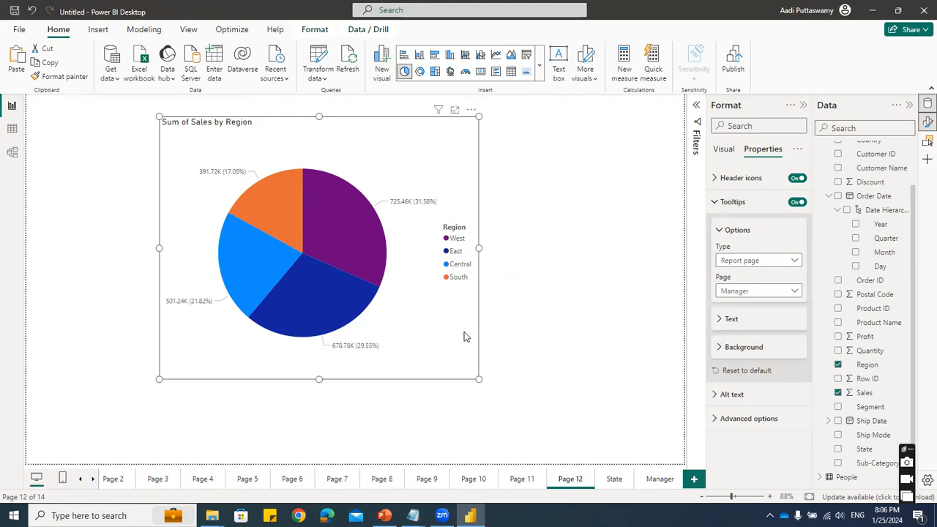
mouse_move(350, 230)
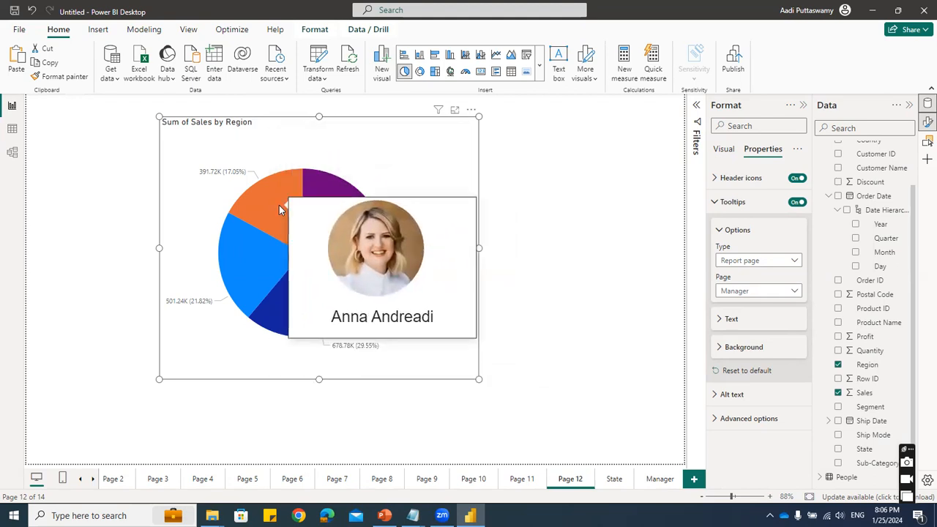
scroll(842, 205, "up", 2)
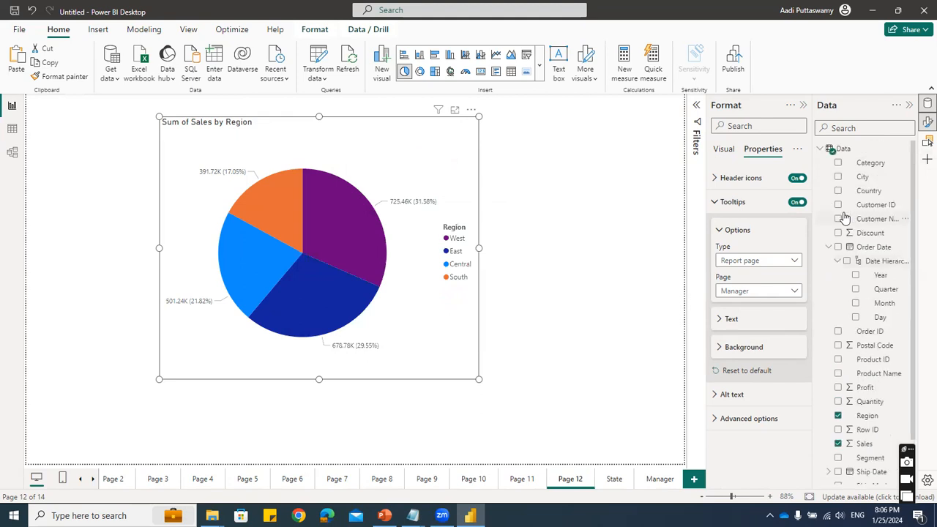
- Examine the People table's Person, Region and Image Link columns in the table view, and return to the report
left_click(821, 151)
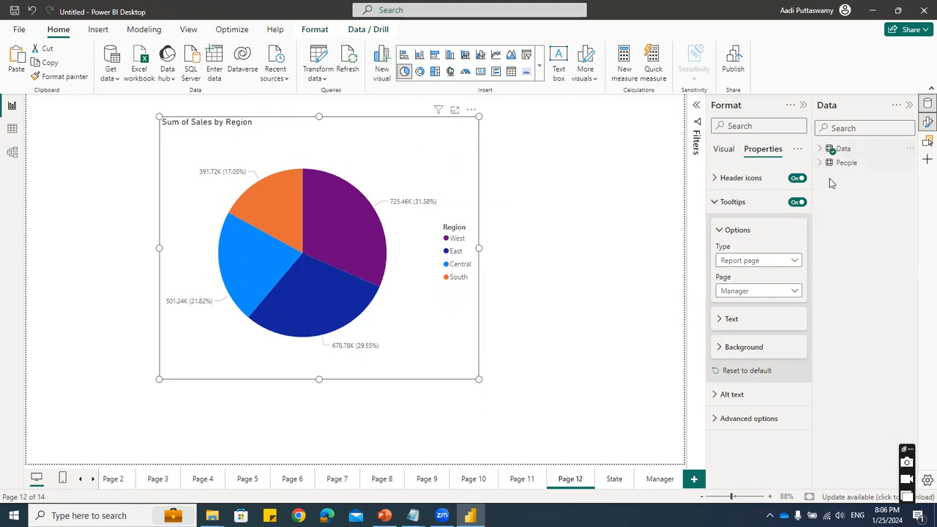
left_click(12, 129)
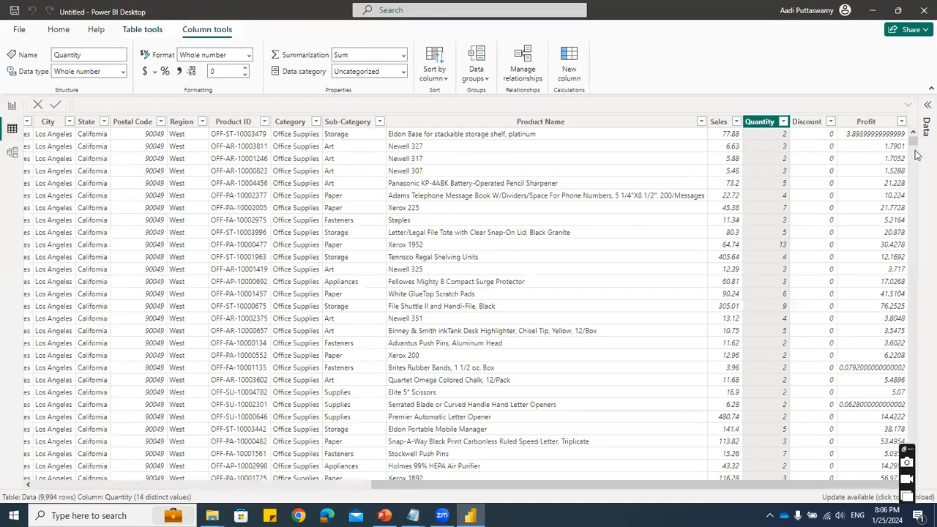
left_click(925, 107)
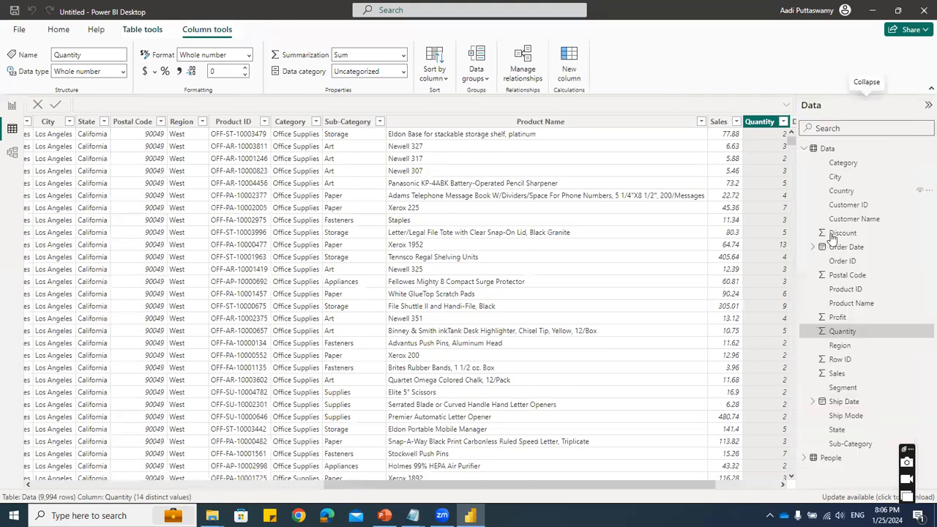
left_click(803, 149)
left_click(804, 163)
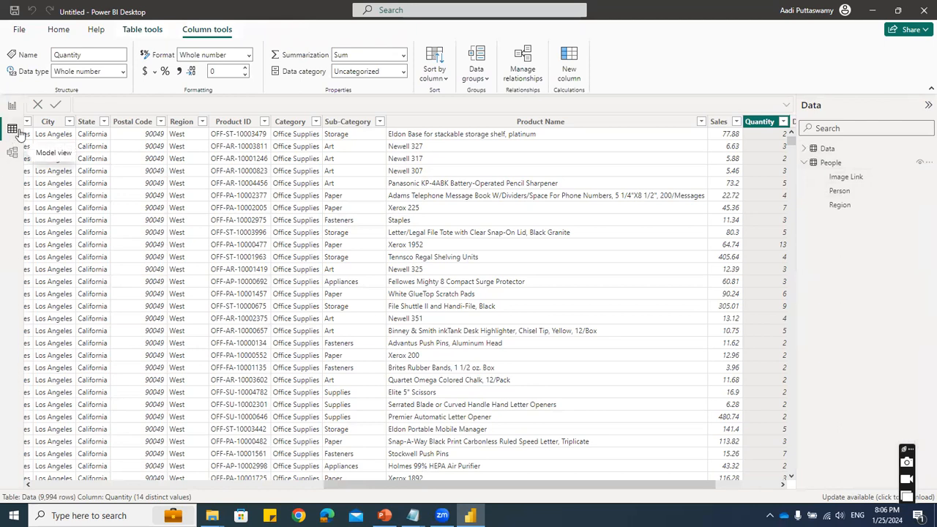
left_click(837, 164)
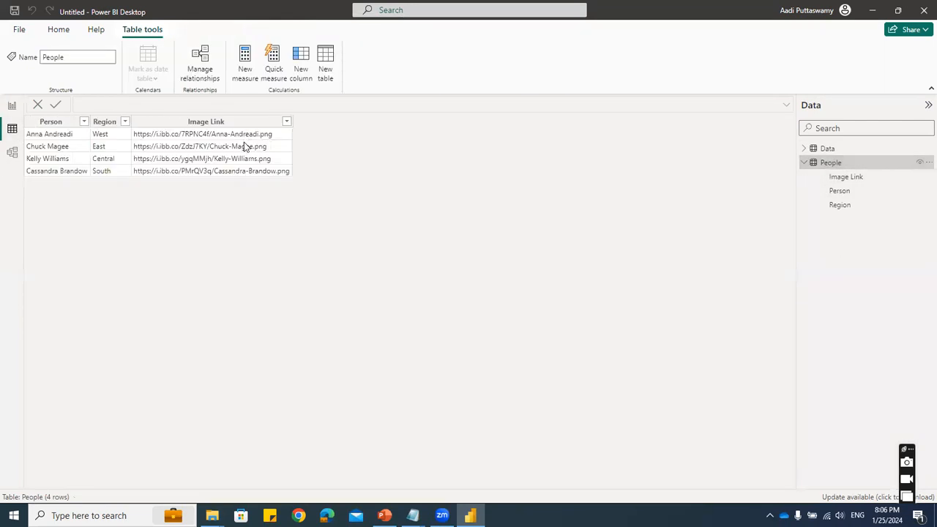
left_click(12, 104)
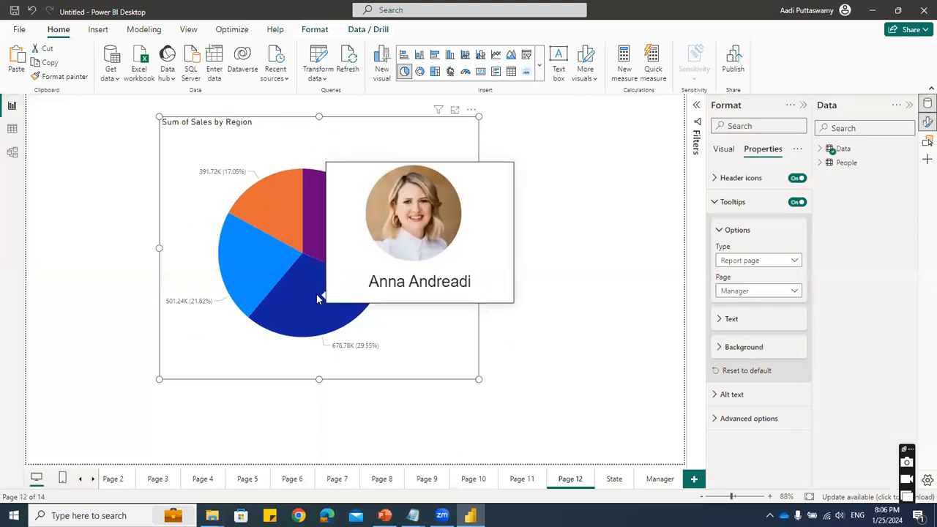
- In the model view, move the Data table away from People and set their Region relationship's cross filter direction to Both
left_click(13, 156)
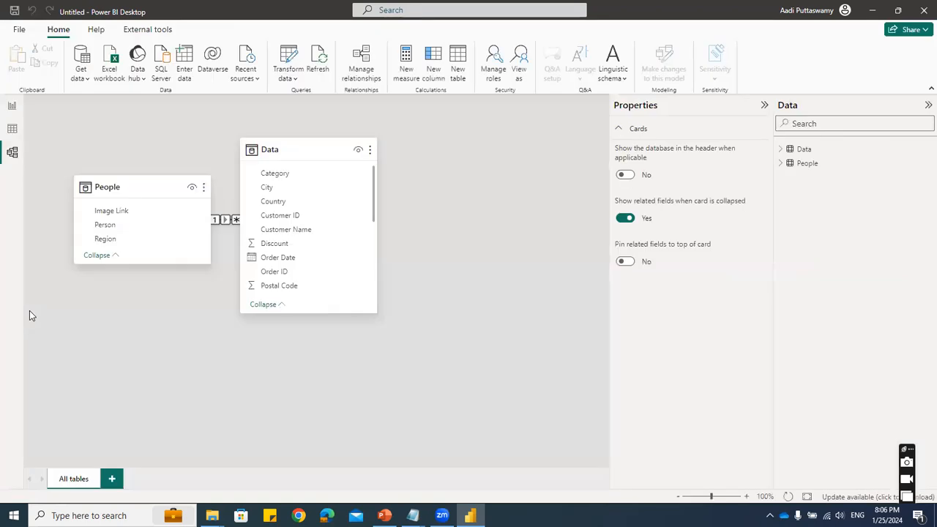
left_click_drag(265, 145, 431, 268)
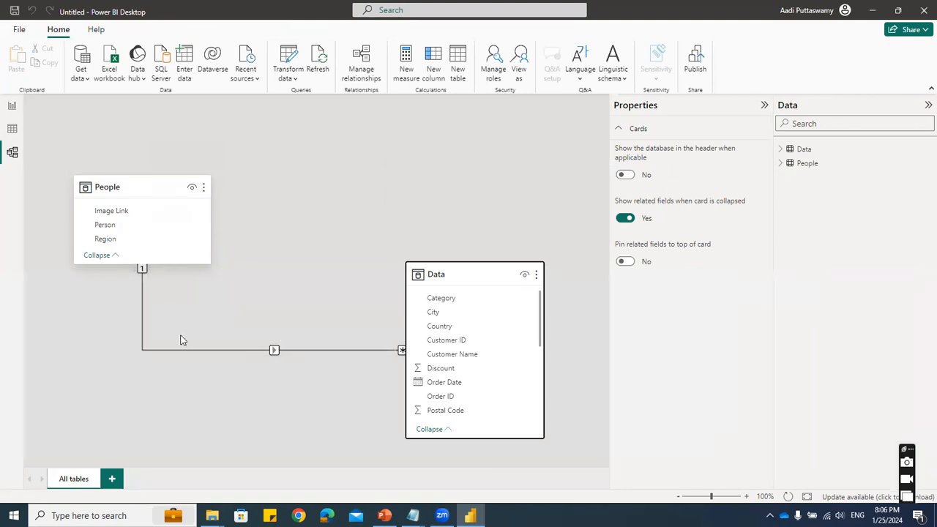
left_click(304, 350)
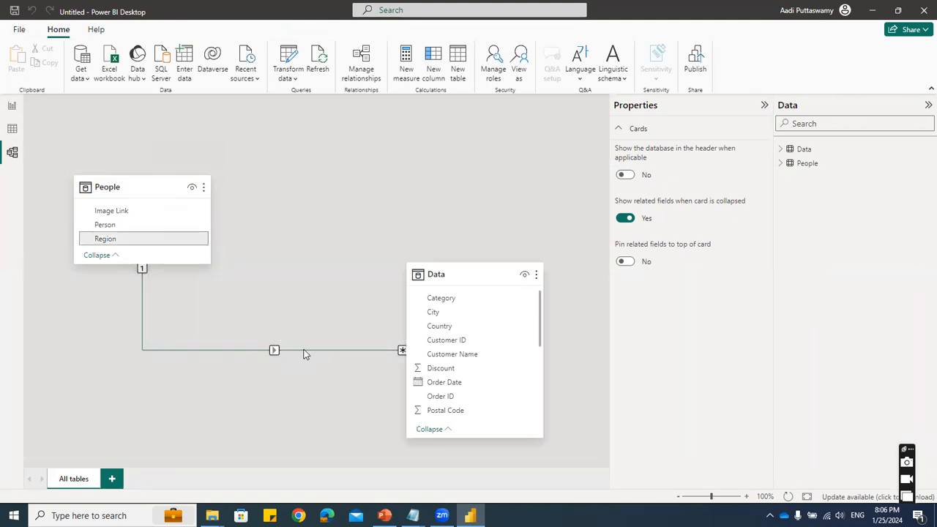
double_click(312, 349)
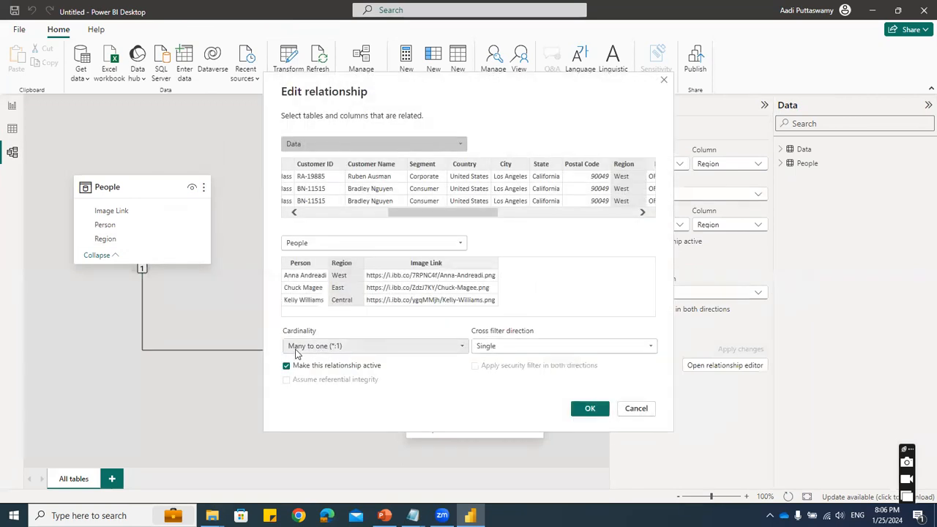
left_click(511, 346)
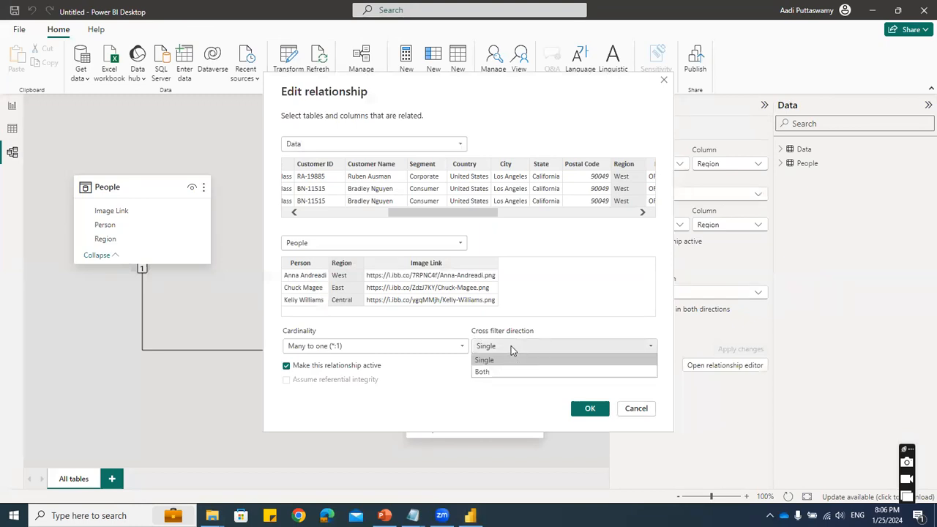
left_click(513, 370)
left_click(590, 408)
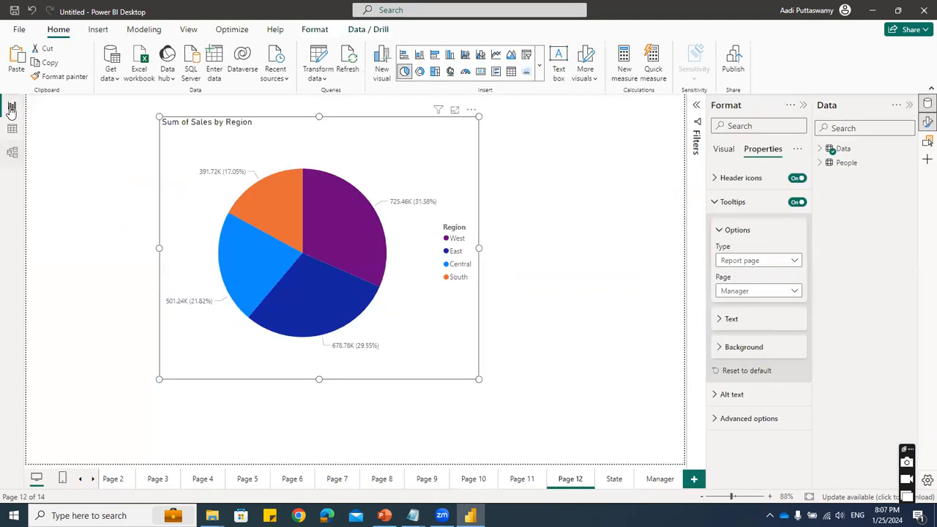
- Return to the report and preview the Manager tooltip on the slices of the regional sales pie chart
left_click(12, 106)
mouse_move(325, 293)
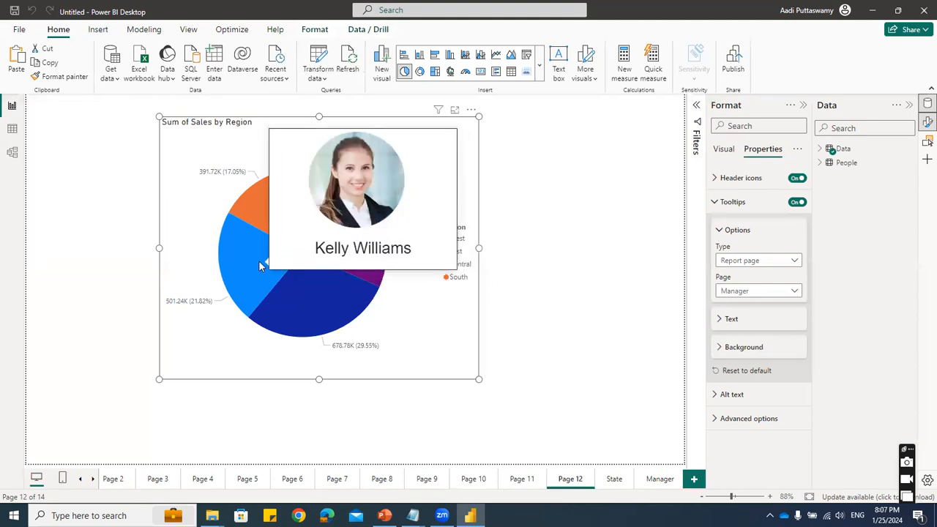
mouse_move(267, 224)
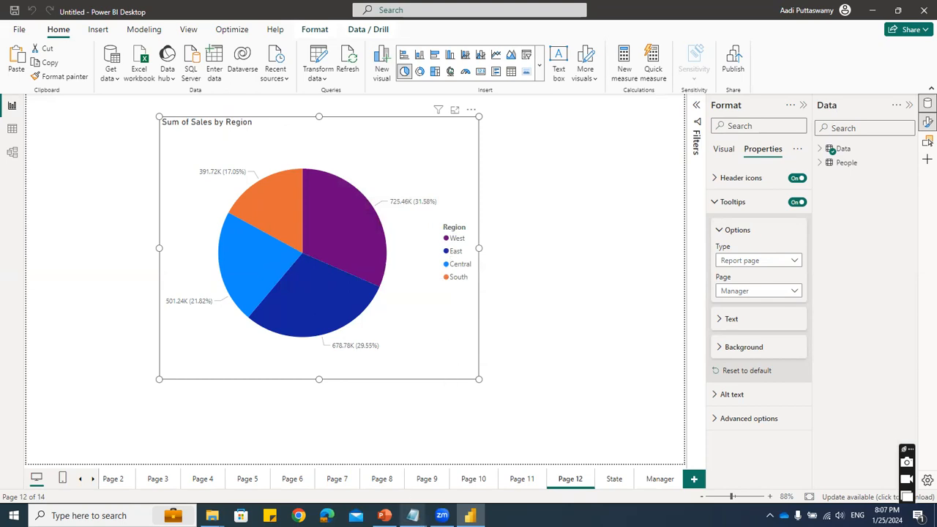
- Switch to PowerPoint, create a new presentation, and delete the placeholders from its first slide
left_click(385, 515)
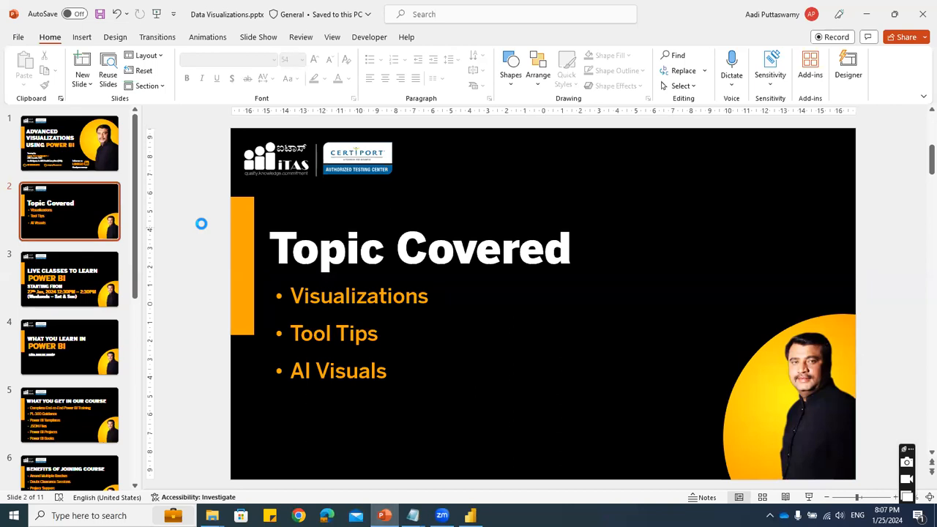
key("ctrl+n")
left_click_drag(254, 158, 854, 450)
key("Delete")
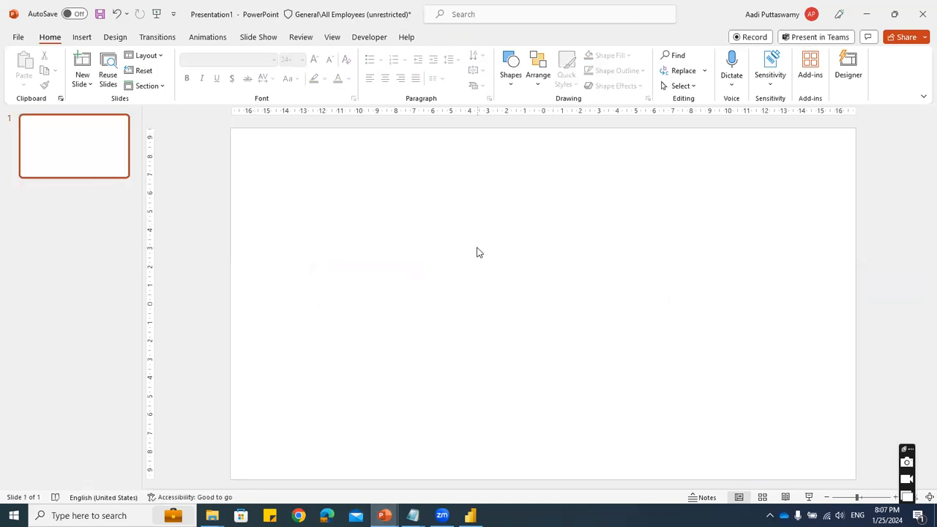
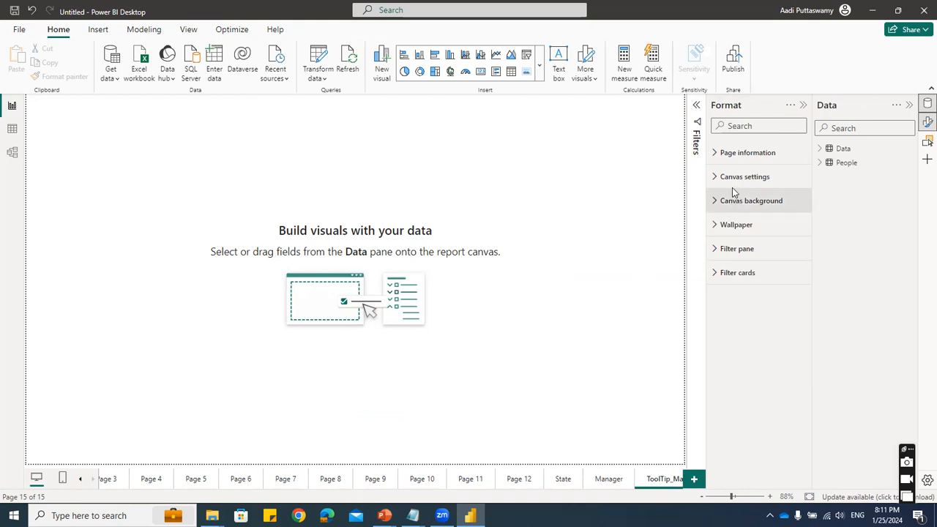
- Make ToolTip_Manger a Tooltip page and change its canvas type to Custom
left_click(716, 154)
left_click(745, 224)
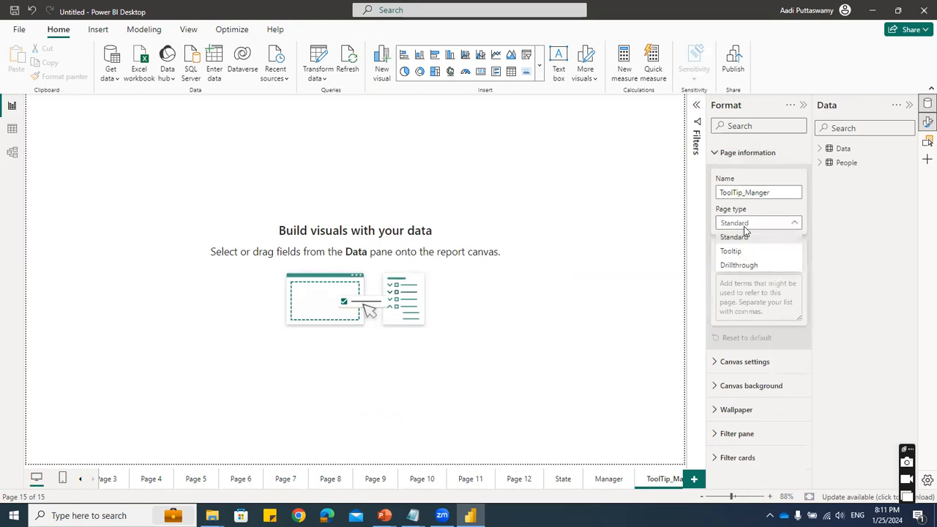
left_click(739, 252)
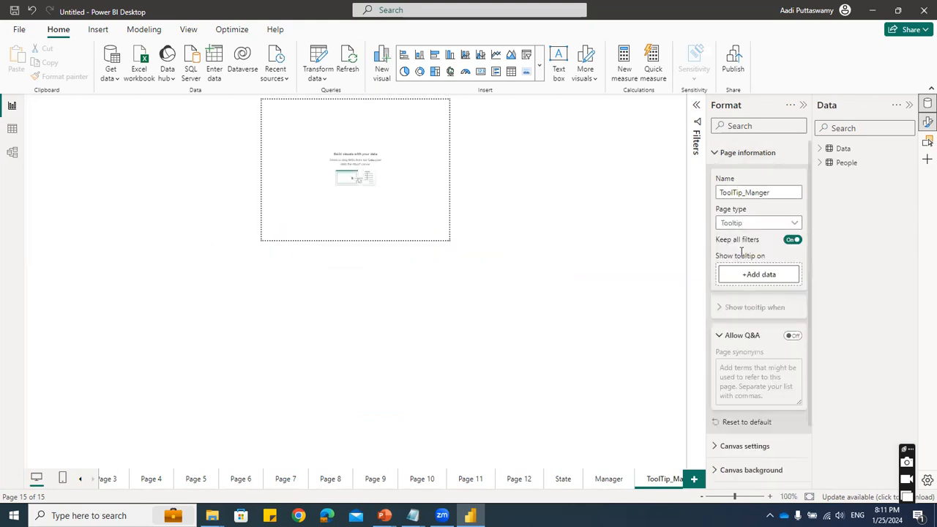
left_click(718, 154)
left_click(715, 177)
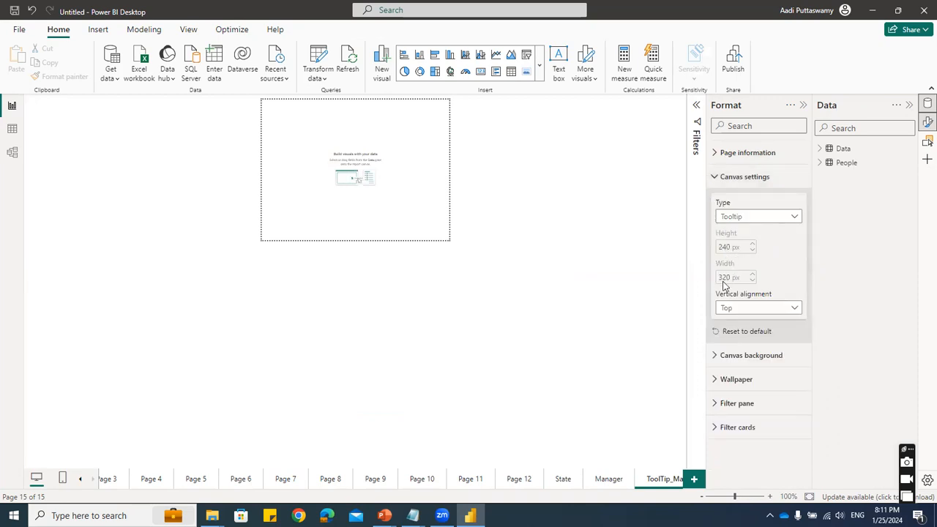
left_click(742, 219)
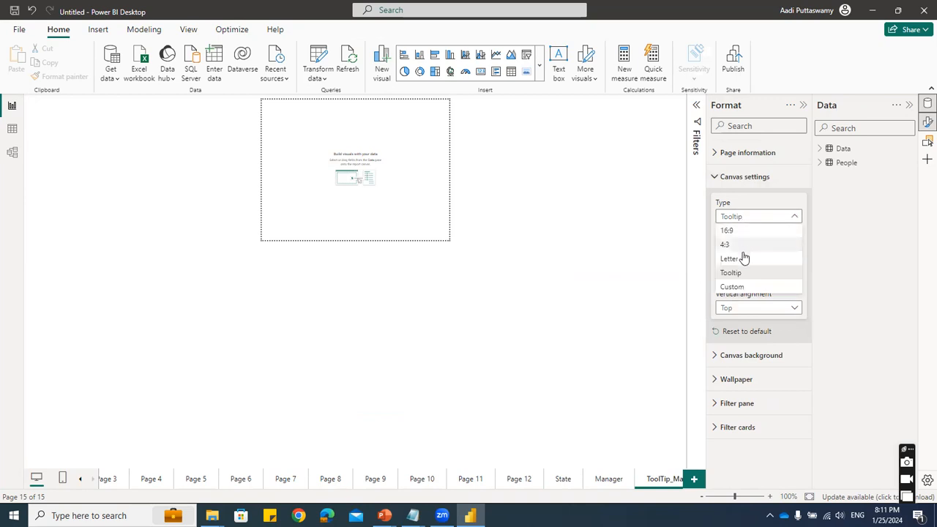
left_click(739, 288)
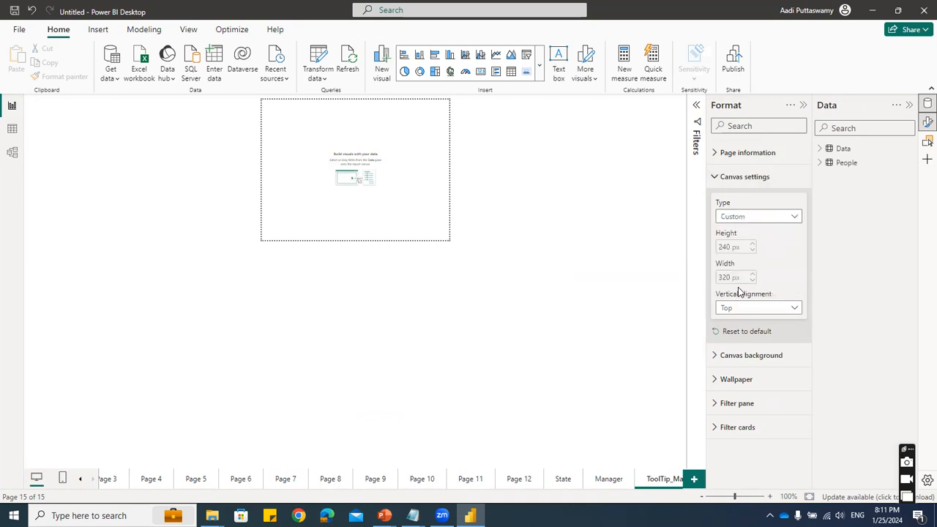
- Set the custom tooltip canvas to a height of 400 px and a width of 300 px
left_click(719, 247)
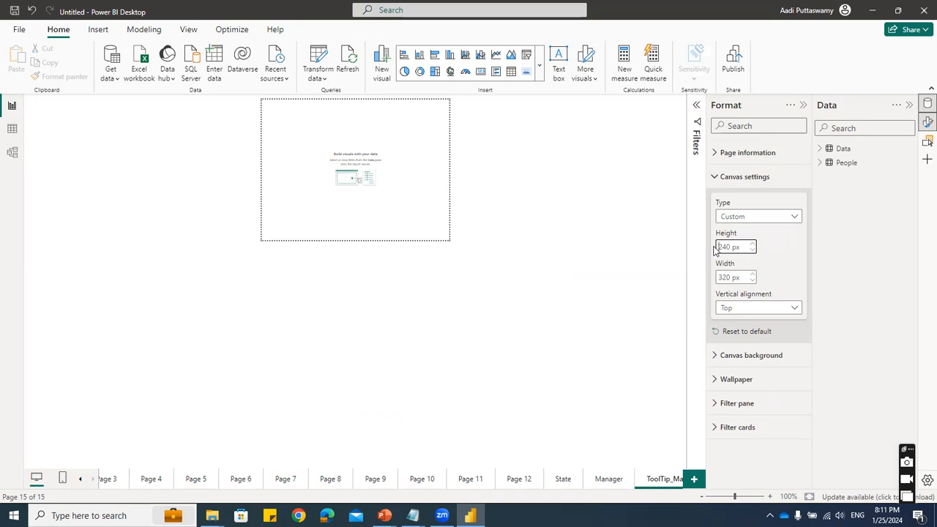
key("Delete")
key("Delete")
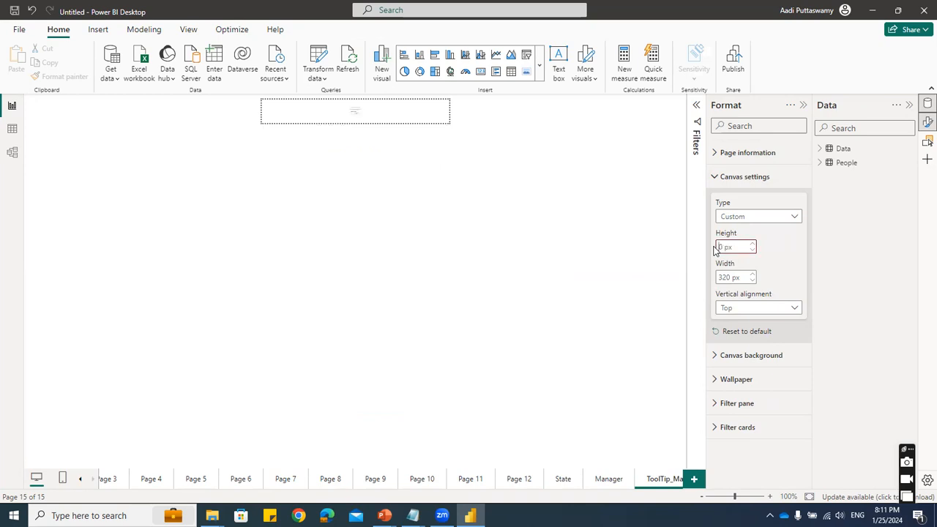
type("400")
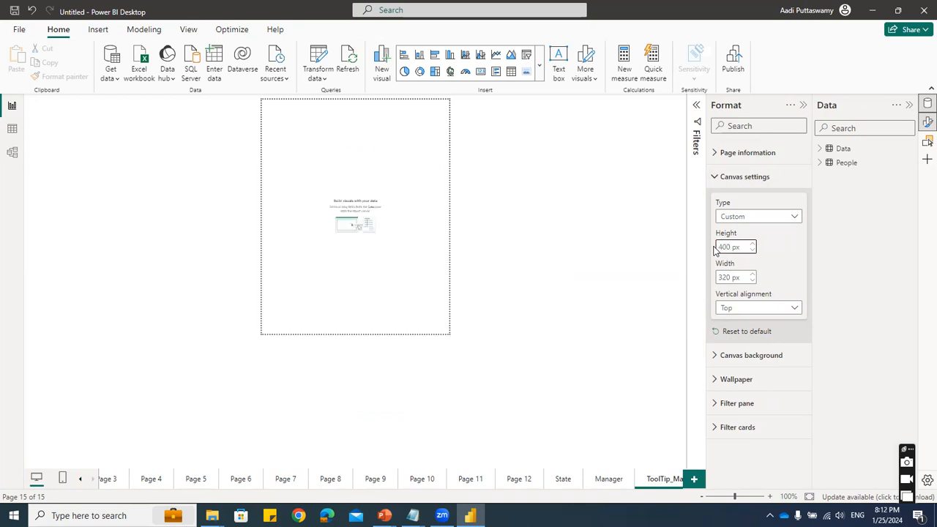
double_click(724, 277)
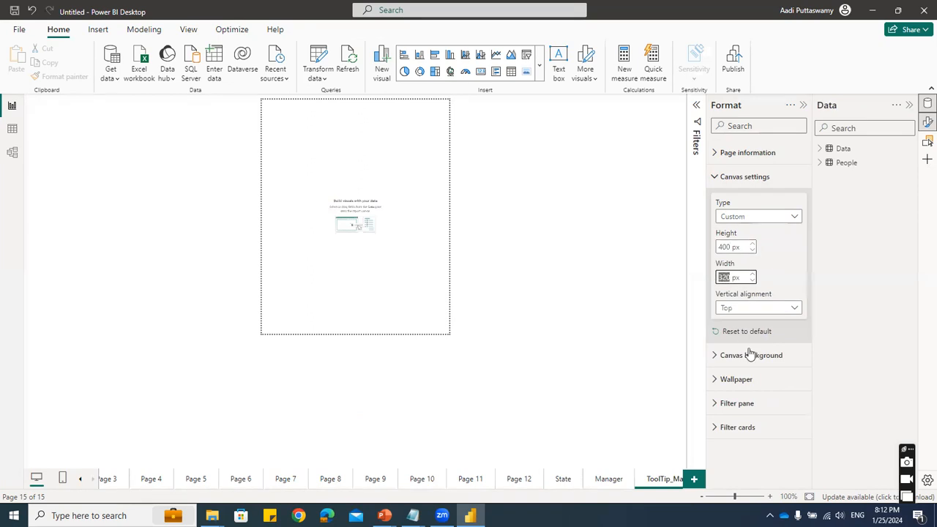
type("300")
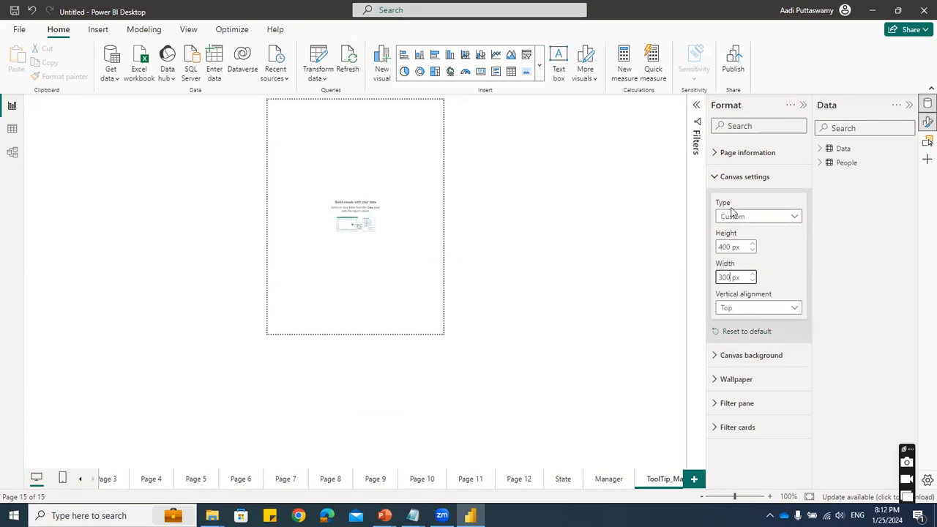
- Use ToolTip.png as the page's canvas background image with 0% transparency
left_click(736, 177)
left_click(738, 200)
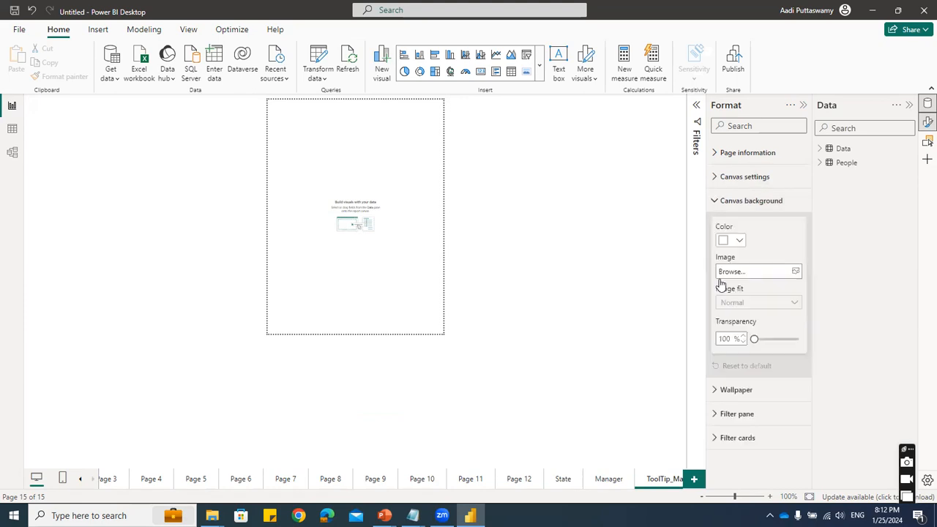
left_click(754, 274)
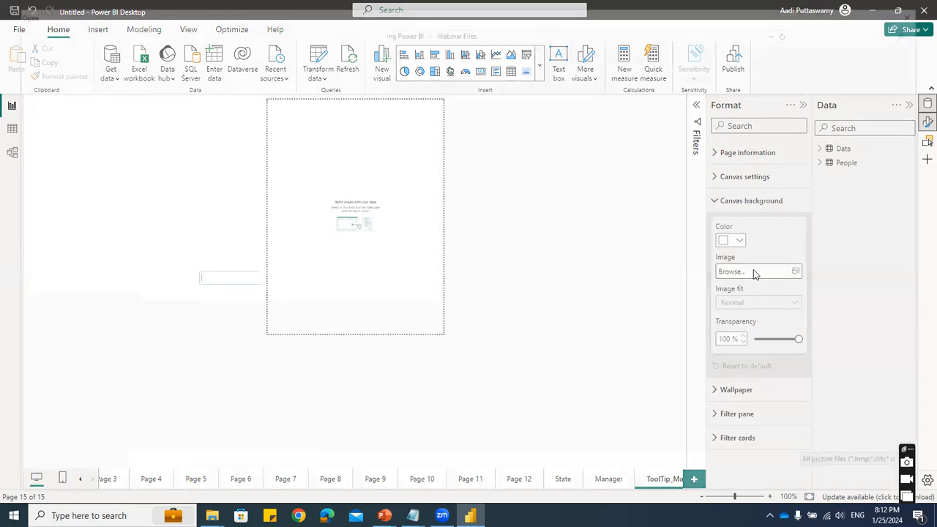
left_click(142, 106)
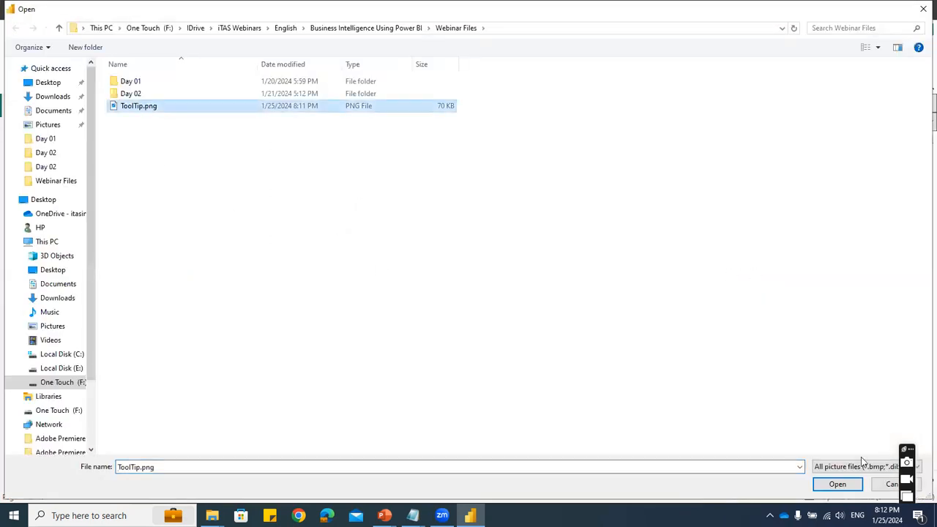
left_click(840, 485)
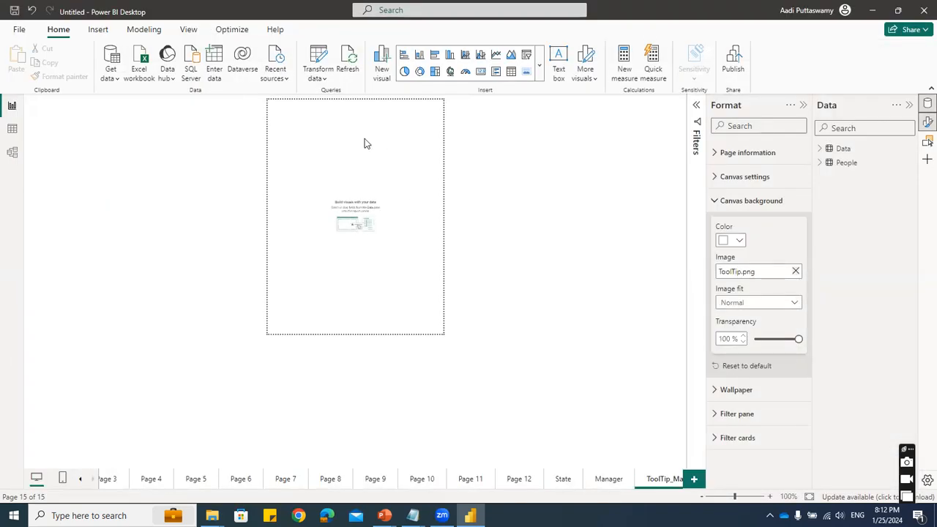
left_click_drag(797, 338, 755, 340)
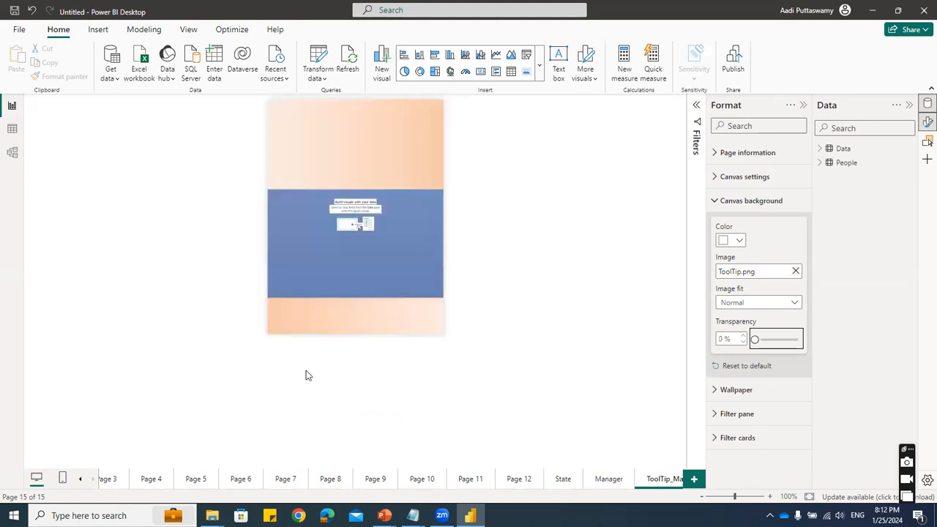
- Compare the Fit and Fill options for the background image, and leave the image fit on Fit
left_click(757, 306)
left_click(743, 332)
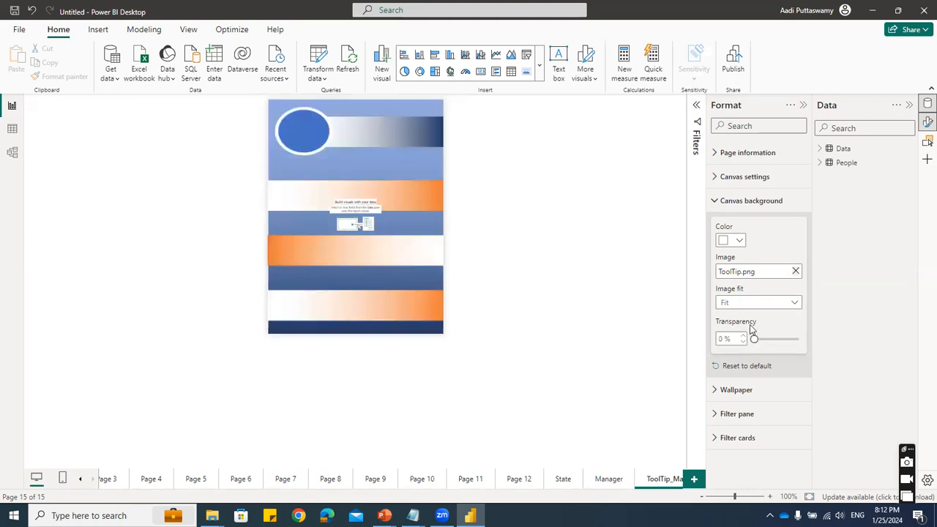
left_click(745, 303)
left_click(734, 345)
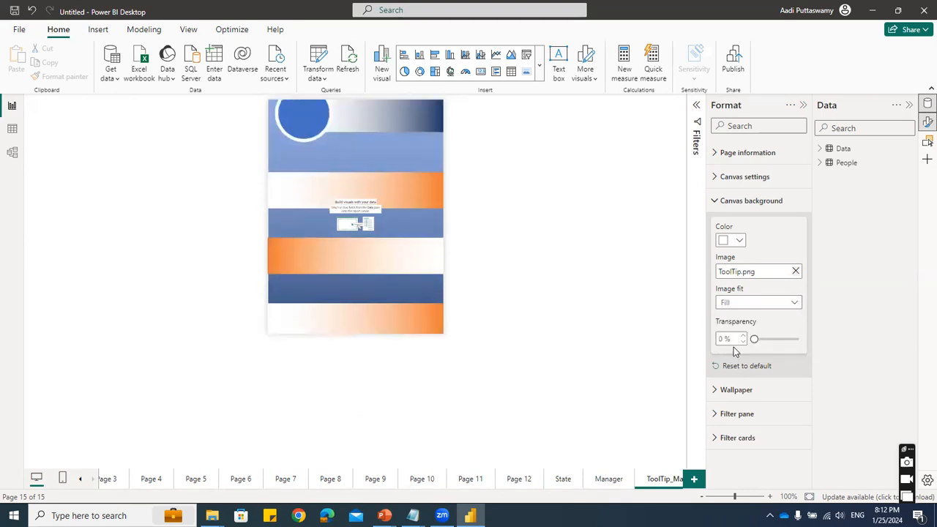
left_click(738, 302)
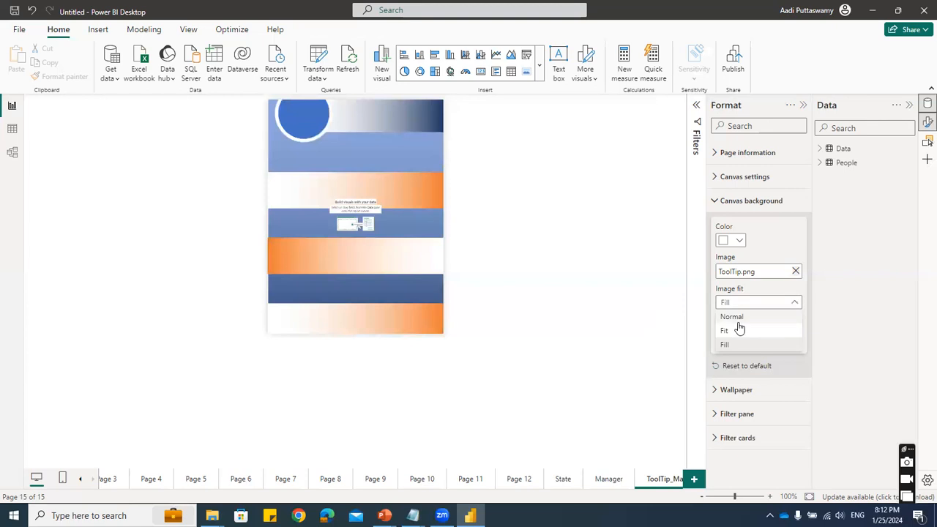
left_click(737, 330)
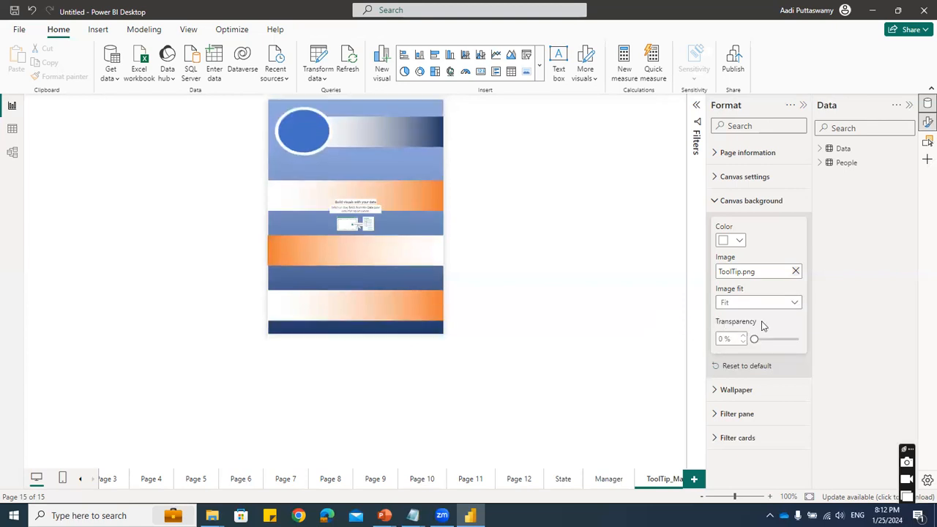
- Try a canvas height of 500 px for the tooltip page, and settle on 475 px
left_click(747, 180)
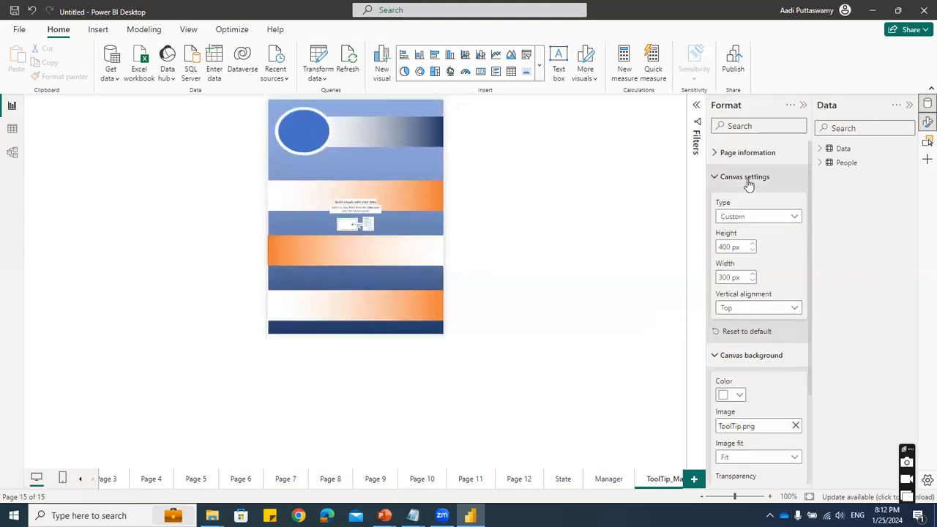
left_click(728, 276)
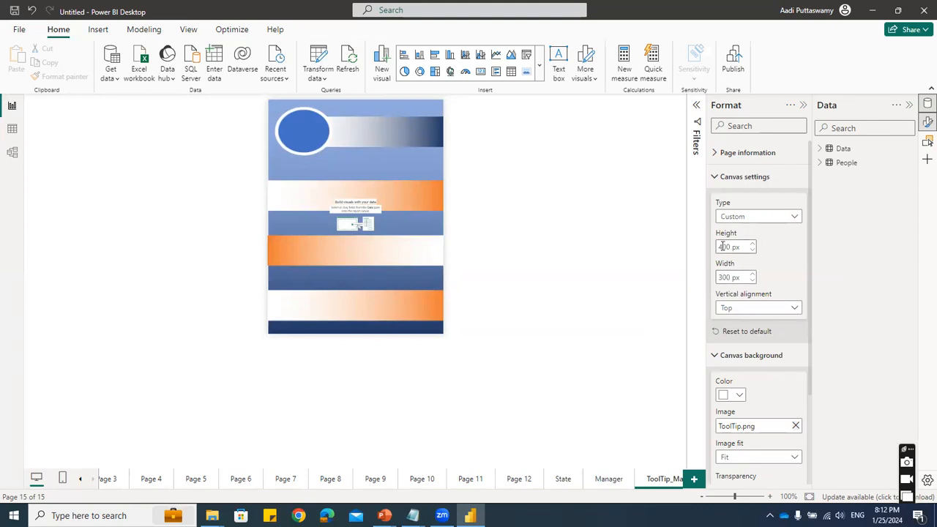
double_click(721, 246)
left_click(723, 247)
type("5")
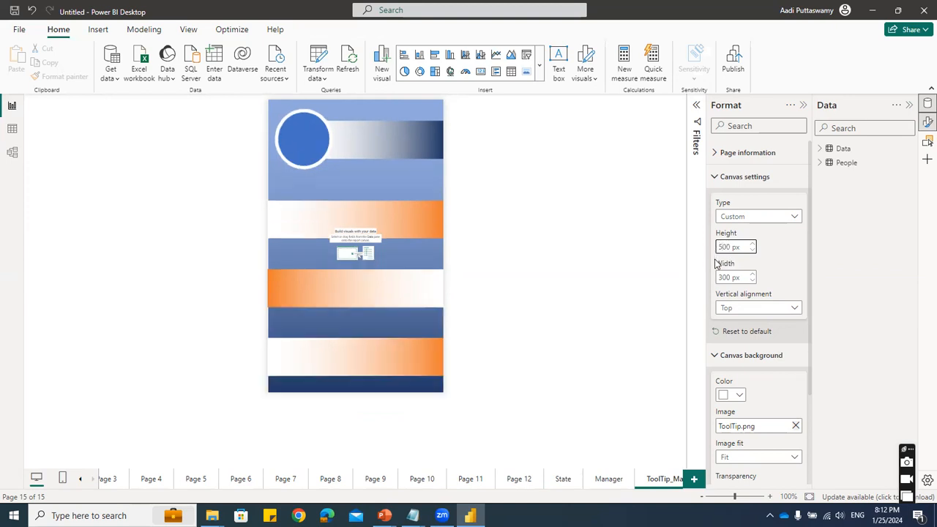
left_click_drag(730, 246, 705, 245)
type("475")
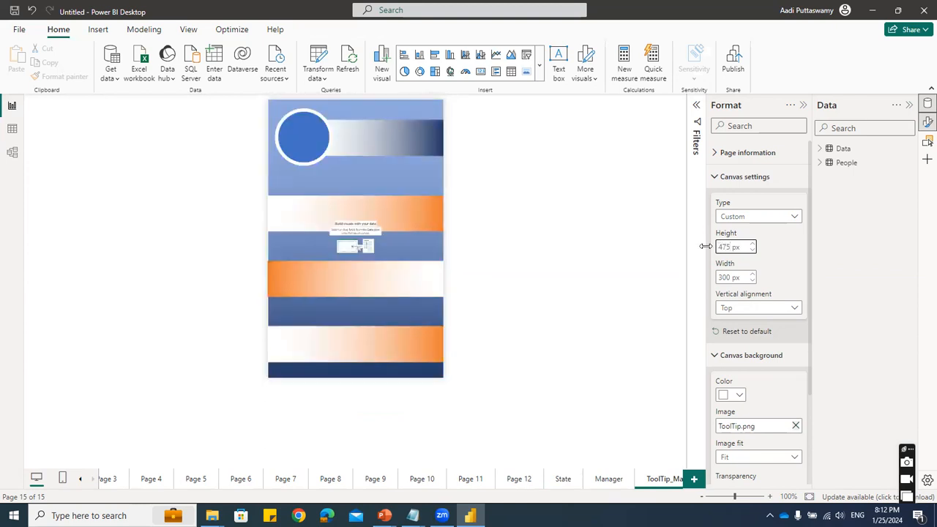
- Insert an image visual on the tooltip page and use the People table's Image Link field as its image URL
left_click(583, 249)
left_click(526, 70)
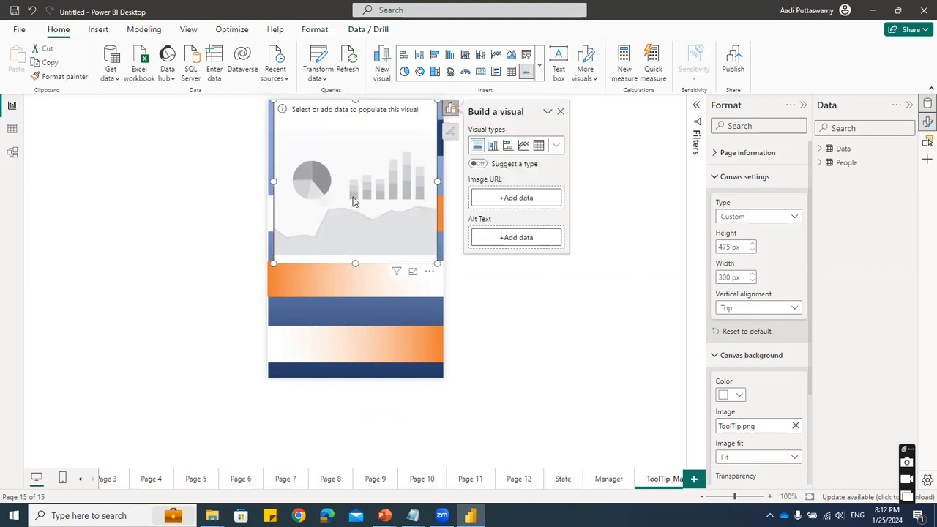
left_click_drag(349, 169, 350, 209)
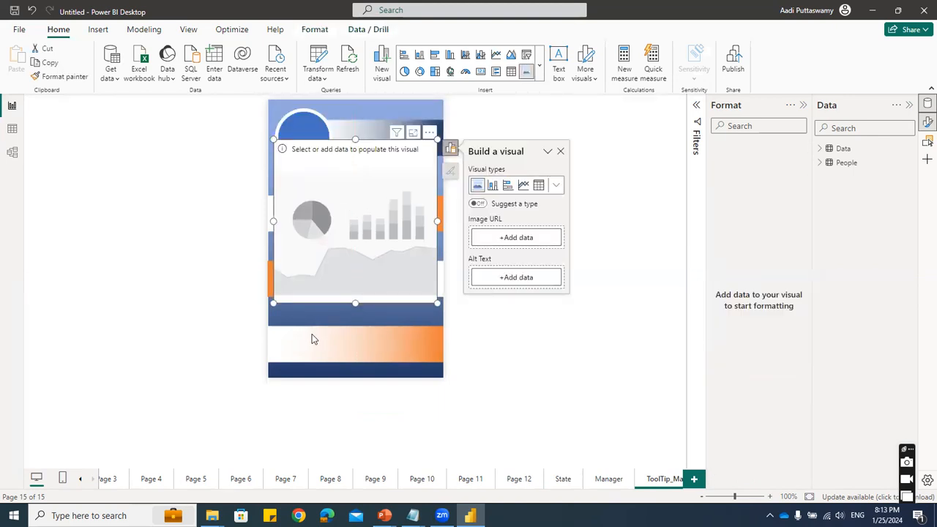
left_click(504, 244)
left_click(578, 180)
left_click(596, 193)
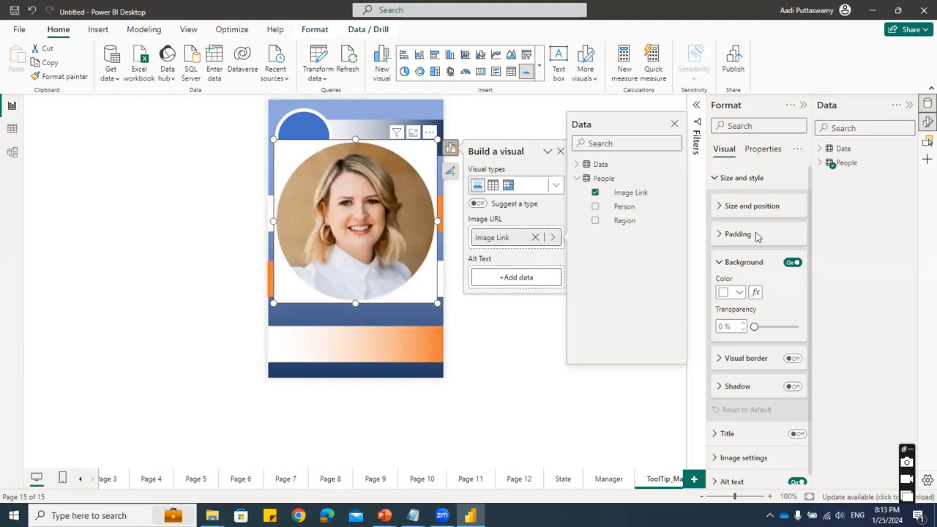
- Turn off the image visual's background, then shrink and move it to fit inside the background's circle
left_click(791, 264)
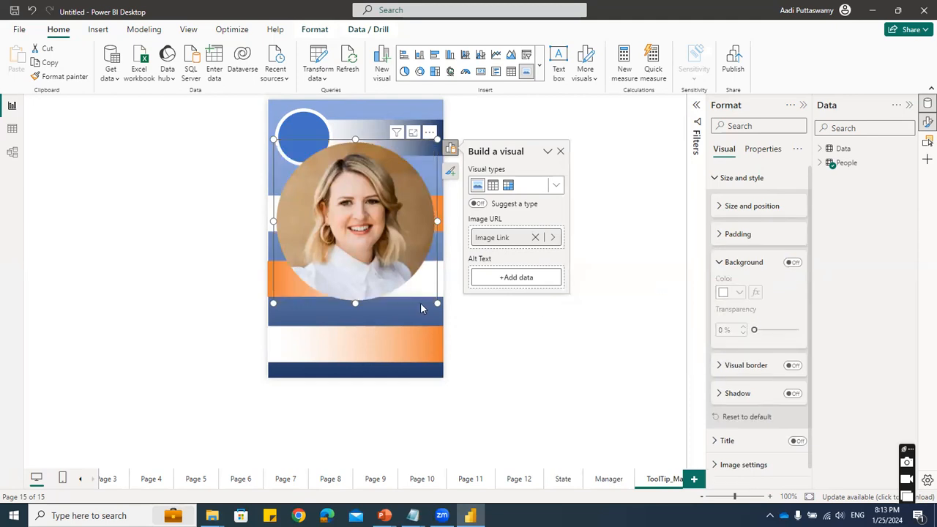
left_click_drag(436, 302, 355, 203)
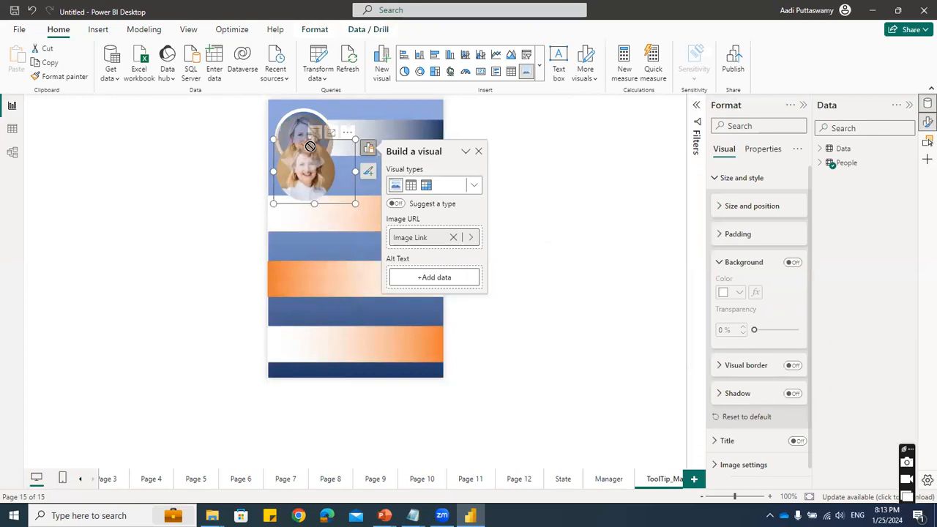
left_click_drag(352, 136, 349, 100)
mouse_move(355, 168)
left_mouse_down()
mouse_move(345, 162)
mouse_move(338, 172)
left_mouse_up()
left_click(476, 299)
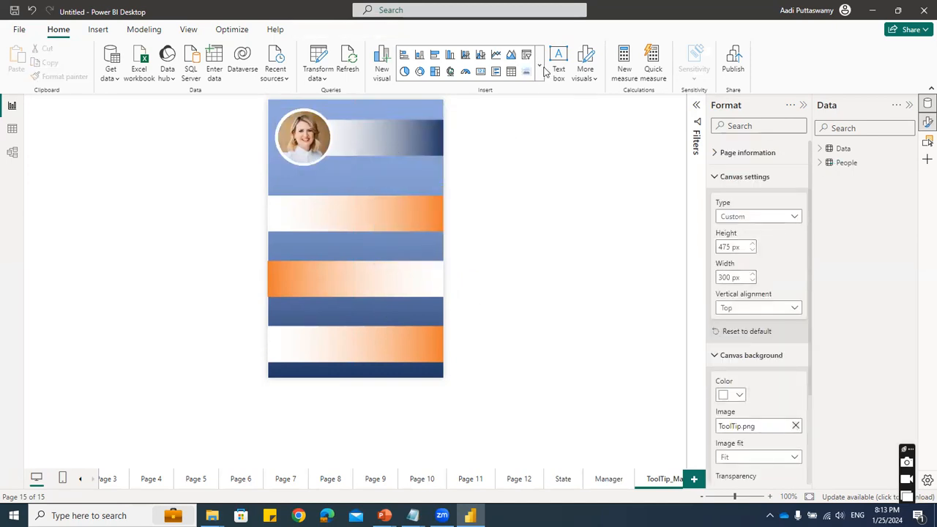
- Check the State and Manager pages, then add a card with the People table's Person field to the ToolTip_Manger page
left_click(563, 480)
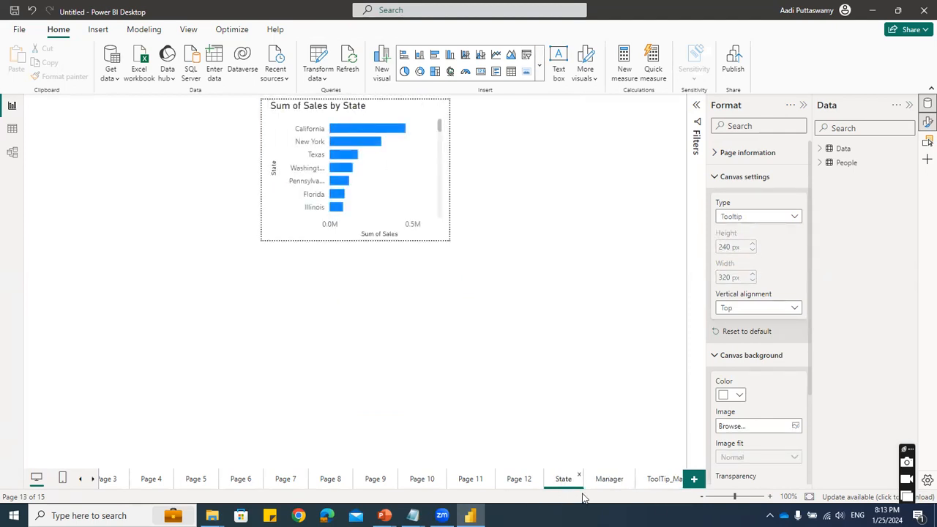
left_click(605, 480)
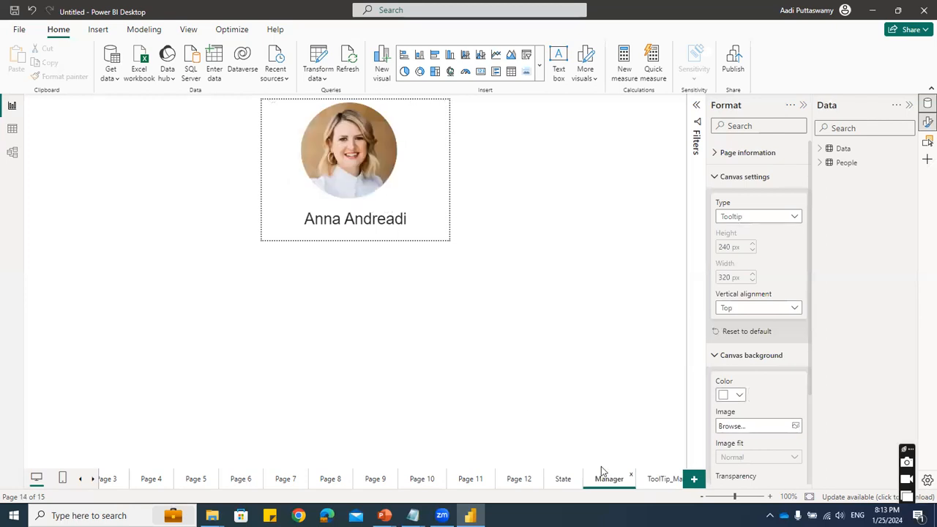
left_click(653, 485)
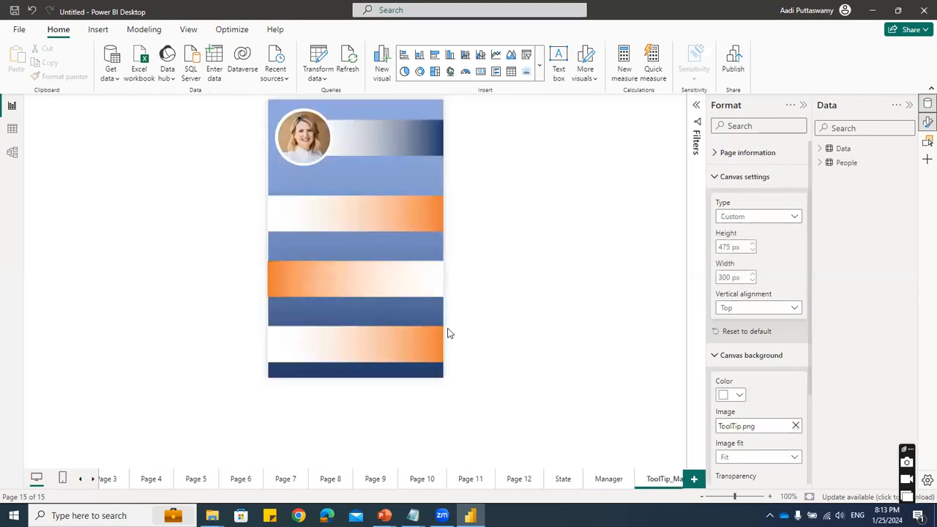
left_click(540, 66)
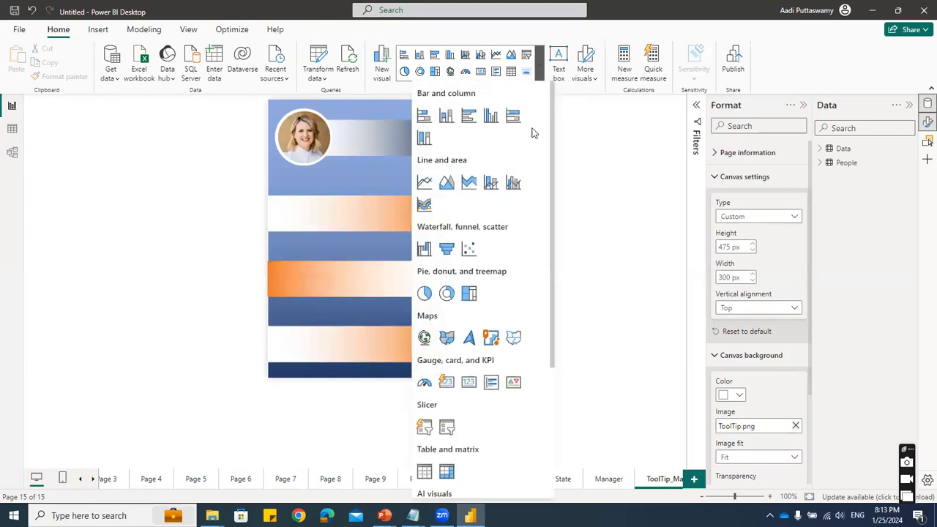
left_click(471, 384)
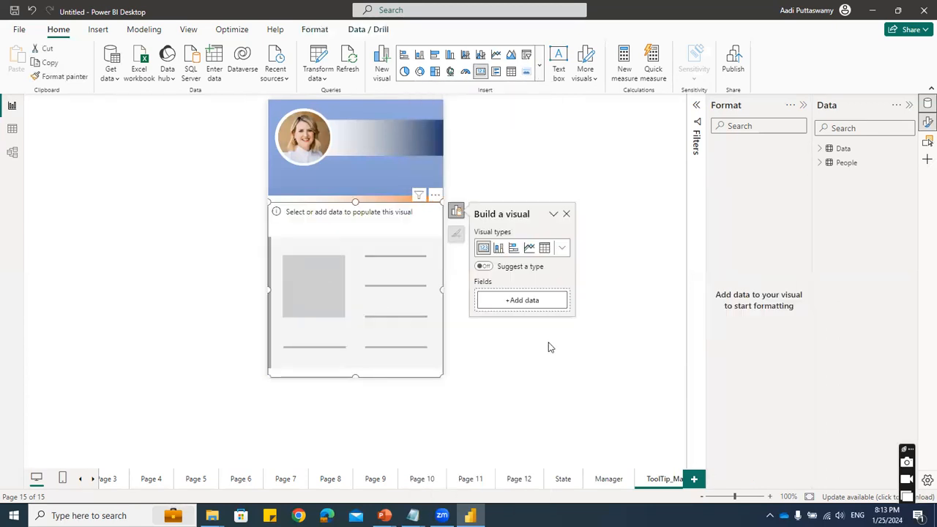
left_click(526, 307)
left_click(583, 243)
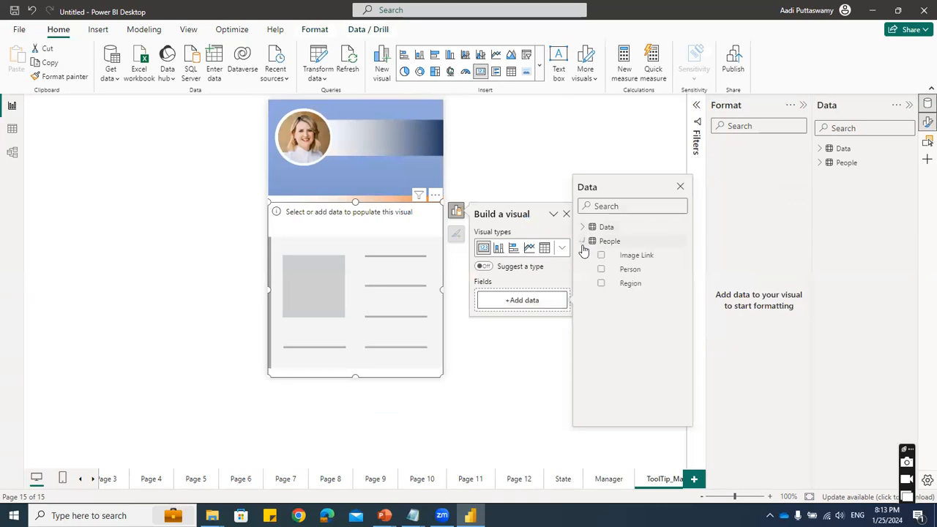
left_click(601, 269)
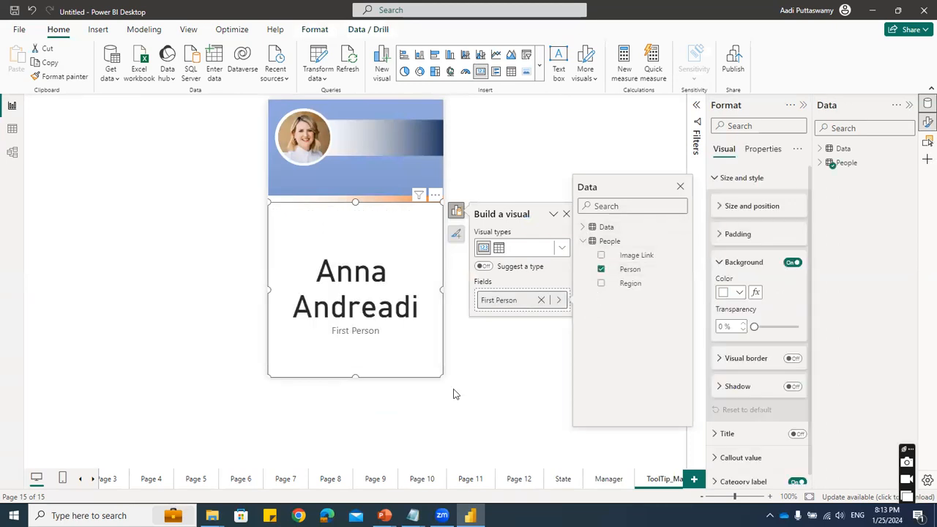
- Turn off the Person card's background and format its callout value in bold Arial, trying size 20 and settling on 18
left_click(792, 264)
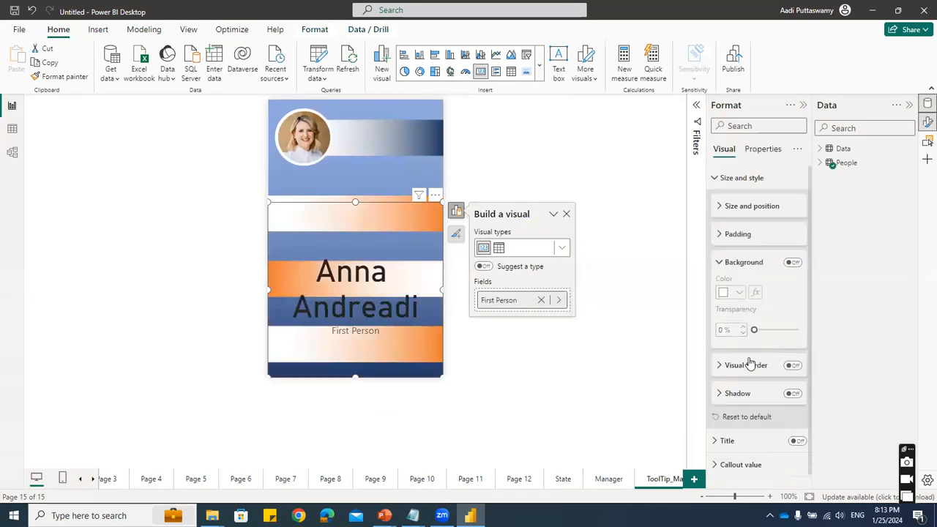
scroll(763, 322, "down", 1)
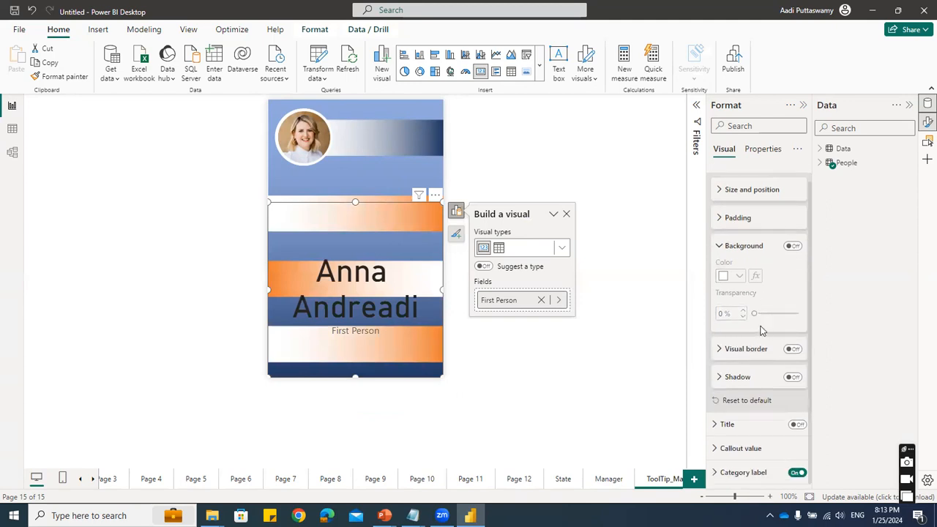
left_click(720, 246)
left_click(726, 390)
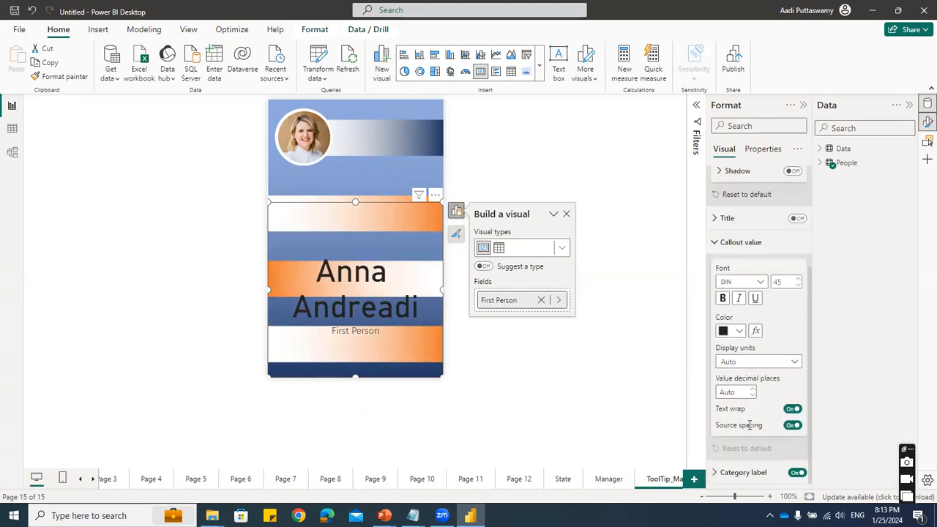
left_click(741, 282)
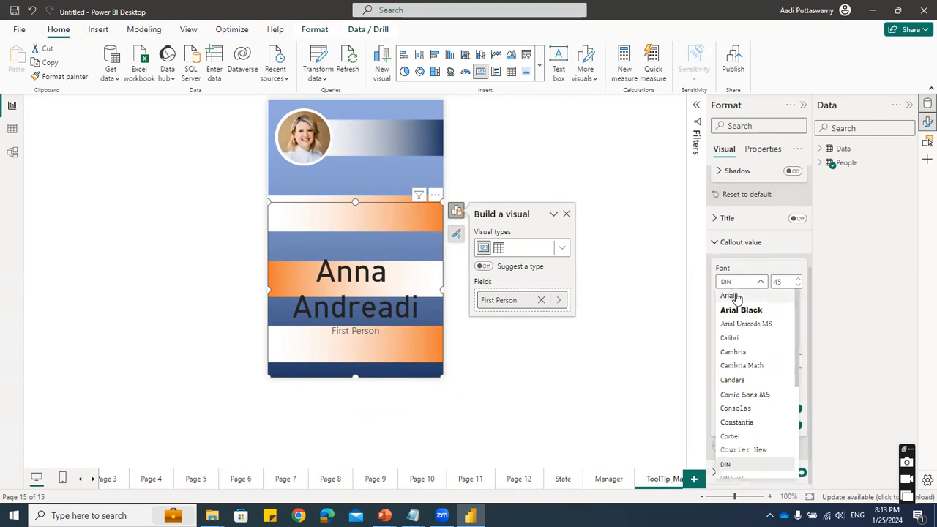
left_click(729, 295)
left_click_drag(787, 281, 754, 284)
type("20")
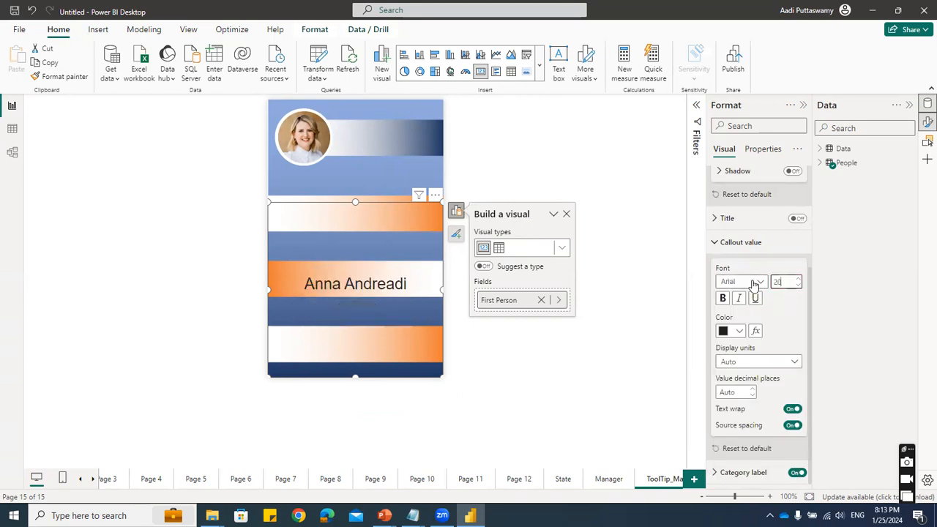
left_click(722, 298)
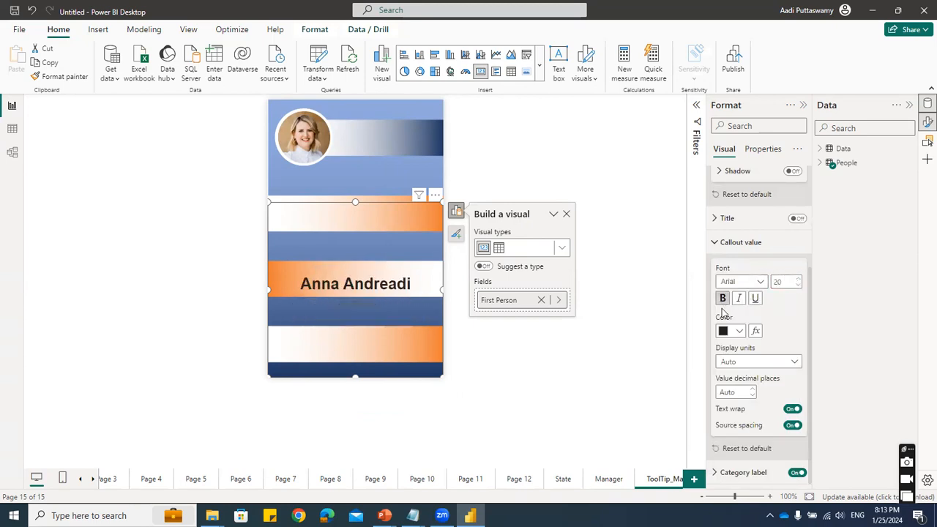
left_click_drag(792, 282, 758, 282)
type("18")
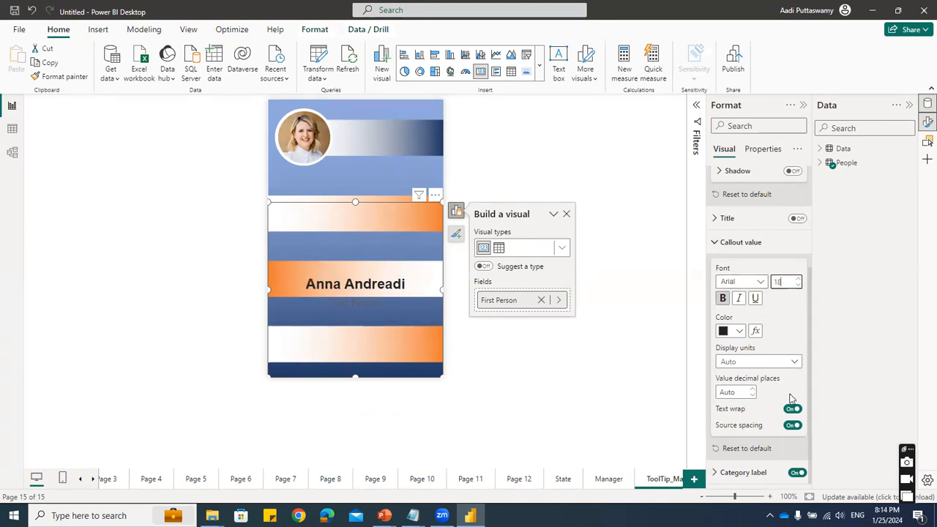
left_click(764, 243)
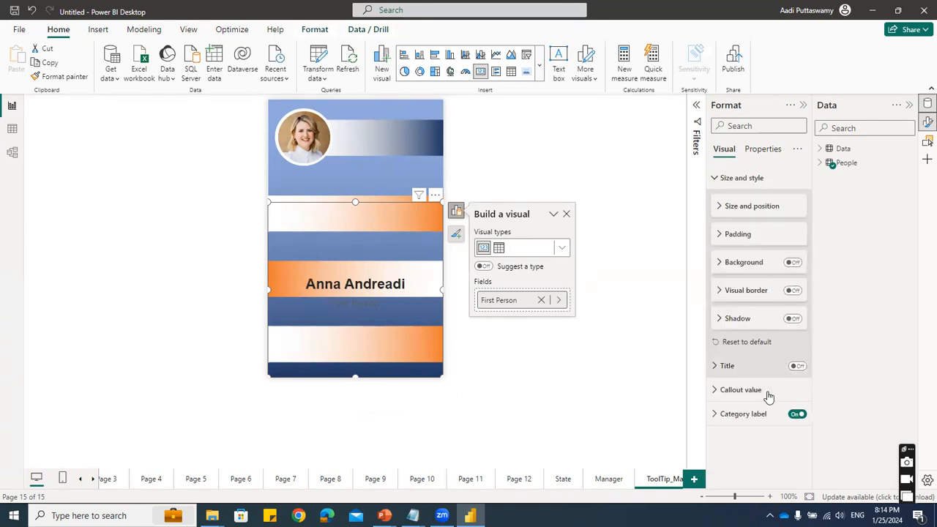
- Turn off the Person card's category label, then shrink and move the card onto the blue band beside the photo
left_click(796, 415)
left_click_drag(355, 377, 355, 225)
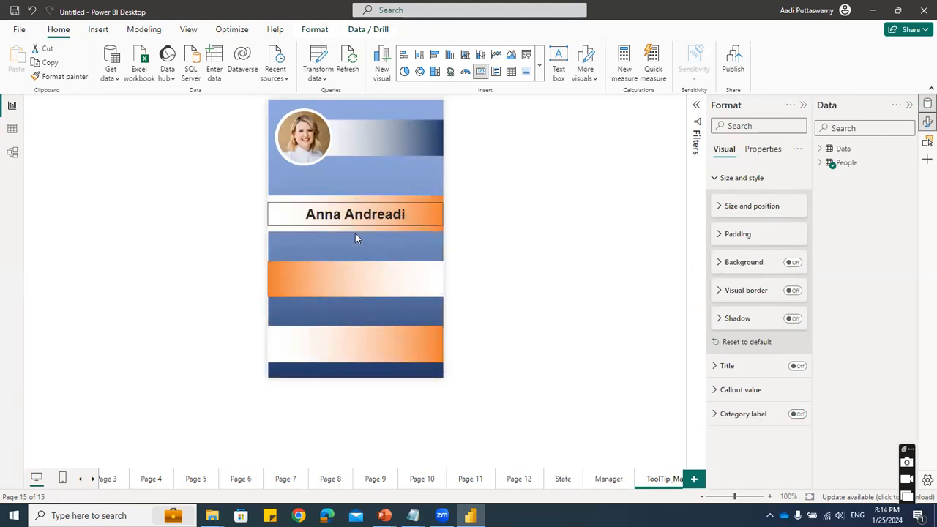
left_click_drag(407, 218, 412, 137)
left_click_drag(306, 137, 325, 139)
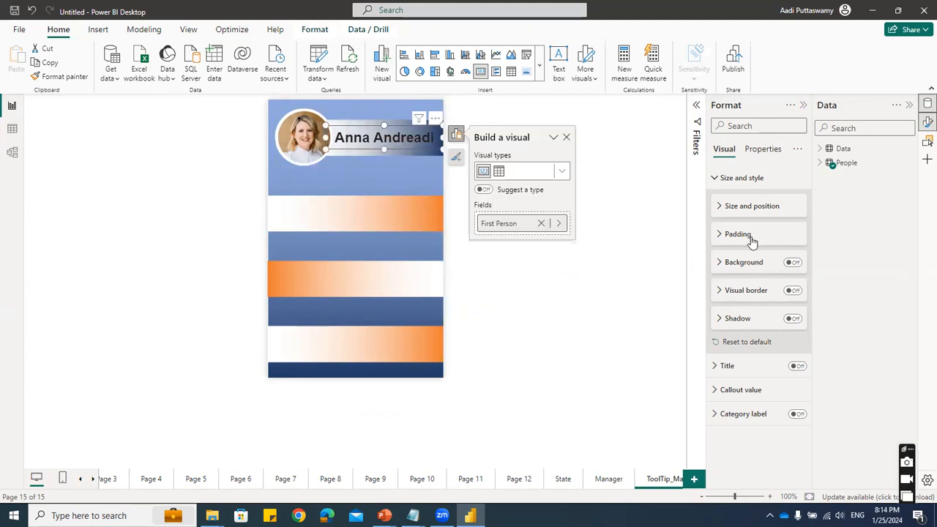
- Try size 16 for the Person card's callout value, settle on 14, and adjust the card's position on its band
left_click(742, 393)
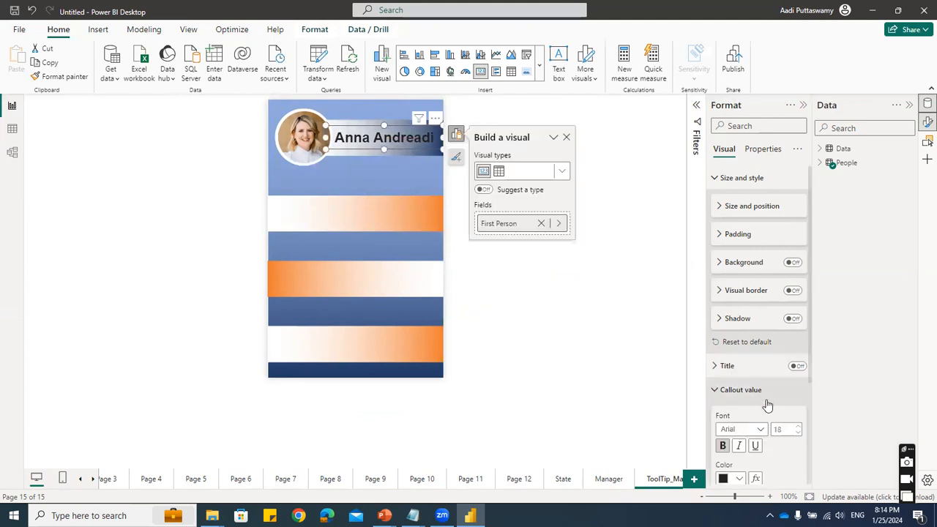
scroll(766, 403, "down", 3)
left_click(777, 284)
type("16")
left_click_drag(789, 284, 742, 284)
type("14")
mouse_move(381, 141)
left_mouse_down()
mouse_move(372, 136)
mouse_move(383, 139)
left_mouse_up()
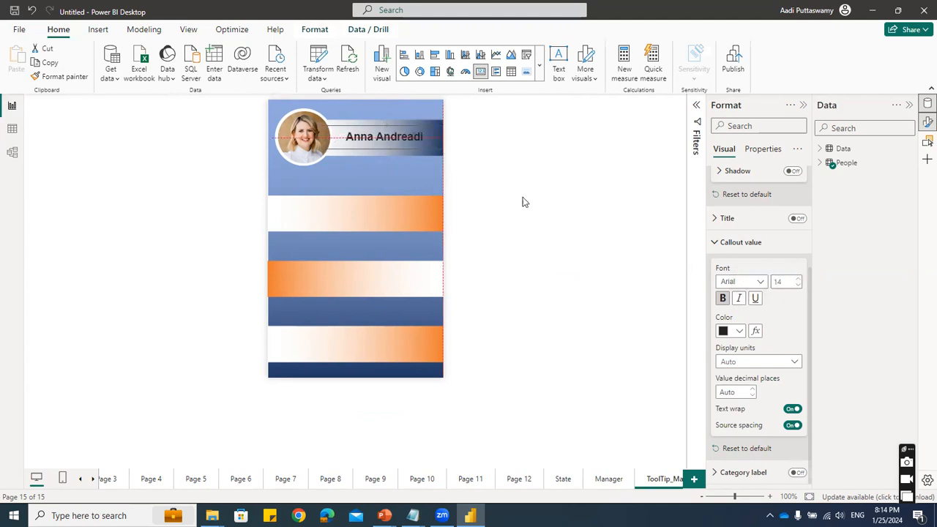
left_click(501, 354)
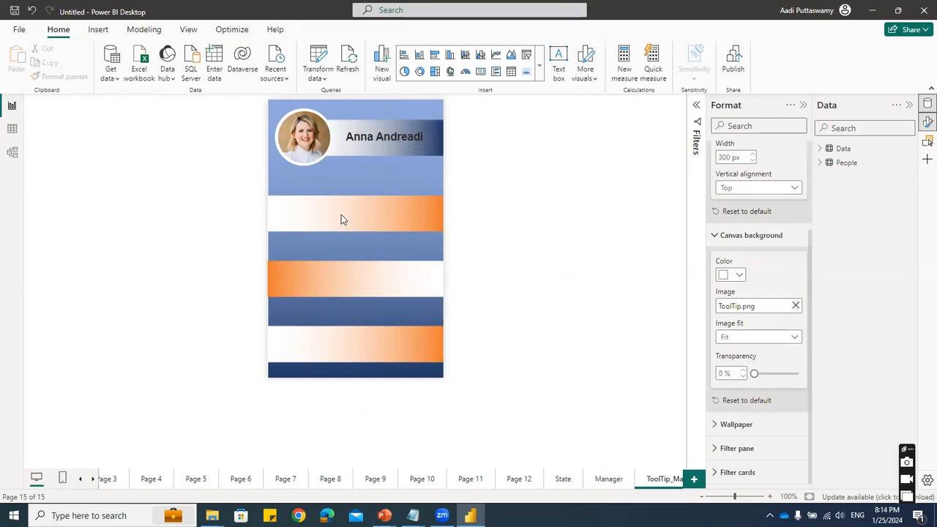
left_click(538, 64)
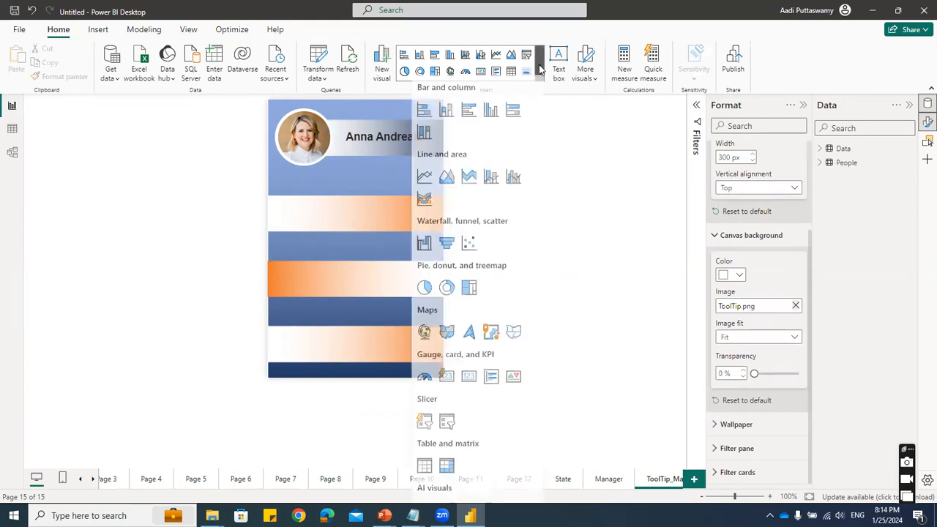
scroll(480, 410, "down", 3)
scroll(481, 412, "down", 2)
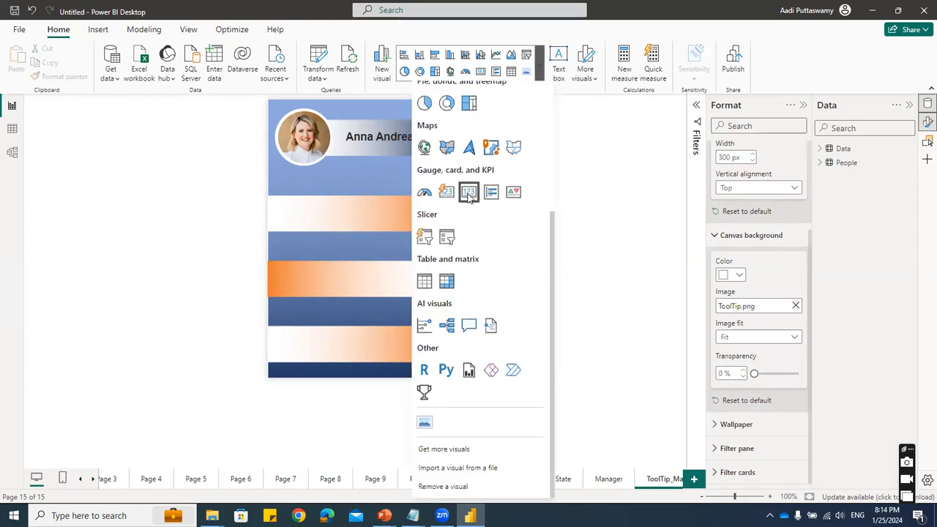
left_click_drag(364, 268, 334, 224)
left_click(472, 296)
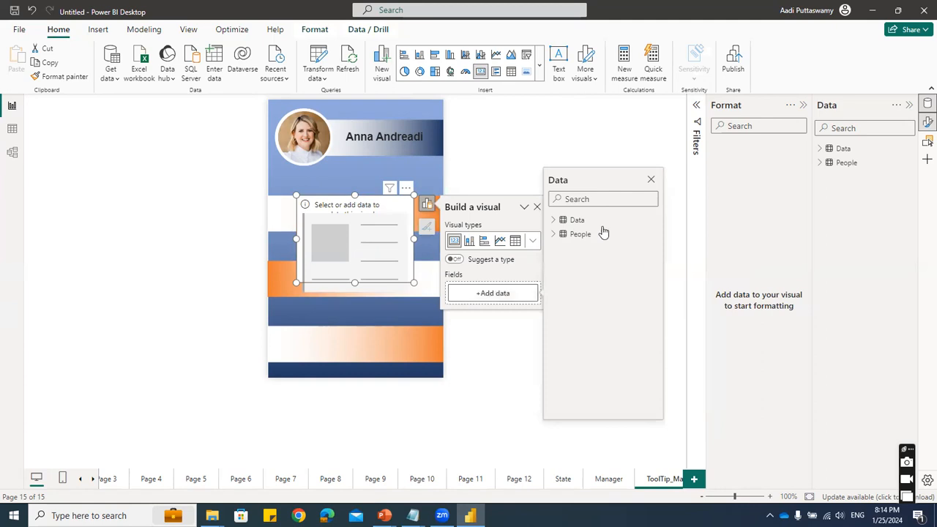
left_click(554, 220)
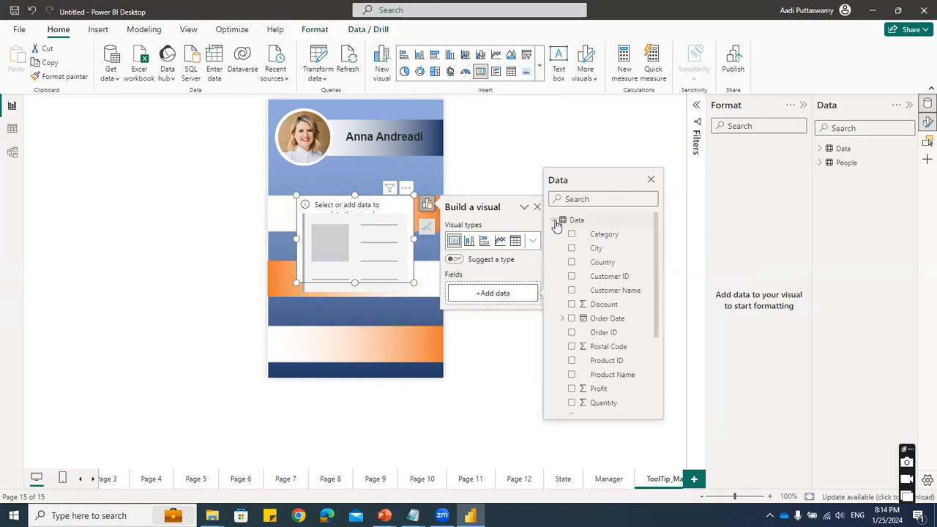
left_click(382, 206)
key("Delete")
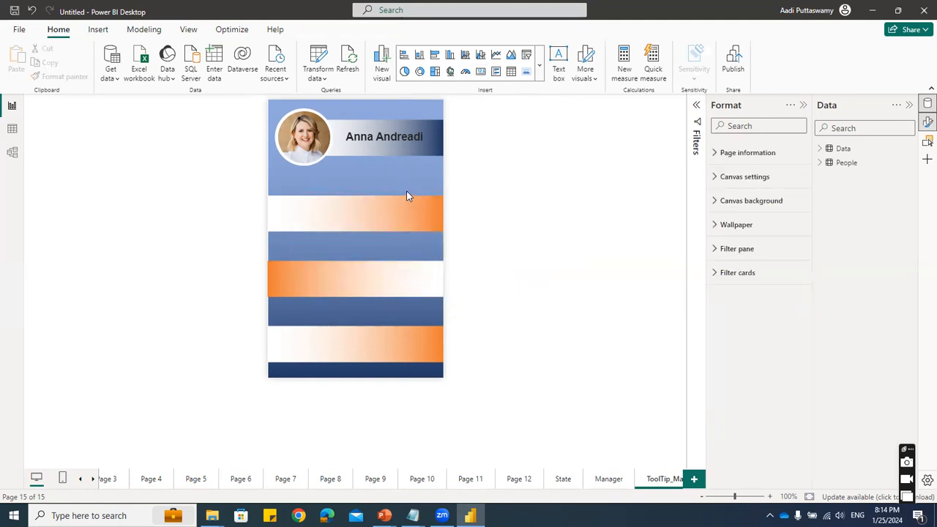
- Insert a card on the tooltip page showing the Data table's Sales field
left_click(539, 65)
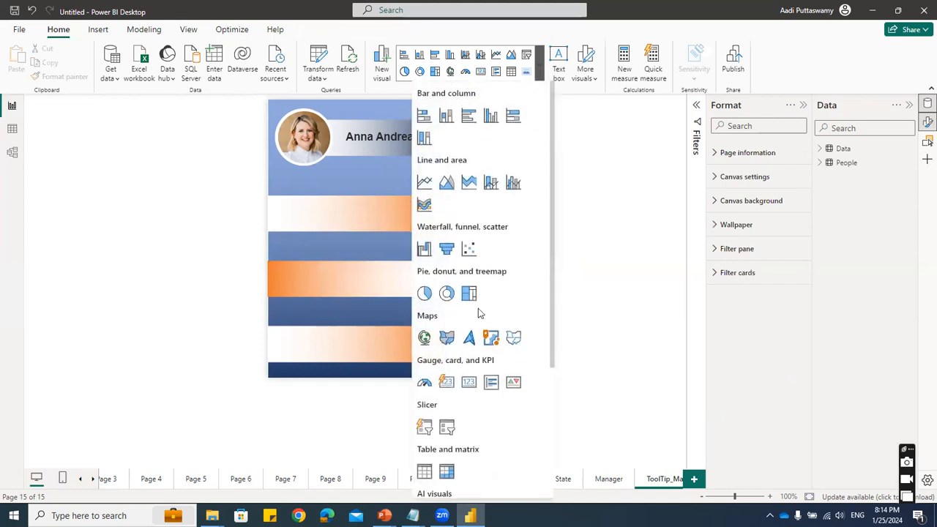
left_click(468, 381)
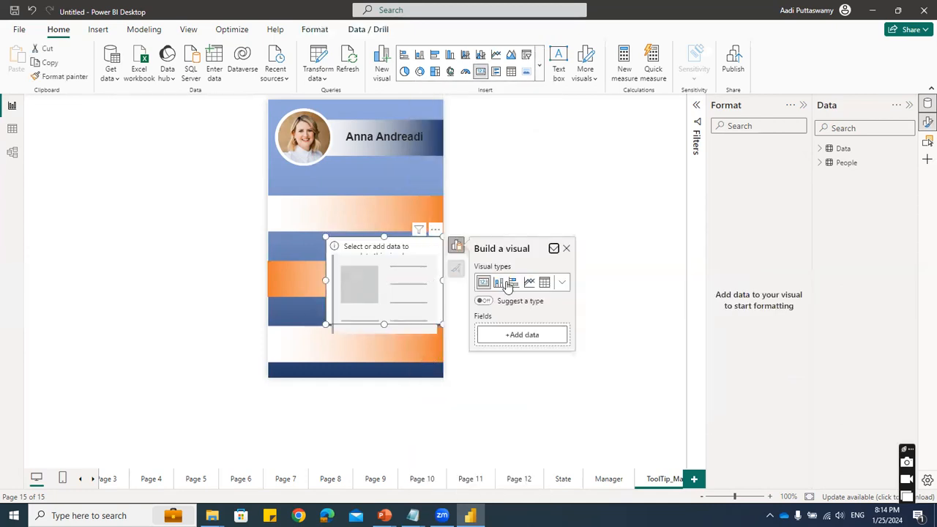
left_click(512, 337)
left_click(588, 263)
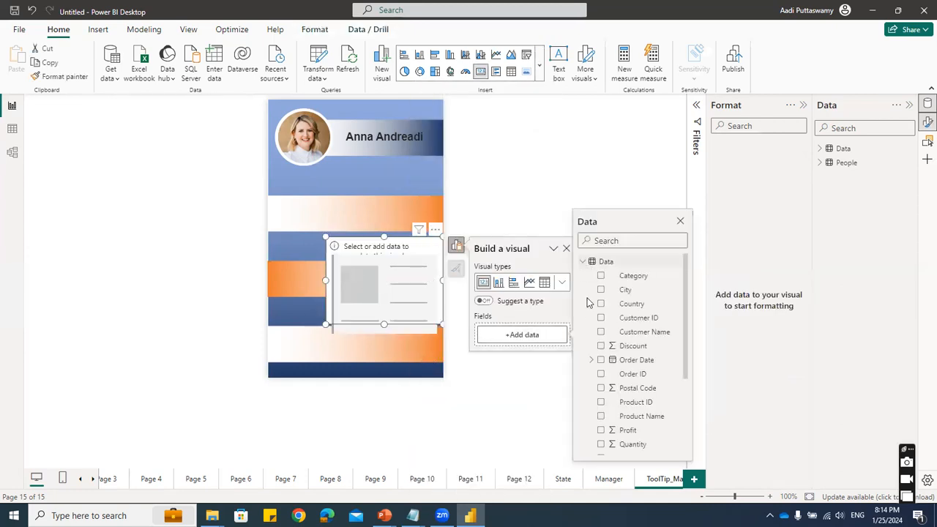
scroll(639, 431, "down", 2)
scroll(639, 435, "down", 1)
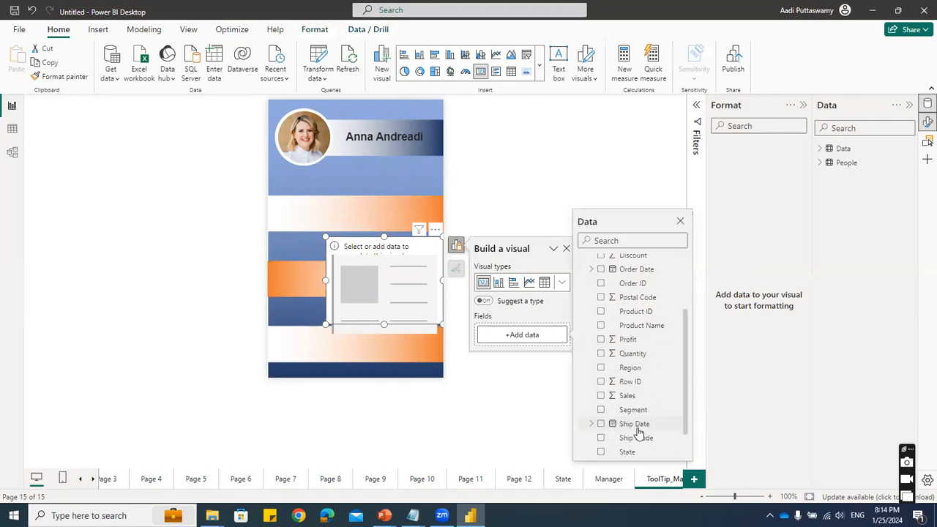
left_click(601, 395)
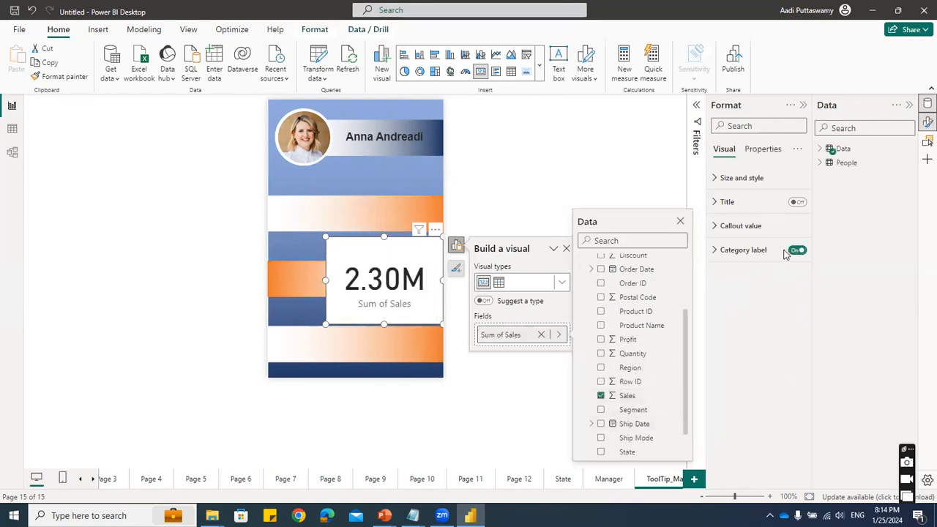
- Turn off the Sales card's category label and format its callout value in bold Arial, size 20
left_click(788, 250)
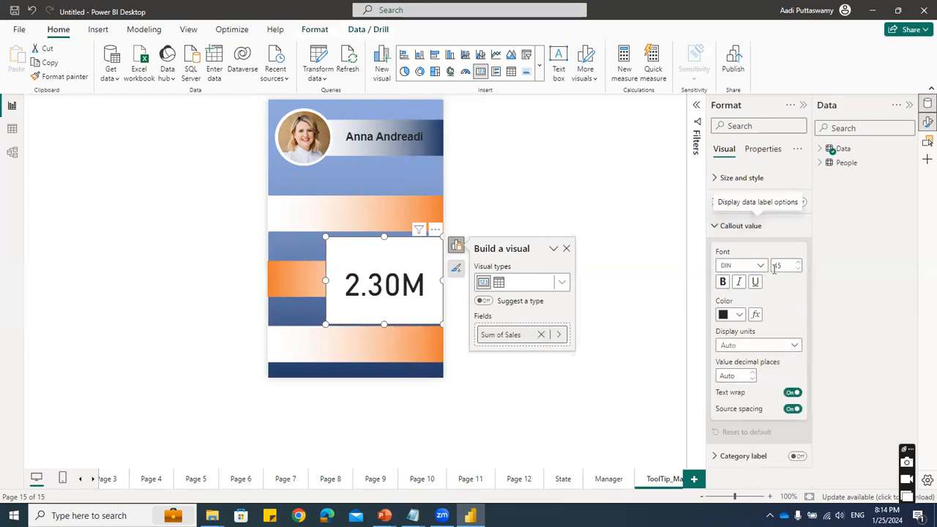
left_click(753, 264)
left_click(728, 282)
left_click(724, 281)
double_click(782, 265)
type("20")
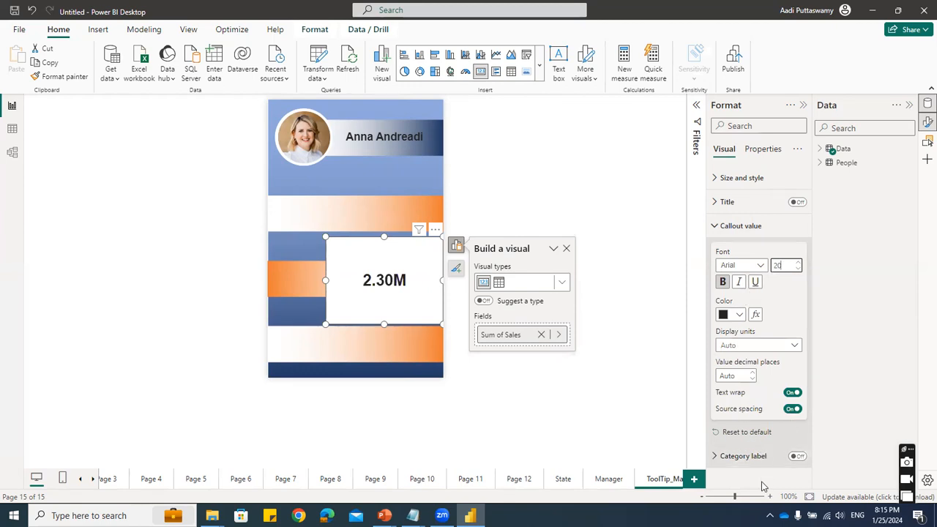
- Turn off the Sales card's background, then shrink and move the card onto the uppermost orange band
double_click(426, 270)
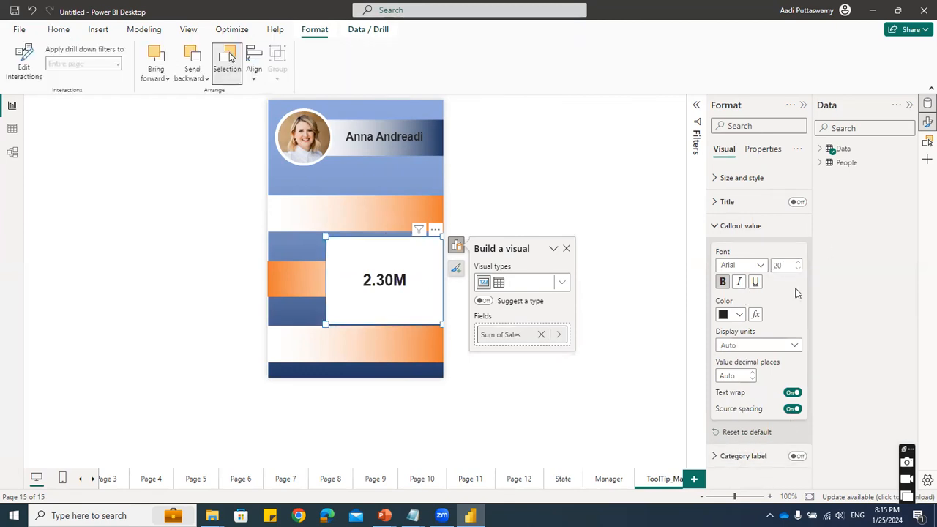
left_click(443, 262)
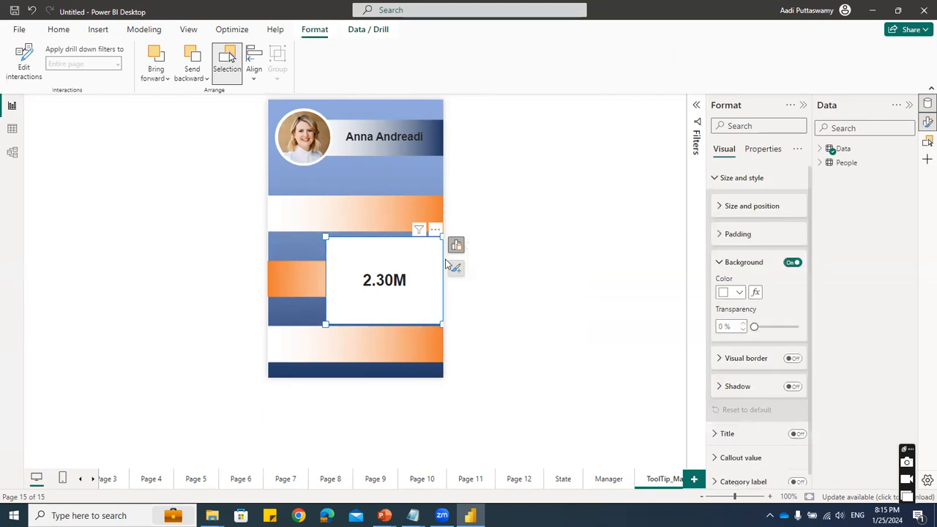
left_click(790, 261)
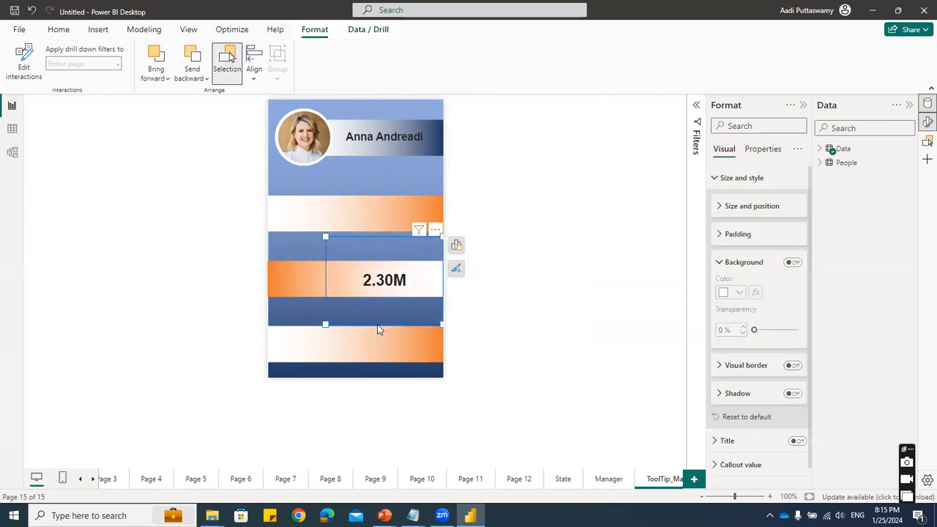
left_click_drag(442, 324, 361, 215)
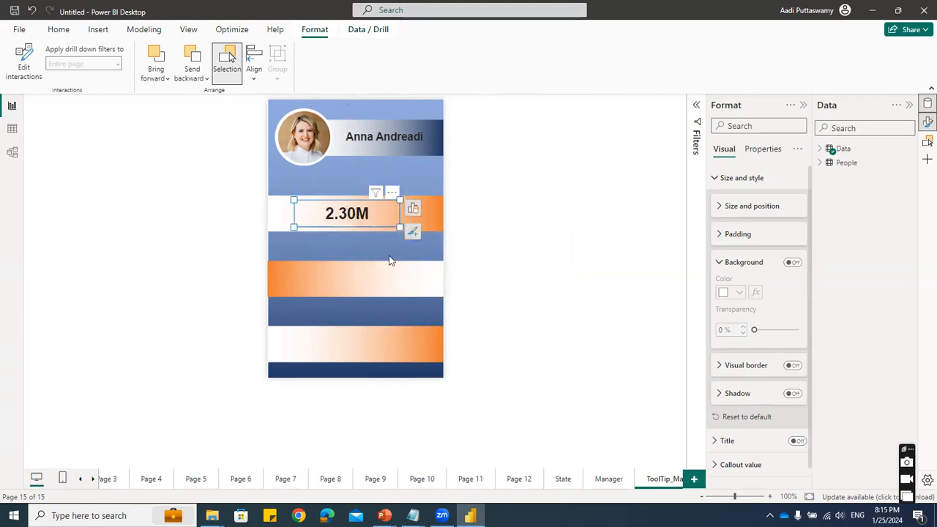
- Set the Sales card's callout value to size 26 and colour it with the darkest shade of the orange theme colour
left_click(370, 222)
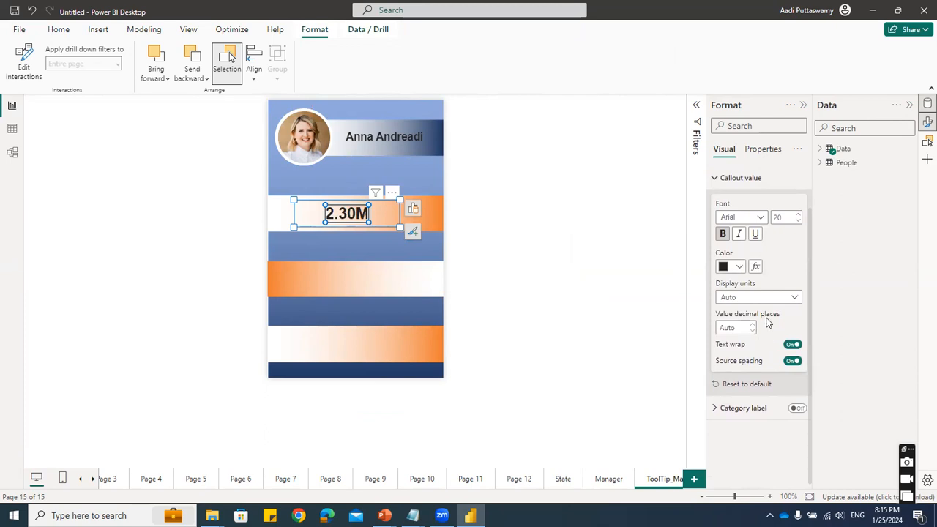
double_click(784, 218)
type("26")
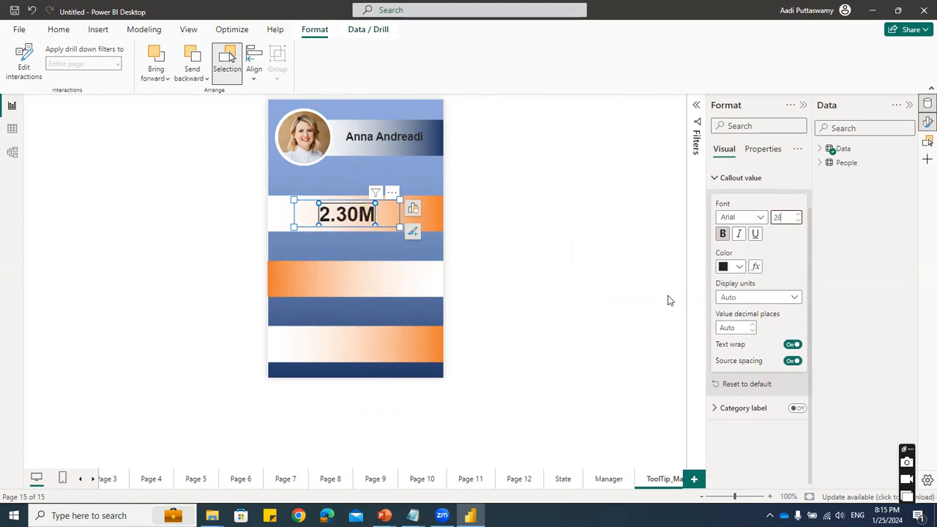
left_click(739, 266)
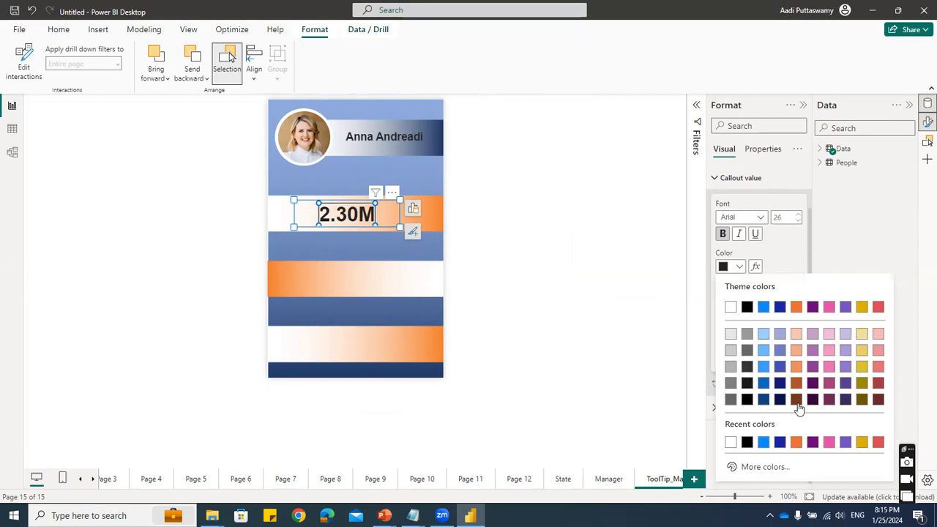
left_click(796, 399)
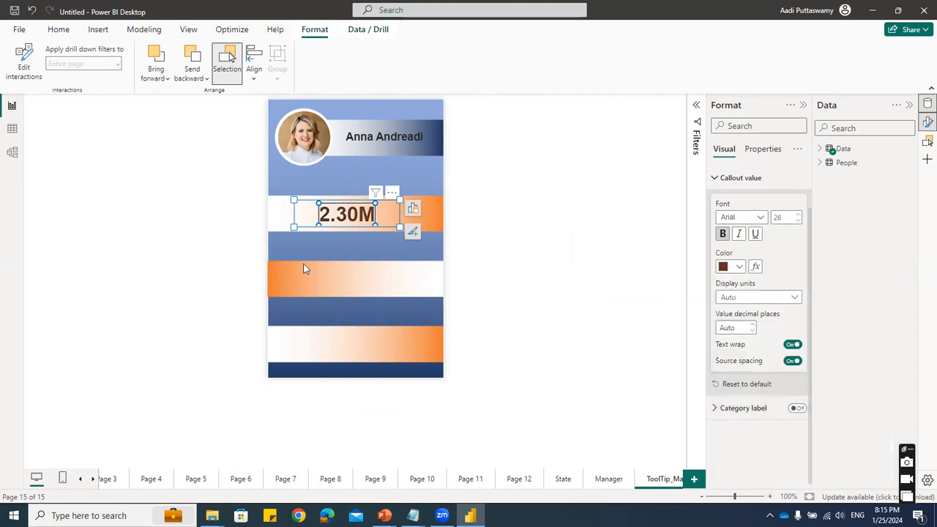
- Enlarge the Sales card slightly, shift it to fit the uppermost orange band, and deselect it
left_click_drag(401, 226, 404, 231)
left_click_drag(350, 219, 343, 216)
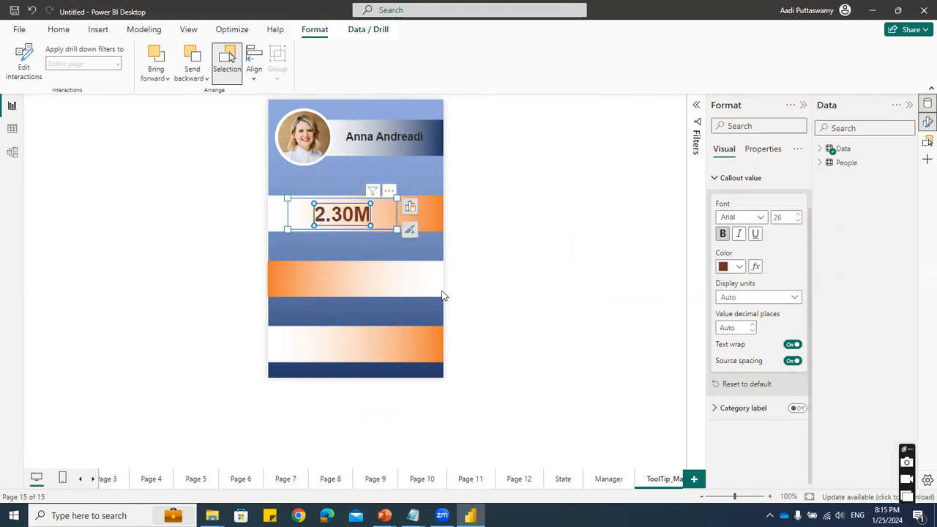
left_click(308, 225)
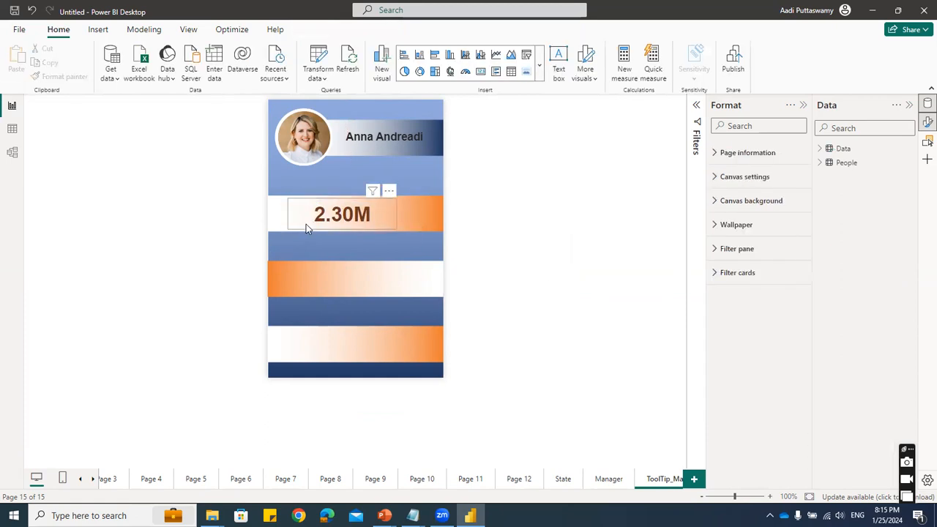
- Shift the Sales card to the centre of the uppermost orange band and place a copy of it on the middle band
left_click(528, 278)
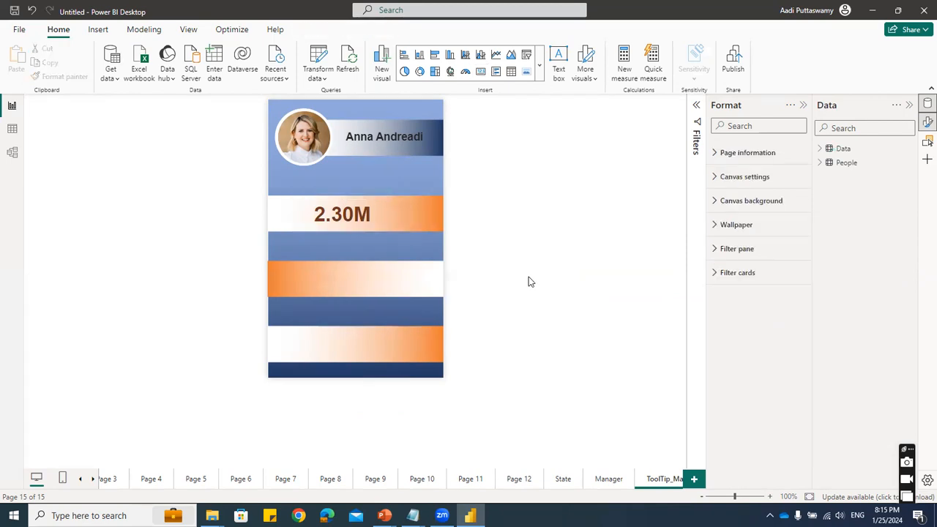
left_click_drag(388, 214, 401, 213)
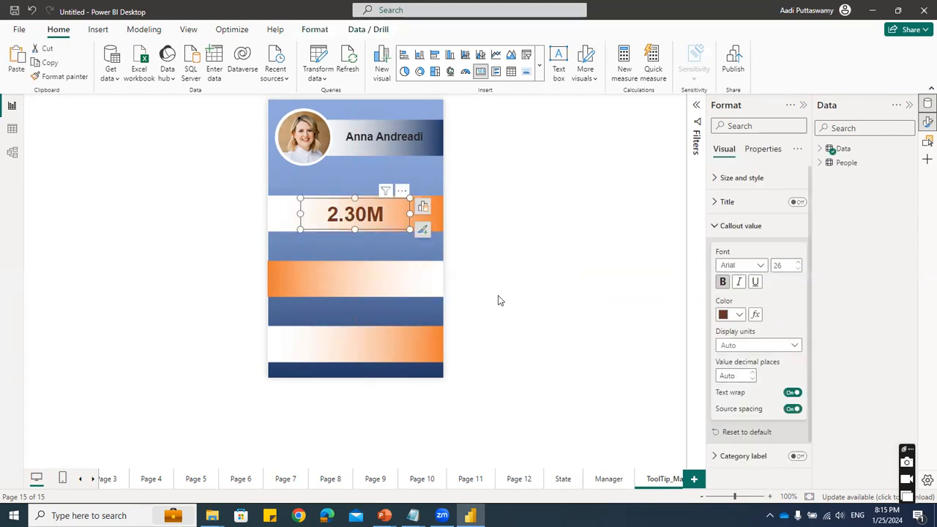
left_click_drag(356, 211, 352, 283)
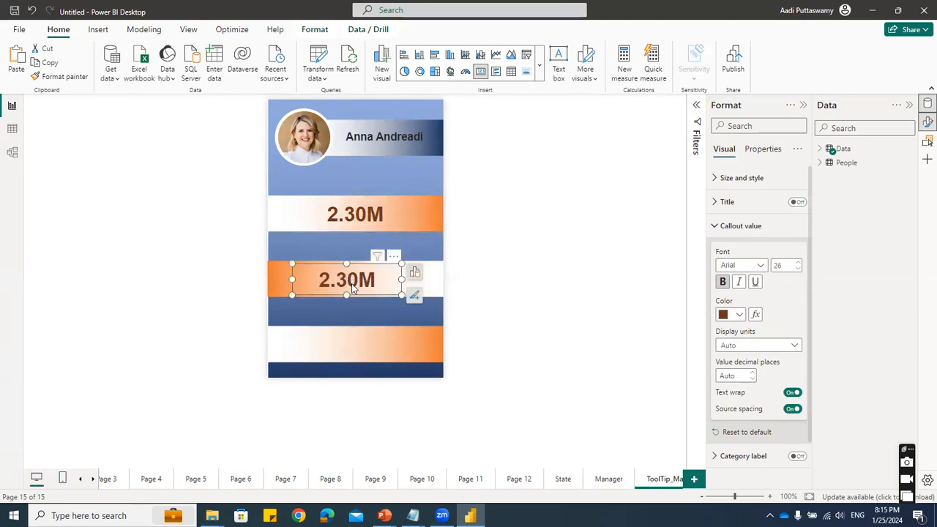
- Replace the Sales field of the middle band's card with Profit
left_click(417, 276)
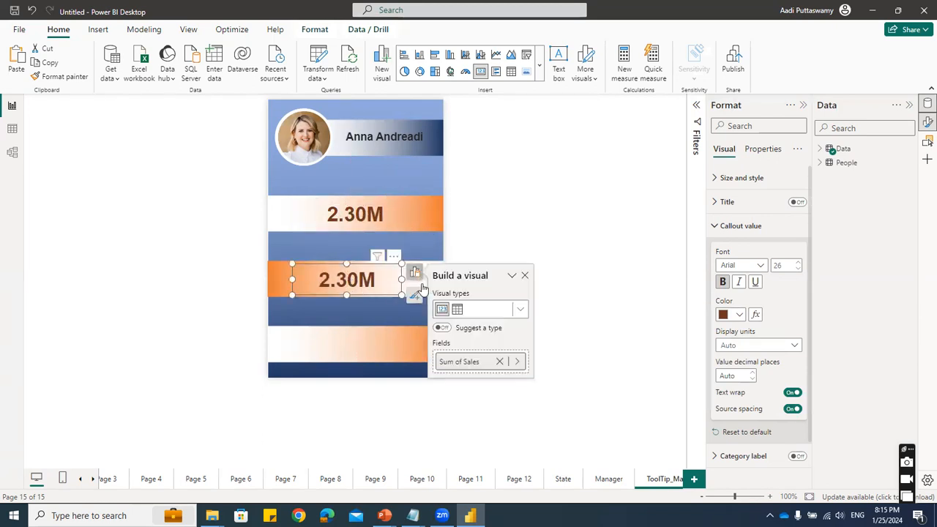
left_click(469, 362)
left_click(573, 361)
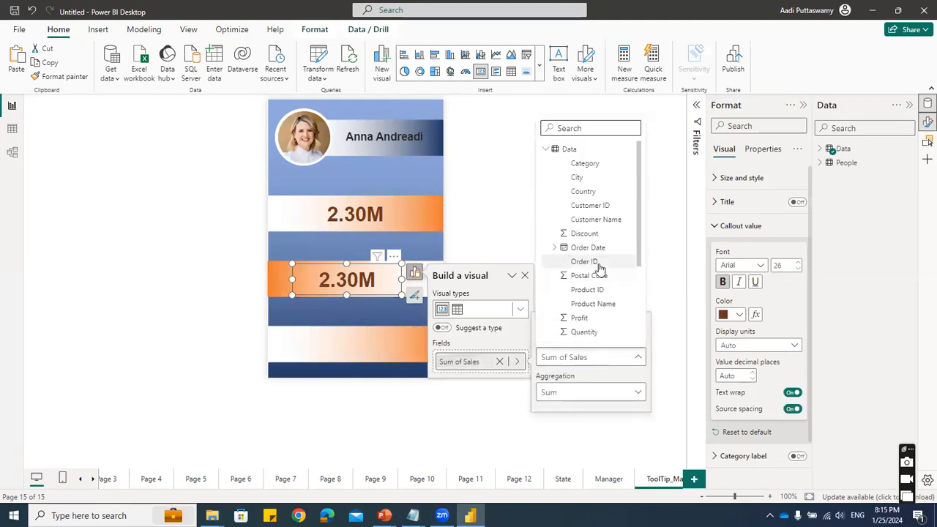
left_click(580, 288)
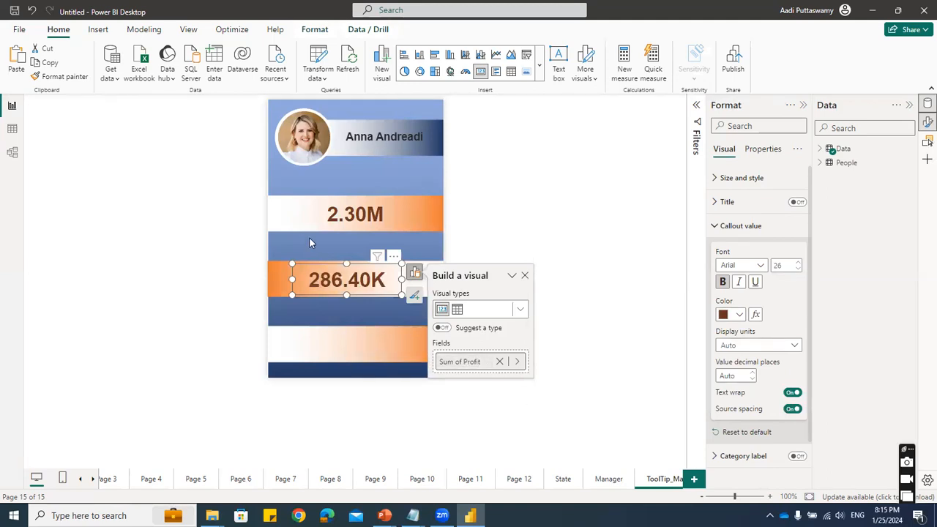
key("Escape")
- Place a copy of the Profit card on the lowest orange band and switch its field to Quantity
left_click(360, 294)
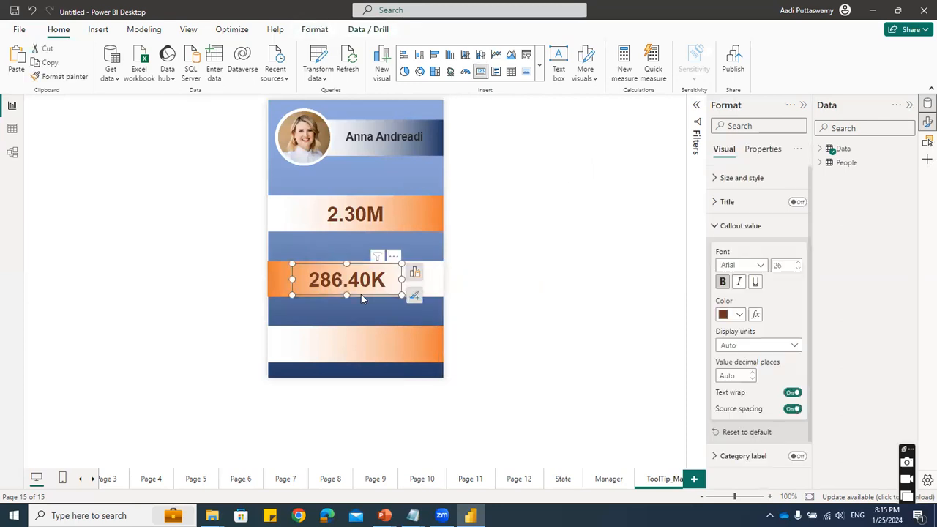
left_click_drag(352, 290, 354, 350)
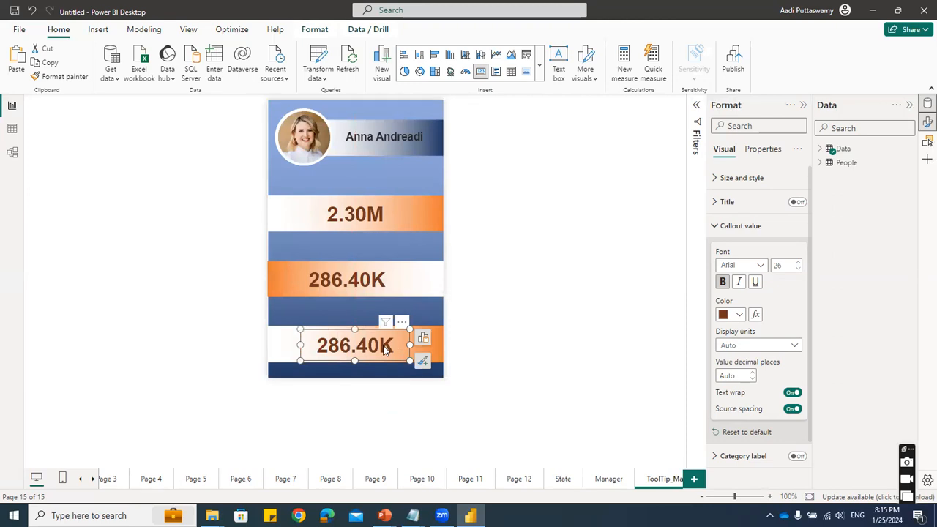
left_click(423, 337)
left_click(476, 378)
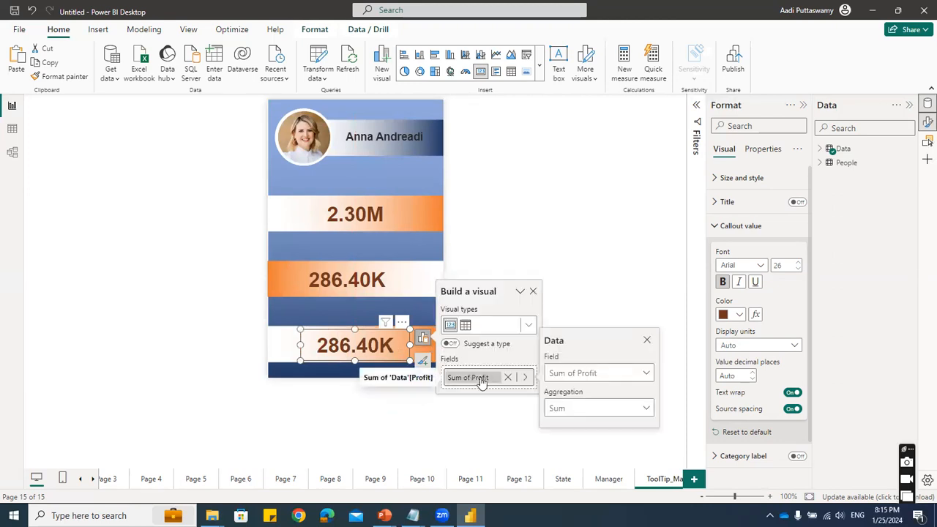
left_click(591, 380)
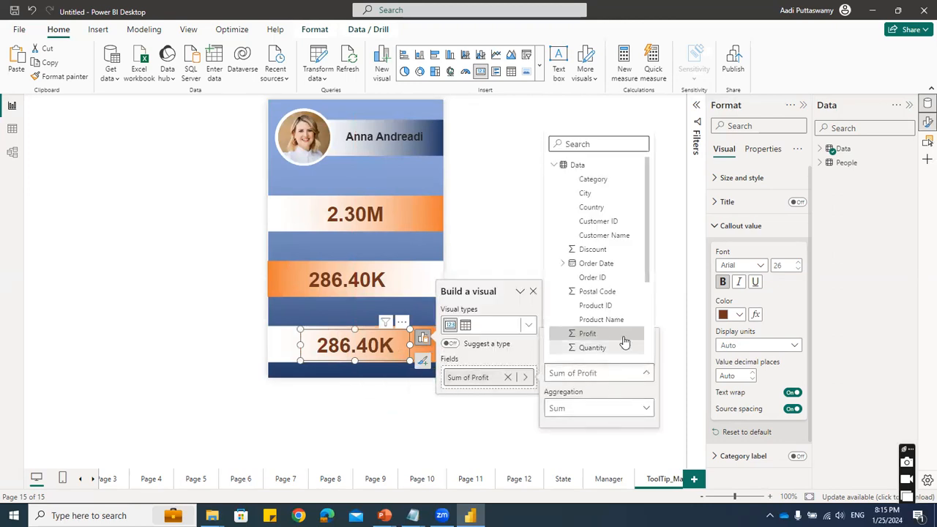
scroll(620, 343, "down", 3)
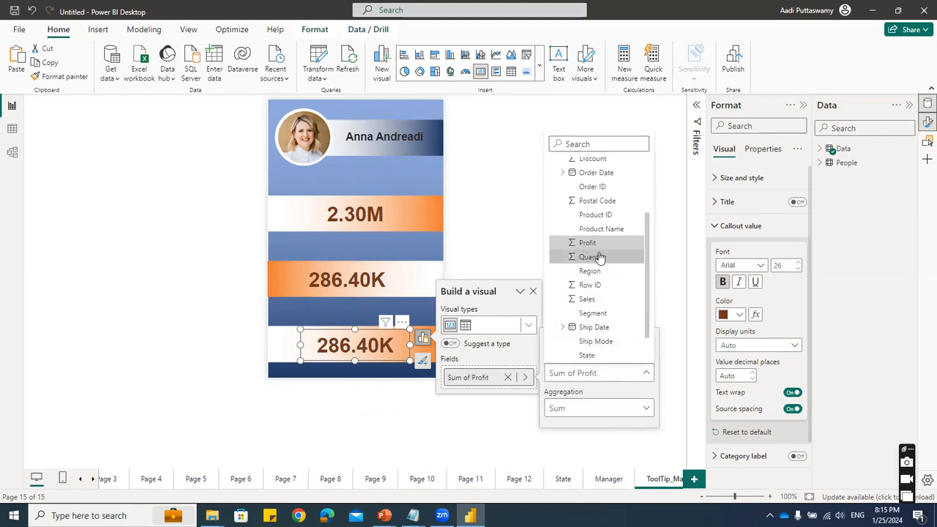
left_click(618, 257)
left_click(564, 241)
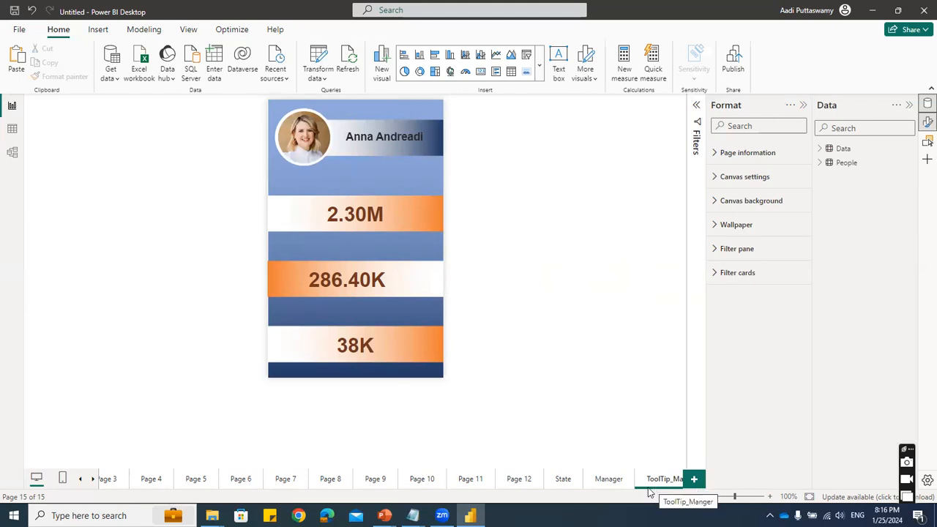
- Set the tooltip page of the regional sales pie chart on Page 12 to ToolTip_Manger
left_click(521, 484)
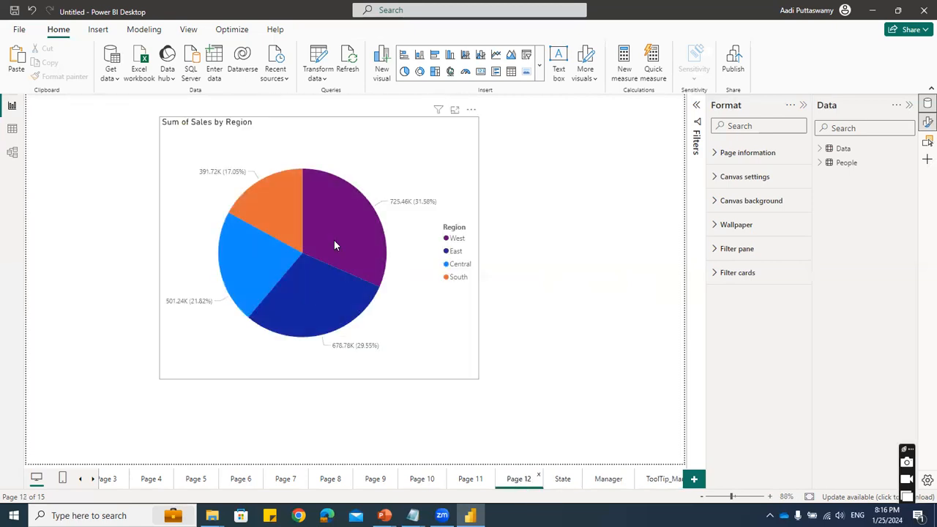
left_click(428, 142)
left_click(774, 150)
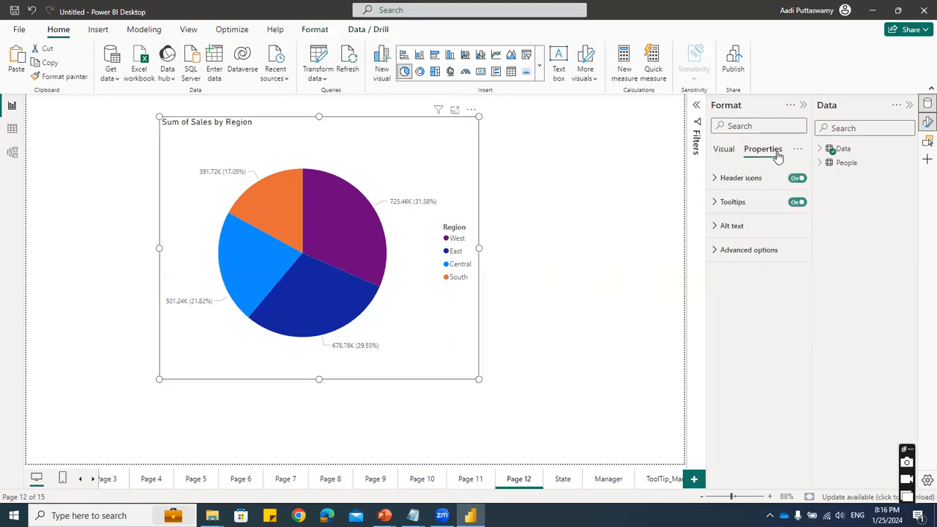
left_click(739, 205)
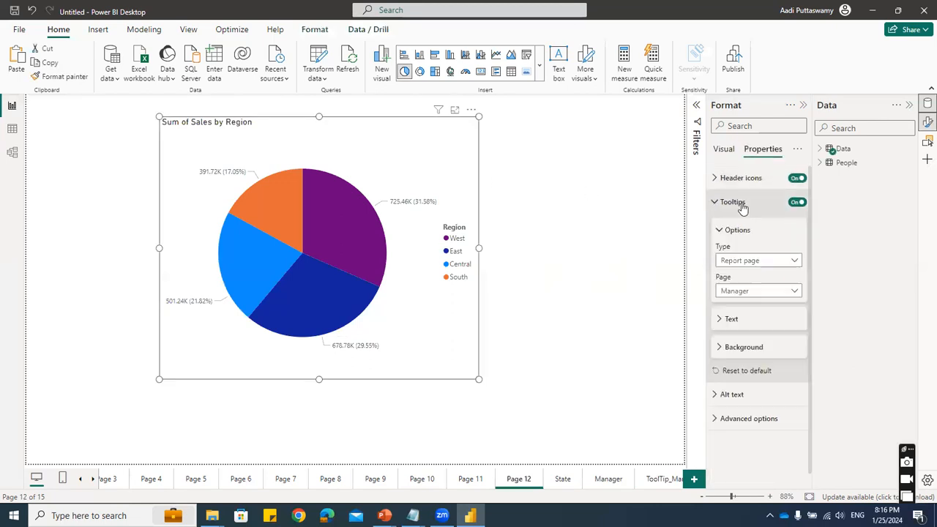
left_click(744, 293)
left_click(745, 349)
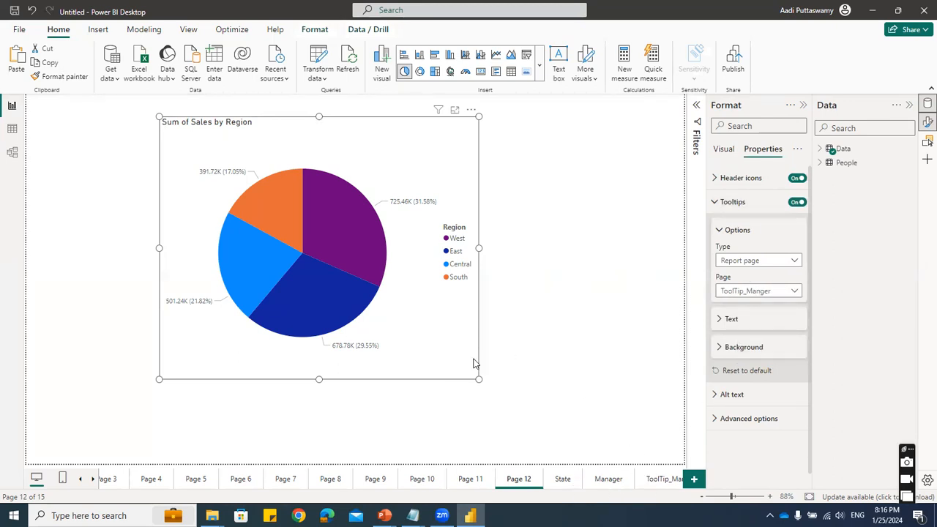
- Preview the manager tooltip on the different region slices and compare it with the ToolTip_Manger page
mouse_move(363, 242)
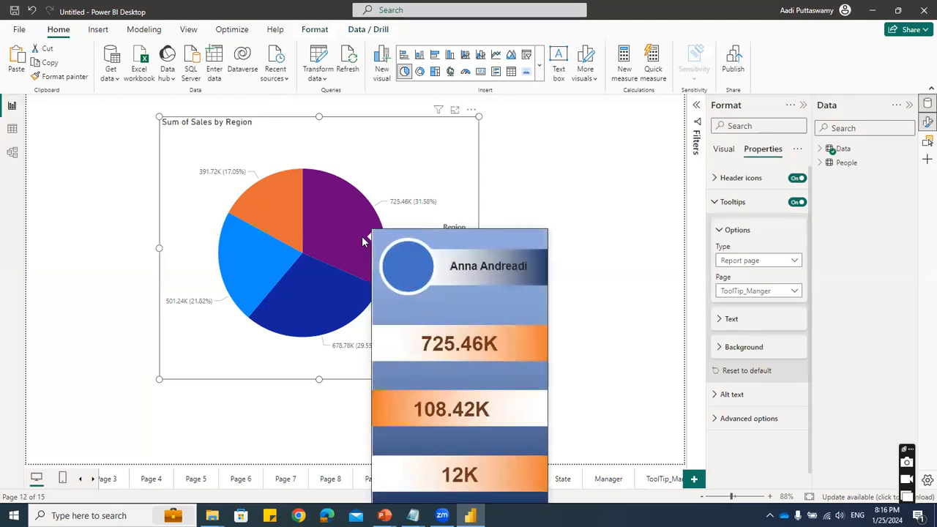
mouse_move(276, 209)
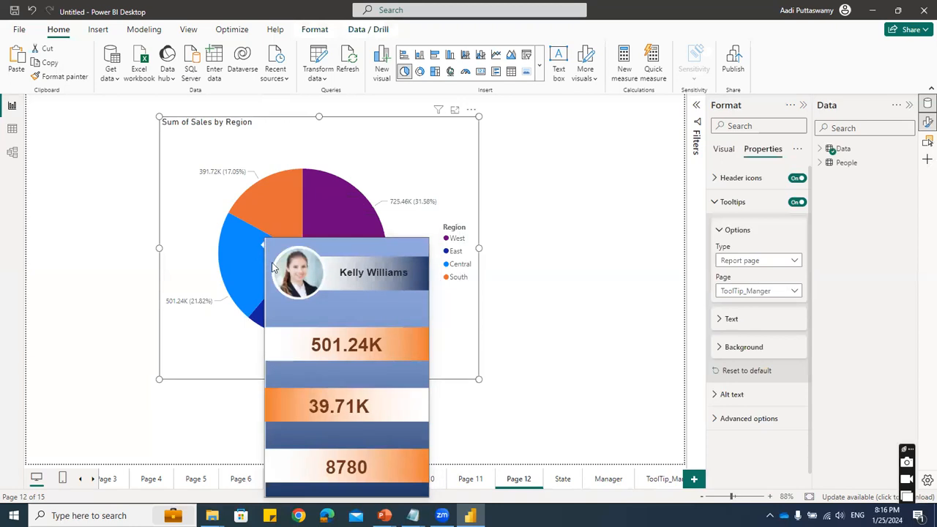
mouse_move(301, 303)
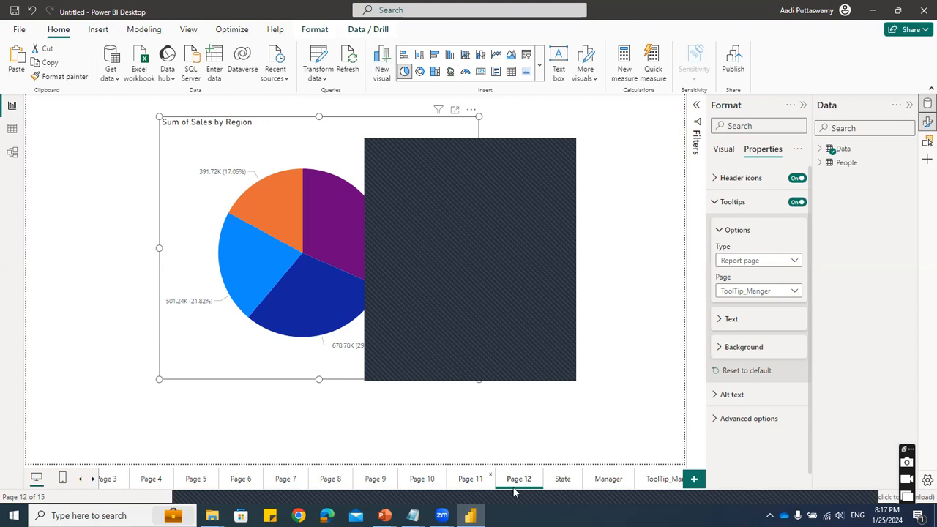
left_click(661, 480)
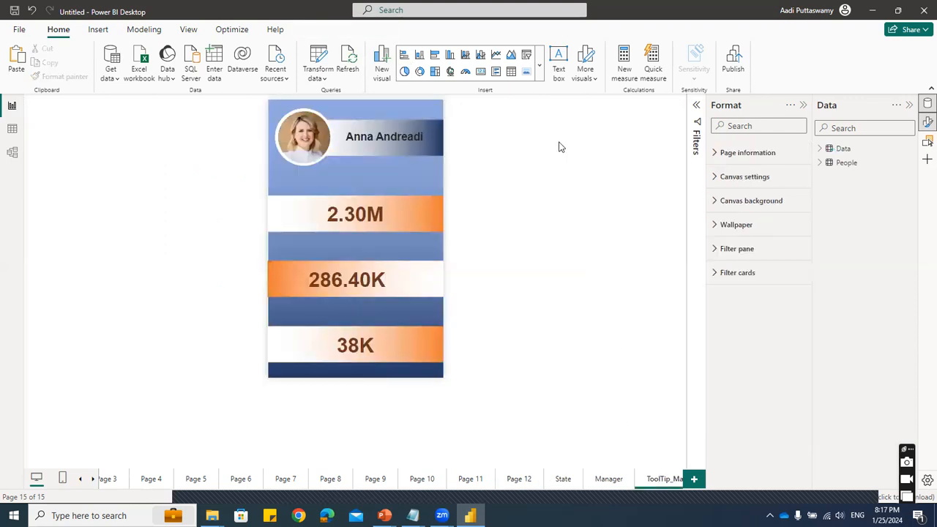
left_click(521, 479)
mouse_move(347, 218)
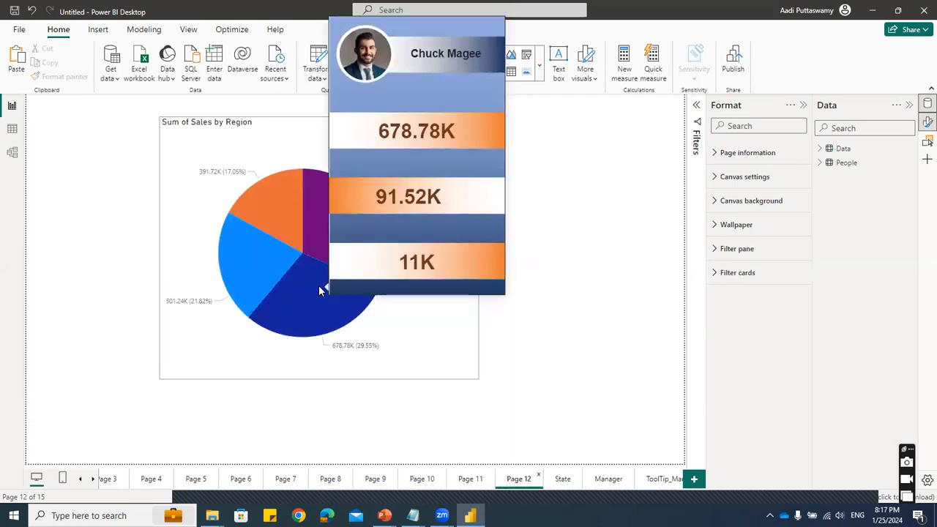
mouse_move(286, 224)
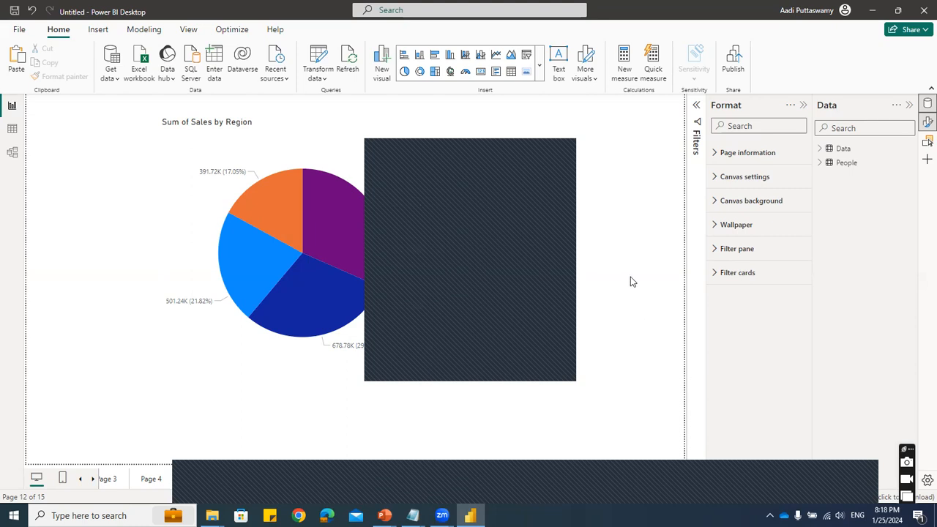
left_click(591, 333)
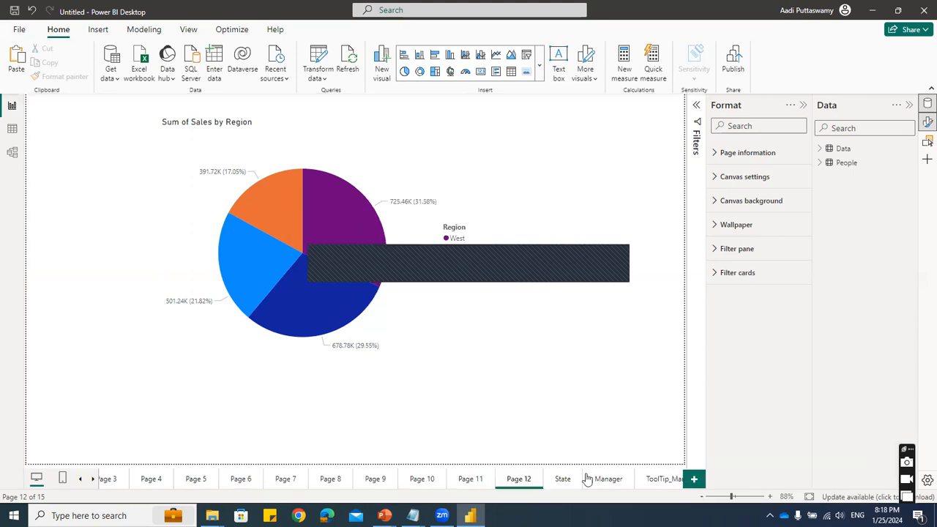
- Add a new report page and look through the available visuals down to the AI visuals
left_click(694, 480)
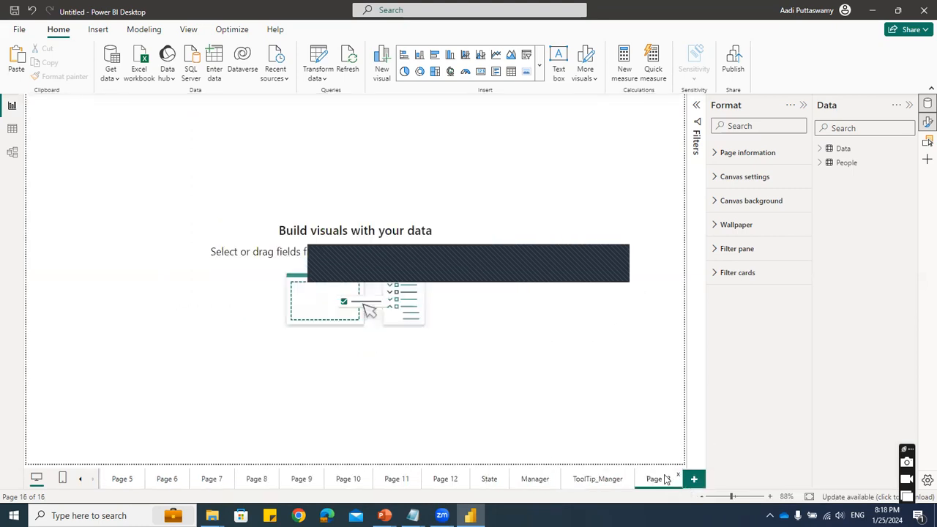
left_click(538, 76)
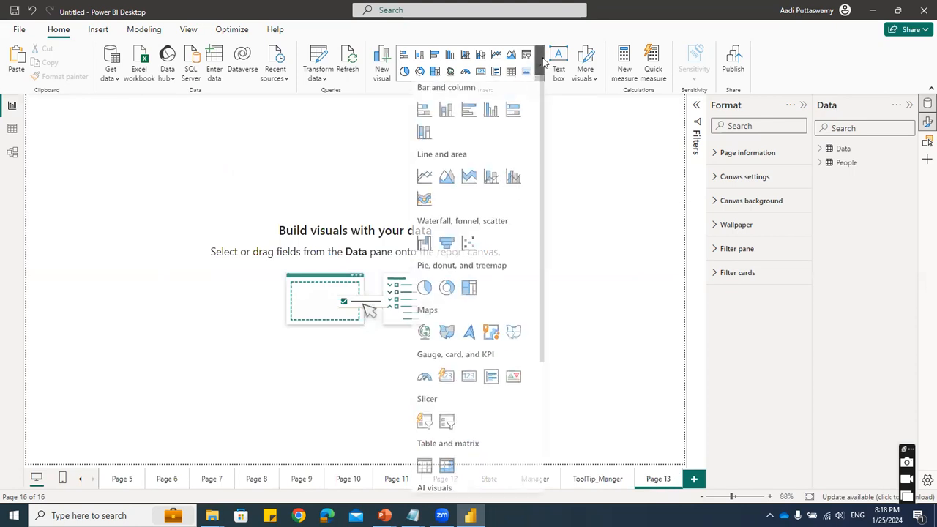
scroll(472, 449, "down", 3)
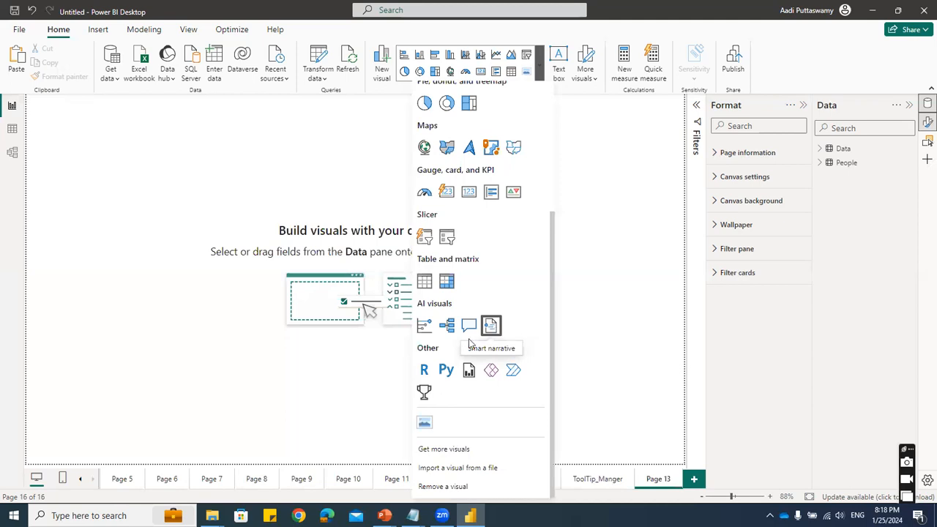
- Add a Smart narrative beside the scatter chart on Page 7 and shorten its box to fit the text
left_click(210, 482)
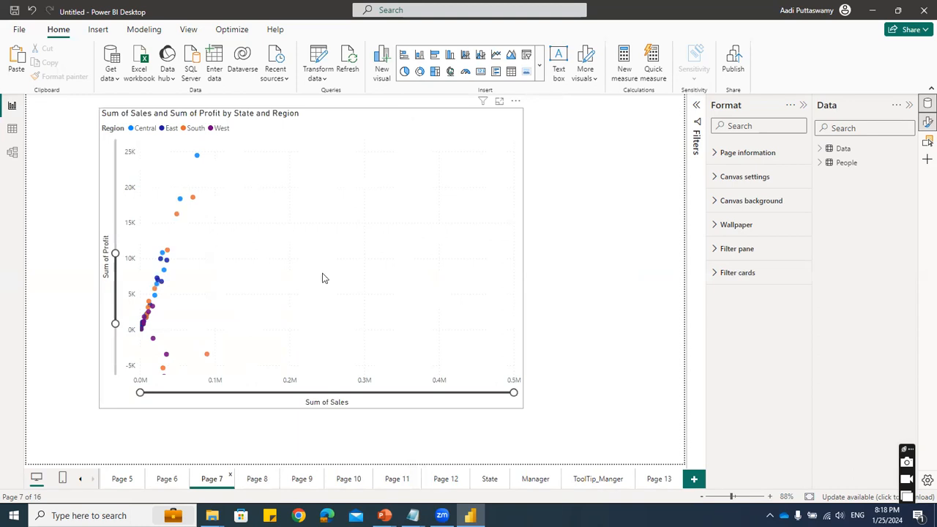
left_click(541, 69)
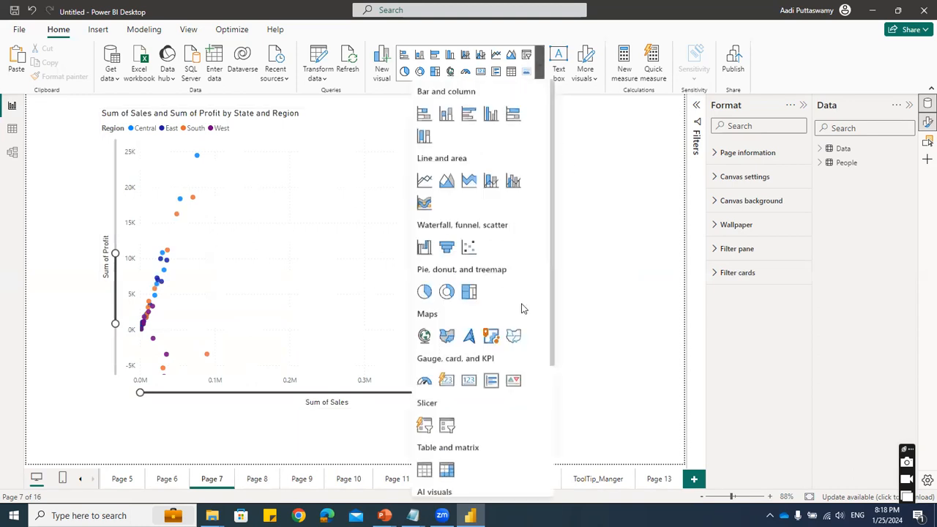
scroll(523, 309, "down", 5)
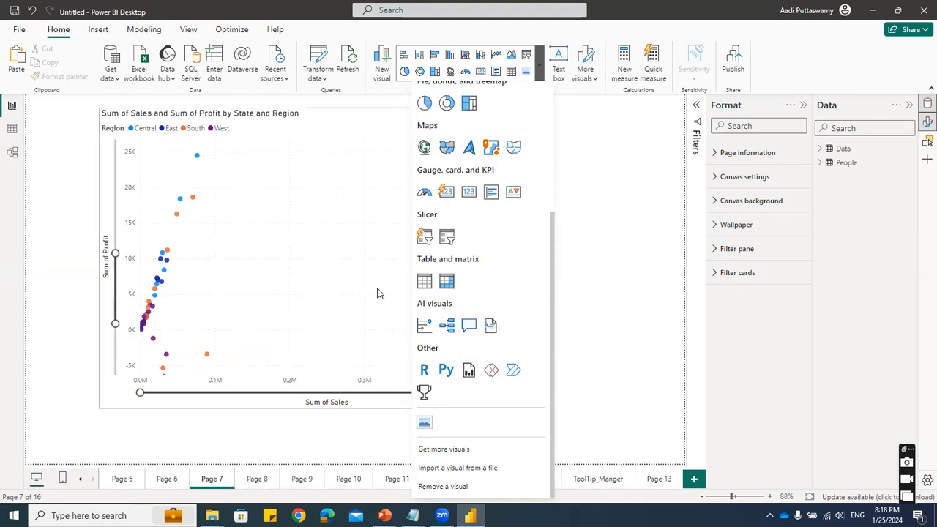
left_click(490, 326)
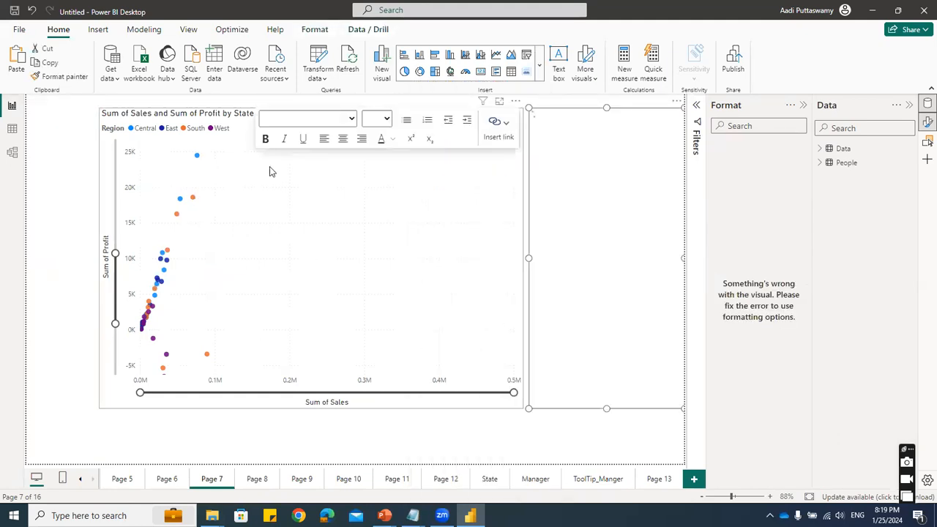
left_click_drag(606, 410, 624, 195)
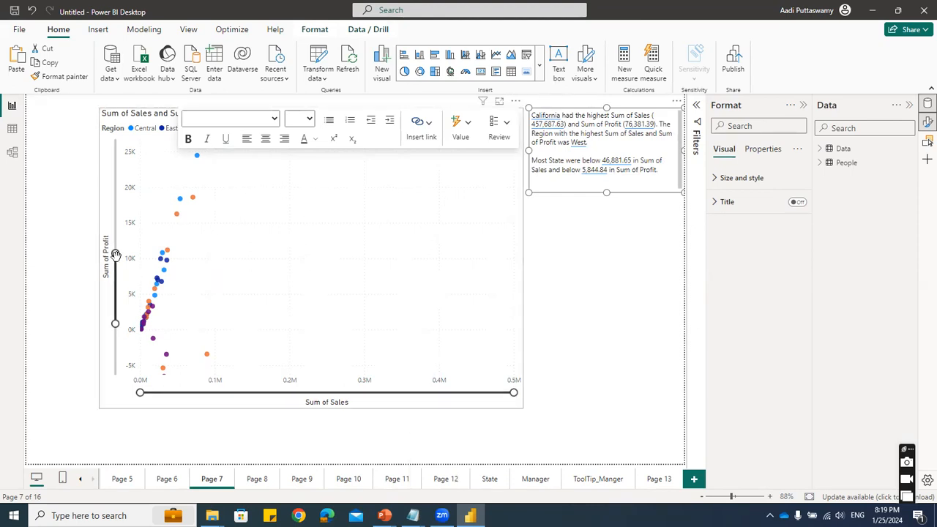
- Extend the scatter chart's Sum of Profit zoom slider to its full range and inspect the point with the highest sales
left_click_drag(115, 254, 115, 139)
left_click_drag(115, 324, 115, 374)
mouse_move(482, 152)
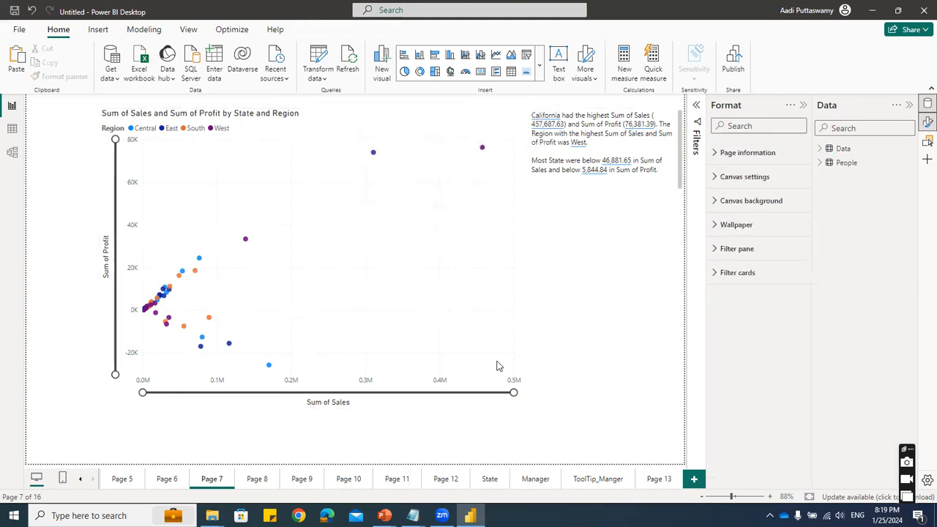
- Add a Smart narrative below the ribbon chart on Page 6 and narrow its box to about half its width
left_click(167, 480)
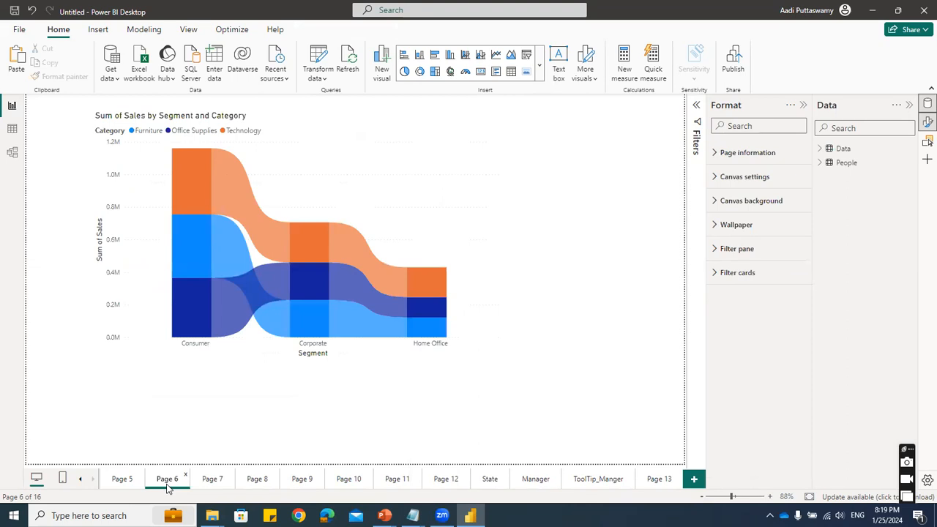
left_click(539, 66)
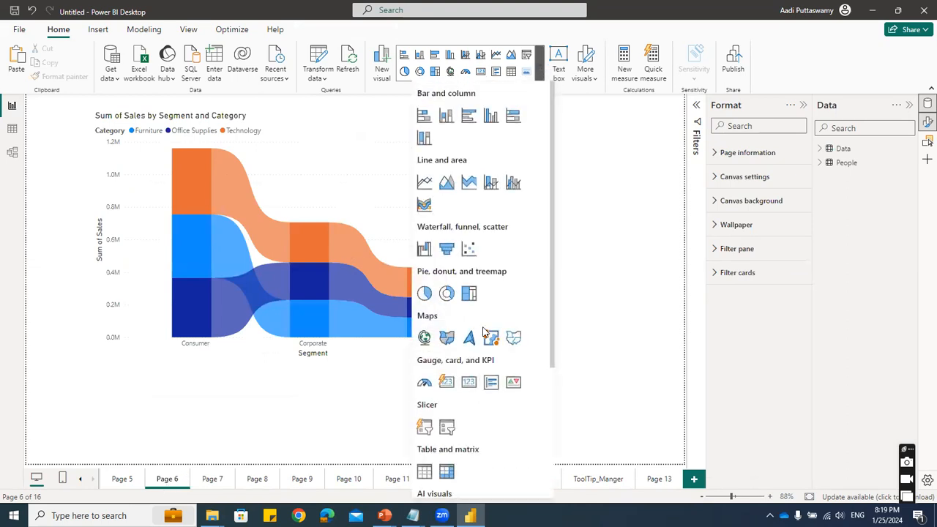
scroll(496, 387, "down", 5)
left_click(490, 325)
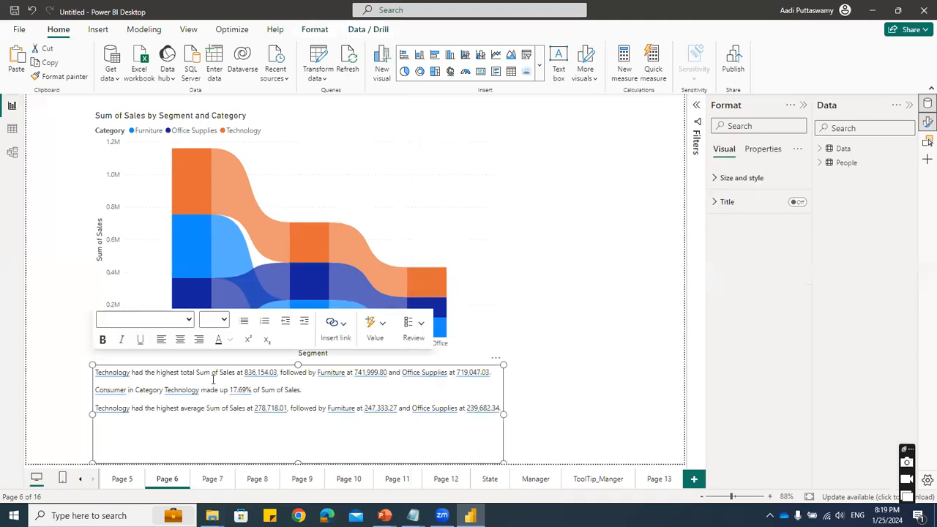
left_click_drag(503, 414, 285, 417)
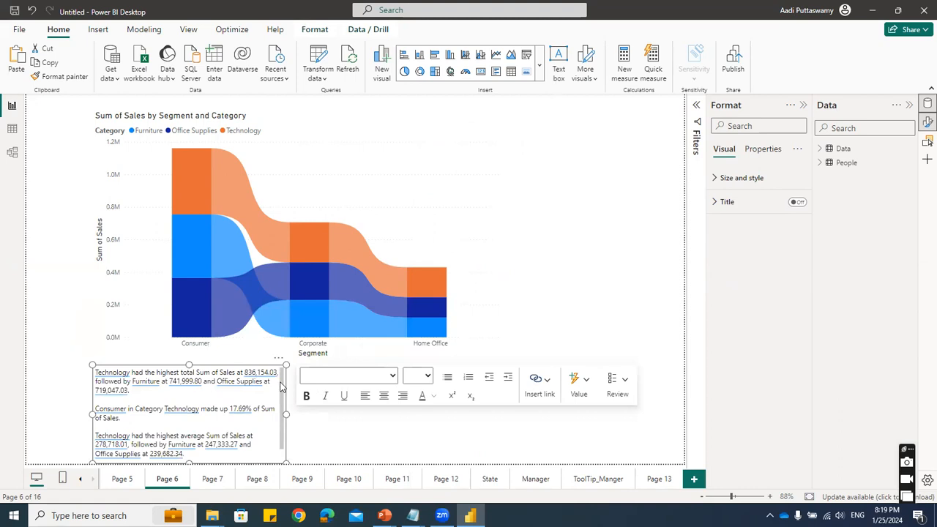
- Move the Smart narrative to the upper area beside the ribbon chart and inspect the Consumer segment's category values
left_click_drag(278, 363, 644, 119)
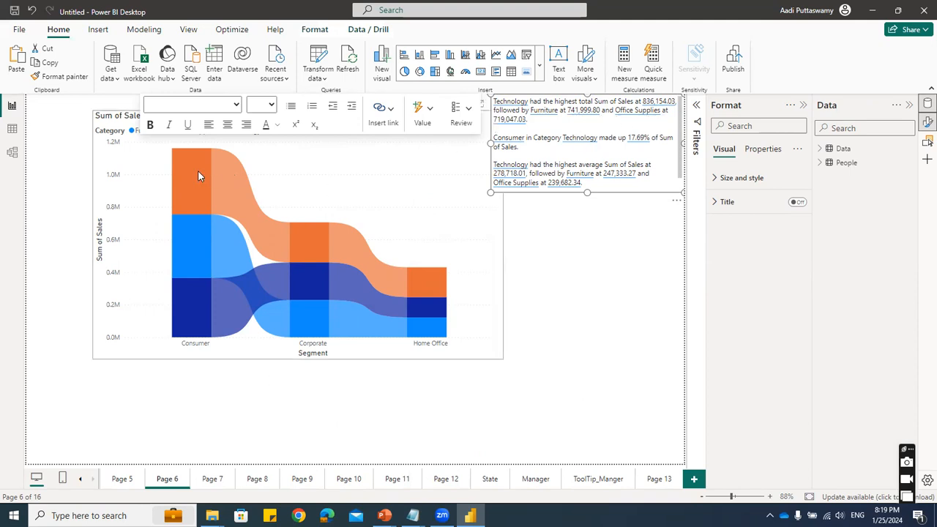
mouse_move(197, 174)
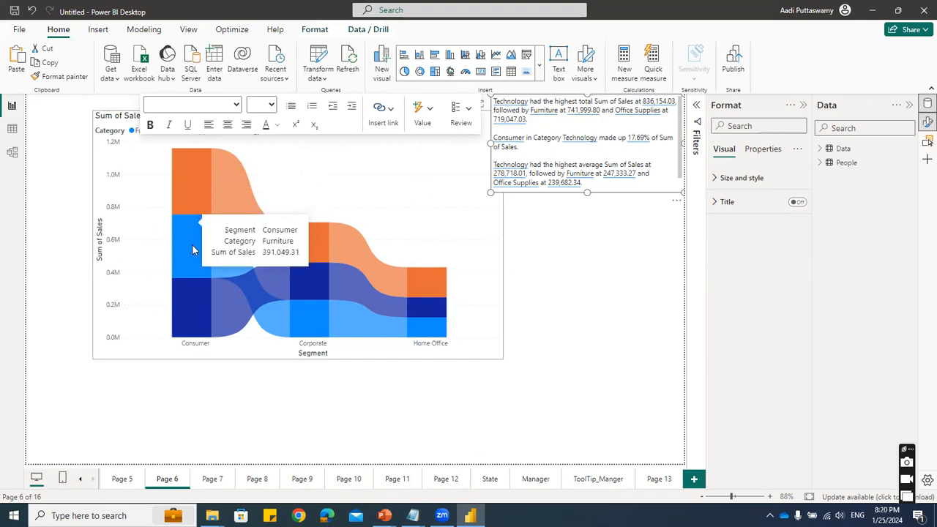
mouse_move(205, 304)
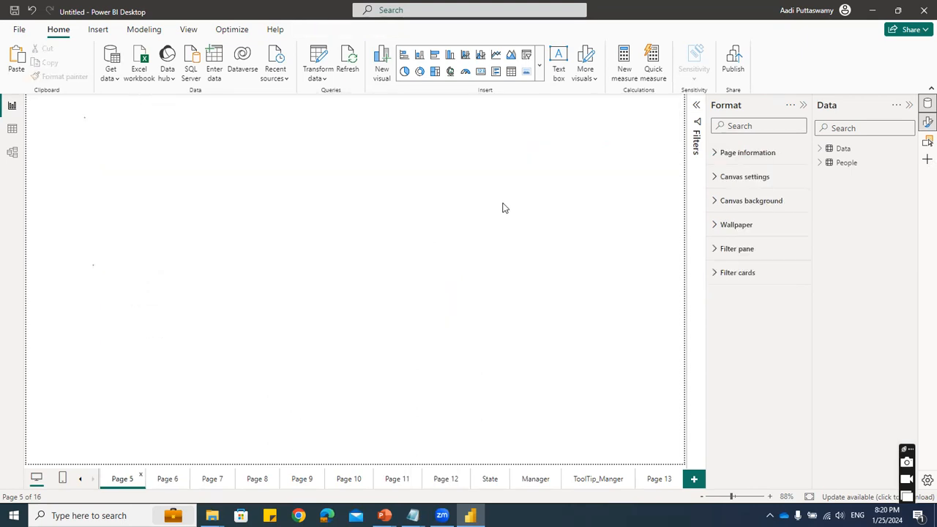
- Add a new report page with an enlarged Q&A visual placed slightly in from the page's upper-left corner
left_click(540, 66)
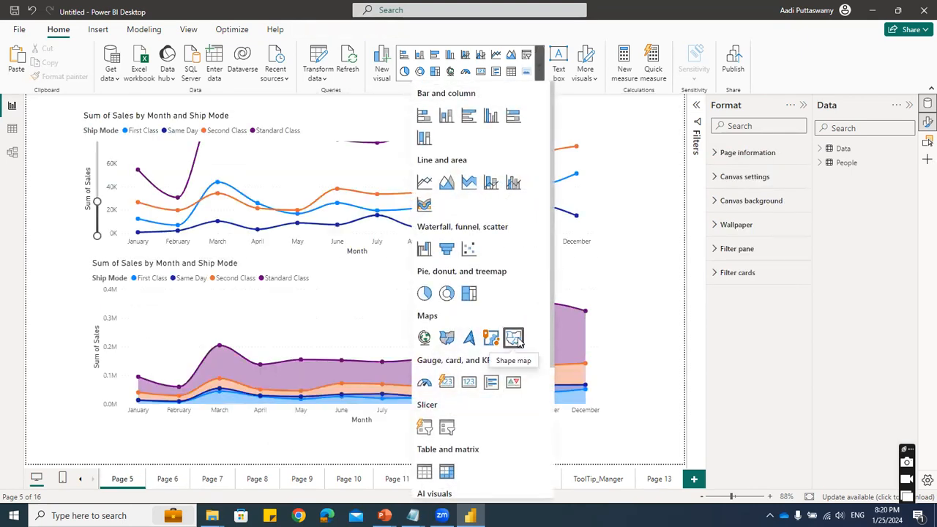
left_click(666, 196)
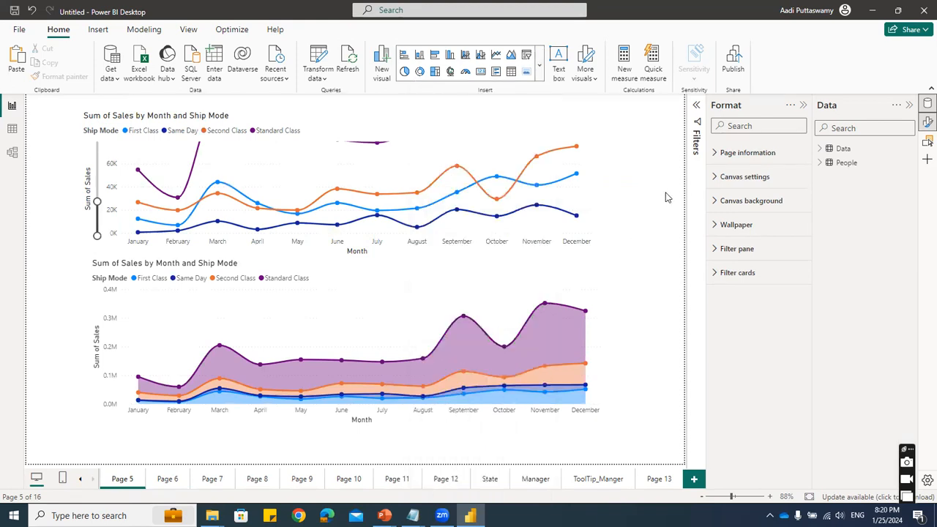
left_click(693, 479)
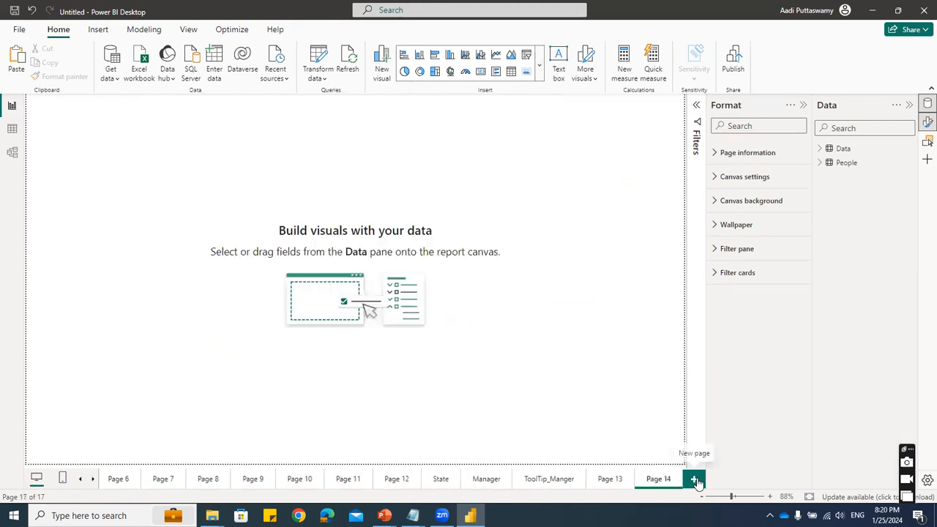
left_click(539, 66)
scroll(523, 345, "down", 3)
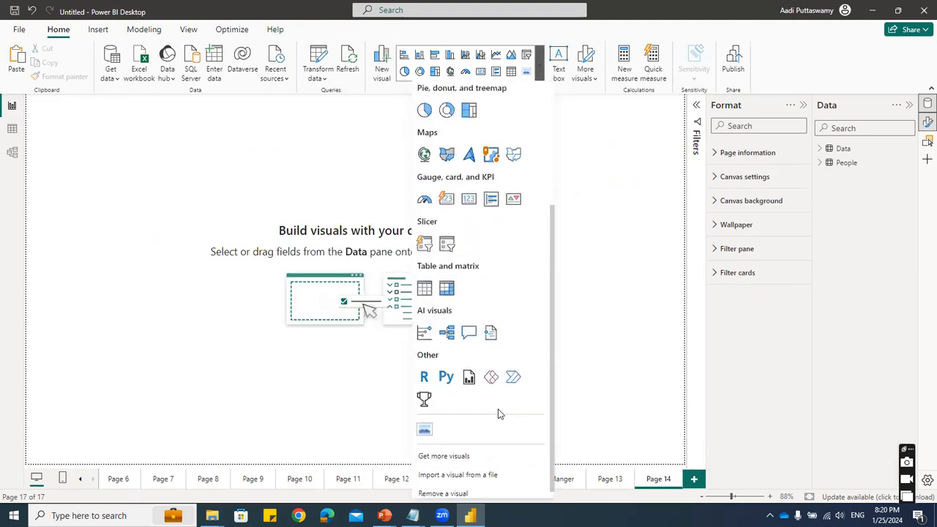
left_click(469, 325)
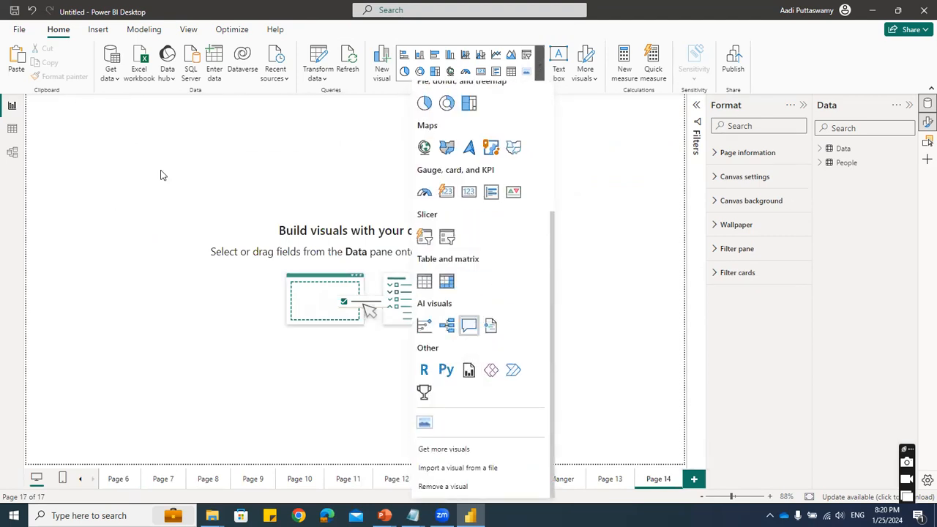
left_click_drag(175, 237, 299, 341)
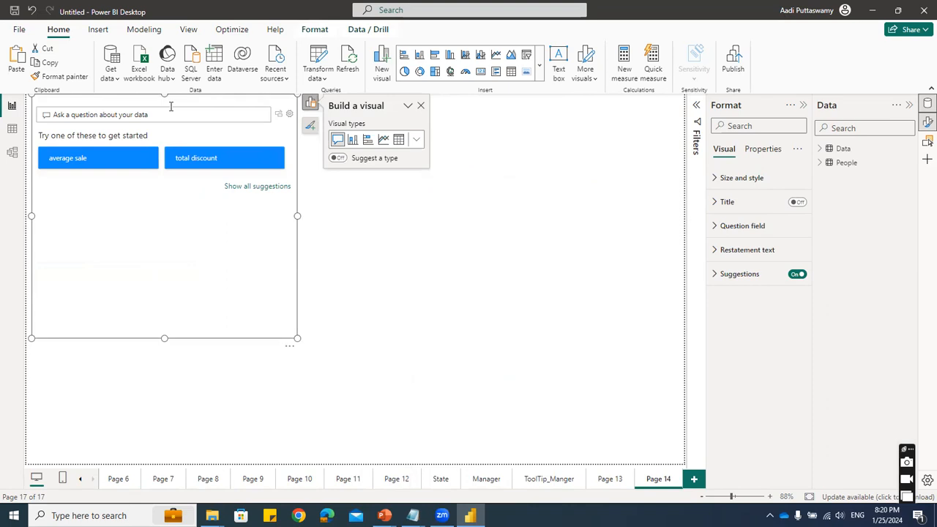
left_click_drag(290, 354, 344, 387)
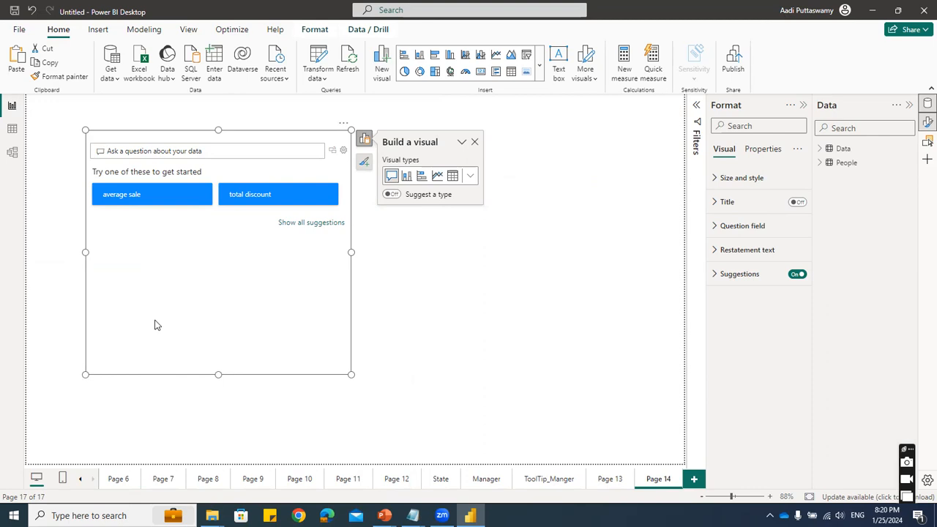
- Ask the Q&A visual "Need Sales in a map chart for each region"
type("Need Sales")
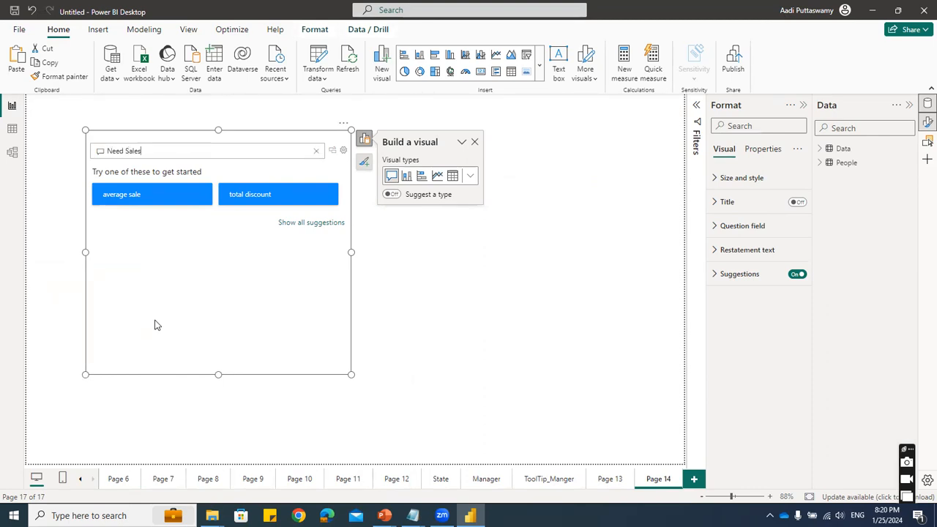
type(" in a map chart")
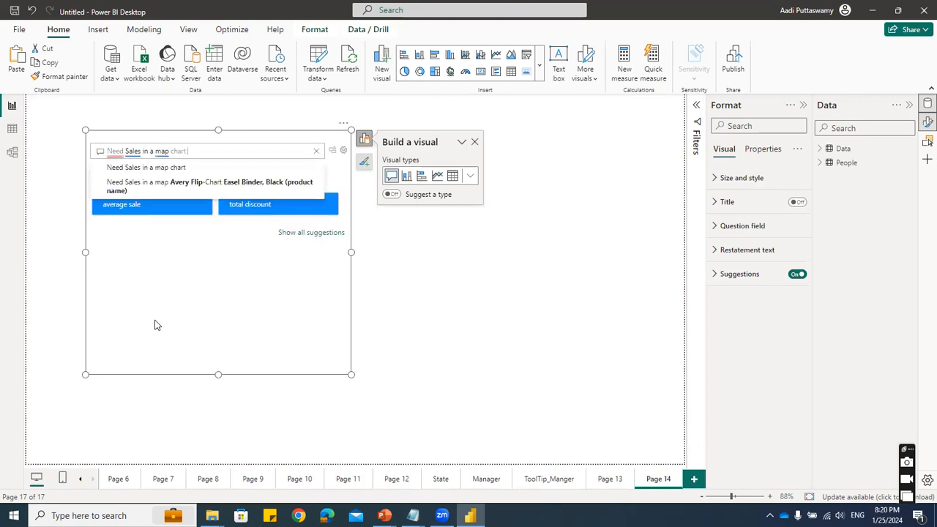
type(" for each region")
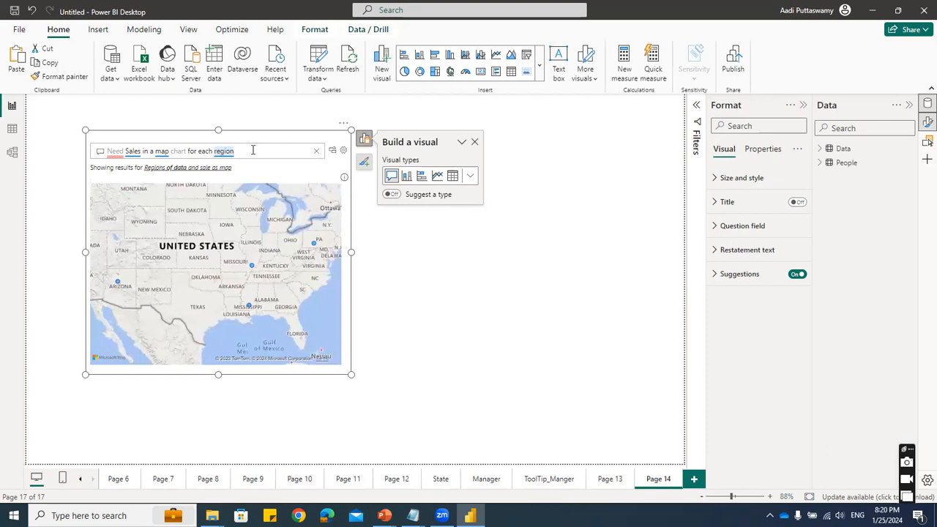
- Change the Q&A question's grouping from region to state for the sales map
key("BackSpace")
key("BackSpace")
key("BackSpace")
key("BackSpace")
key("BackSpace")
key("BackSpace")
type("s")
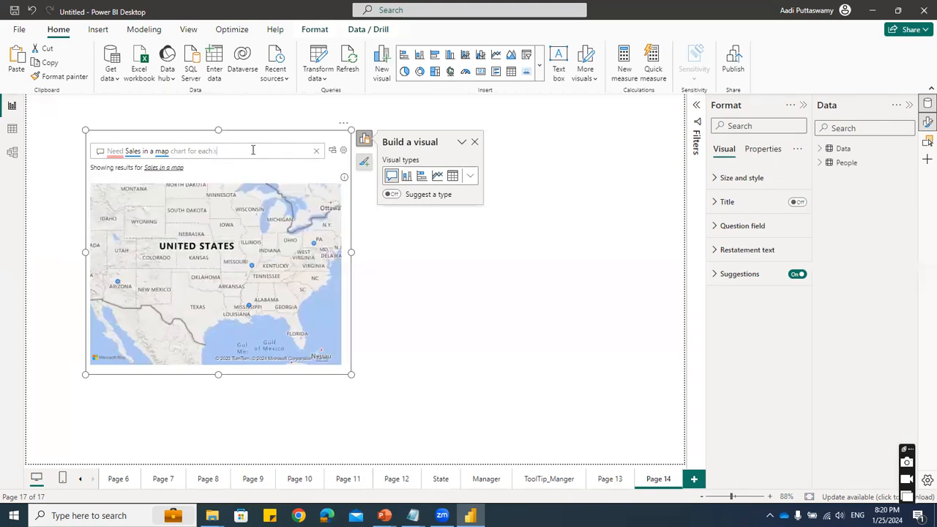
type("tate")
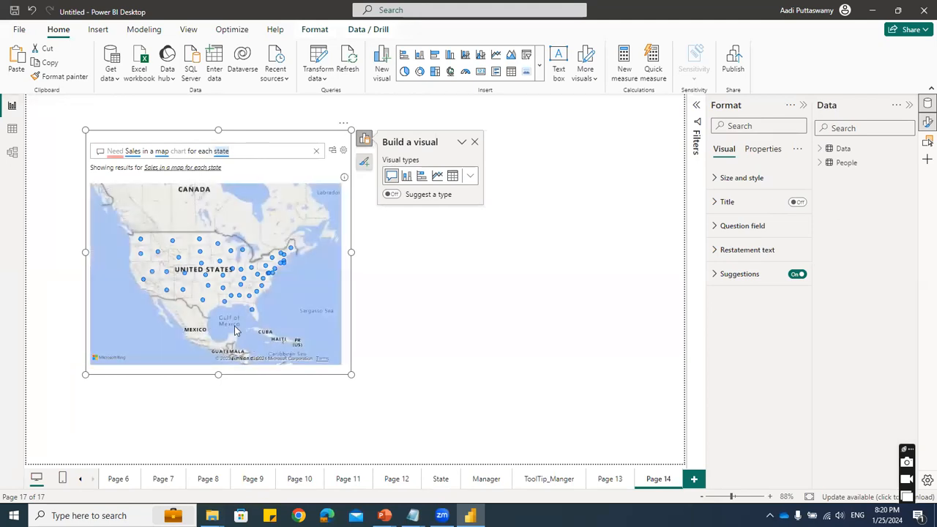
- Replace the Q&A question with "show profit and sales in column chart"
left_click_drag(237, 150, 100, 151)
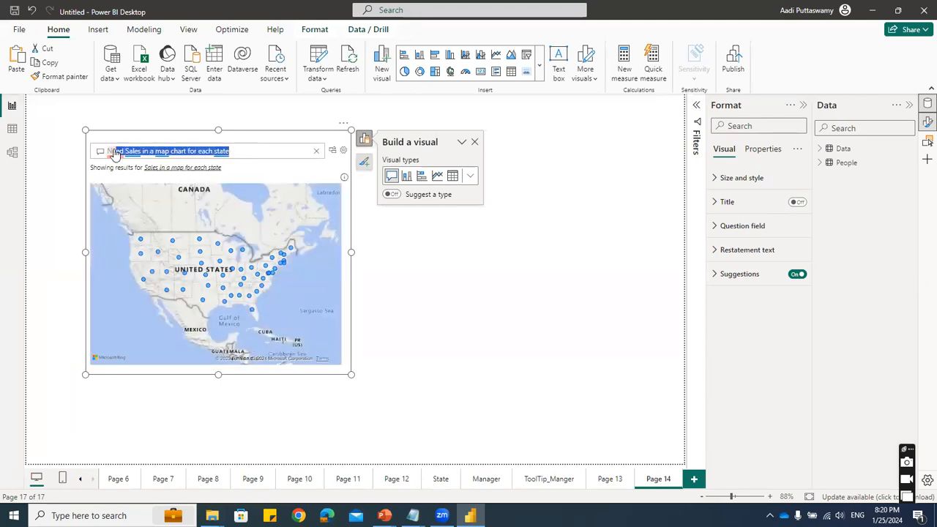
key("BackSpace")
type("show pfrof")
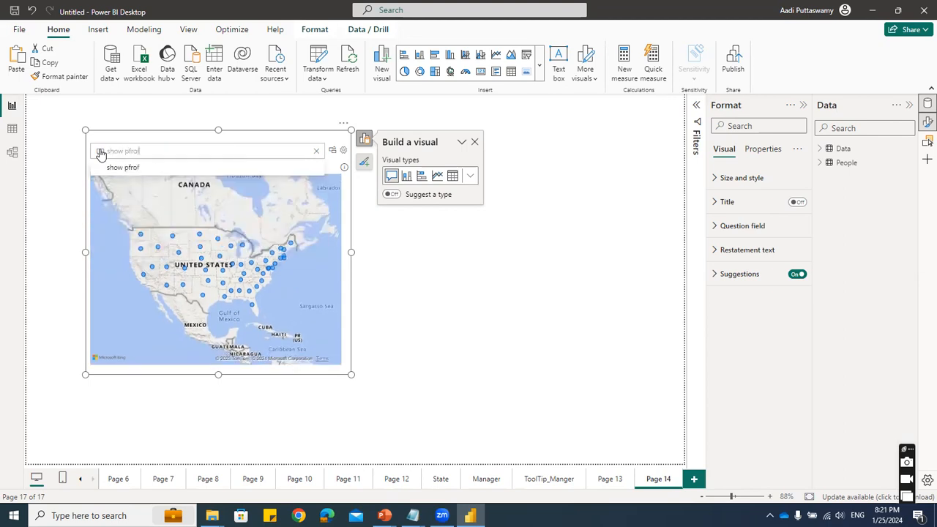
key("BackSpace")
type("rofit and")
type(" sales in colu")
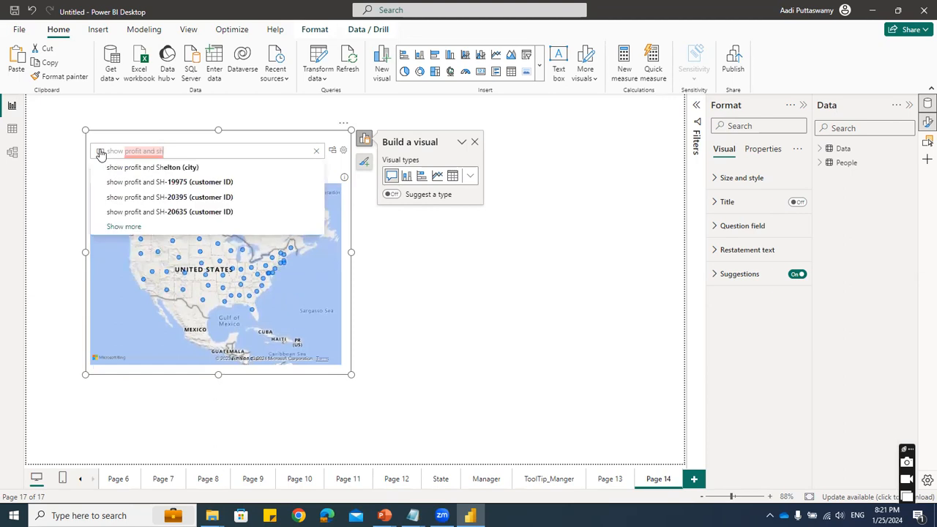
type("mn chart")
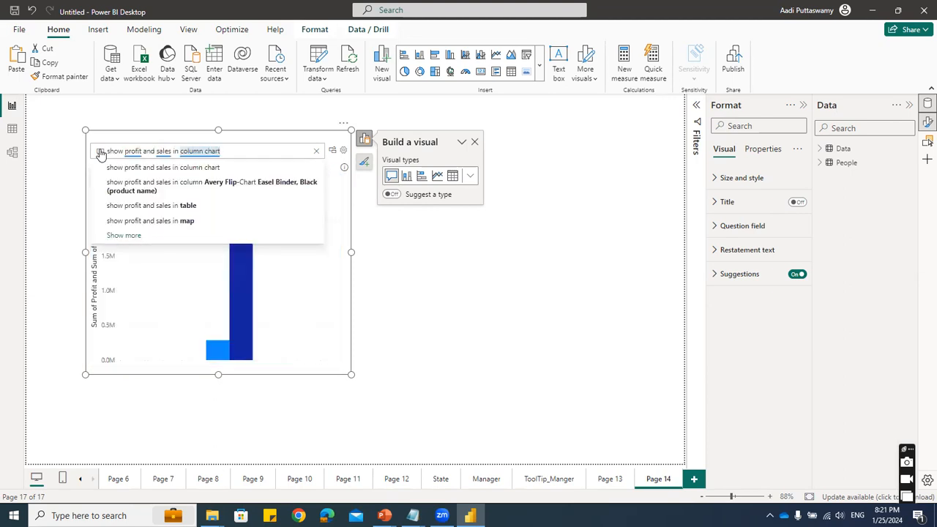
left_click(150, 168)
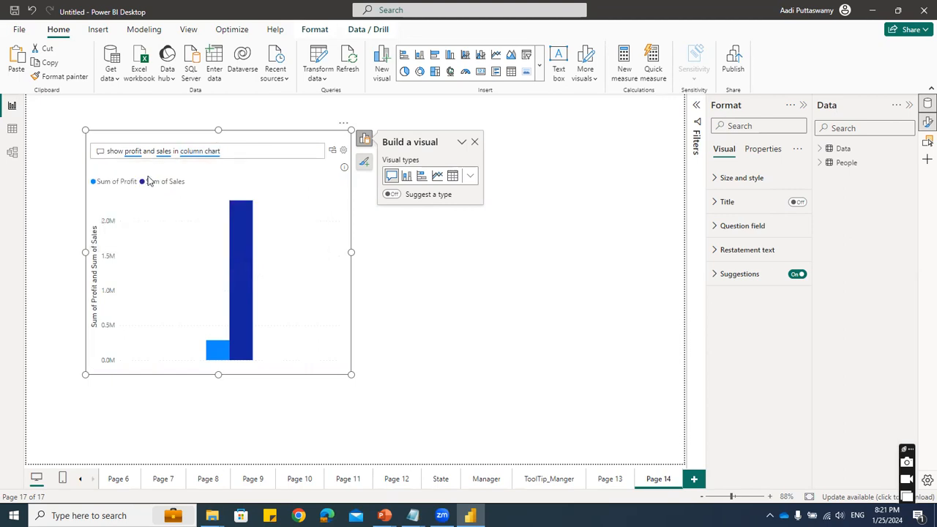
- Extend the Q&A question with "for regions" and accept the suggested wording "Profit, sale, and regions of data as clustered column chart"
left_click(253, 153)
type("for")
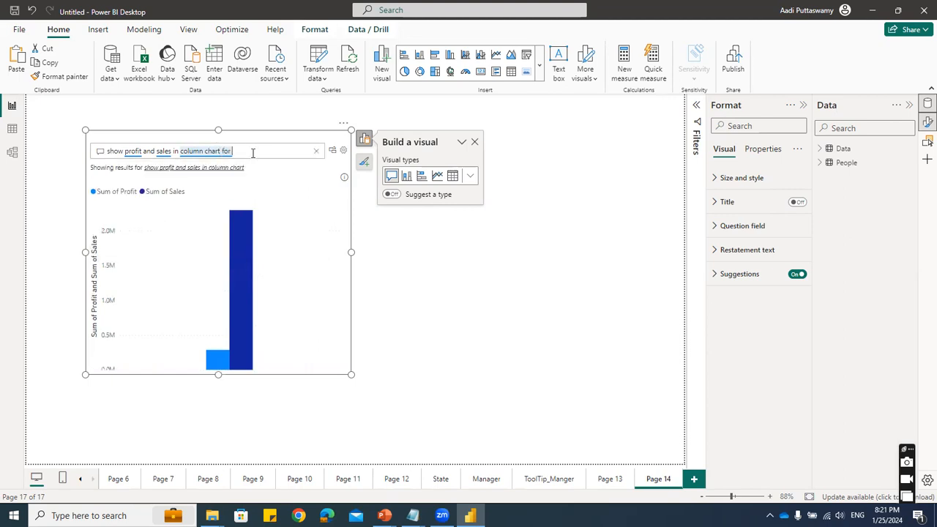
type(" region")
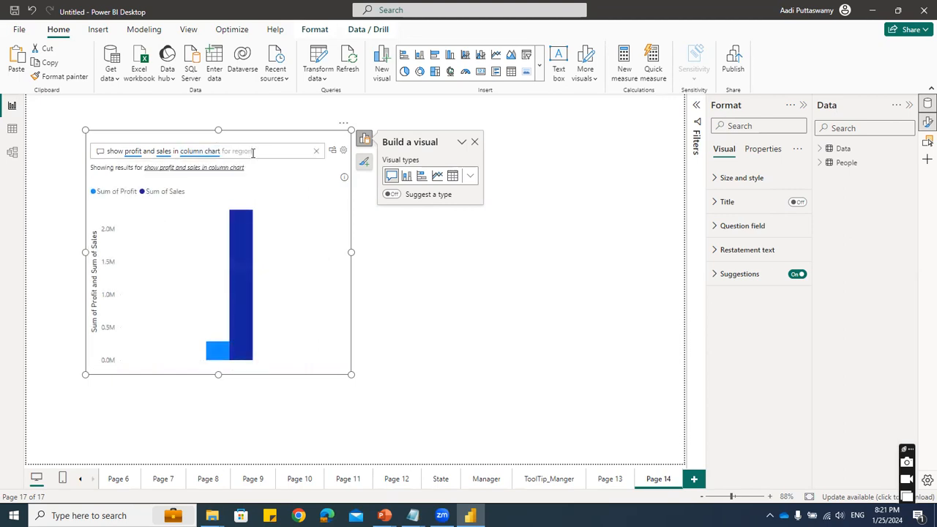
type("s")
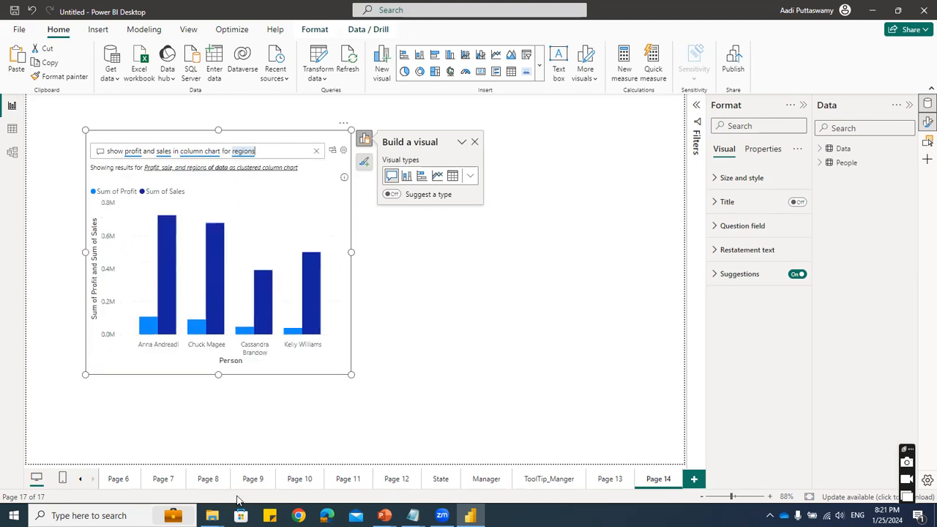
left_click(269, 167)
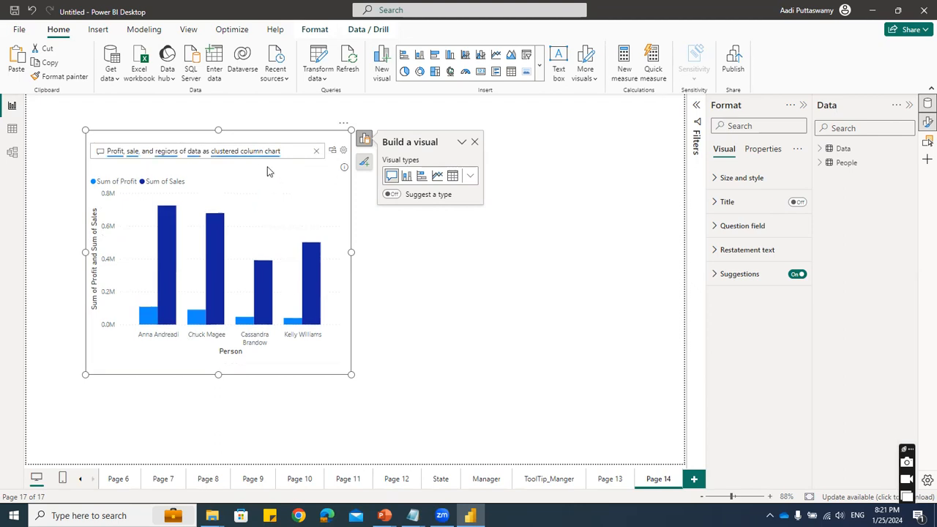
- Replace the Q&A question with "show profit and sales for regions in column chart"
left_click_drag(295, 148, 87, 152)
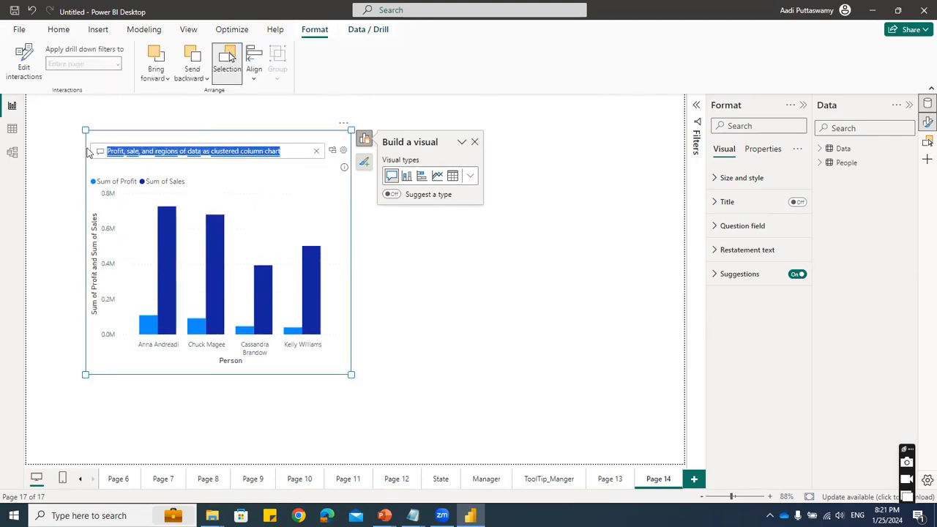
type("show prof")
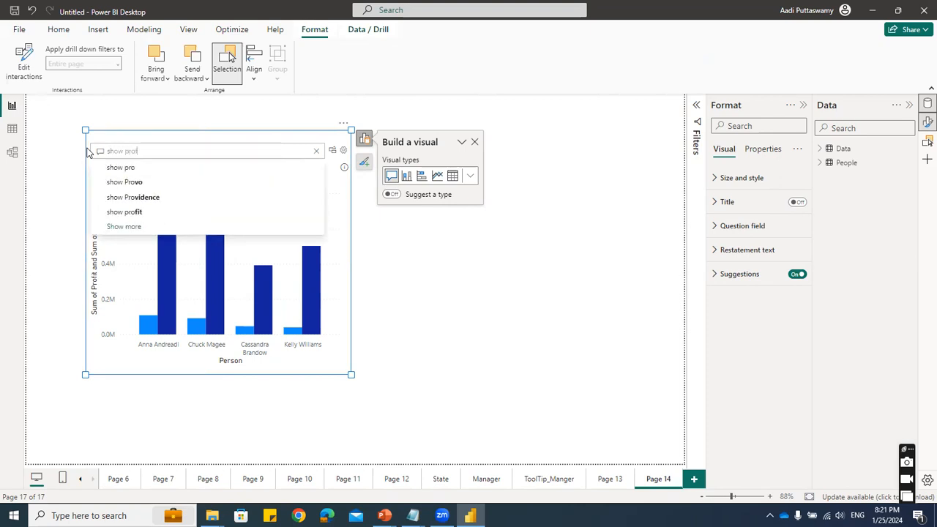
type("it and sa")
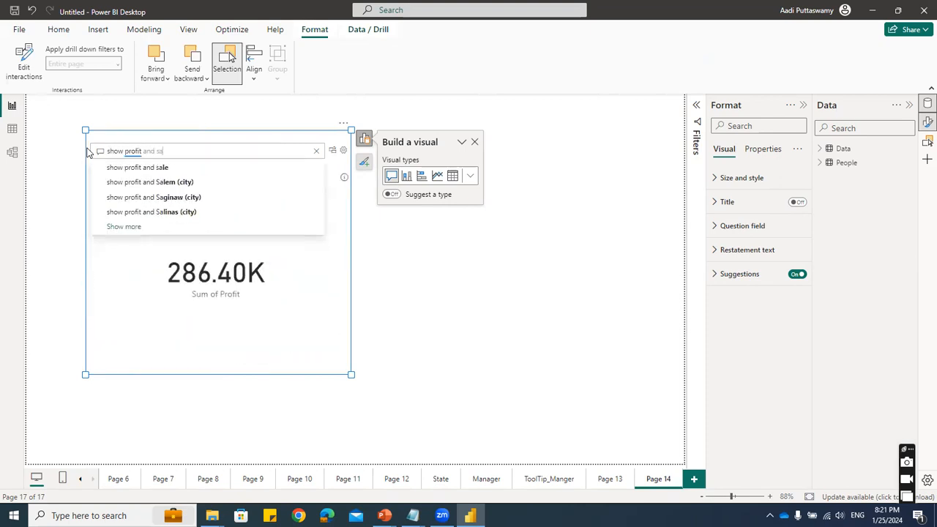
type("les for regions")
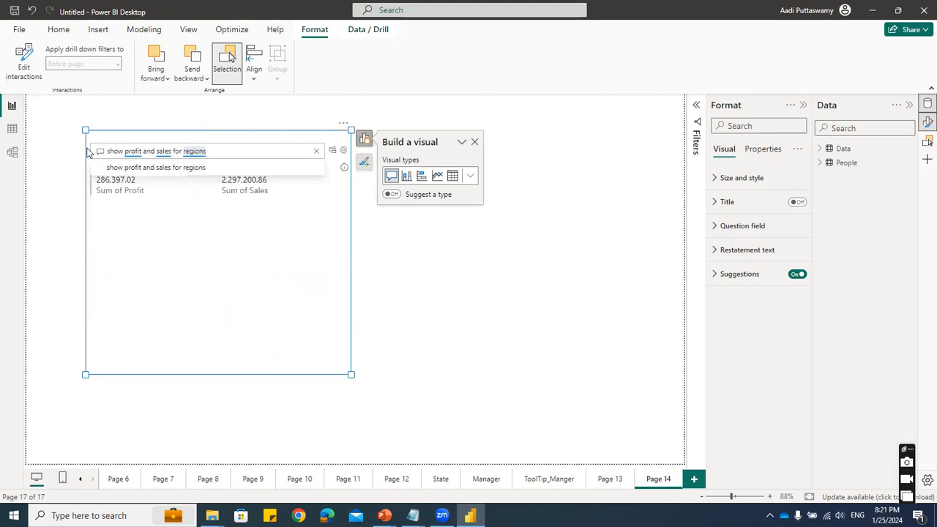
key("Return")
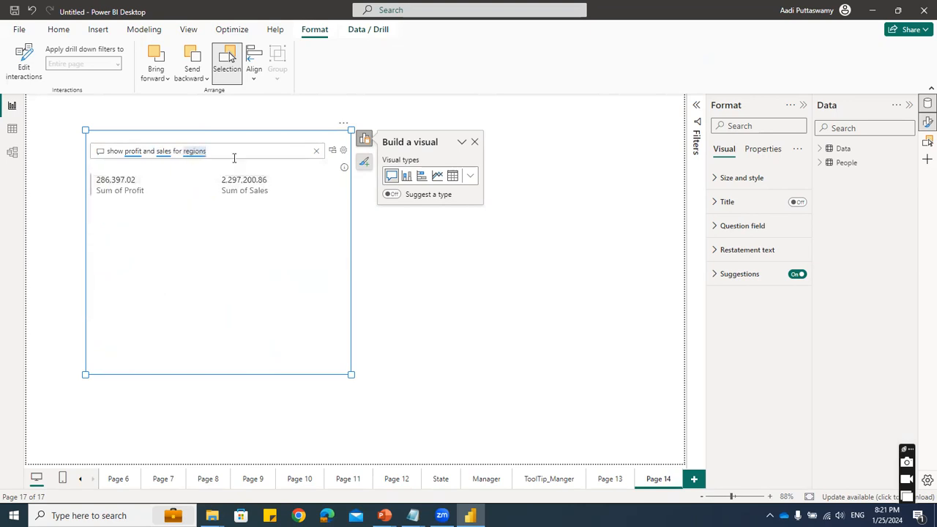
type("column chart")
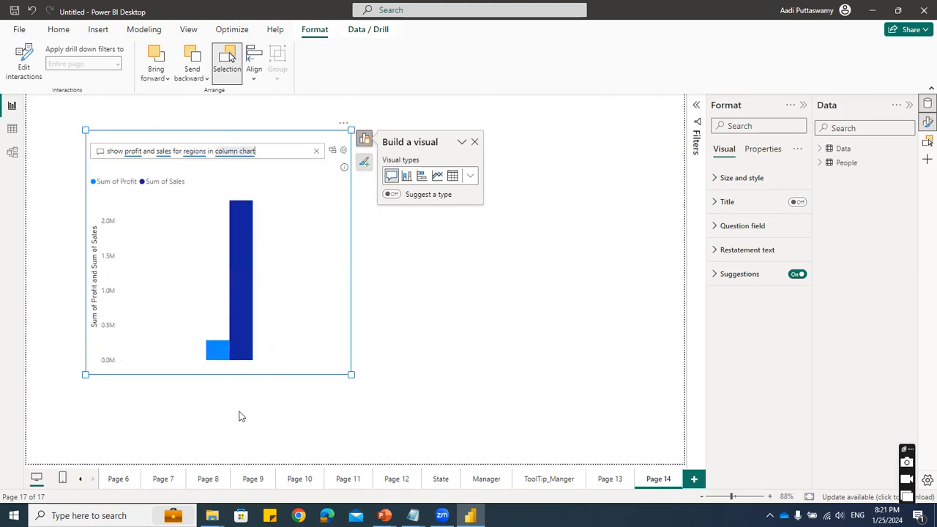
left_click_drag(283, 151, 118, 153)
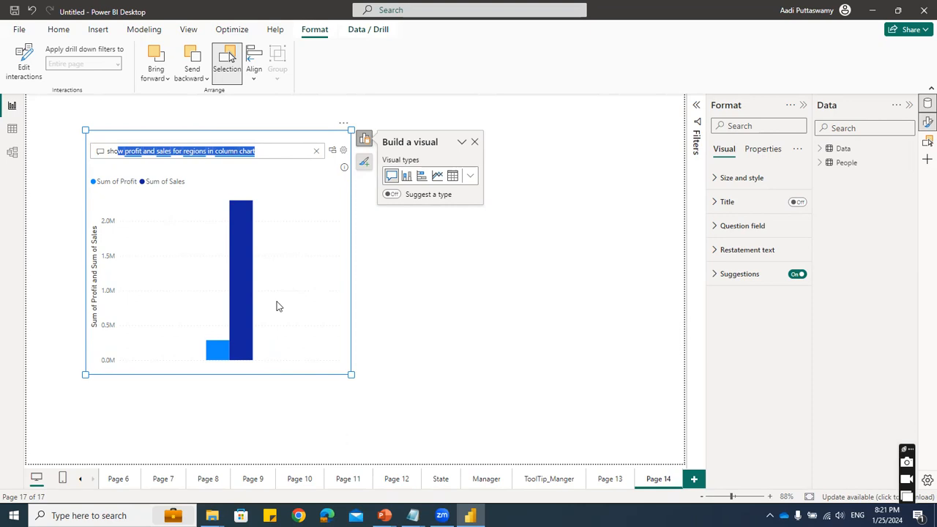
- Add a new report page with a Decomposition tree visual and move it slightly in from the page's upper-left corner
left_click(688, 482)
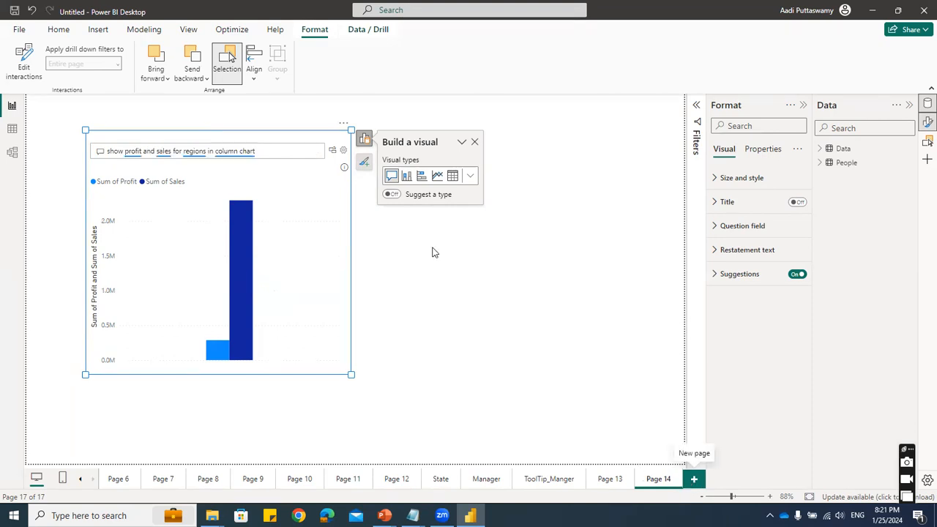
left_click(540, 64)
scroll(475, 249, "down", 5)
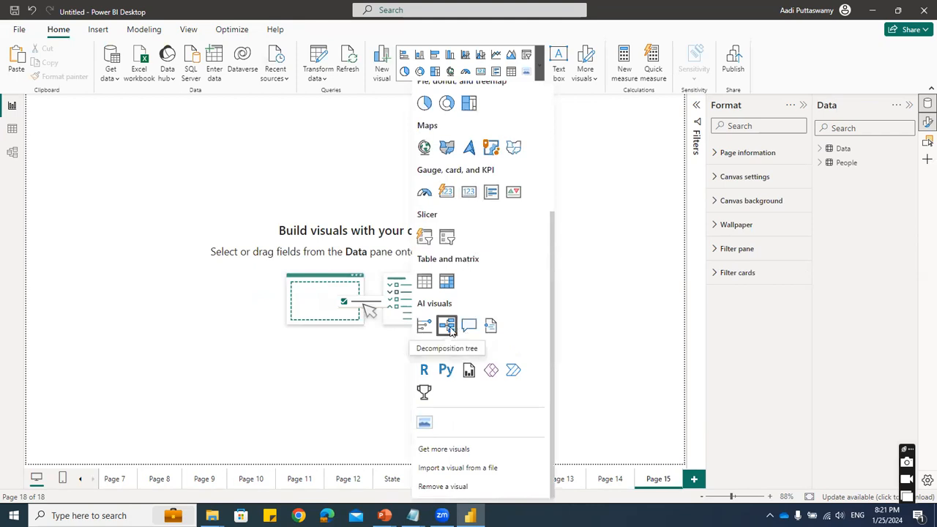
left_click(447, 326)
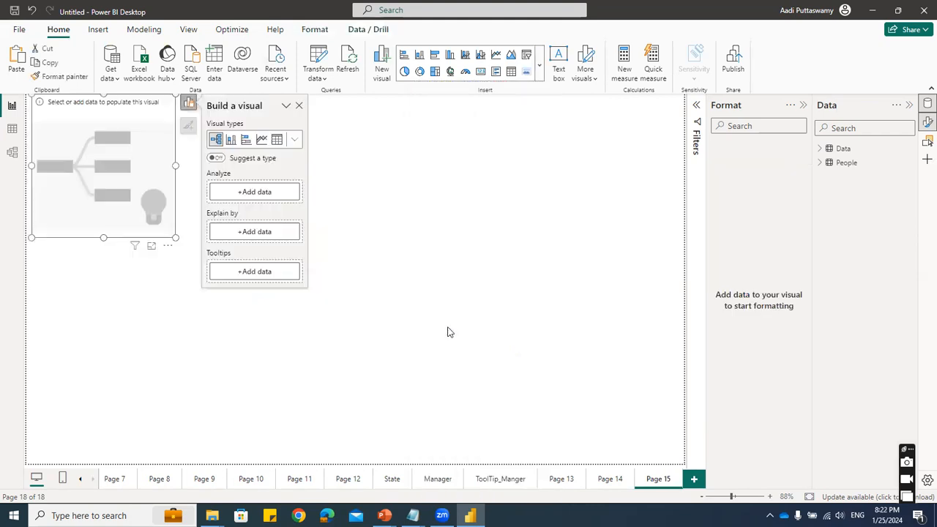
left_click_drag(152, 110, 177, 154)
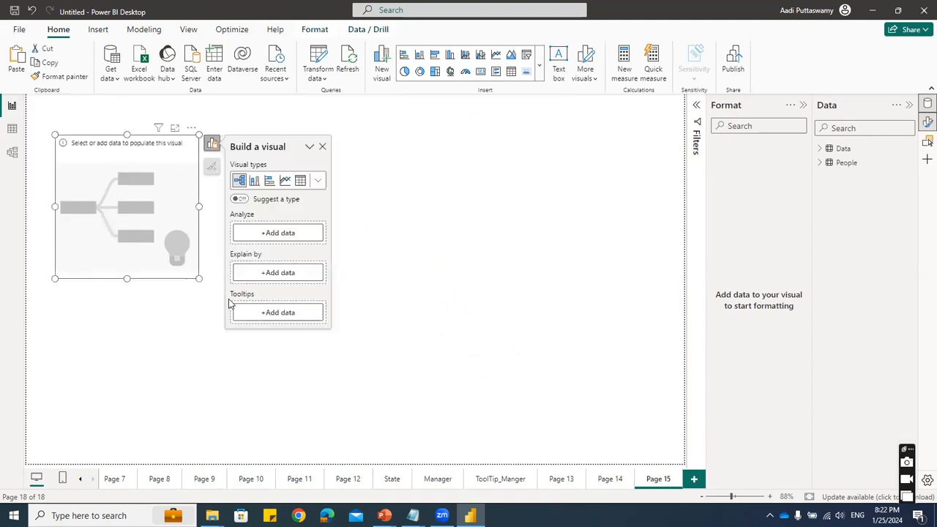
- Set Sales as the field to analyze in the decomposition tree and enlarge the visual in both directions
left_click(273, 236)
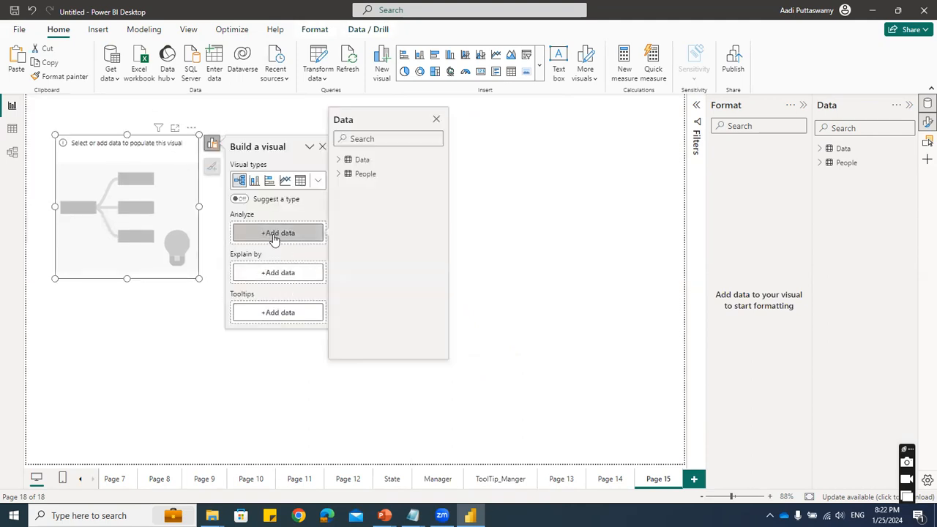
left_click(339, 158)
scroll(387, 300, "down", 3)
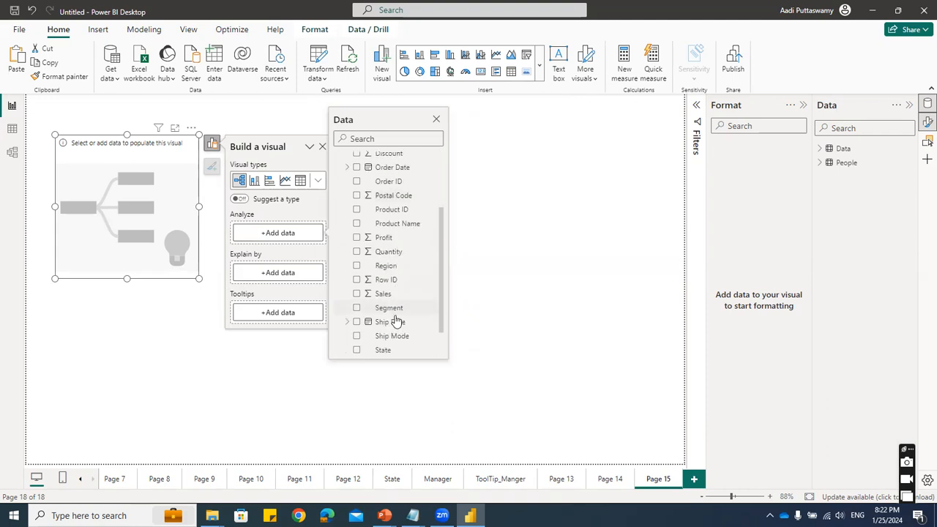
left_click(396, 296)
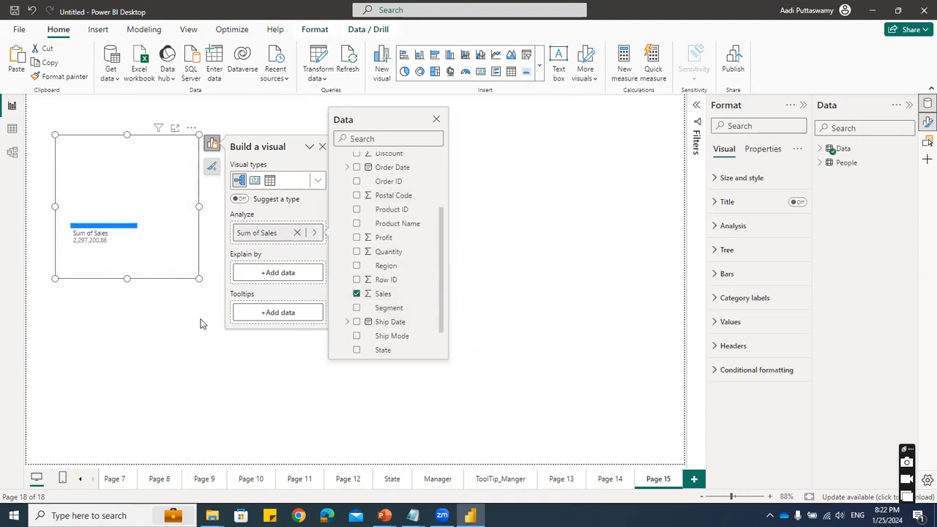
left_click(228, 304)
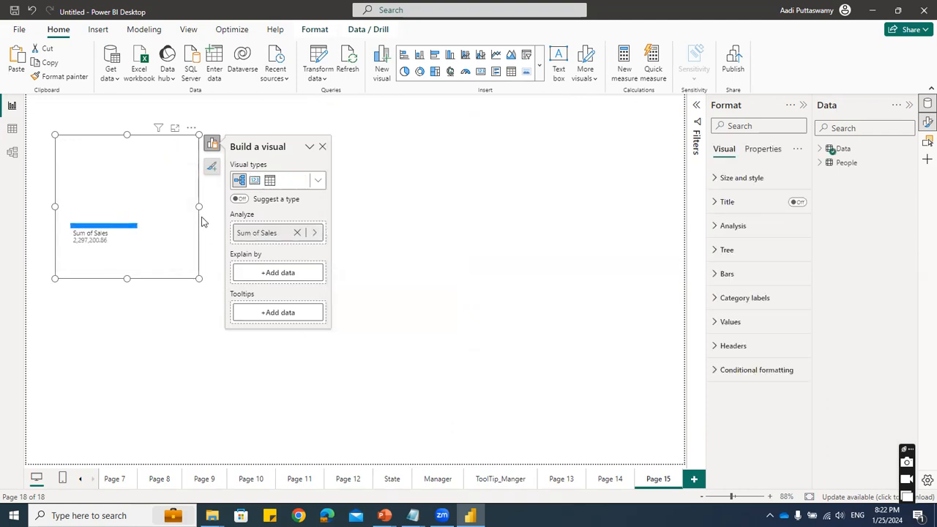
left_click_drag(200, 205, 221, 212)
left_click_drag(220, 277, 271, 343)
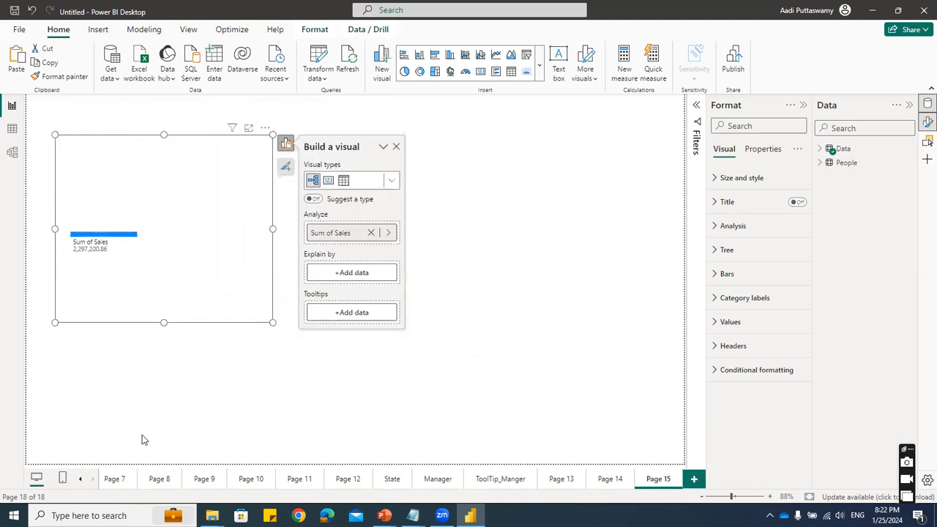
- Add Region as an Explain by field and split Sum of Sales using the High value option
left_click(338, 273)
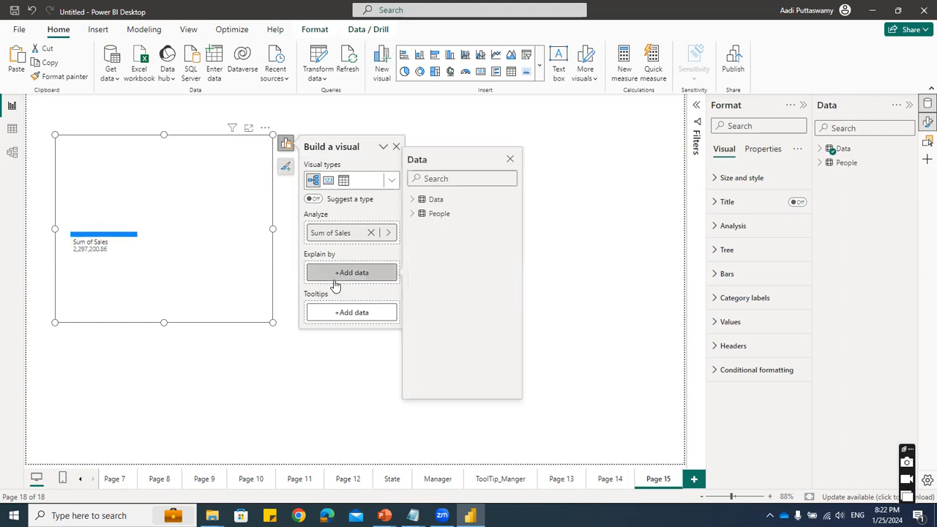
left_click(414, 201)
scroll(467, 350, "down", 4)
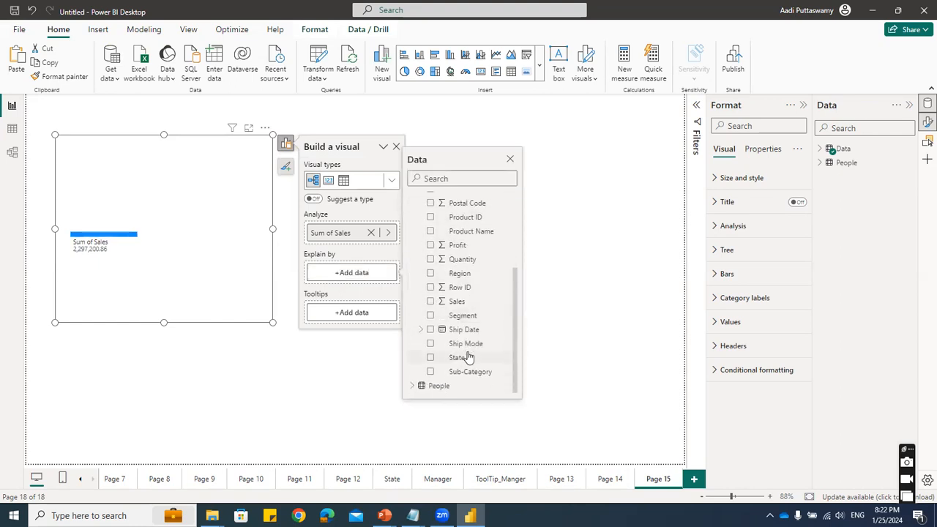
left_click(431, 273)
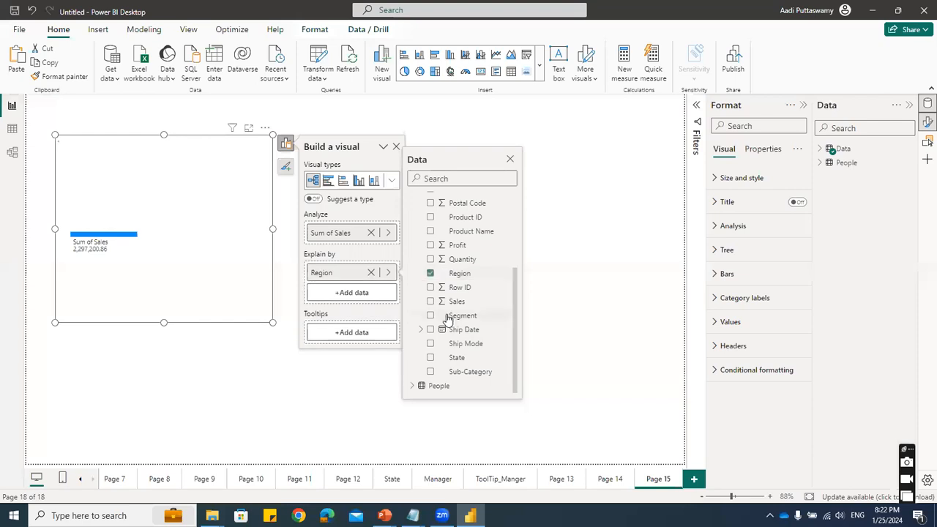
left_click(143, 237)
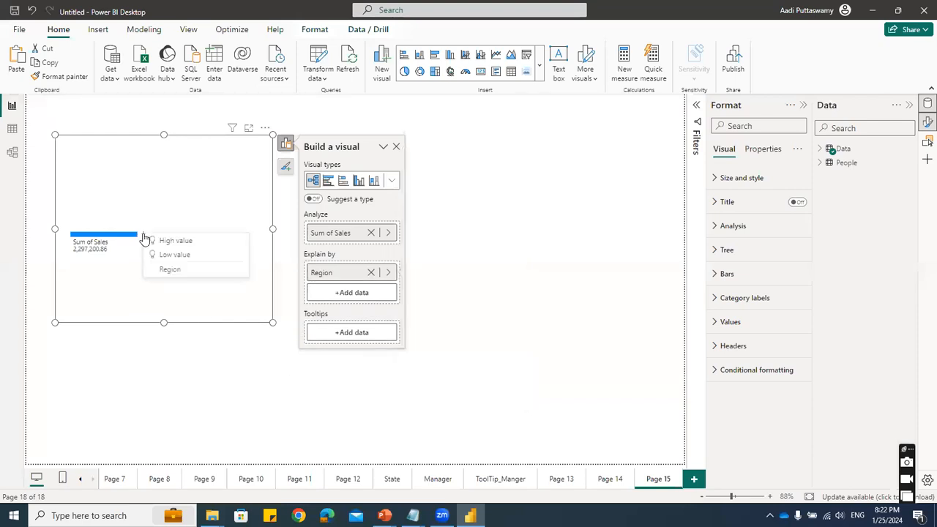
left_click(192, 285)
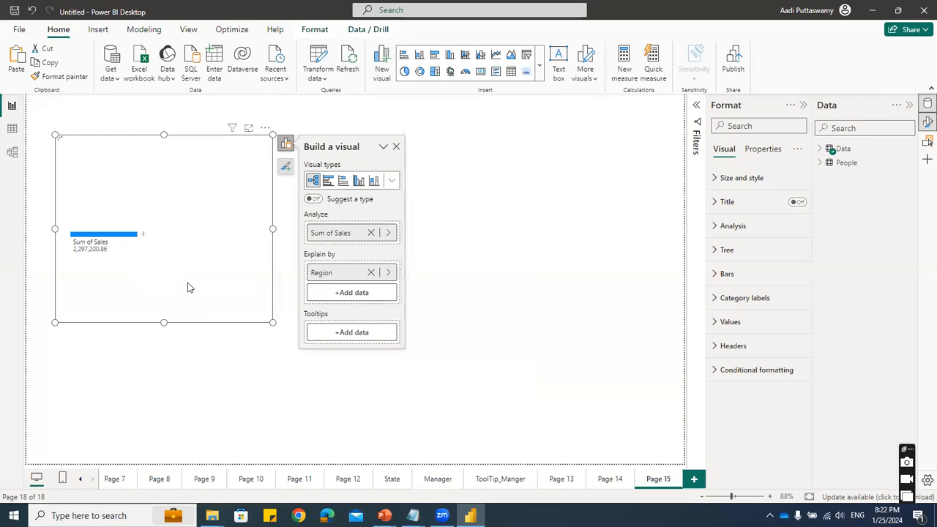
left_click(145, 238)
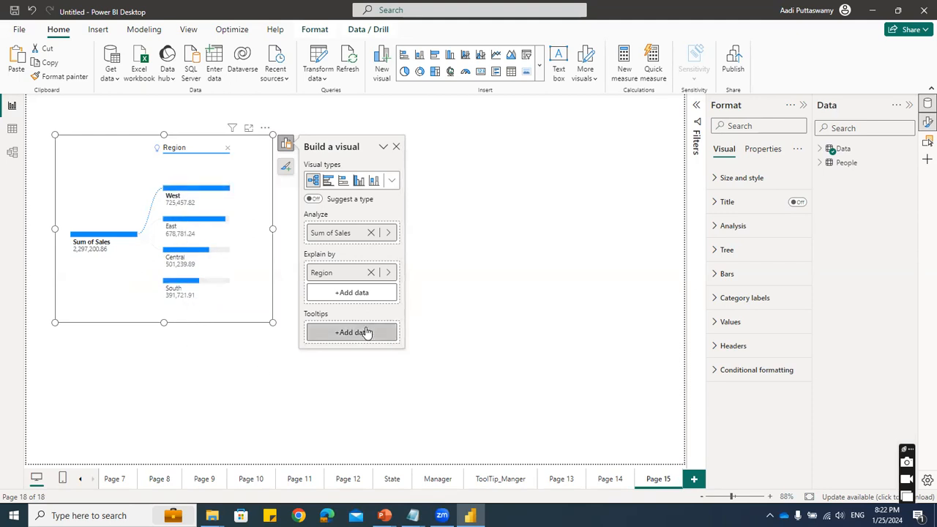
- Add Ship Mode as an Explain by field, widen the decomposition tree, and split Standard Class using the Low value option
left_click(348, 292)
left_click(419, 218)
scroll(483, 388, "down", 5)
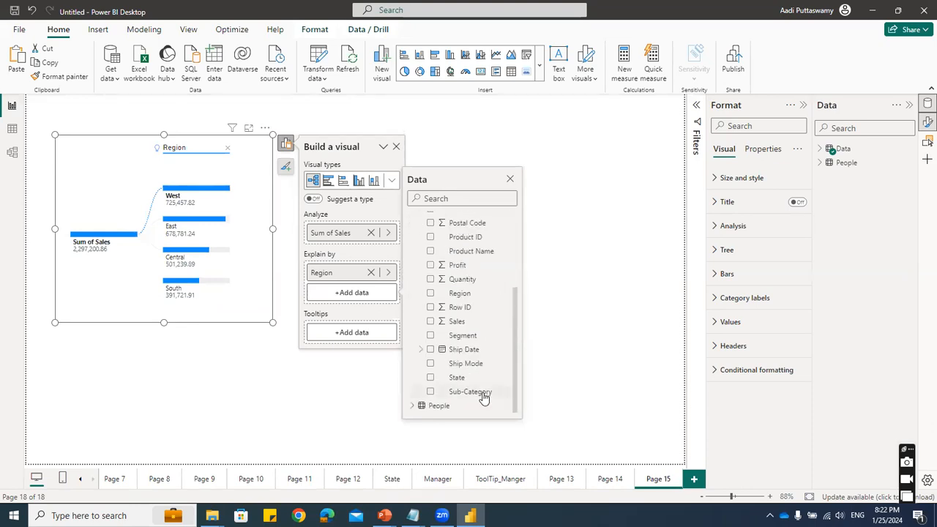
left_click(435, 362)
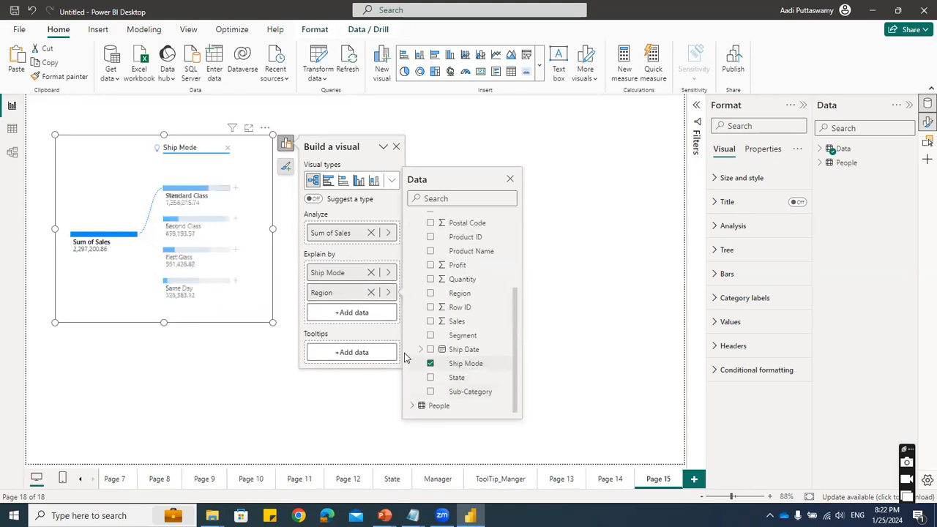
left_click(235, 189)
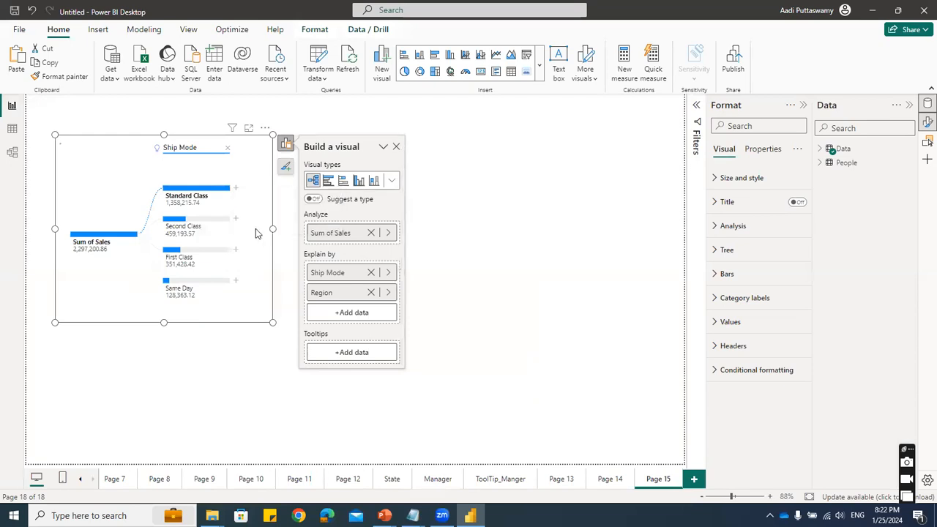
left_click_drag(272, 229, 492, 228)
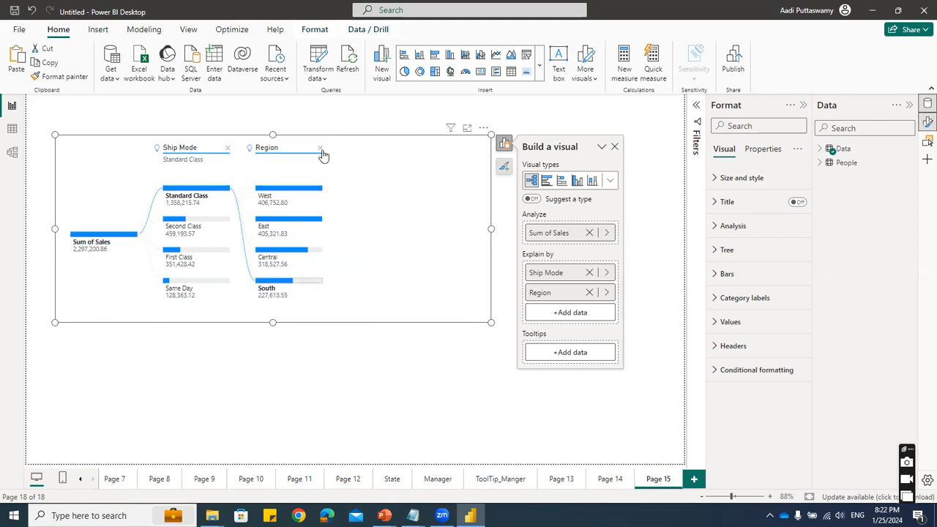
- Remove the tree's existing split levels, break down Sum of Sales by Ship Mode, and split Standard Class by Region
left_click(227, 148)
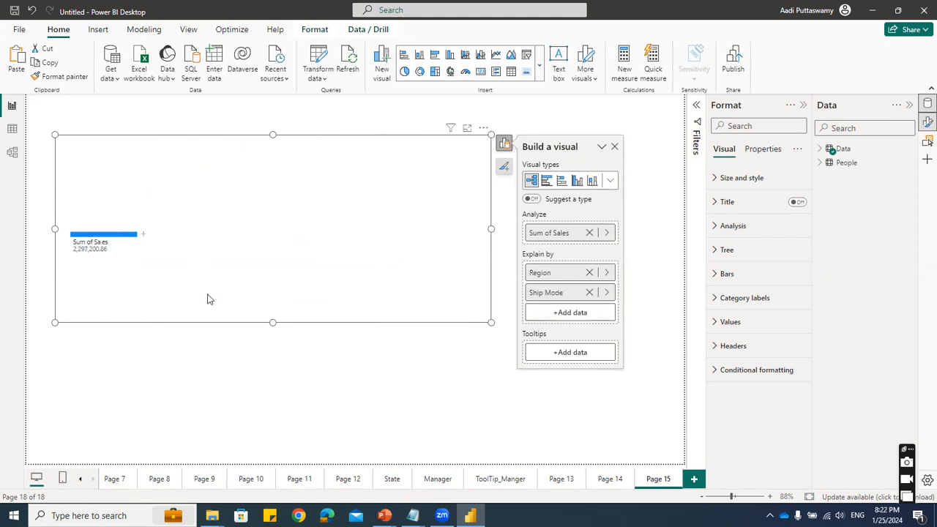
left_click(145, 234)
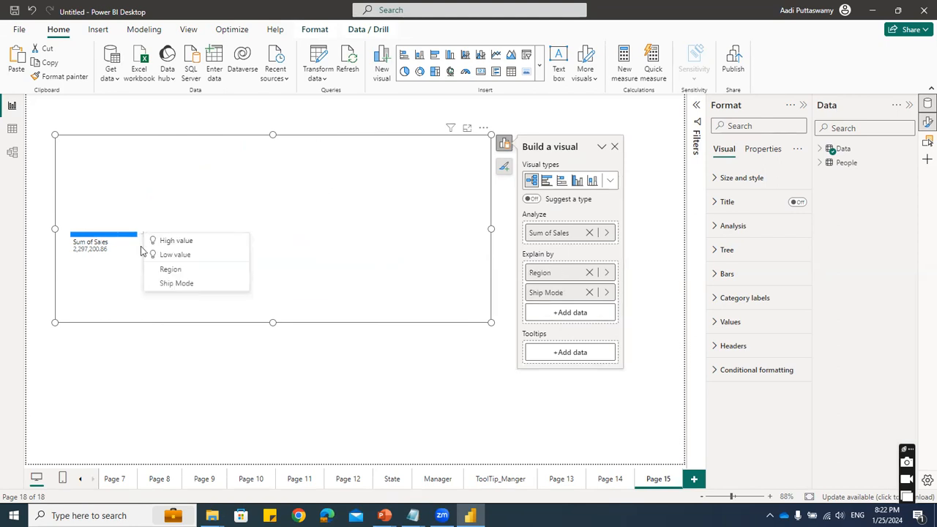
left_click(181, 285)
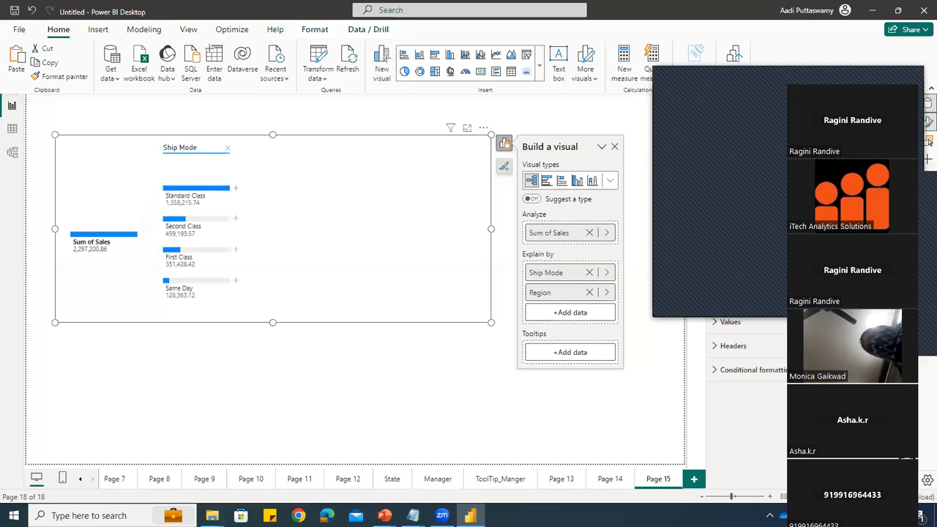
left_click(236, 188)
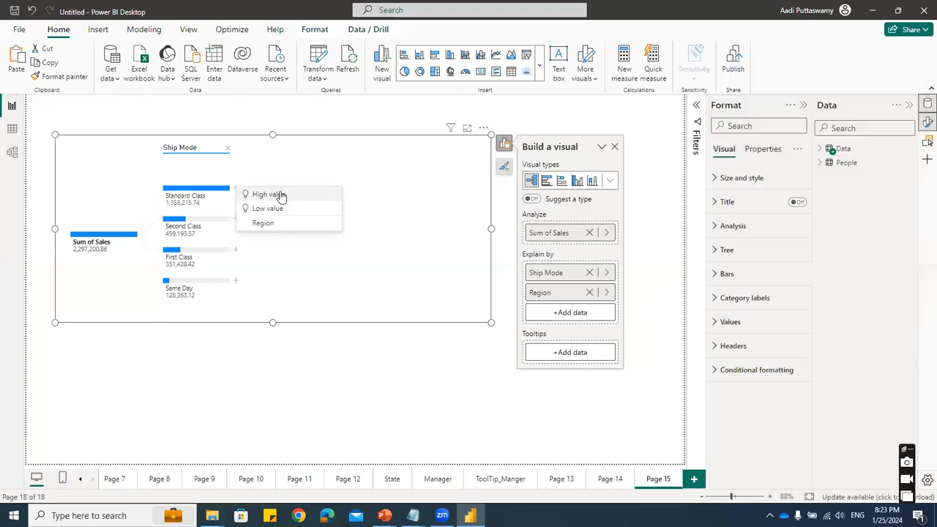
left_click(276, 222)
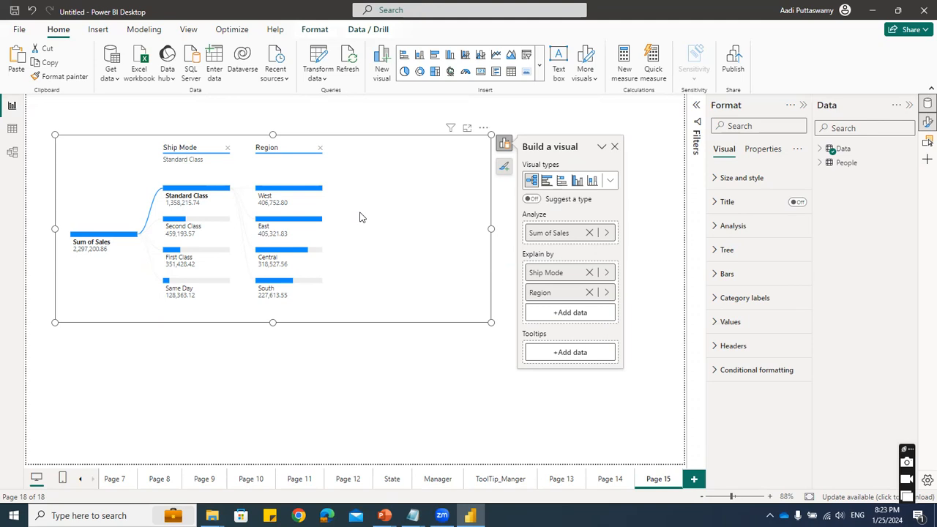
- Add a new report page with a Key influencers visual, enlarge it, and move it in from the page's upper-left corner
left_click(693, 479)
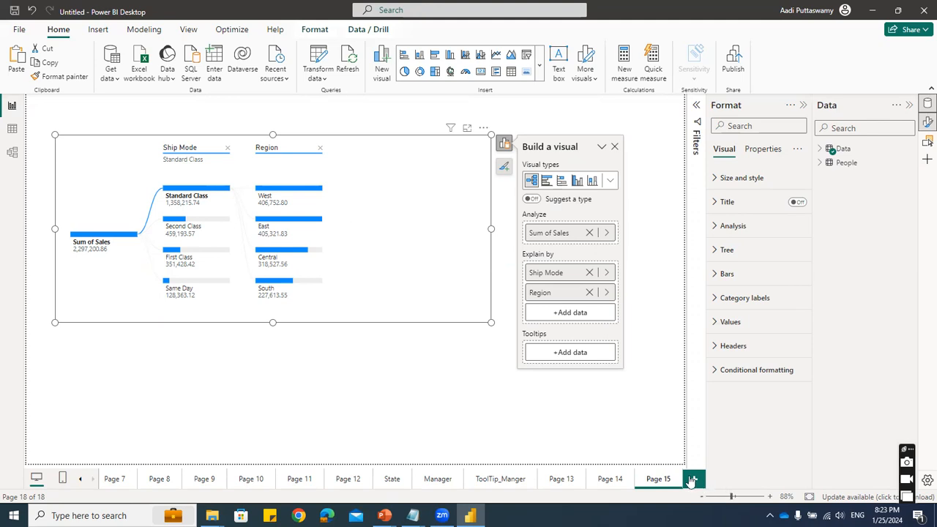
left_click(541, 72)
scroll(454, 315, "down", 3)
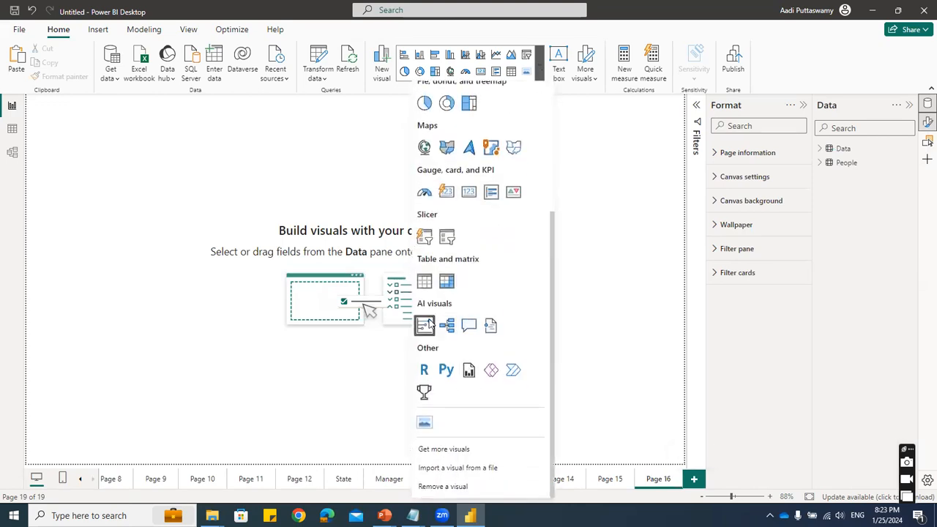
left_click(425, 326)
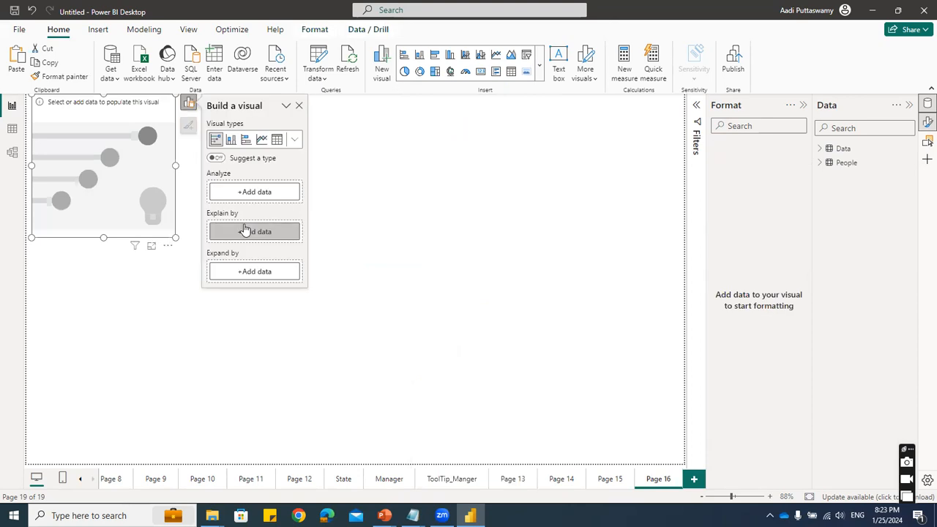
left_click_drag(176, 238, 245, 295)
left_click_drag(211, 141, 220, 152)
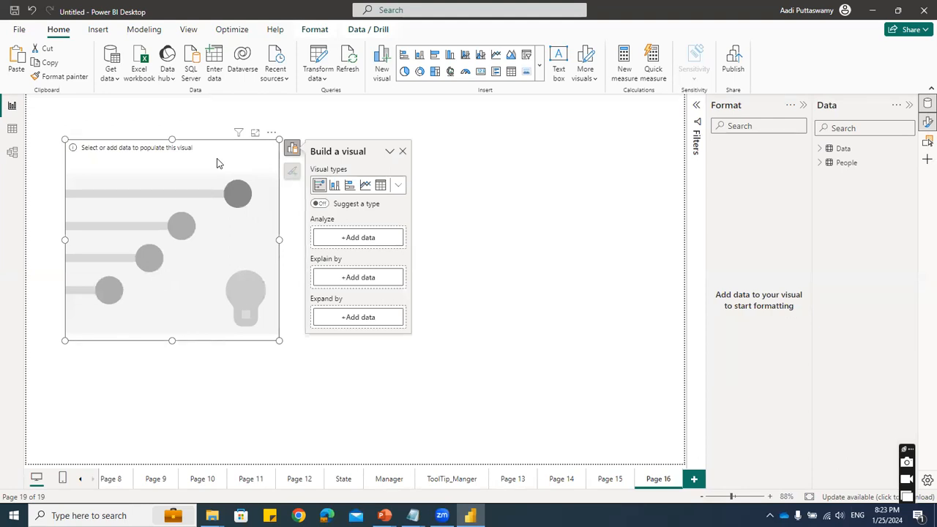
- Set Sales from the Data table as the field to analyze in the Key influencers visual
left_click(344, 238)
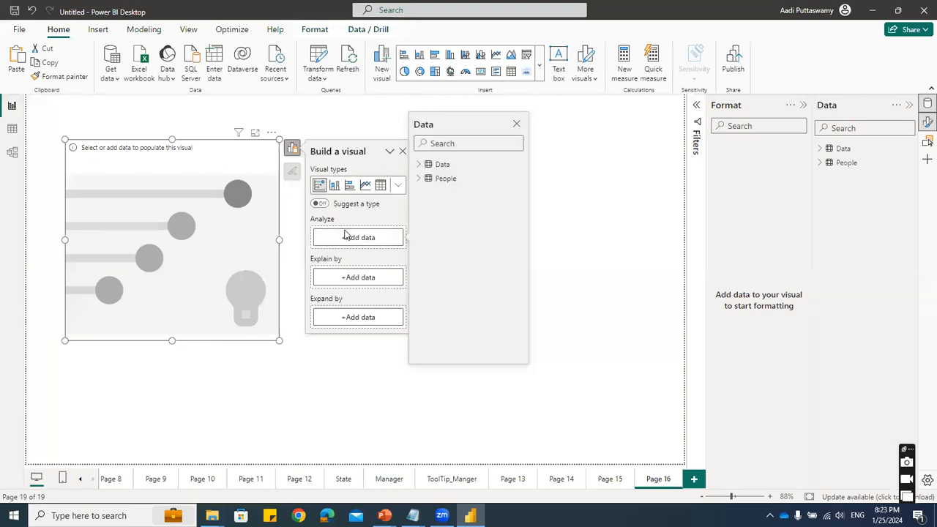
left_click(419, 164)
scroll(463, 325, "down", 2)
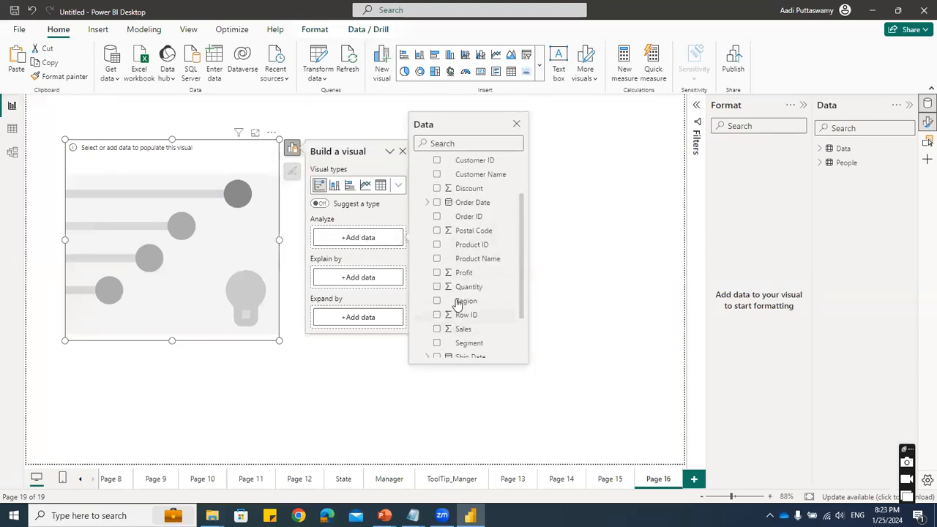
left_click(437, 328)
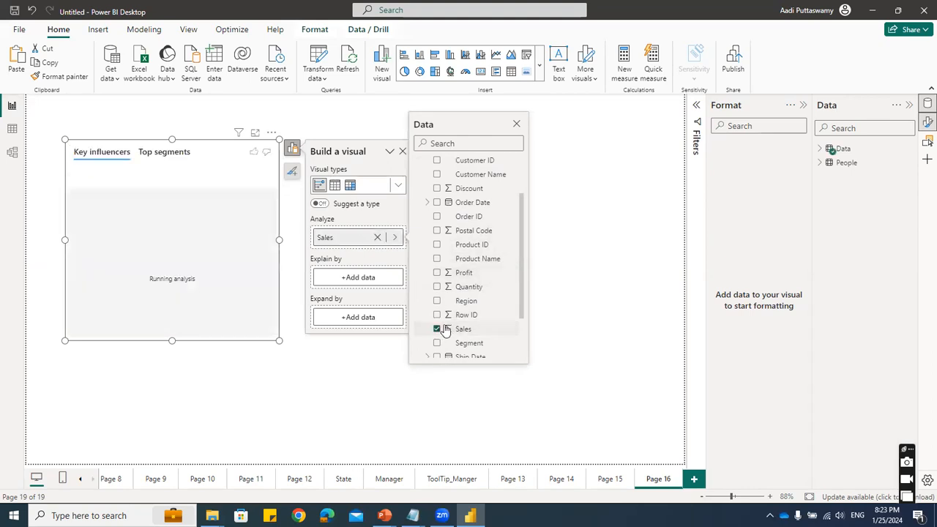
- Add Region and Sub-Category as Explain by fields of the Key influencers visual and enlarge the visual
left_click(344, 277)
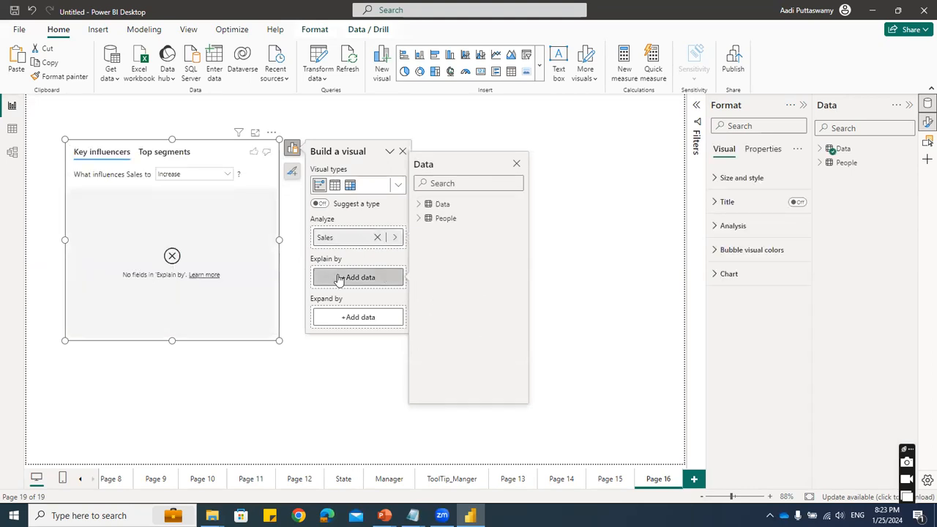
left_click(420, 205)
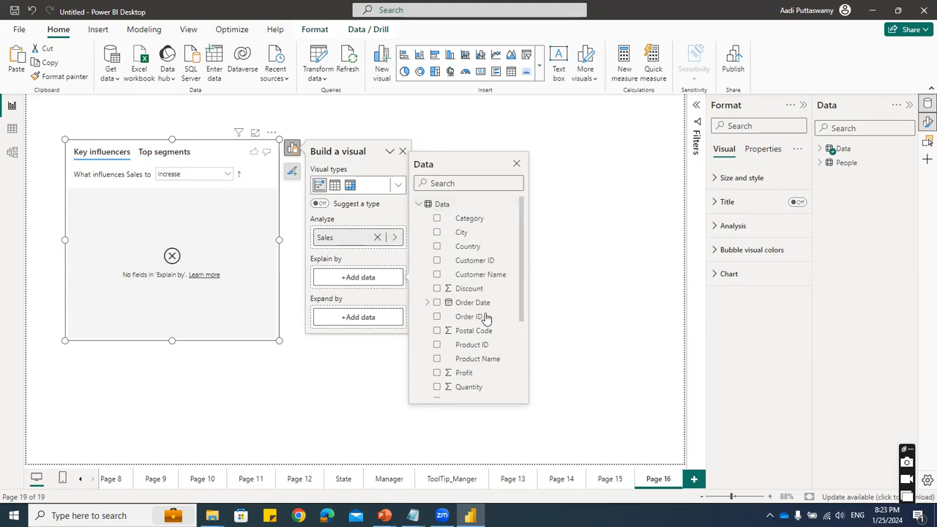
scroll(477, 315, "down", 2)
left_click(437, 340)
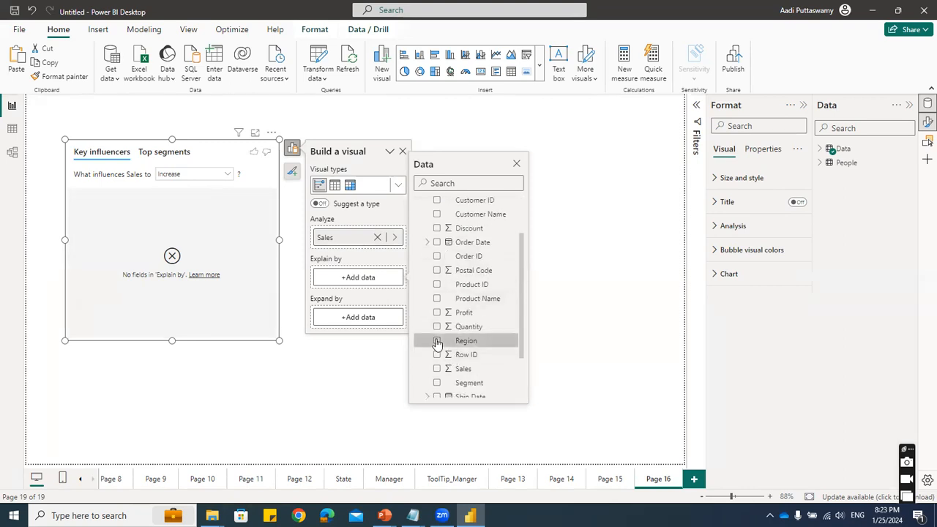
scroll(439, 340, "down", 3)
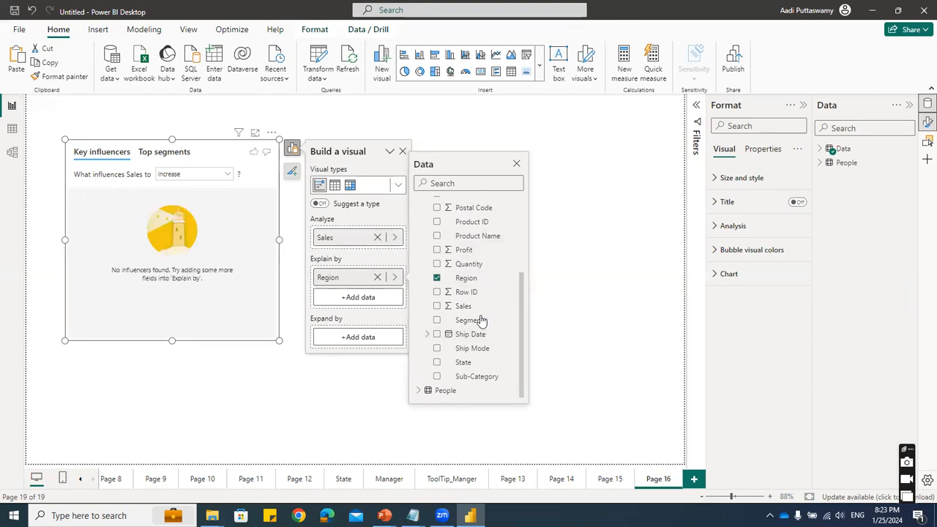
left_click(437, 377)
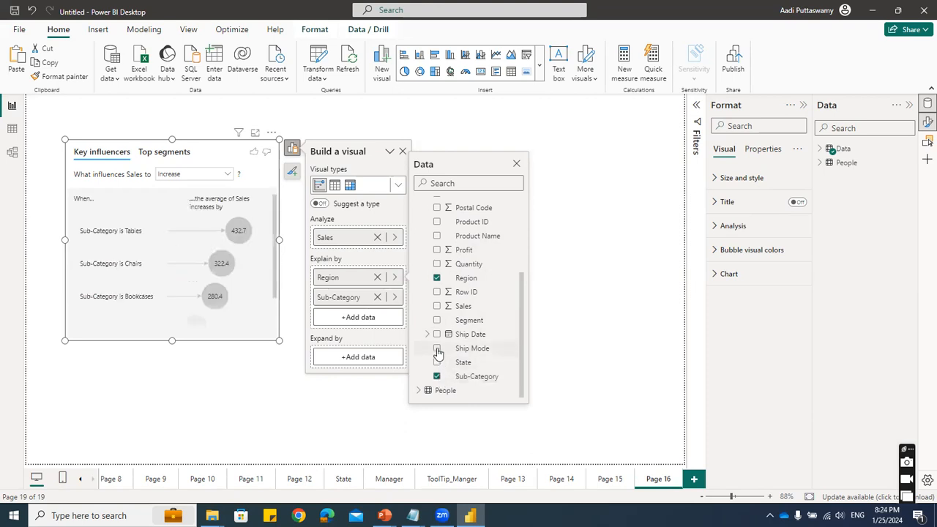
left_click_drag(281, 344, 352, 383)
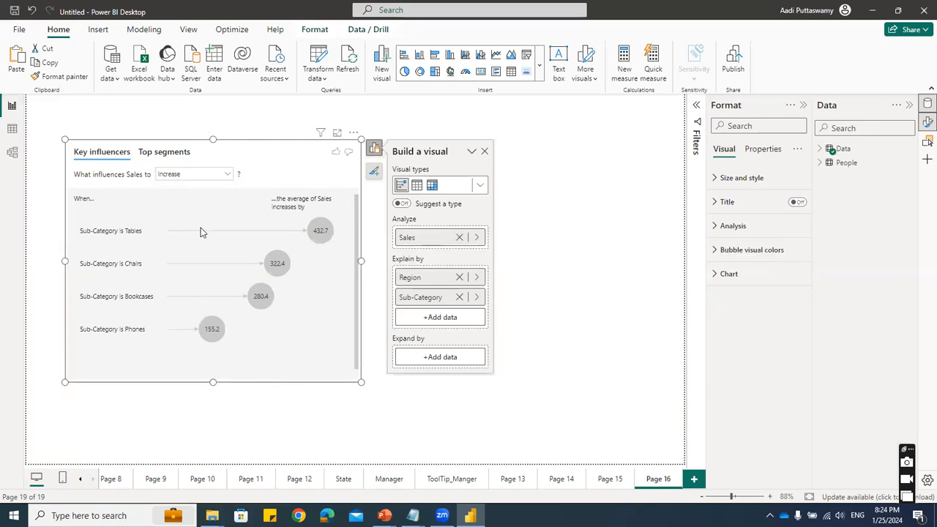
- Set the analysis to what influences Sales to Decrease and show the detail chart for the Fasteners sub-category influencer
left_click(184, 176)
left_click(170, 198)
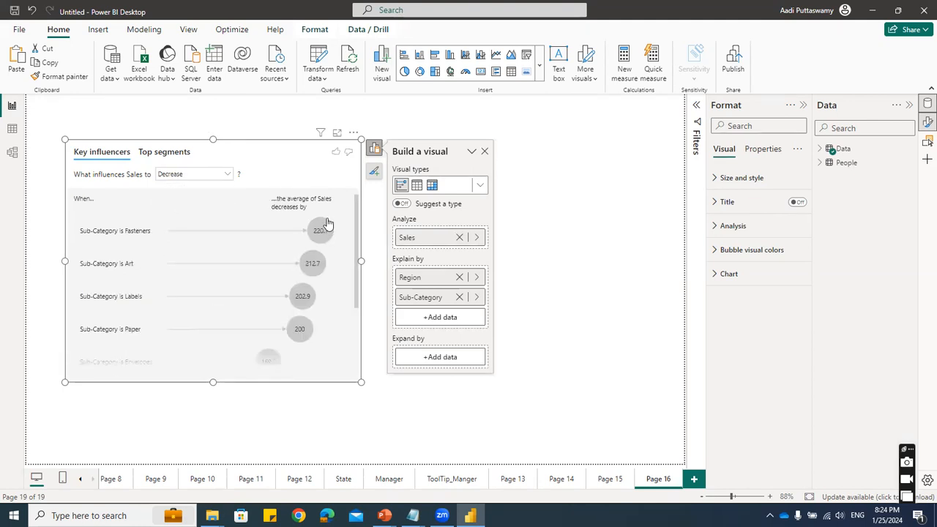
scroll(327, 242, "down", 5)
scroll(329, 271, "up", 3)
left_click(320, 233)
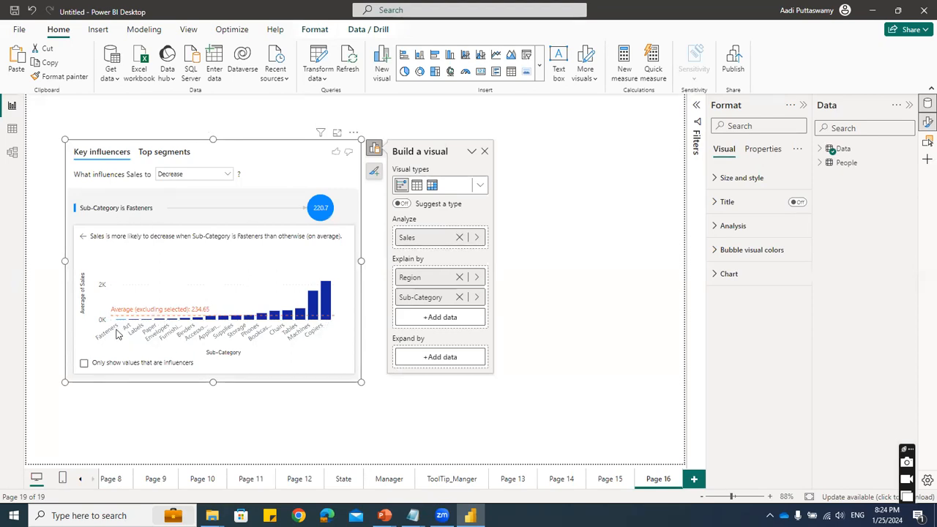
- Enlarge the Key influencers visual and show the detail charts for the Art, Labels, Paper, Envelopes and Fasteners influencers in turn
left_click_drag(359, 383, 583, 412)
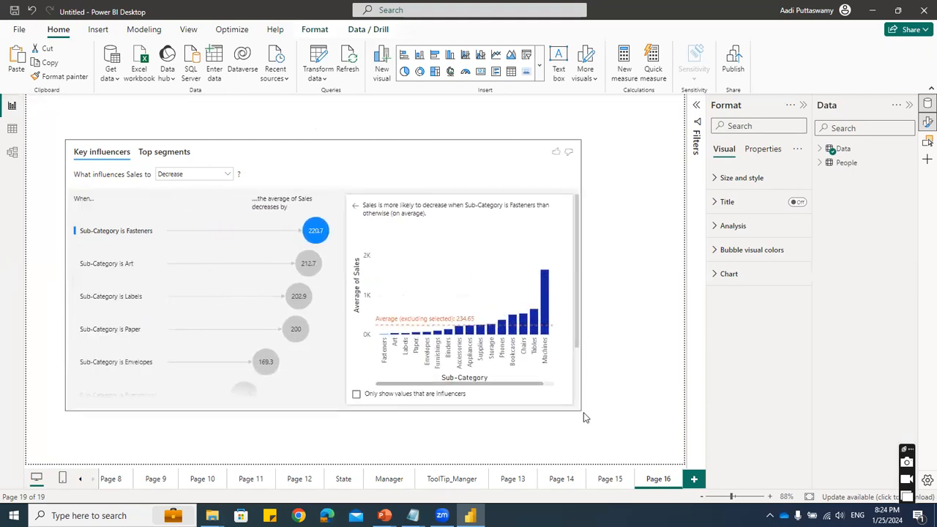
left_click(309, 265)
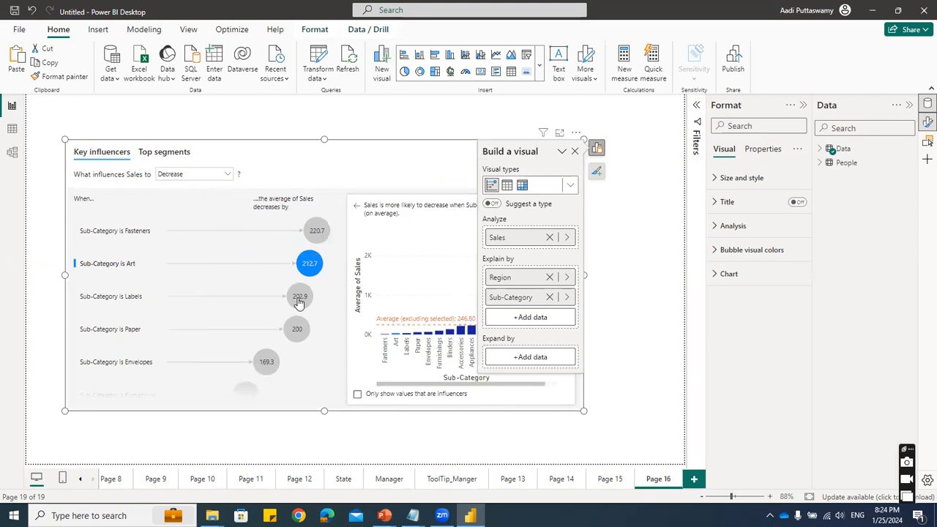
left_click(300, 296)
left_click(297, 330)
left_click(266, 365)
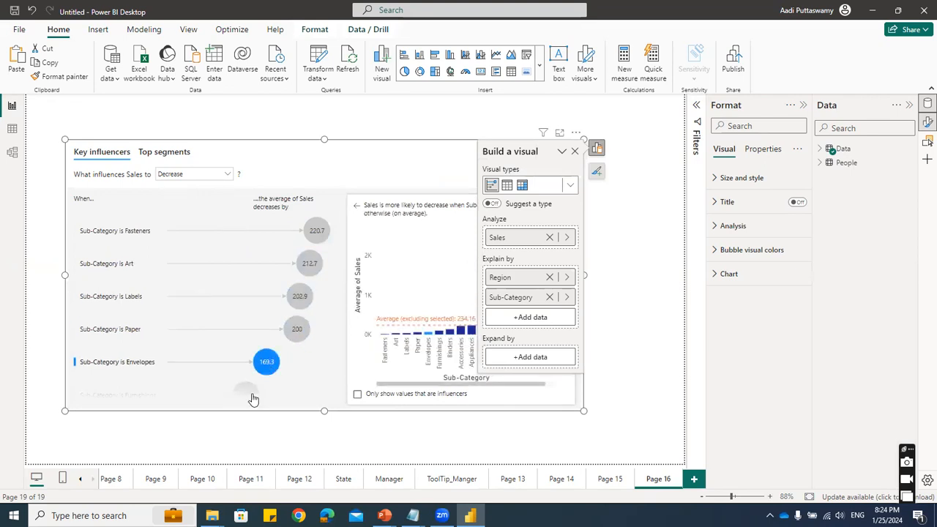
mouse_move(251, 399)
left_click(317, 233)
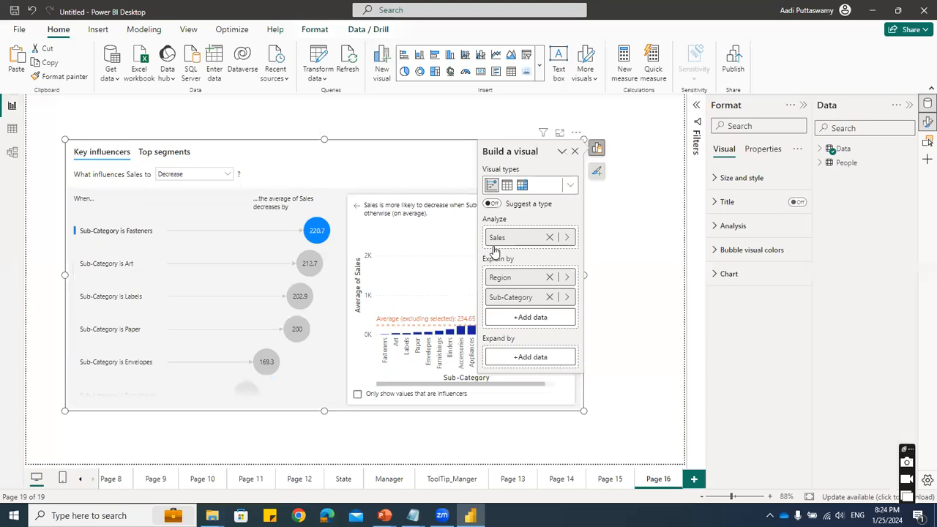
- Uncover and widen the Key influencers visual, and show the detail chart for the Binders sub-category influencer
left_click(575, 151)
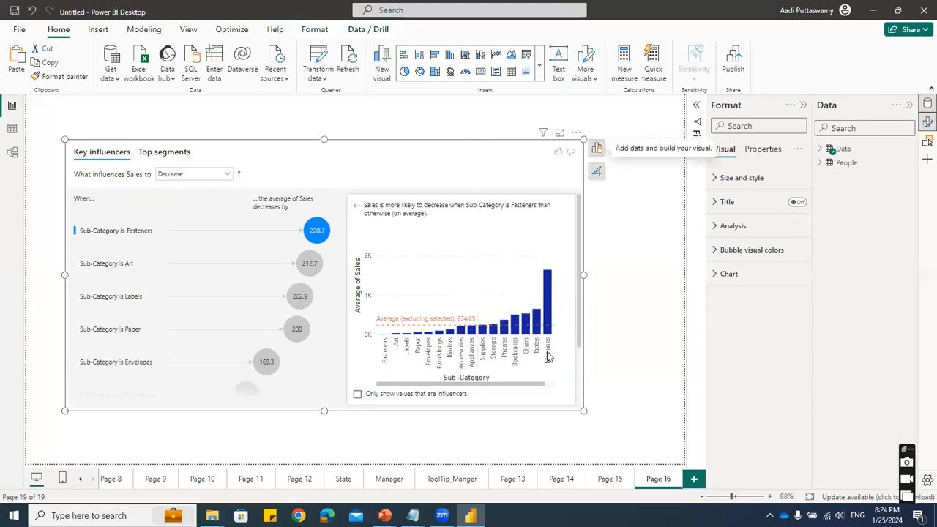
left_click_drag(583, 275, 642, 282)
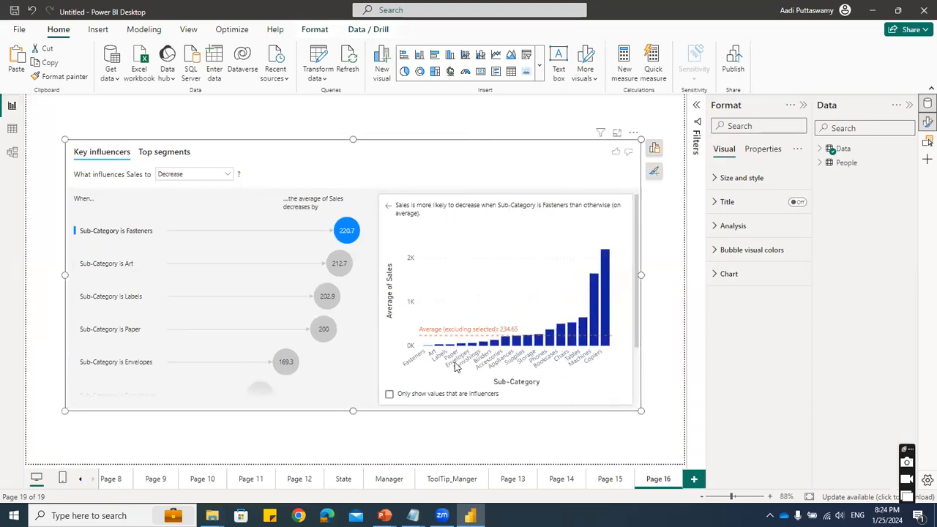
scroll(311, 357, "down", 2)
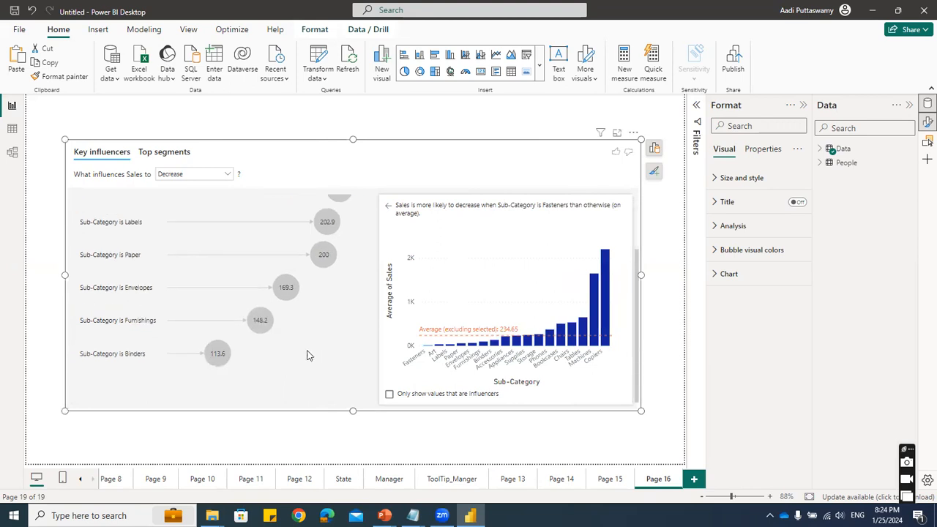
left_click(220, 354)
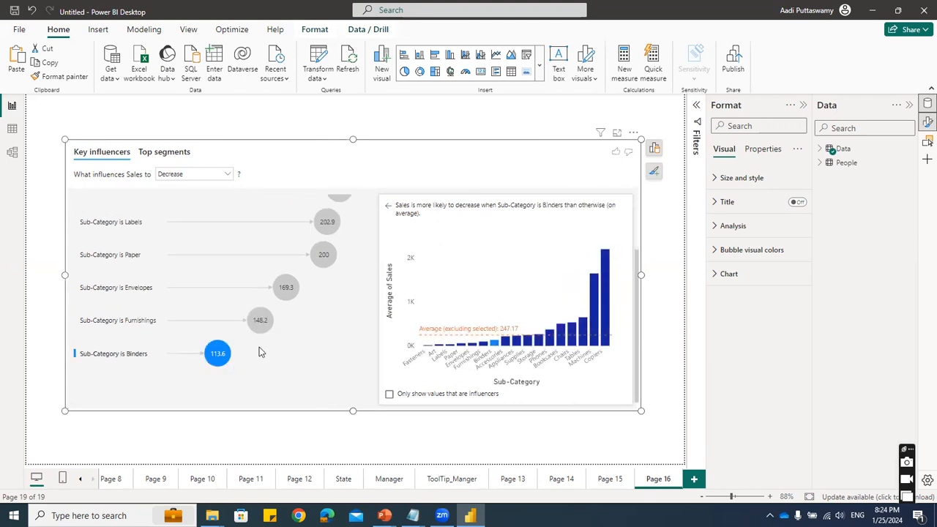
scroll(231, 345, "up", 2)
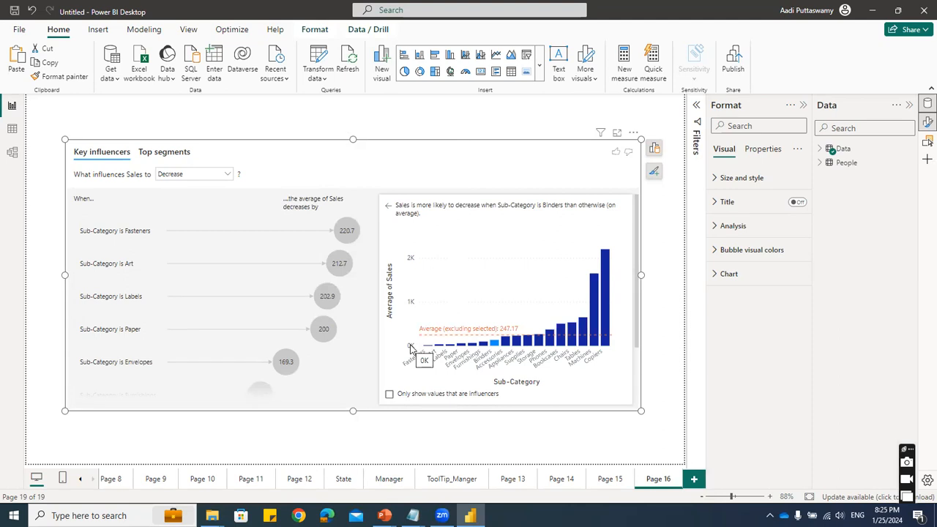
left_click(543, 66)
scroll(480, 398, "down", 5)
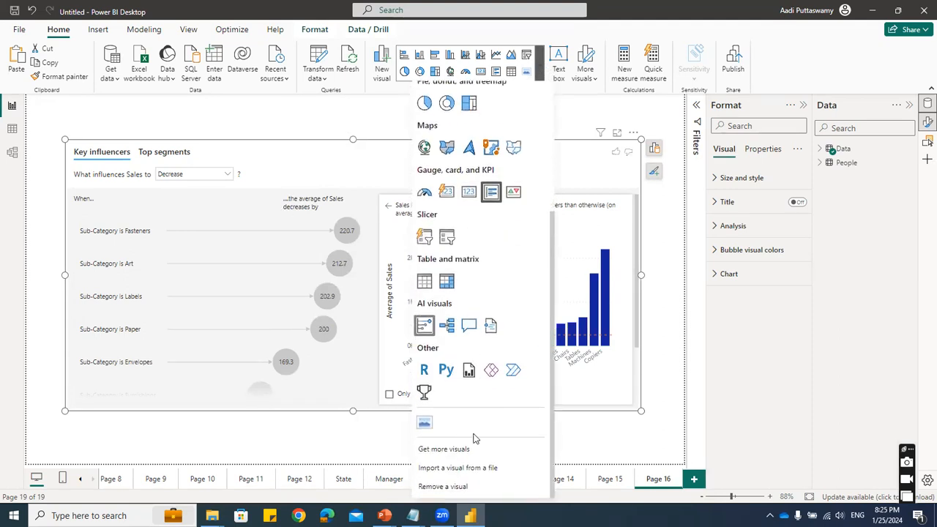
left_click(589, 116)
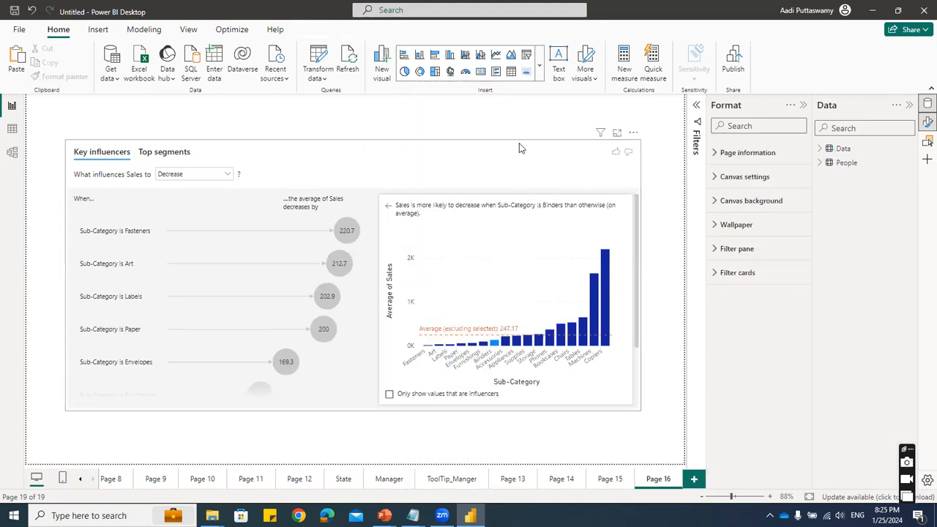
left_click(542, 68)
scroll(448, 366, "down", 3)
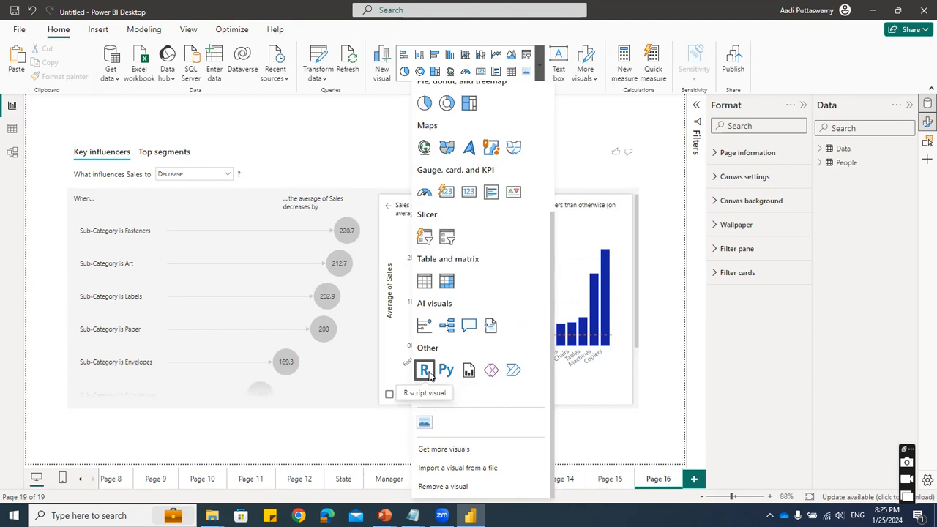
left_click(597, 115)
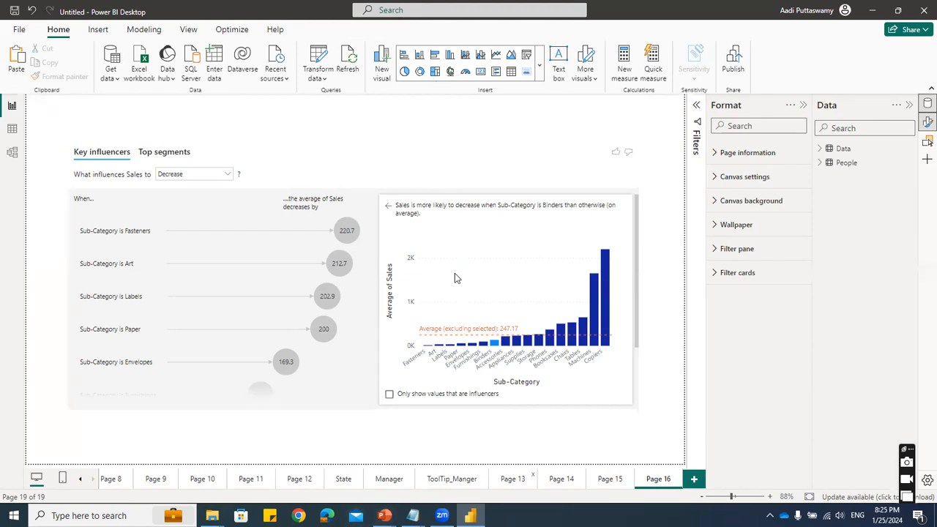
mouse_move(479, 287)
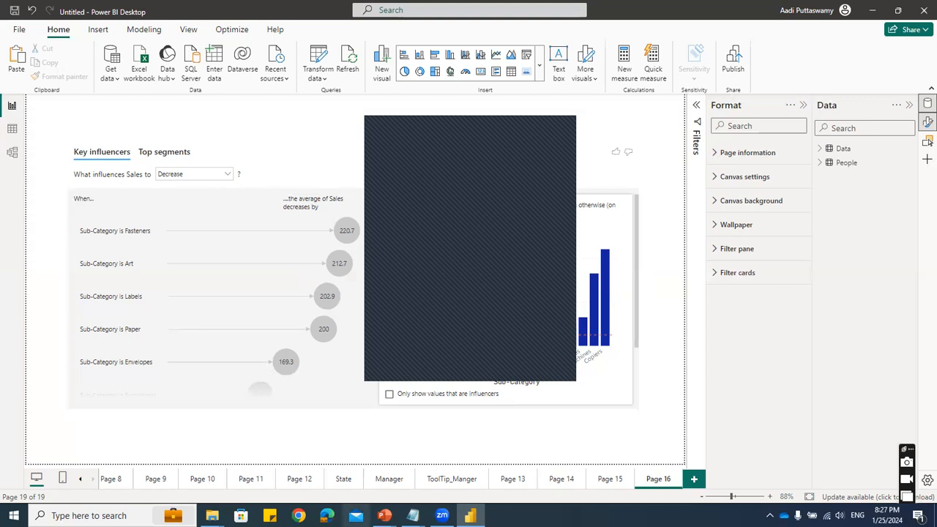
- Switch to Data Visualizations.pptx in PowerPoint, start the slide show from the Topic Covered slide and advance to the live classes slide
mouse_move(384, 515)
left_click(319, 482)
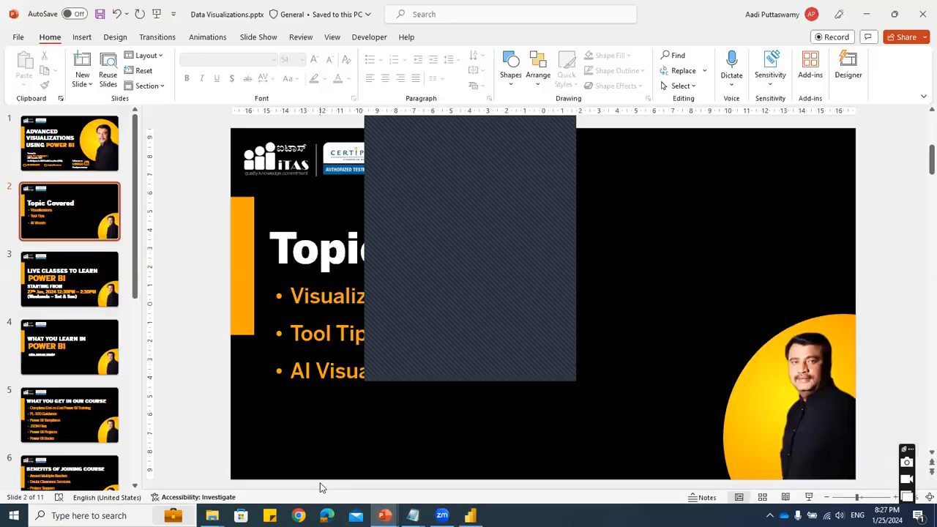
left_click(808, 497)
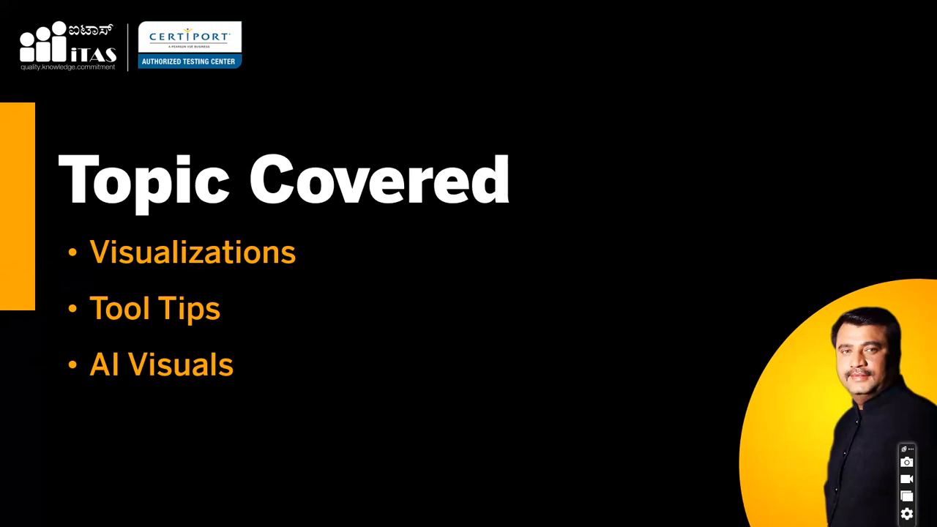
key("Right")
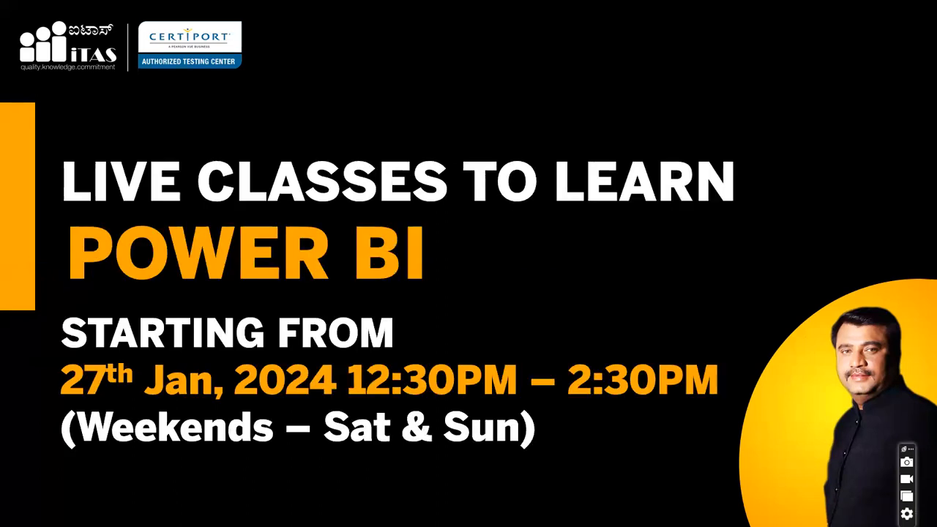